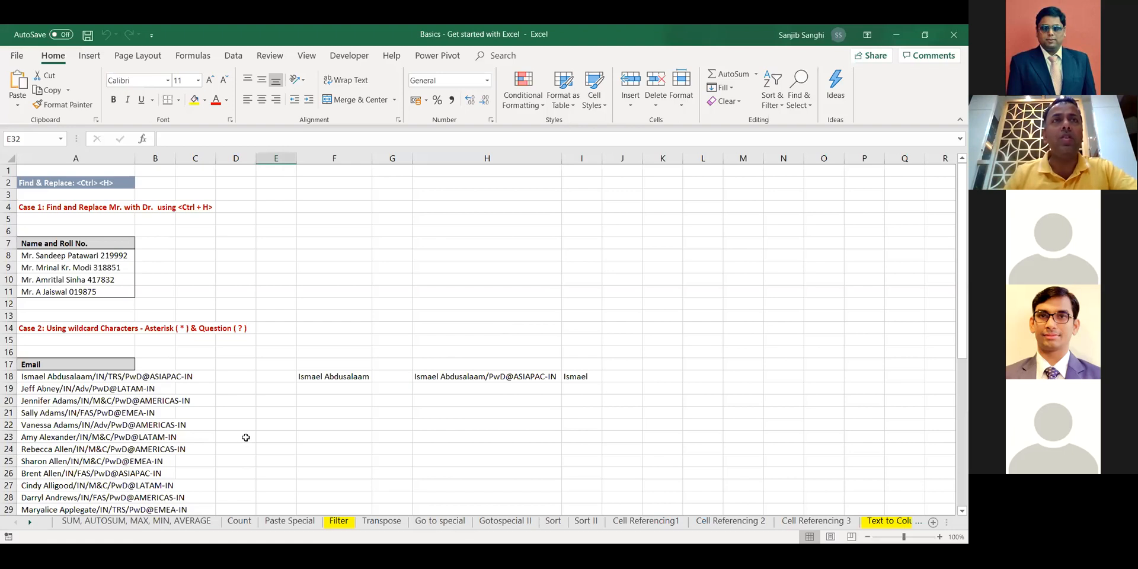
On the SUM, AUTOSUM, MAX, MIN, AVERAGE sheet, enter the notes "ALT +" in G7 and "Comma" in G8.
{"action": "scroll", "coordinate": [188, 486], "scroll_direction": "down", "scroll_amount": 3}
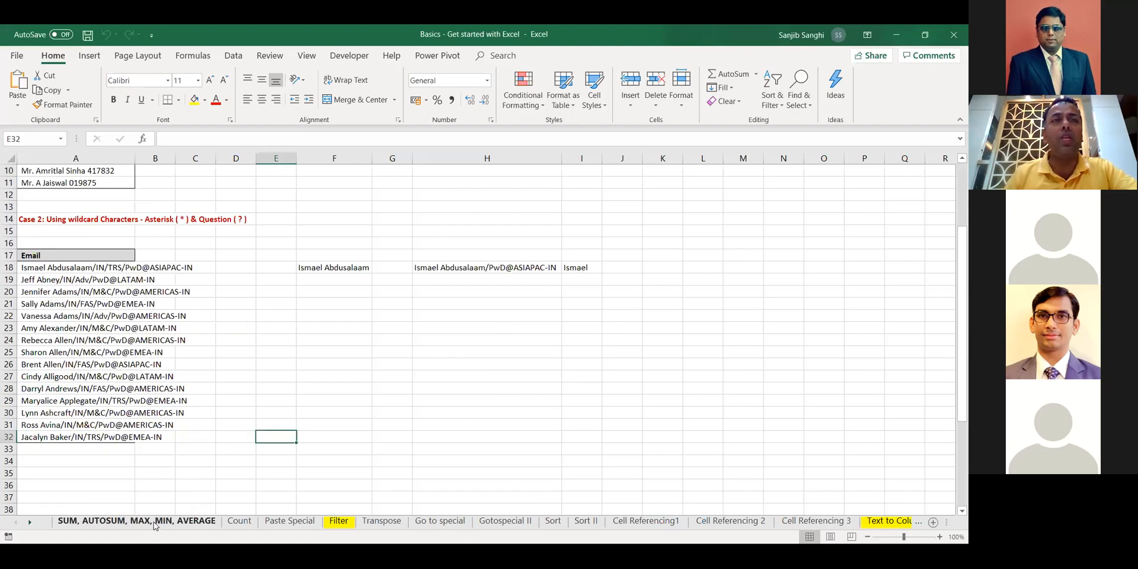
{"action": "left_click", "coordinate": [155, 522]}
{"action": "key", "text": "Up"}
{"action": "key", "text": "Up"}
{"action": "key", "text": "Up"}
{"action": "key", "text": "Up"}
{"action": "key", "text": "Up"}
{"action": "key", "text": "Up"}
{"action": "key", "text": "Up"}
{"action": "key", "text": "Up"}
{"action": "key", "text": "Up"}
{"action": "key", "text": "Up"}
{"action": "key", "text": "Up"}
{"action": "key", "text": "Up"}
{"action": "key", "text": "Up"}
{"action": "type", "text": "ALT"}
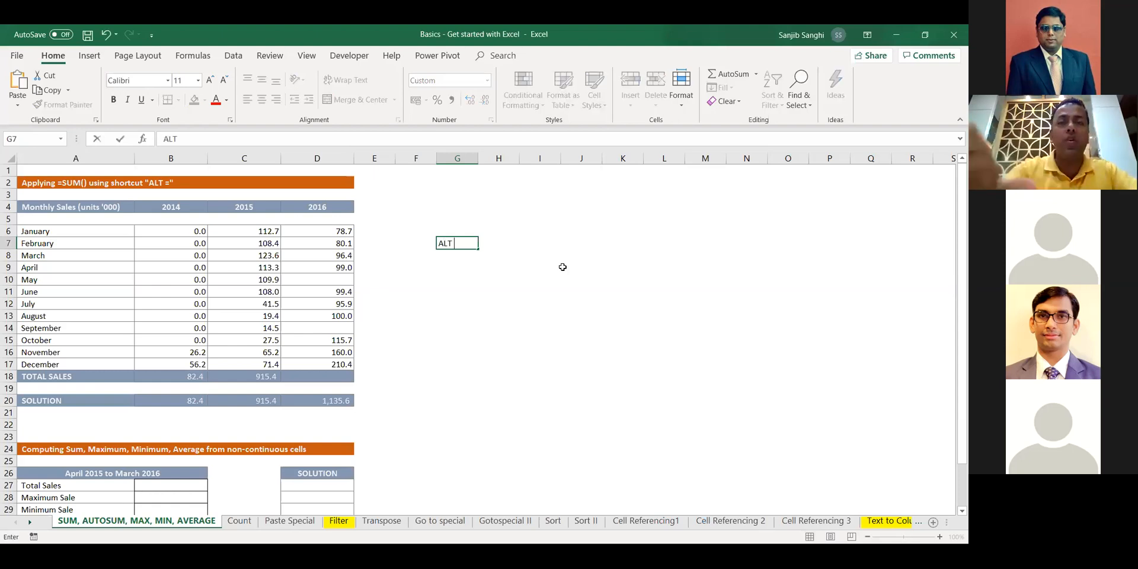
{"action": "type", "text": " +"}
{"action": "key", "text": "Return"}
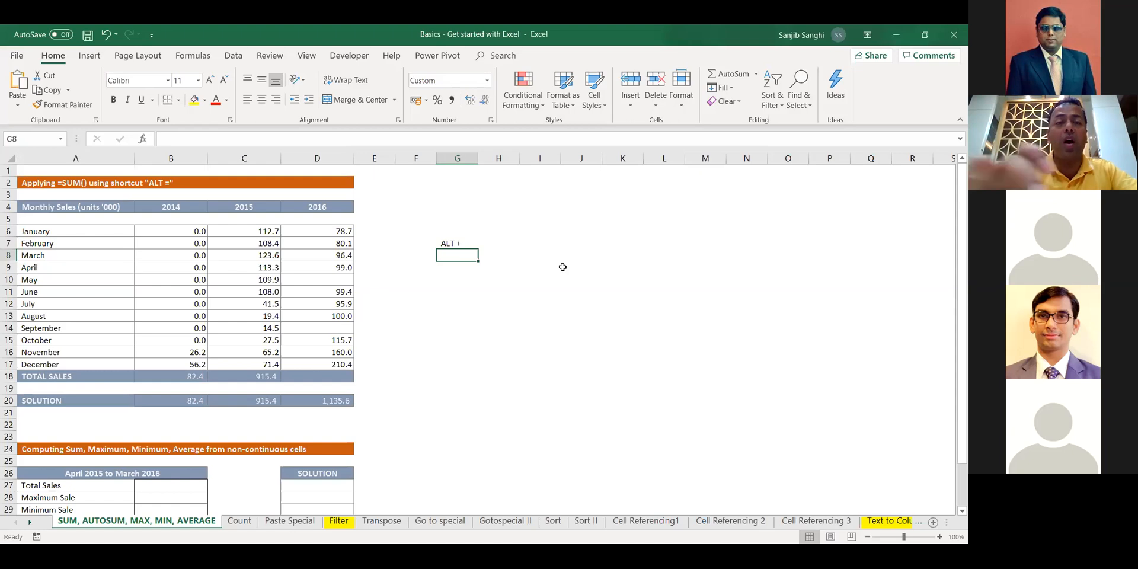
{"action": "type", "text": "Comma"}
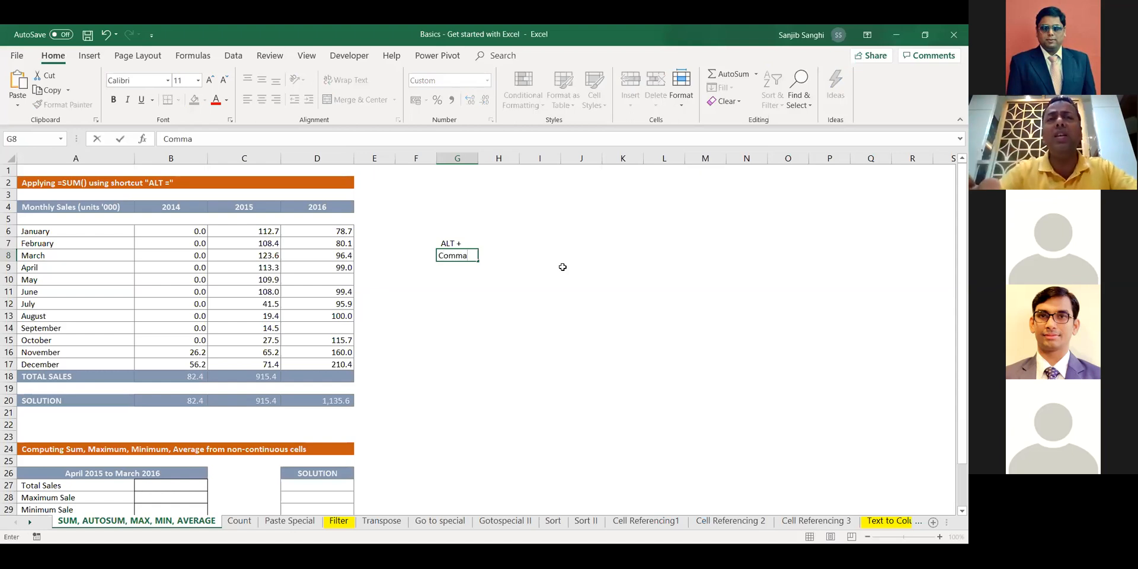
{"action": "key", "text": "Return"}
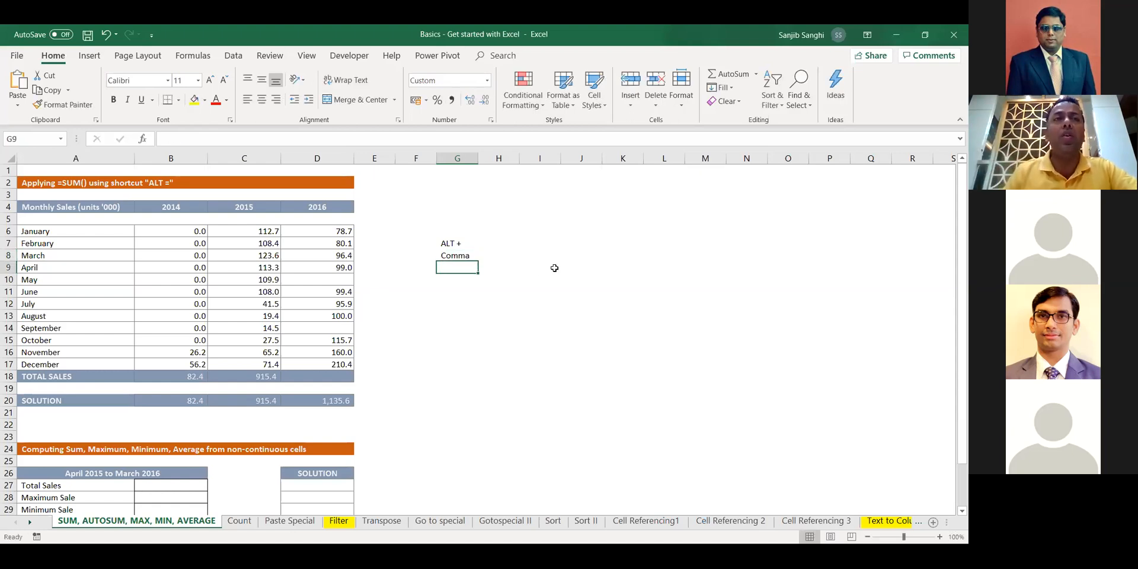
Select the non-adjacent sales ranges C10:C17 and D6:D9 together to show which cells the comma separates.
{"action": "left_click", "coordinate": [265, 279]}
{"action": "left_click_drag", "start_coordinate": [266, 338], "coordinate": [266, 364]}
{"action": "left_click_drag", "start_coordinate": [327, 232], "coordinate": [330, 267]}
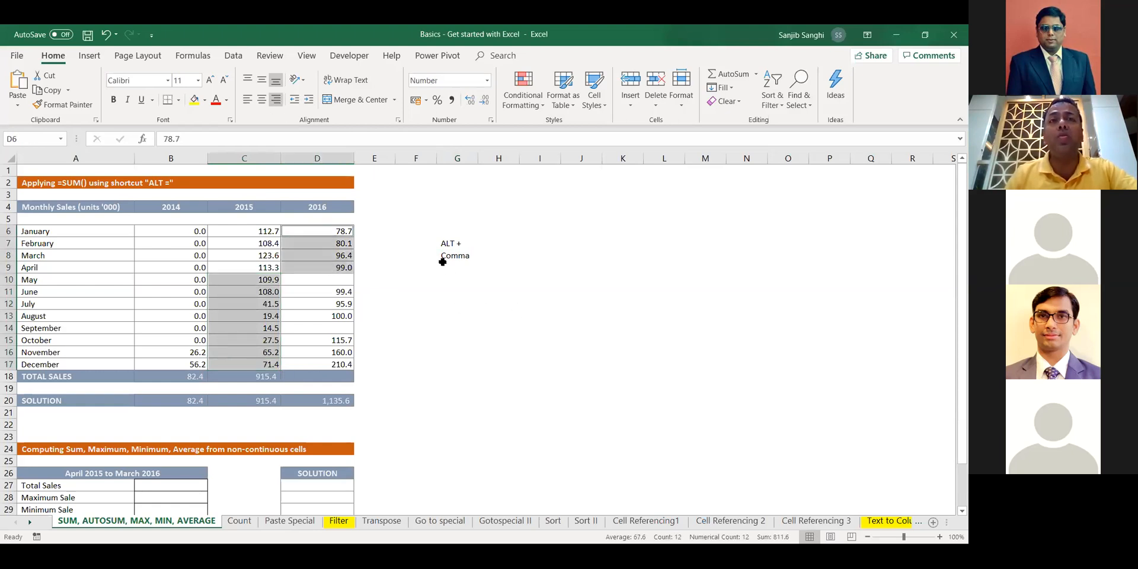
{"action": "left_click", "coordinate": [464, 259]}
Enter the shortcut notes "CTRL G" in G10 and "CTRL ENTER" in G11.
{"action": "left_click", "coordinate": [454, 278]}
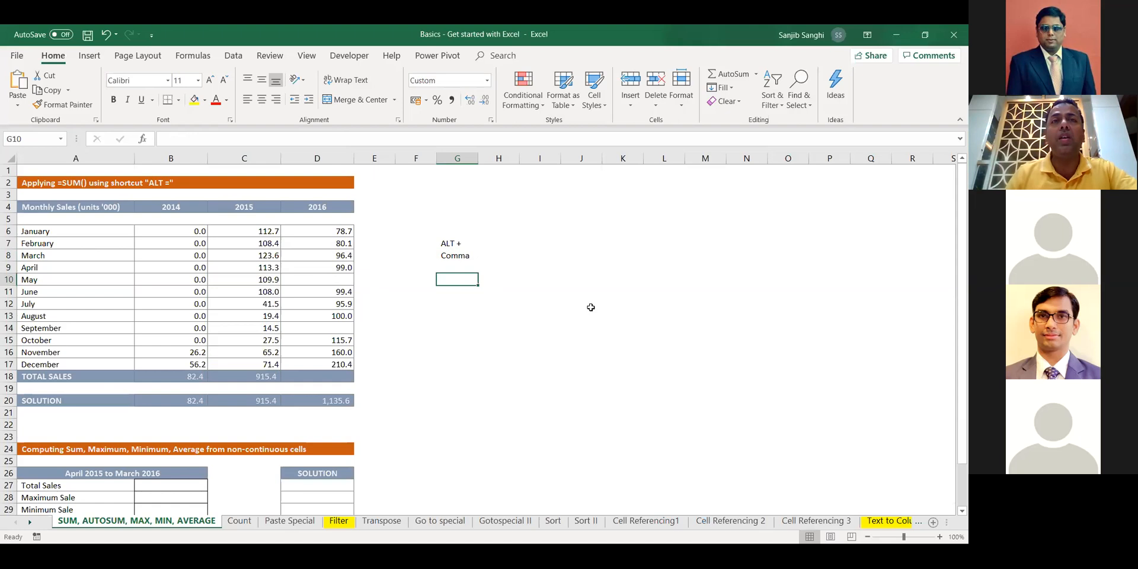
{"action": "type", "text": "C"}
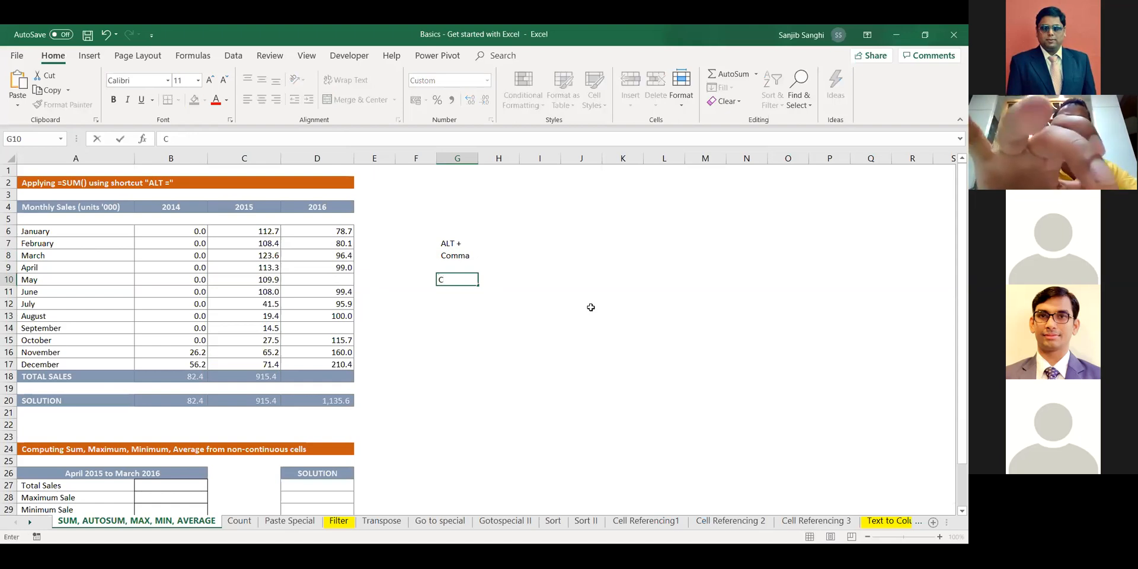
{"action": "type", "text": "TRL G"}
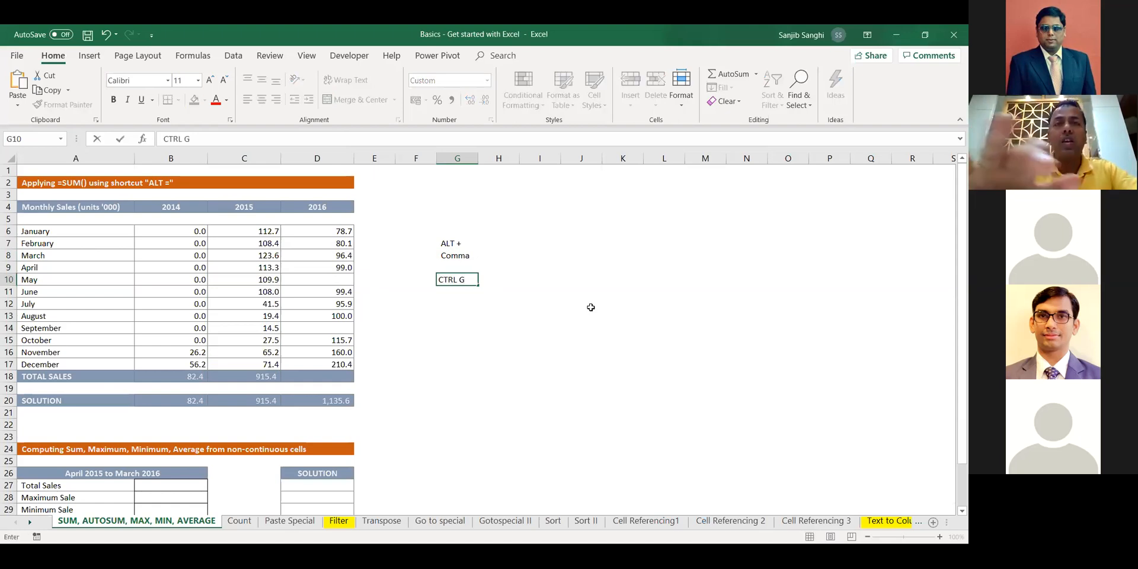
{"action": "key", "text": "Return"}
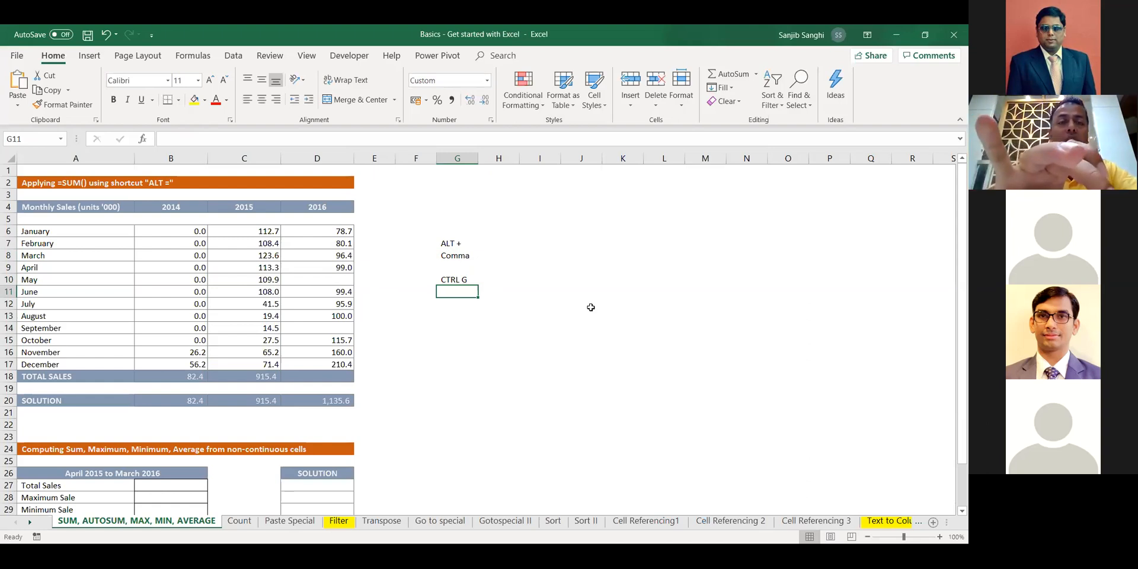
{"action": "type", "text": "CTRL ENTER"}
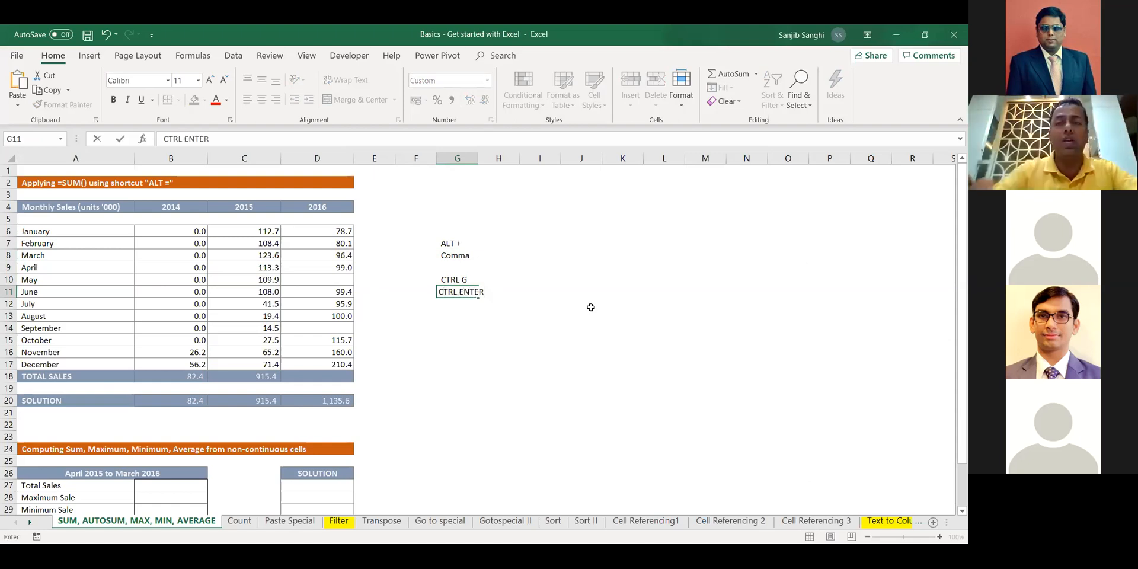
{"action": "key", "text": "Return"}
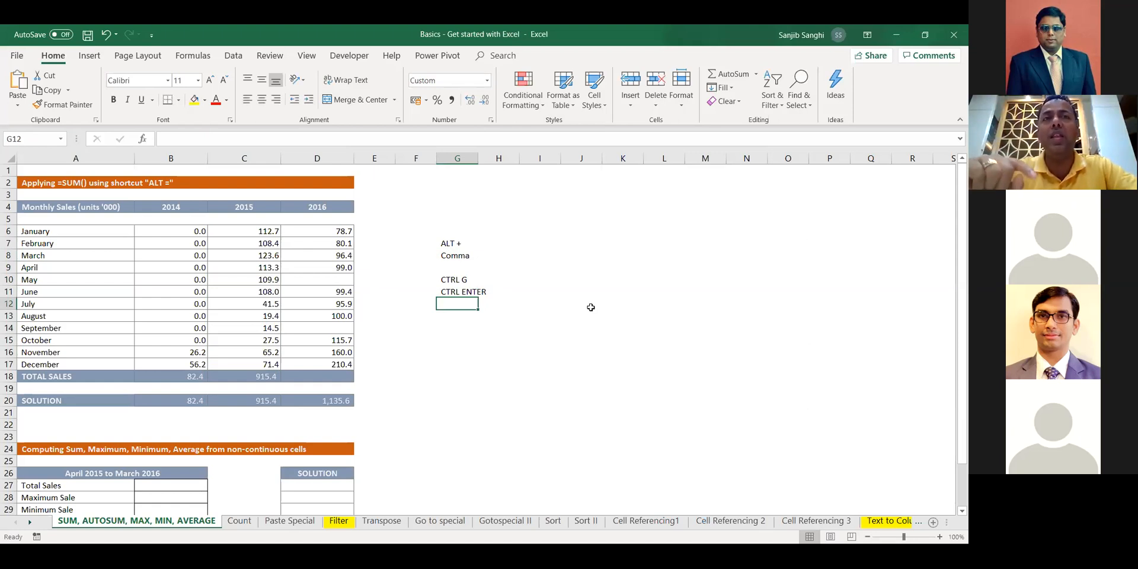
On the Count sheet, enter the function names "COUNT" in H17 and "COUNTA" in H18.
{"action": "left_click", "coordinate": [239, 520]}
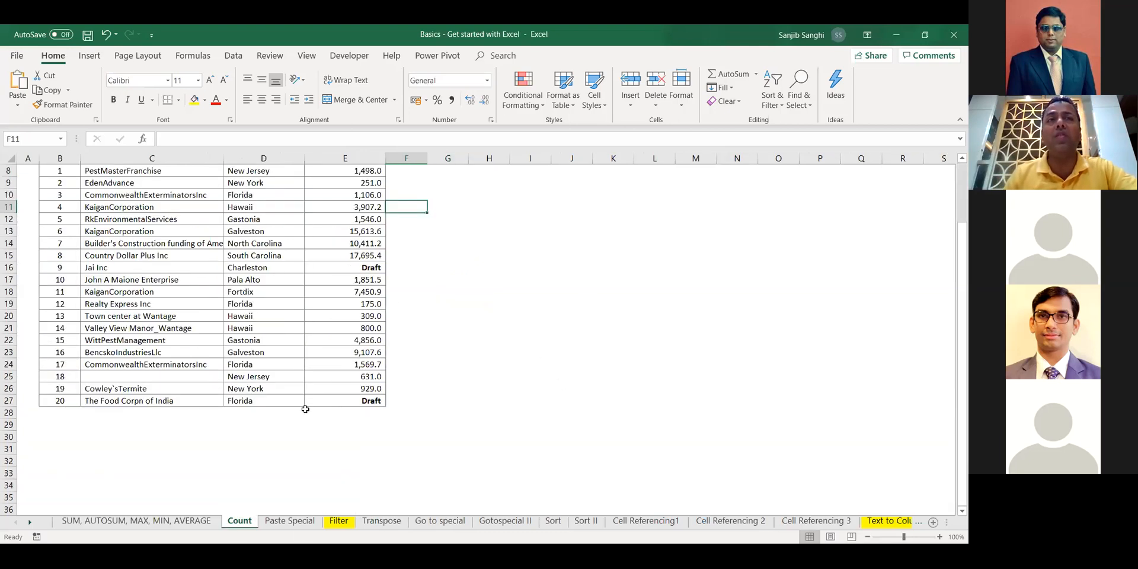
{"action": "left_click", "coordinate": [503, 276]}
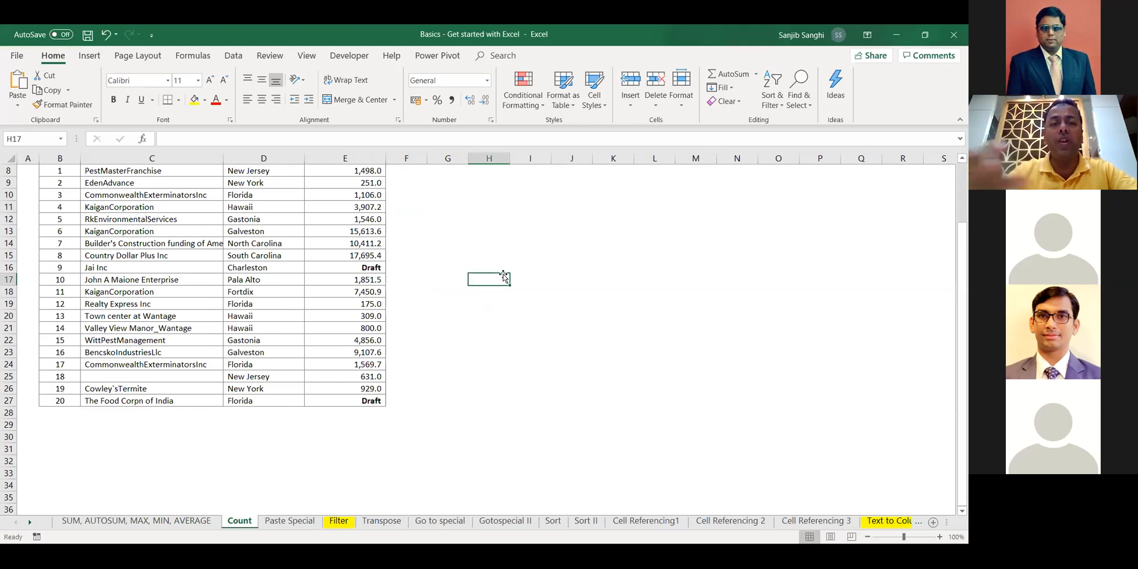
{"action": "type", "text": "COUNT"}
{"action": "key", "text": "Return"}
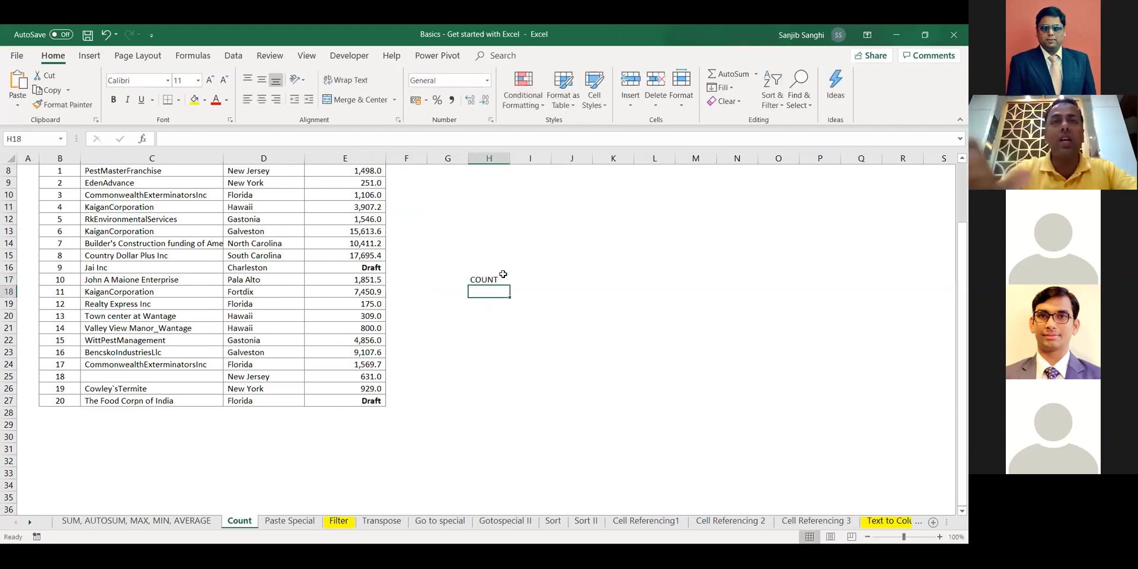
{"action": "type", "text": "COUNTA"}
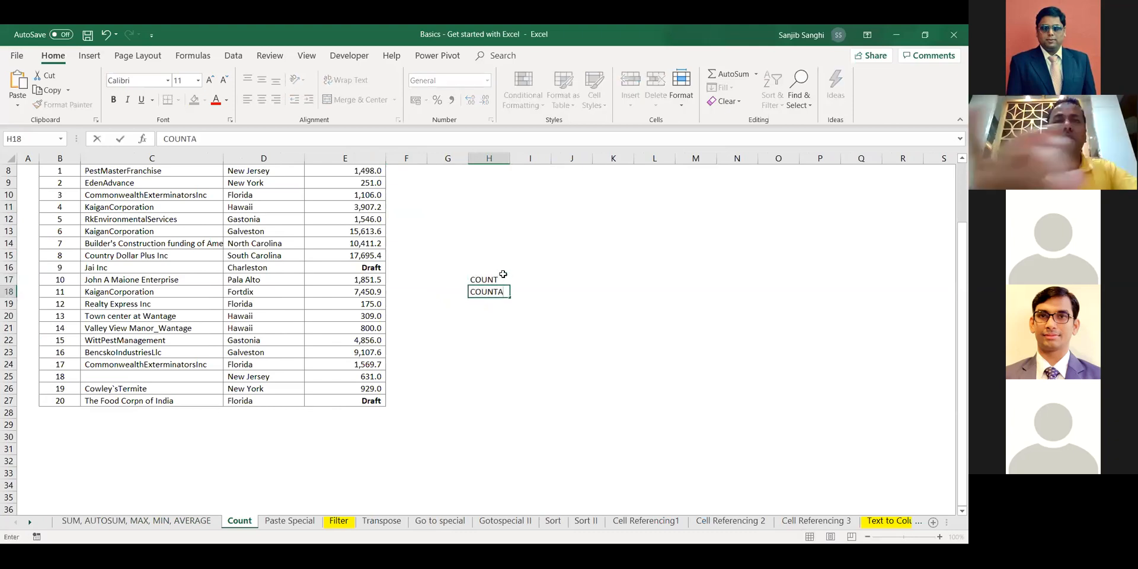
{"action": "key", "text": "Return"}
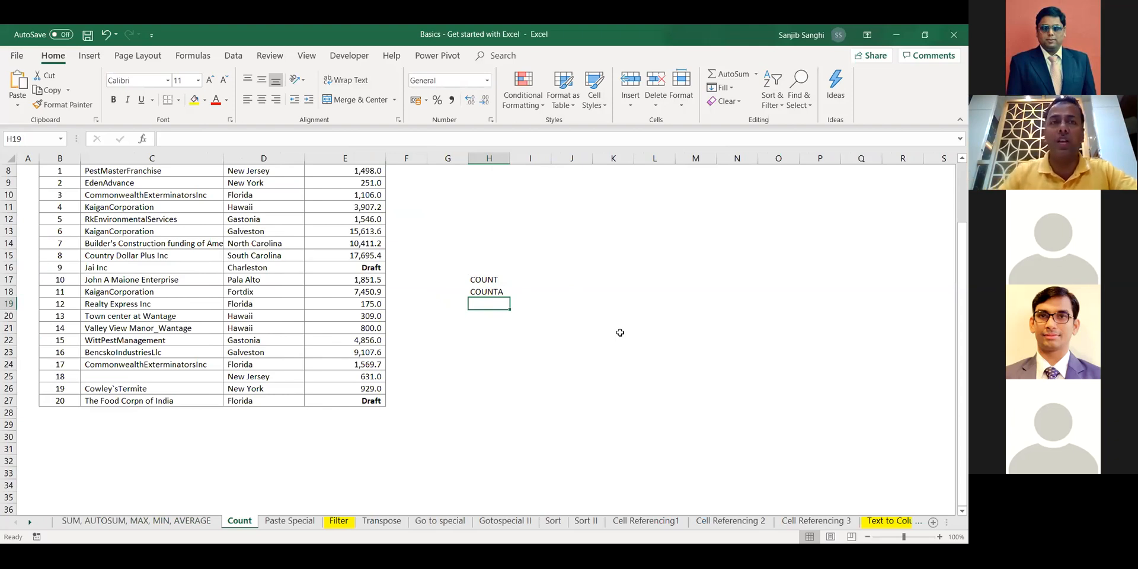
View the Paste Special sheet, and on the Filter sheet enter "FILTER" in H258 and "Subtotal" in H259.
{"action": "left_click", "coordinate": [308, 521]}
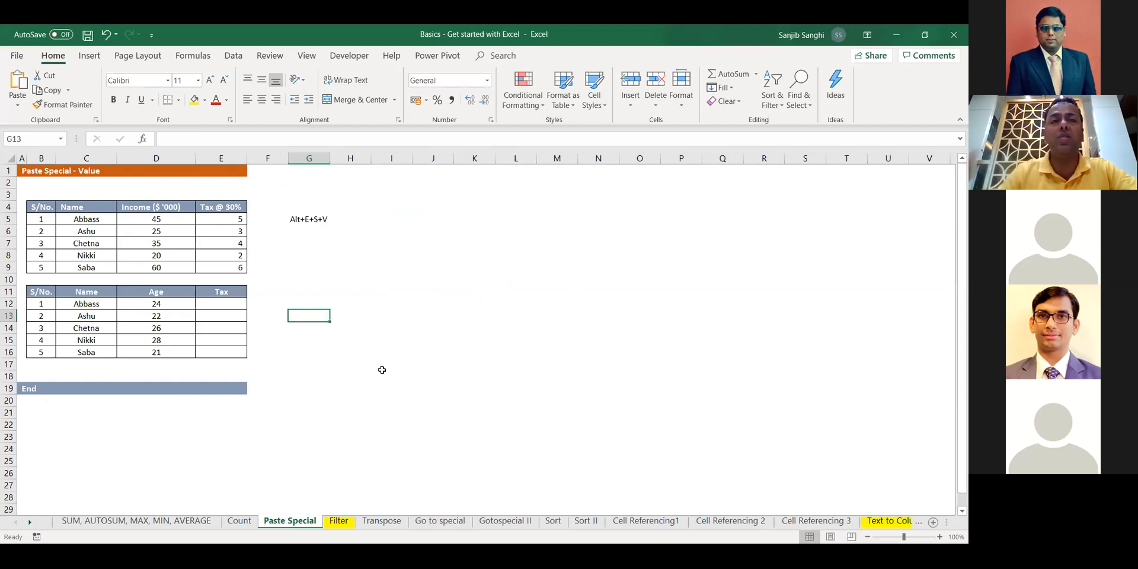
{"action": "left_click", "coordinate": [338, 521]}
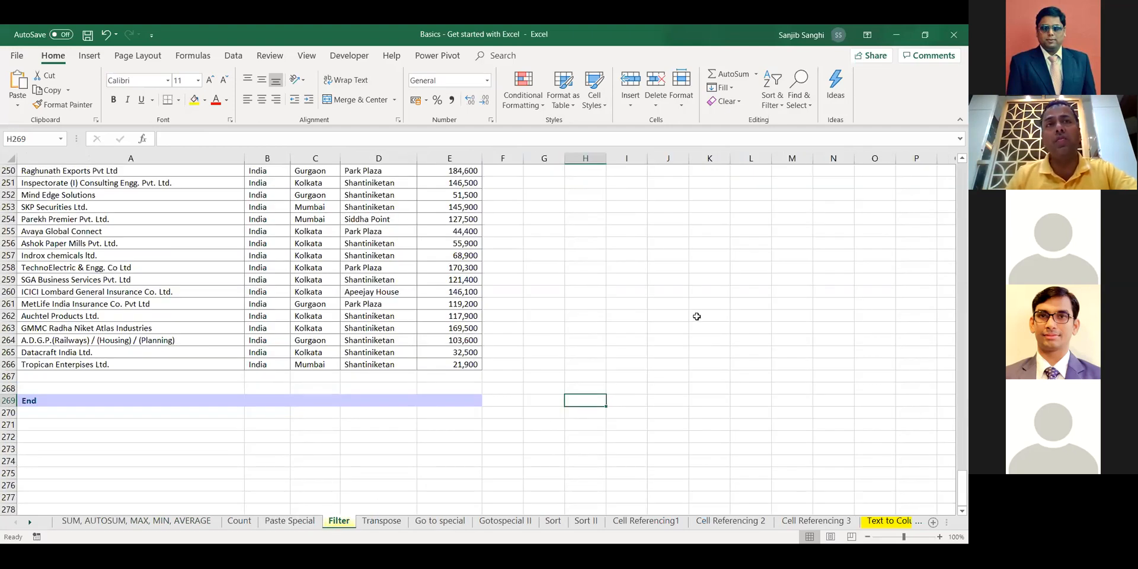
{"action": "left_click", "coordinate": [602, 266]}
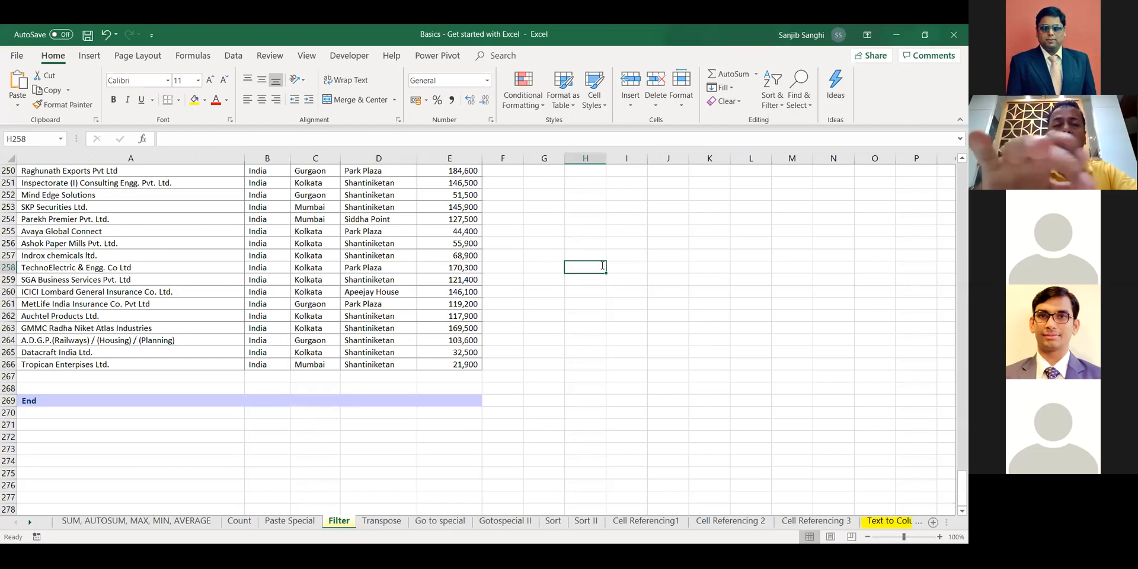
{"action": "type", "text": "FILTER"}
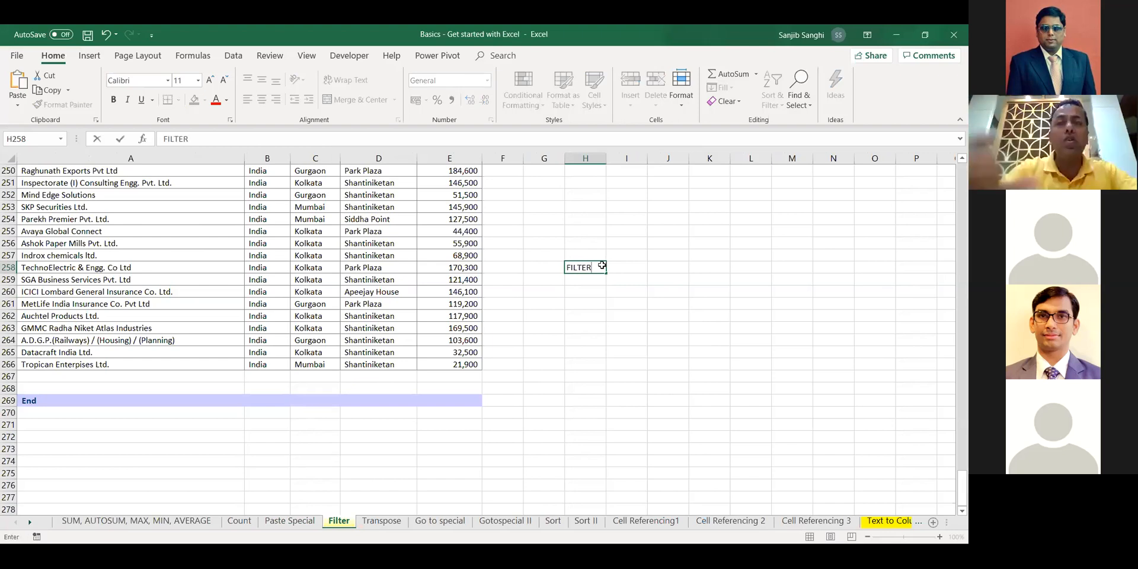
{"action": "key", "text": "Return"}
{"action": "type", "text": "Sub"}
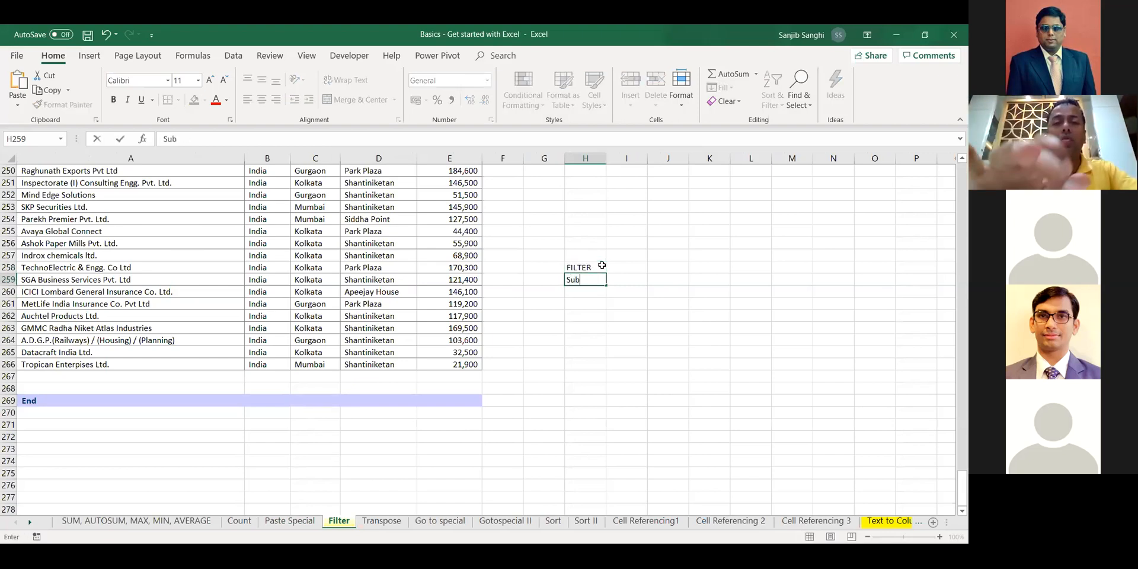
{"action": "type", "text": "total"}
{"action": "key", "text": "Return"}
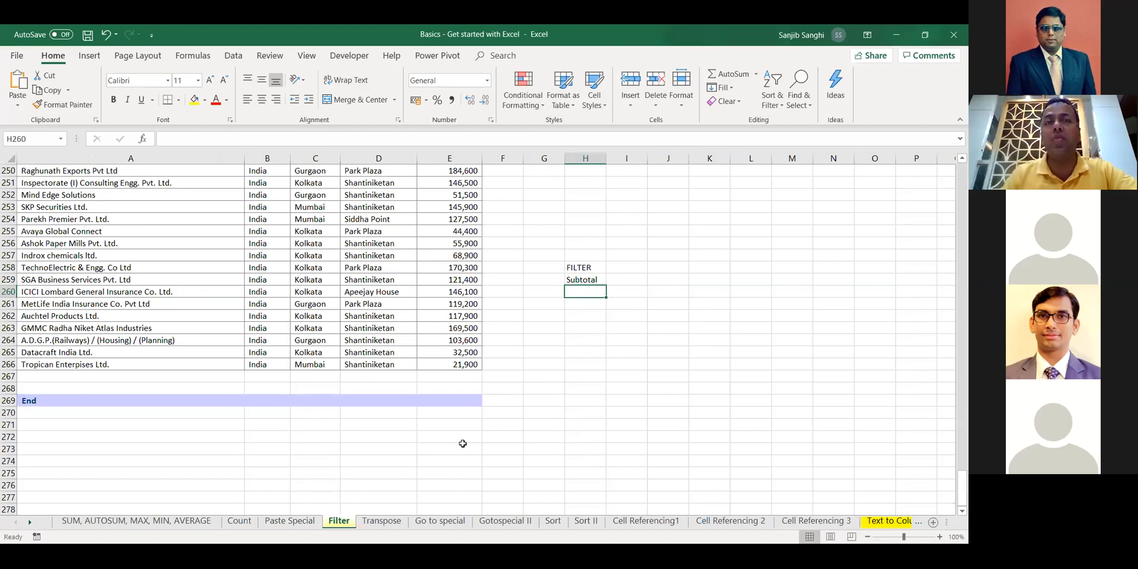
On the Transpose sheet, enter the note "TRanspose" in F14.
{"action": "left_click", "coordinate": [383, 521]}
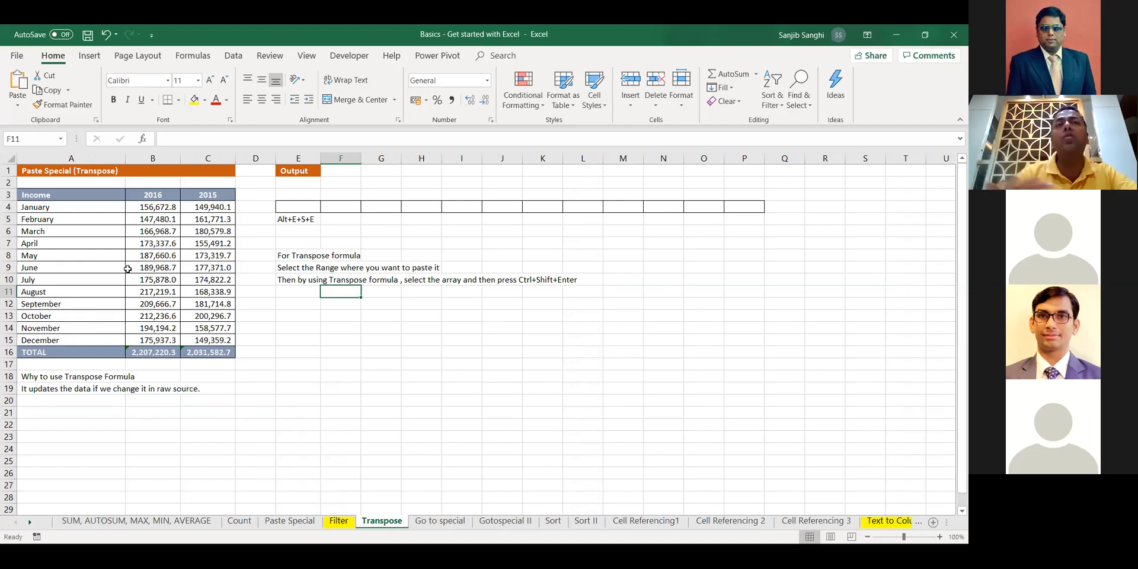
{"action": "left_click", "coordinate": [323, 328]}
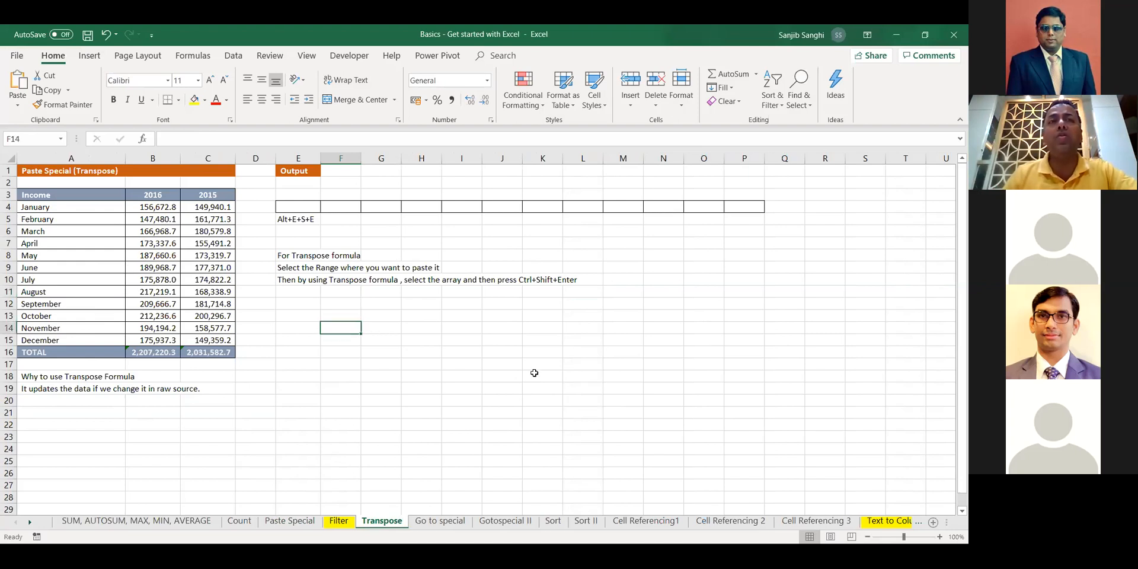
{"action": "type", "text": "TRanspose"}
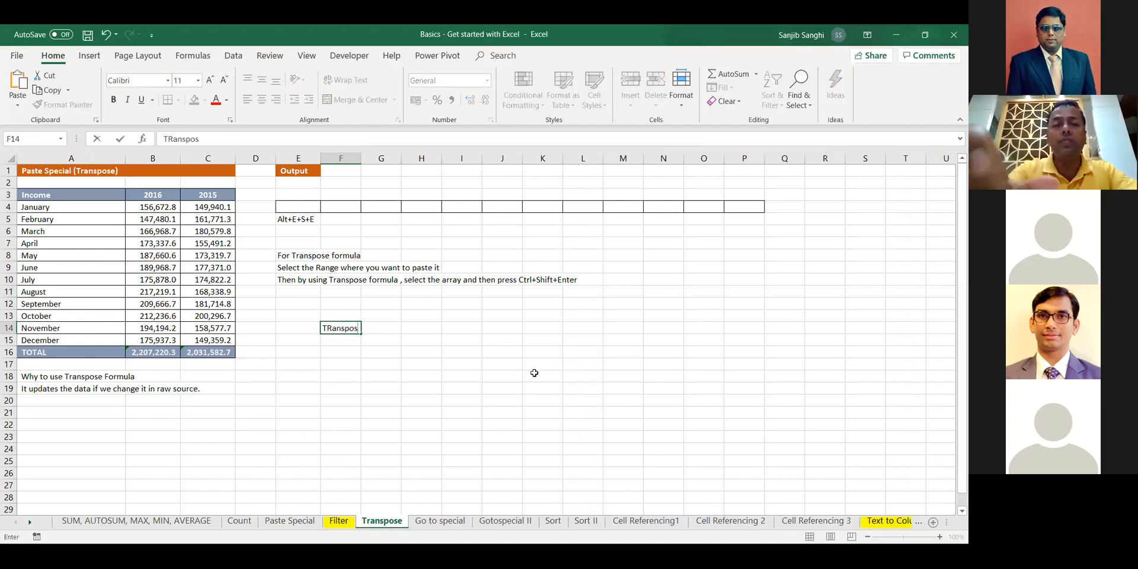
{"action": "key", "text": "Return"}
Review the exercise sheets from Go to special through the Sort and Cell Referencing sheets to Text to Columns I.
{"action": "left_click", "coordinate": [439, 521]}
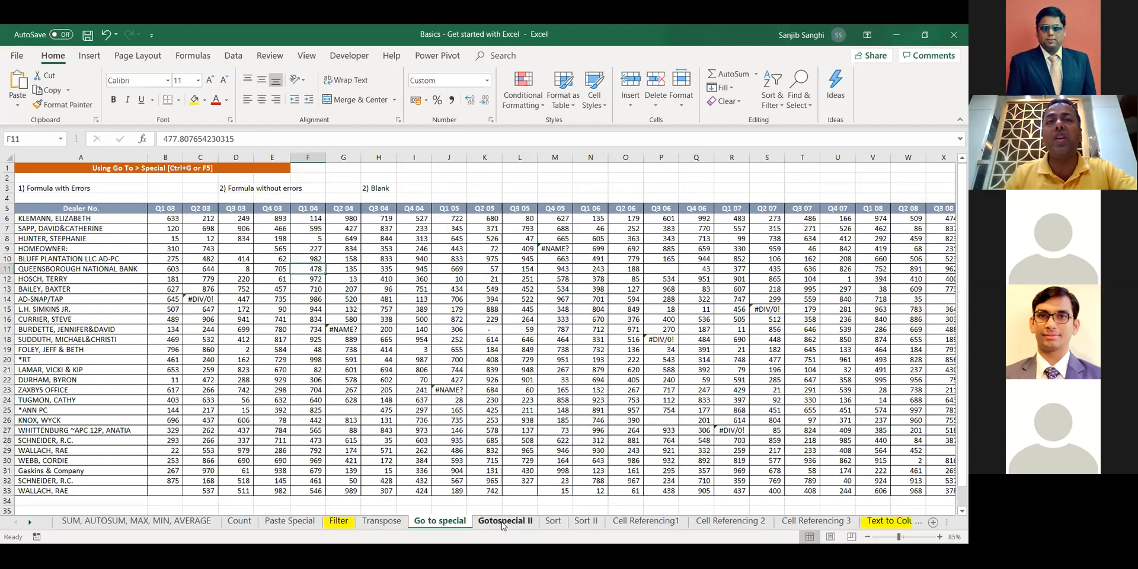
{"action": "left_click", "coordinate": [502, 521]}
{"action": "left_click_drag", "start_coordinate": [31, 242], "coordinate": [107, 288]}
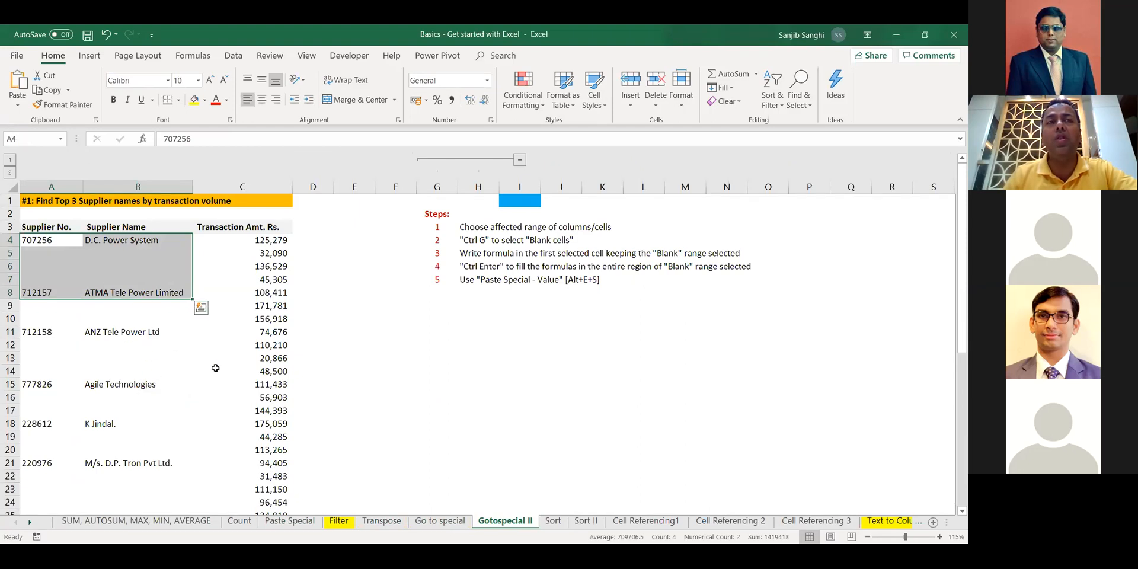
{"action": "left_click", "coordinate": [554, 521]}
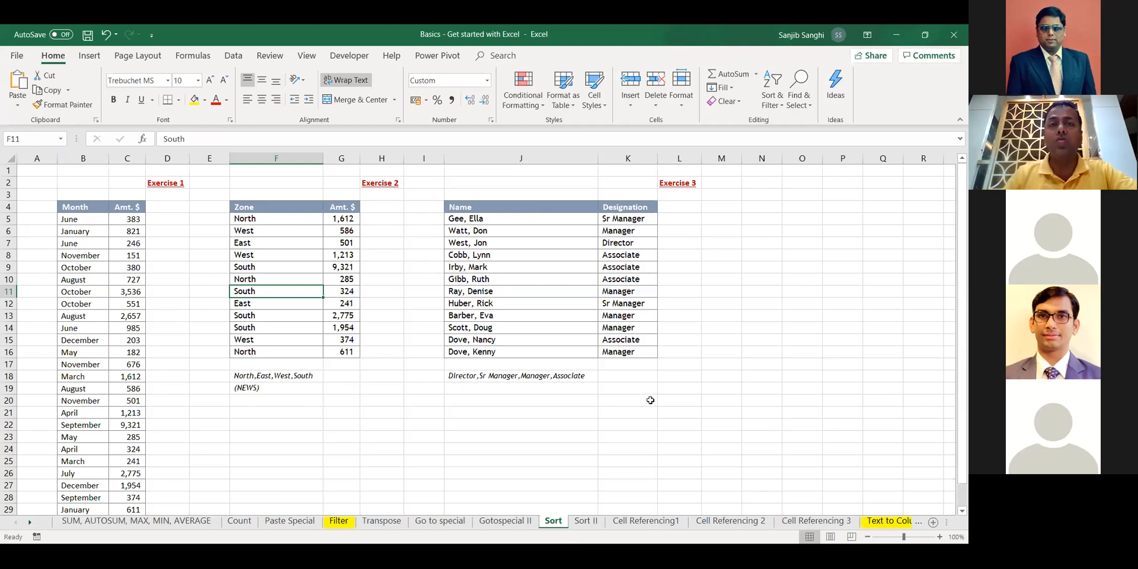
{"action": "left_click", "coordinate": [586, 522]}
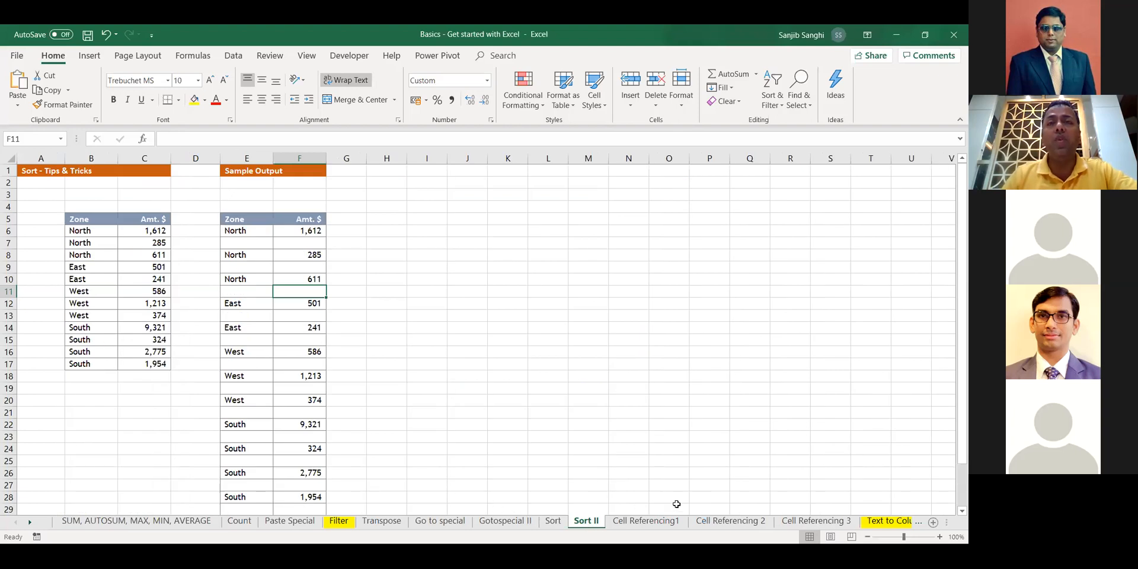
{"action": "left_click", "coordinate": [646, 521]}
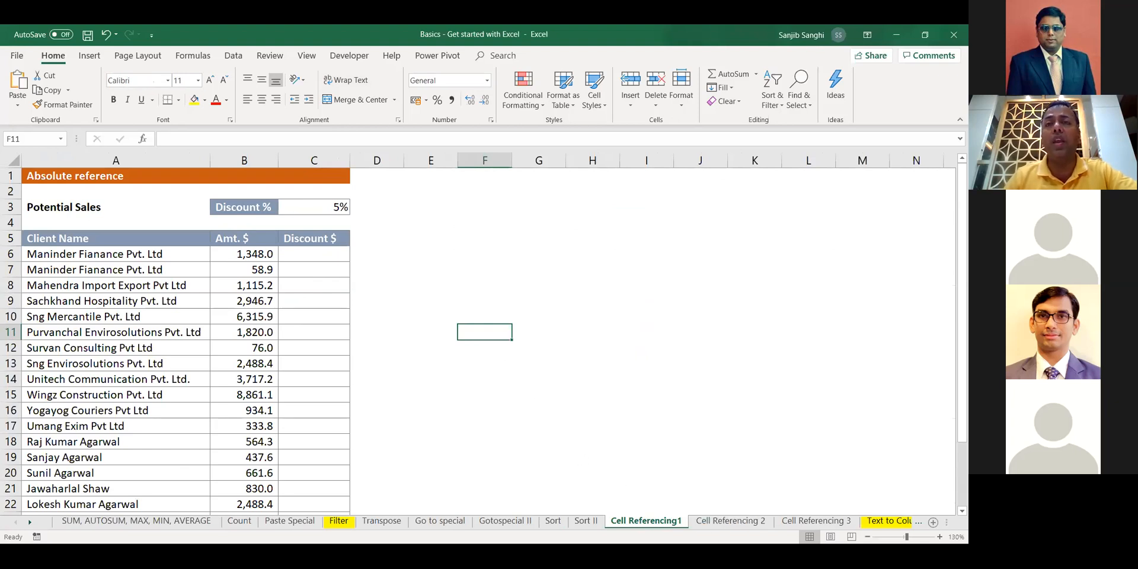
{"action": "left_click", "coordinate": [730, 521]}
{"action": "left_click", "coordinate": [798, 521]}
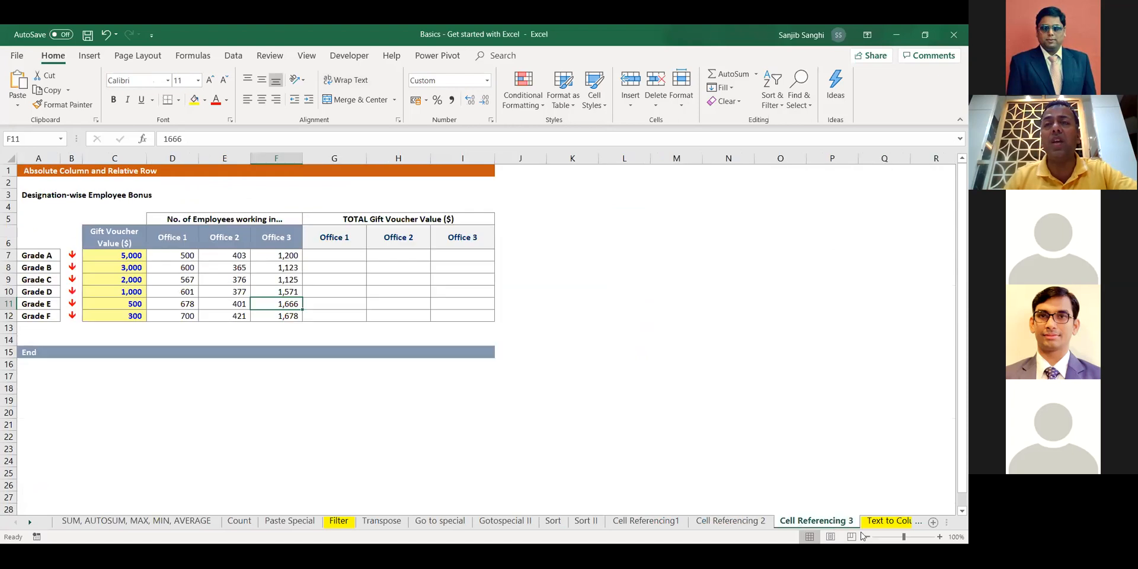
{"action": "left_click", "coordinate": [888, 521]}
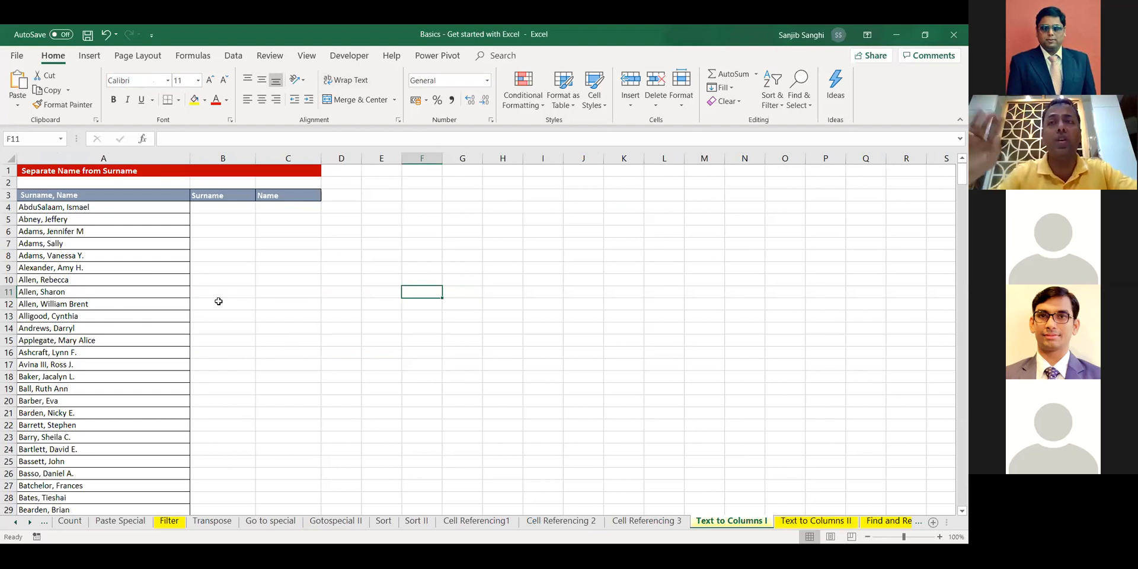
On the Text to Columns II sheet, enter the notes "Delimited" in F7 and "Fixed Width" in F9.
{"action": "left_click", "coordinate": [794, 522]}
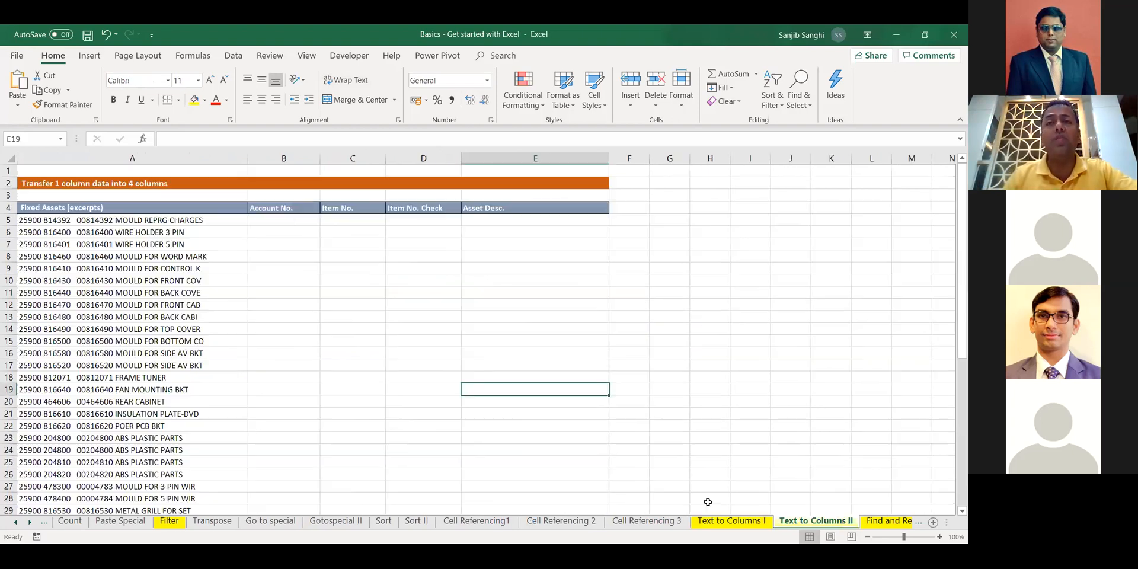
{"action": "left_click", "coordinate": [633, 244]}
{"action": "type", "text": "DElim"}
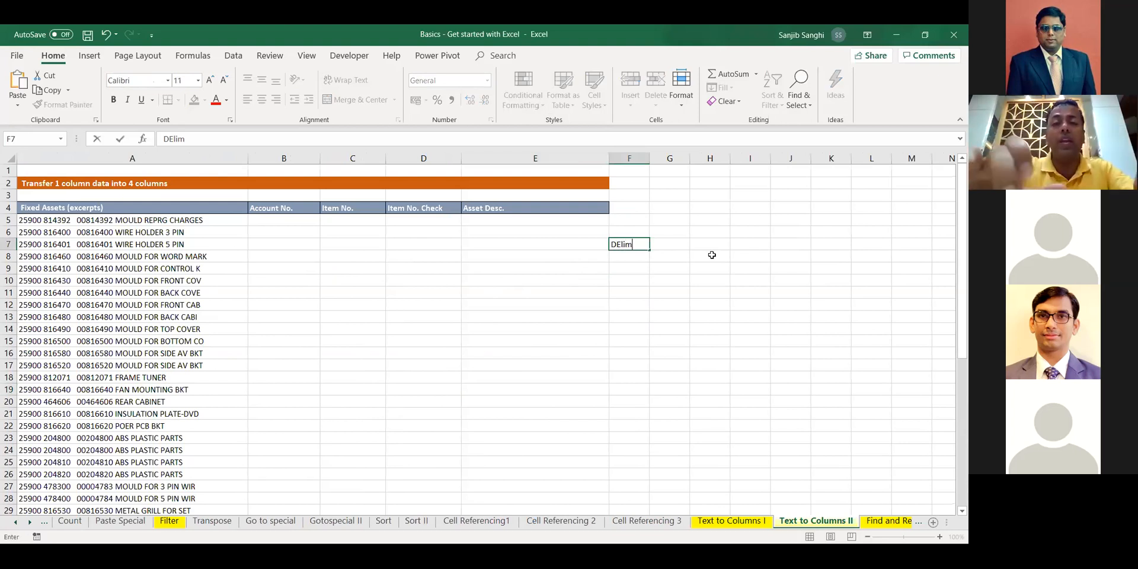
{"action": "type", "text": "ited"}
{"action": "key", "text": "Return"}
{"action": "key", "text": "Return"}
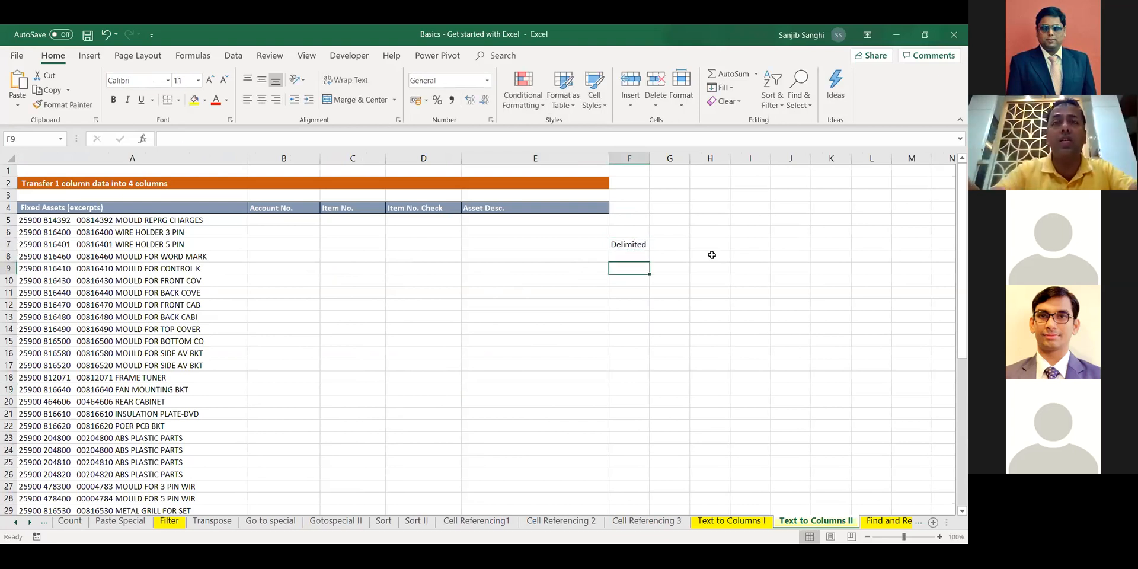
{"action": "type", "text": "Fixed"}
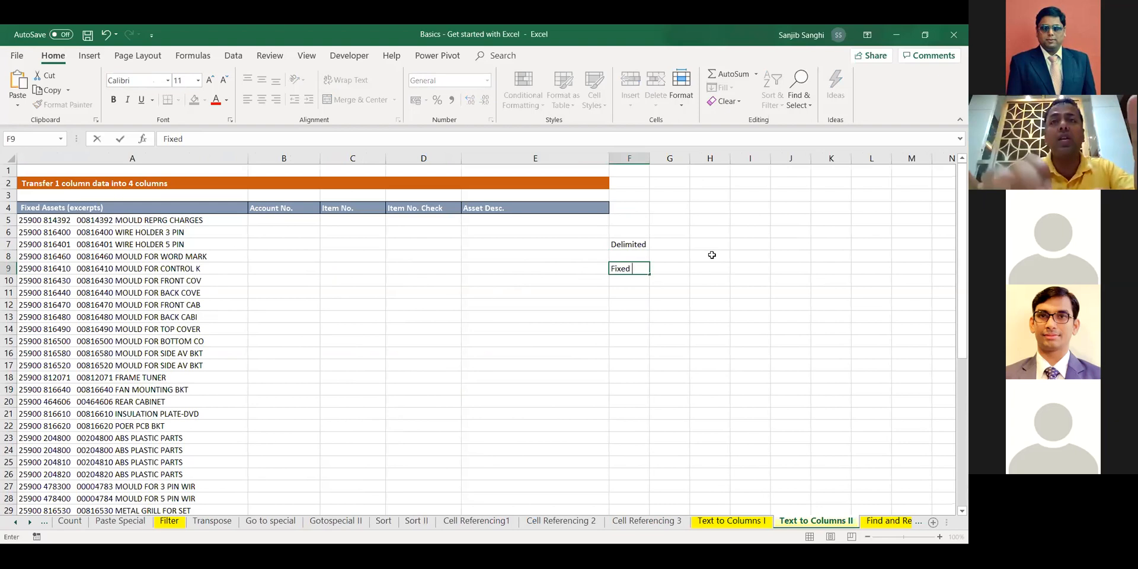
{"action": "type", "text": " Width"}
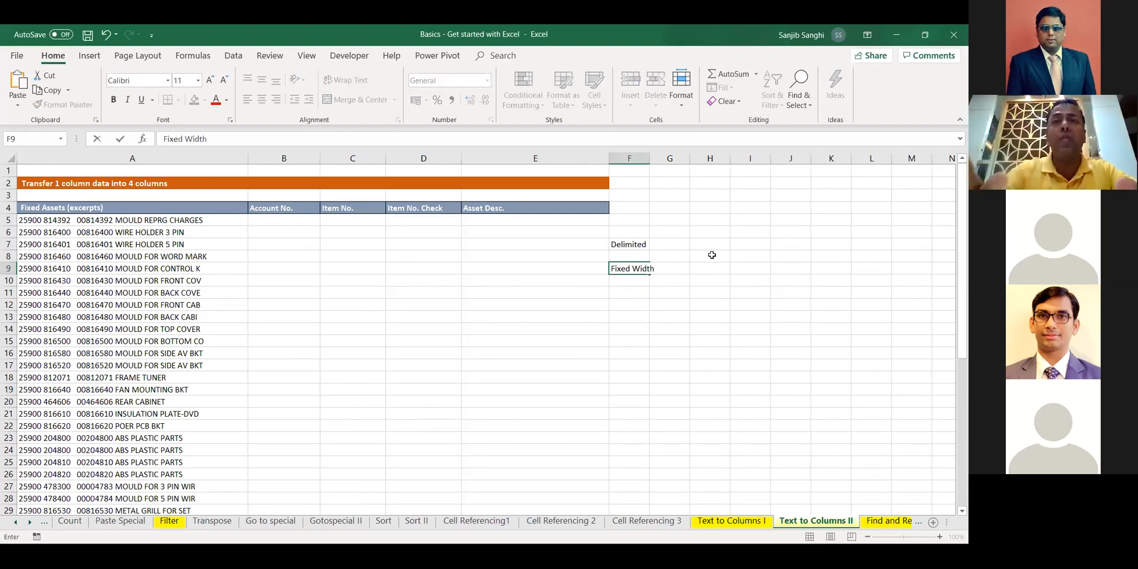
{"action": "key", "text": "Return"}
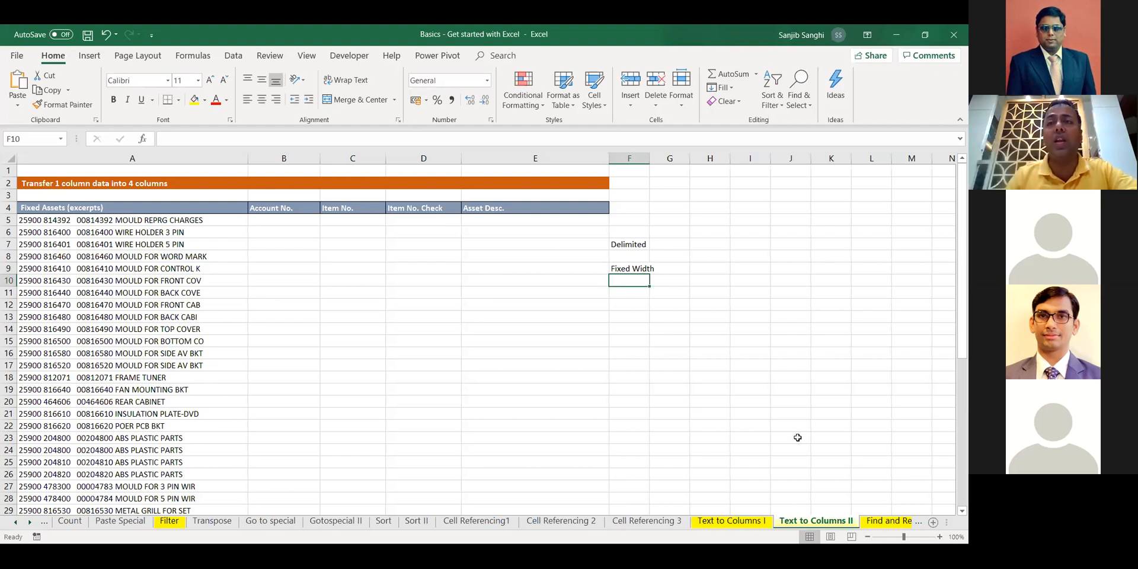
On the Find and Replace sheet, examine the Email list in A18:A32 and the wildcard example result in F18.
{"action": "left_click", "coordinate": [888, 521]}
{"action": "left_click_drag", "start_coordinate": [44, 268], "coordinate": [48, 436]}
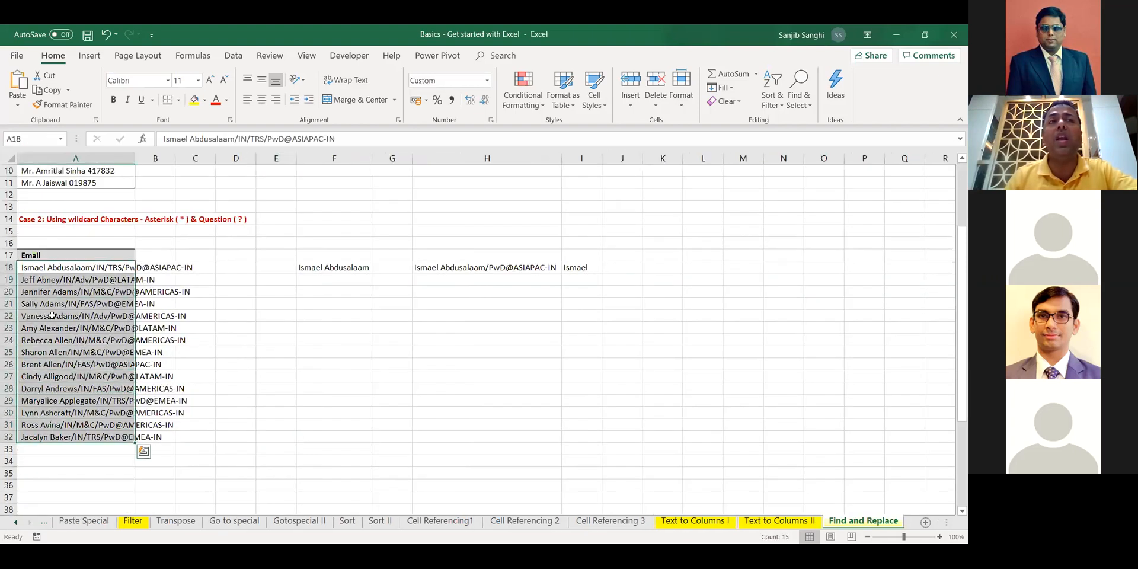
{"action": "left_click", "coordinate": [311, 272]}
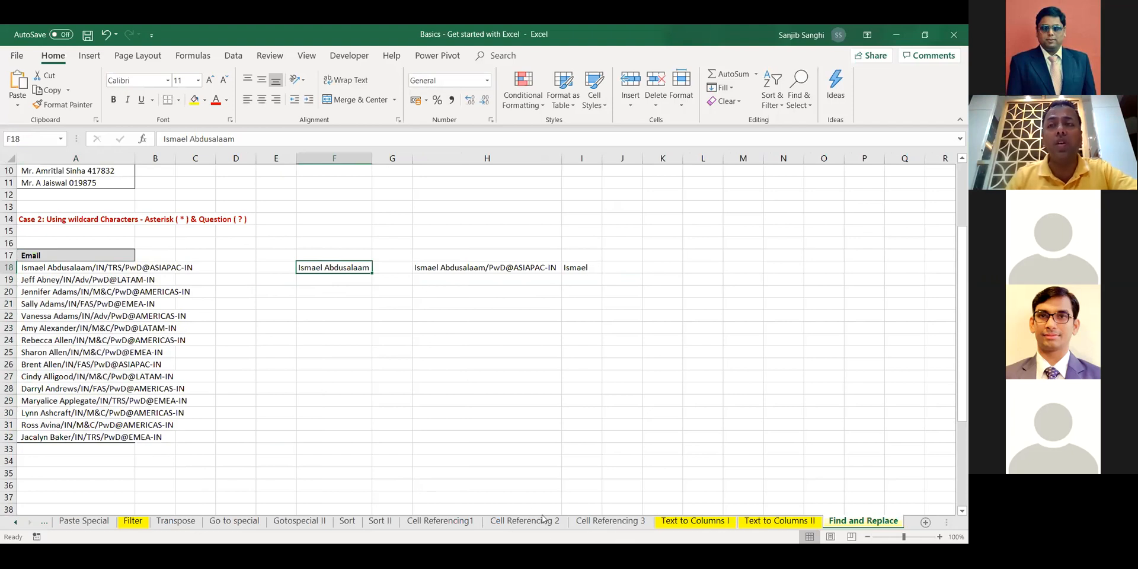
Switch to the "Advance Excel - Prepare yourself to work smart" workbook and examine the first lookup ID on the Vlookup sheet.
{"action": "left_click", "coordinate": [896, 35]}
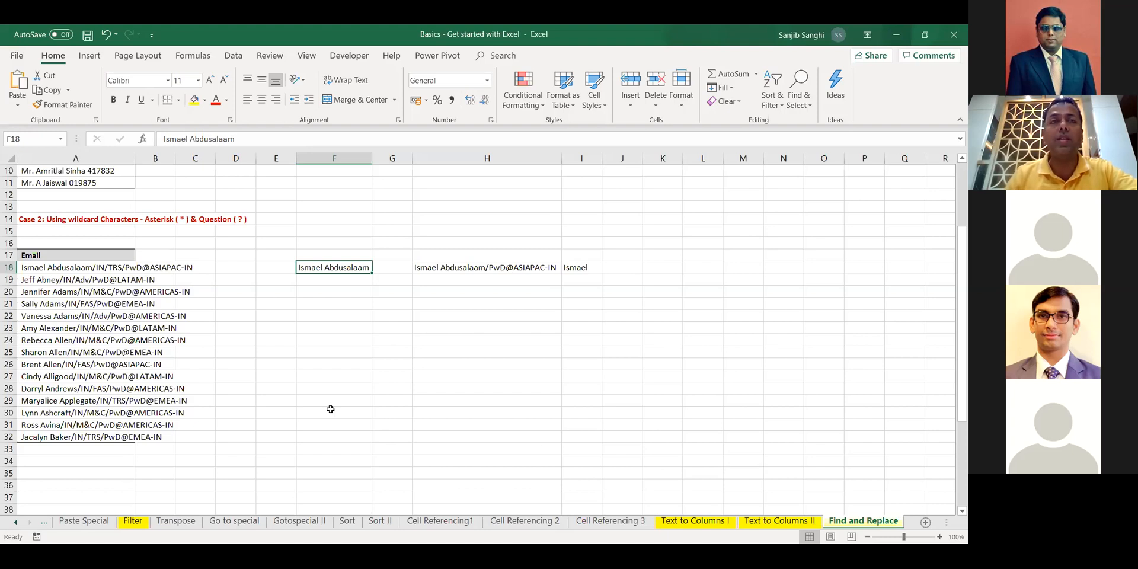
{"action": "left_click", "coordinate": [13, 522]}
{"action": "left_click", "coordinate": [16, 523]}
{"action": "left_click", "coordinate": [15, 522]}
{"action": "left_click", "coordinate": [75, 521]}
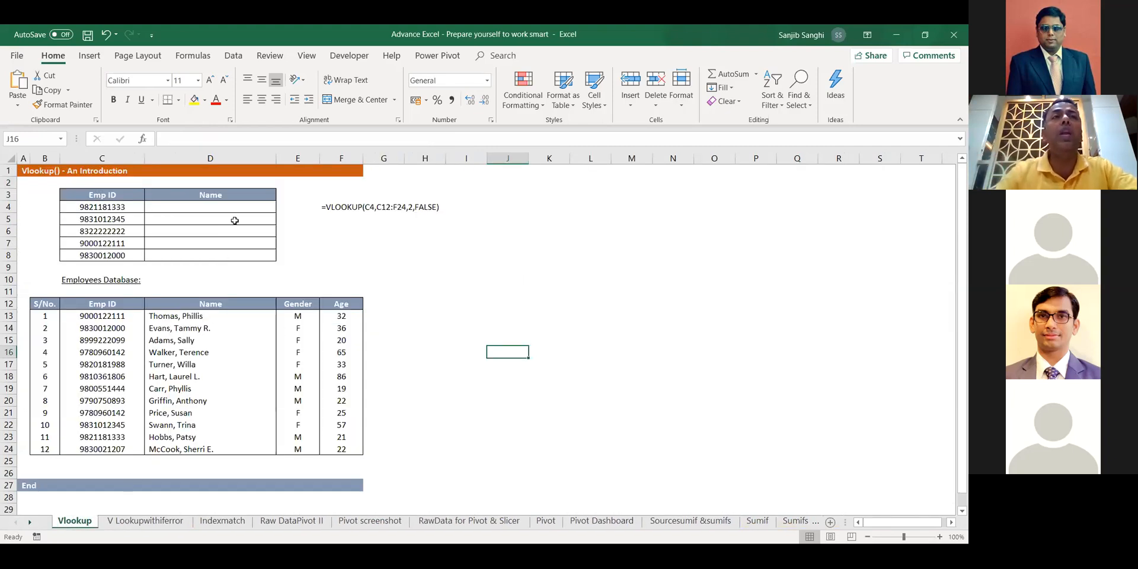
{"action": "left_click", "coordinate": [107, 207]}
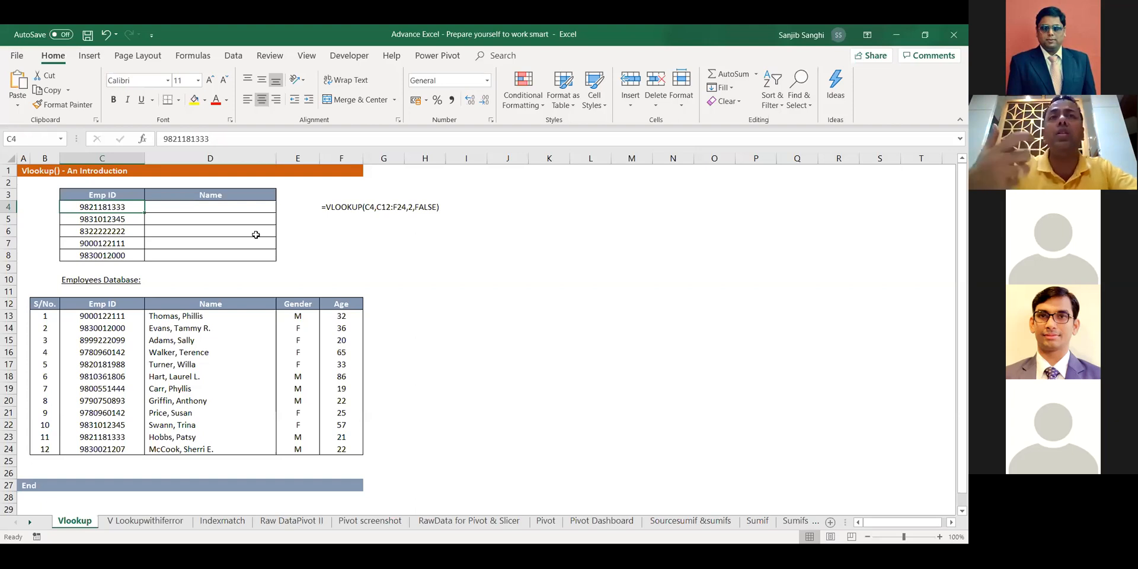
On the Indexmatch sheet, set the Product Name to Product 3 and the Location to Bangalore, and select the Price cell.
{"action": "left_click", "coordinate": [217, 522]}
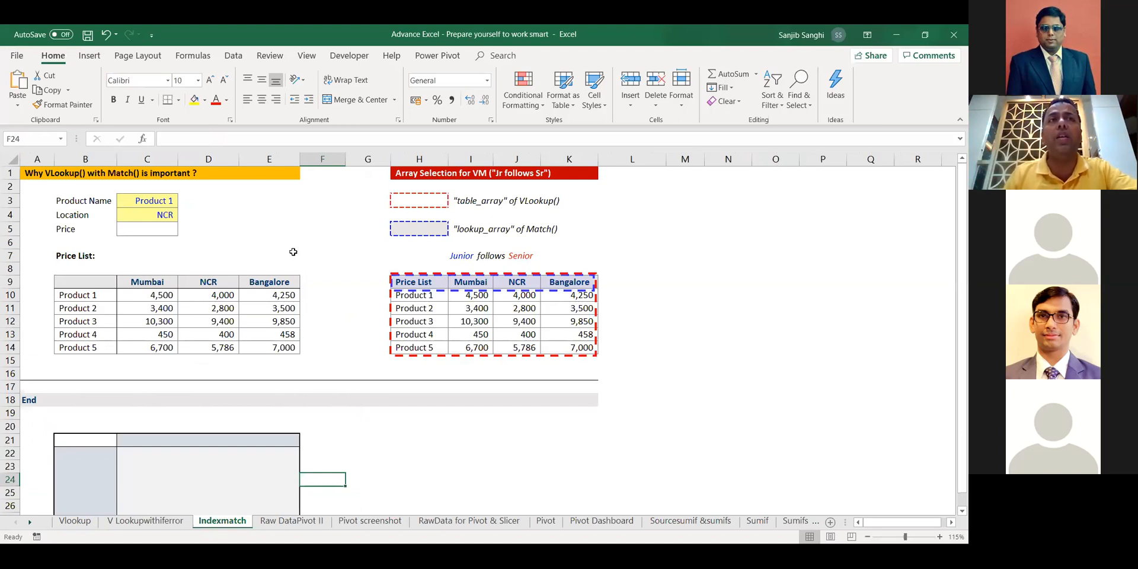
{"action": "left_click", "coordinate": [173, 203]}
{"action": "left_click", "coordinate": [184, 202]}
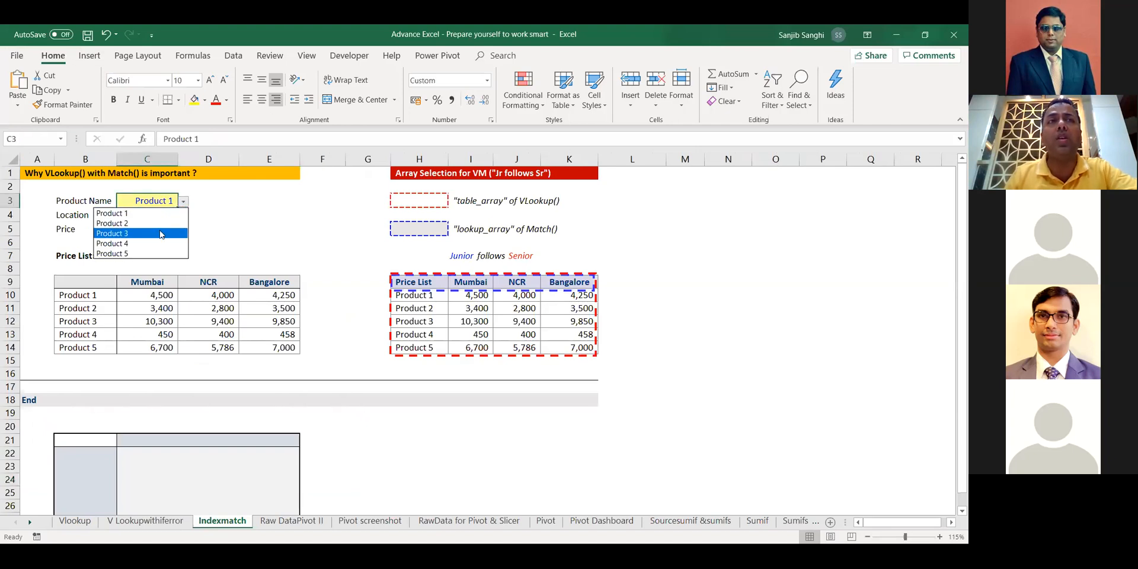
{"action": "left_click", "coordinate": [162, 234]}
{"action": "left_click", "coordinate": [166, 216]}
{"action": "left_click", "coordinate": [183, 224]}
{"action": "left_click", "coordinate": [168, 214]}
{"action": "left_click", "coordinate": [183, 215]}
{"action": "left_click", "coordinate": [155, 248]}
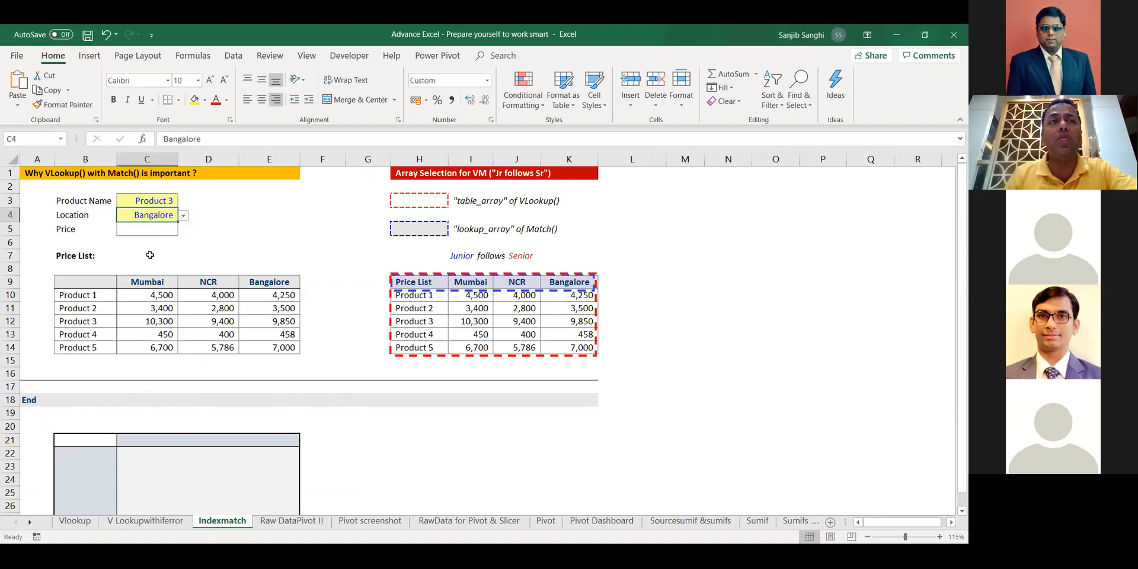
{"action": "left_click", "coordinate": [145, 232]}
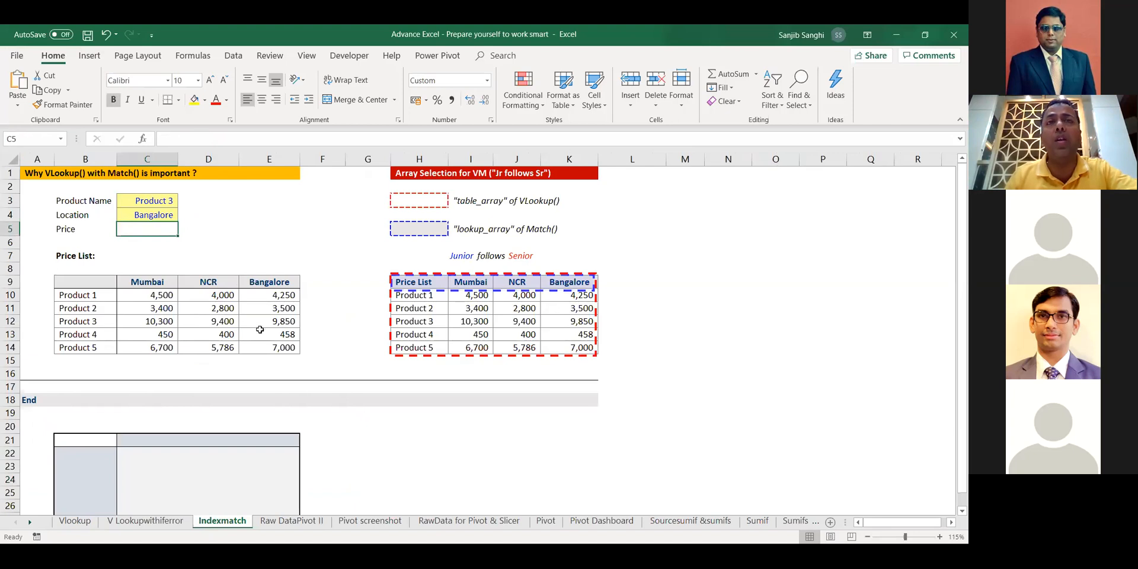
Review the Raw DataPivot II, Pivot Dashboard and If and nested If sheets, and return to the Pivot Dashboard.
{"action": "left_click", "coordinate": [322, 522]}
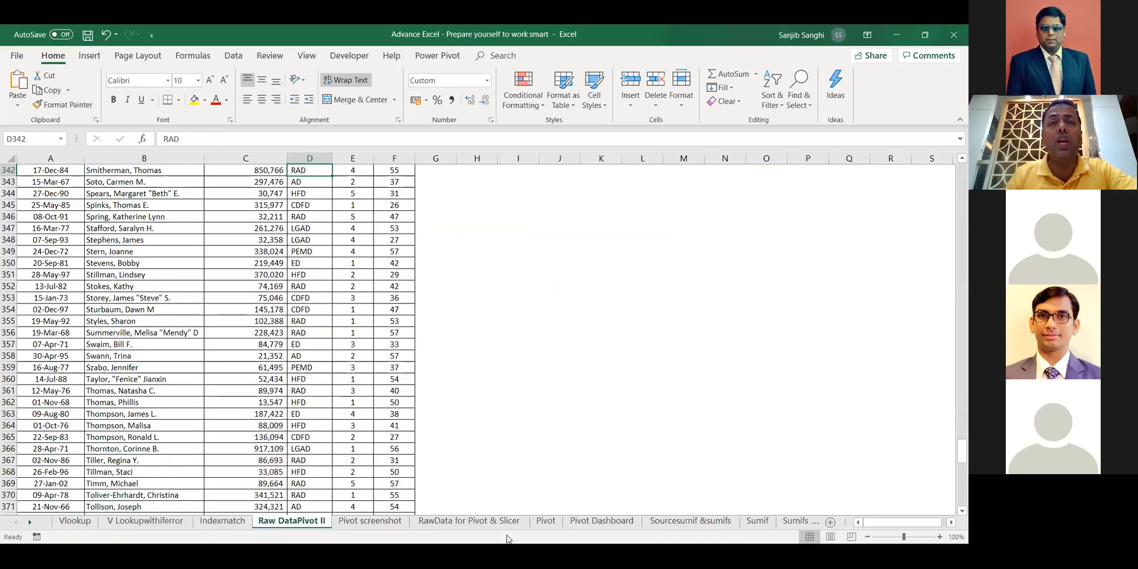
{"action": "left_click", "coordinate": [601, 521]}
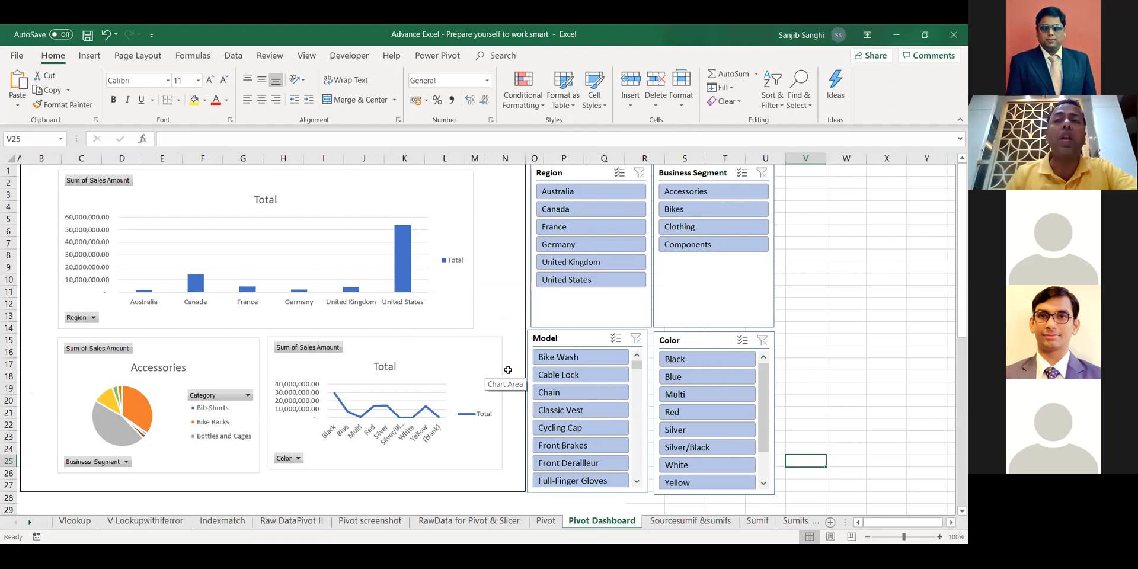
{"action": "left_click", "coordinate": [789, 524]}
{"action": "left_click", "coordinate": [789, 524]}
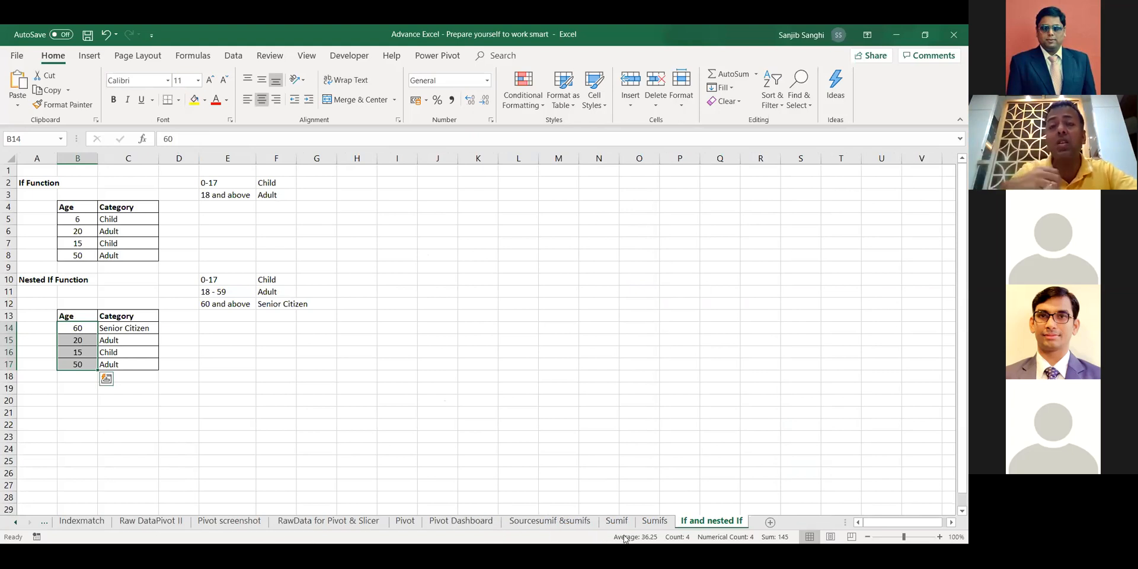
{"action": "left_click", "coordinate": [405, 521]}
{"action": "left_click", "coordinate": [473, 522]}
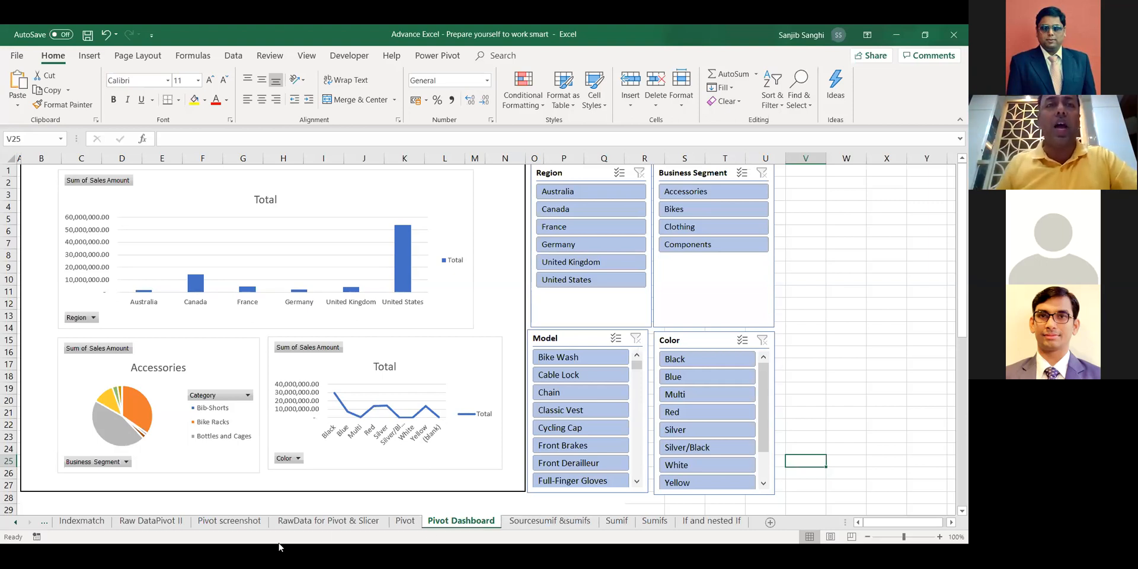
Create a PivotTable on a new worksheet from the whole data range A3:F420 of the Raw DataPivot II sheet.
{"action": "left_click", "coordinate": [163, 524]}
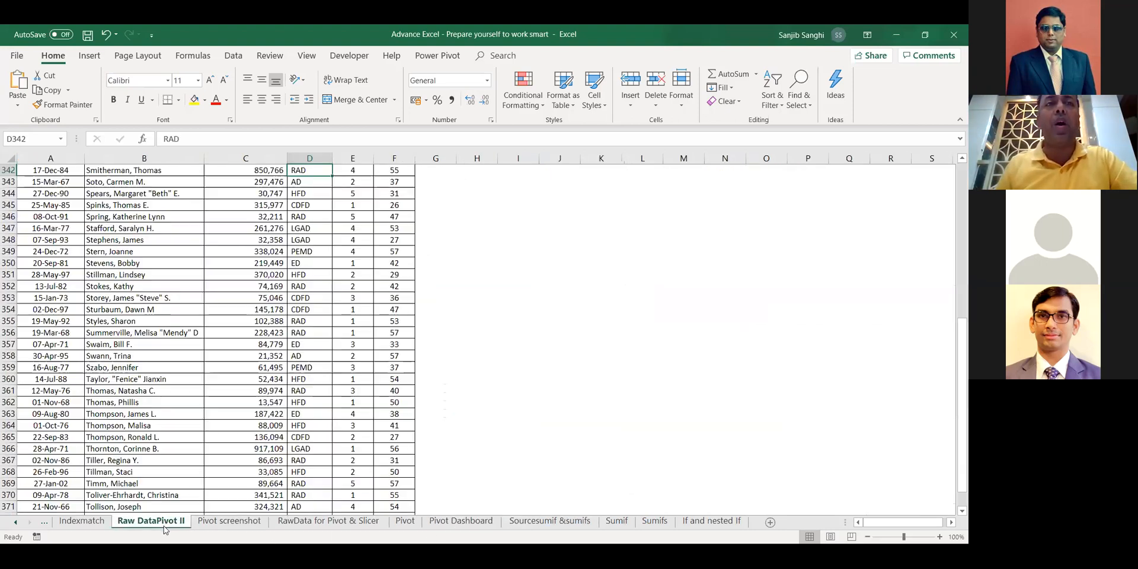
{"action": "left_click", "coordinate": [120, 344]}
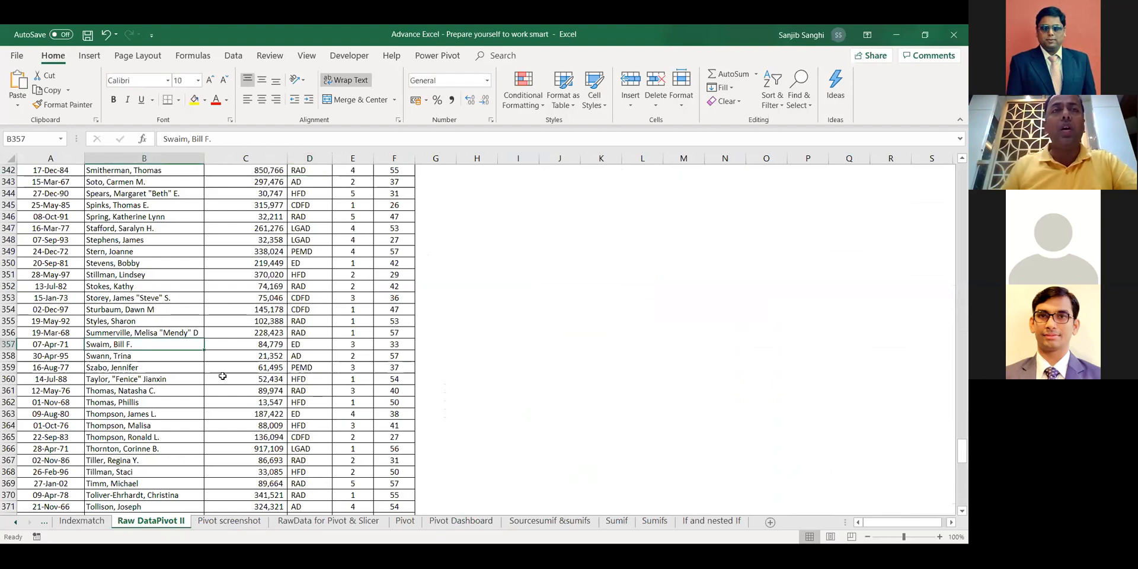
{"action": "scroll", "coordinate": [222, 375], "scroll_direction": "up", "scroll_amount": 6}
{"action": "scroll", "coordinate": [222, 375], "scroll_direction": "up", "scroll_amount": 20}
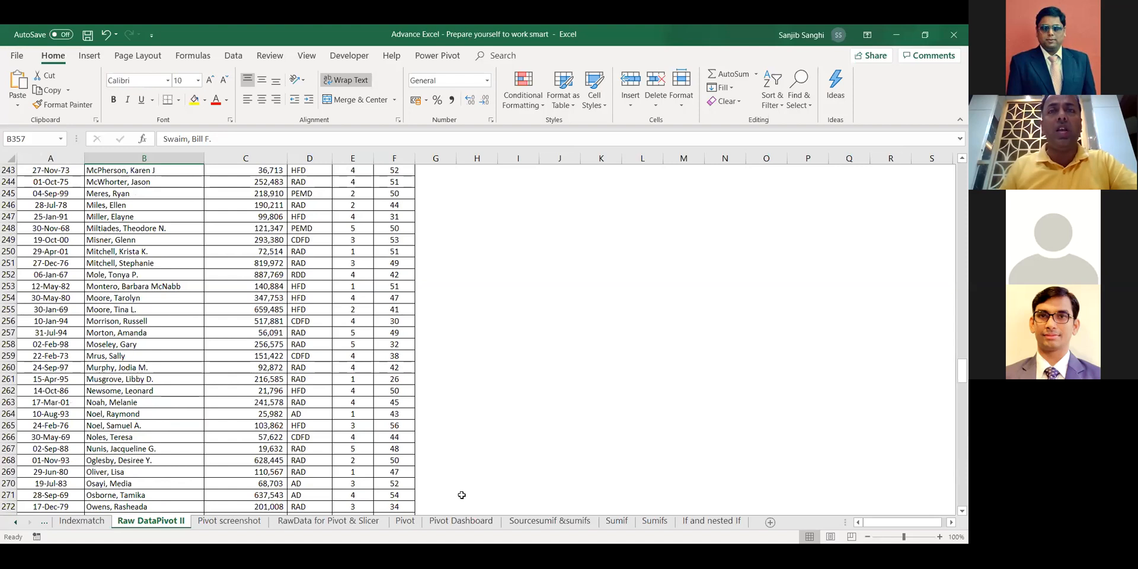
{"action": "left_click", "coordinate": [122, 354]}
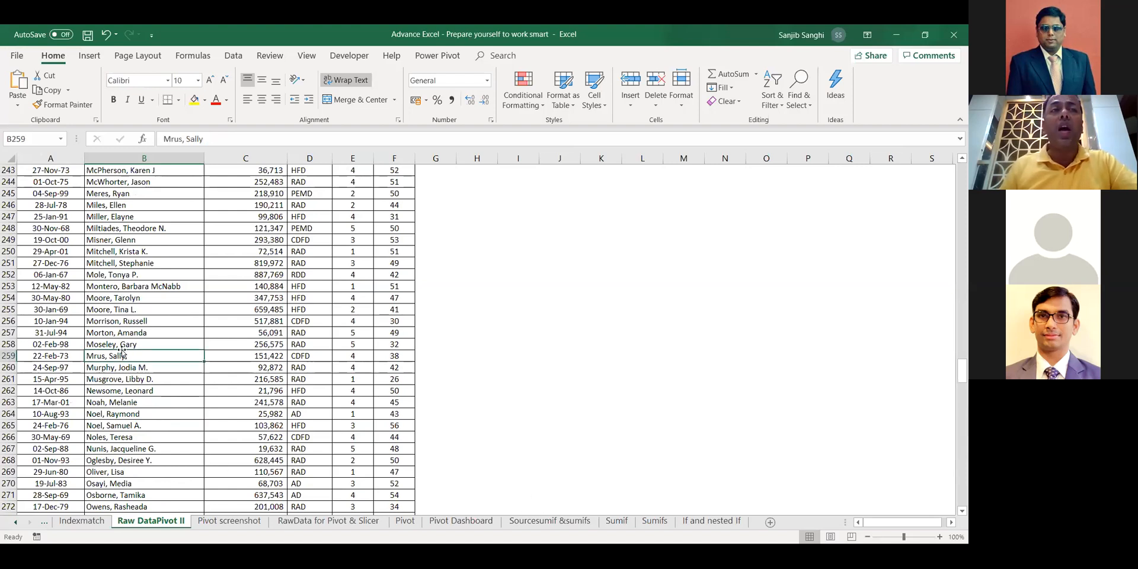
{"action": "key", "text": "ctrl+Up"}
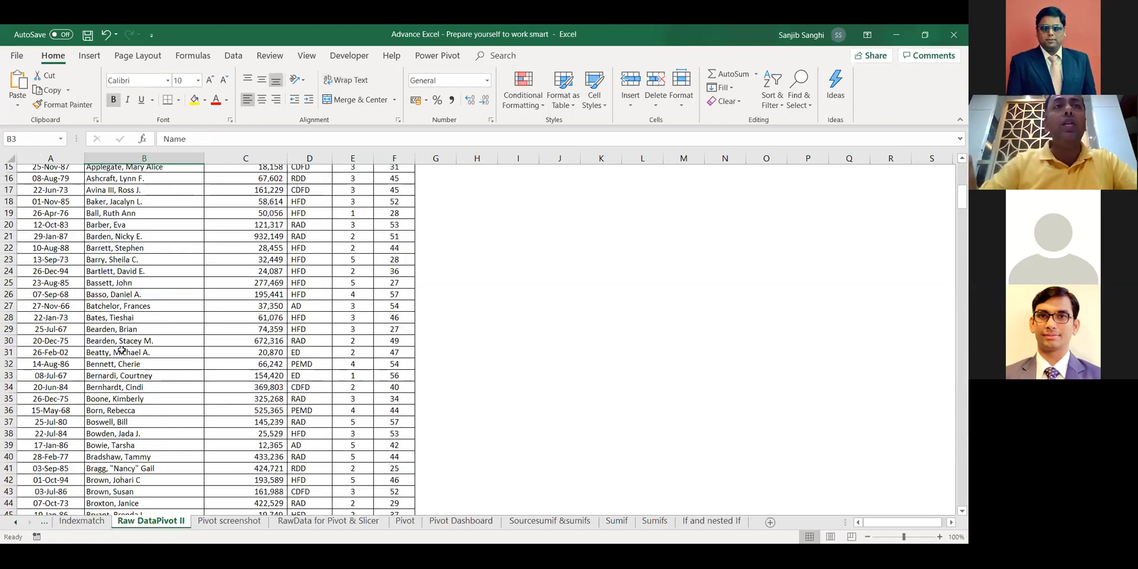
{"action": "key", "text": "ctrl+Left"}
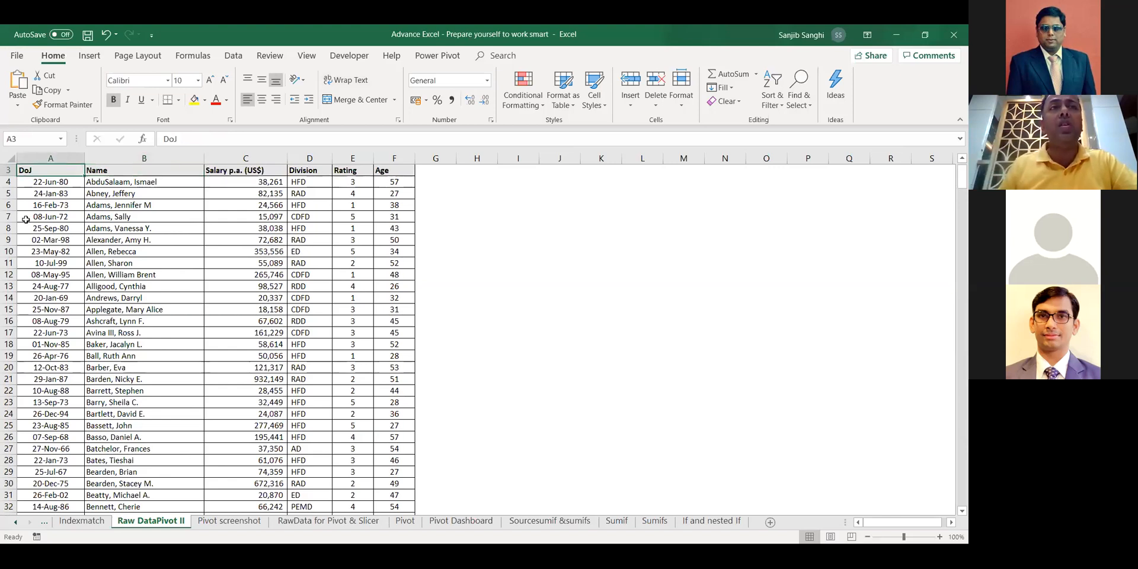
{"action": "left_click", "coordinate": [165, 302]}
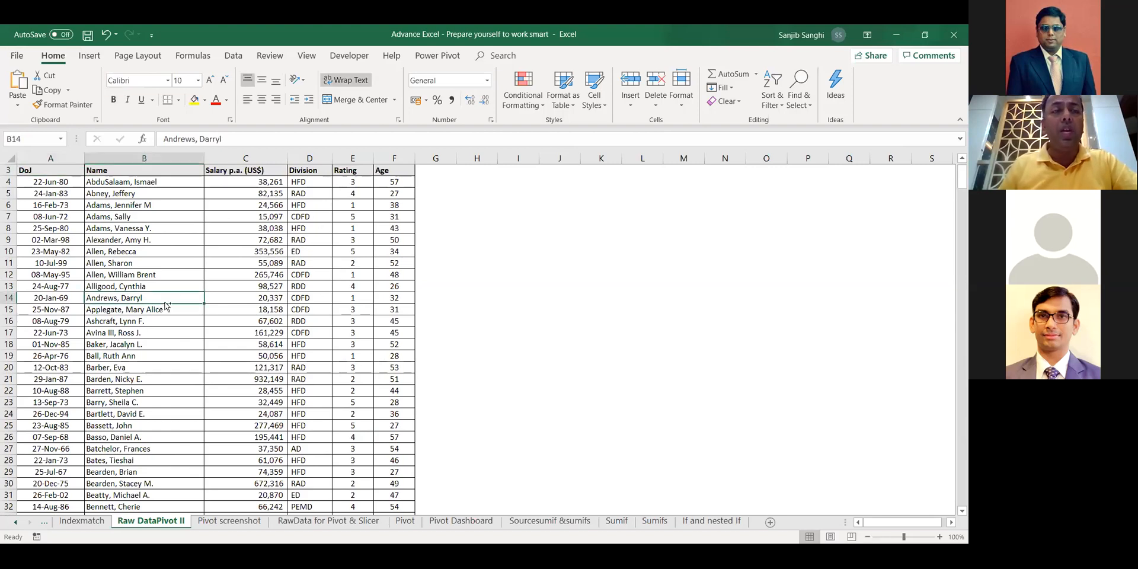
{"action": "key", "text": "ctrl+a"}
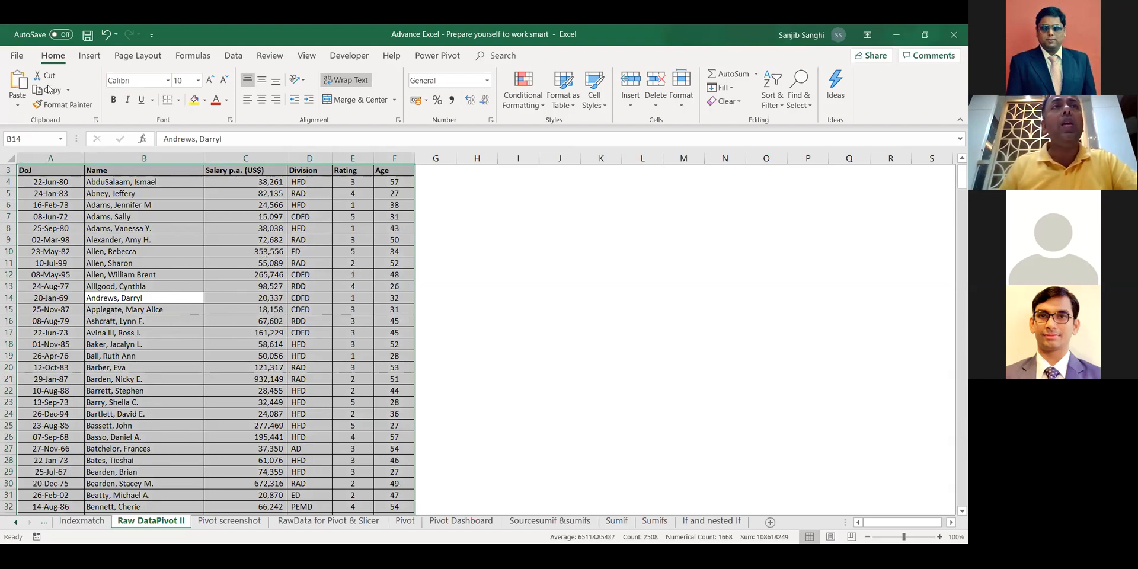
{"action": "left_click", "coordinate": [89, 56]}
{"action": "left_click", "coordinate": [24, 83]}
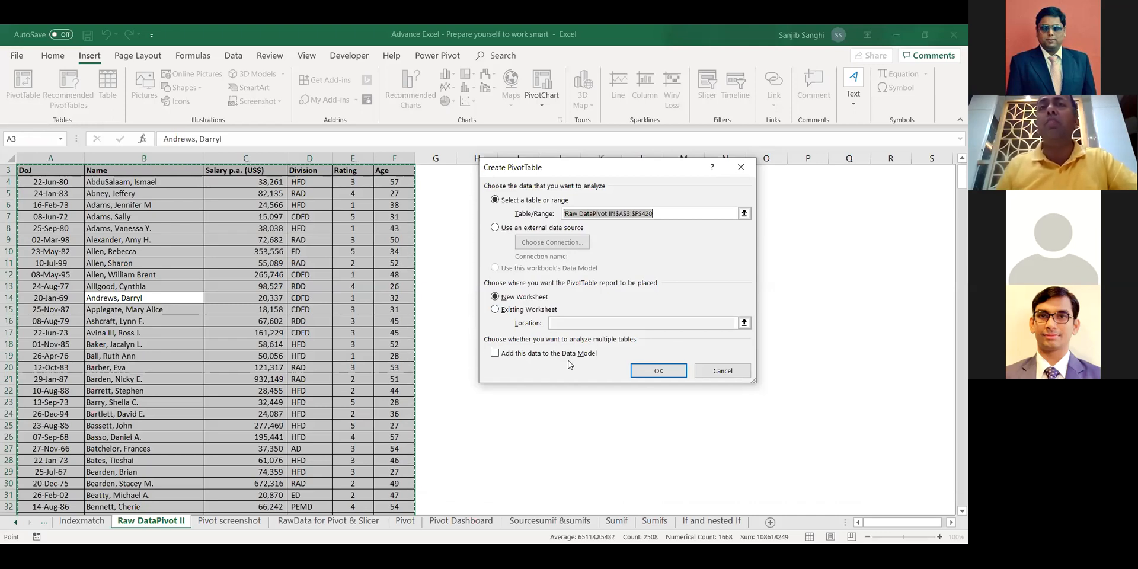
{"action": "left_click", "coordinate": [650, 374]}
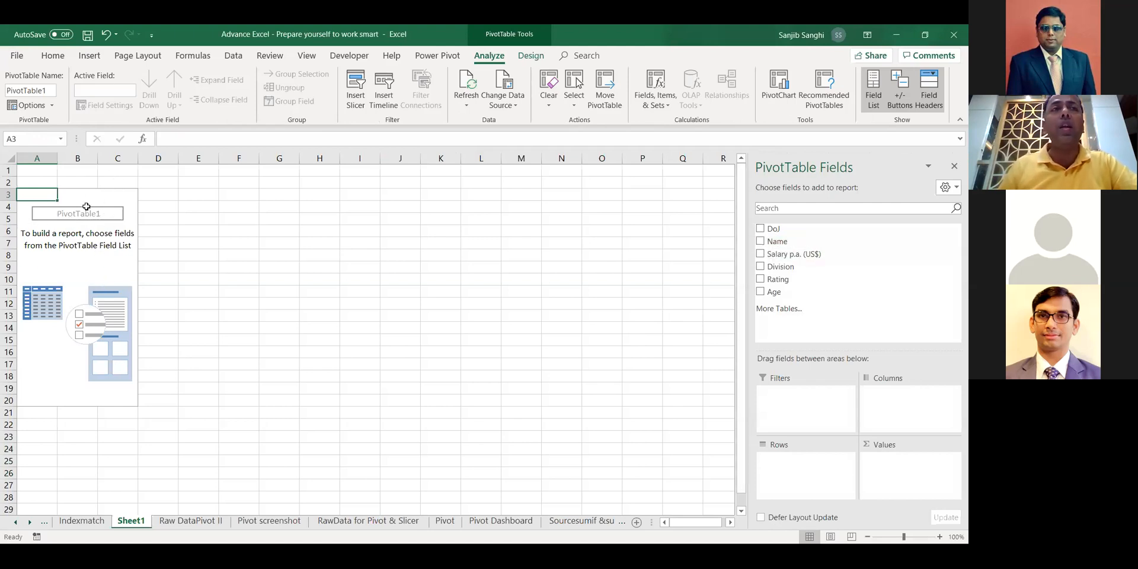
Enable the Classic PivotTable layout in the display options of the new PivotTable.
{"action": "right_click", "coordinate": [108, 265]}
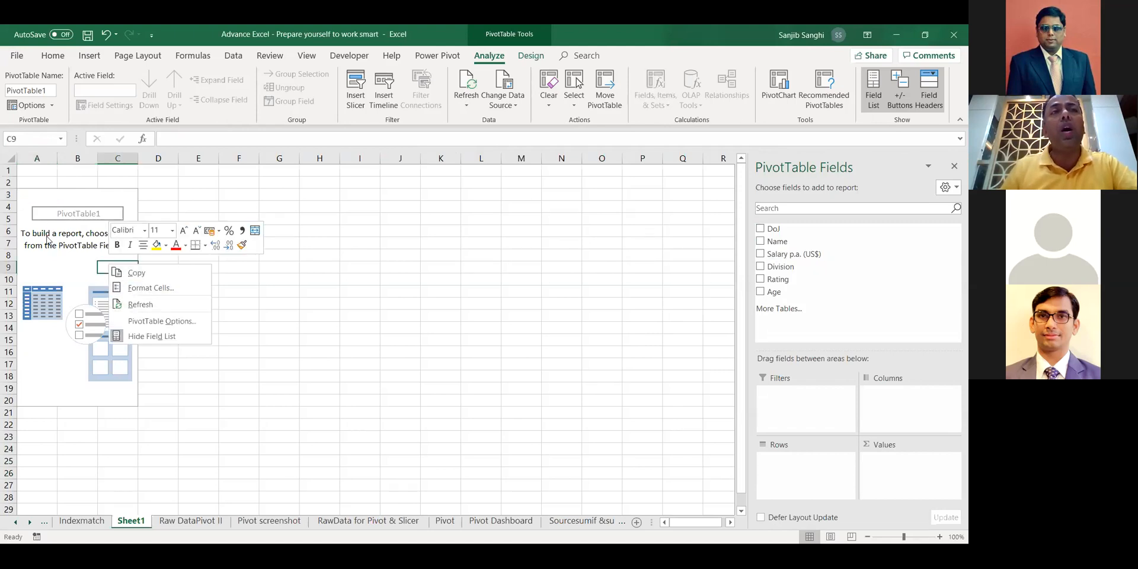
{"action": "left_click", "coordinate": [85, 266]}
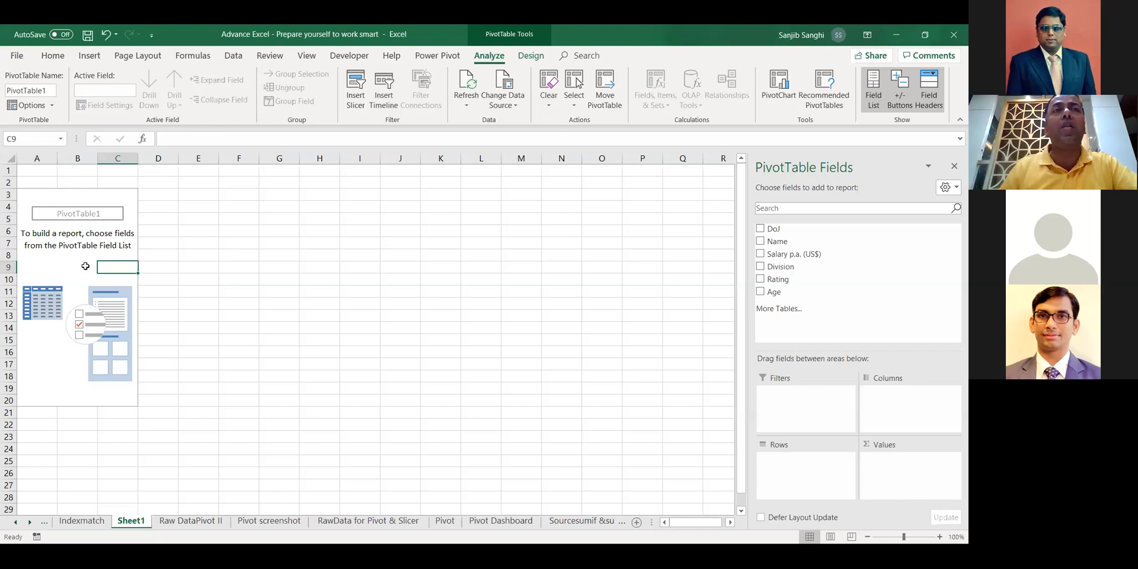
{"action": "right_click", "coordinate": [88, 256]}
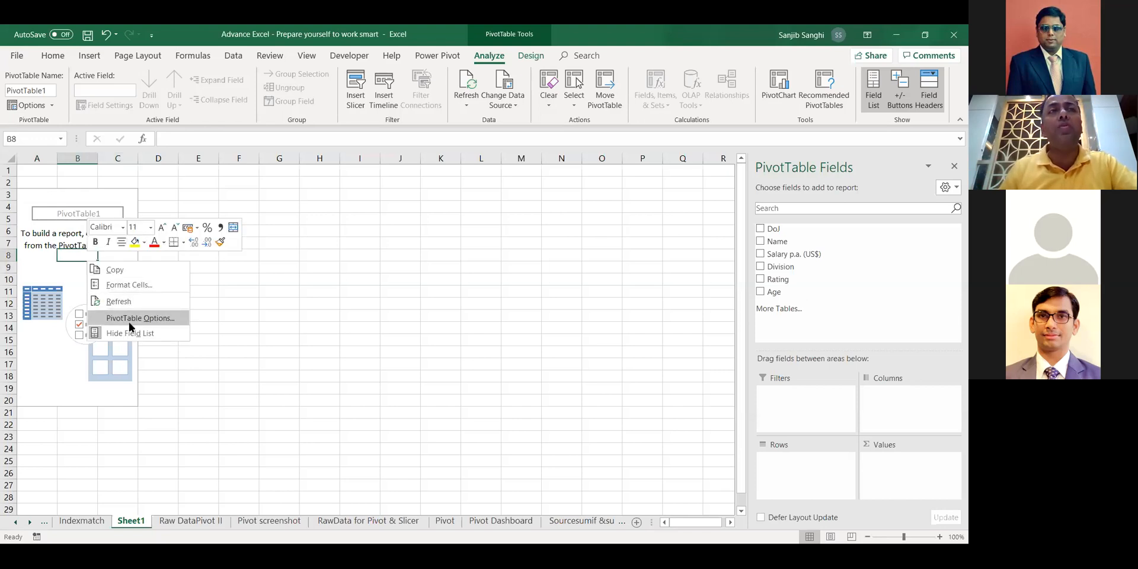
{"action": "left_click", "coordinate": [130, 318]}
{"action": "left_click", "coordinate": [244, 217]}
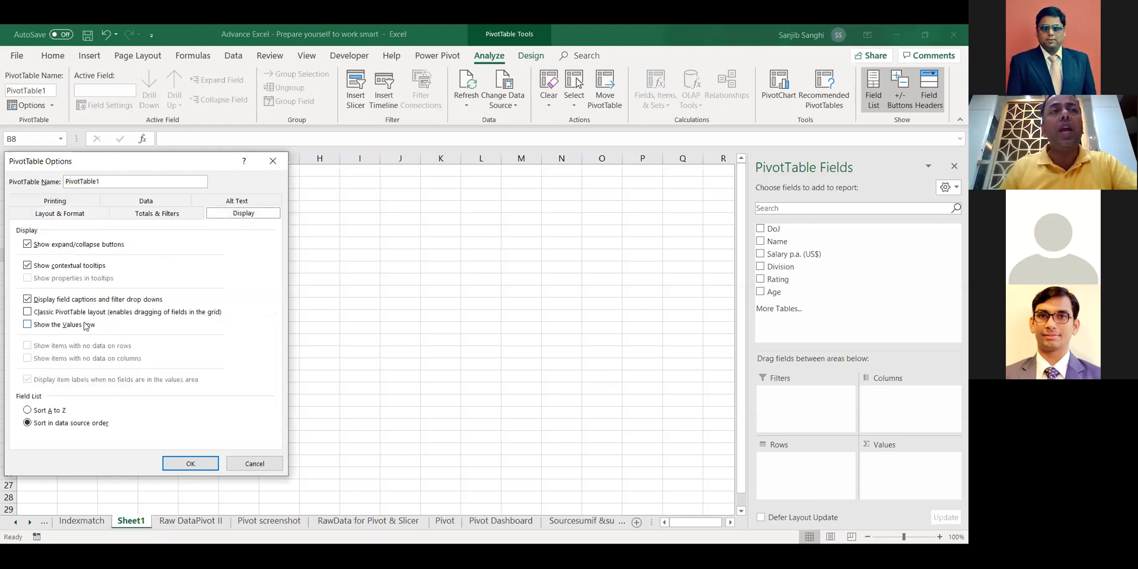
{"action": "left_click", "coordinate": [27, 311]}
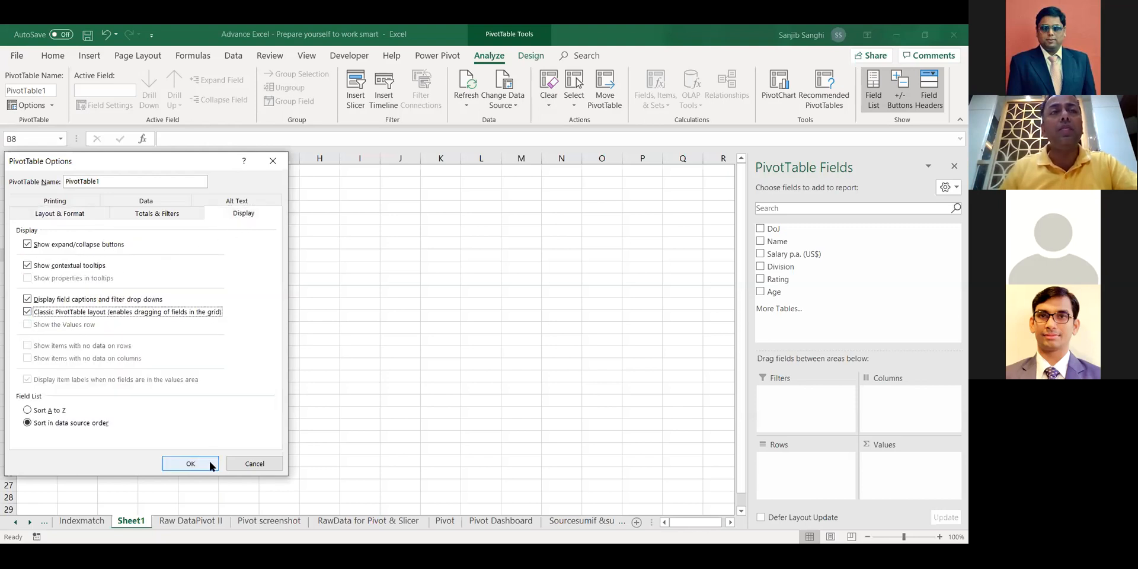
{"action": "left_click", "coordinate": [190, 464]}
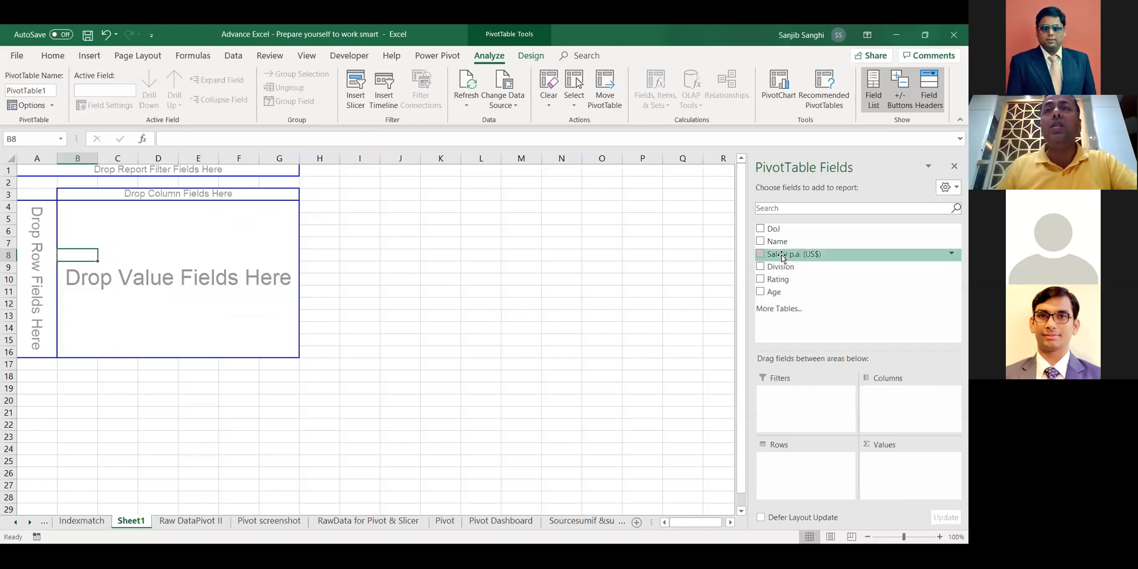
Add Division to the PivotTable rows and place Salary p.a. (US$) in the values area four times.
{"action": "left_click_drag", "start_coordinate": [781, 271], "coordinate": [28, 261]}
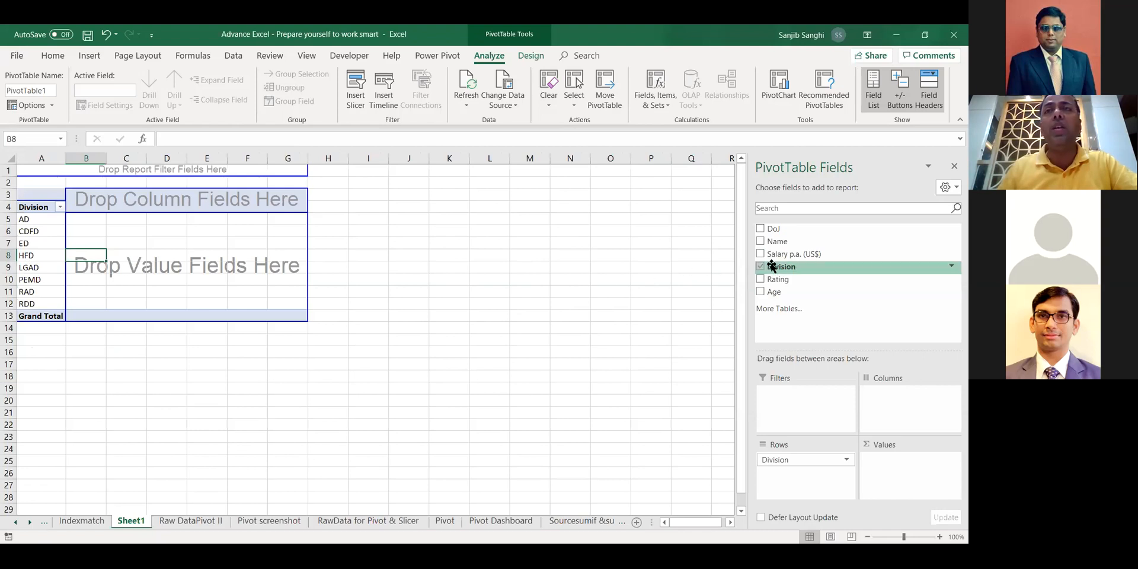
{"action": "left_click_drag", "start_coordinate": [771, 255], "coordinate": [199, 260]}
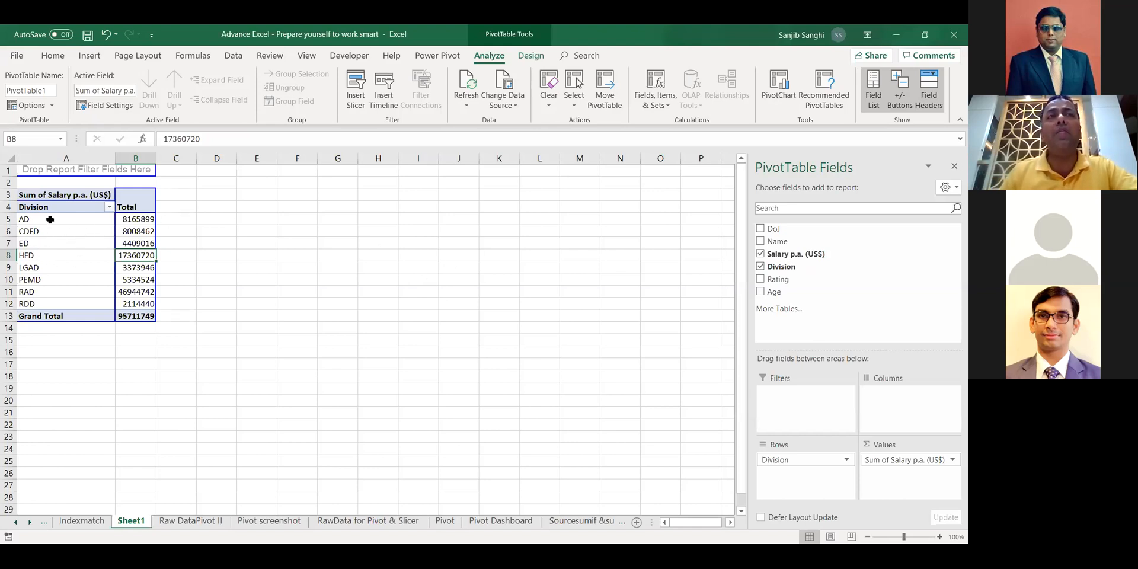
{"action": "left_click_drag", "start_coordinate": [760, 261], "coordinate": [151, 255]}
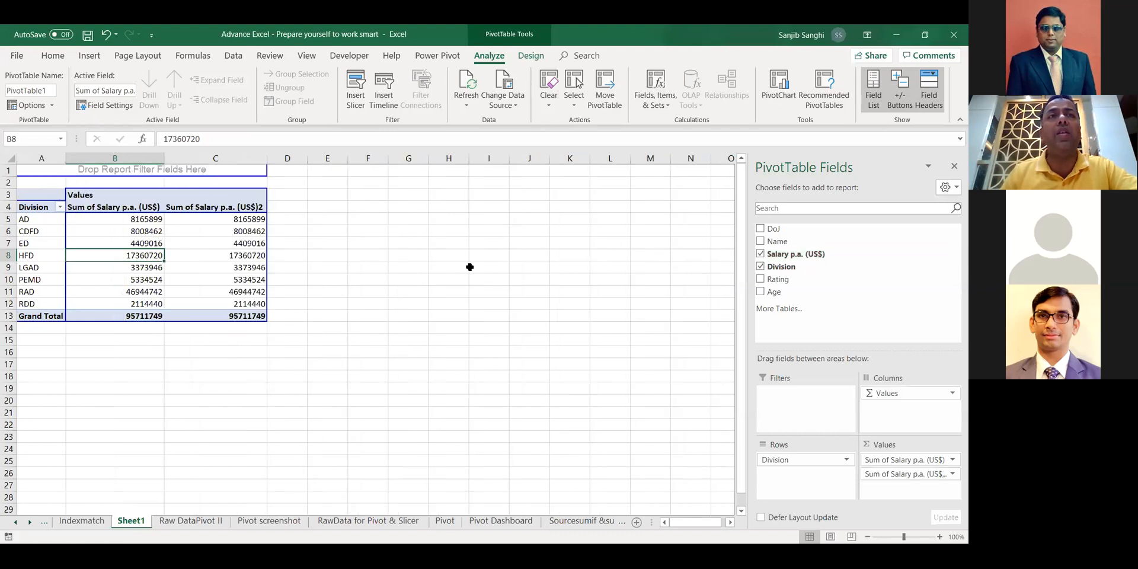
{"action": "left_click_drag", "start_coordinate": [795, 253], "coordinate": [284, 267]}
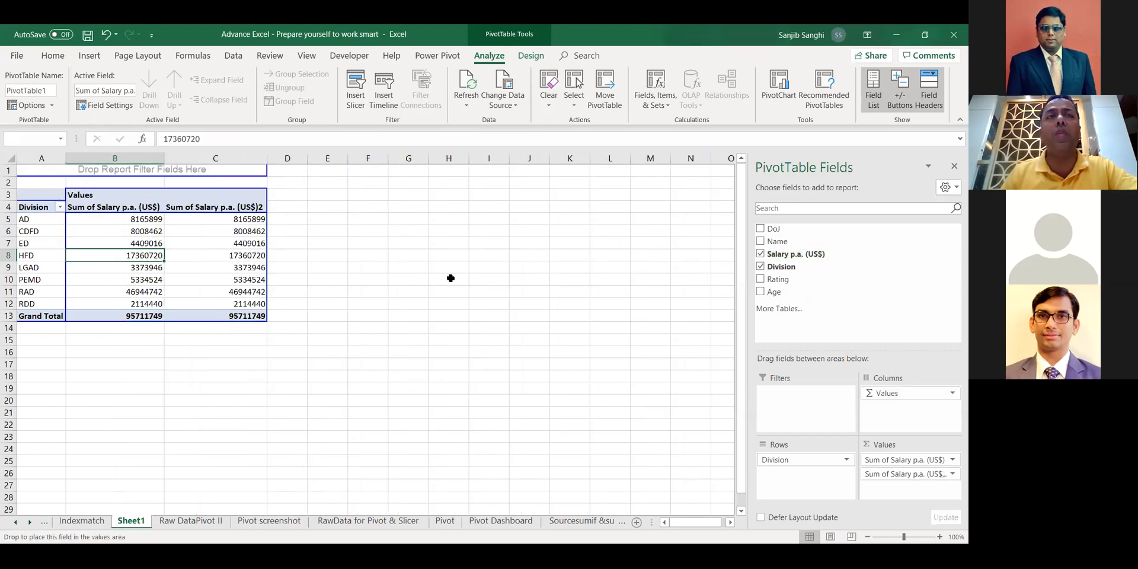
{"action": "left_click_drag", "start_coordinate": [795, 254], "coordinate": [305, 247]}
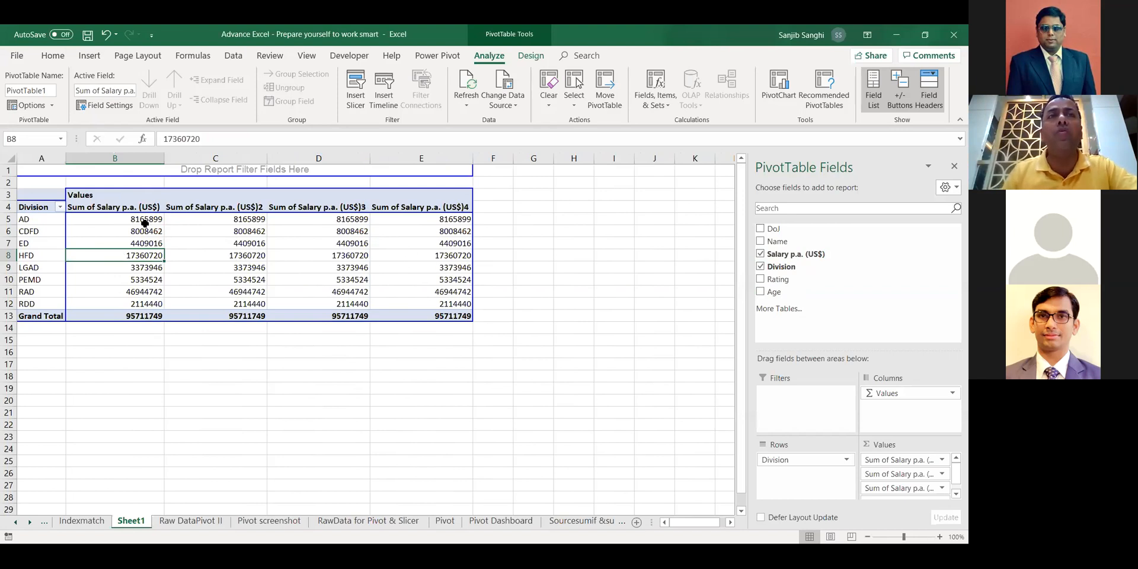
Summarize the second Salary p.a. (US$) value column by Average and the third by Count.
{"action": "right_click", "coordinate": [216, 208]}
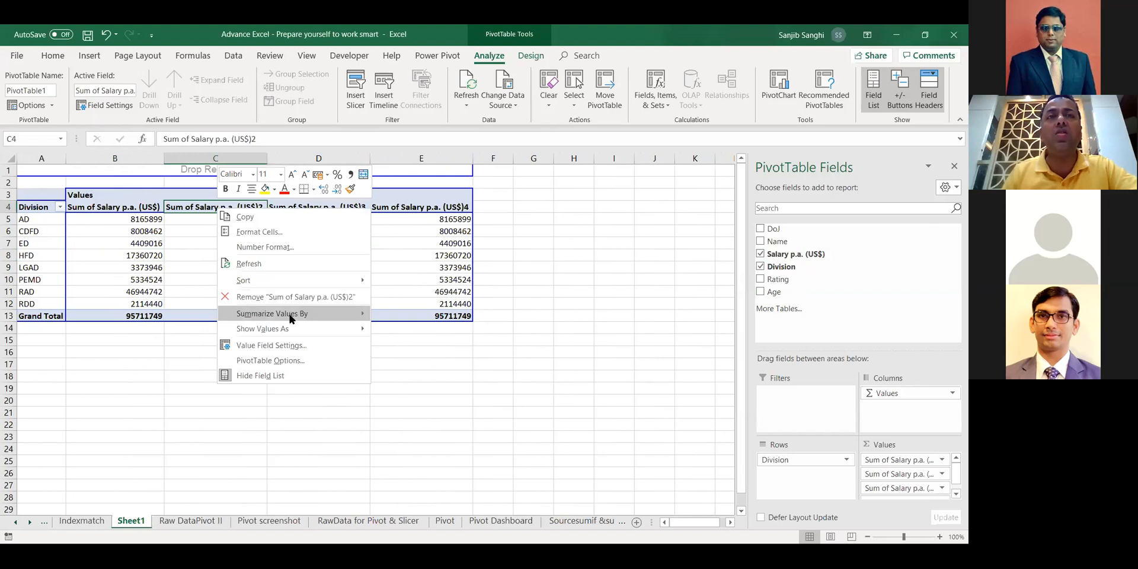
{"action": "mouse_move", "coordinate": [292, 319]}
{"action": "left_click", "coordinate": [400, 346]}
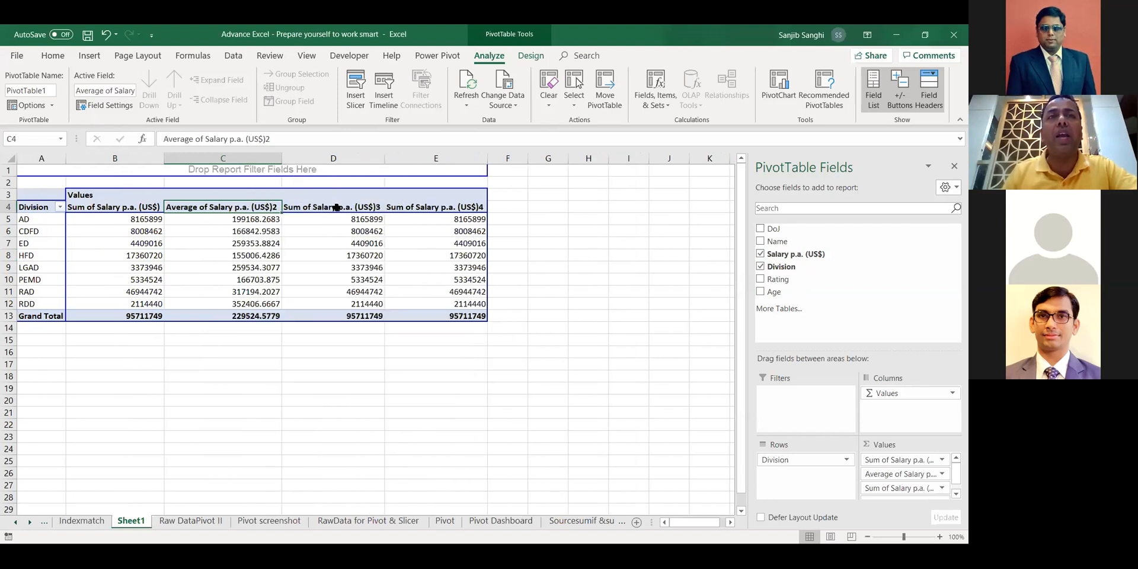
{"action": "right_click", "coordinate": [337, 207]}
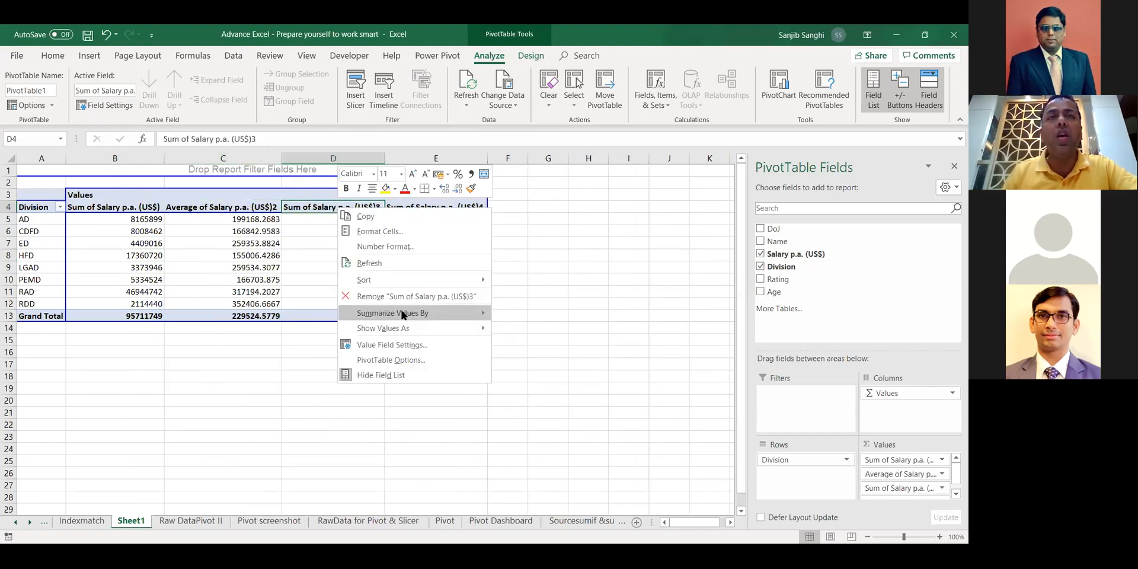
{"action": "mouse_move", "coordinate": [402, 314]}
{"action": "left_click", "coordinate": [423, 240]}
Show the fourth Salary p.a. (US$) value column as a percentage of the total.
{"action": "right_click", "coordinate": [446, 206]}
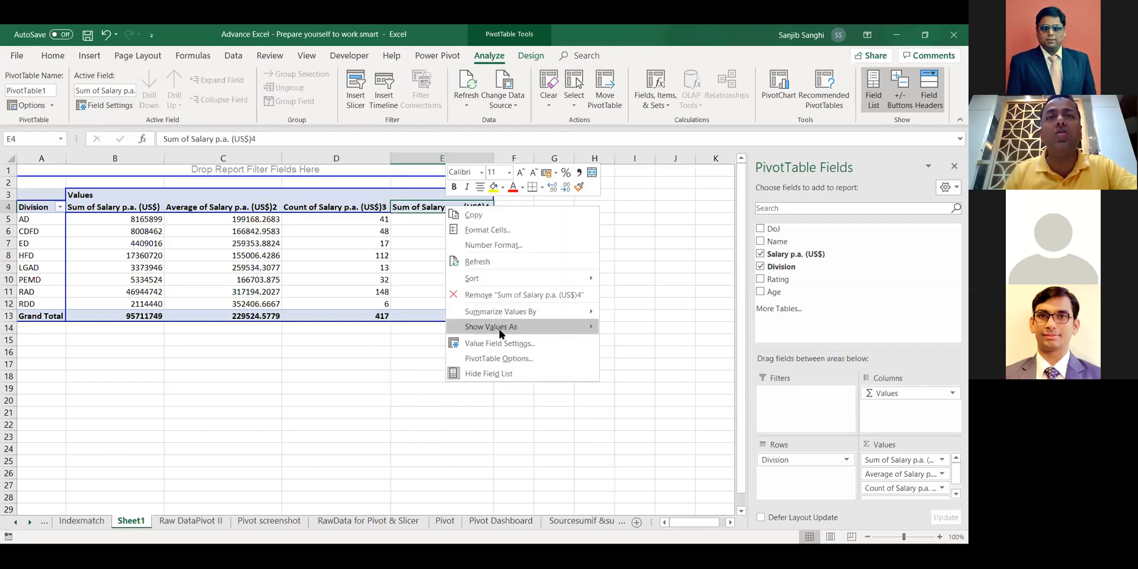
{"action": "mouse_move", "coordinate": [501, 333]}
{"action": "left_click", "coordinate": [647, 321]}
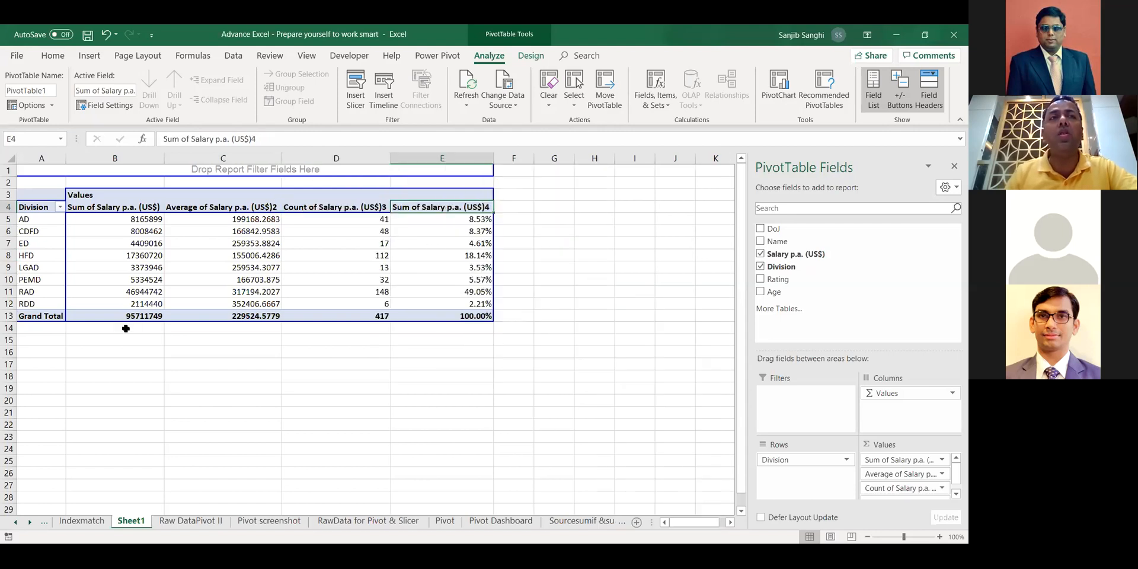
{"action": "left_click", "coordinate": [367, 410]}
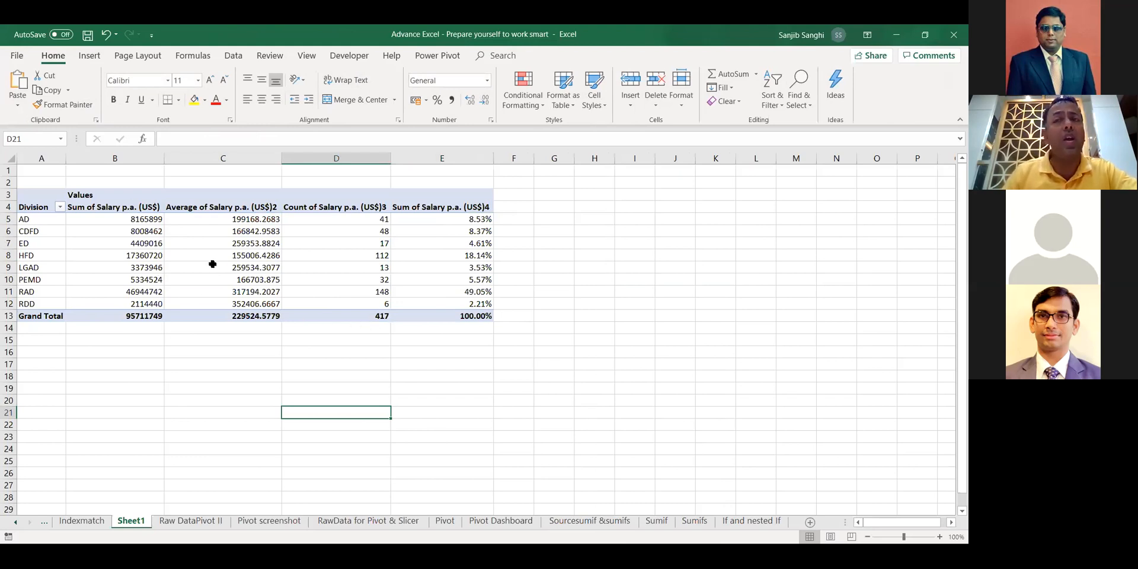
Insert a column PivotChart from the PivotTable and move it directly below the table.
{"action": "mouse_move", "coordinate": [212, 264]}
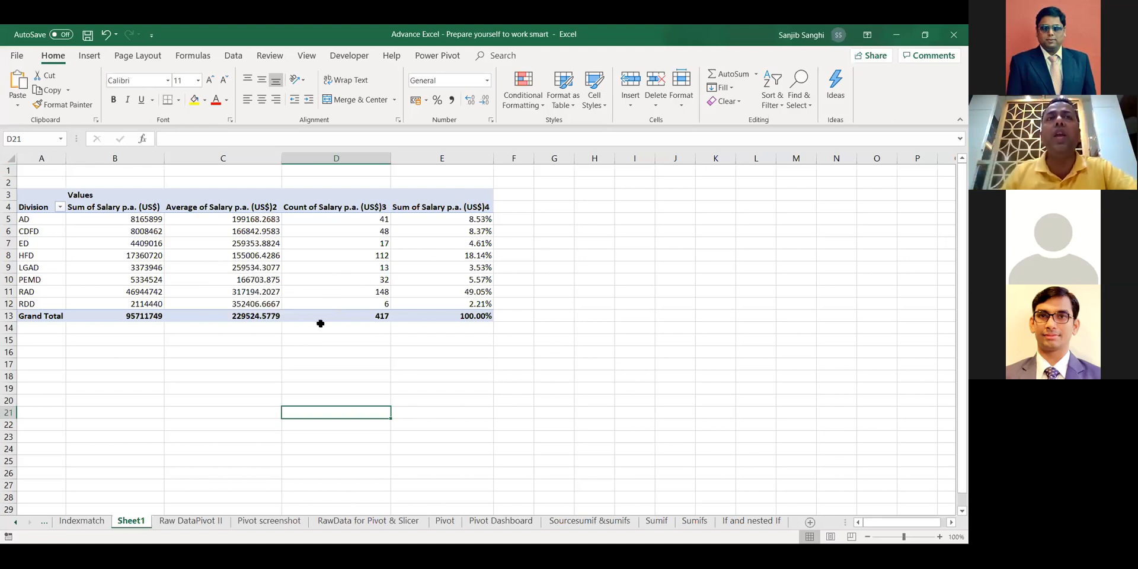
{"action": "left_click", "coordinate": [354, 262]}
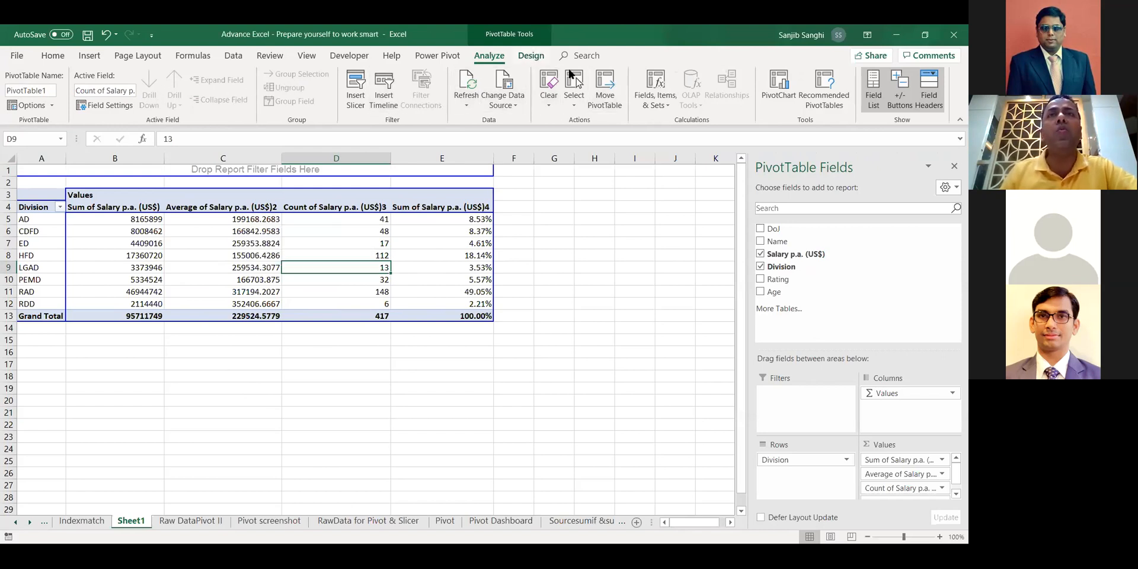
{"action": "left_click", "coordinate": [778, 86]}
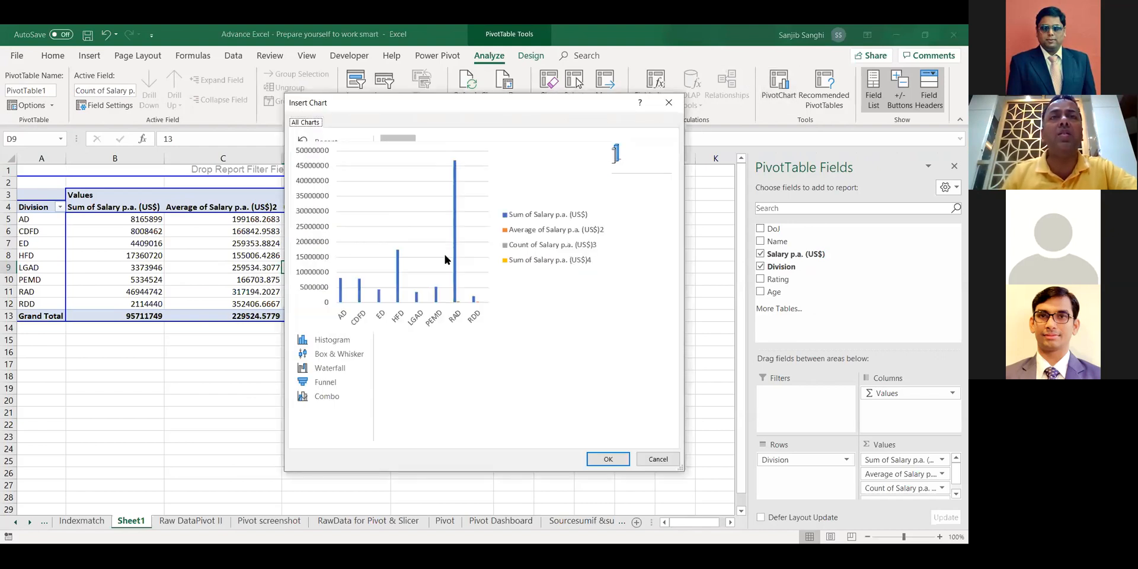
{"action": "left_click", "coordinate": [610, 461]}
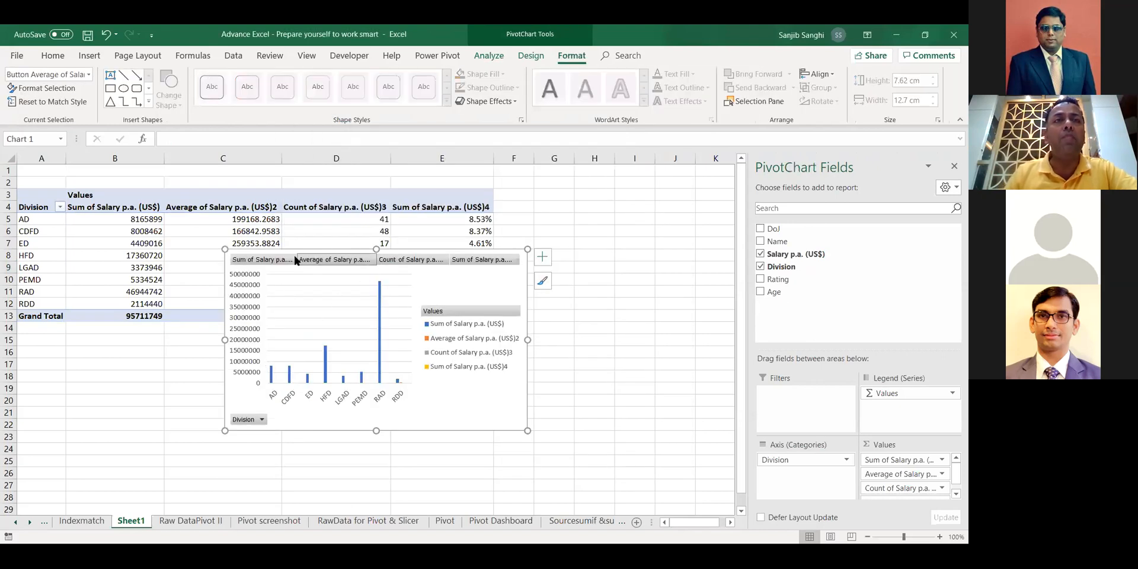
{"action": "left_click_drag", "start_coordinate": [294, 249], "coordinate": [120, 331]}
Insert slicers for Rating and Age, placing Age beside the PivotTable and Rating beside the chart.
{"action": "left_click", "coordinate": [90, 56]}
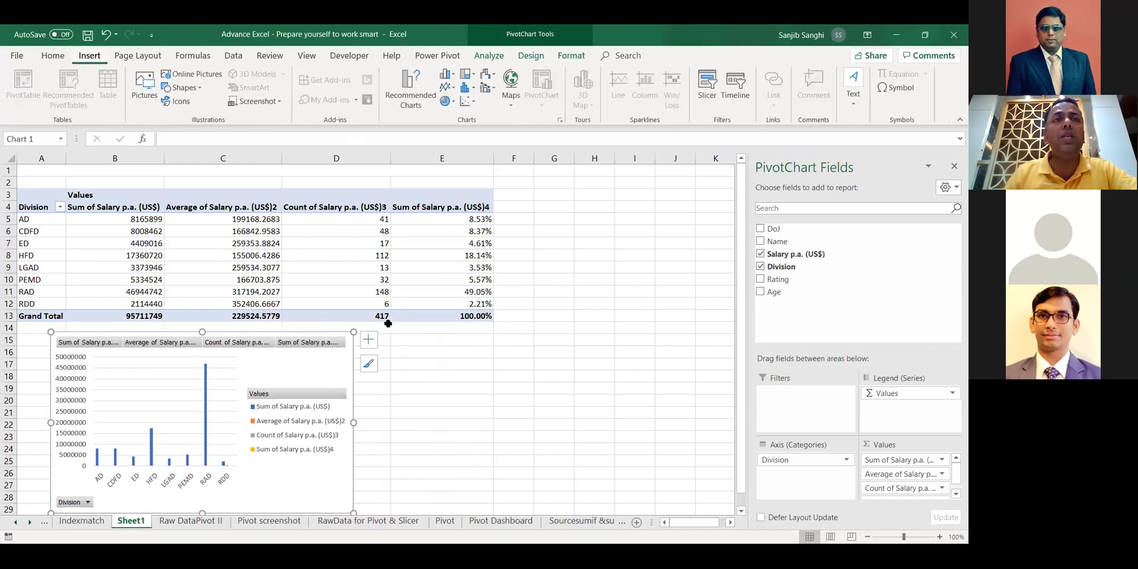
{"action": "left_click", "coordinate": [263, 253]}
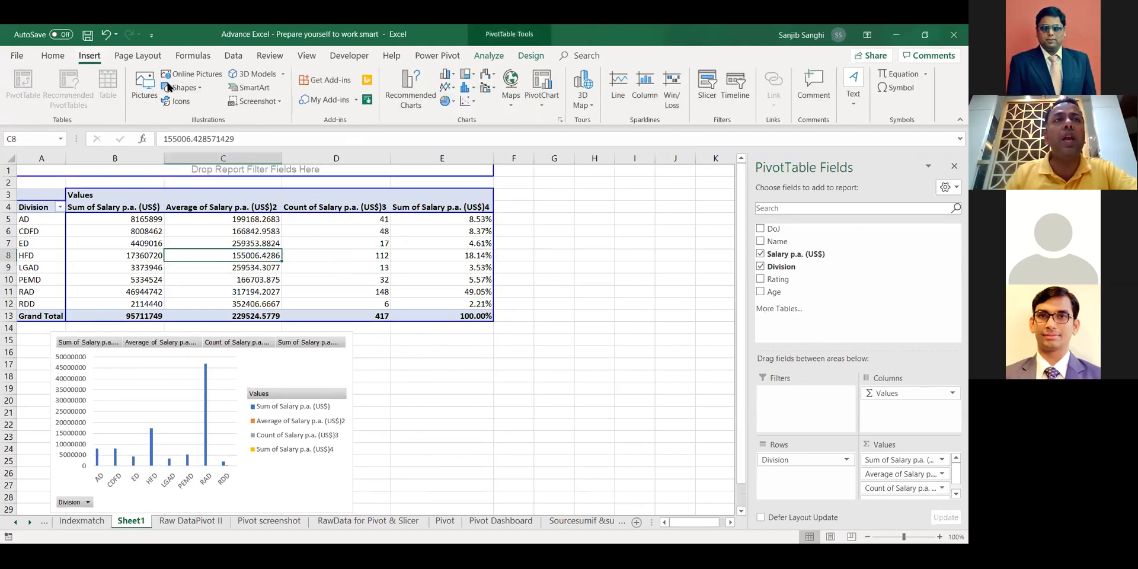
{"action": "left_click", "coordinate": [704, 95]}
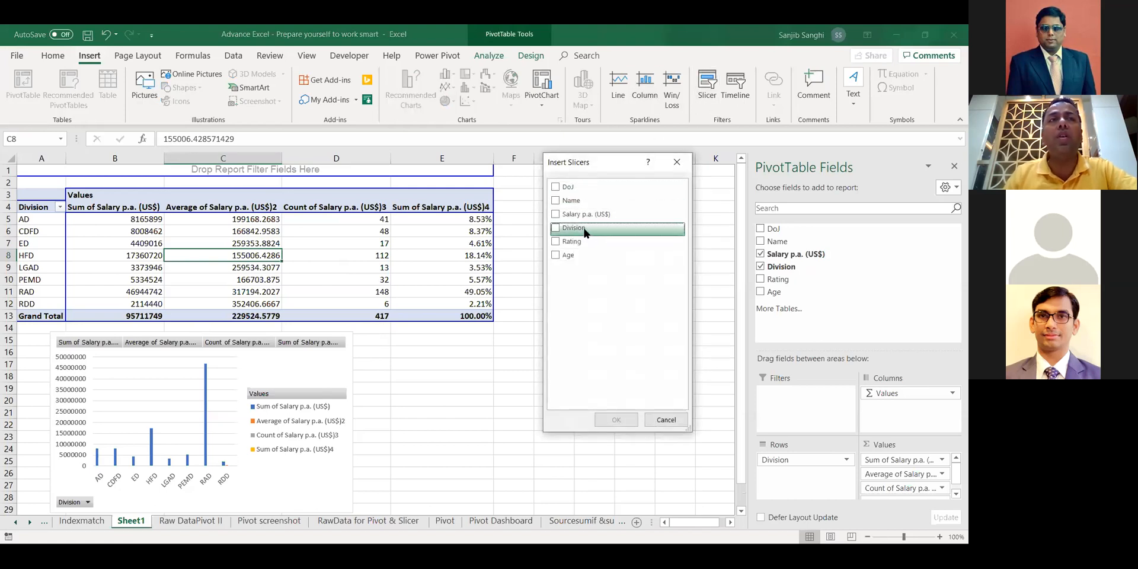
{"action": "left_click", "coordinate": [558, 242]}
{"action": "left_click", "coordinate": [556, 255]}
{"action": "left_click", "coordinate": [617, 418]}
{"action": "left_click_drag", "start_coordinate": [378, 281], "coordinate": [599, 193]}
{"action": "left_click_drag", "start_coordinate": [361, 246], "coordinate": [488, 345]}
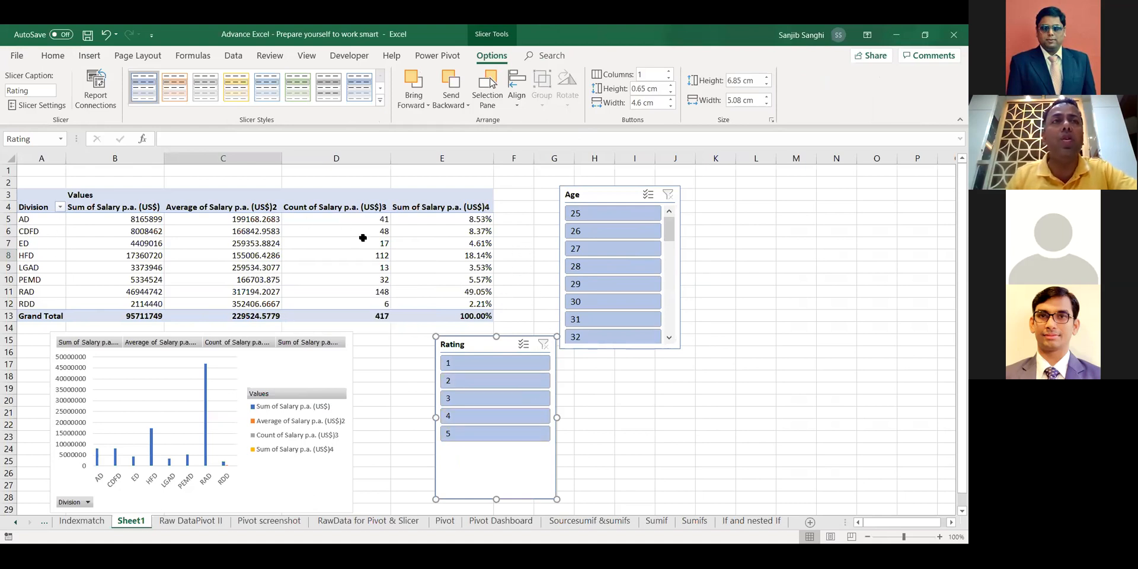
Filter the PivotTable to Rating 2 with the slicer, try Age 30 as well, and clear the Age filter.
{"action": "left_click", "coordinate": [468, 381]}
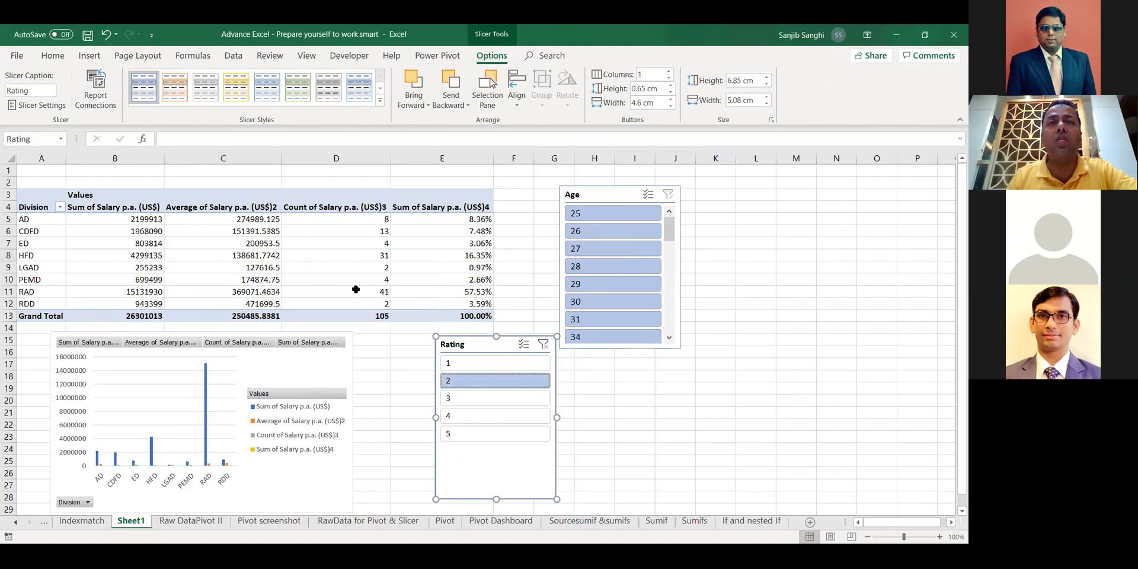
{"action": "left_click", "coordinate": [597, 303]}
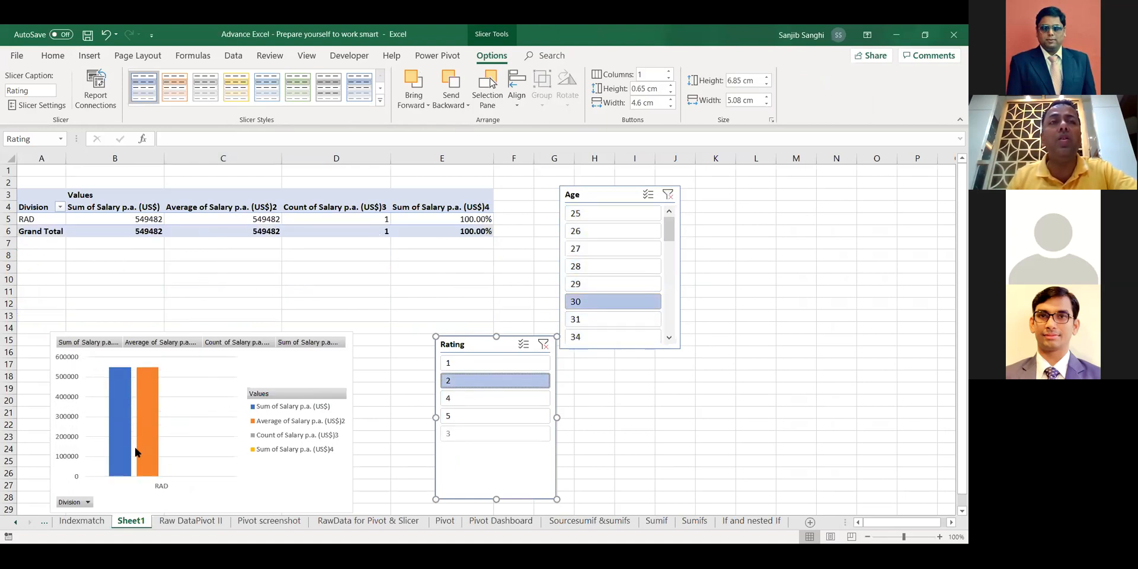
{"action": "left_click", "coordinate": [628, 246]}
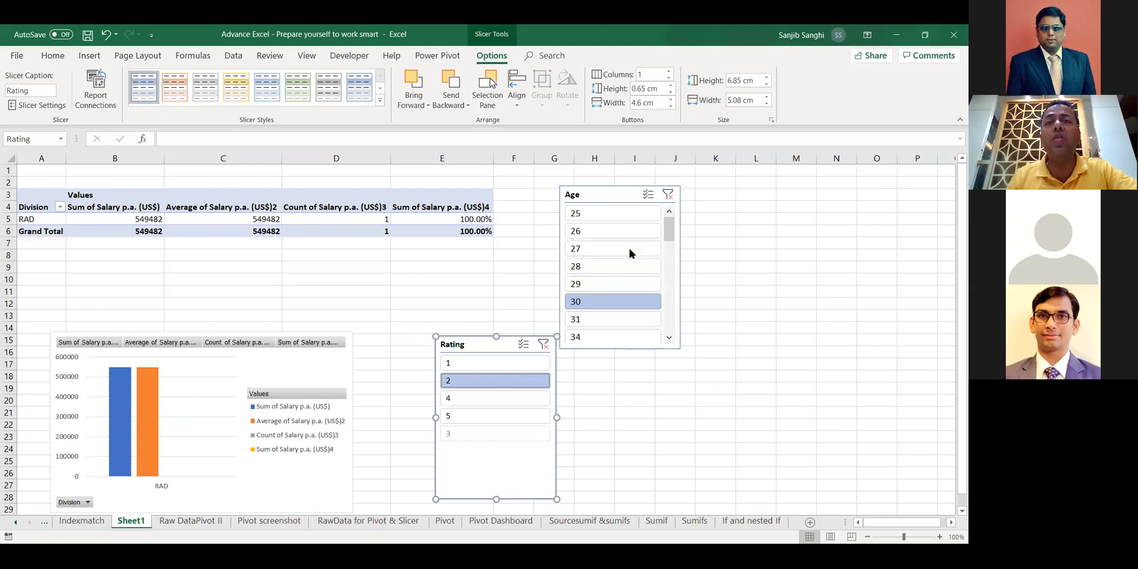
{"action": "left_click", "coordinate": [665, 196]}
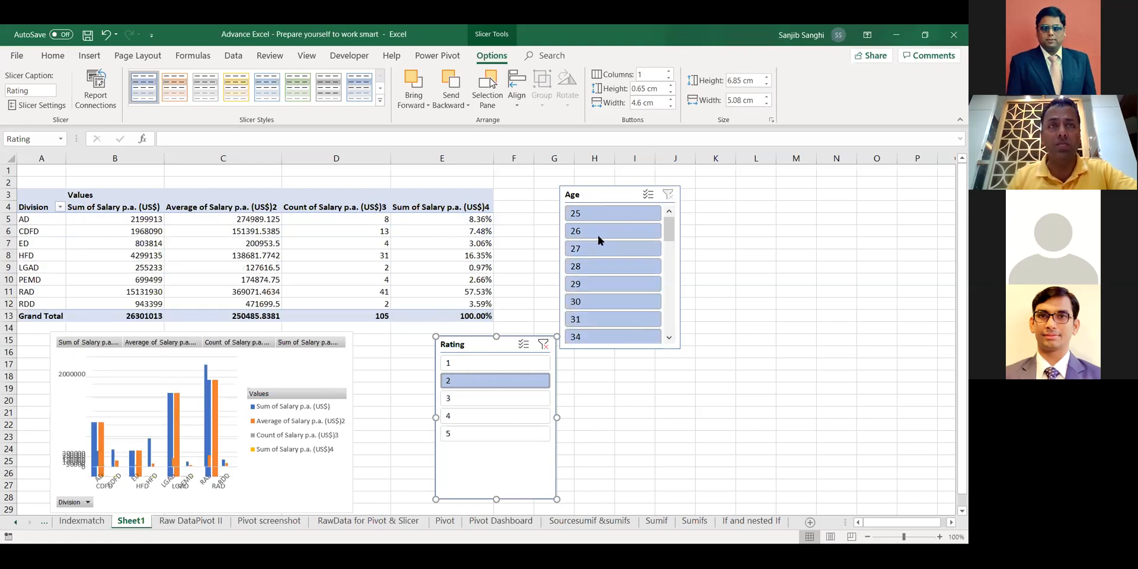
Turn on multi-select in the Rating slicer and add rating 4 to the filter.
{"action": "left_click", "coordinate": [526, 346]}
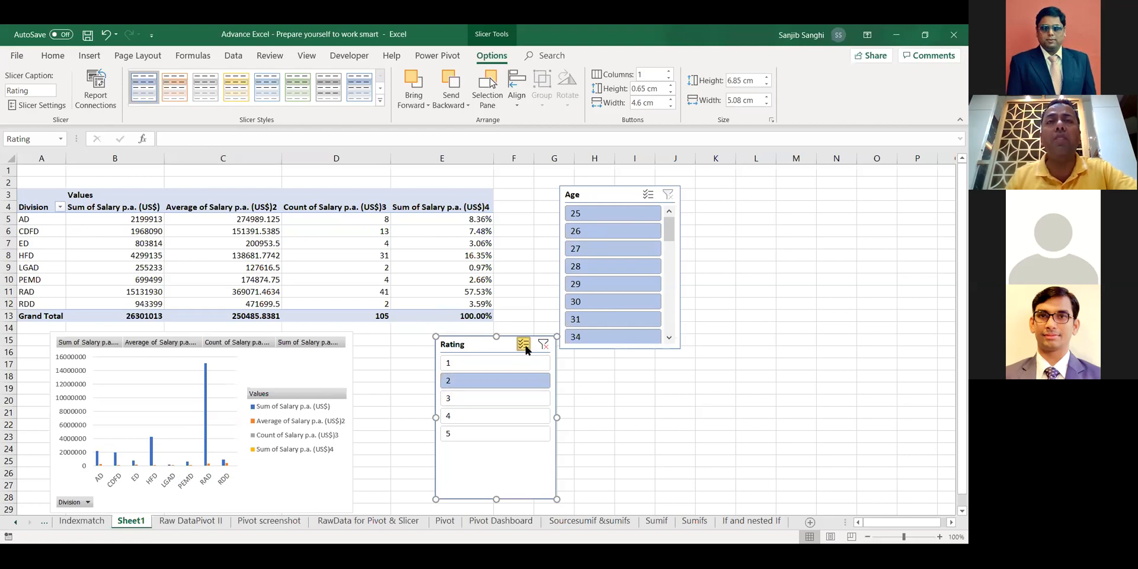
{"action": "left_click", "coordinate": [465, 418]}
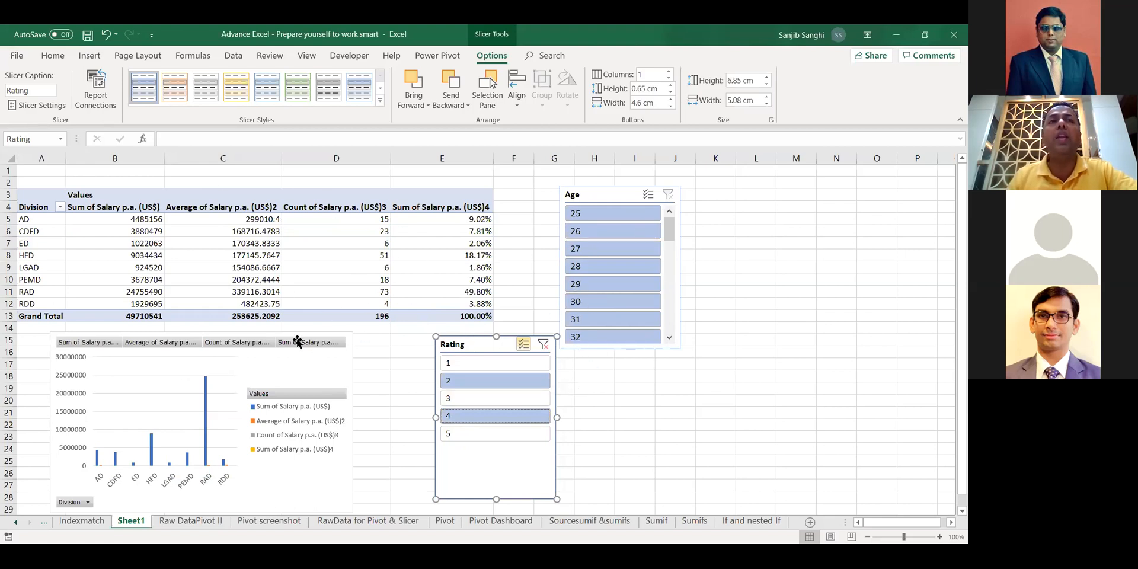
{"action": "mouse_move", "coordinate": [356, 318]}
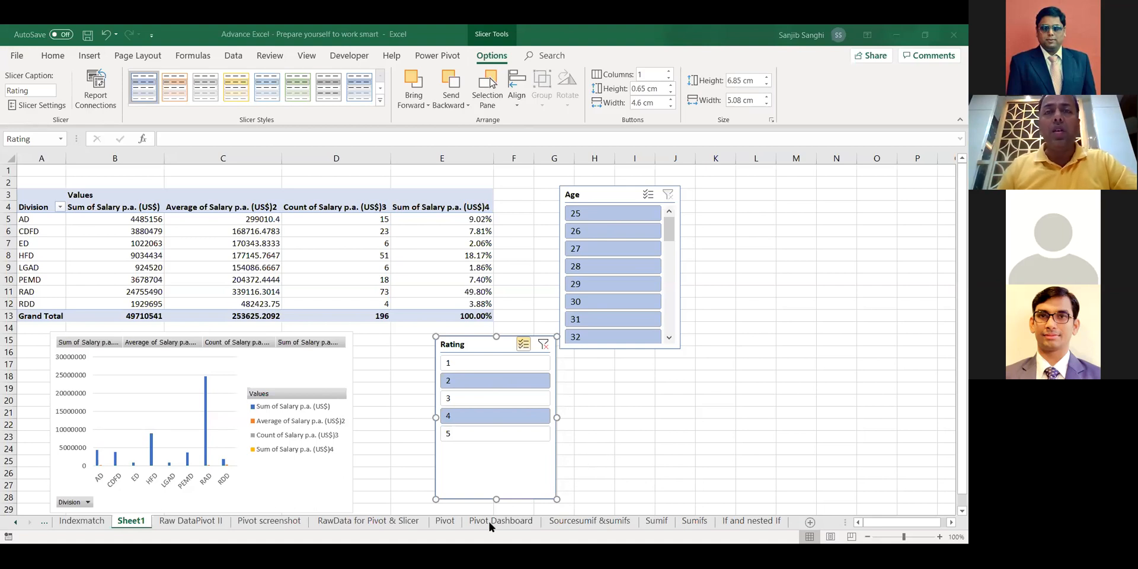
Review the wage data on the Sourcesumif &sumifs sheet from its header row, highlighting the amounts in D3:D15.
{"action": "left_click", "coordinate": [609, 524]}
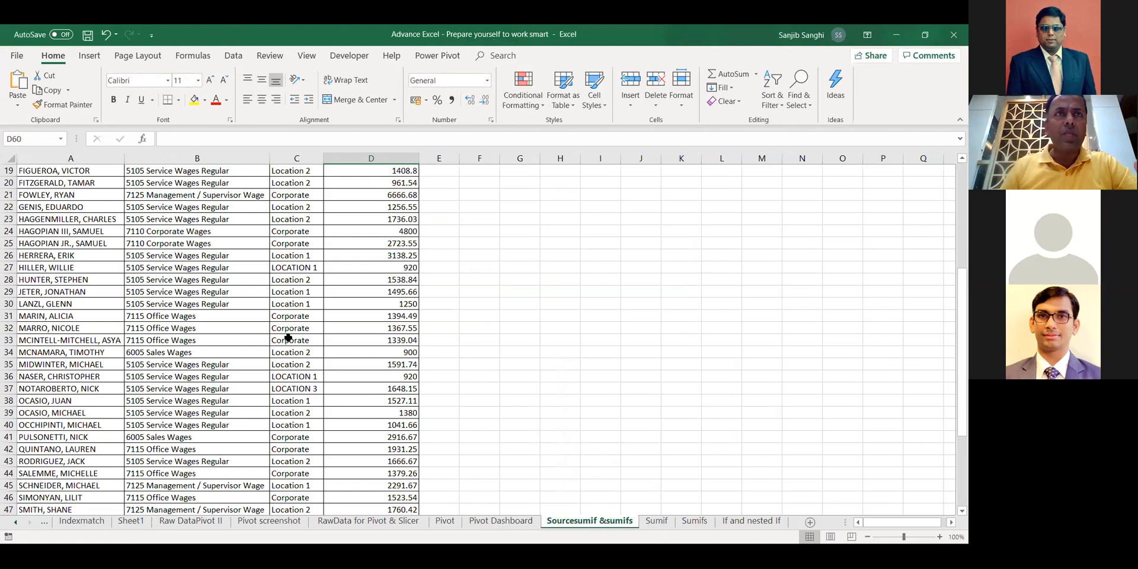
{"action": "scroll", "coordinate": [289, 337], "scroll_direction": "up", "scroll_amount": 5}
{"action": "scroll", "coordinate": [288, 337], "scroll_direction": "up", "scroll_amount": 1}
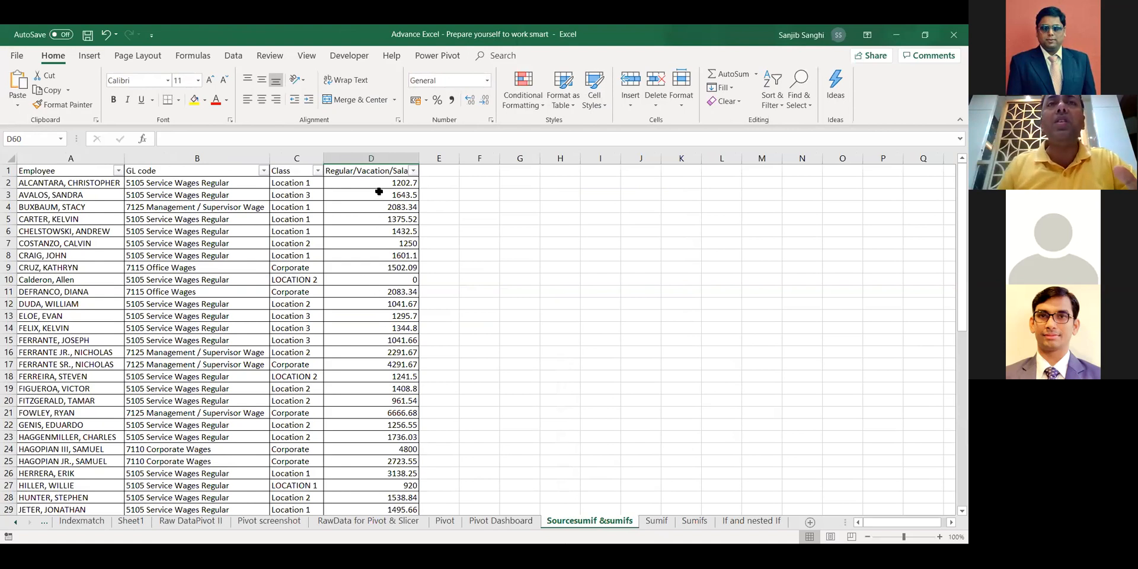
{"action": "left_click_drag", "start_coordinate": [392, 195], "coordinate": [391, 341]}
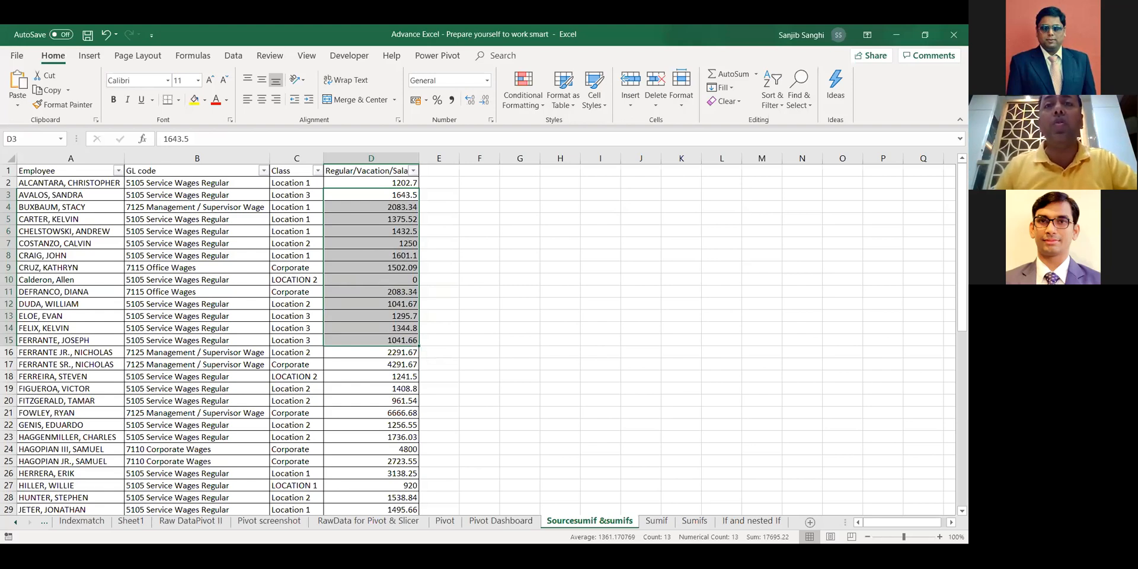
Examine the GL code list A2:A7 on the Sumif sheet and select the 5105 Service Wages Regular cell.
{"action": "left_click", "coordinate": [654, 522]}
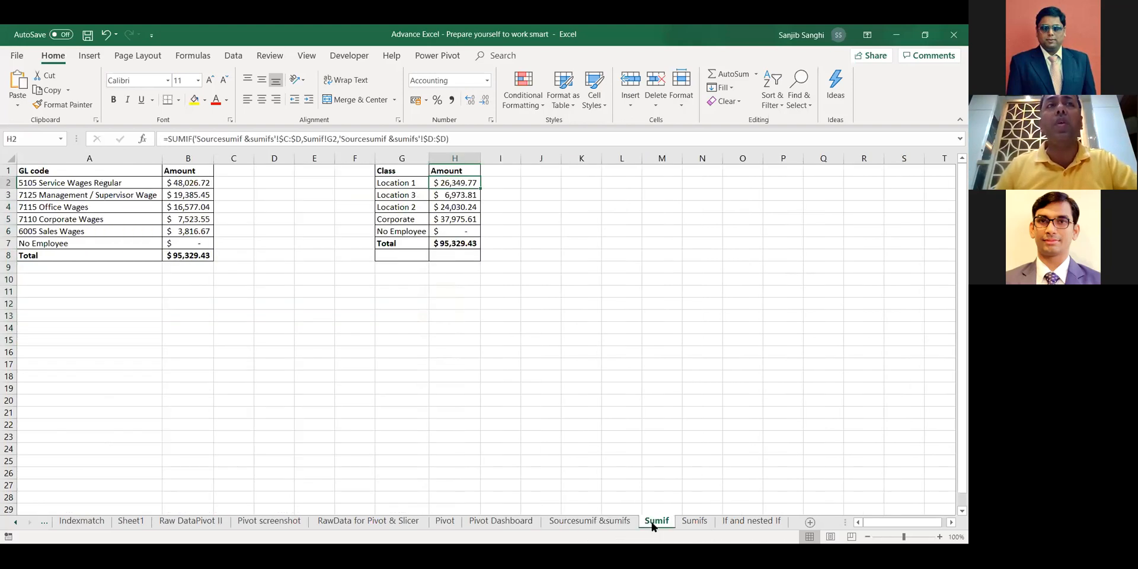
{"action": "left_click", "coordinate": [57, 181]}
{"action": "left_click_drag", "start_coordinate": [57, 182], "coordinate": [50, 239]}
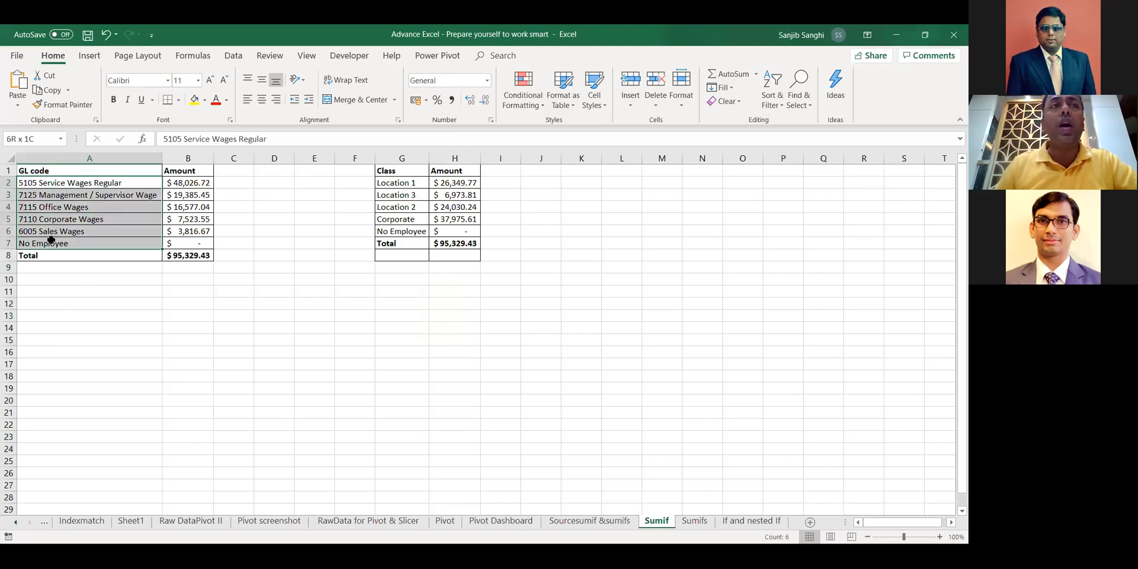
{"action": "left_click", "coordinate": [57, 185]}
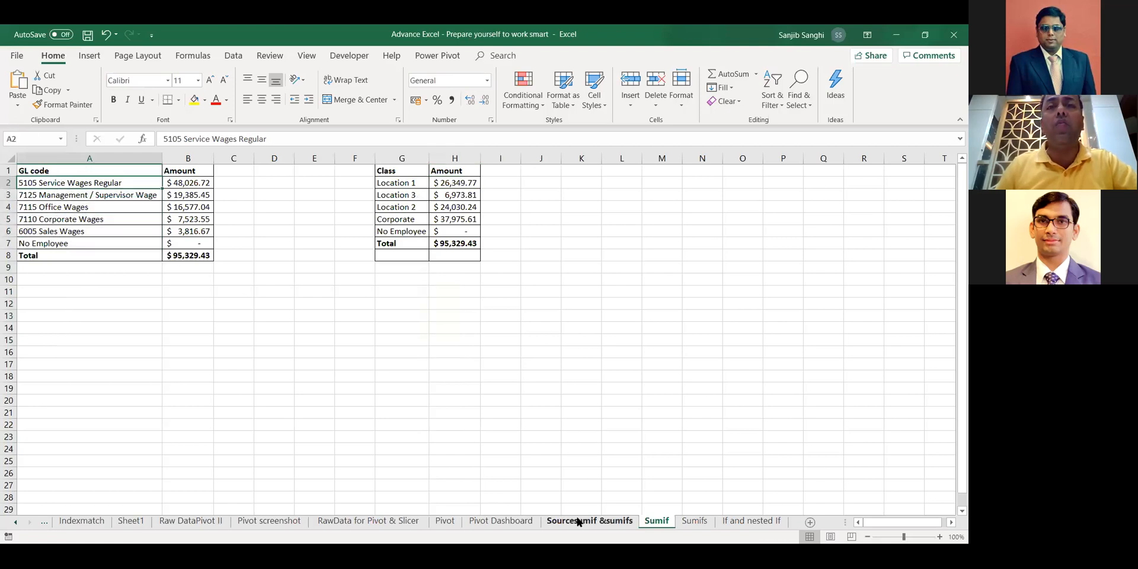
Check several 5105 Service Wages Regular entries in the GL code column of the Sourcesumif &sumifs sheet and return to the Sumif sheet.
{"action": "left_click", "coordinate": [578, 522]}
{"action": "left_click", "coordinate": [193, 185]}
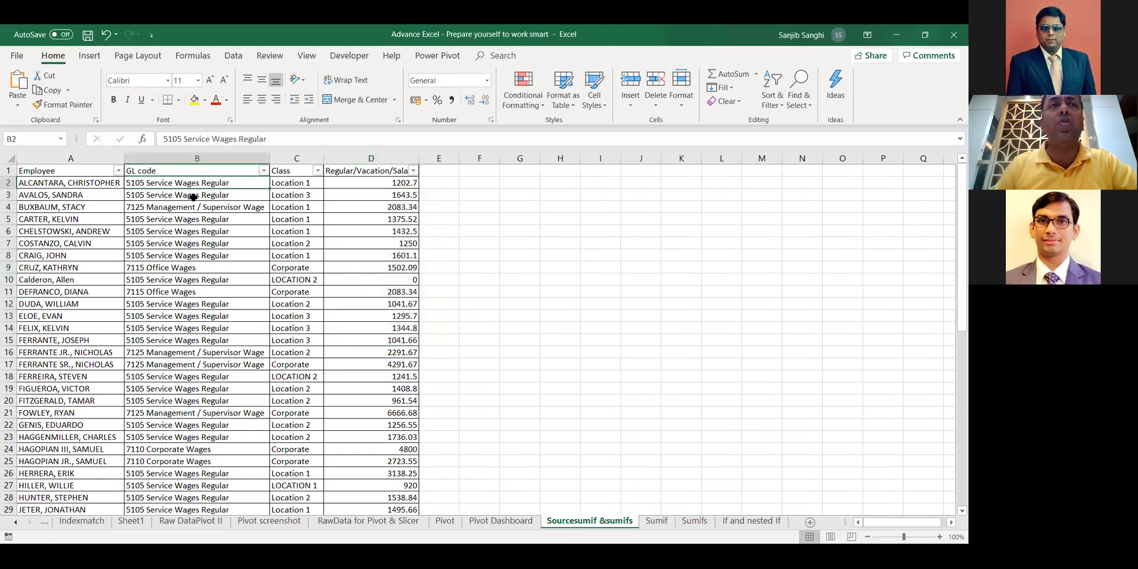
{"action": "left_click", "coordinate": [181, 233]}
{"action": "left_click", "coordinate": [187, 330]}
{"action": "left_click", "coordinate": [191, 393]}
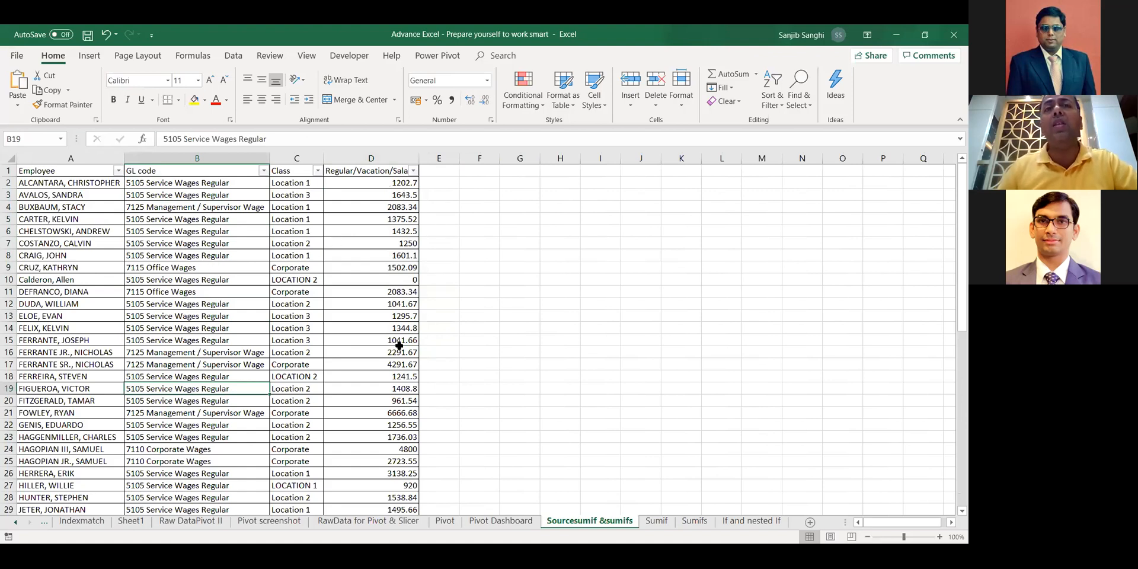
{"action": "left_click", "coordinate": [658, 522]}
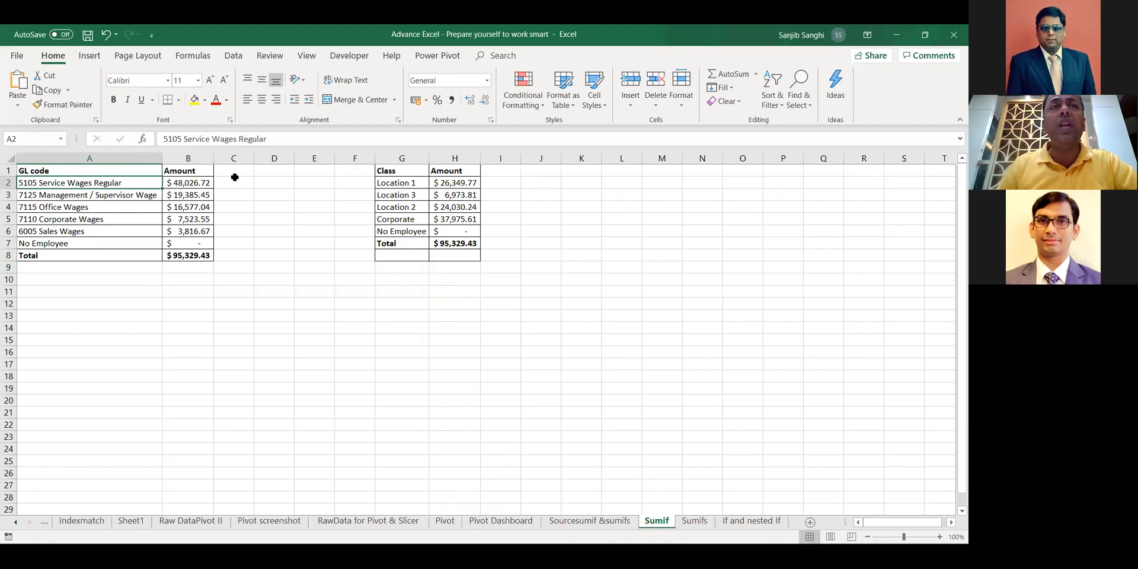
Check the Amount column on the Sumif sheet, start a SUMIF formula in D2 and open its function arguments.
{"action": "left_click_drag", "start_coordinate": [190, 182], "coordinate": [188, 267]}
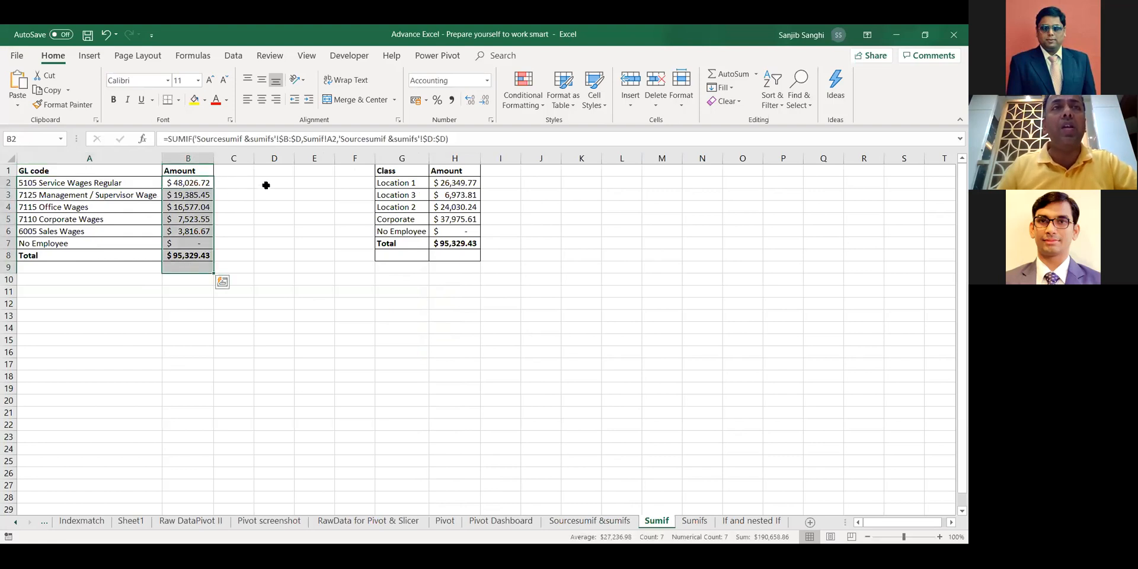
{"action": "left_click", "coordinate": [266, 185]}
{"action": "type", "text": "="}
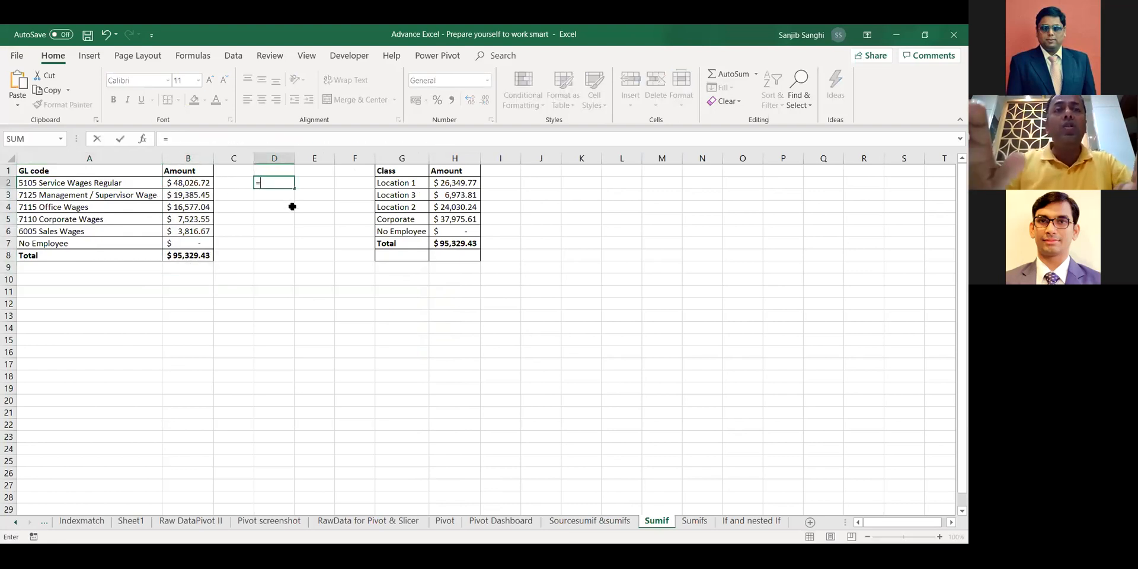
{"action": "type", "text": "sum"}
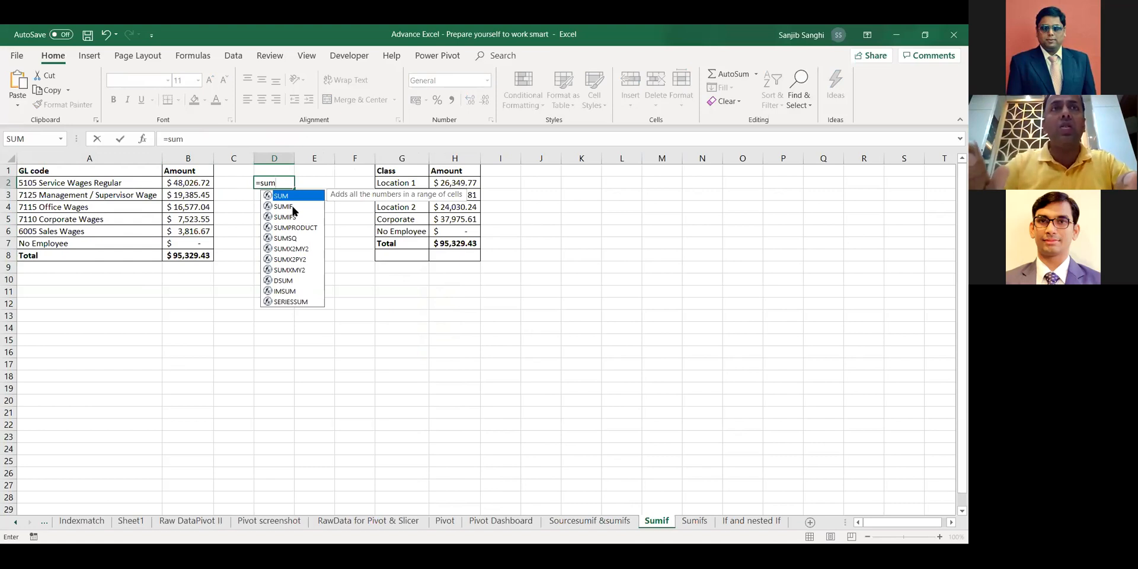
{"action": "left_click", "coordinate": [284, 206]}
{"action": "double_click", "coordinate": [292, 208]}
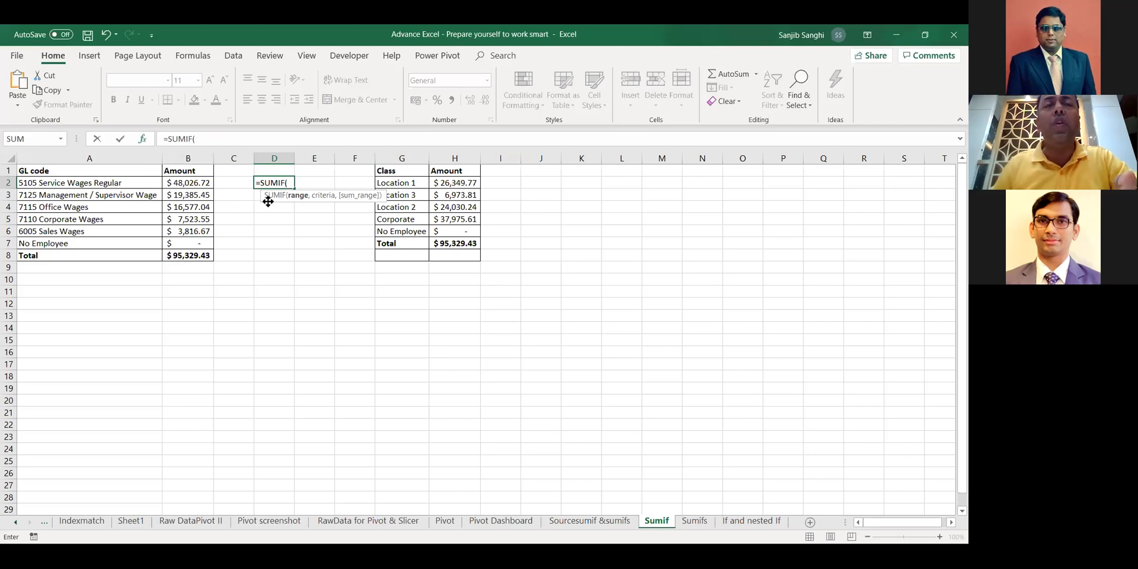
{"action": "left_click", "coordinate": [143, 140]}
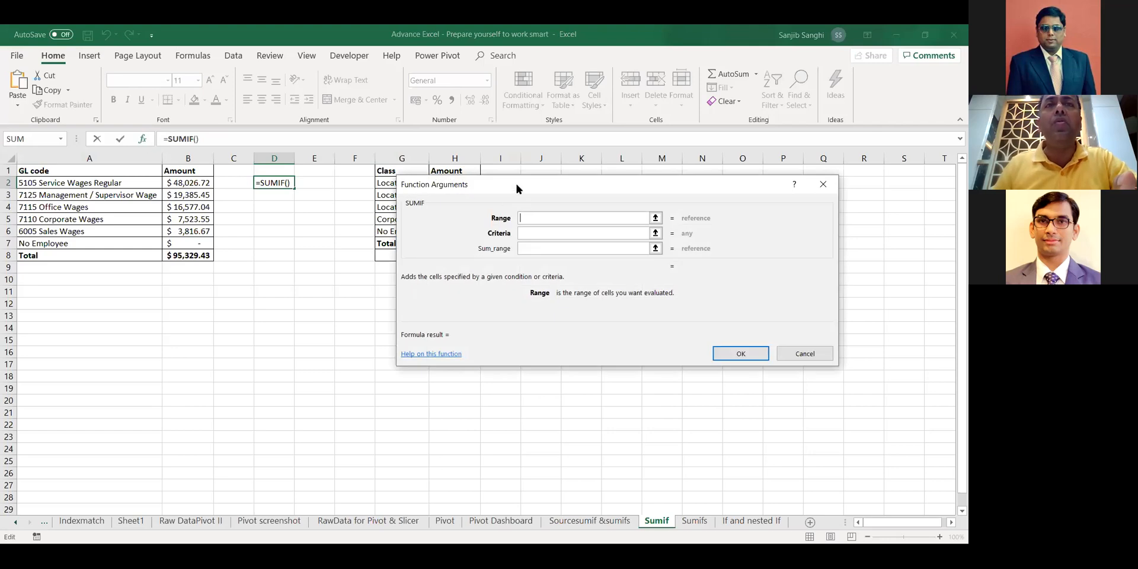
{"action": "left_click_drag", "start_coordinate": [516, 189], "coordinate": [470, 129]}
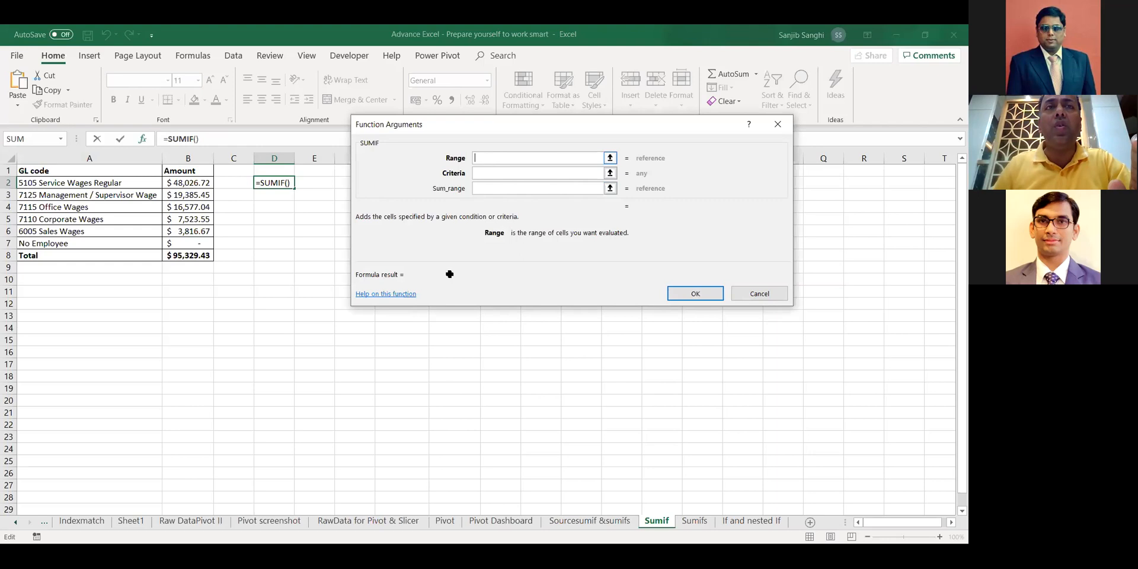
Set the SUMIF range to the GL codes $B$2:$B$58 on the Sourcesumif &sumifs sheet as an absolute reference.
{"action": "left_click", "coordinate": [610, 158]}
{"action": "left_click", "coordinate": [574, 522]}
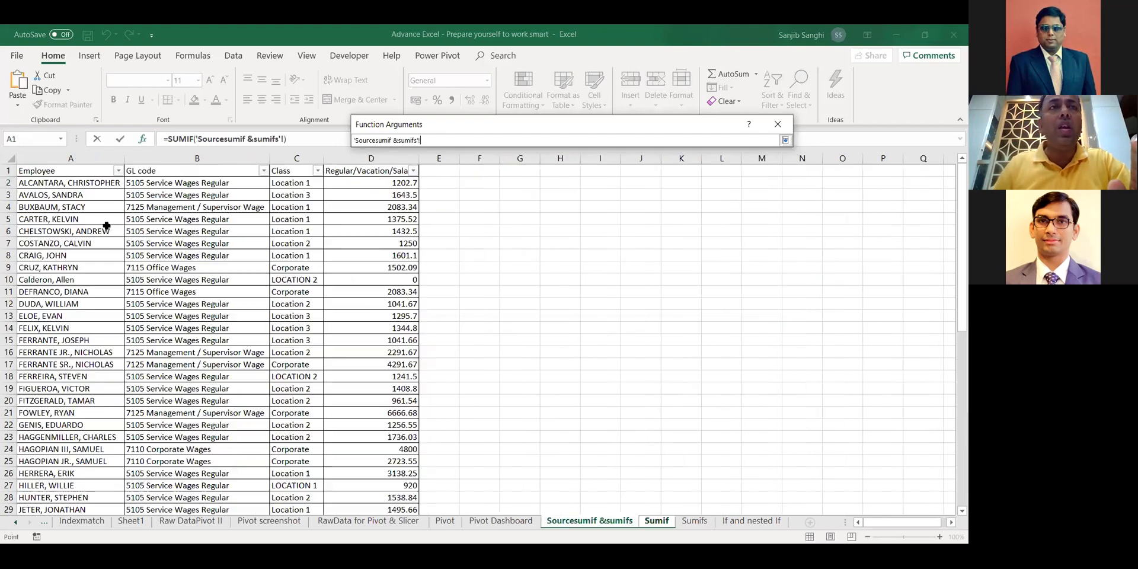
{"action": "left_click", "coordinate": [165, 184]}
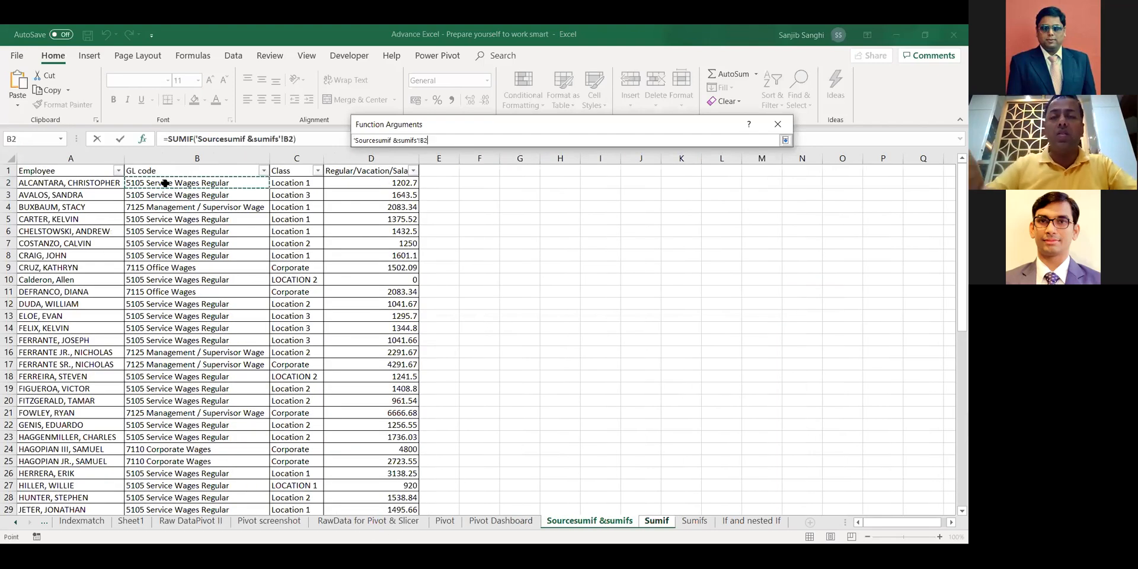
{"action": "key", "text": "ctrl+shift+Down"}
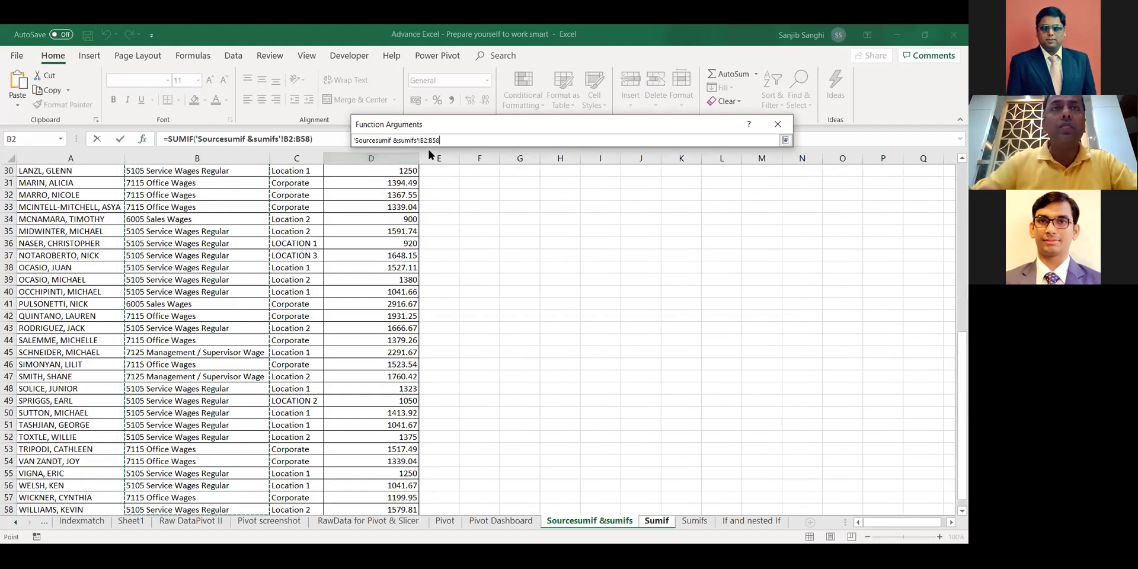
{"action": "key", "text": "Return"}
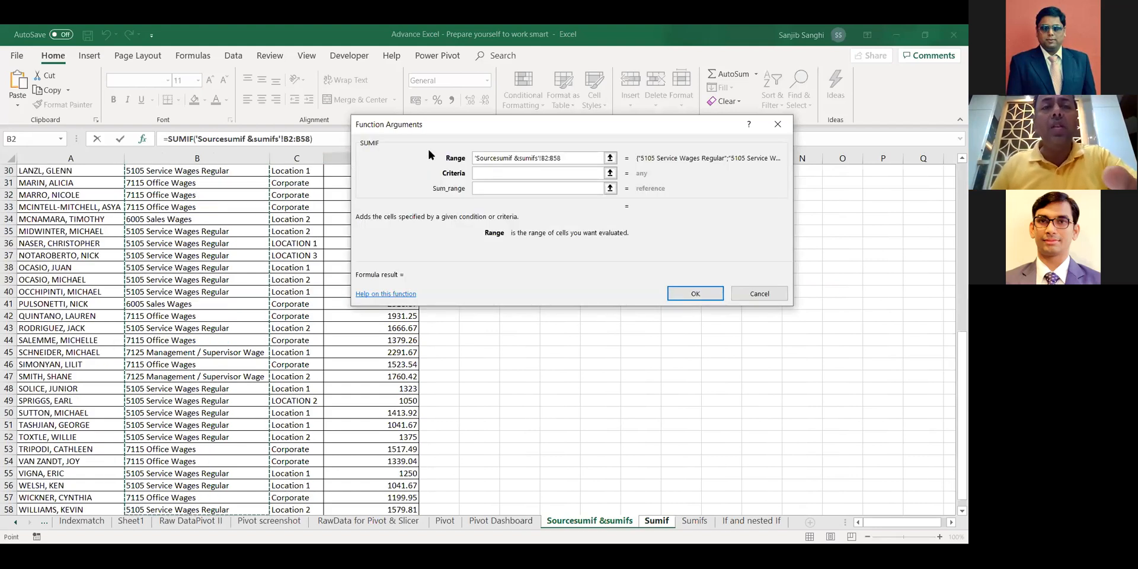
{"action": "key", "text": "F4"}
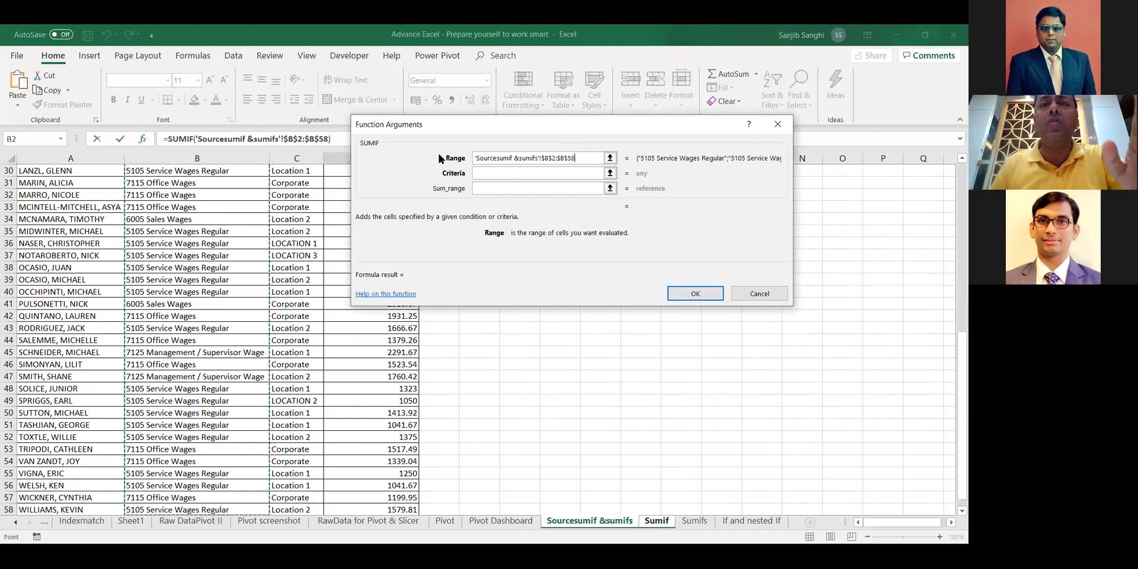
Set the SUMIF criteria to A2 and start picking the sum range on the Sourcesumif &sumifs sheet, with the dialog clear of column D.
{"action": "left_click", "coordinate": [491, 173]}
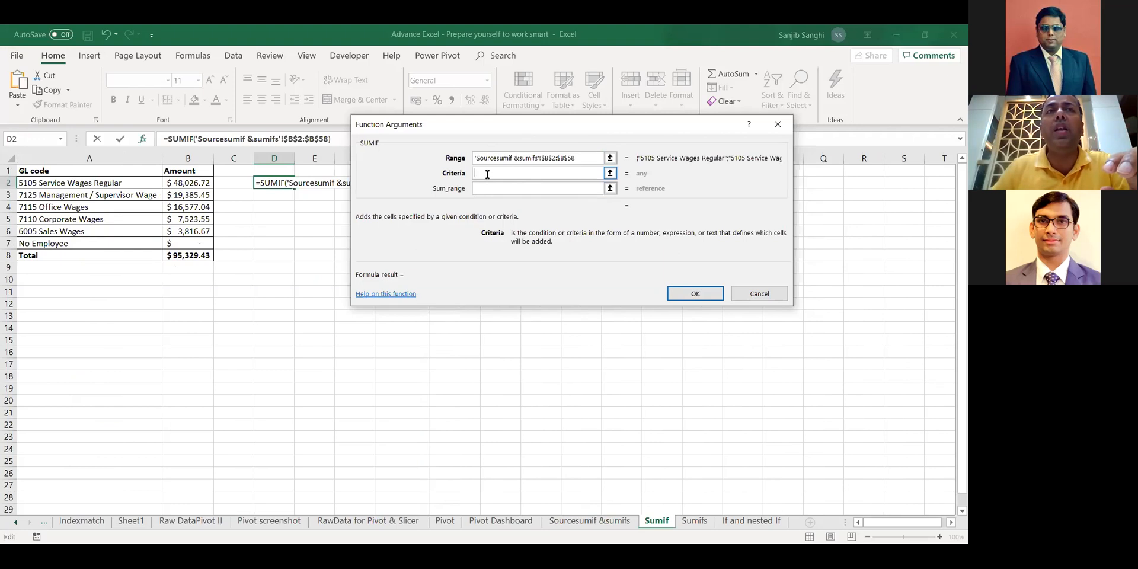
{"action": "left_click", "coordinate": [48, 184]}
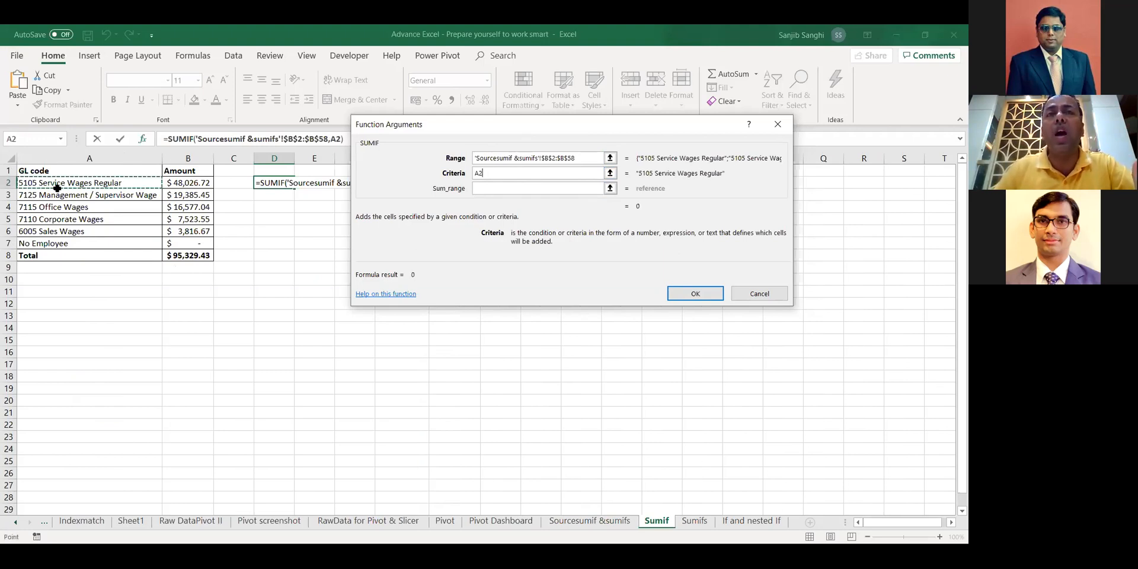
{"action": "left_click", "coordinate": [489, 188]}
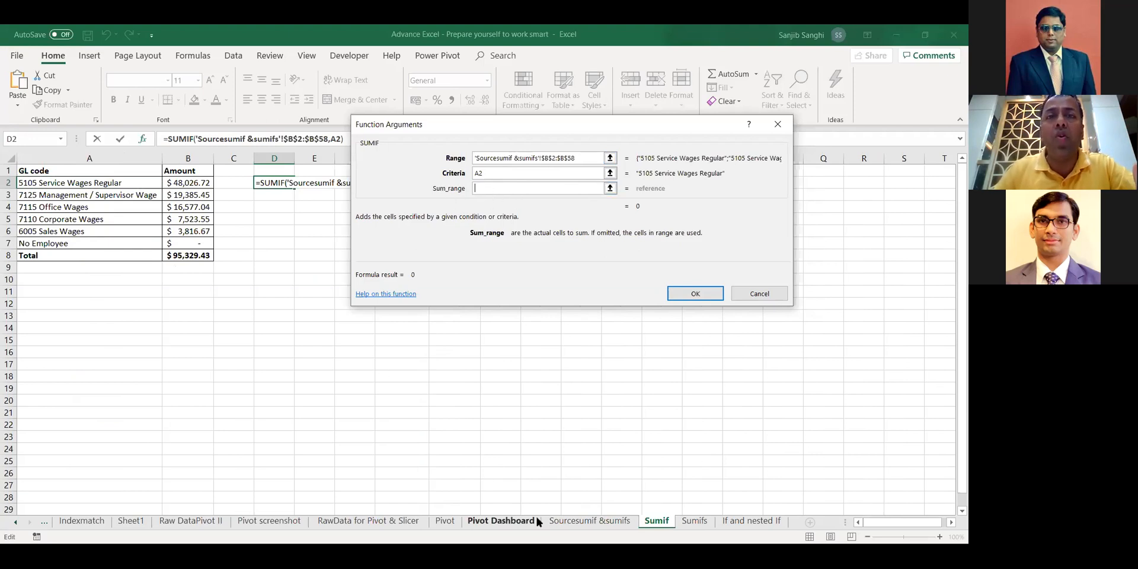
{"action": "left_click", "coordinate": [560, 522]}
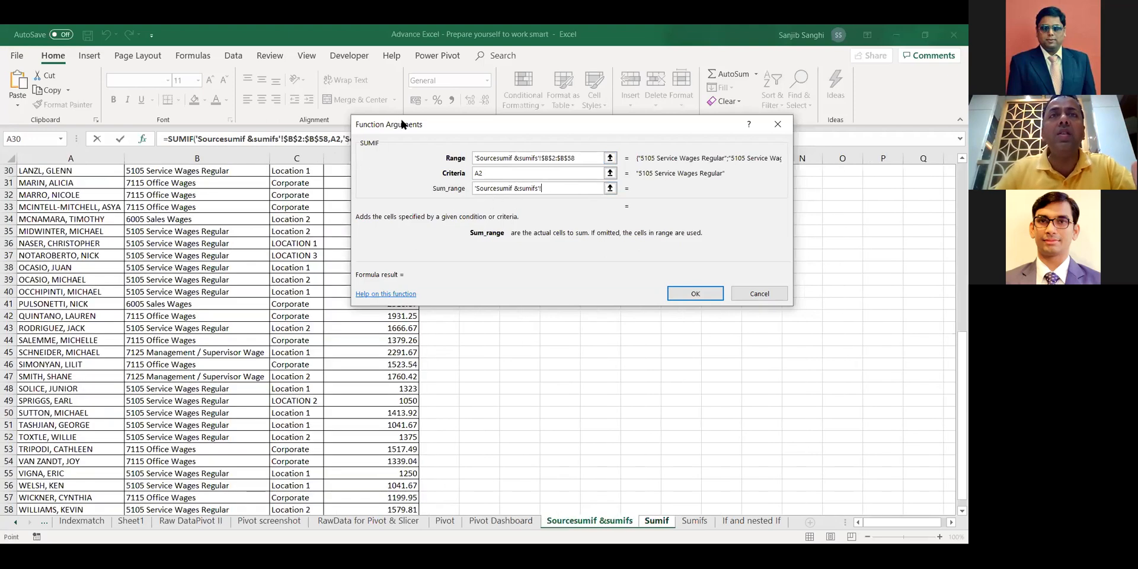
{"action": "left_click_drag", "start_coordinate": [401, 124], "coordinate": [534, 137]}
{"action": "left_click", "coordinate": [379, 243]}
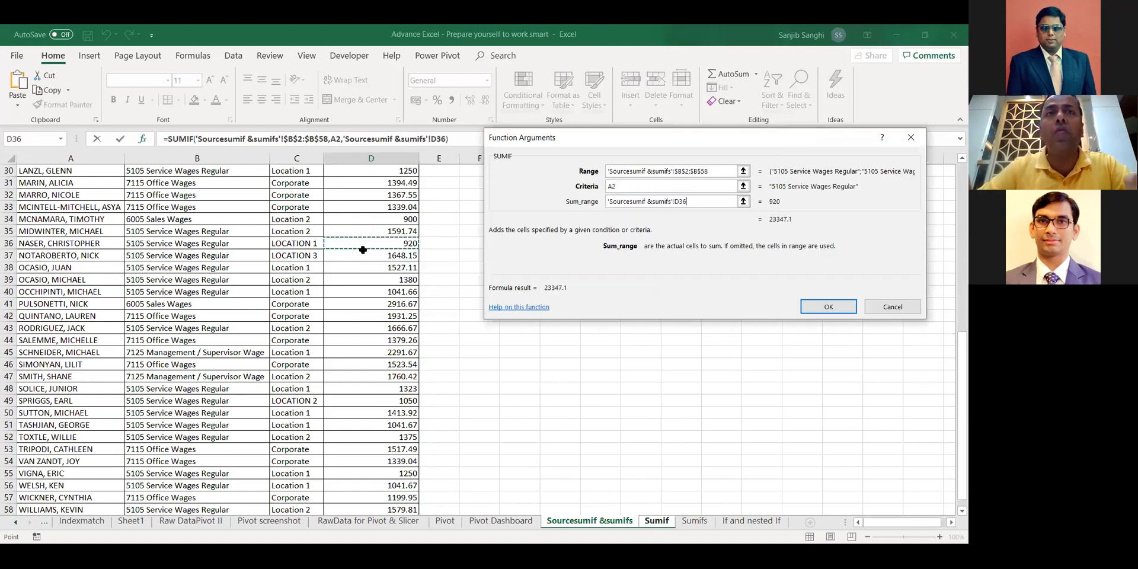
{"action": "key", "text": "ctrl+Up"}
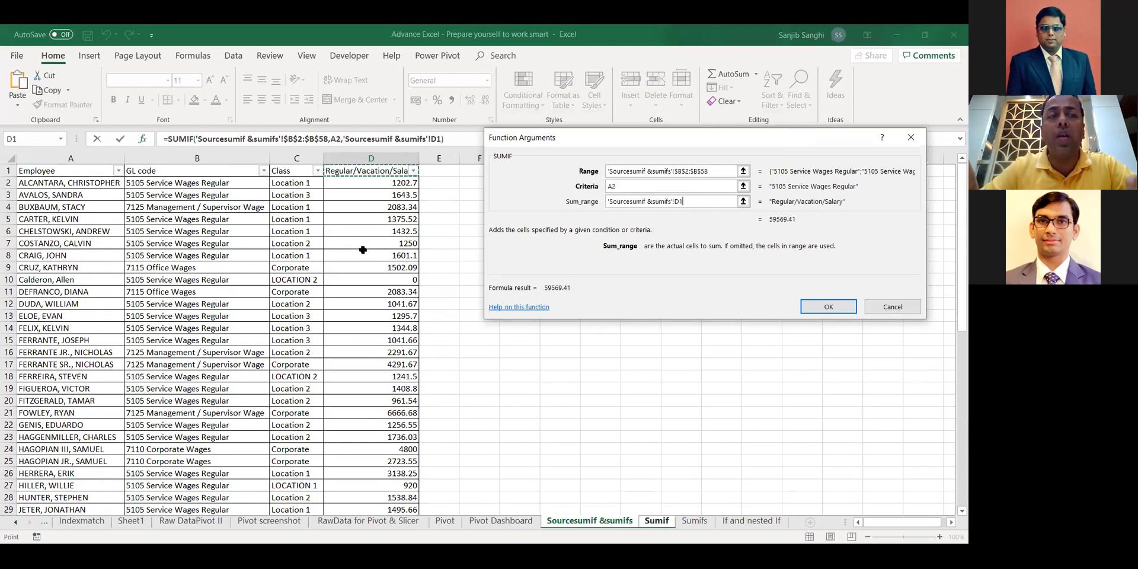
{"action": "key", "text": "Down"}
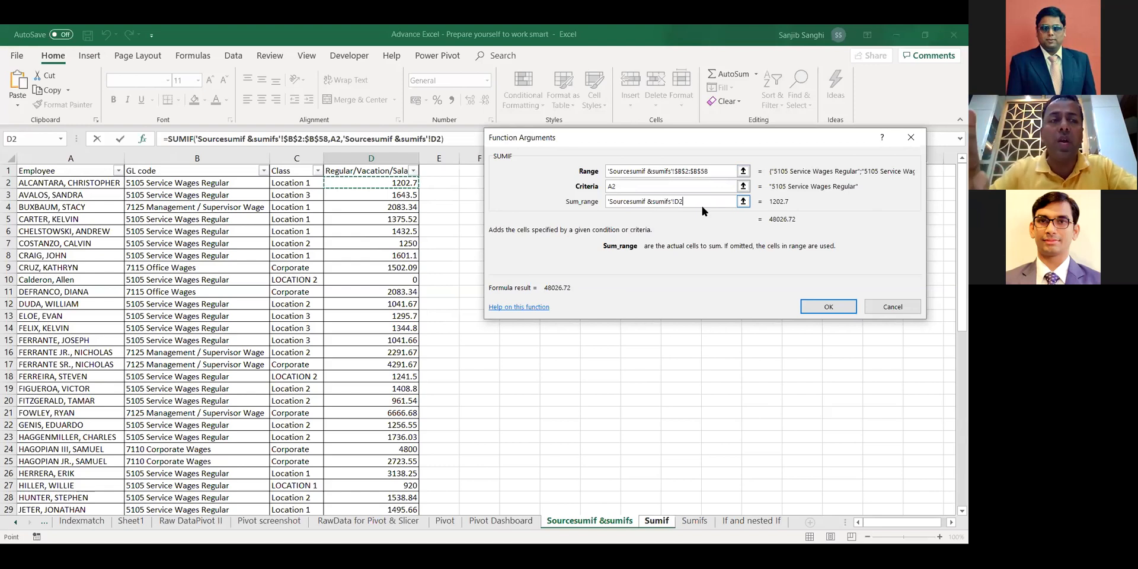
{"action": "type", "text": ":D59"}
{"action": "key", "text": "ctrl+shift+Up"}
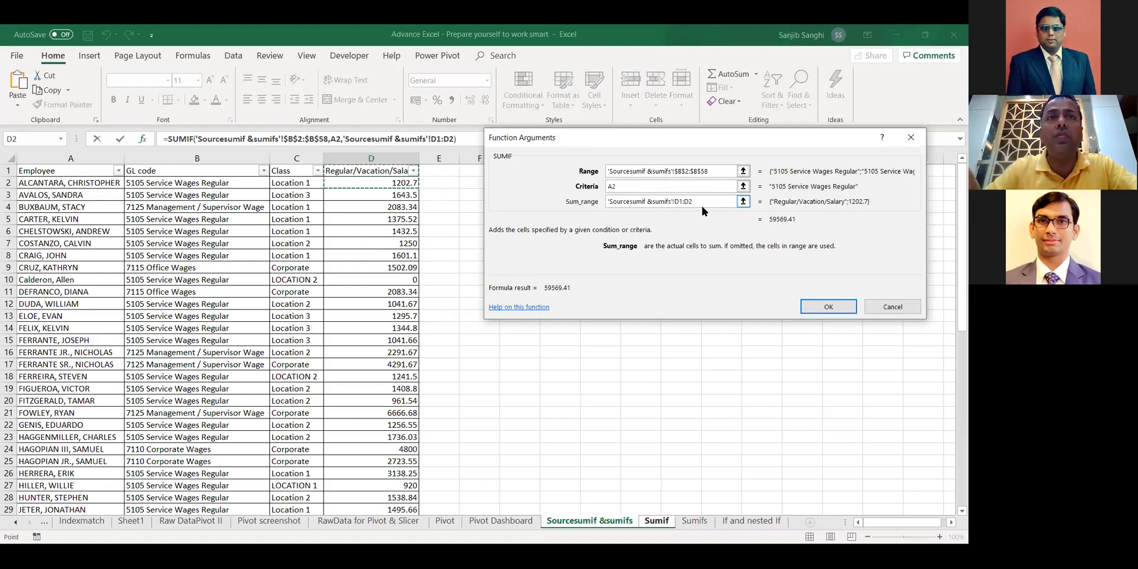
{"action": "key", "text": "BackSpace"}
{"action": "key", "text": "BackSpace"}
{"action": "key", "text": "BackSpace"}
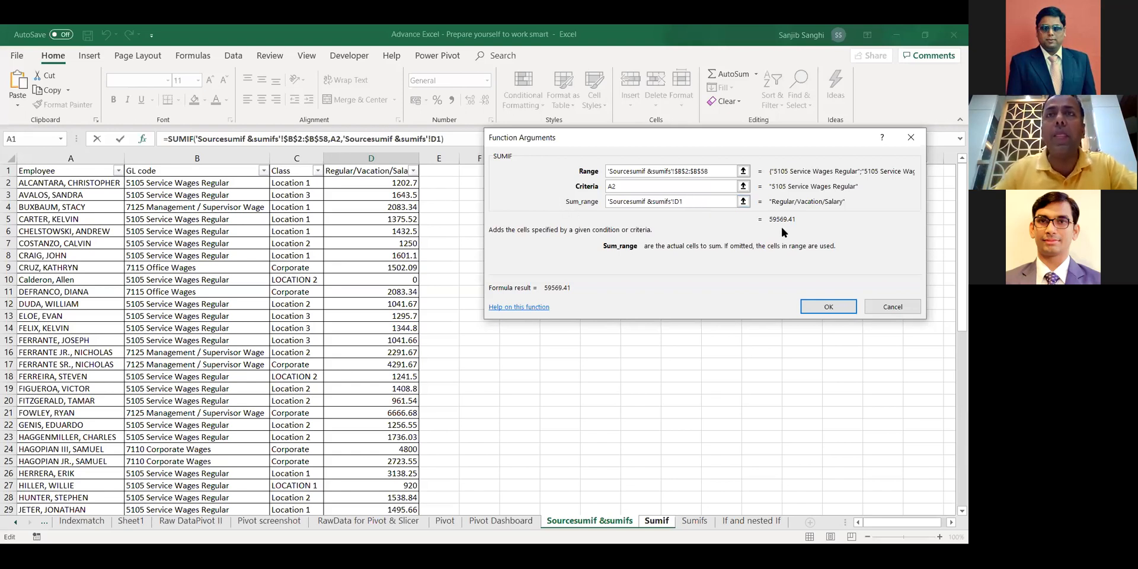
{"action": "left_click_drag", "start_coordinate": [682, 202], "coordinate": [610, 202]}
{"action": "key", "text": "BackSpace"}
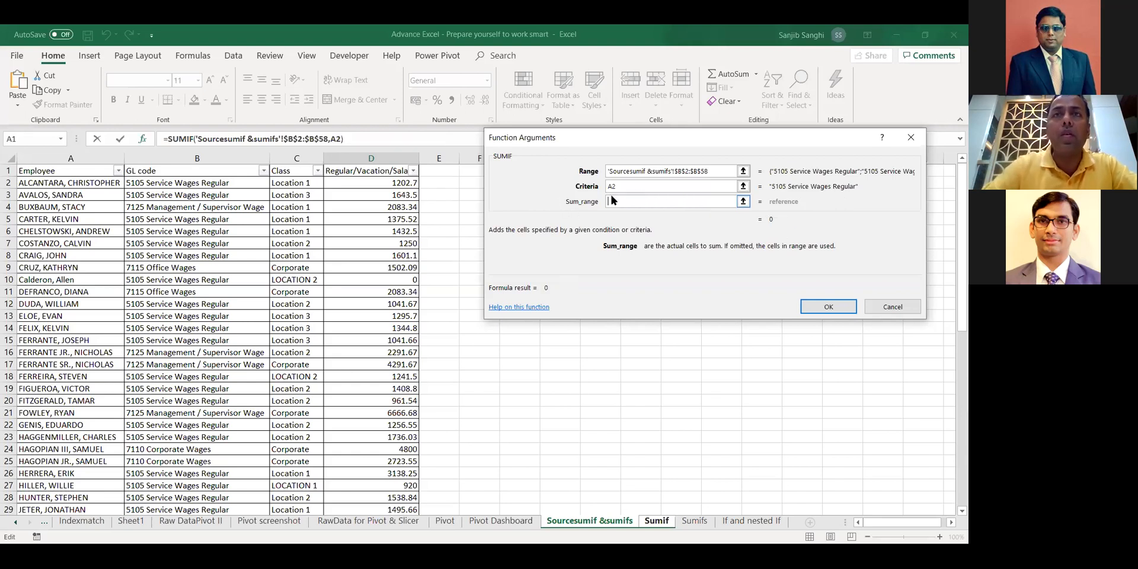
Complete the SUMIF formula with the absolute sum range $D$2:$D$58 and slightly widen column D on the Sumif sheet.
{"action": "left_click", "coordinate": [393, 184]}
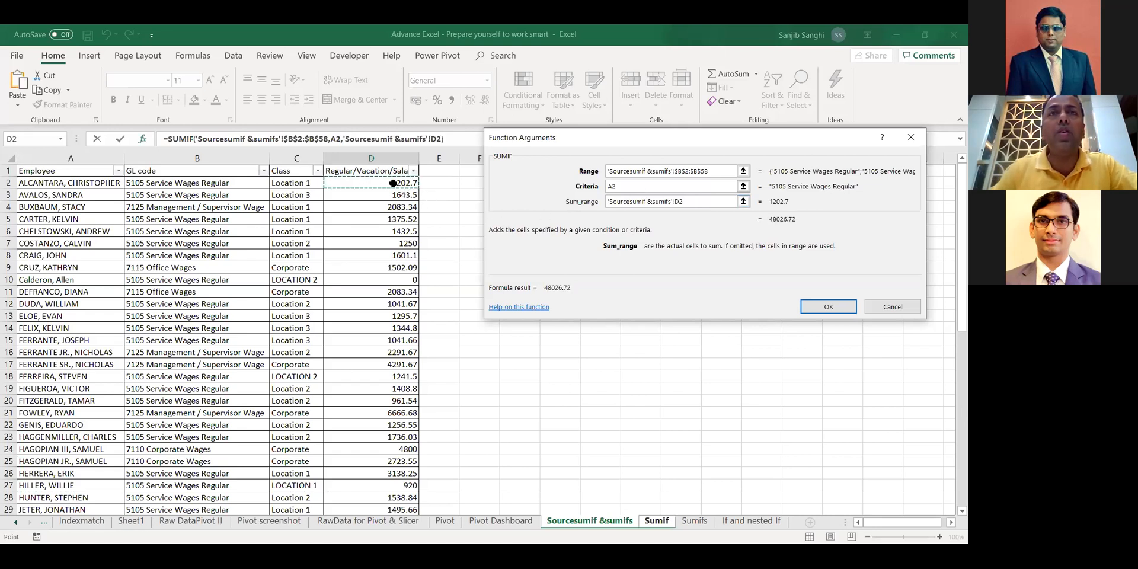
{"action": "key", "text": "ctrl+shift+Down"}
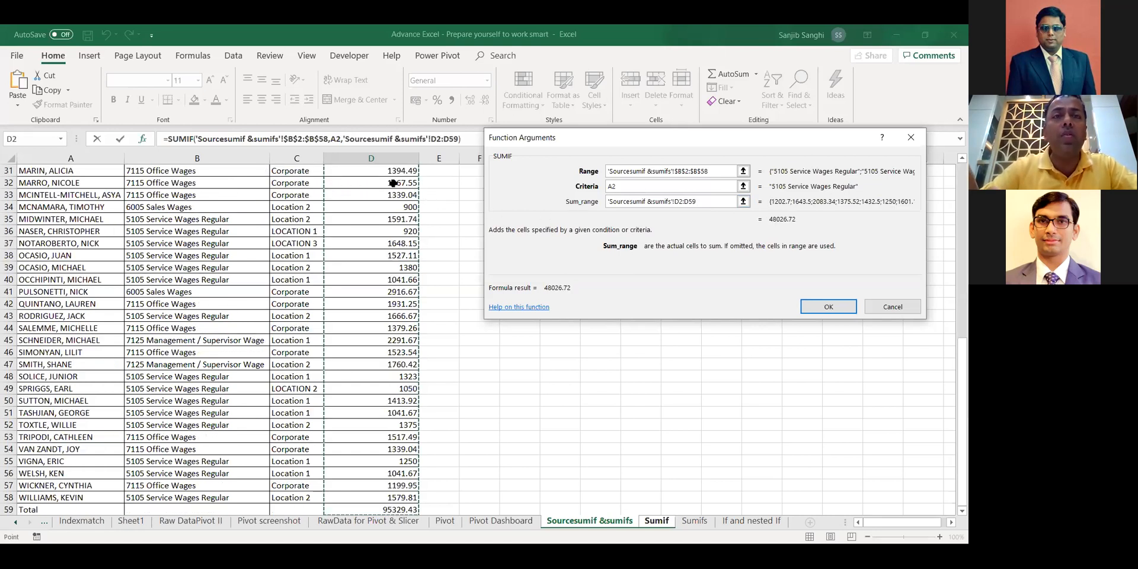
{"action": "key", "text": "shift+Up"}
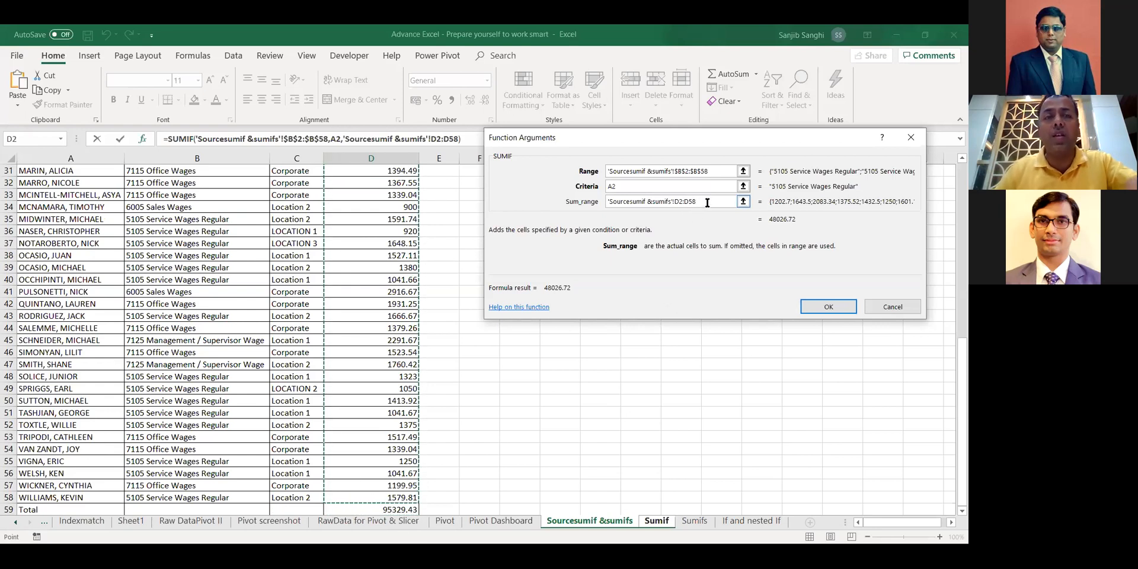
{"action": "key", "text": "F4"}
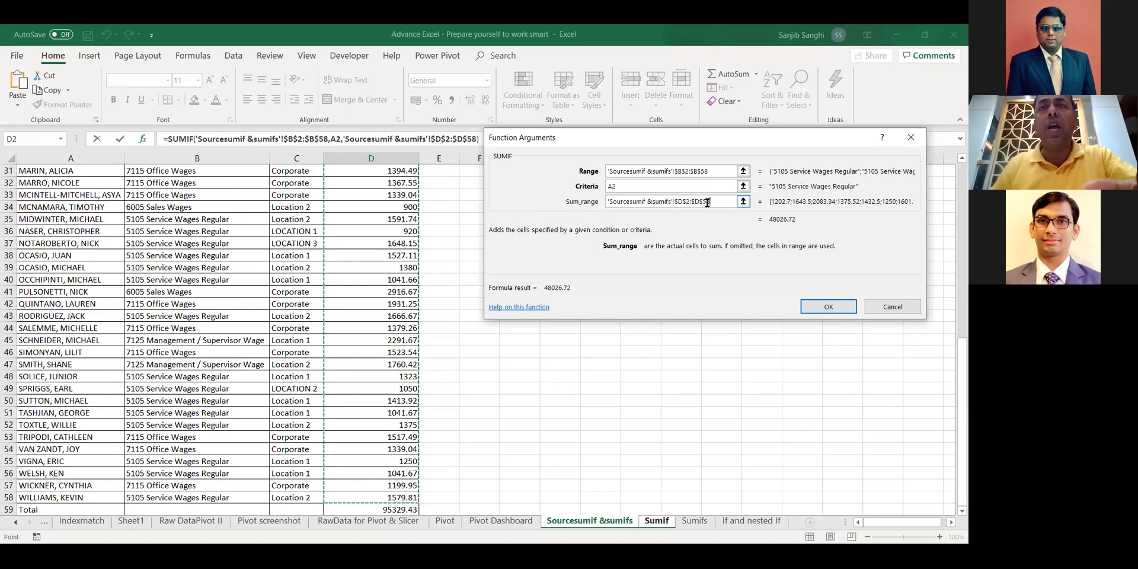
{"action": "left_click", "coordinate": [808, 301]}
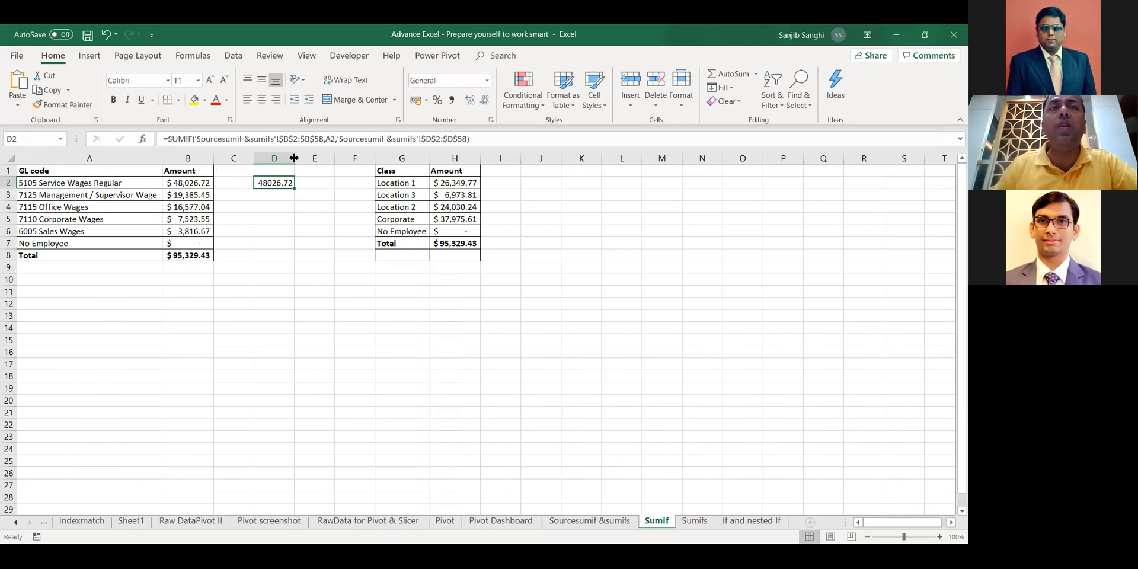
{"action": "left_click_drag", "start_coordinate": [294, 158], "coordinate": [302, 157]}
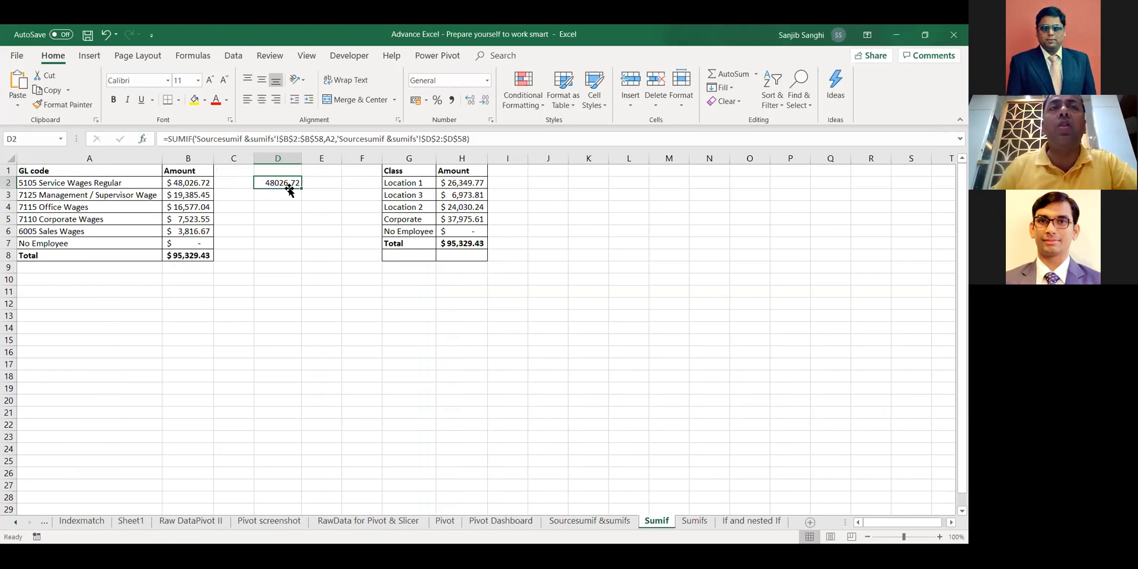
Filter the GL code column on the Sourcesumif &sumifs sheet to show only 5105 Service Wages Regular.
{"action": "left_click", "coordinate": [564, 521]}
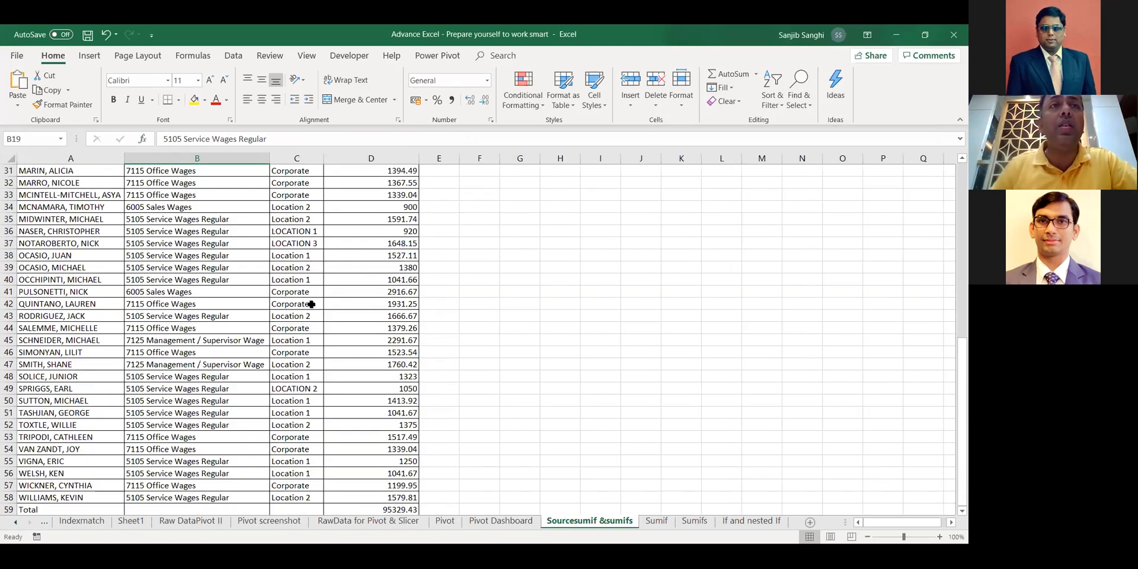
{"action": "scroll", "coordinate": [311, 304], "scroll_direction": "up", "scroll_amount": 10}
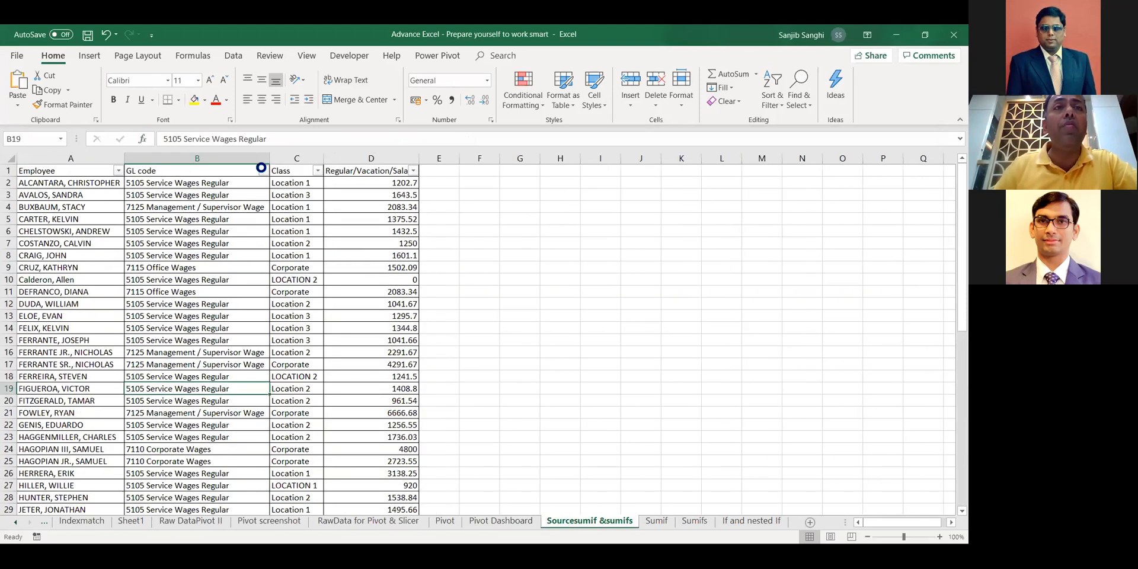
{"action": "left_click", "coordinate": [263, 170]}
{"action": "left_click", "coordinate": [159, 292]}
{"action": "left_click", "coordinate": [178, 304]}
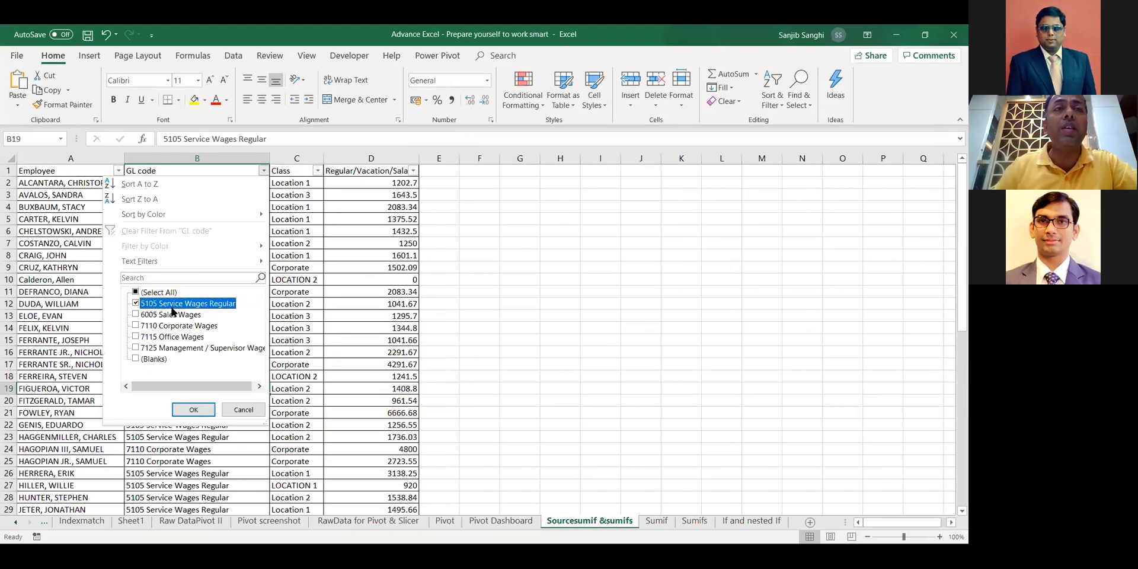
{"action": "left_click", "coordinate": [185, 409]}
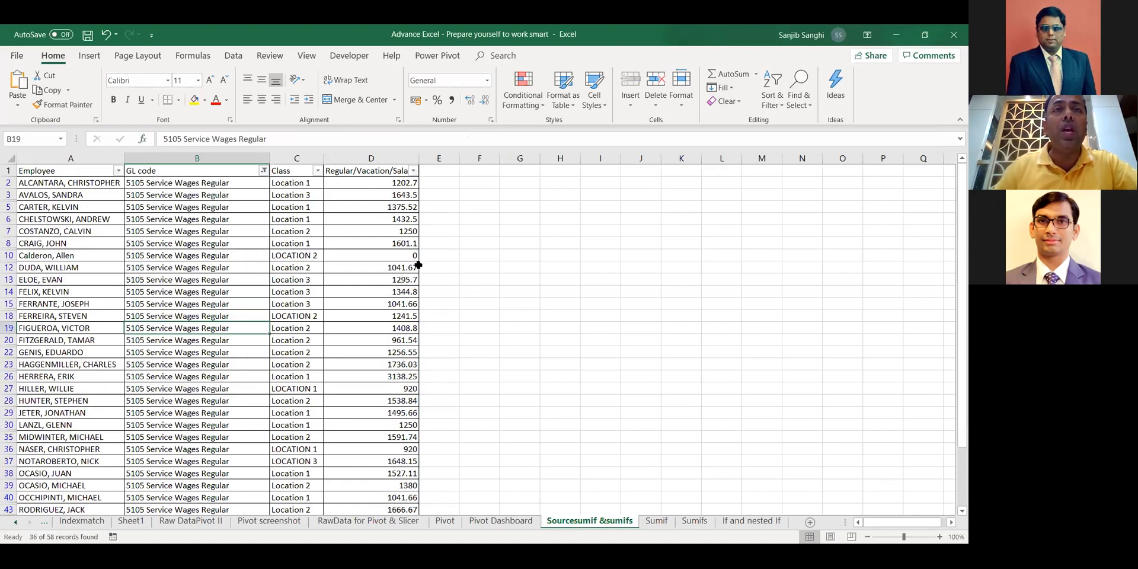
Add a SUBTOTAL formula with function number 9 over D2:D58 in cell D60, below the filtered amounts on the Sourcesumif &sumifs sheet.
{"action": "scroll", "coordinate": [445, 301], "scroll_direction": "down", "scroll_amount": 3}
{"action": "scroll", "coordinate": [444, 301], "scroll_direction": "down", "scroll_amount": 6}
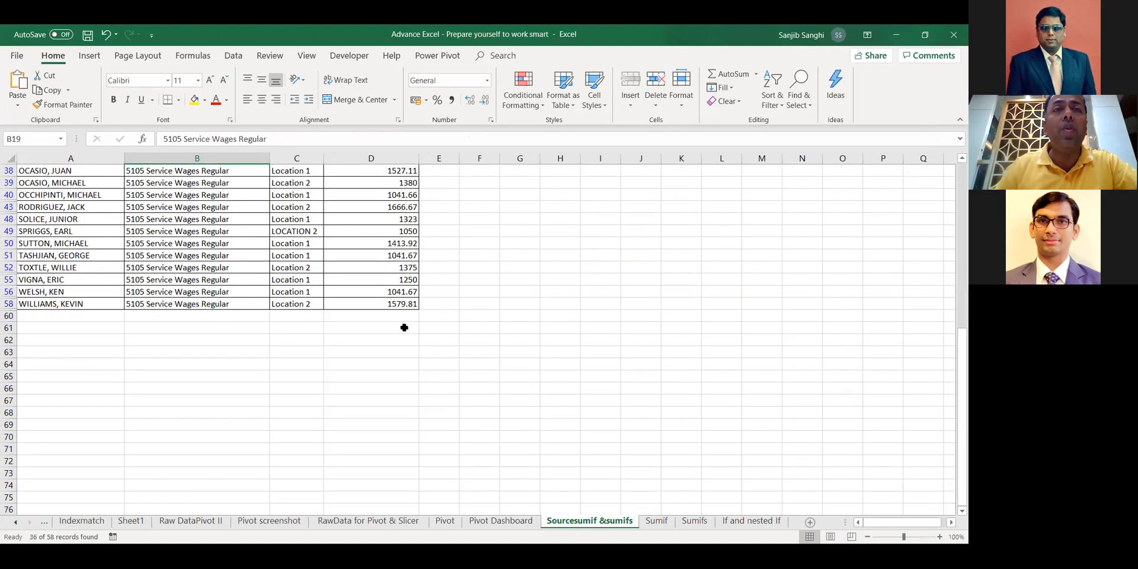
{"action": "left_click", "coordinate": [405, 329]}
{"action": "left_click", "coordinate": [406, 315]}
{"action": "key", "text": "alt+equal"}
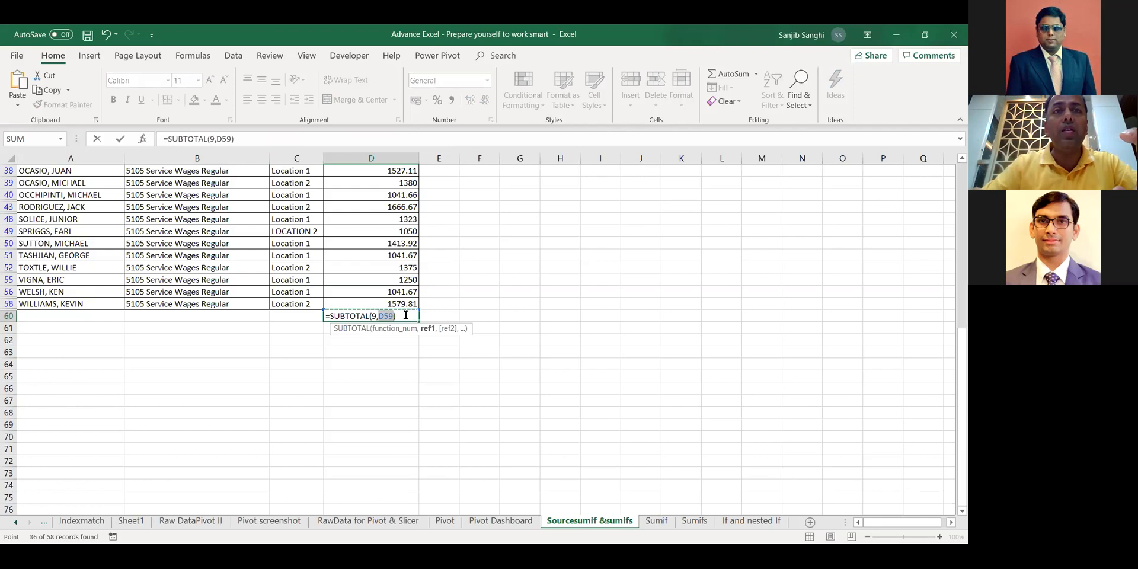
{"action": "left_click", "coordinate": [402, 303]}
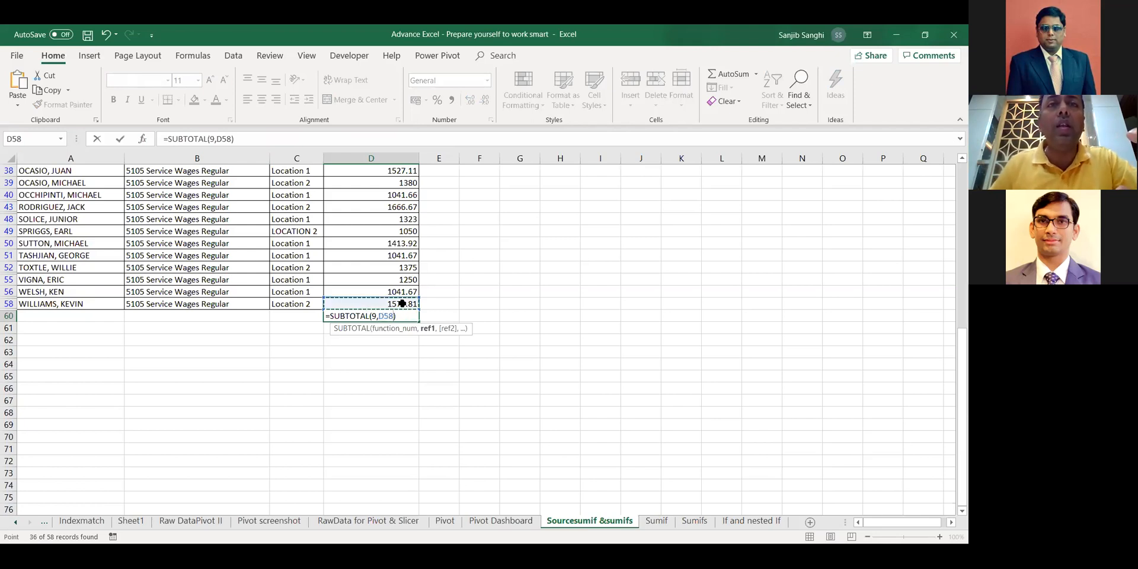
{"action": "key", "text": "ctrl+Up"}
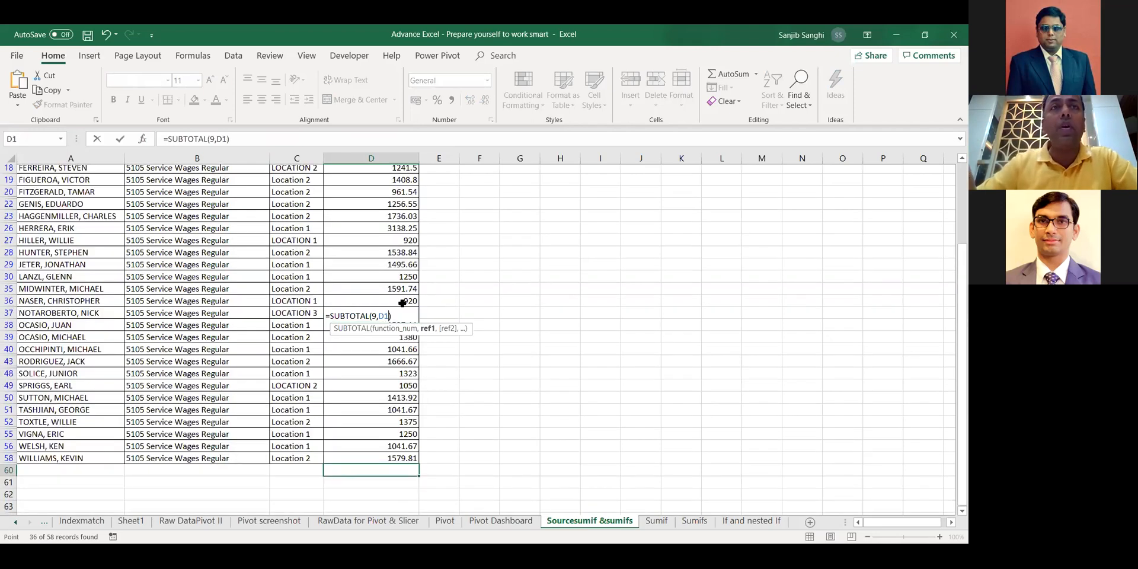
{"action": "key", "text": "Down"}
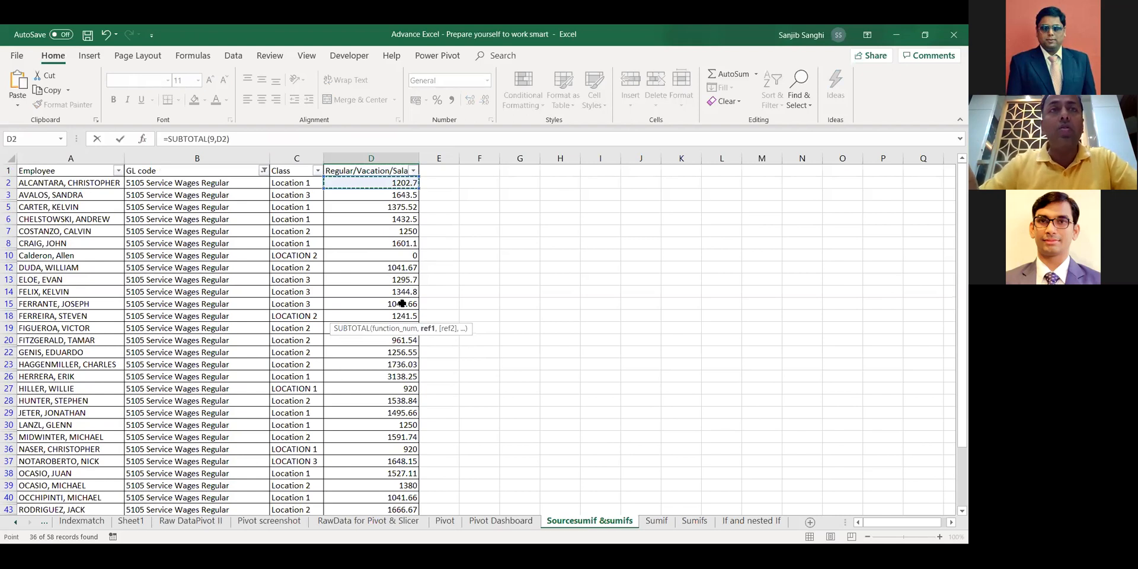
{"action": "key", "text": "ctrl+shift+Down"}
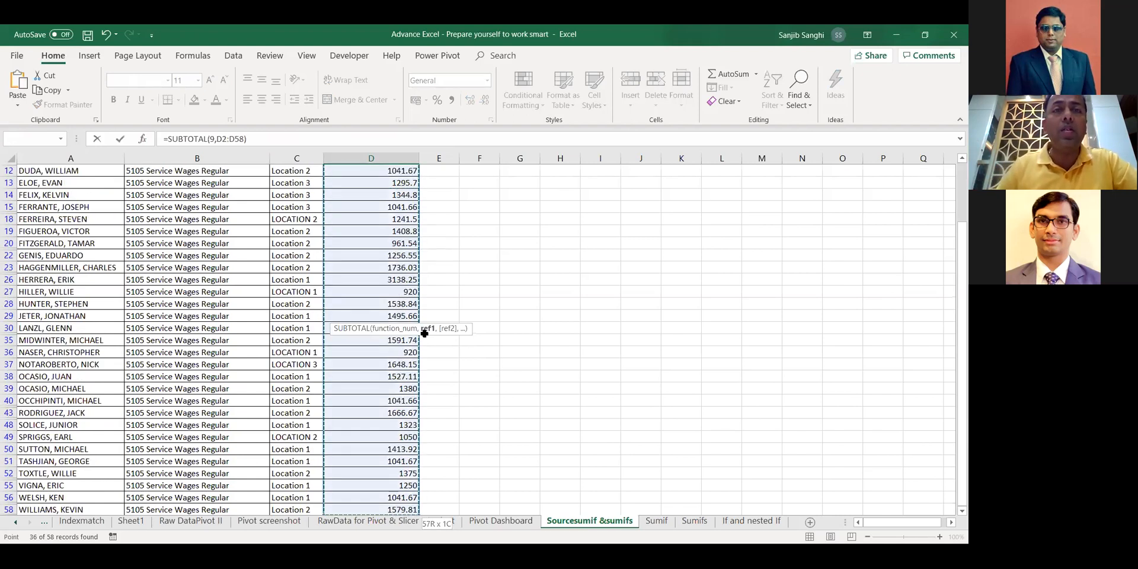
{"action": "scroll", "coordinate": [425, 334], "scroll_direction": "down", "scroll_amount": 2}
{"action": "key", "text": "Return"}
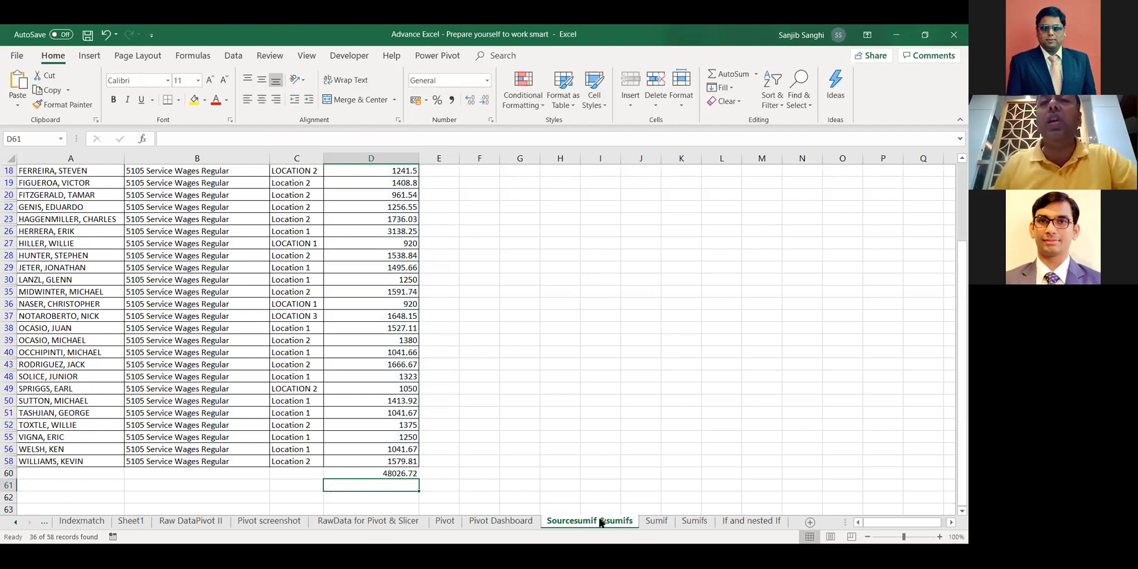
Copy the SUMIF formula from D2 down to D7 on the Sumif sheet and apply the comma number style to D2:D8.
{"action": "left_click", "coordinate": [656, 522]}
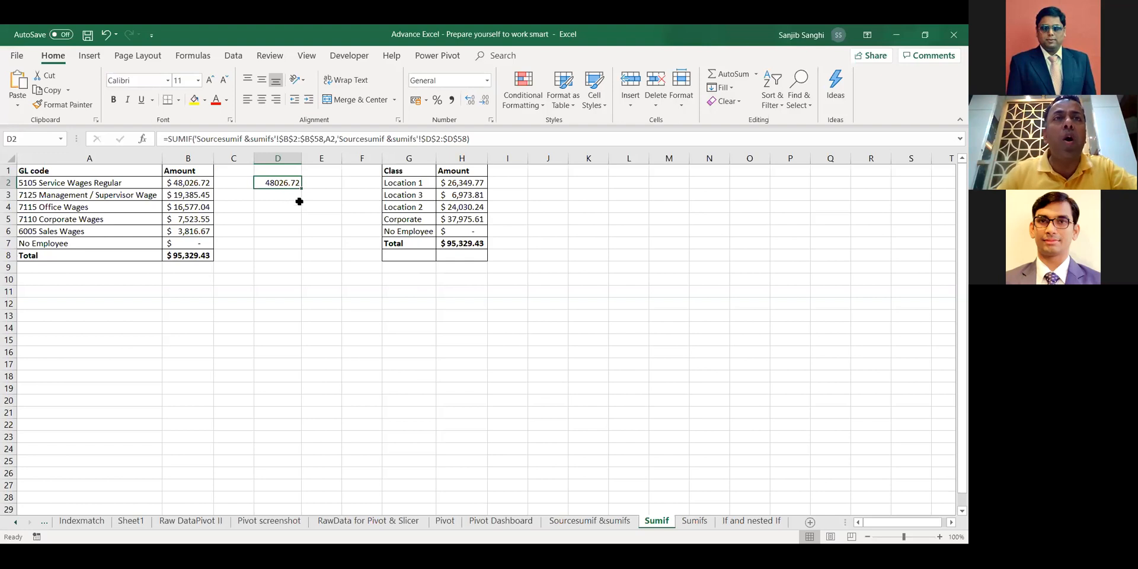
{"action": "left_click_drag", "start_coordinate": [300, 187], "coordinate": [288, 250]}
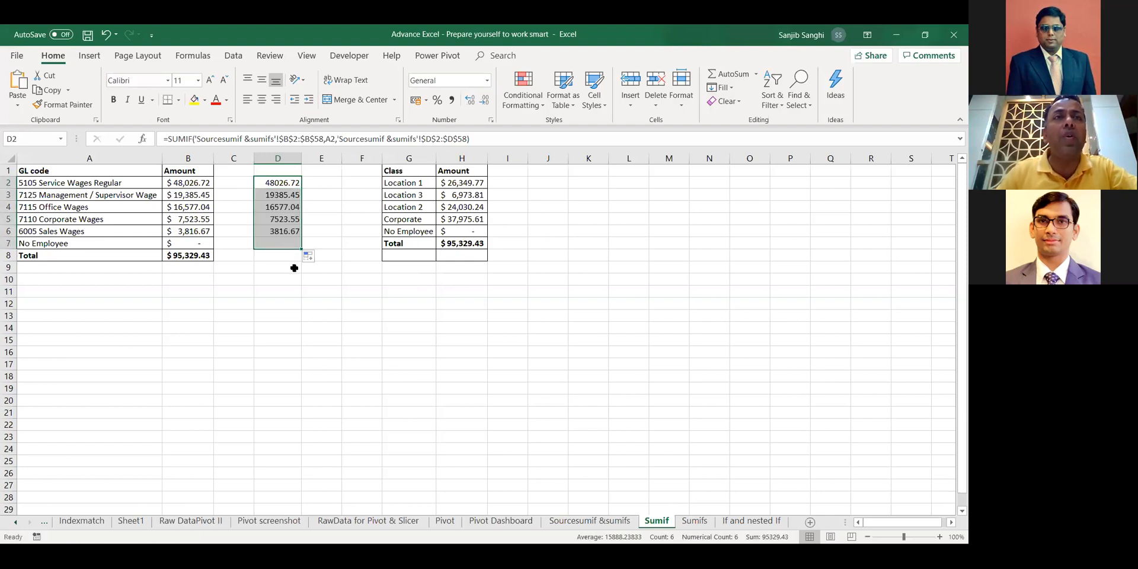
{"action": "left_click", "coordinate": [285, 259]}
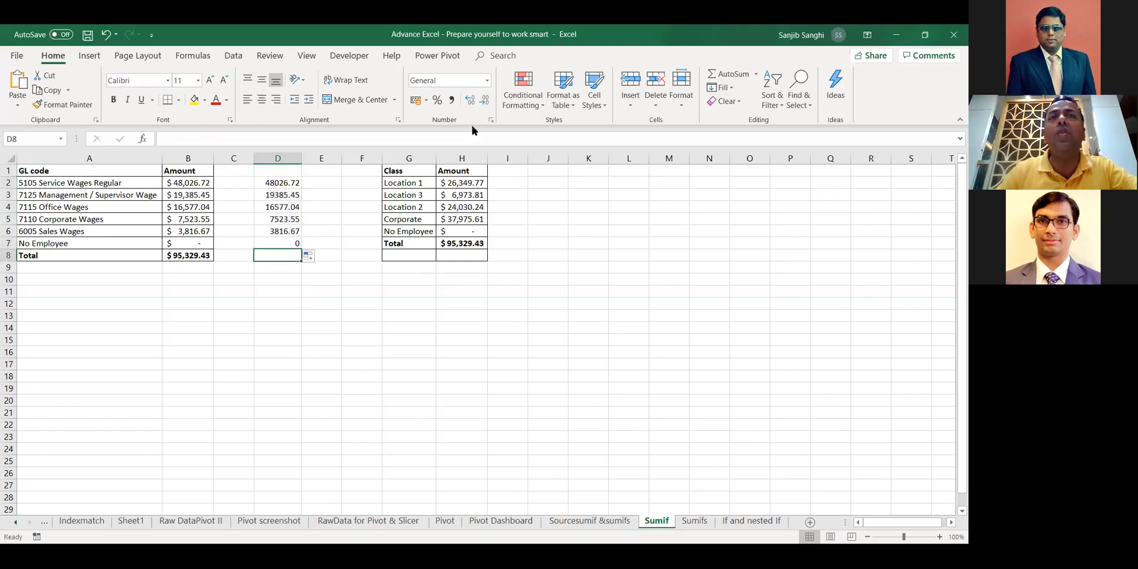
{"action": "left_click_drag", "start_coordinate": [290, 182], "coordinate": [278, 252]}
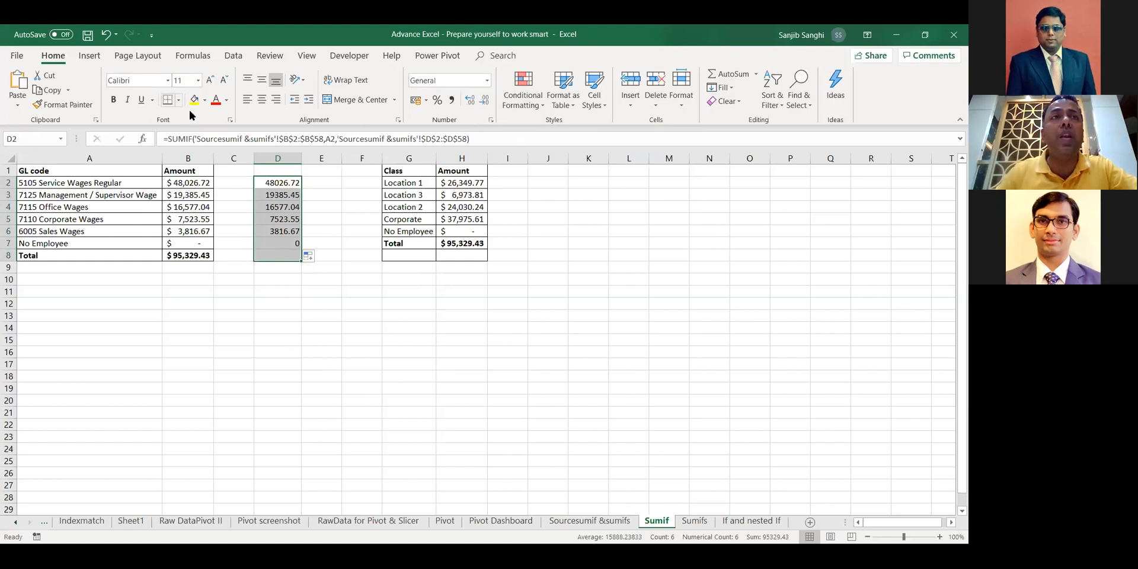
{"action": "left_click", "coordinate": [452, 100]}
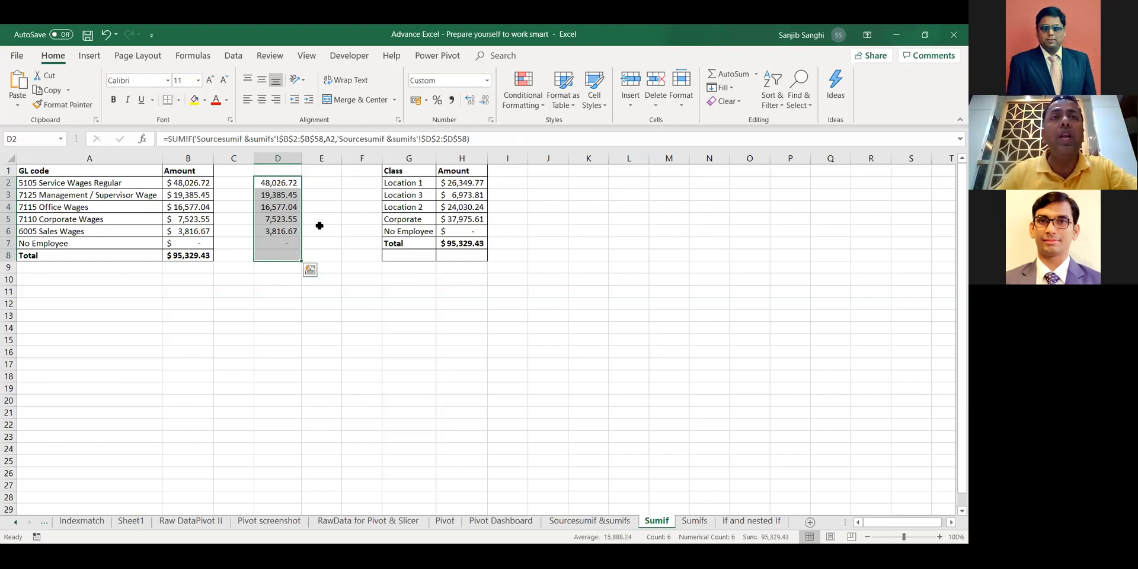
{"action": "left_click", "coordinate": [268, 254]}
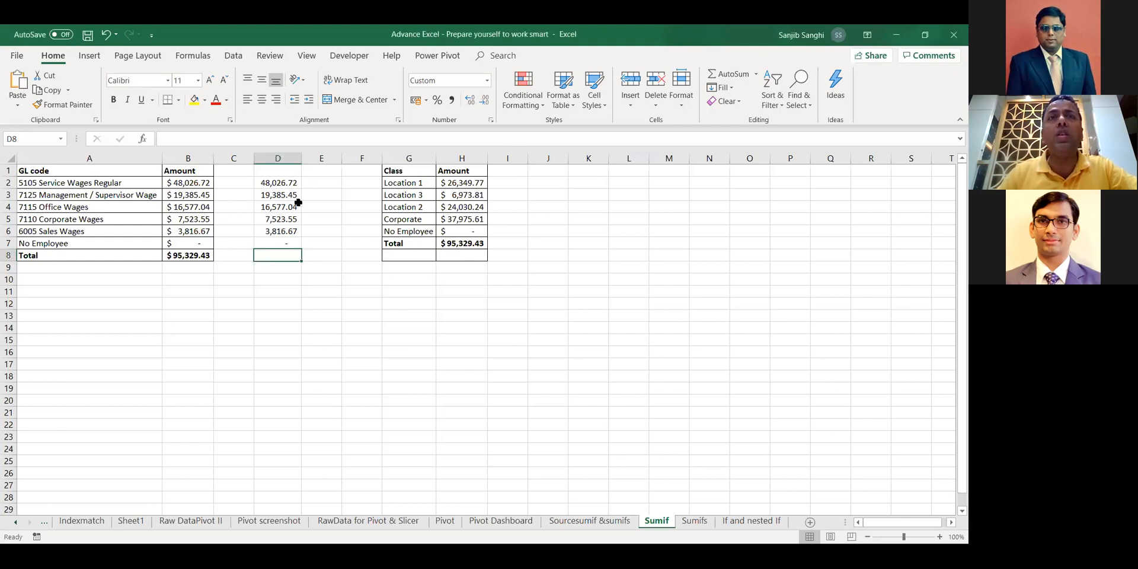
{"action": "left_click", "coordinate": [399, 186]}
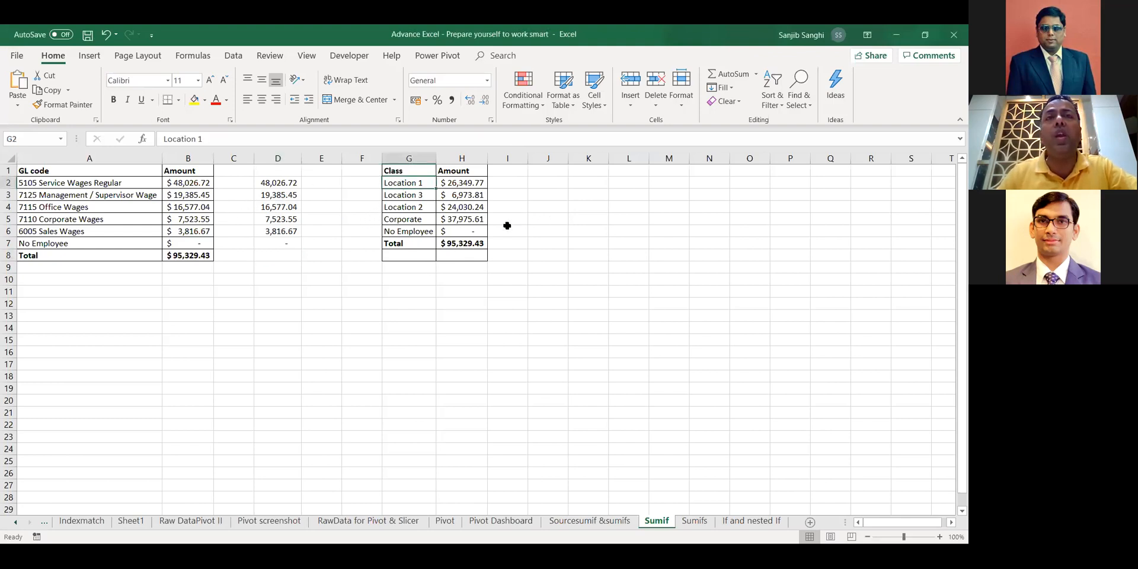
{"action": "left_click", "coordinate": [542, 185]}
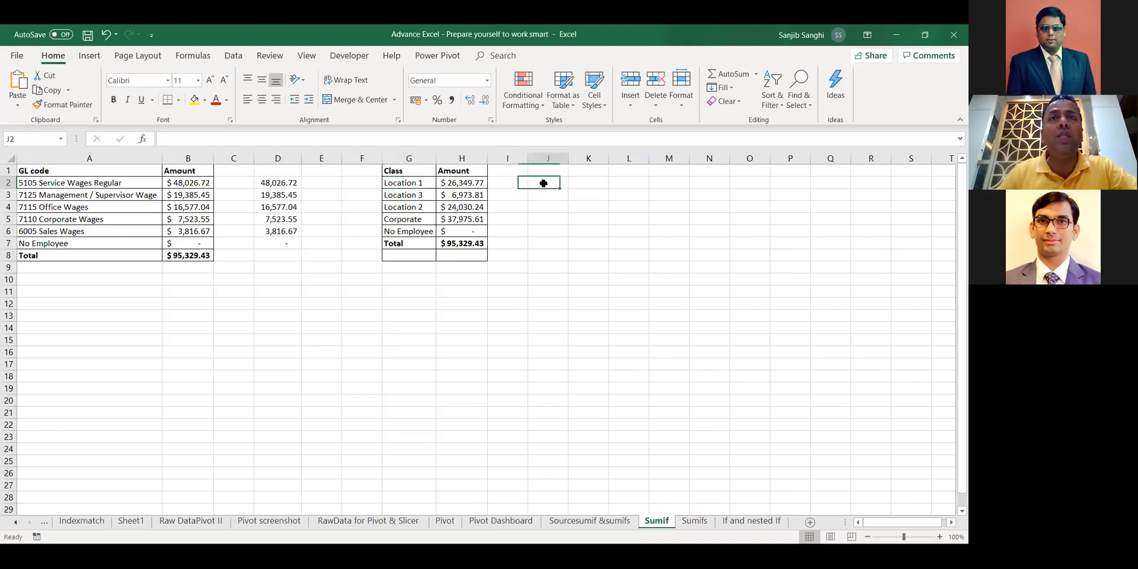
{"action": "type", "text": "="}
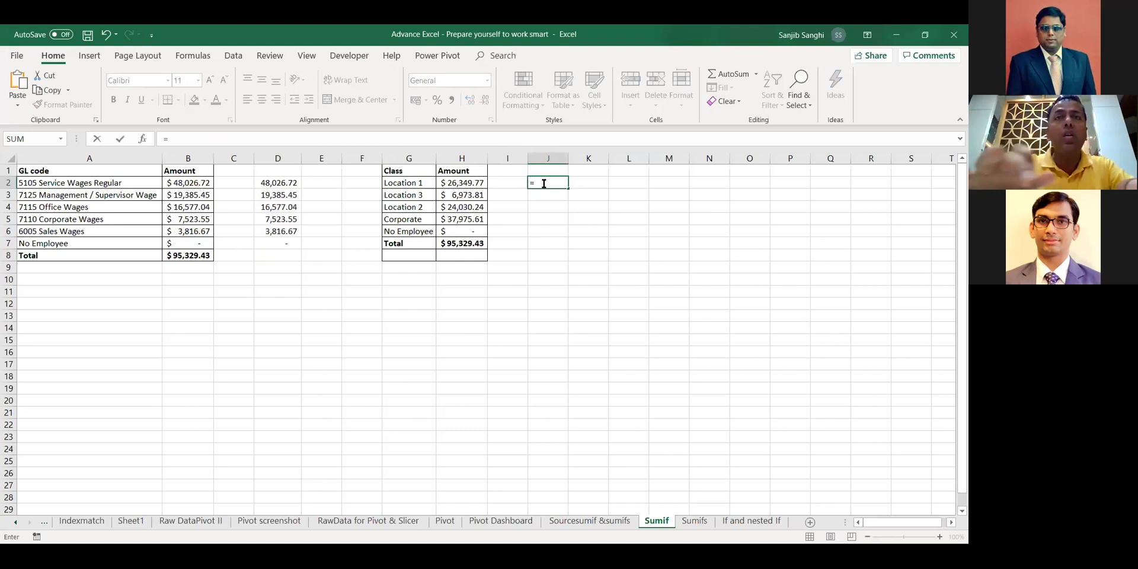
{"action": "type", "text": "SUMIF("}
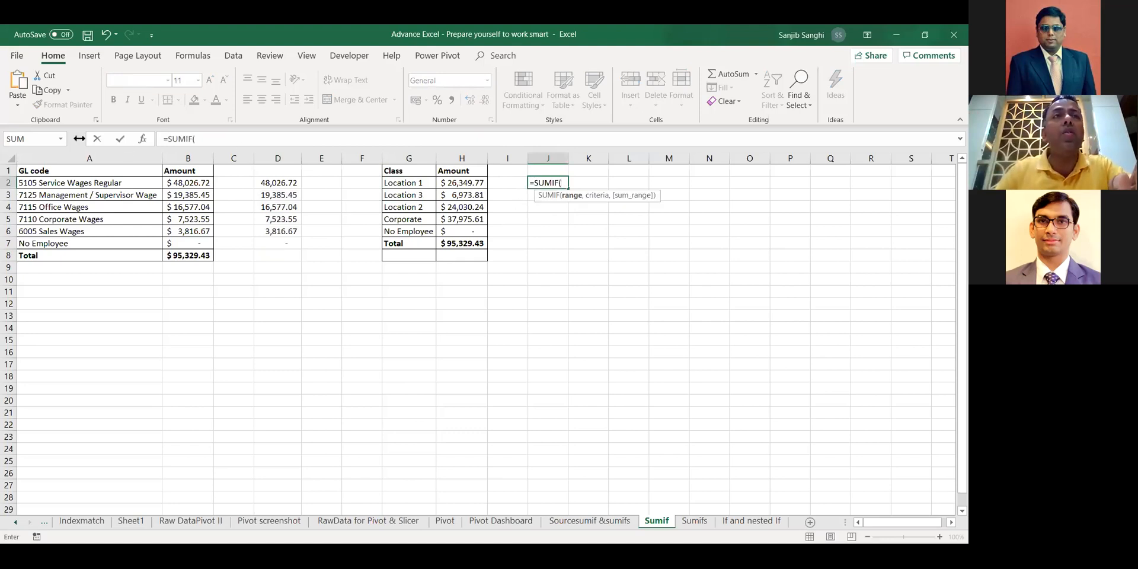
{"action": "left_click", "coordinate": [142, 138]}
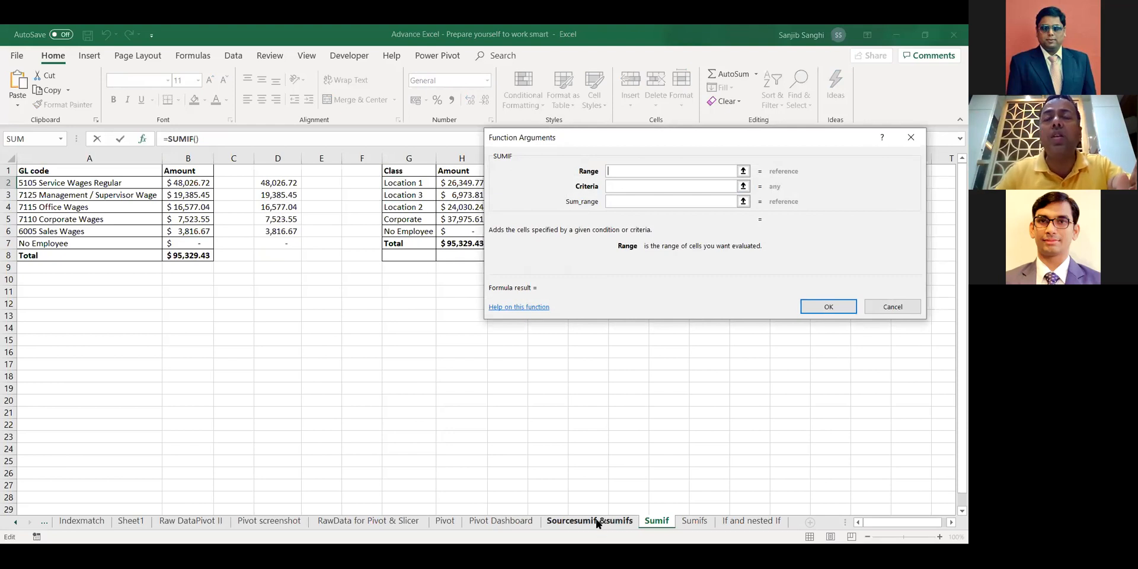
{"action": "left_click", "coordinate": [744, 171]}
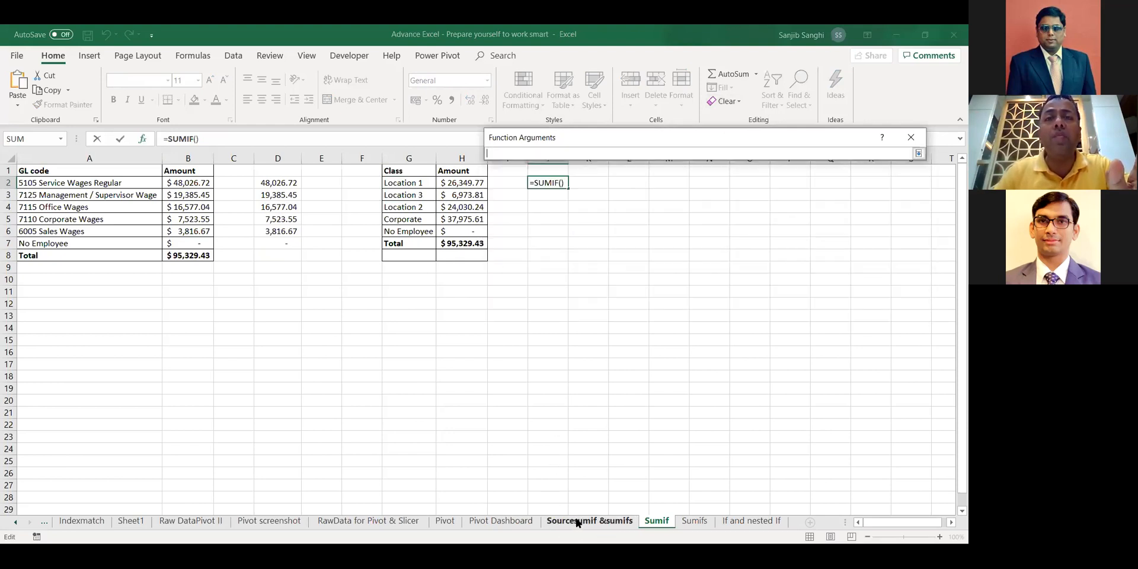
{"action": "left_click", "coordinate": [578, 521]}
{"action": "left_click", "coordinate": [297, 304]}
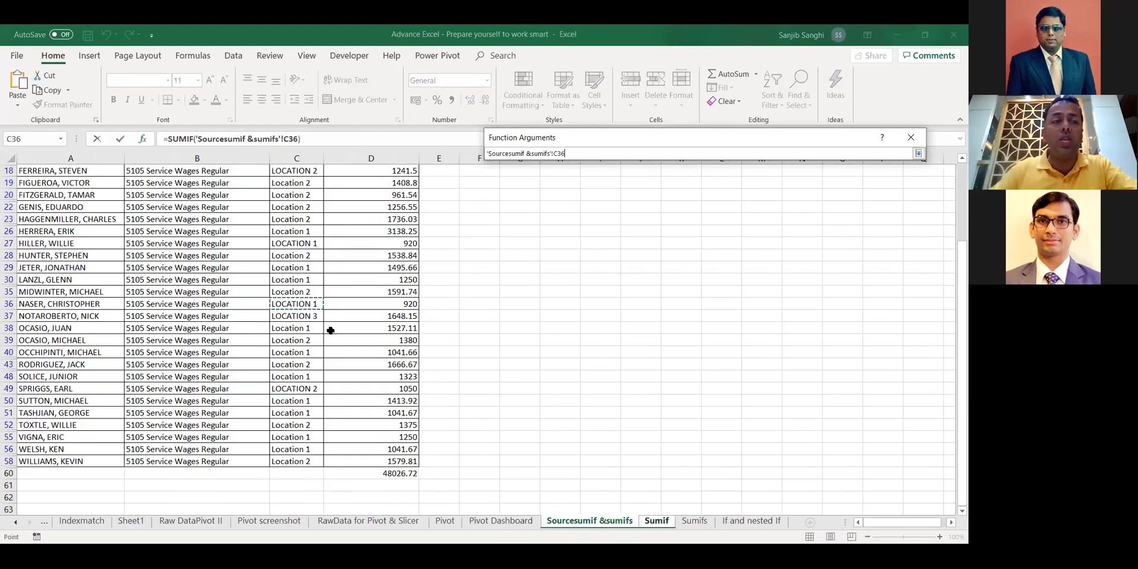
{"action": "key", "text": "ctrl+Up"}
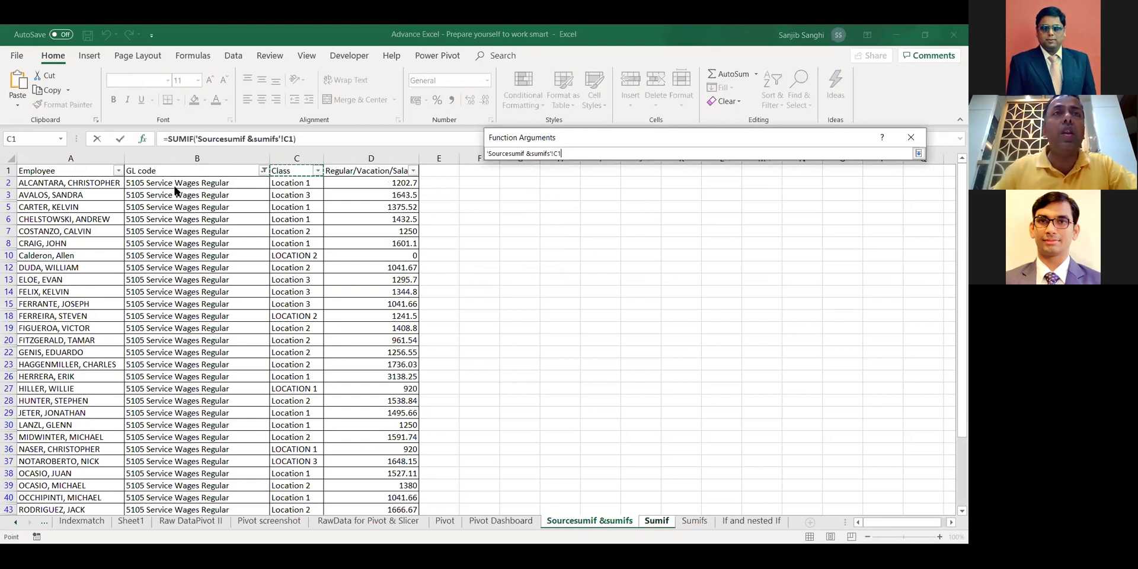
{"action": "left_click", "coordinate": [262, 175]}
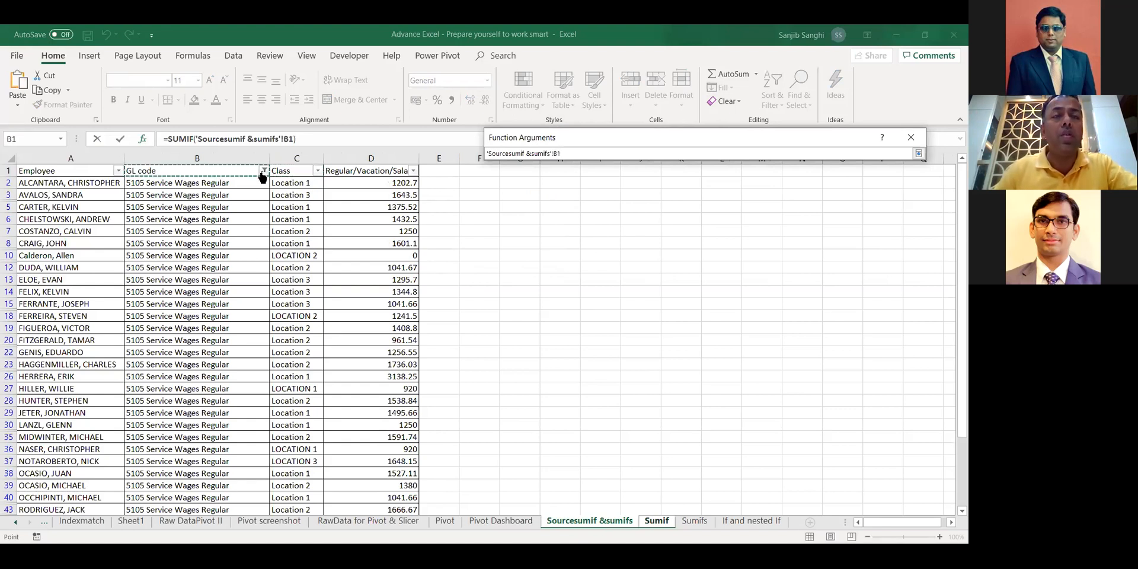
{"action": "key", "text": "Escape"}
{"action": "key", "text": "Escape"}
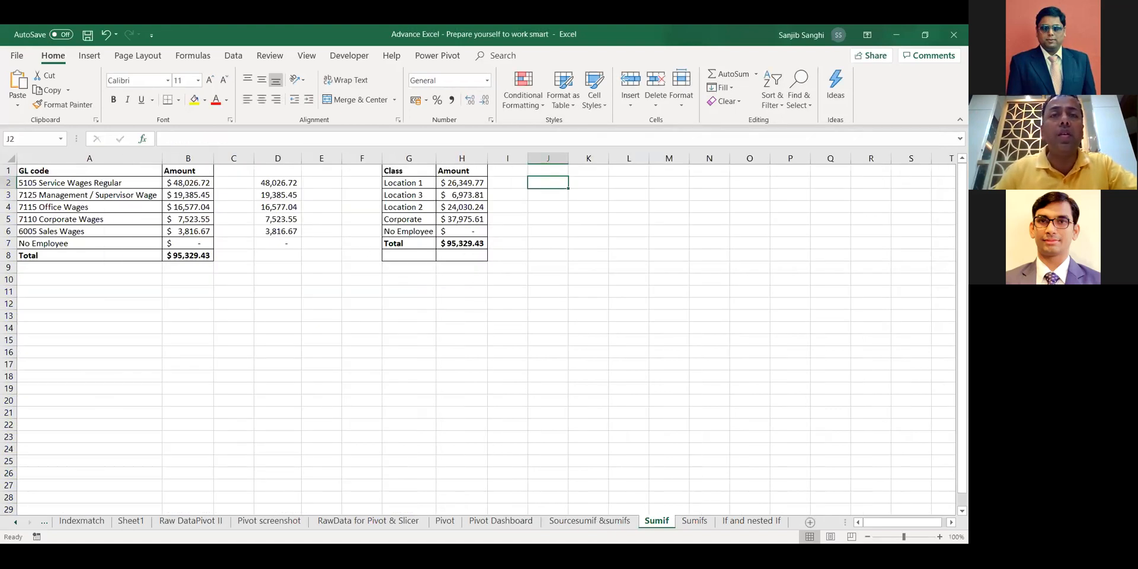
Clear the GL code filter on the Sourcesumif &sumifs sheet.
{"action": "left_click", "coordinate": [587, 521]}
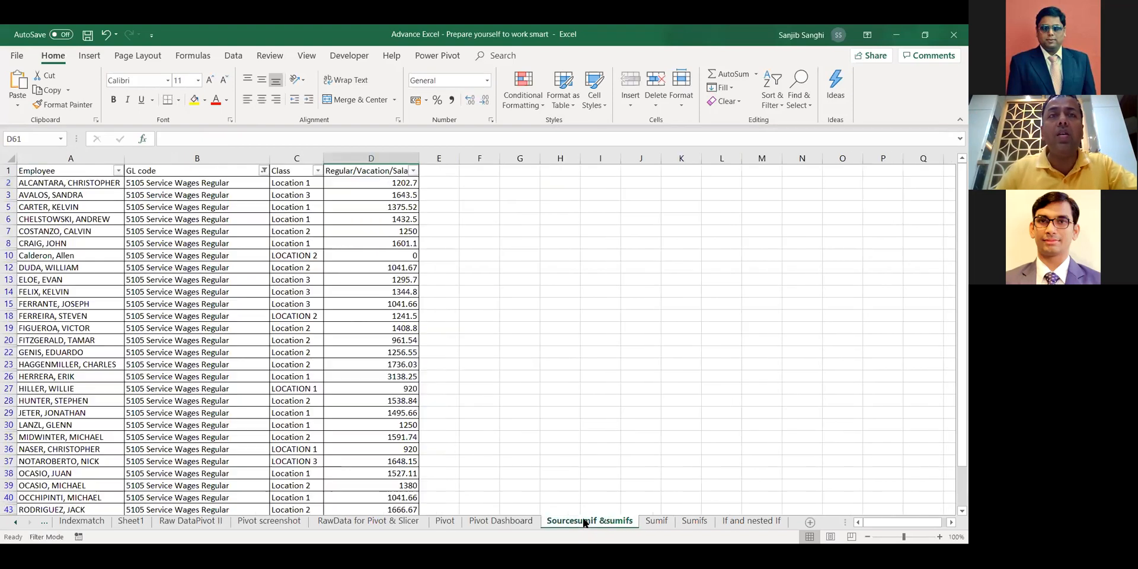
{"action": "left_click", "coordinate": [261, 171]}
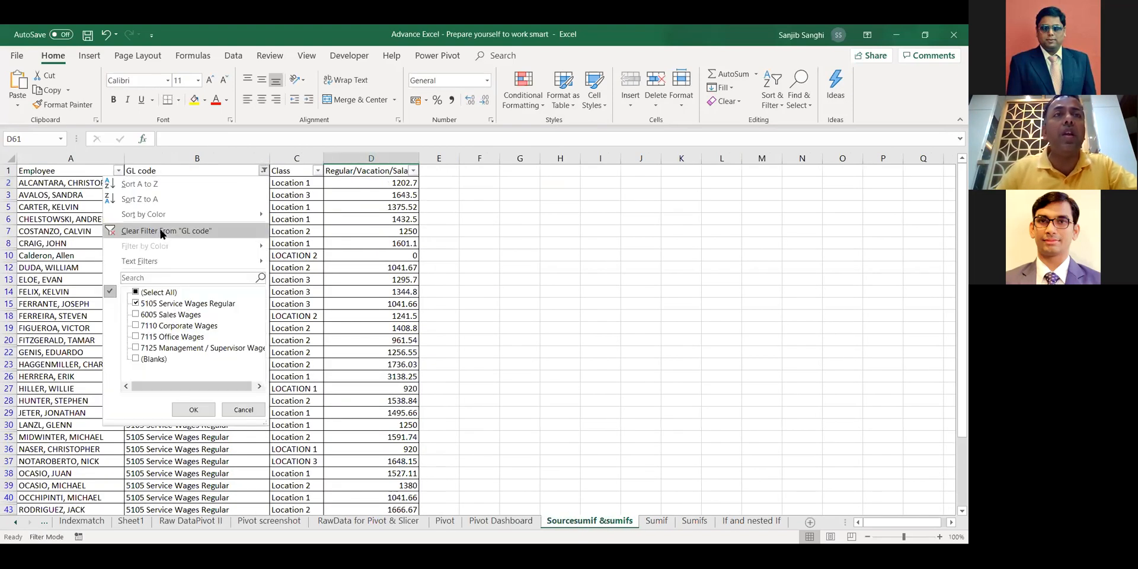
{"action": "left_click", "coordinate": [160, 230]}
Start a SUMIF formula in cell J2 of the Sumif sheet, beside the Class table, and open its function arguments.
{"action": "left_click", "coordinate": [657, 521]}
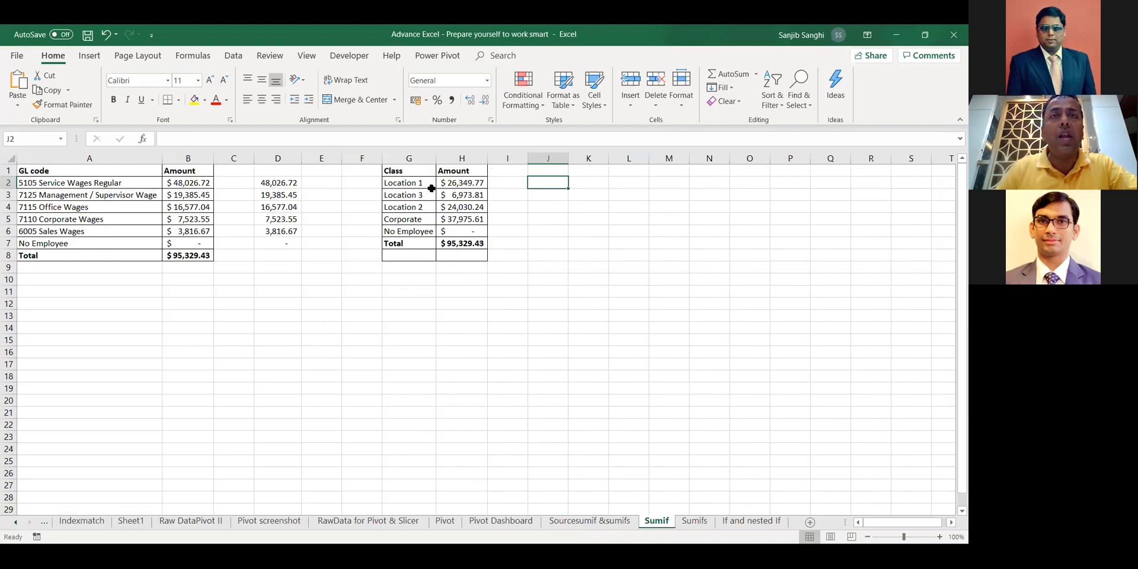
{"action": "type", "text": "="}
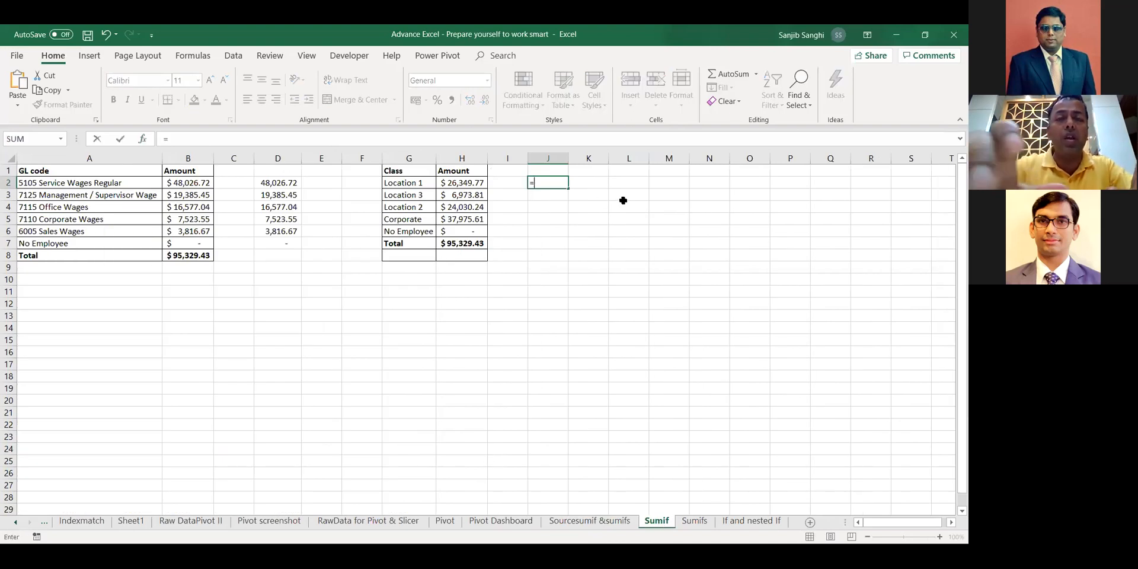
{"action": "type", "text": "sum"}
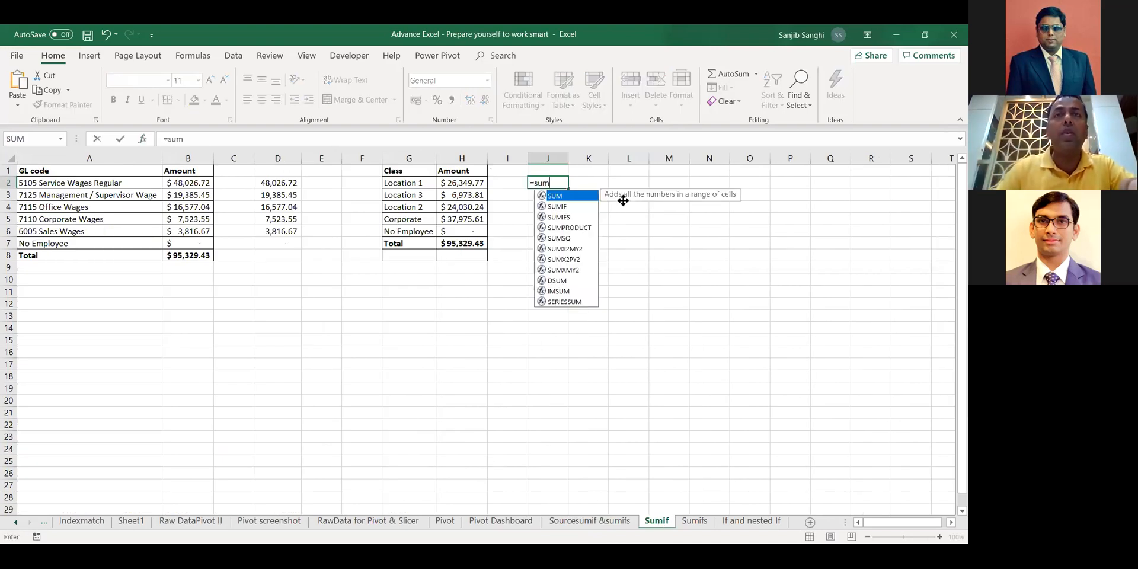
{"action": "key", "text": "Down"}
{"action": "key", "text": "Tab"}
{"action": "left_click", "coordinate": [142, 139]}
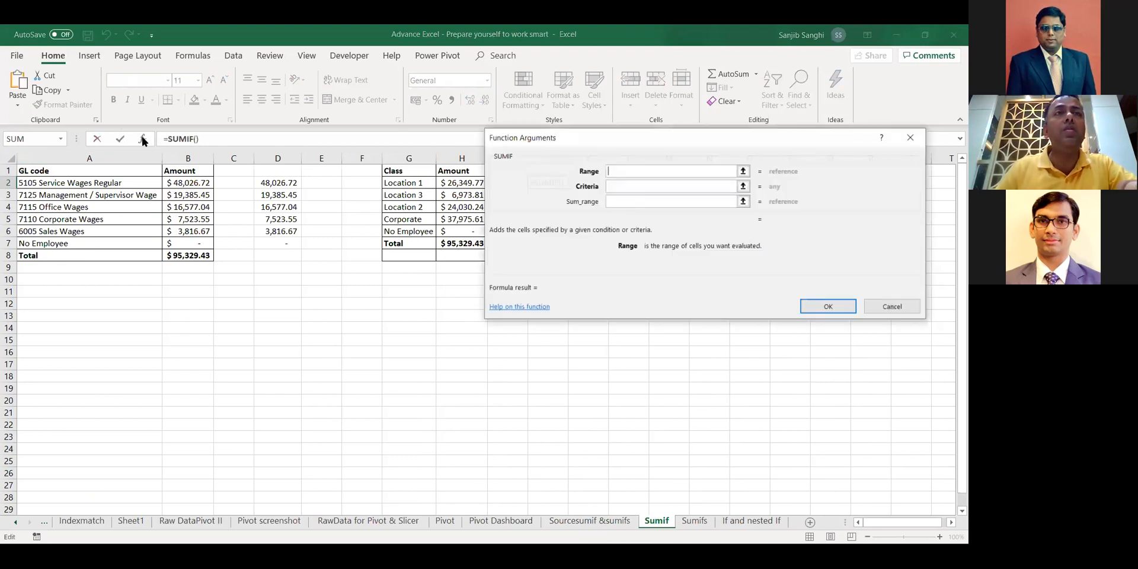
Set the SUMIF range to the Class cells $C$2:$C$58 on the Sourcesumif &sumifs sheet as an absolute reference.
{"action": "left_click", "coordinate": [745, 171]}
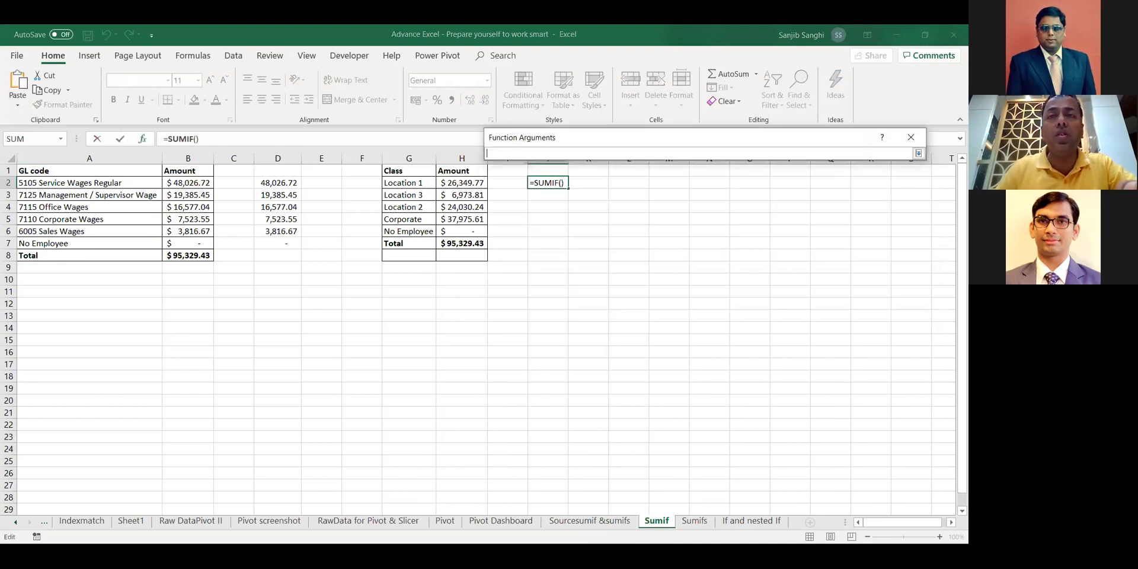
{"action": "left_click", "coordinate": [593, 521]}
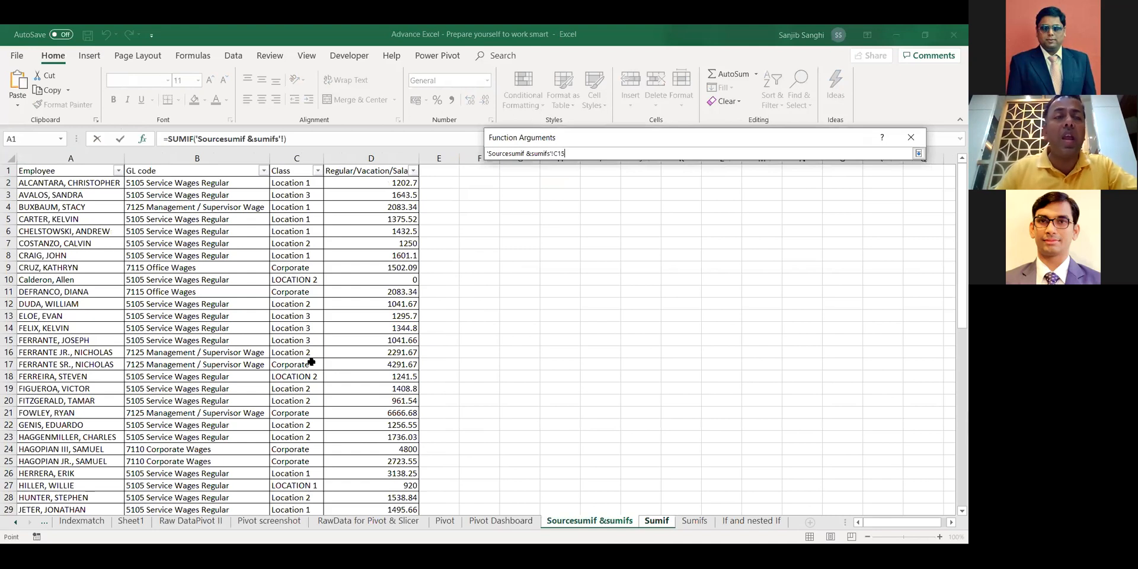
{"action": "key", "text": "ctrl+Up"}
{"action": "key", "text": "Down"}
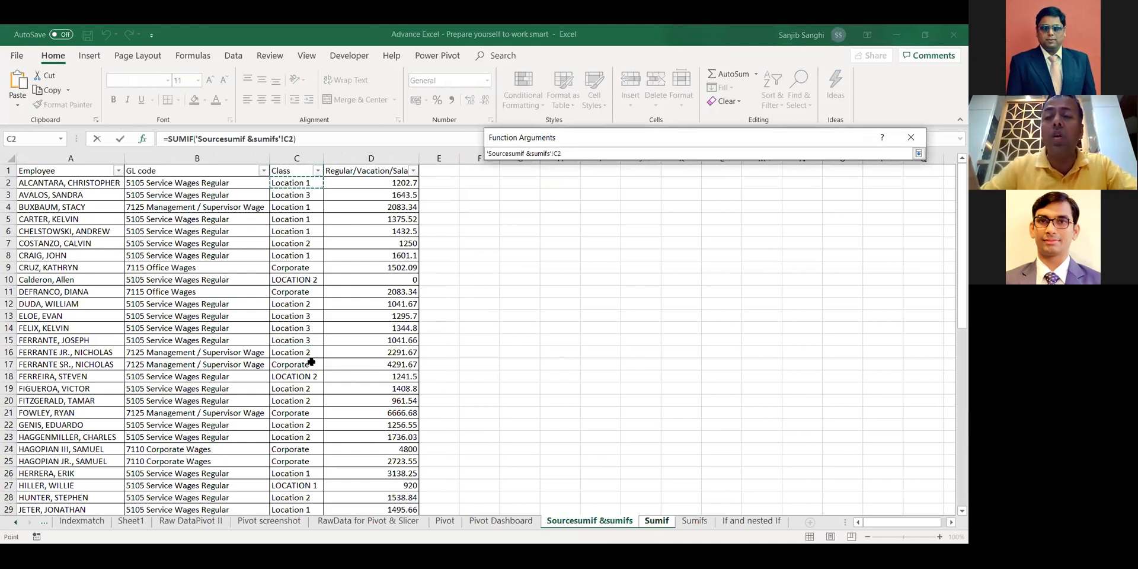
{"action": "key", "text": "ctrl+shift+Down"}
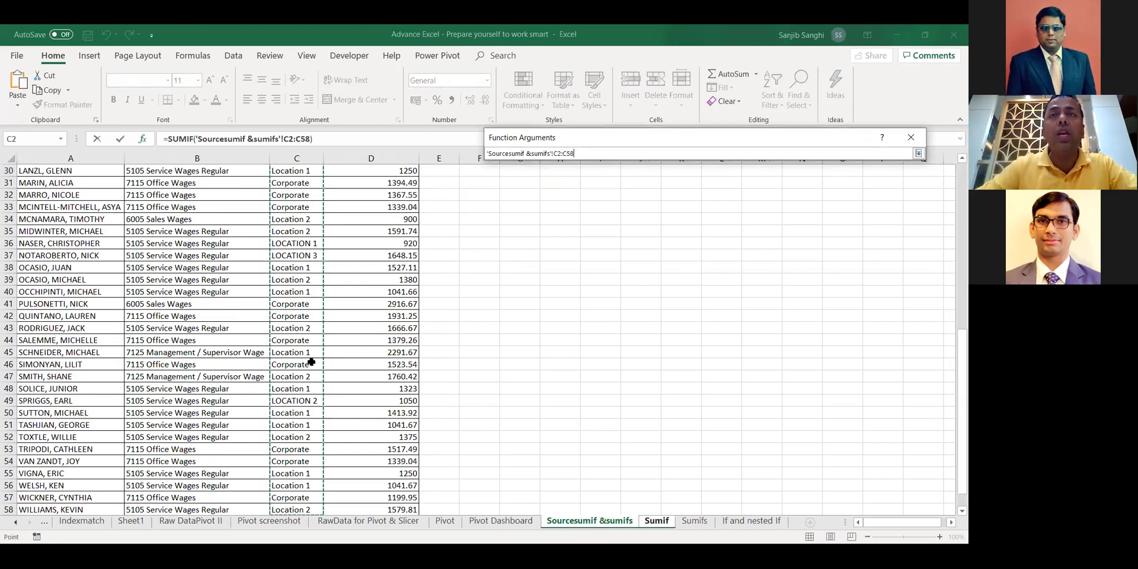
{"action": "key", "text": "Return"}
{"action": "key", "text": "F4"}
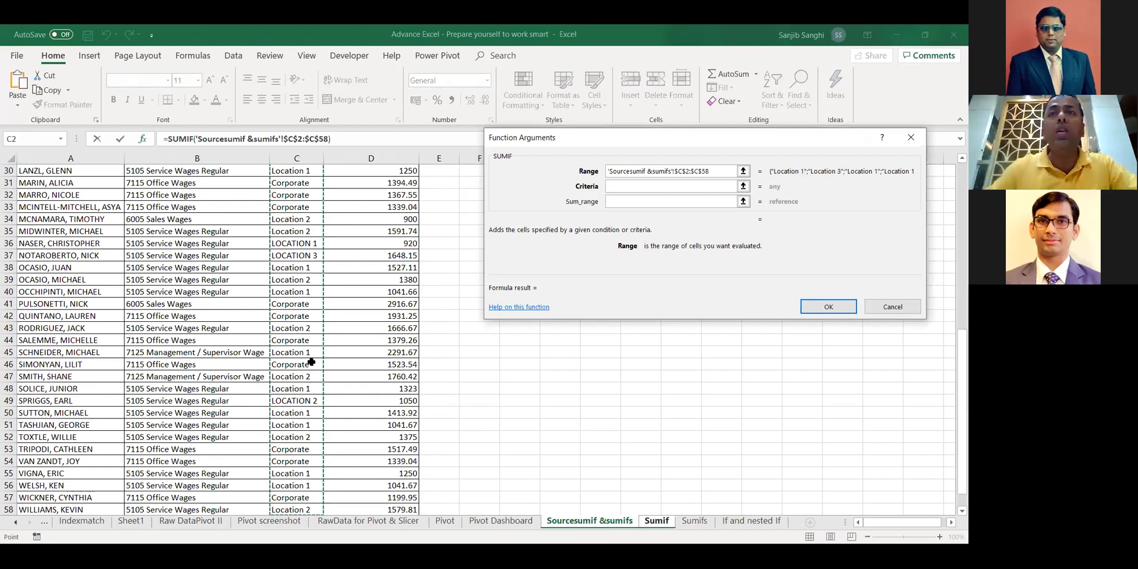
{"action": "key", "text": "Tab"}
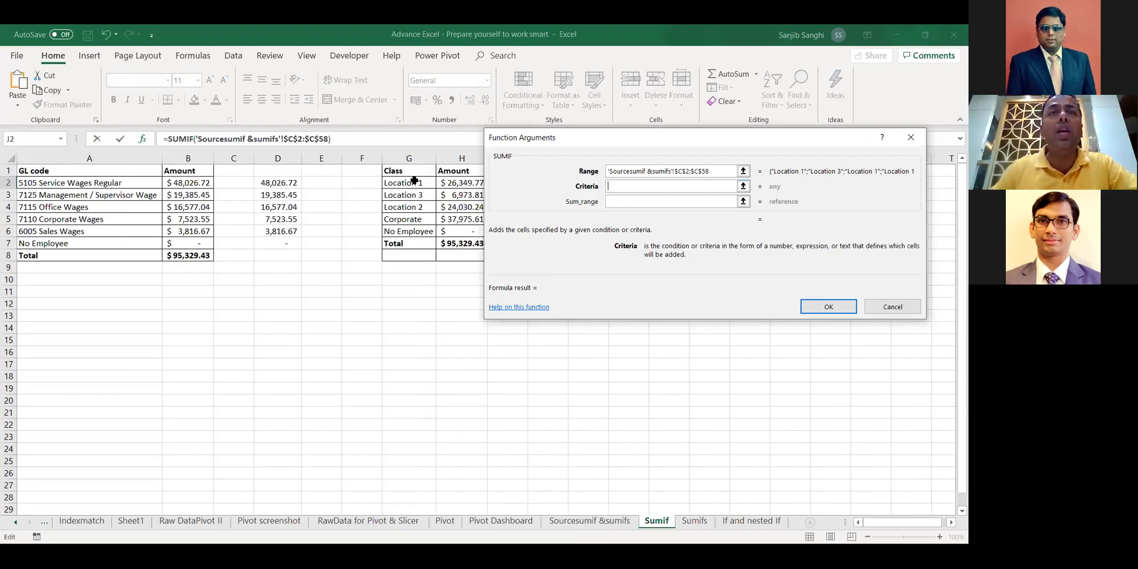
Set the SUMIF criteria to G2 and its sum range to $D$2:$D$58 on the Sourcesumif &sumifs sheet as an absolute reference, completing the formula.
{"action": "left_click", "coordinate": [403, 183]}
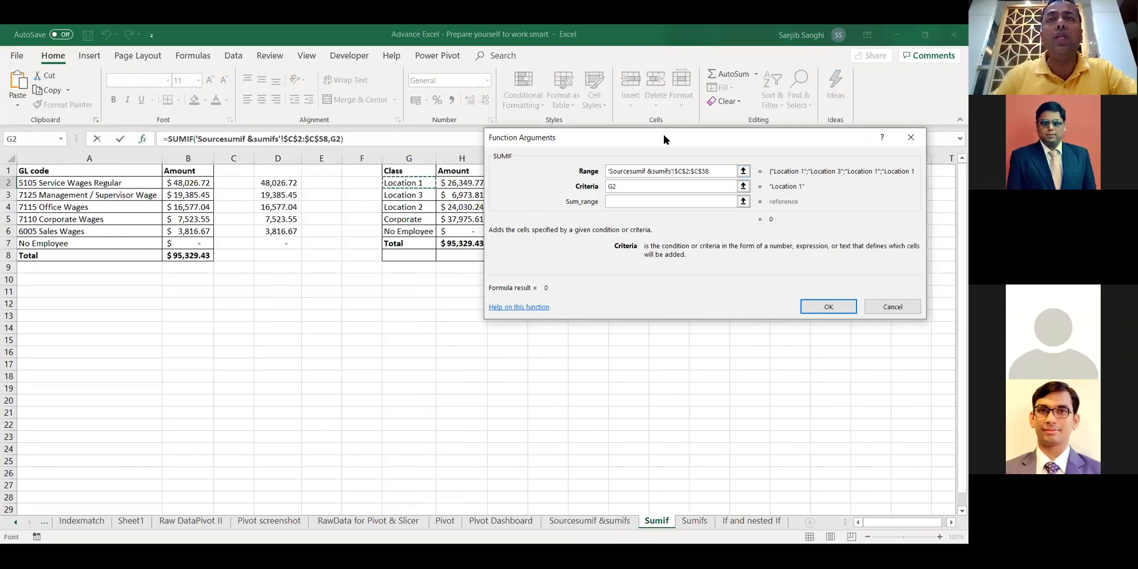
{"action": "left_click_drag", "start_coordinate": [663, 136], "coordinate": [554, 265]}
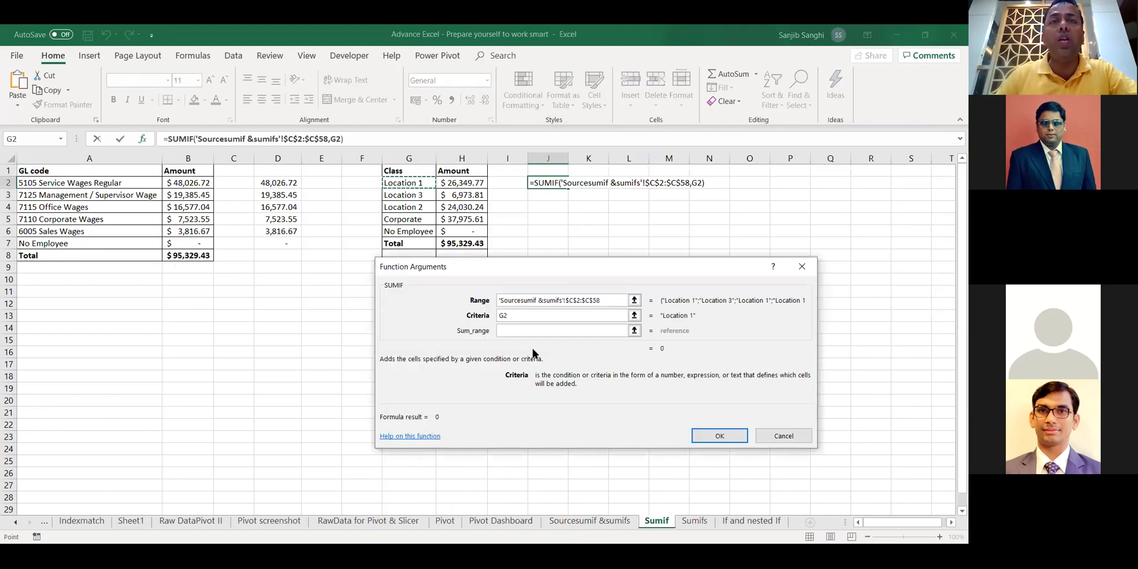
{"action": "left_click", "coordinate": [529, 331]}
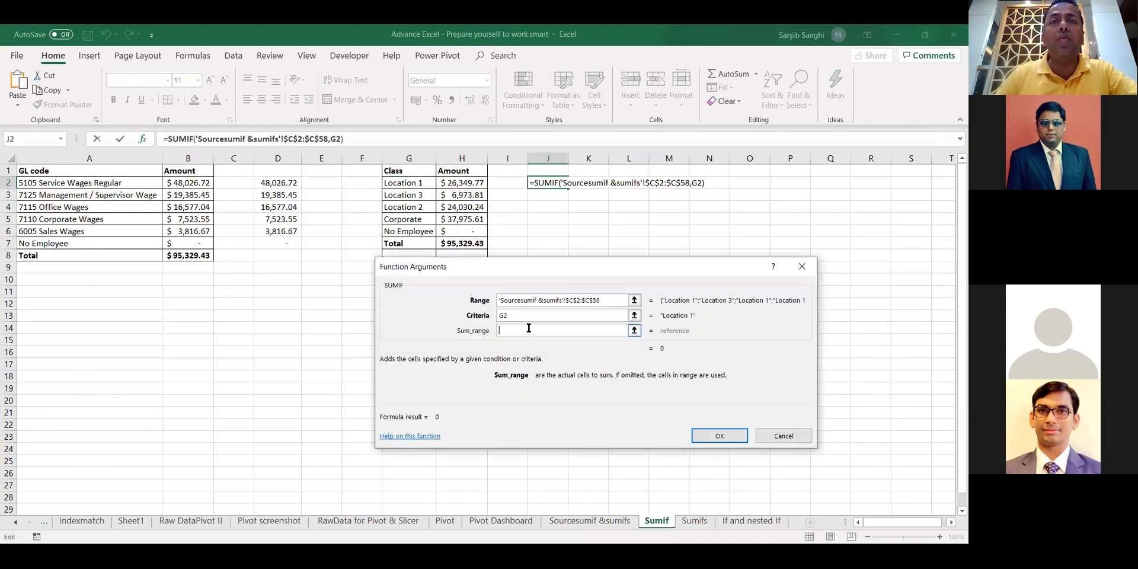
{"action": "left_click", "coordinate": [634, 331]}
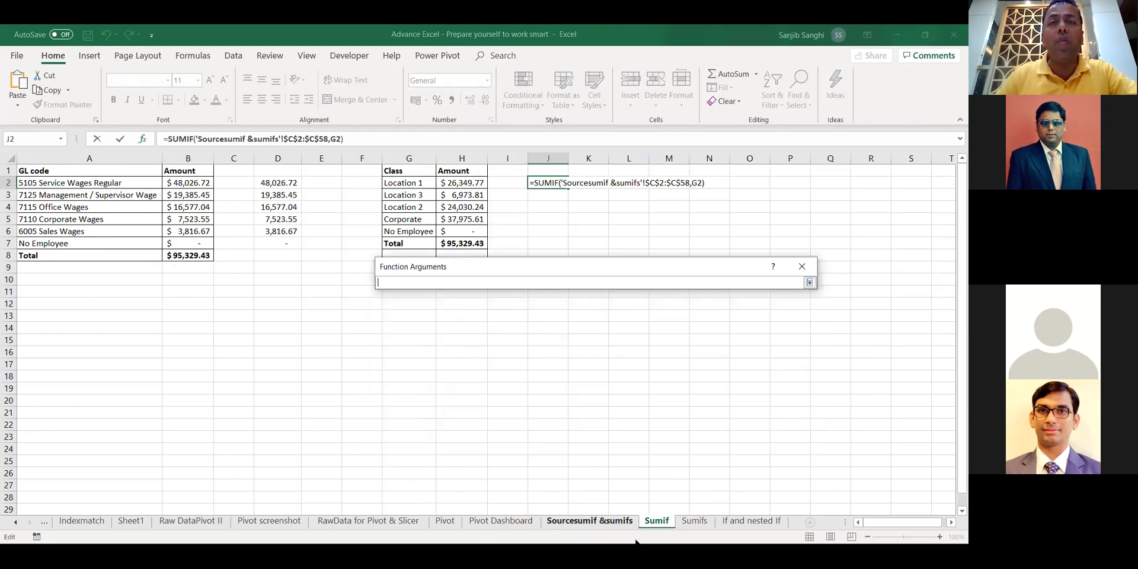
{"action": "left_click", "coordinate": [589, 520]}
{"action": "left_click", "coordinate": [391, 351]}
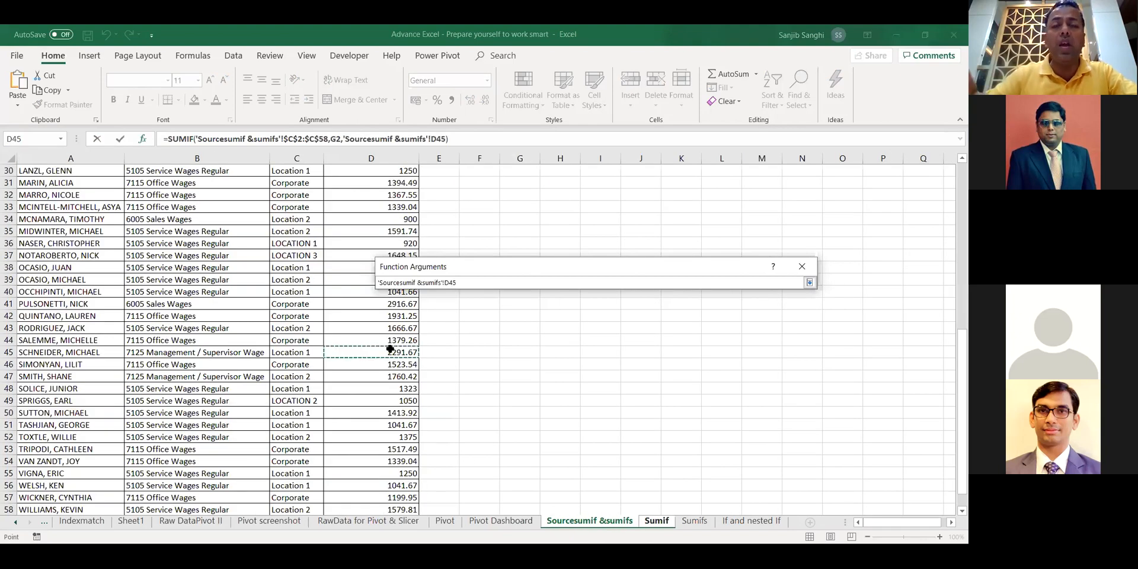
{"action": "key", "text": "Up"}
{"action": "key", "text": "Up"}
{"action": "key", "text": "Up"}
{"action": "key", "text": "Up"}
{"action": "key", "text": "Up"}
{"action": "key", "text": "Up"}
{"action": "key", "text": "Up"}
{"action": "key", "text": "Up"}
{"action": "key", "text": "Up"}
{"action": "key", "text": "Up"}
{"action": "key", "text": "Up"}
{"action": "key", "text": "Up"}
{"action": "key", "text": "Up"}
{"action": "key", "text": "Up"}
{"action": "key", "text": "Up"}
{"action": "key", "text": "Up"}
{"action": "key", "text": "Up"}
{"action": "key", "text": "Up"}
{"action": "key", "text": "Up"}
{"action": "key", "text": "Up"}
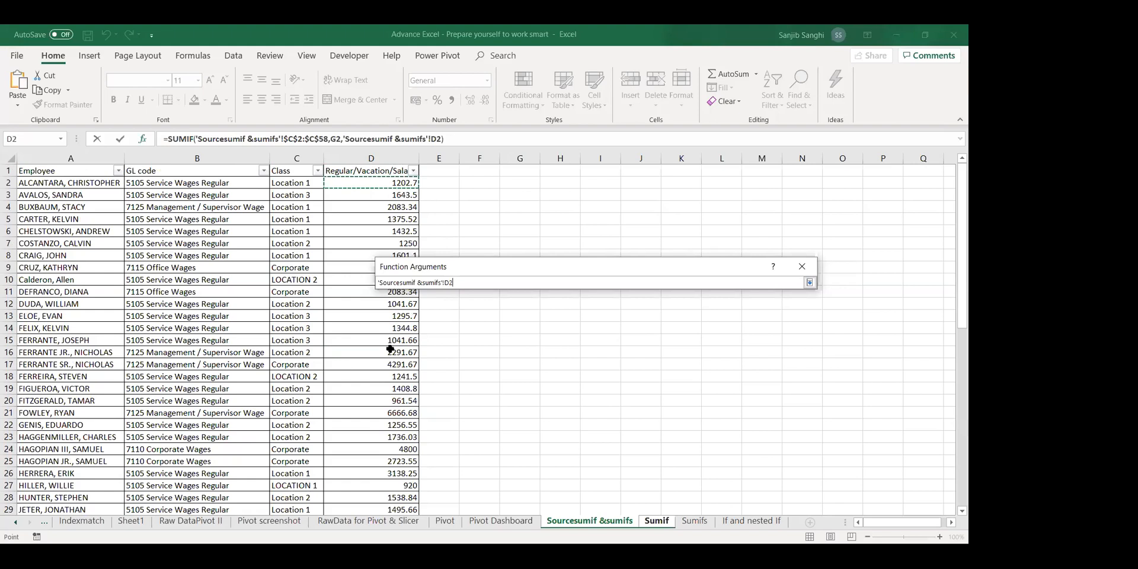
{"action": "key", "text": "ctrl+shift+Down"}
{"action": "key", "text": "shift+Up"}
{"action": "key", "text": "shift+Up"}
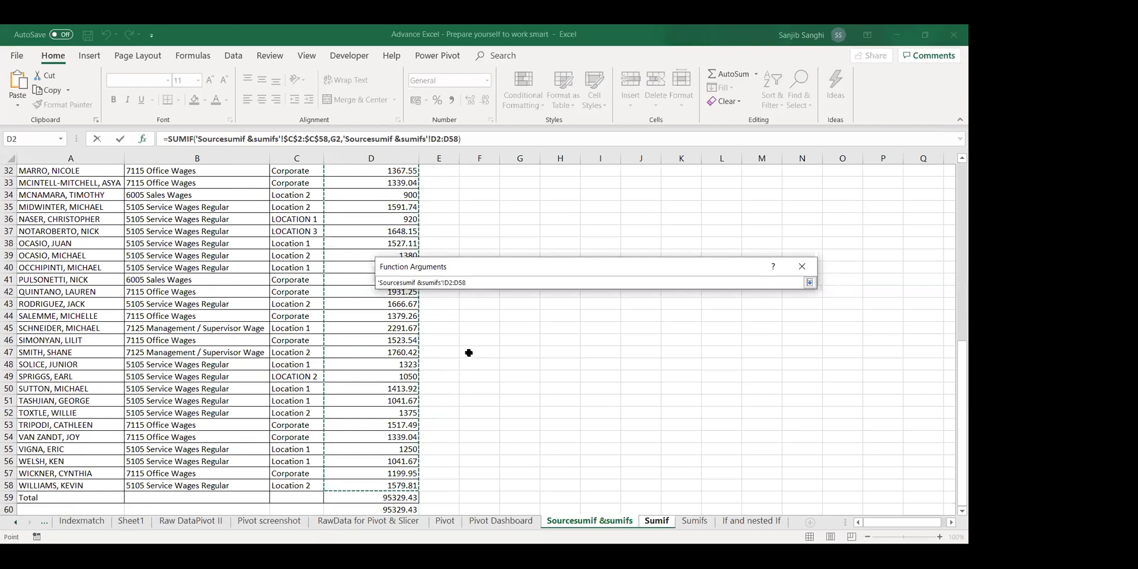
{"action": "key", "text": "Return"}
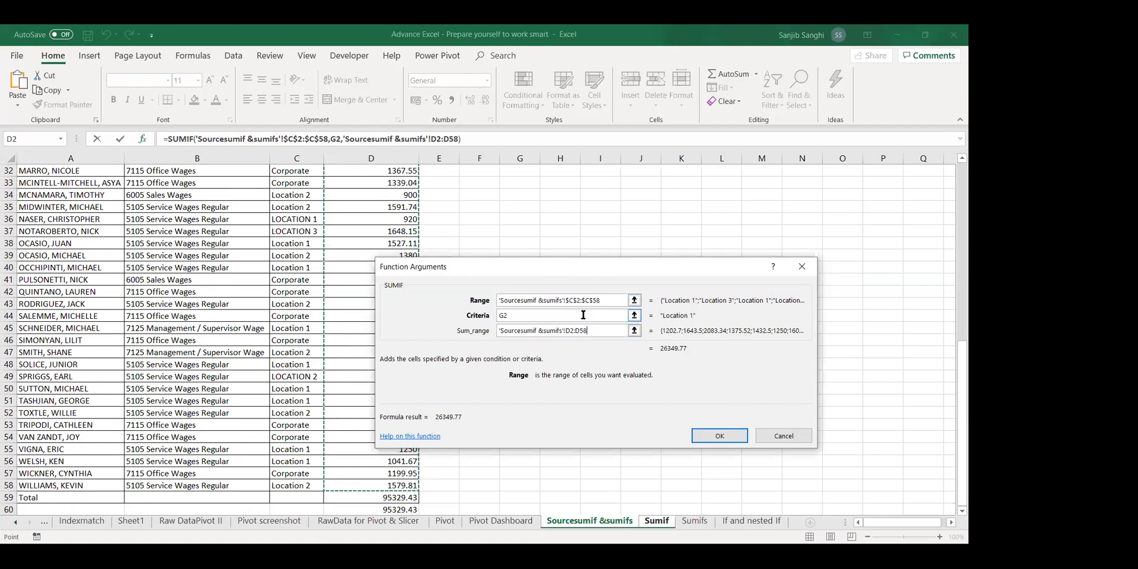
{"action": "key", "text": "F4"}
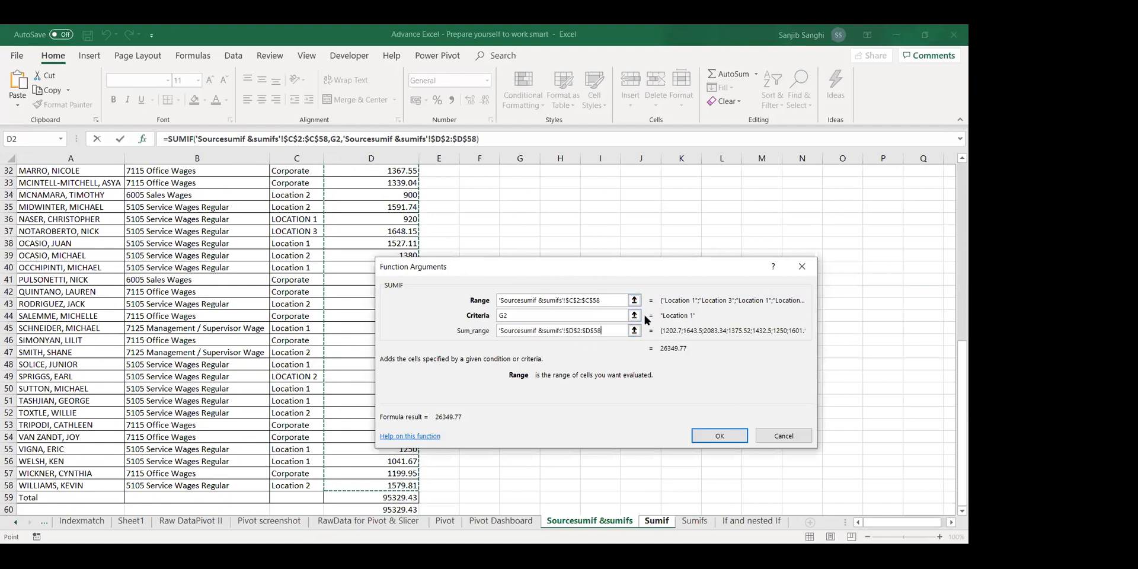
{"action": "left_click", "coordinate": [713, 438]}
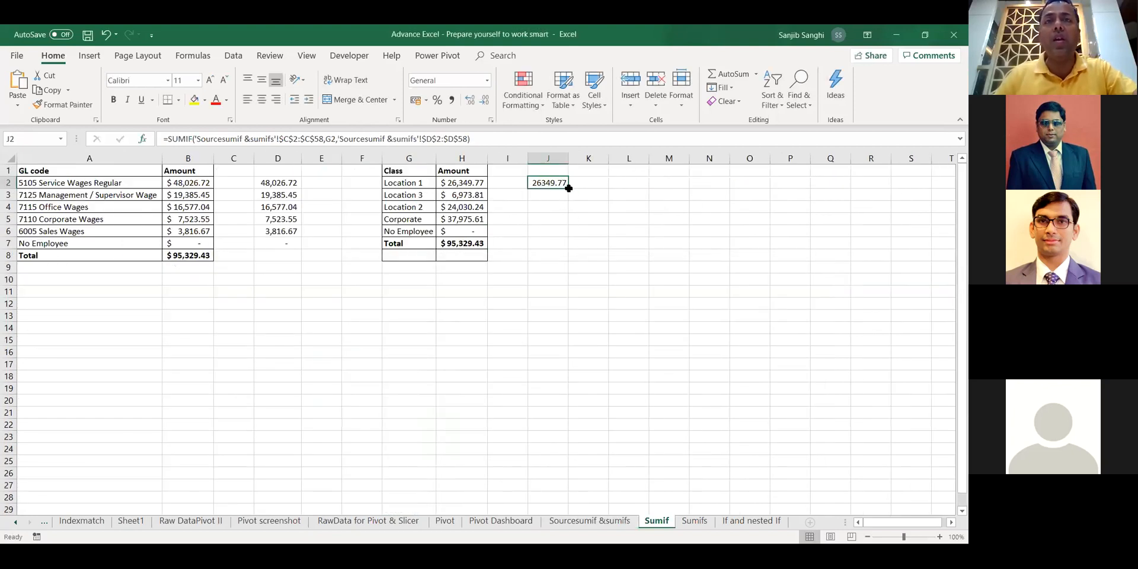
Copy the SUMIF formula from J2 down to J6 on the Sumif sheet and select the results J2:J6.
{"action": "left_click_drag", "start_coordinate": [564, 185], "coordinate": [558, 233]}
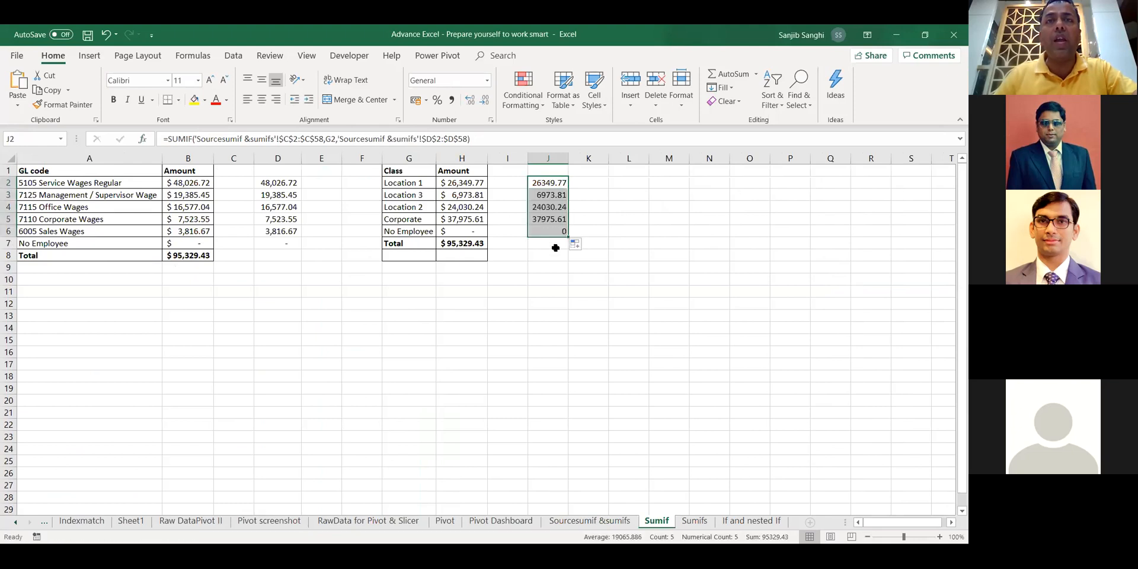
{"action": "left_click", "coordinate": [544, 254]}
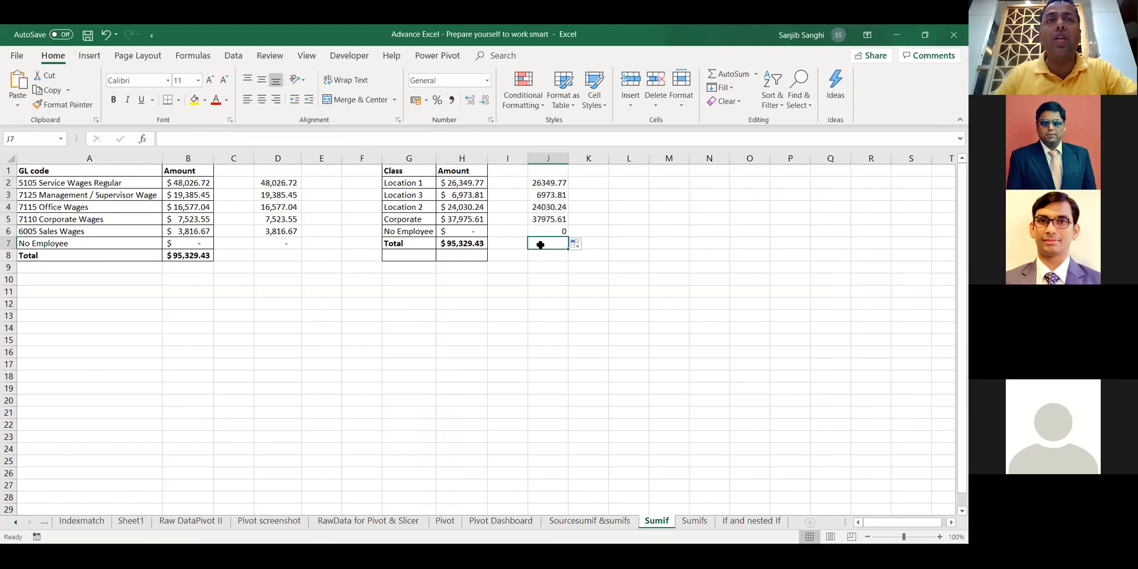
{"action": "left_click", "coordinate": [546, 185]}
{"action": "left_click_drag", "start_coordinate": [541, 219], "coordinate": [548, 233]}
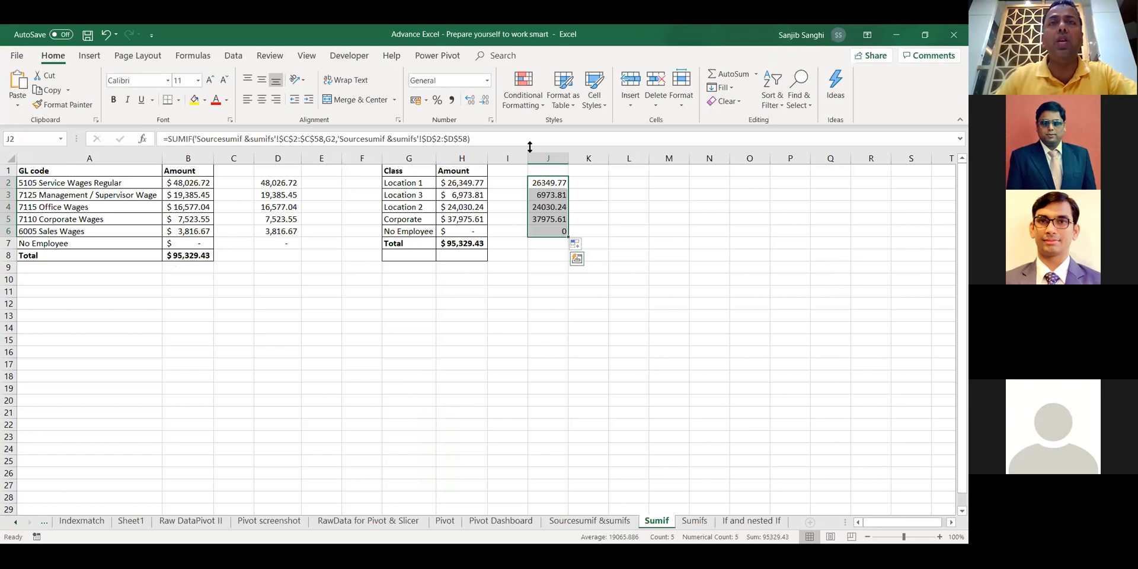
{"action": "key", "text": "alt+Tab"}
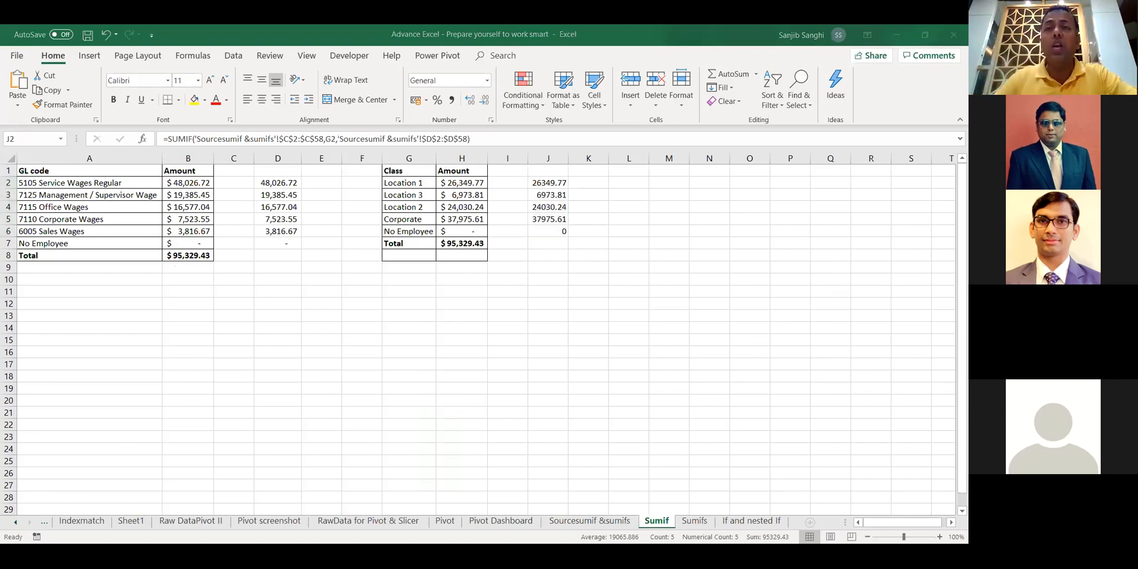
Open the Sumifs sheet and examine the journal entry and class criteria in the 5105 Service Wages Regular rows of the Payroll JE table.
{"action": "left_click", "coordinate": [701, 520]}
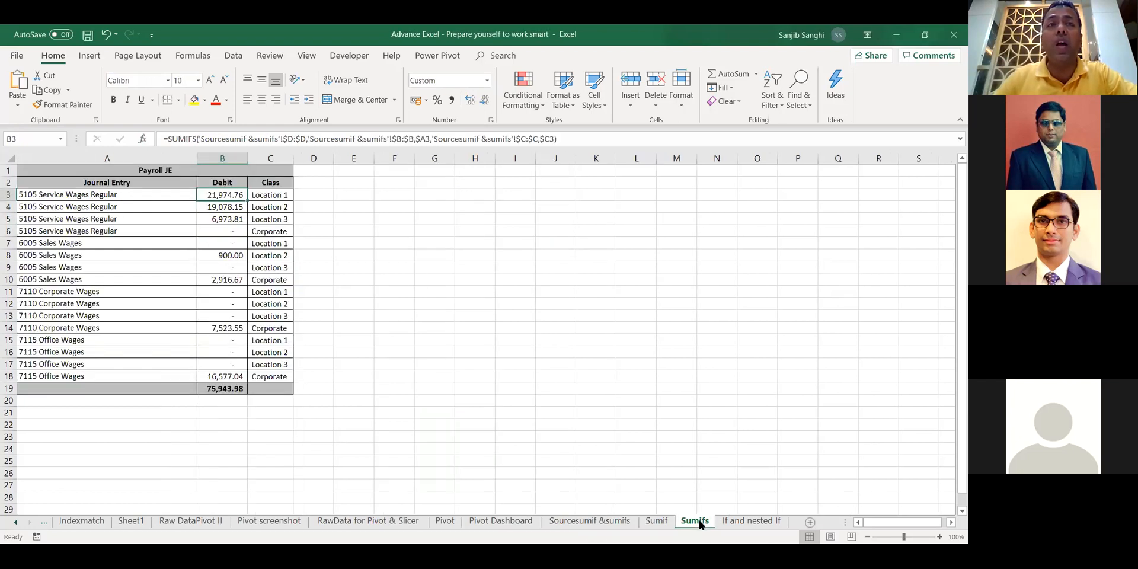
{"action": "left_click", "coordinate": [50, 196]}
{"action": "left_click", "coordinate": [271, 200]}
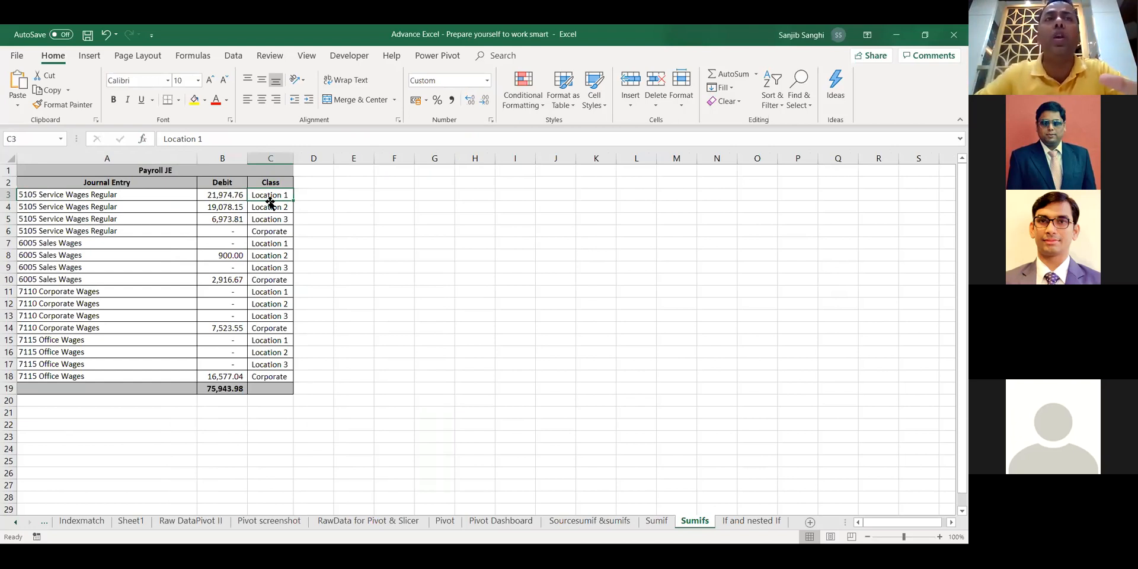
{"action": "left_click_drag", "start_coordinate": [63, 196], "coordinate": [288, 217]}
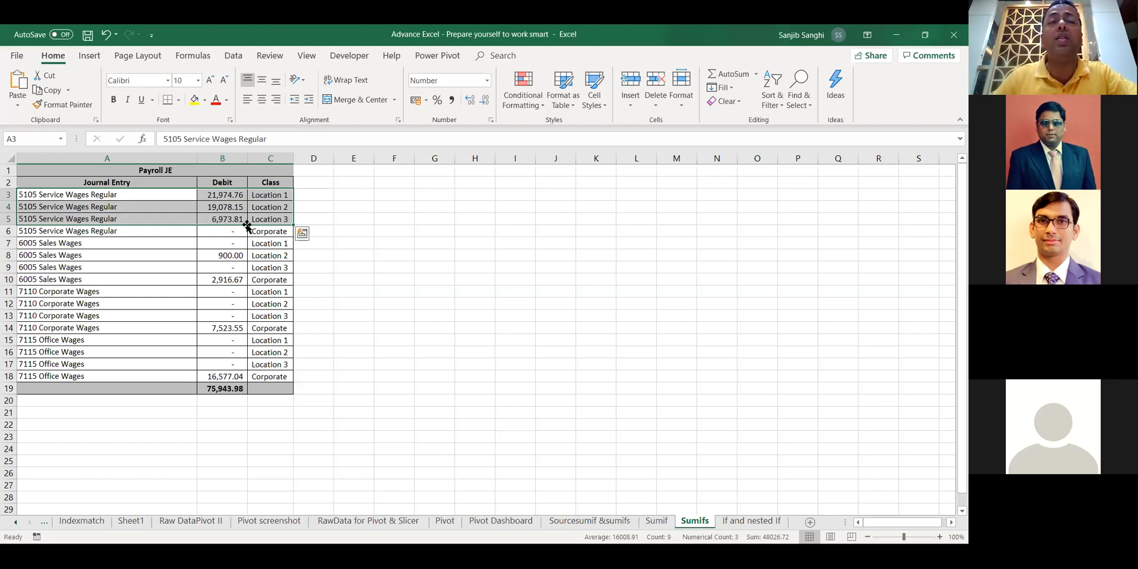
{"action": "left_click", "coordinate": [270, 198]}
{"action": "left_click", "coordinate": [93, 196]}
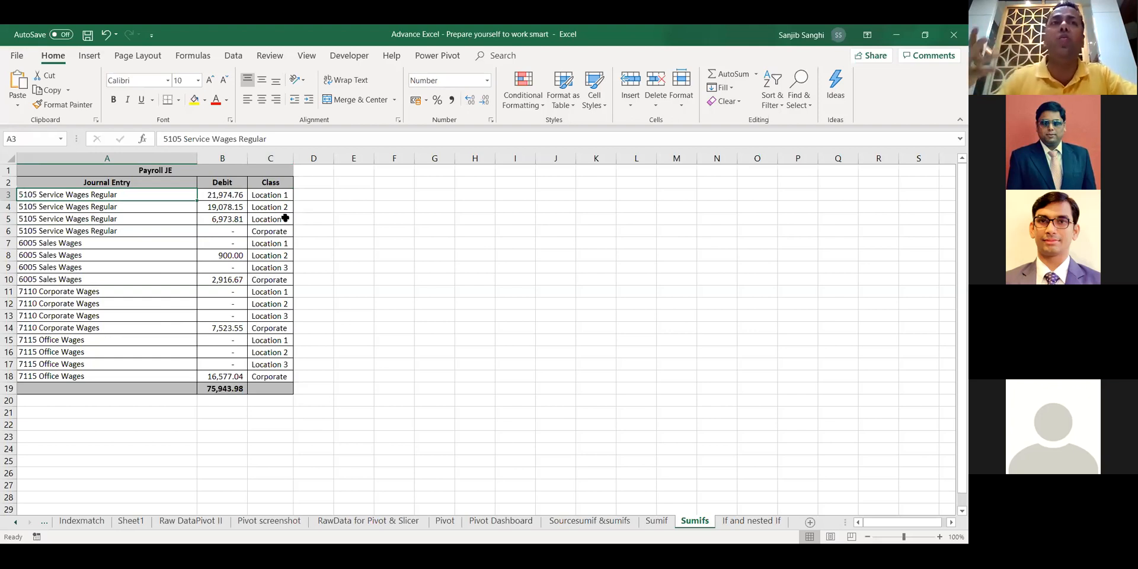
Start a SUMIFS formula in cell E3 beside the Payroll JE table and open its function arguments.
{"action": "left_click", "coordinate": [351, 195]}
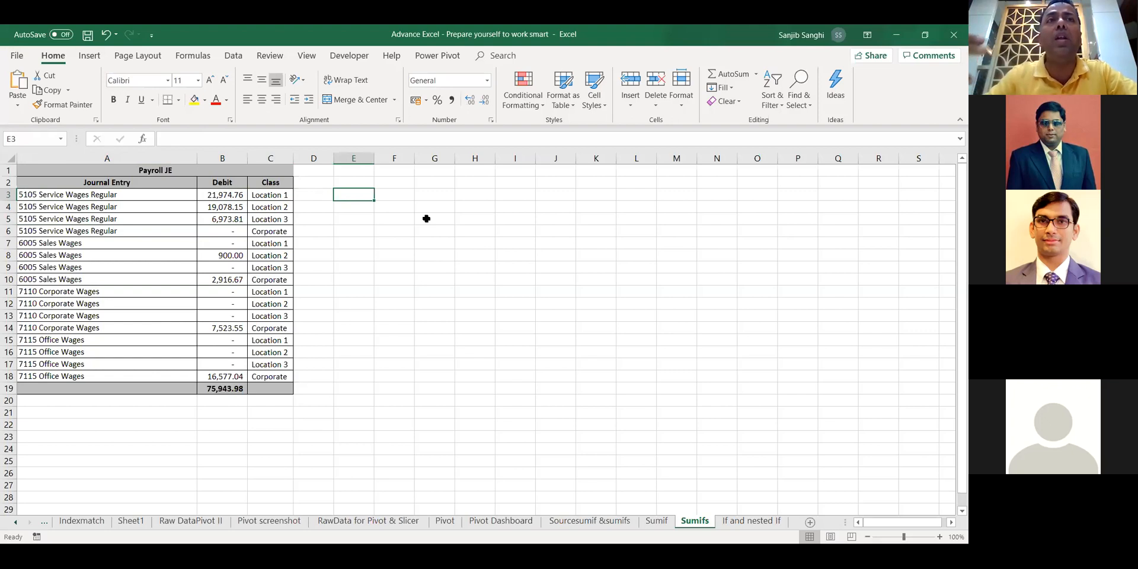
{"action": "type", "text": "="}
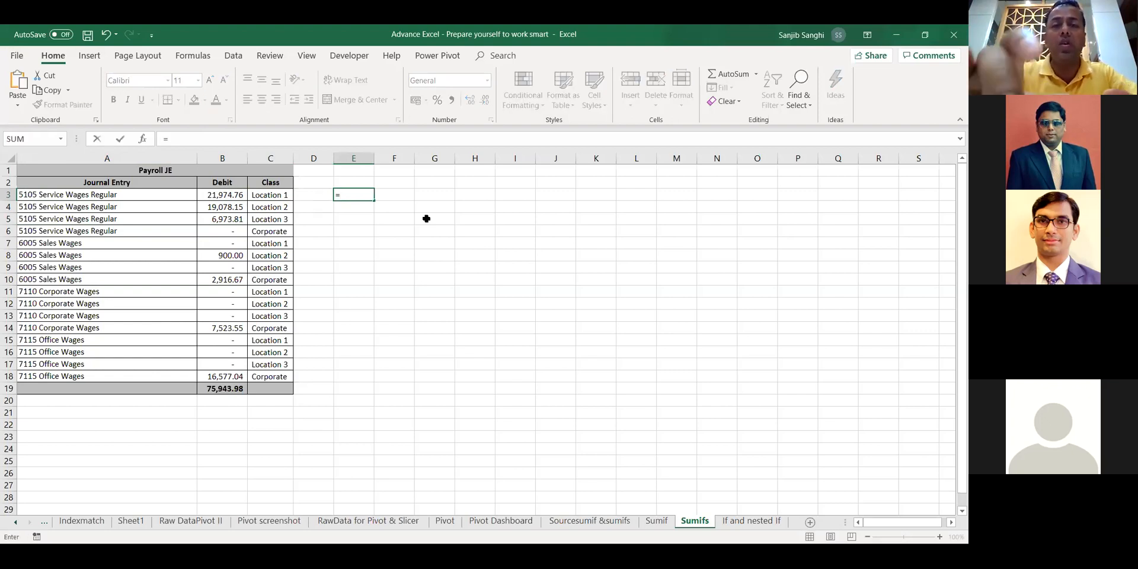
{"action": "type", "text": "sumif"}
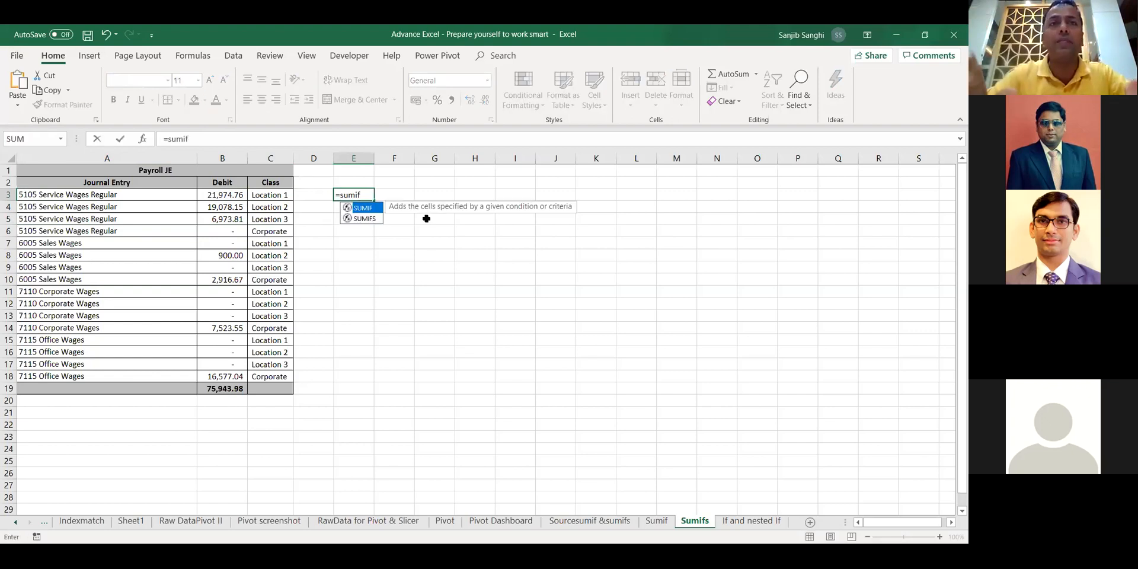
{"action": "type", "text": "s"}
{"action": "key", "text": "Tab"}
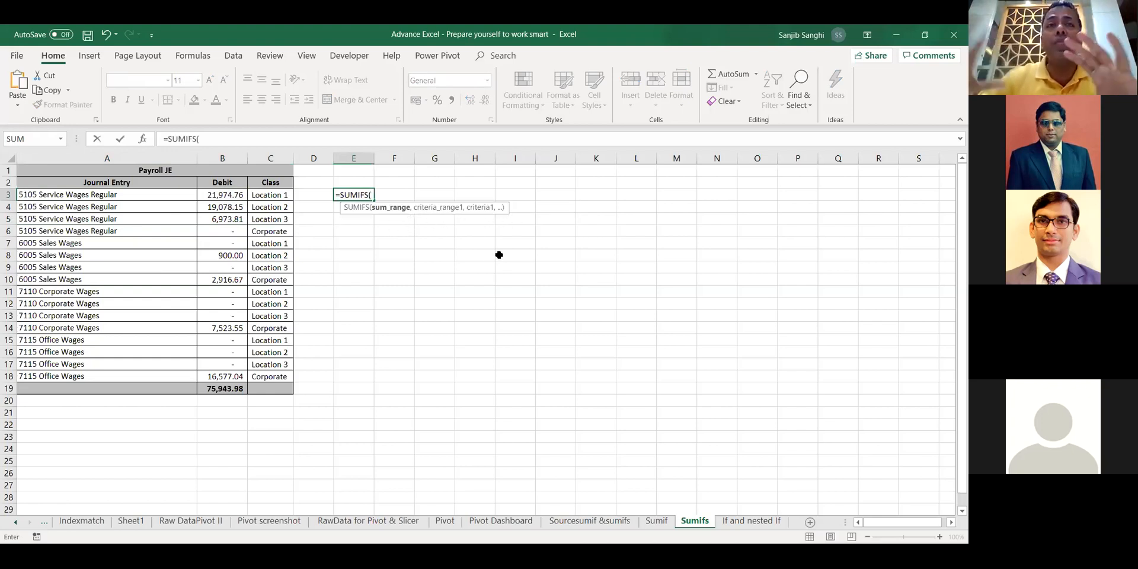
{"action": "left_click", "coordinate": [143, 139]}
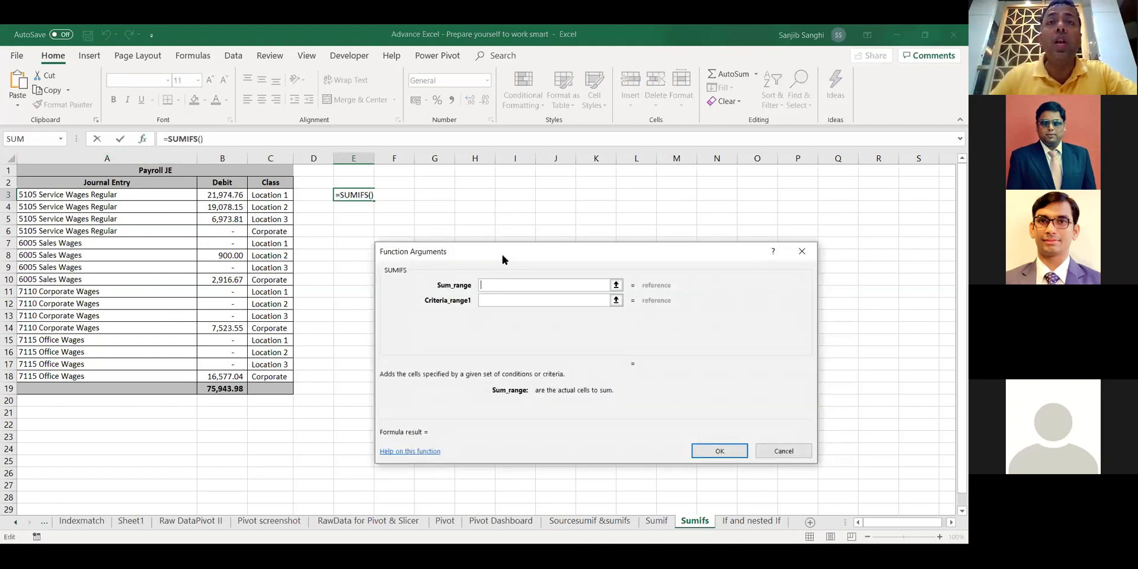
{"action": "left_click_drag", "start_coordinate": [504, 253], "coordinate": [522, 225]}
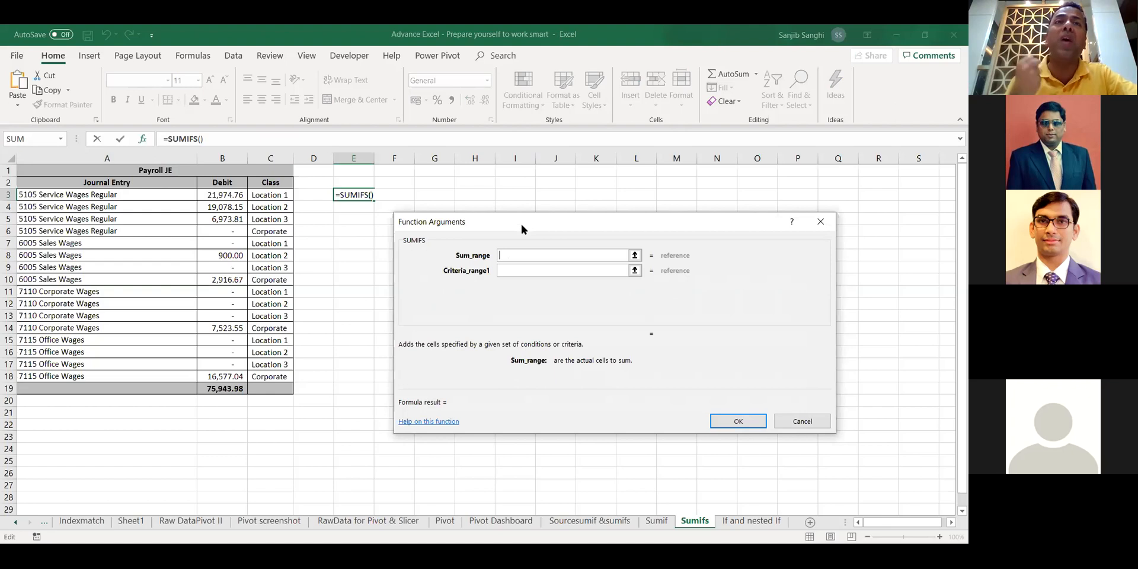
Set the SUMIFS sum range to the amount cells D2:D58 on the Sourcesumif &sumifs sheet.
{"action": "left_click", "coordinate": [635, 255]}
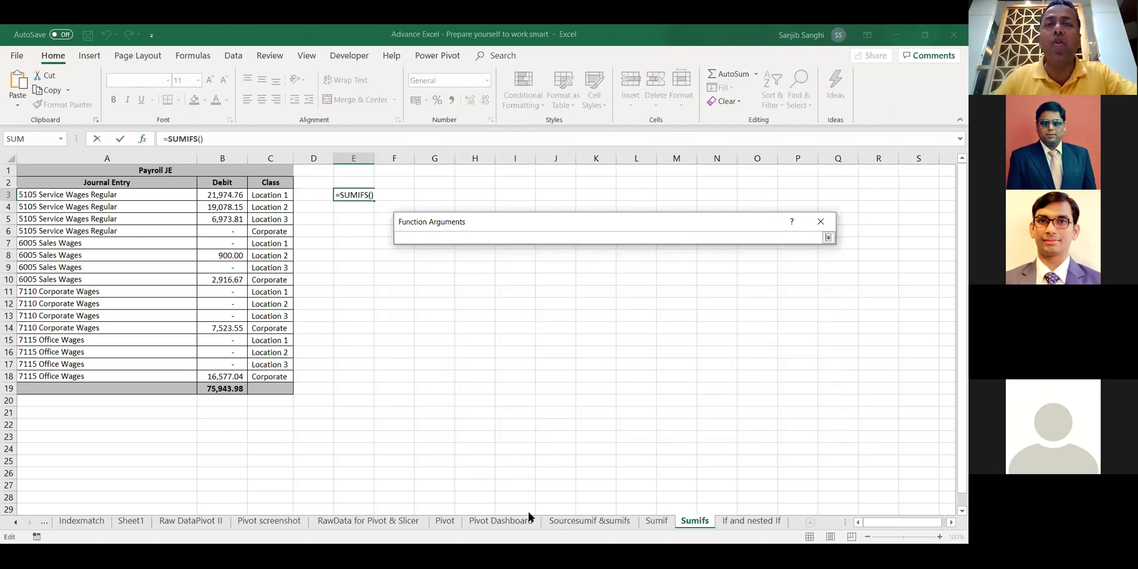
{"action": "left_click", "coordinate": [610, 521]}
{"action": "left_click", "coordinate": [390, 300]}
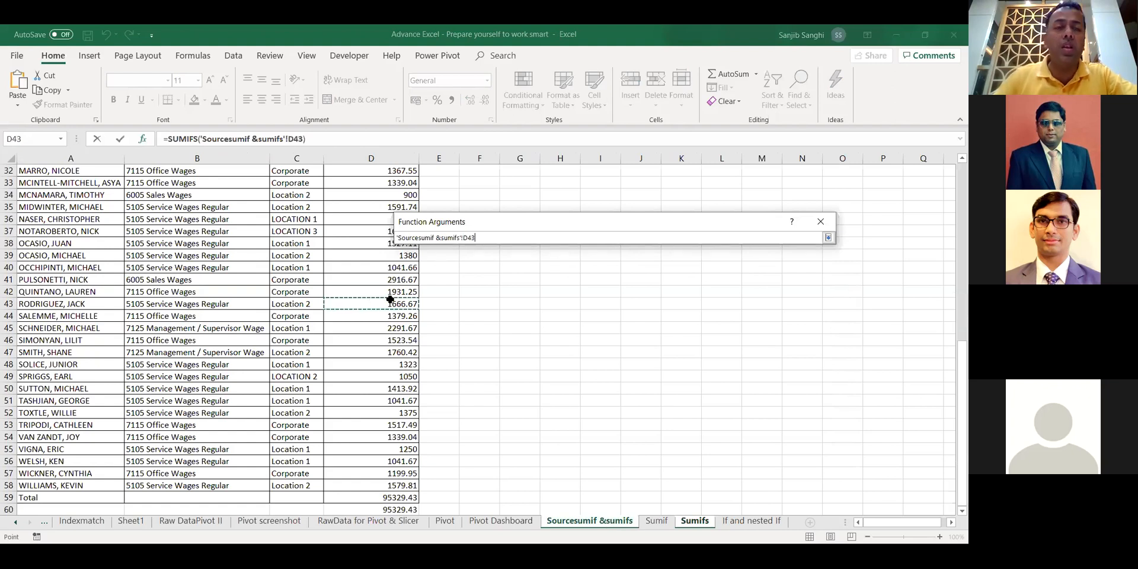
{"action": "key", "text": "ctrl+Up"}
{"action": "key", "text": "Down"}
{"action": "key", "text": "ctrl+shift+Down"}
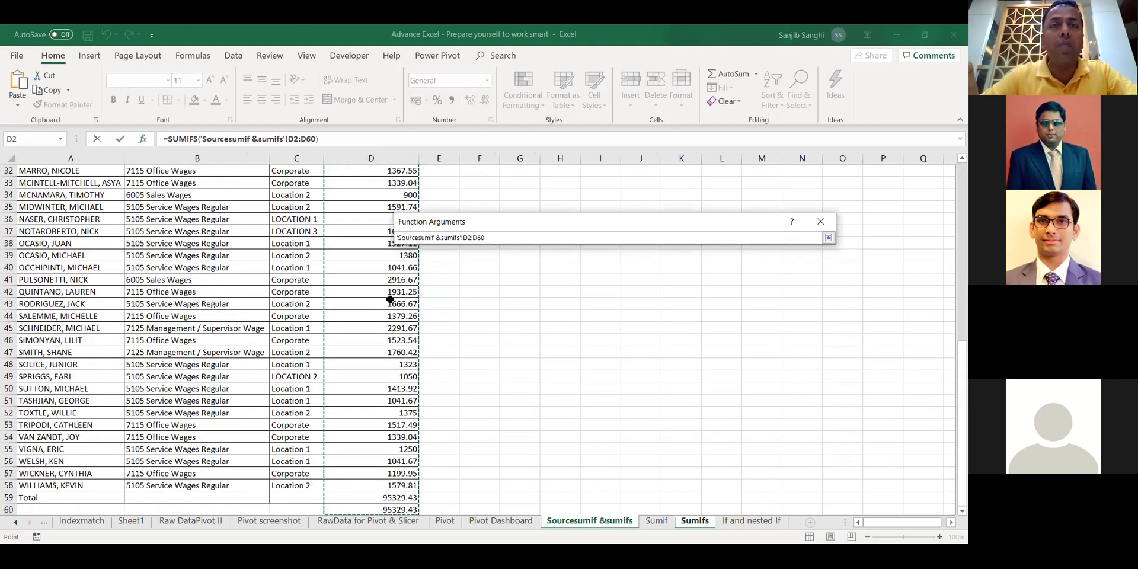
{"action": "key", "text": "shift+Up"}
{"action": "key", "text": "shift+Up"}
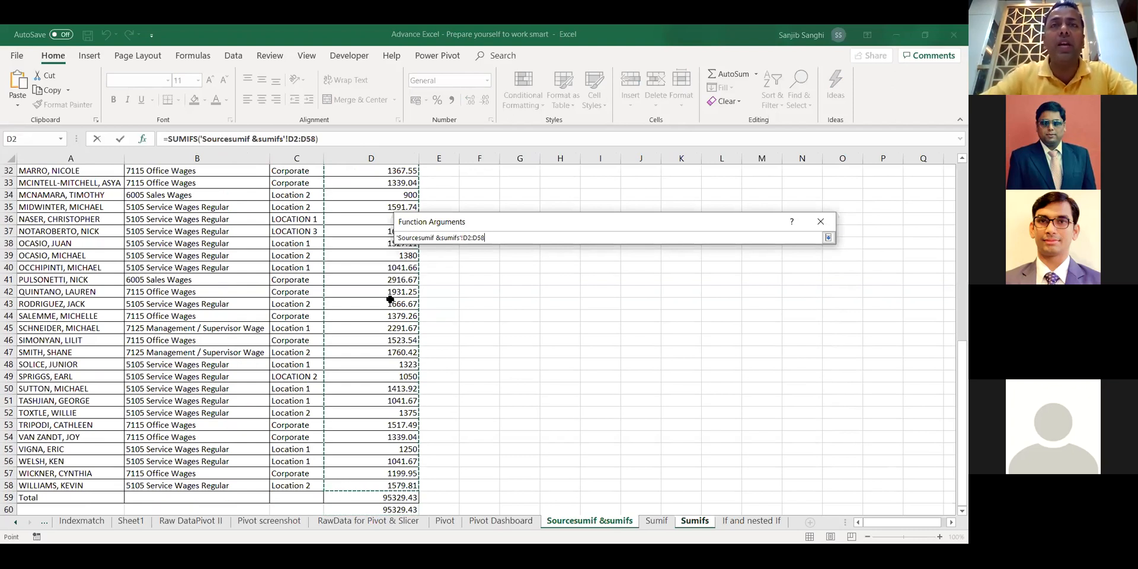
{"action": "key", "text": "Return"}
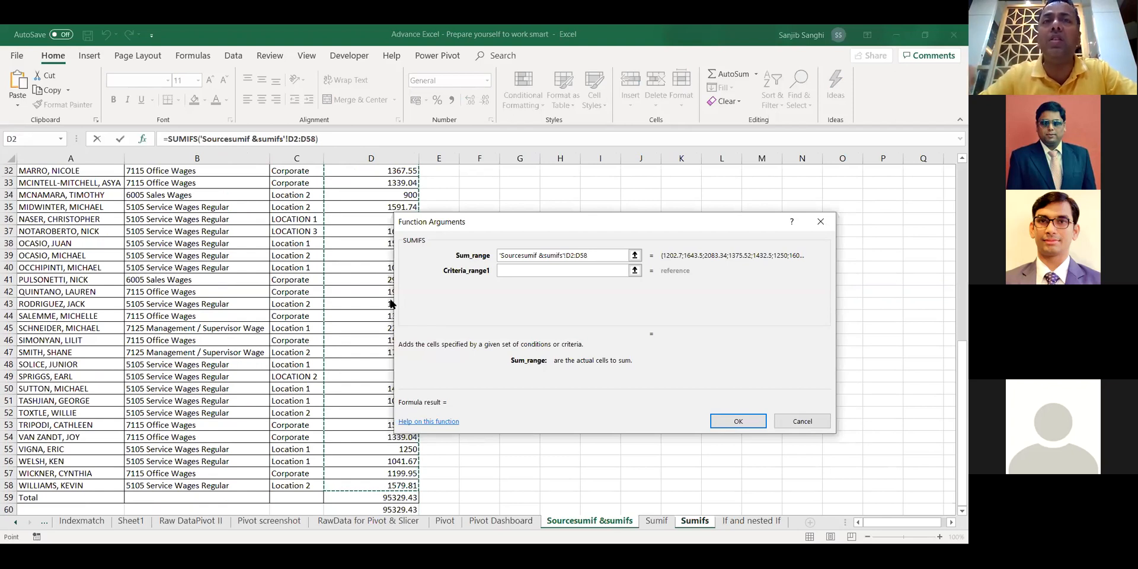
Set the first SUMIFS criteria range to the GL code cells $B$2:$B$58 on the Sourcesumif &sumifs sheet as an absolute reference.
{"action": "left_click", "coordinate": [533, 270]}
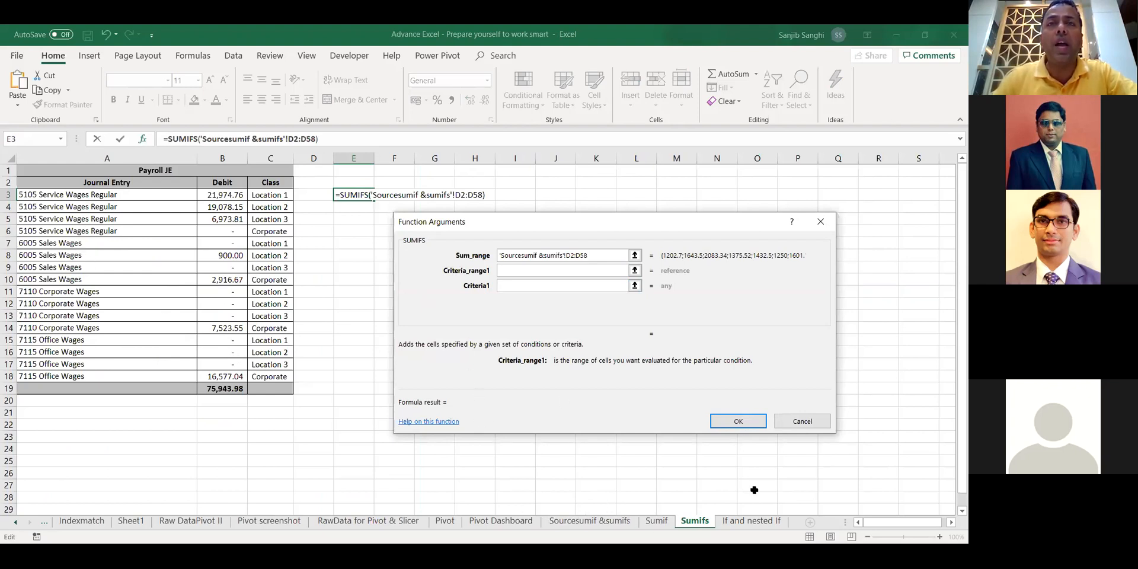
{"action": "left_click", "coordinate": [635, 270]}
{"action": "left_click", "coordinate": [593, 520]}
{"action": "left_click", "coordinate": [166, 244]}
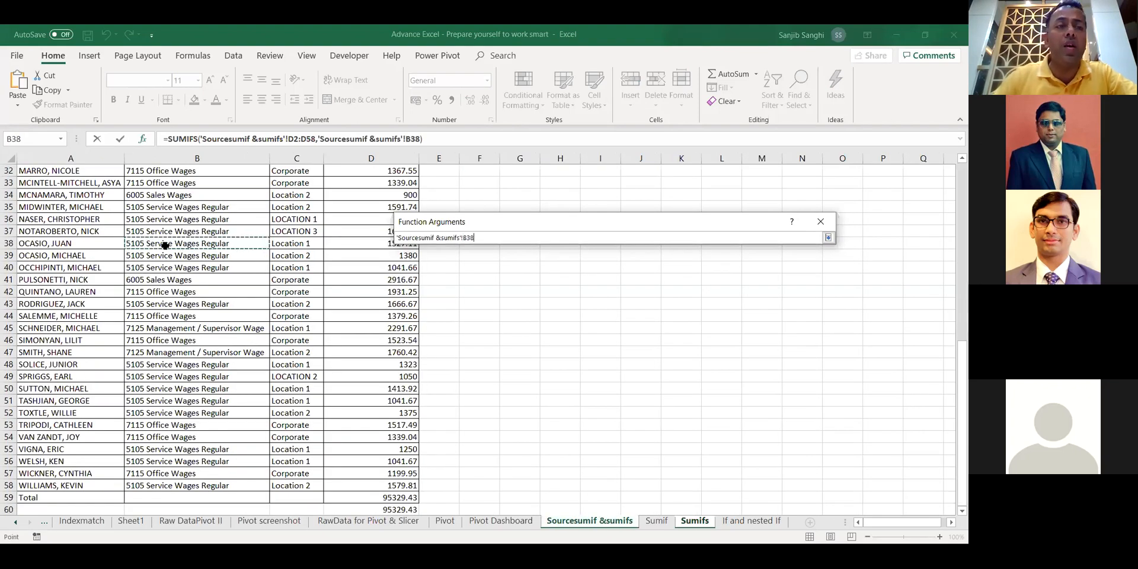
{"action": "key", "text": "ctrl+Up"}
{"action": "key", "text": "Down"}
{"action": "key", "text": "ctrl+shift+Down"}
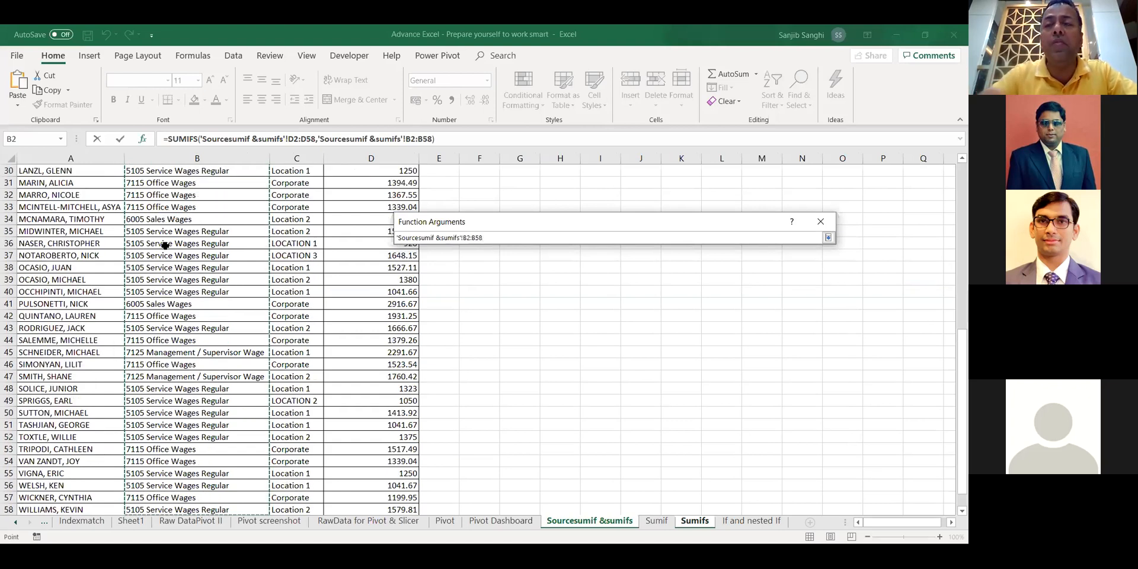
{"action": "key", "text": "Return"}
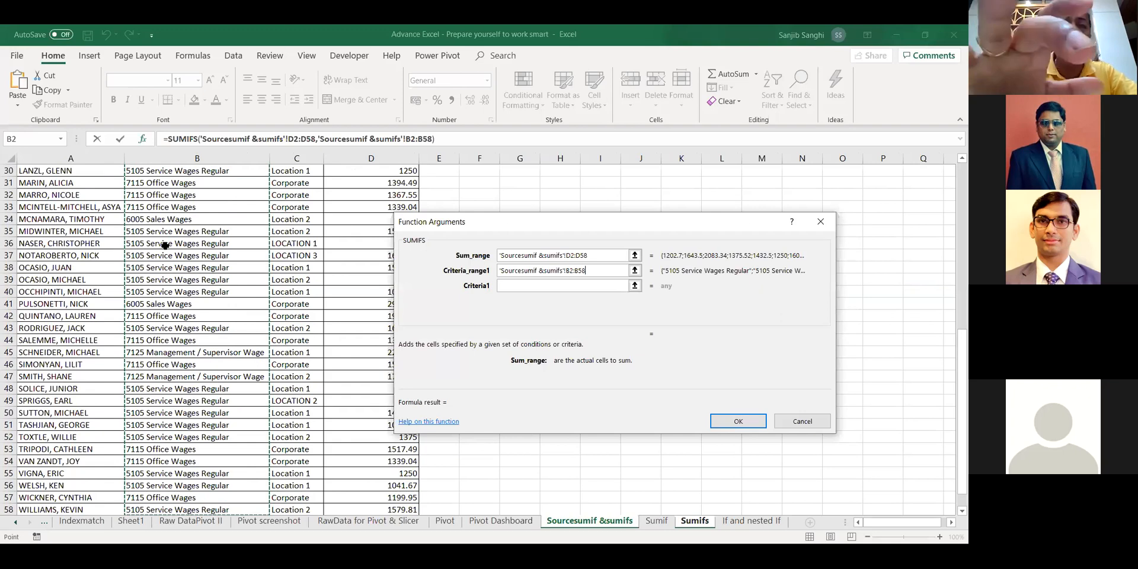
{"action": "key", "text": "F4"}
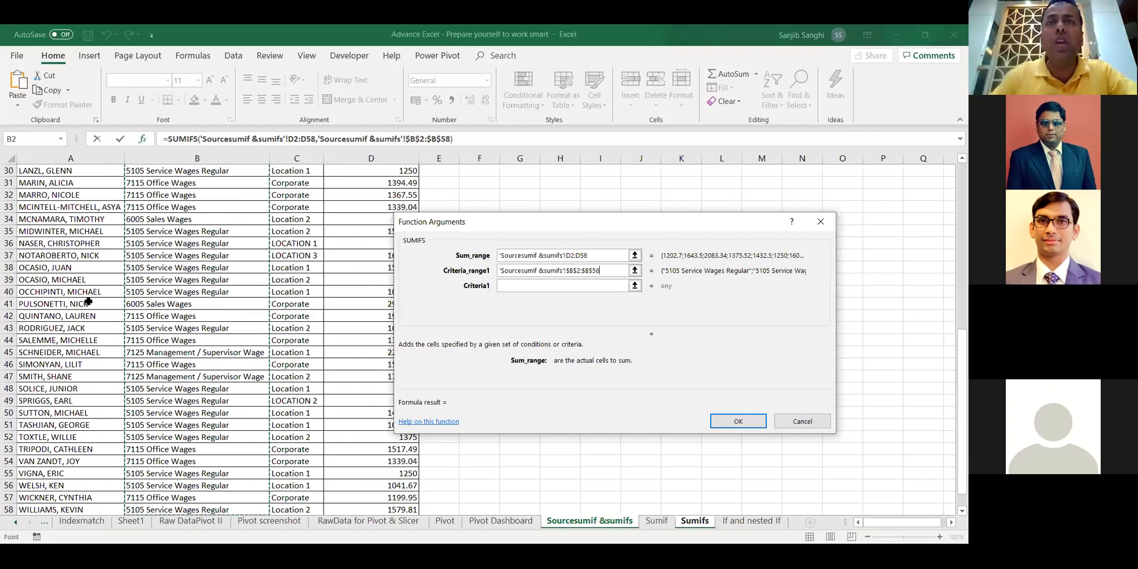
Make the end of the SUMIFS sum range absolute as D2:$D$58 and set the first criterion to cell A3.
{"action": "left_click", "coordinate": [596, 255]}
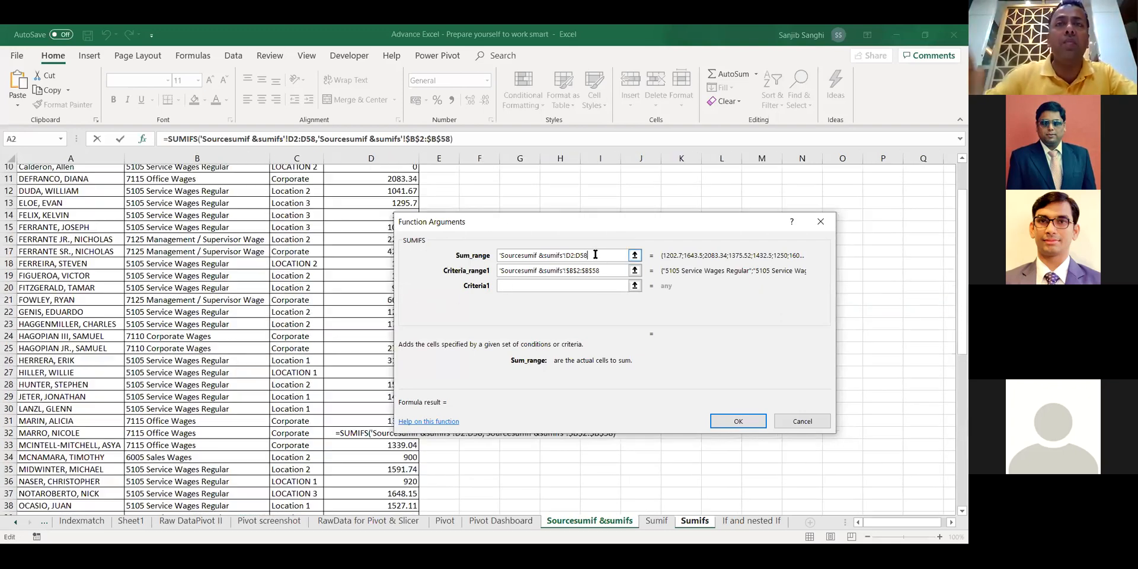
{"action": "key", "text": "F4"}
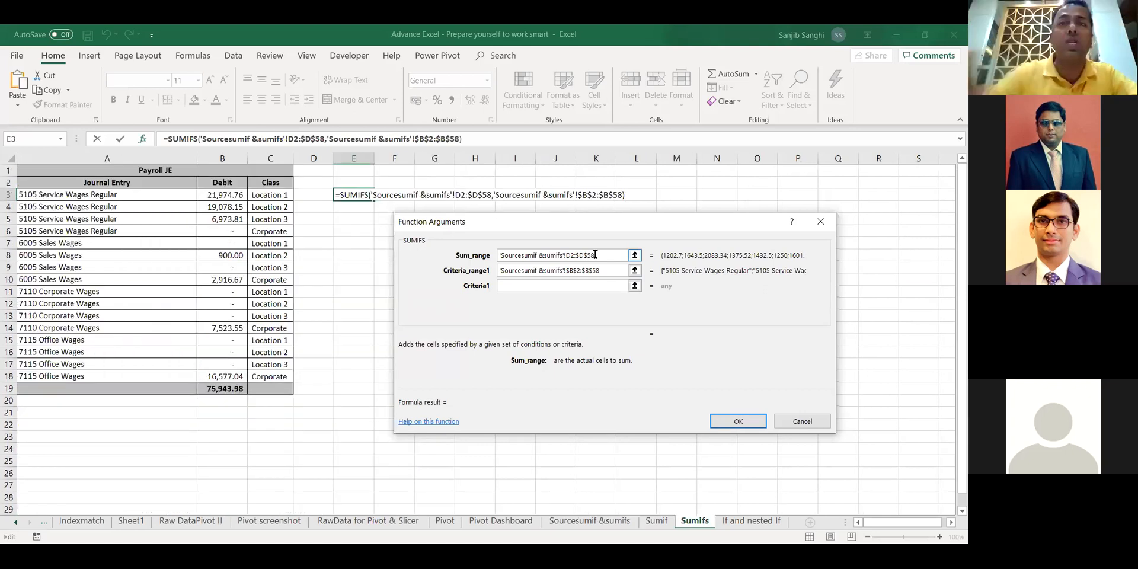
{"action": "left_click", "coordinate": [545, 286]}
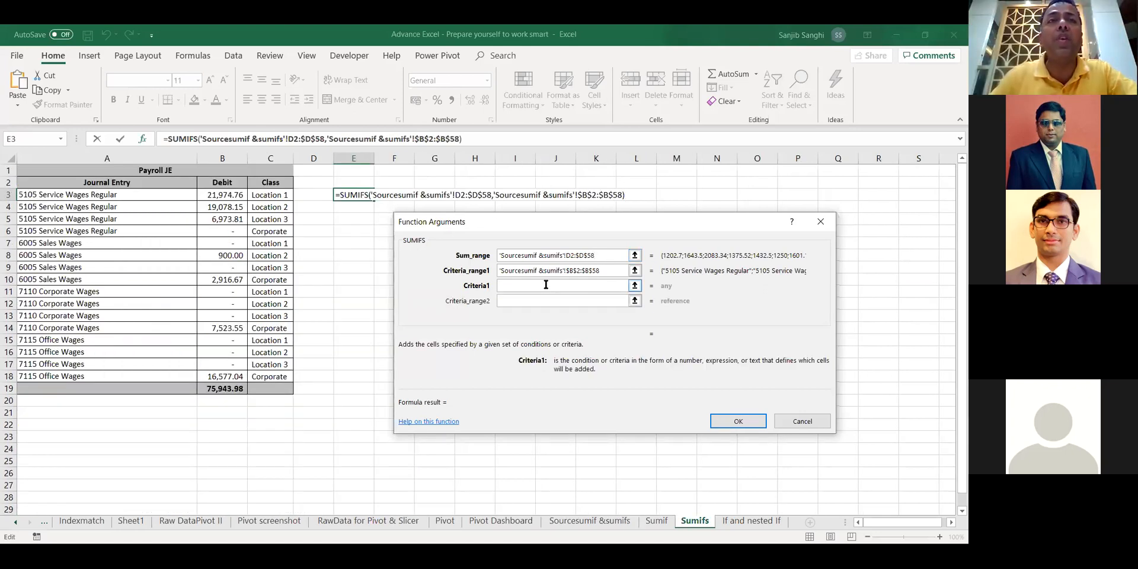
{"action": "left_click", "coordinate": [82, 196]}
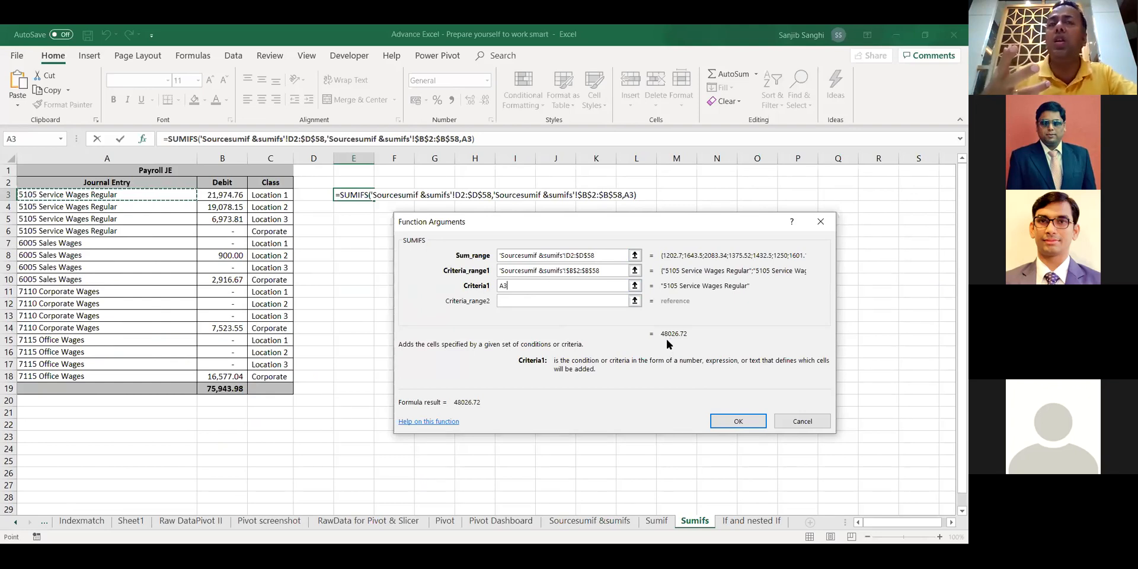
{"action": "key", "text": "Tab"}
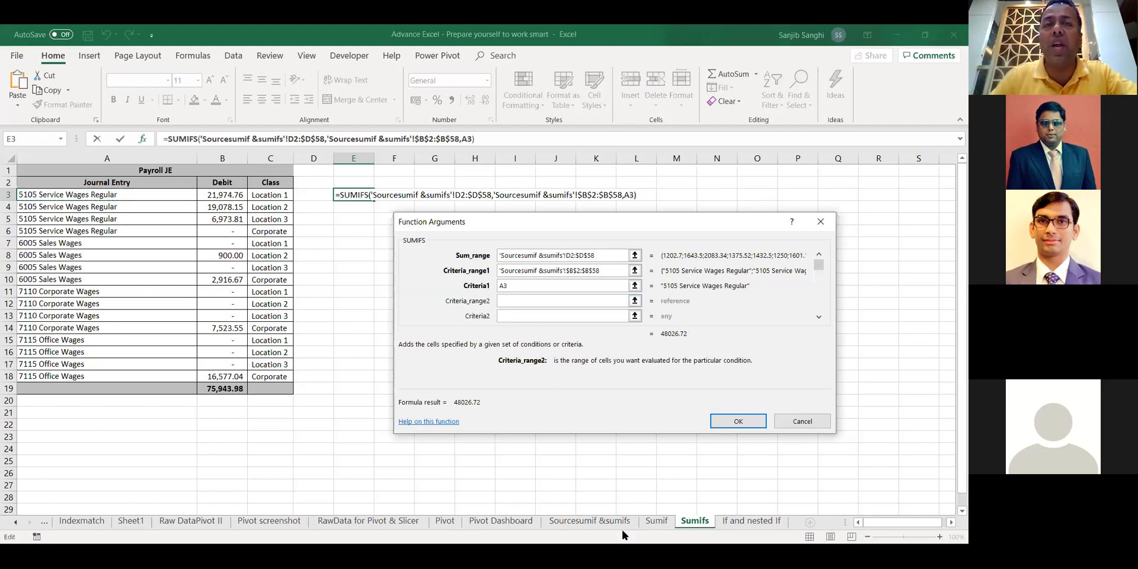
Set the second SUMIFS criteria range to the location cells $C$2:$C$58 on the Sourcesumif &sumifs sheet as an absolute reference.
{"action": "left_click", "coordinate": [634, 302]}
{"action": "left_click", "coordinate": [570, 520]}
{"action": "left_click", "coordinate": [282, 221]}
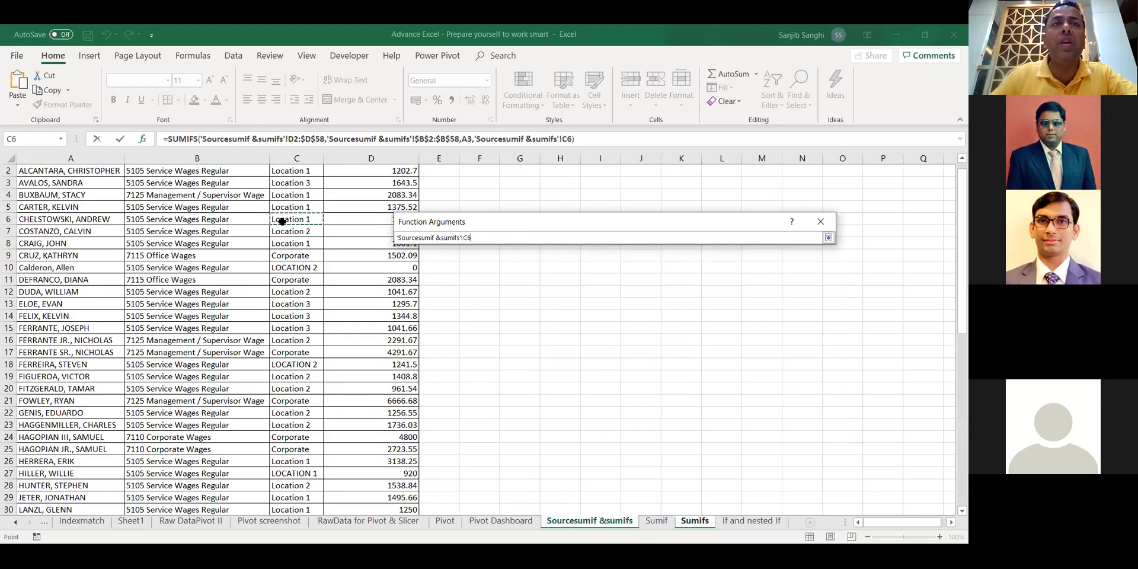
{"action": "key", "text": "ctrl+Up"}
{"action": "key", "text": "Down"}
{"action": "key", "text": "ctrl+shift+Down"}
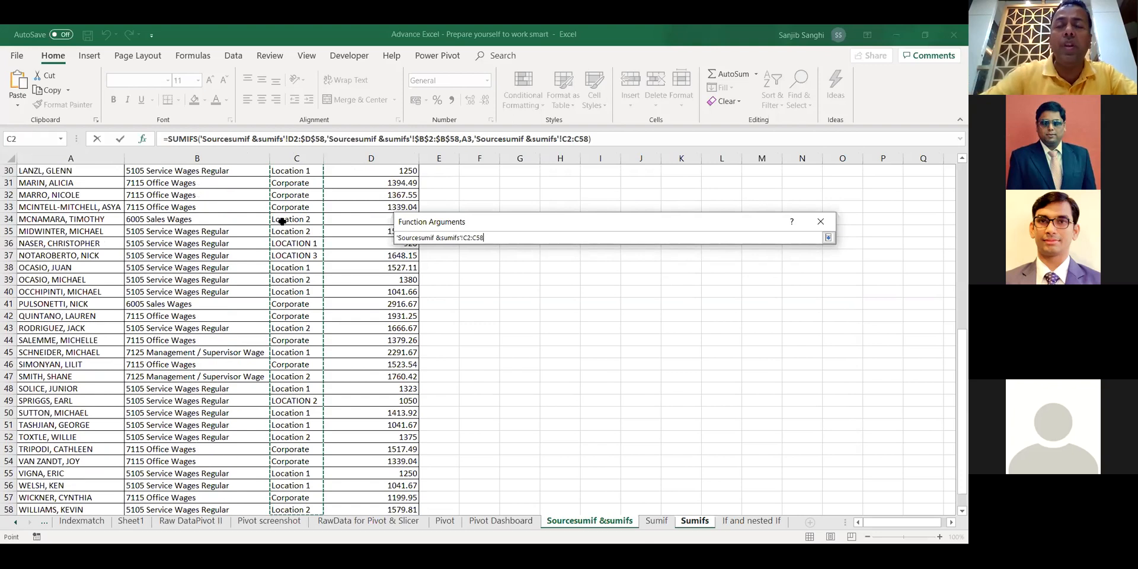
{"action": "key", "text": "Return"}
{"action": "key", "text": "F4"}
Set the second SUMIFS criterion to class cell C3 and enter the formula in E3.
{"action": "left_click", "coordinate": [526, 315]}
{"action": "left_click", "coordinate": [272, 195]}
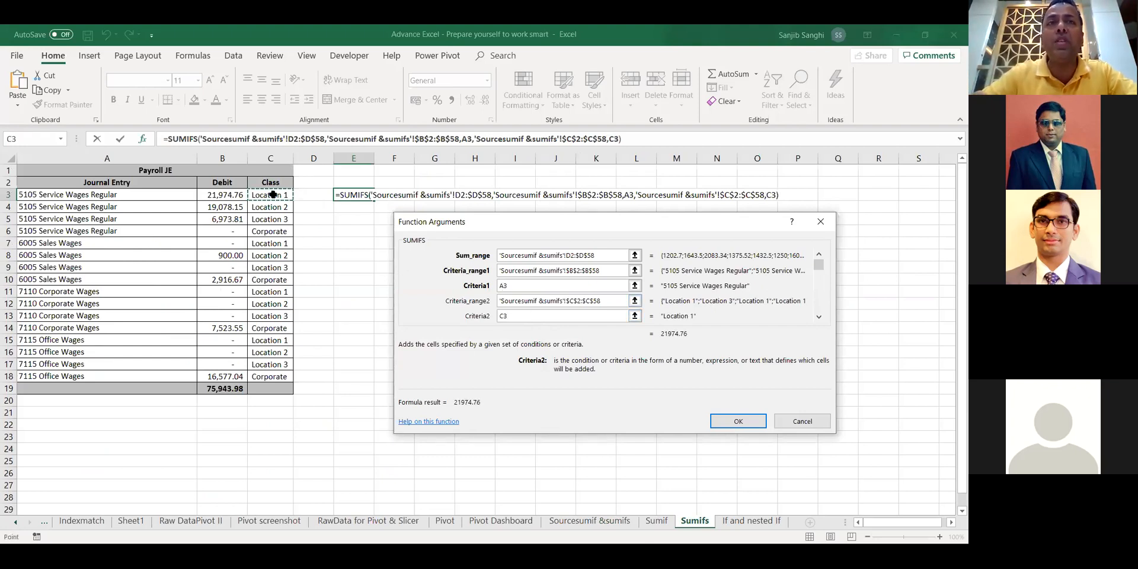
{"action": "key", "text": "Return"}
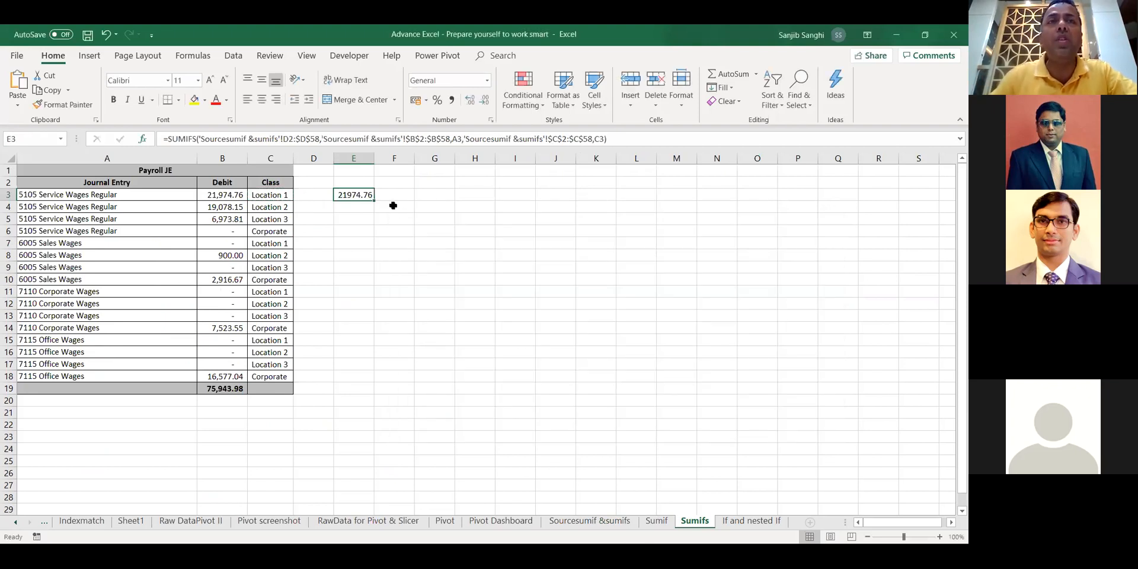
Try to fill the SUMIFS formula from E3 down to E18, and clear the cells below E3.
{"action": "left_click_drag", "start_coordinate": [373, 200], "coordinate": [343, 385]}
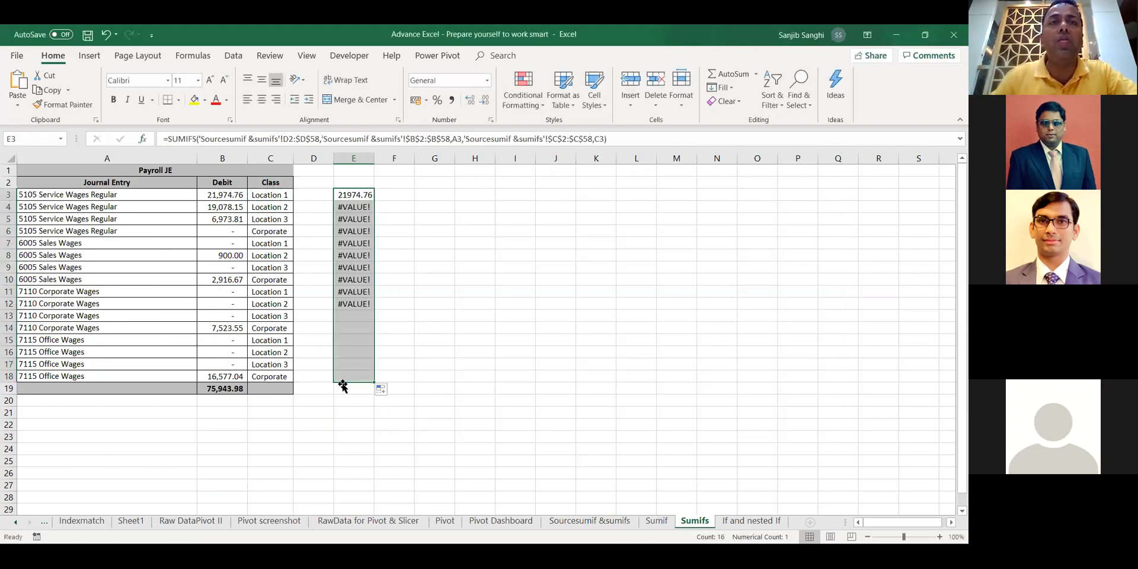
{"action": "left_click", "coordinate": [361, 195]}
{"action": "left_click_drag", "start_coordinate": [354, 208], "coordinate": [347, 386]}
{"action": "key", "text": "Delete"}
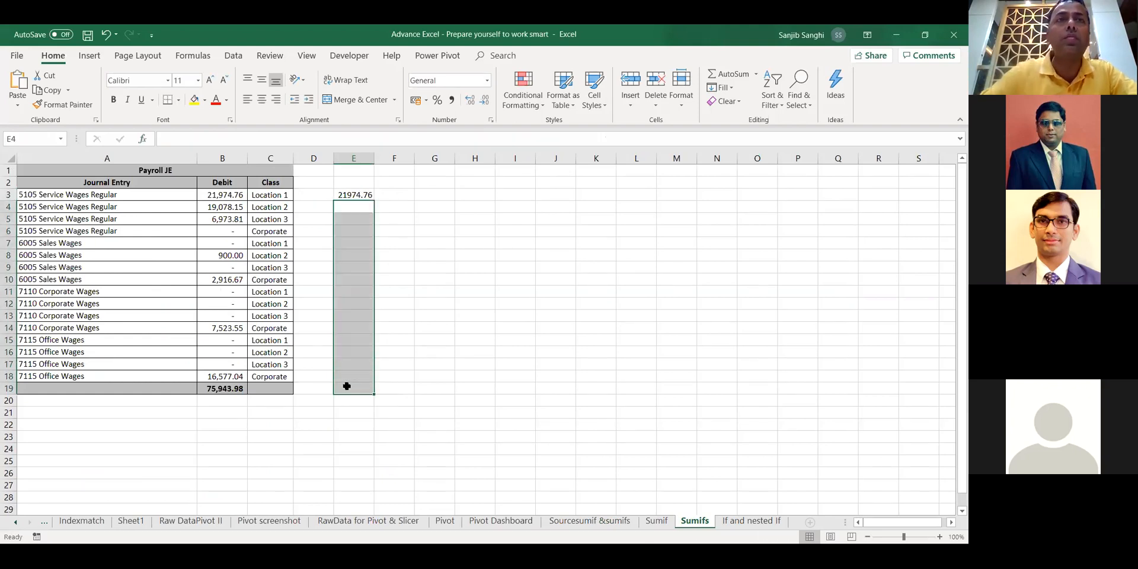
Review the ranges and criteria in the function arguments of the SUMIFS formula in E3.
{"action": "left_click", "coordinate": [364, 194]}
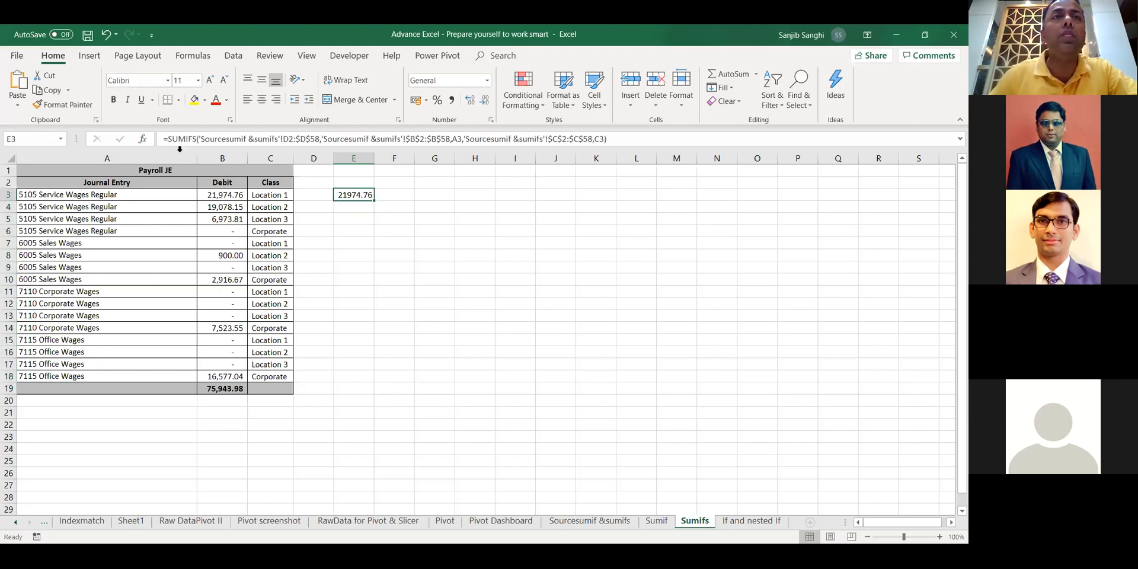
{"action": "left_click", "coordinate": [143, 139]}
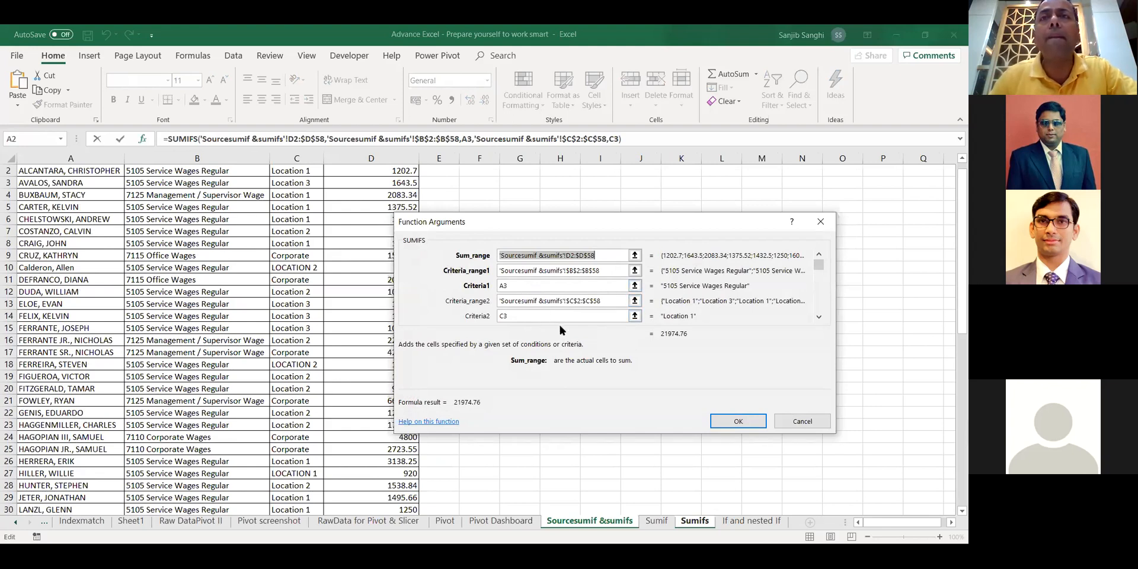
{"action": "left_click", "coordinate": [739, 423]}
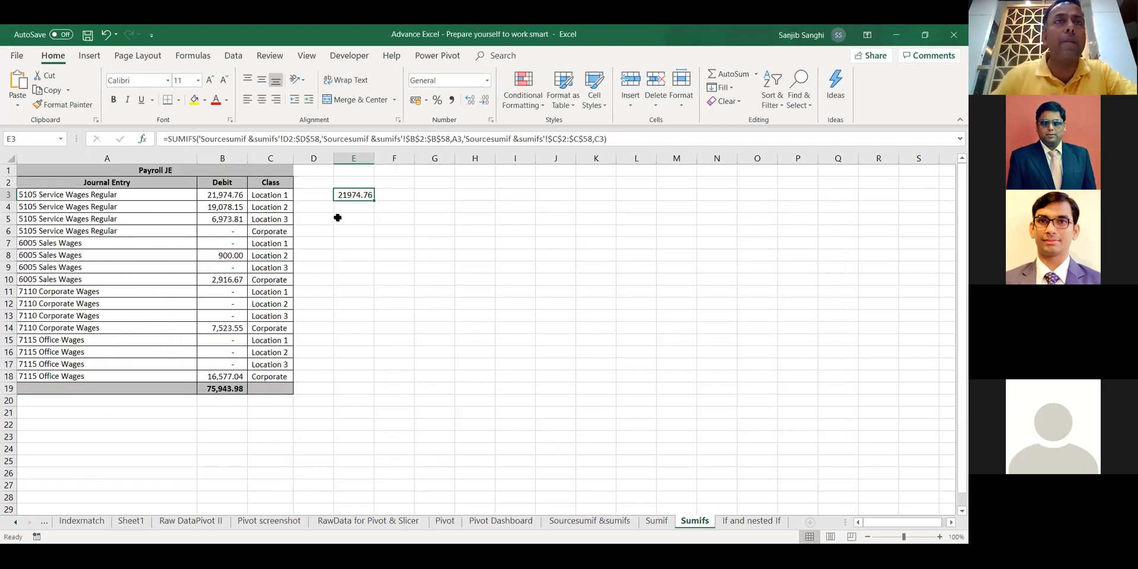
Copy the SUMIFS formula from E3 and paste it into E4:E18.
{"action": "key", "text": "ctrl+c"}
{"action": "left_click_drag", "start_coordinate": [353, 208], "coordinate": [355, 265]}
{"action": "left_click_drag", "start_coordinate": [341, 351], "coordinate": [341, 377]}
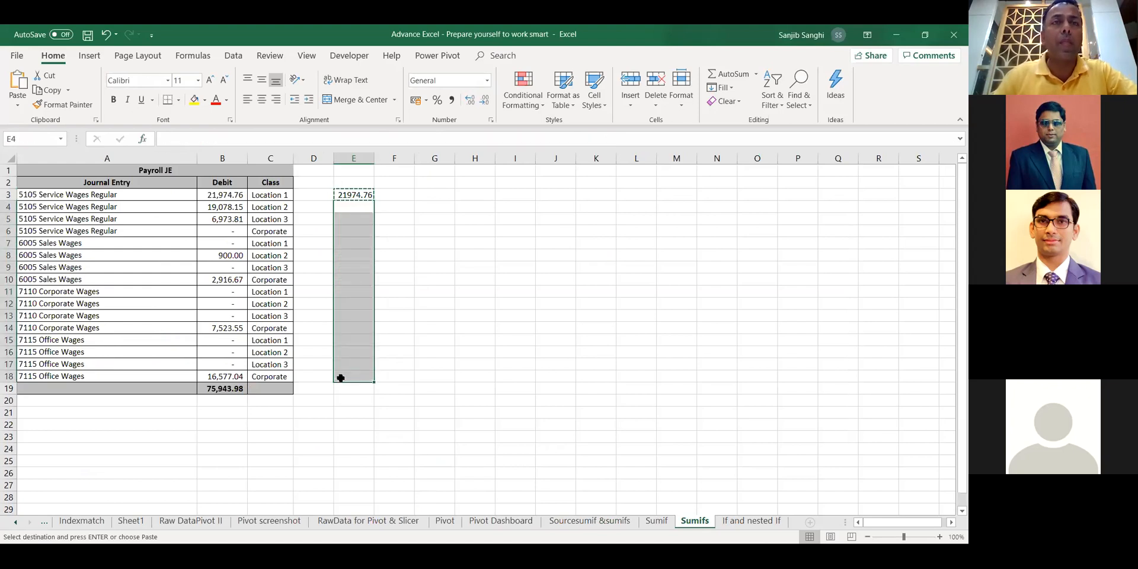
{"action": "key", "text": "ctrl+v"}
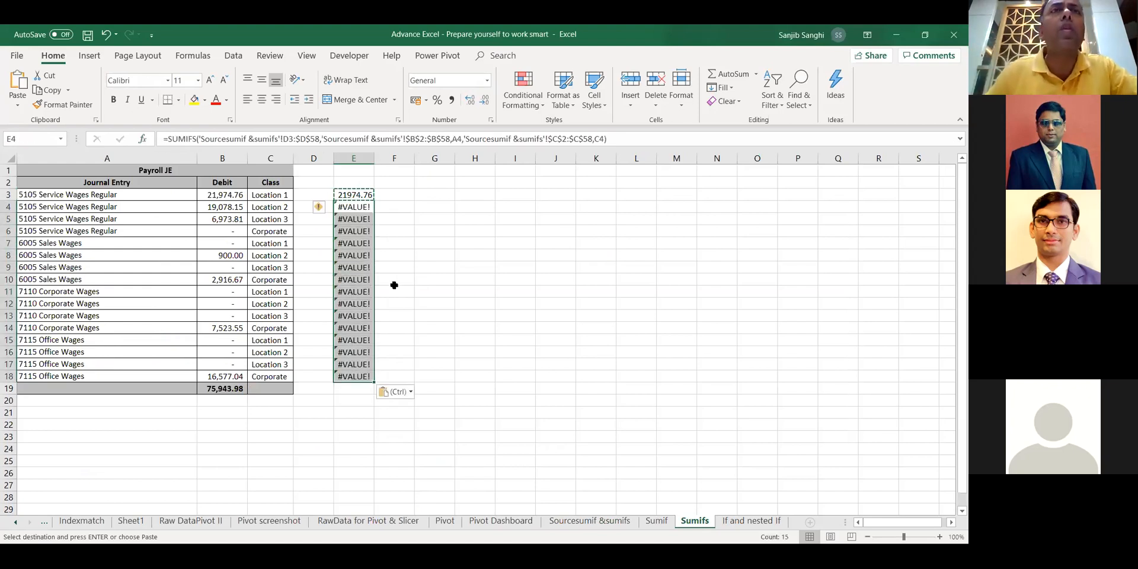
Inspect the function arguments of the pasted SUMIFS formula in E4, checking the sum range reference.
{"action": "left_click", "coordinate": [355, 207]}
{"action": "double_click", "coordinate": [354, 207]}
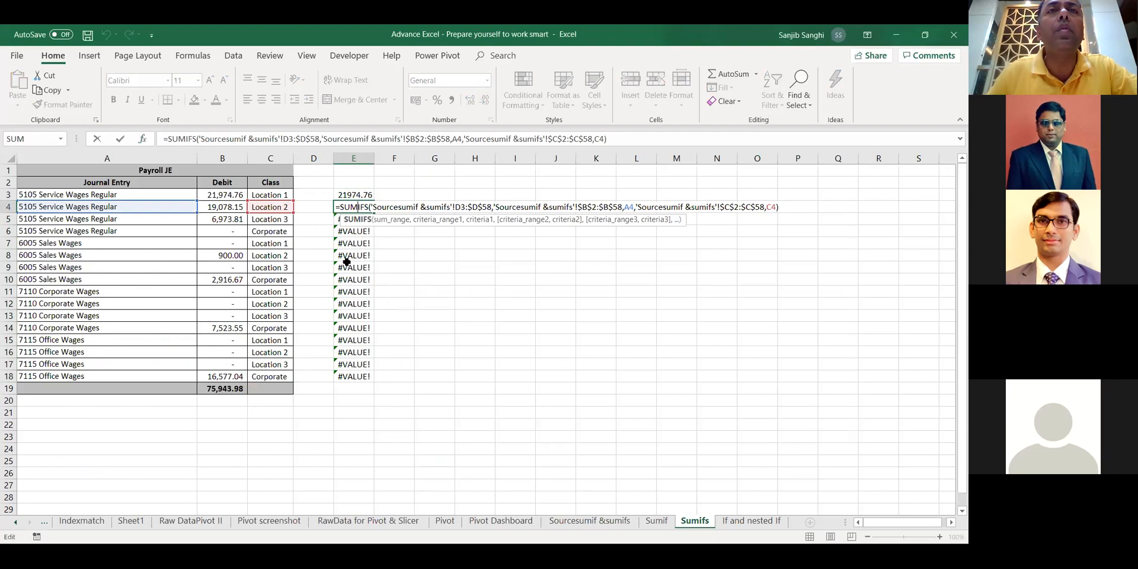
{"action": "left_click", "coordinate": [142, 140]}
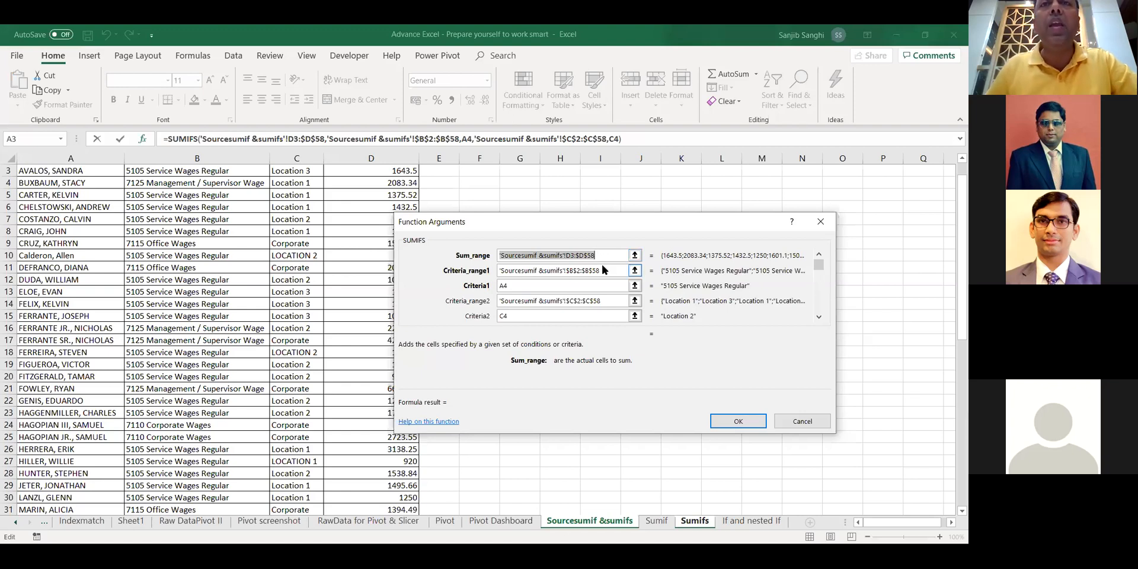
{"action": "key", "text": "Escape"}
Clear the pasted SUMIFS formulas below E3, covering E4:E19.
{"action": "left_click", "coordinate": [359, 194]}
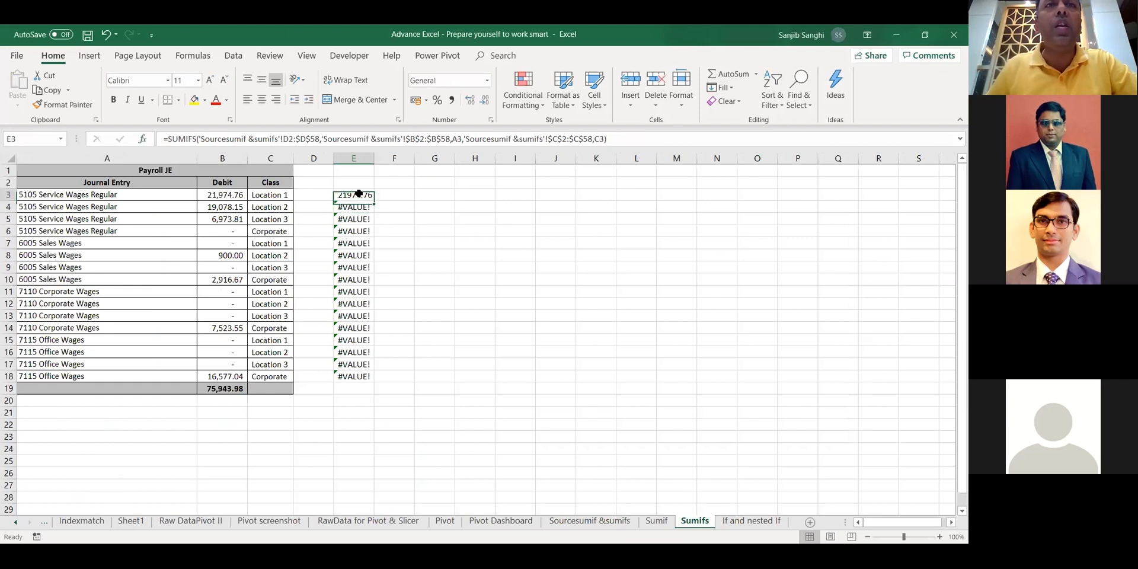
{"action": "left_click", "coordinate": [352, 206]}
{"action": "left_click_drag", "start_coordinate": [353, 206], "coordinate": [373, 389]}
{"action": "key", "text": "Delete"}
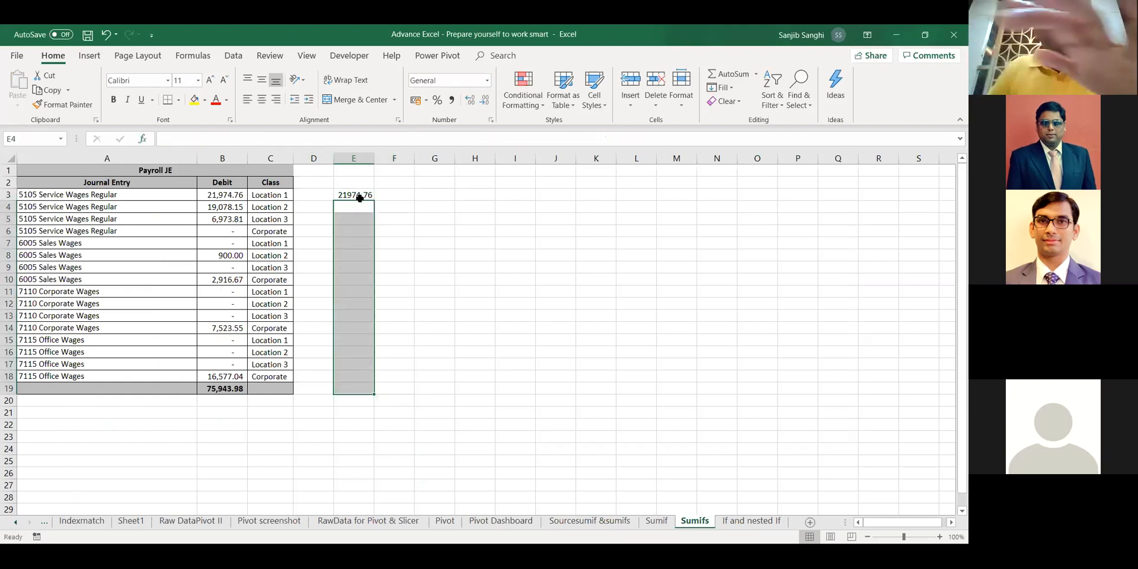
Edit the SUMIFS formula in E3 so the sum range is fully absolute as $D$2:$D$58.
{"action": "left_click", "coordinate": [356, 195]}
{"action": "left_click", "coordinate": [143, 142]}
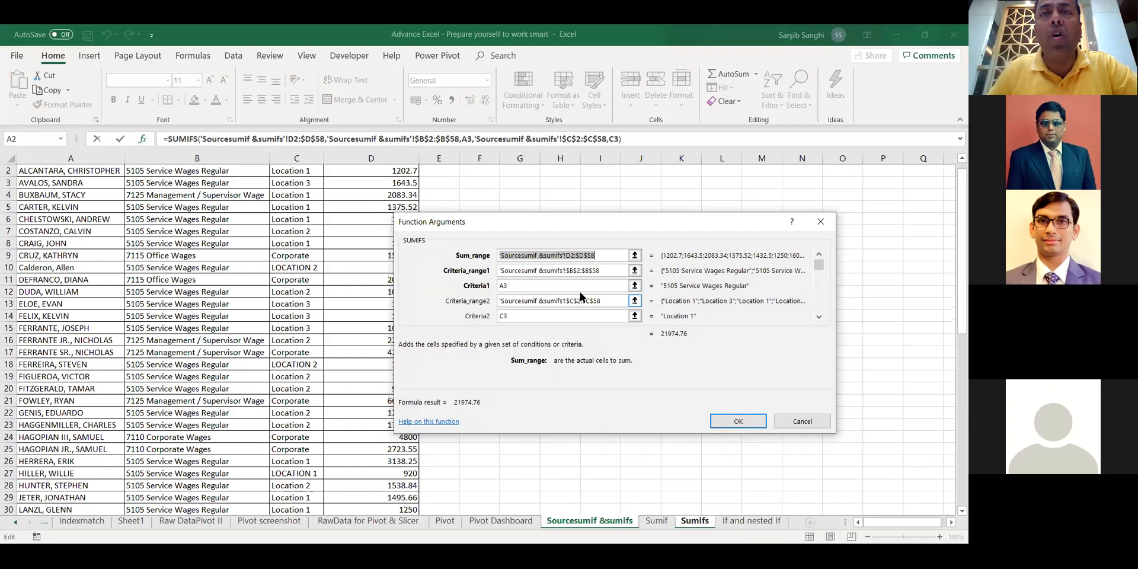
{"action": "left_click", "coordinate": [573, 255]}
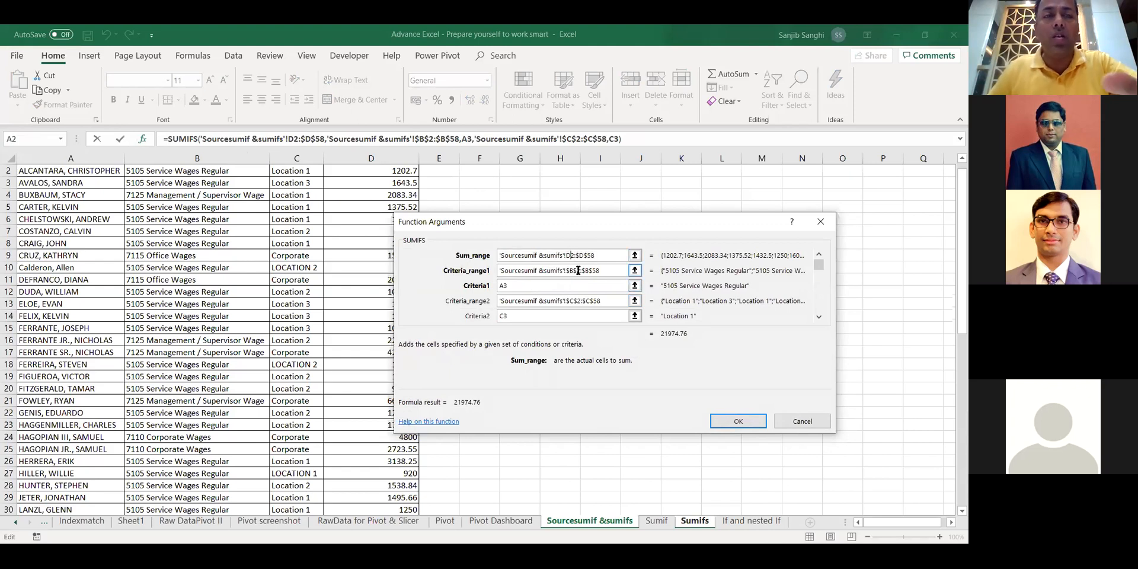
{"action": "key", "text": "F4"}
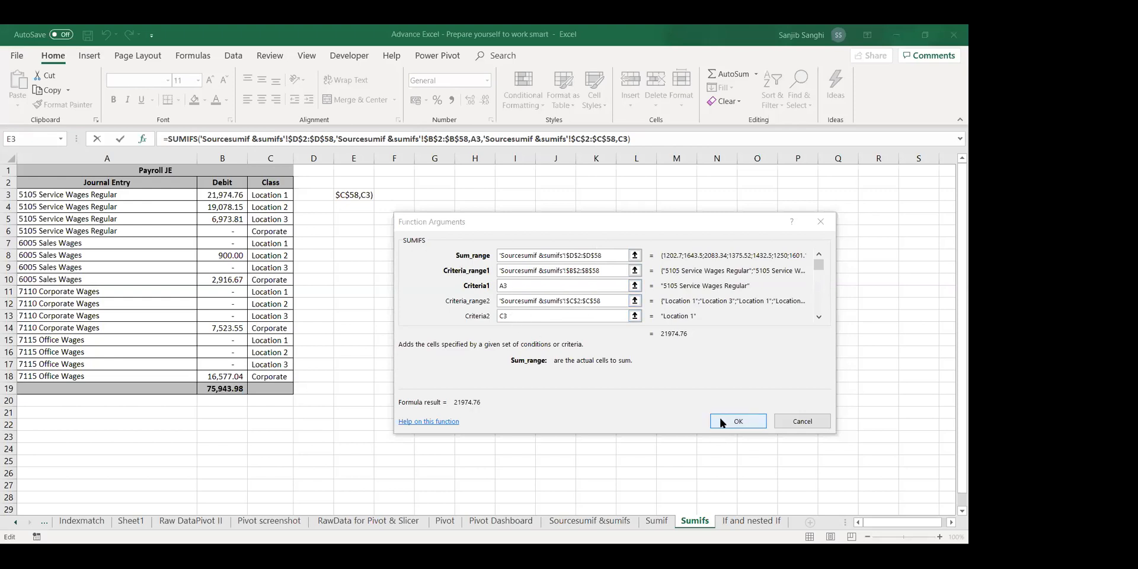
{"action": "left_click", "coordinate": [721, 421]}
Fill the corrected SUMIFS formula from E3 down to E18 and apply the comma number style to the results.
{"action": "left_click_drag", "start_coordinate": [375, 205], "coordinate": [381, 383]}
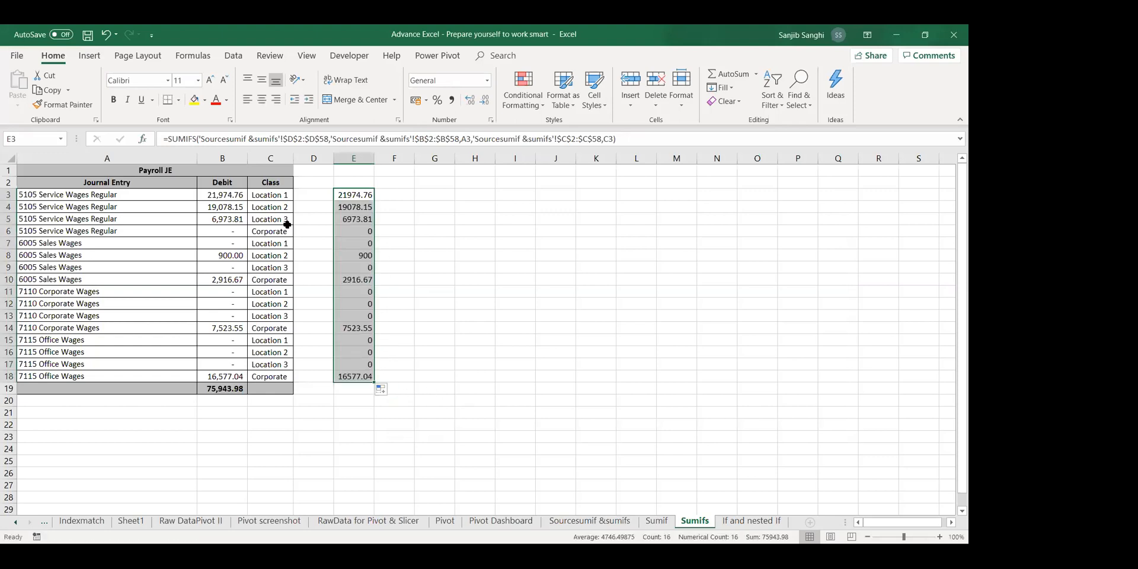
{"action": "left_click", "coordinate": [452, 99]}
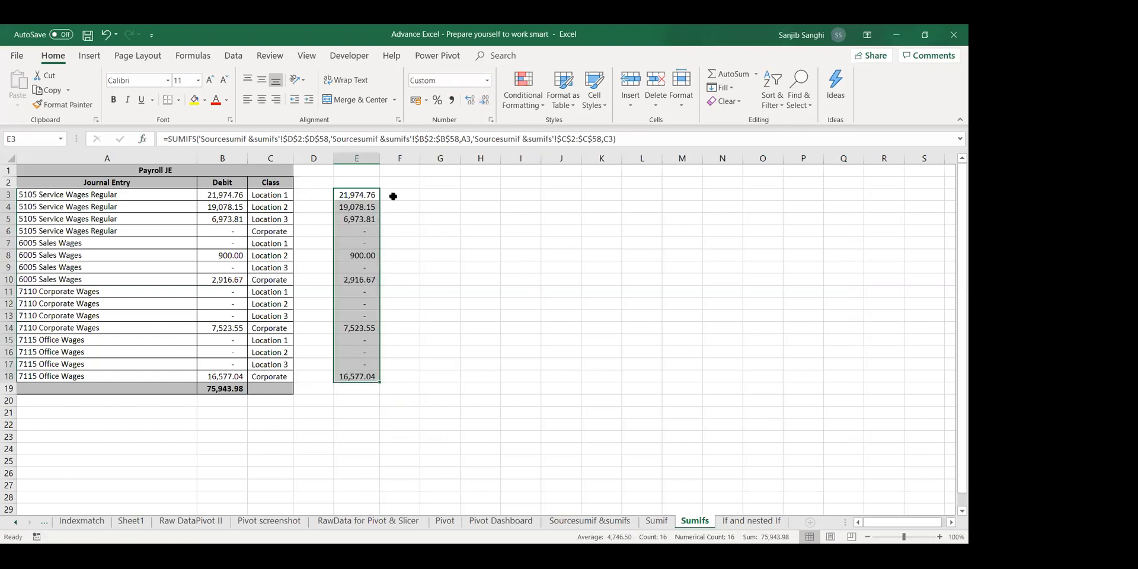
Review the E3 SUMIFS arguments, including the empty Criteria_range3 available for another condition, and close them without adding one.
{"action": "left_click_drag", "start_coordinate": [371, 199], "coordinate": [368, 220]}
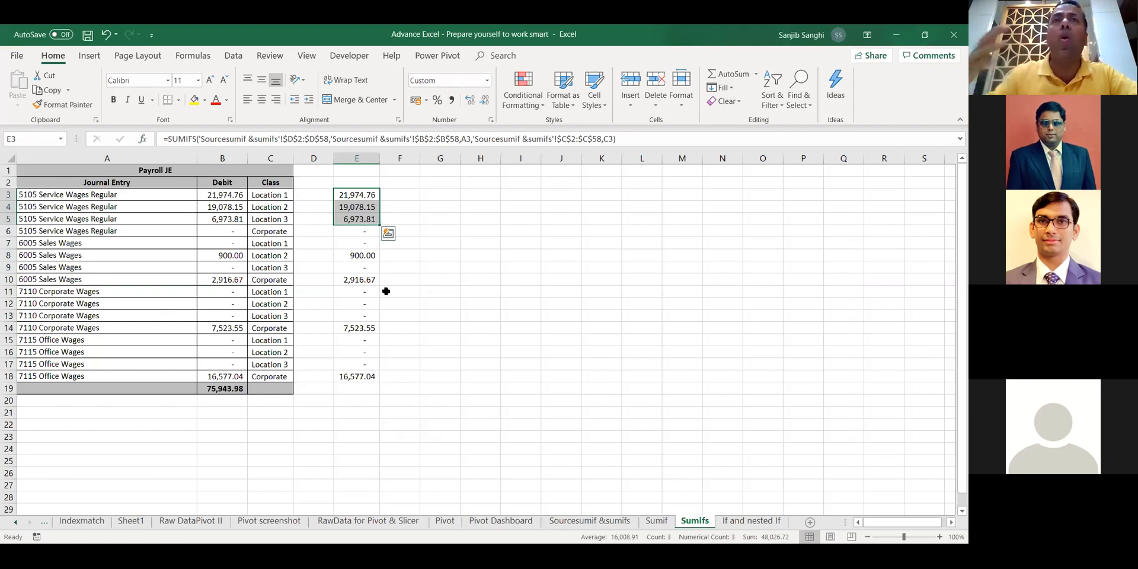
{"action": "left_click", "coordinate": [347, 197]}
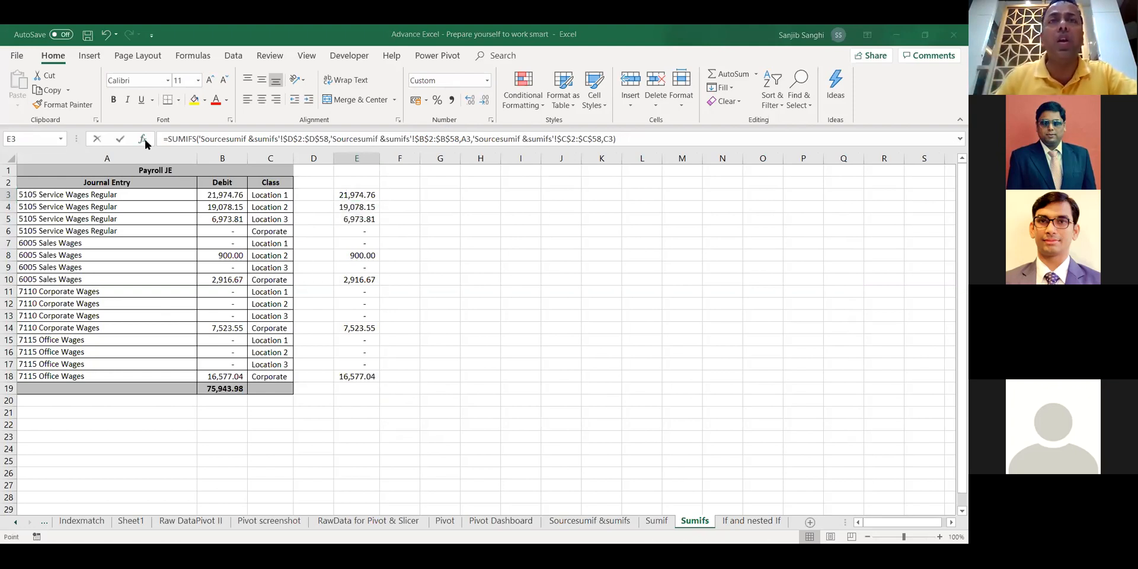
{"action": "left_click", "coordinate": [143, 139]}
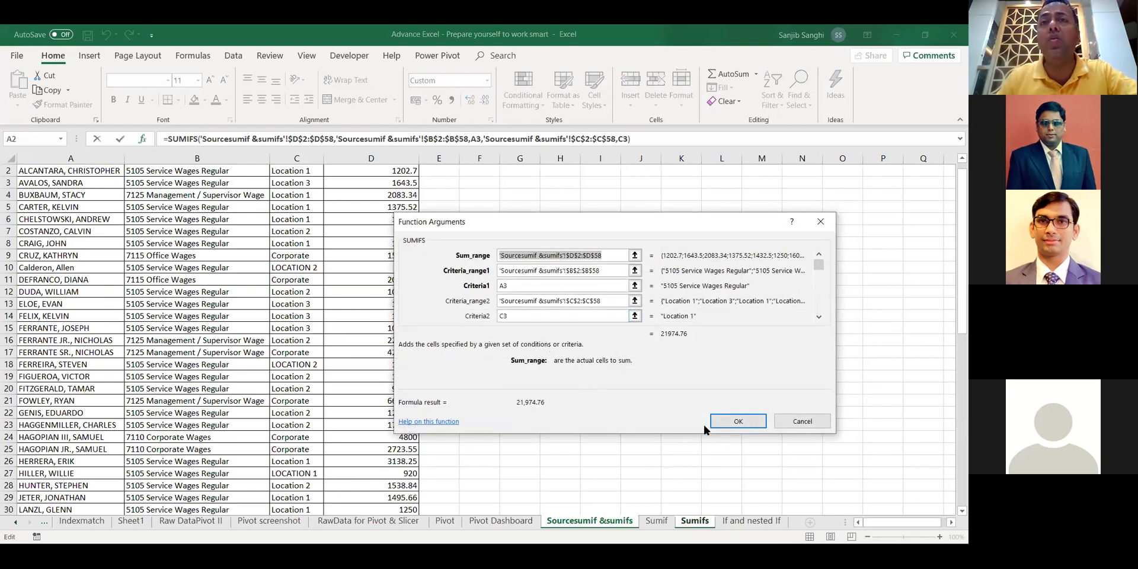
{"action": "left_click", "coordinate": [556, 316]}
{"action": "key", "text": "Tab"}
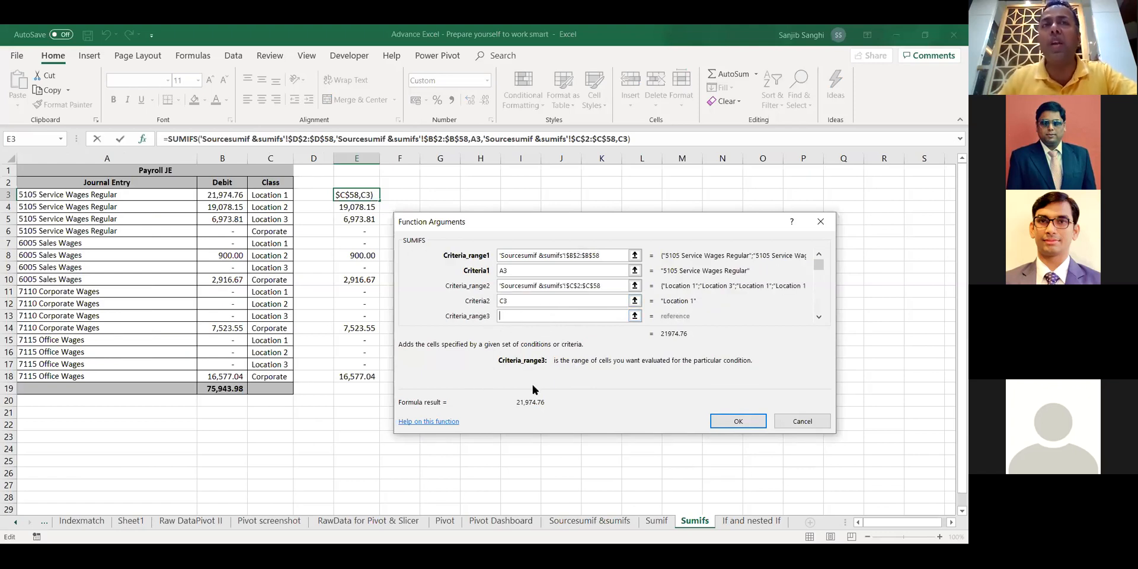
{"action": "key", "text": "Return"}
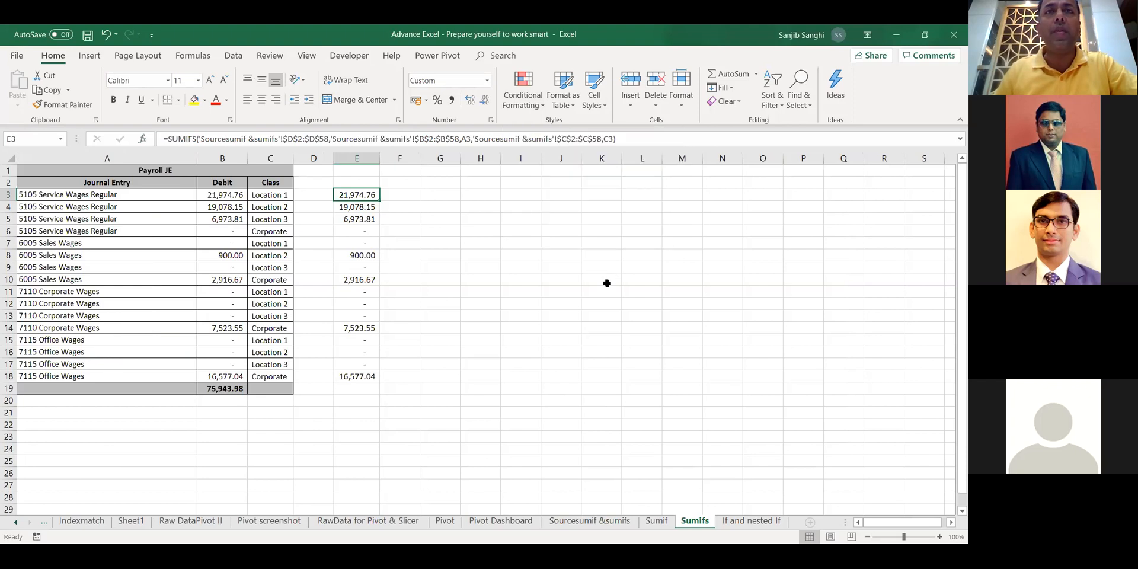
Open the If and nested If sheet and examine the 0-17 age rule for the If Function example.
{"action": "key", "text": "alt+Tab"}
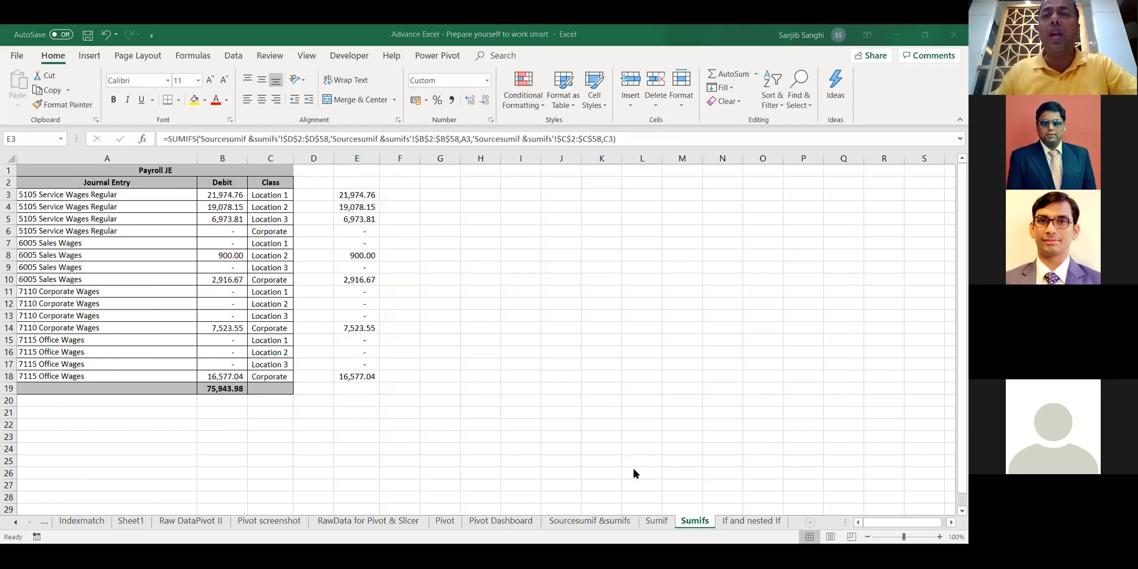
{"action": "left_click", "coordinate": [745, 522]}
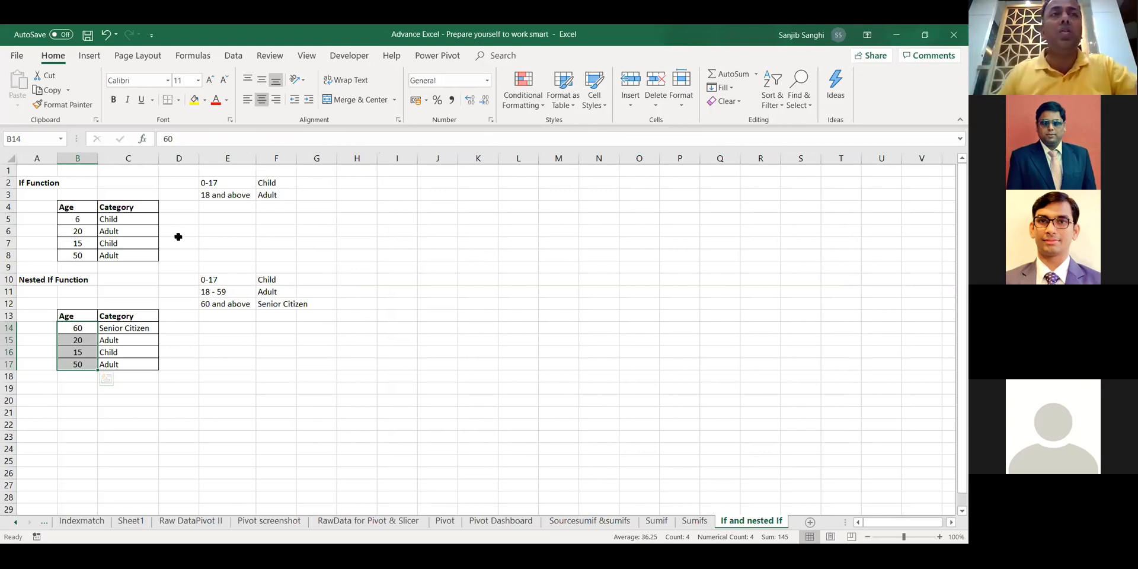
{"action": "left_click", "coordinate": [209, 186]}
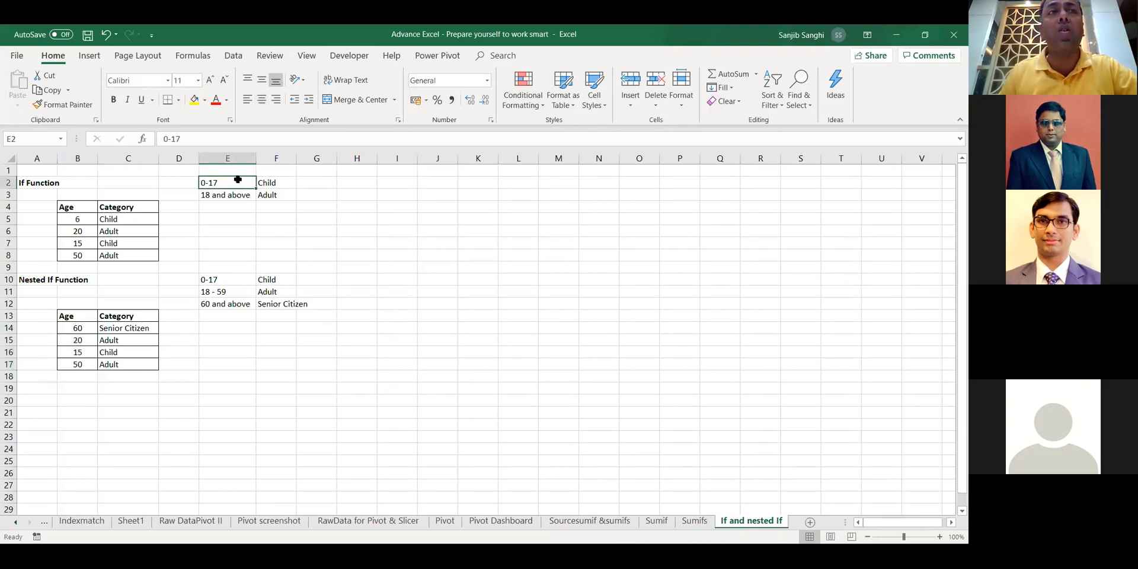
Clear the Category results in C5:C8 of the If table and C14:C17 of the Nested If table.
{"action": "left_click_drag", "start_coordinate": [123, 217], "coordinate": [124, 251]}
{"action": "key", "text": "Delete"}
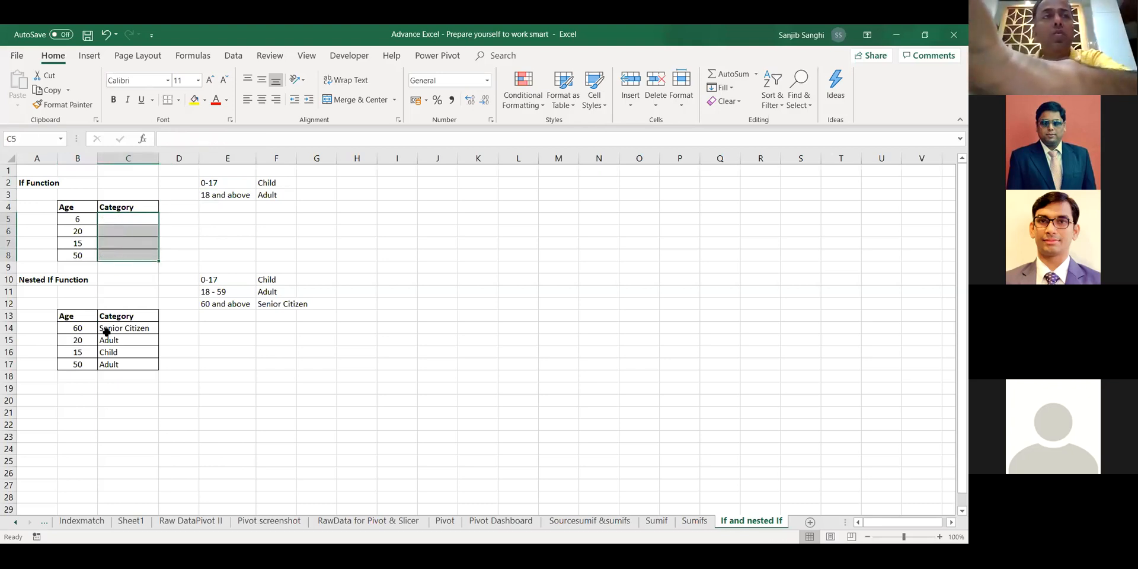
{"action": "left_click_drag", "start_coordinate": [107, 329], "coordinate": [114, 364]}
{"action": "key", "text": "Delete"}
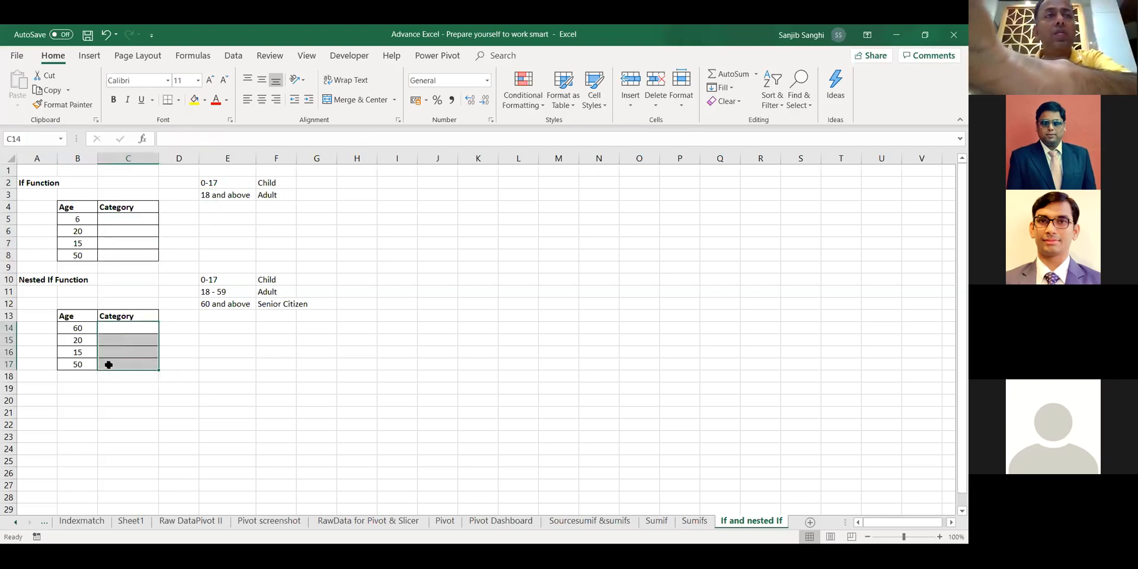
Check the If Function age rules and begin an IF formula in C5 with the logical test B5>=18.
{"action": "left_click", "coordinate": [214, 182]}
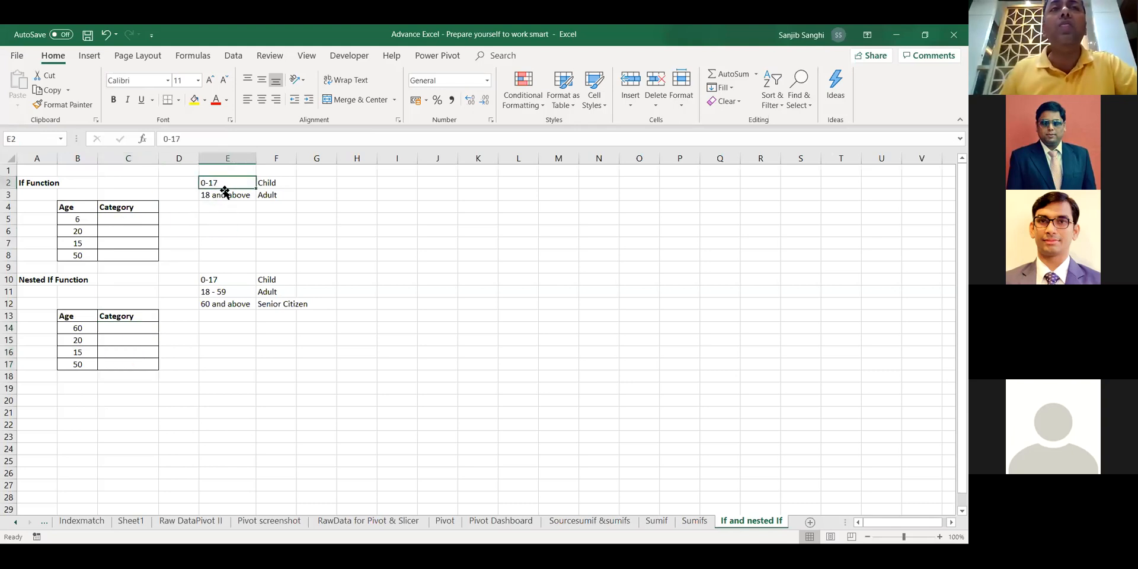
{"action": "left_click", "coordinate": [215, 193]}
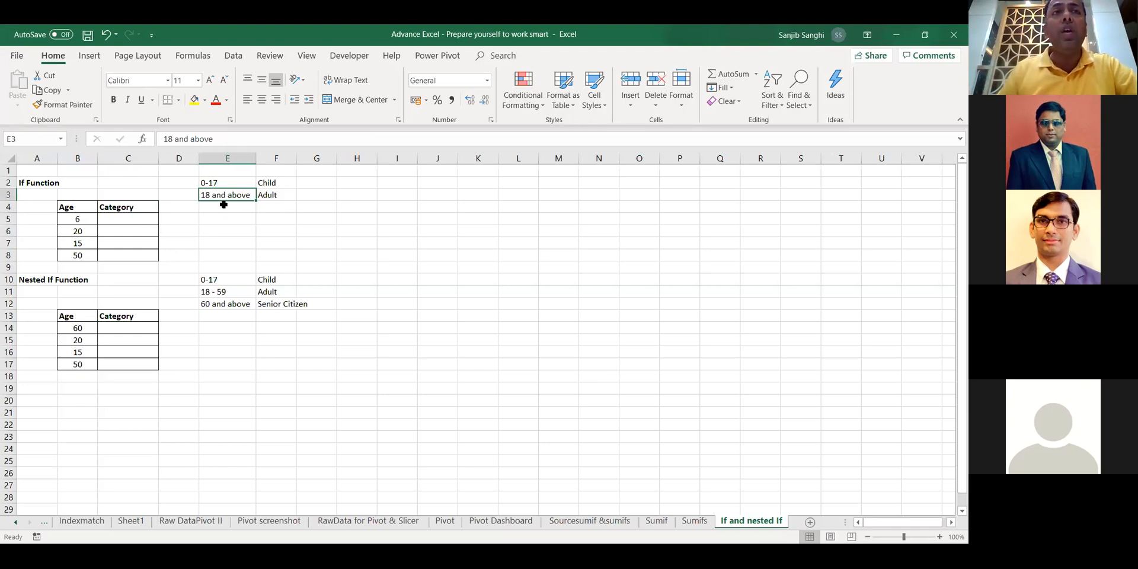
{"action": "left_click_drag", "start_coordinate": [70, 217], "coordinate": [76, 249]}
{"action": "left_click", "coordinate": [127, 219]}
{"action": "type", "text": "="}
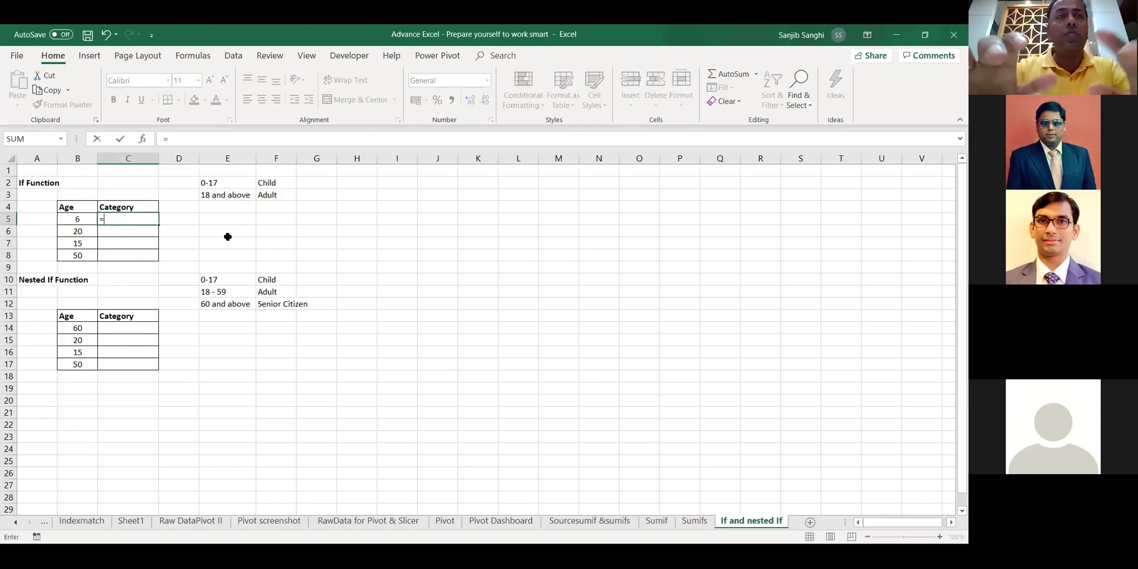
{"action": "type", "text": "IF("}
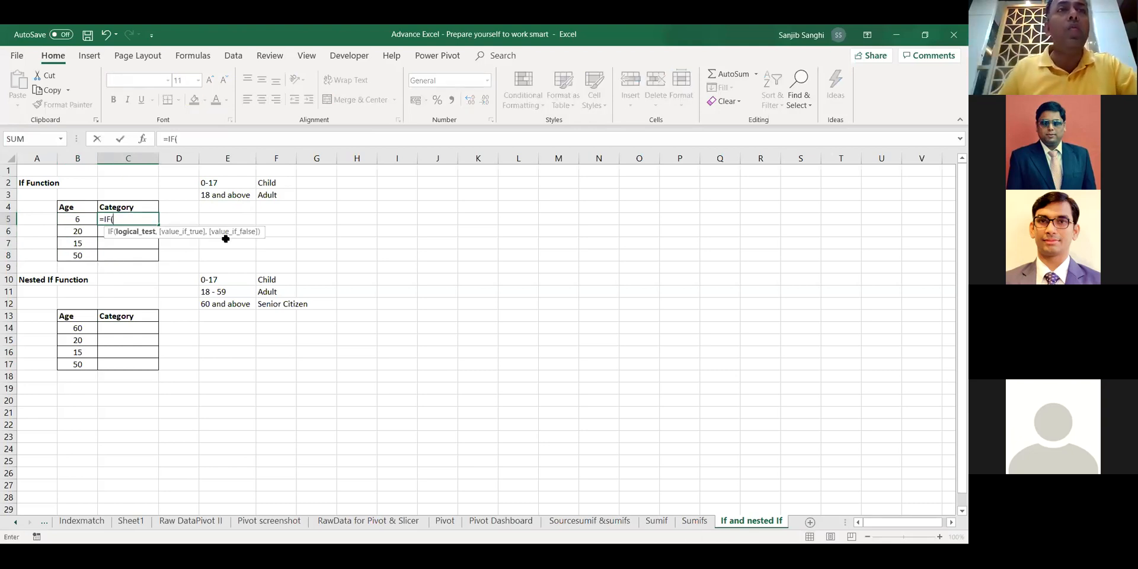
{"action": "left_click", "coordinate": [77, 219]}
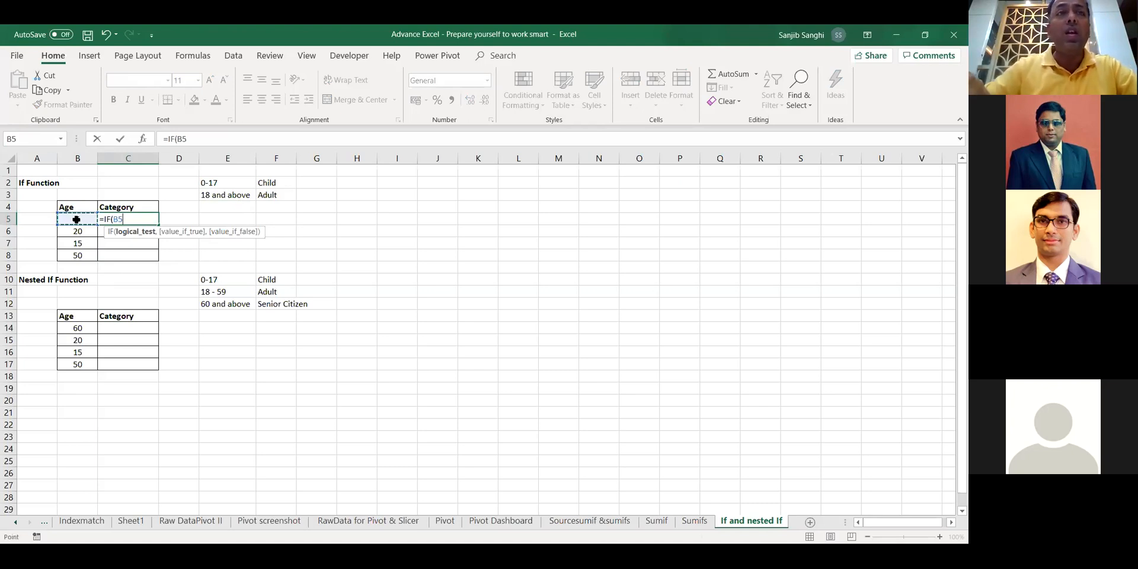
{"action": "type", "text": ">=18"}
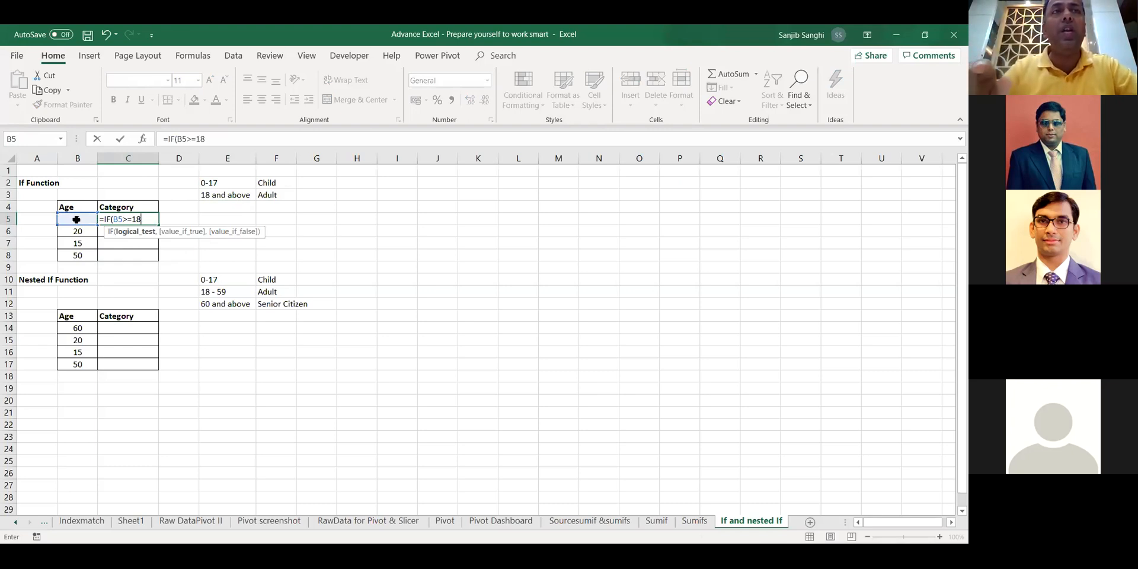
{"action": "type", "text": ","}
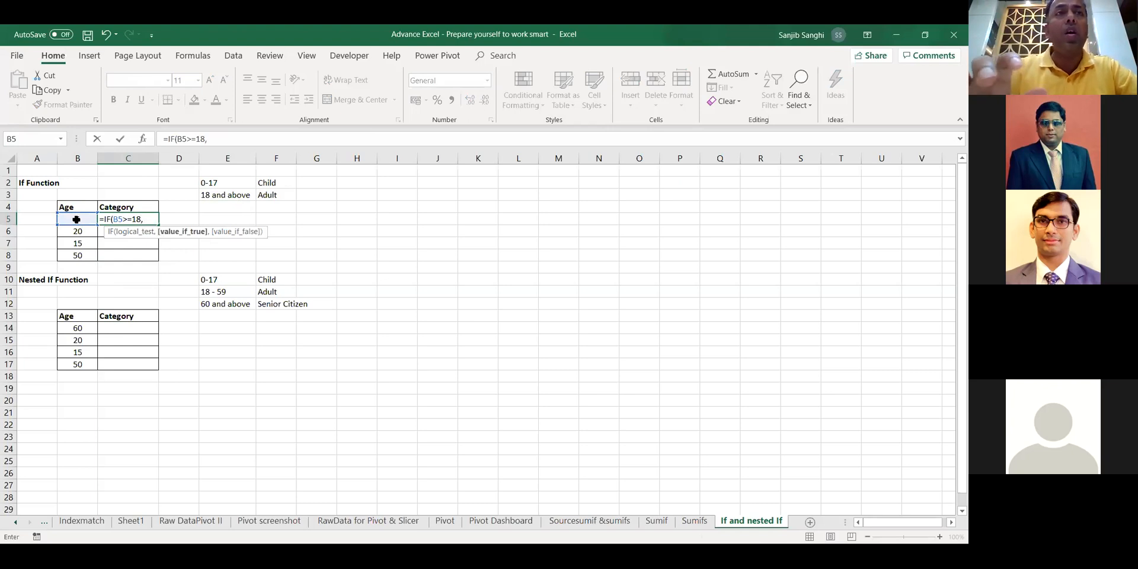
Set "Adult" as the value if true in the C5 IF formula.
{"action": "type", "text": "\"\""}
{"action": "type", "text": "Adult"}
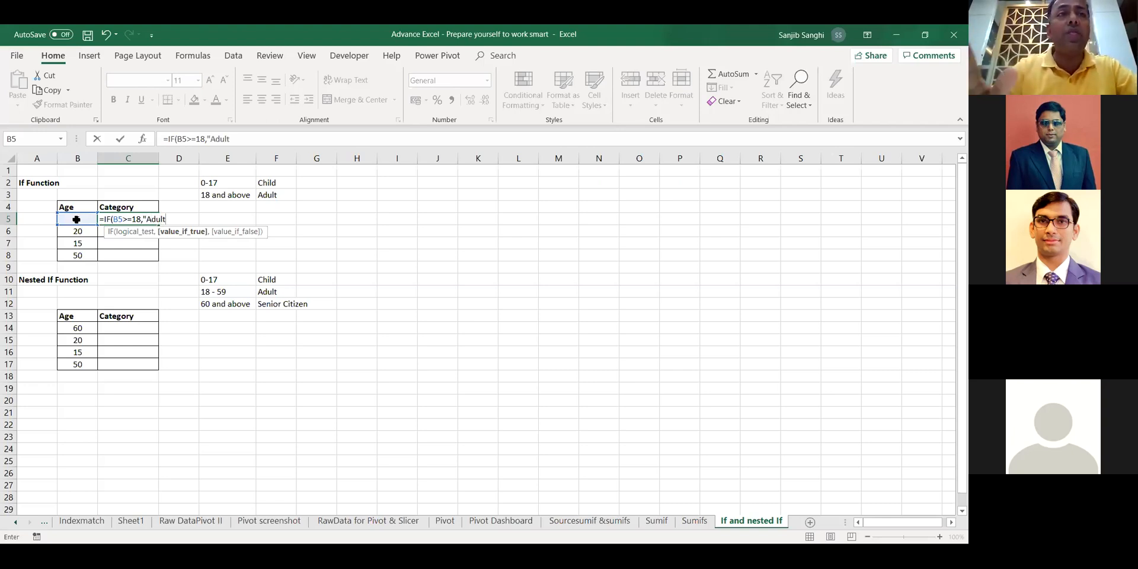
{"action": "type", "text": "\"\""}
{"action": "key", "text": "BackSpace"}
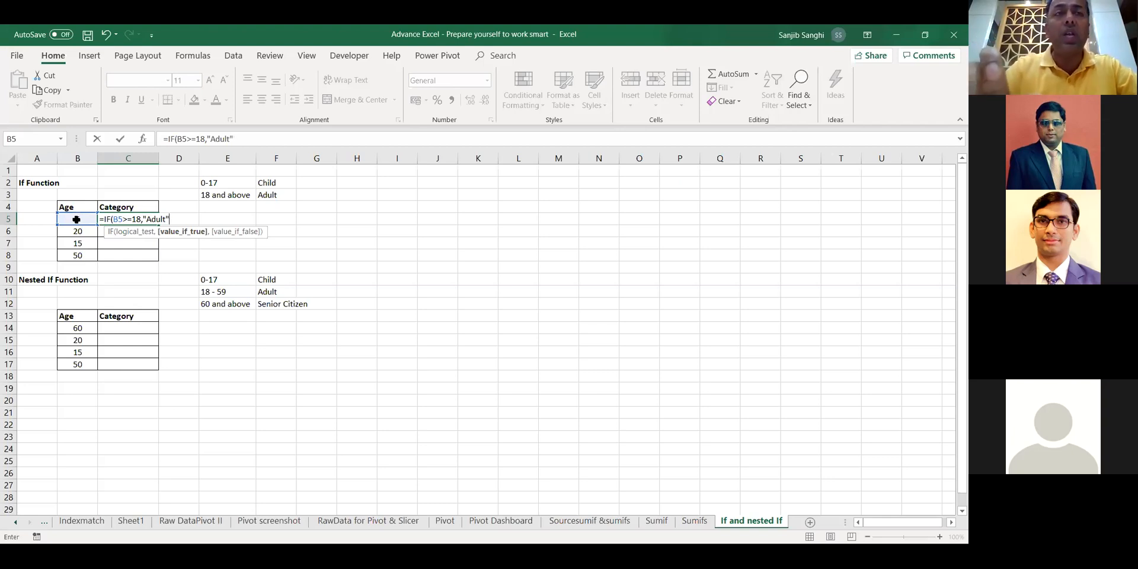
{"action": "type", "text": ","}
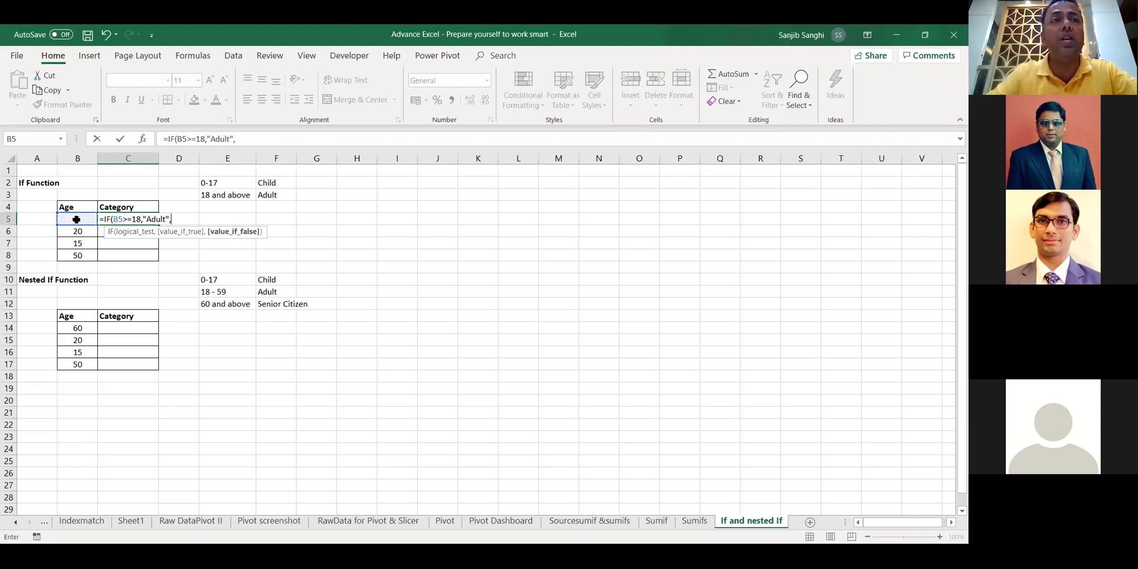
Complete the C5 formula with "Child" as the value if false and fill it down to C8.
{"action": "type", "text": "\"\""}
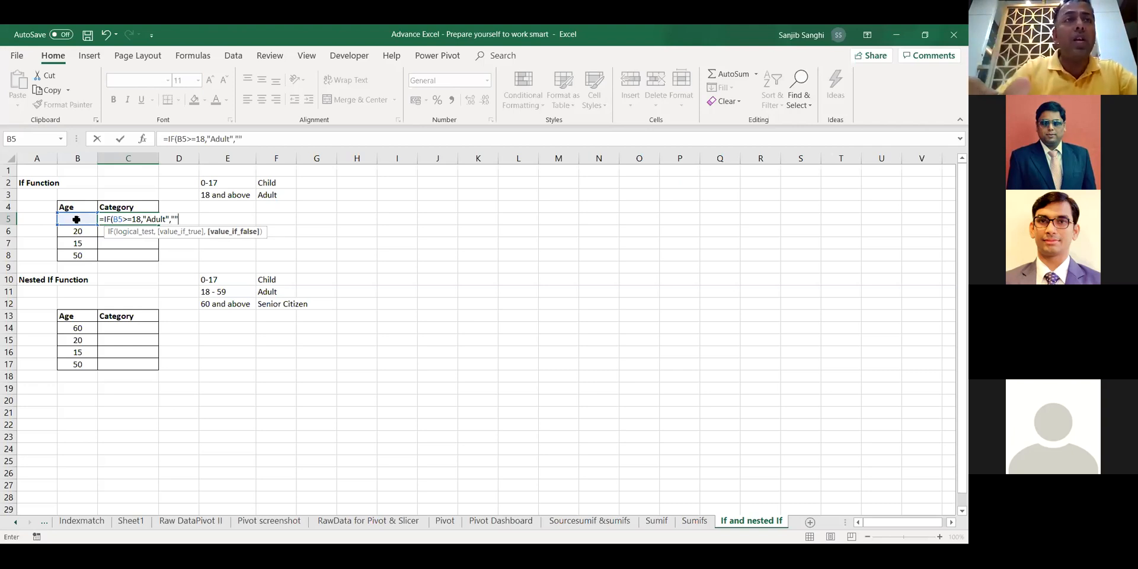
{"action": "type", "text": "Child"}
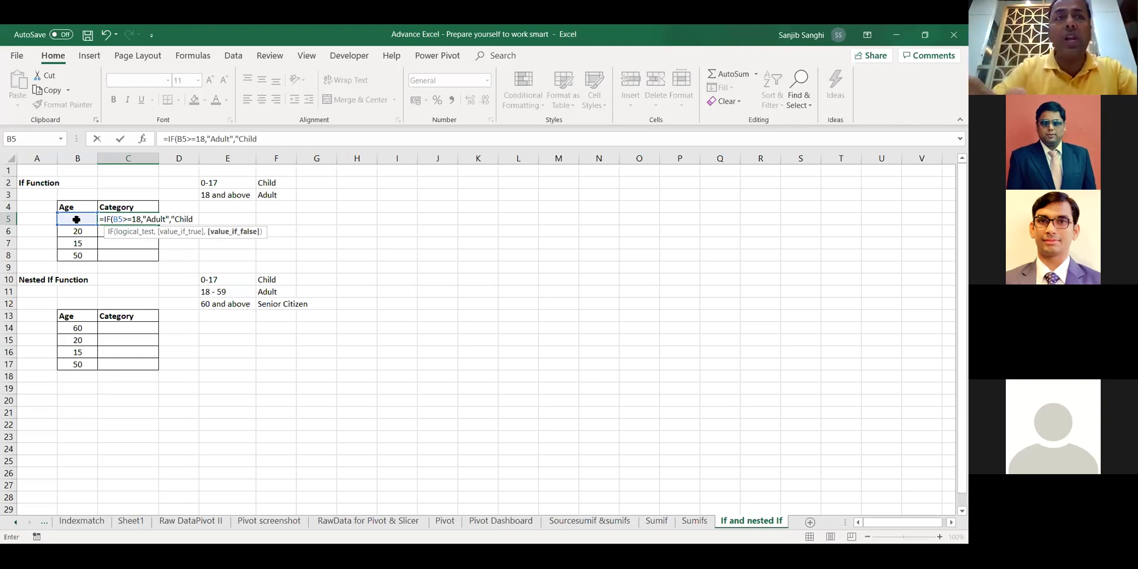
{"action": "type", "text": "\""}
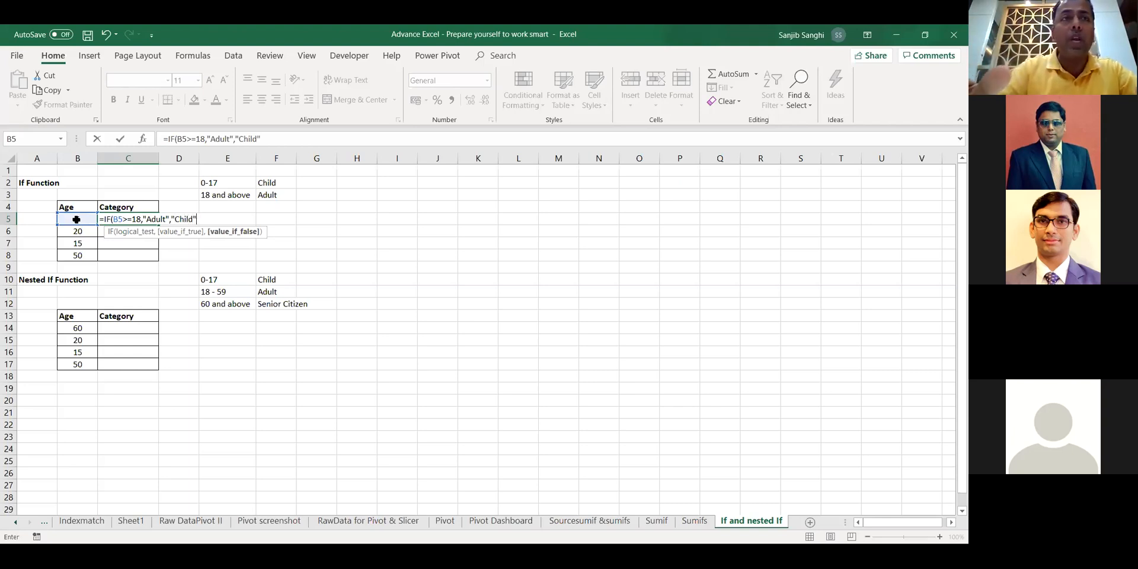
{"action": "type", "text": "\")"}
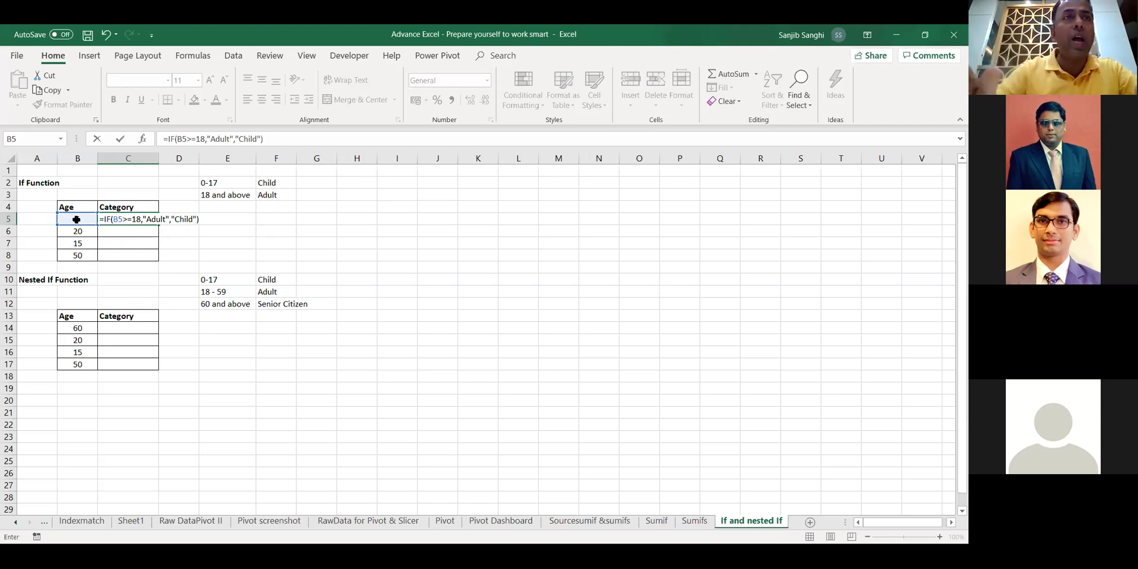
{"action": "key", "text": "Return"}
{"action": "left_click", "coordinate": [115, 219]}
{"action": "left_click_drag", "start_coordinate": [157, 230], "coordinate": [157, 260]}
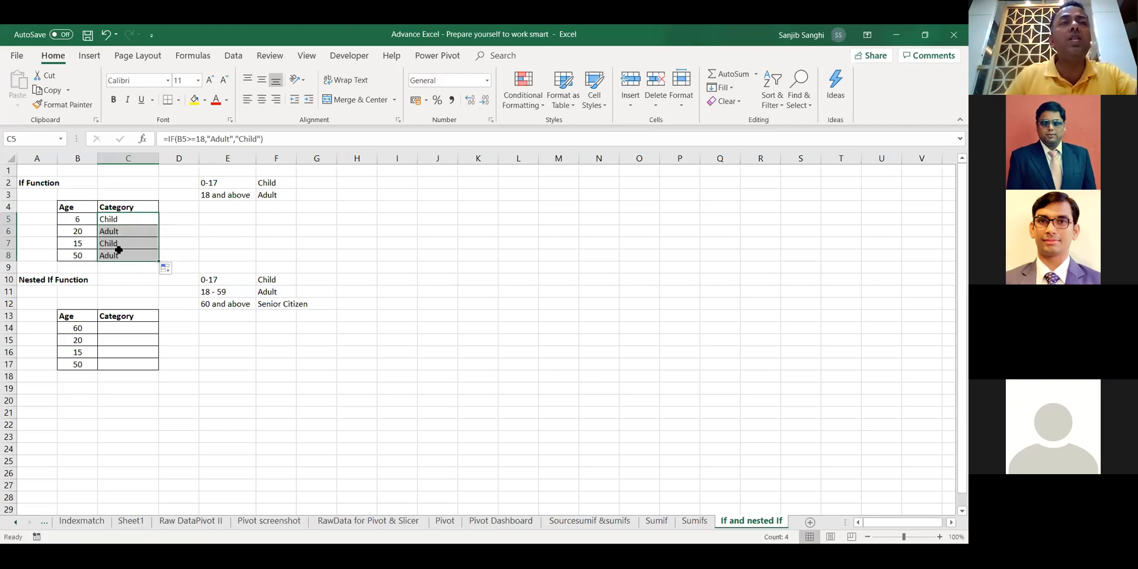
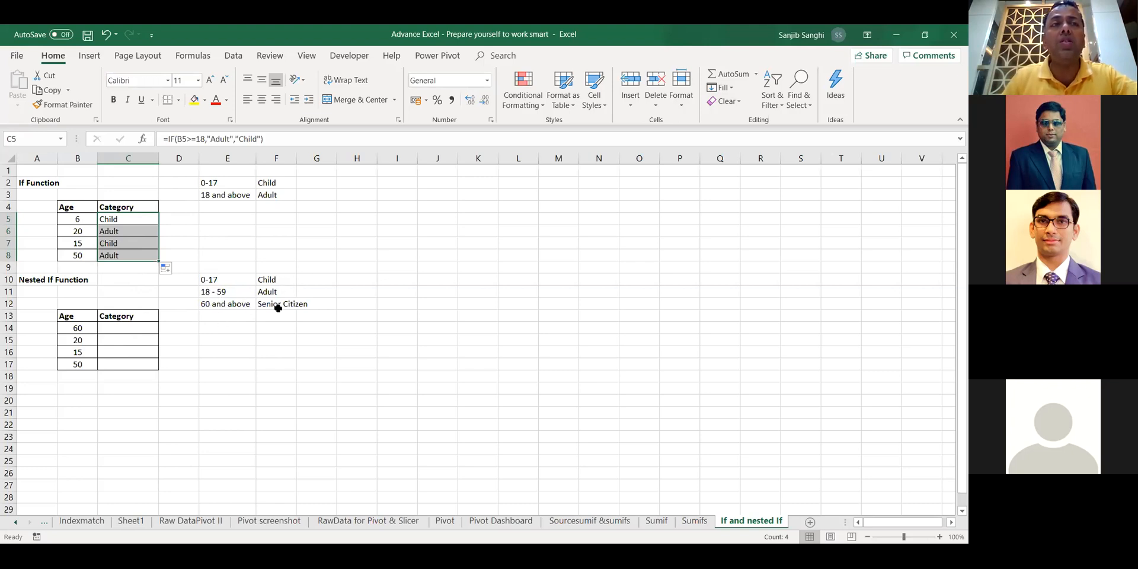
Begin an IF formula in C14 of the Nested If table with the logical test B14>=60.
{"action": "left_click", "coordinate": [134, 330]}
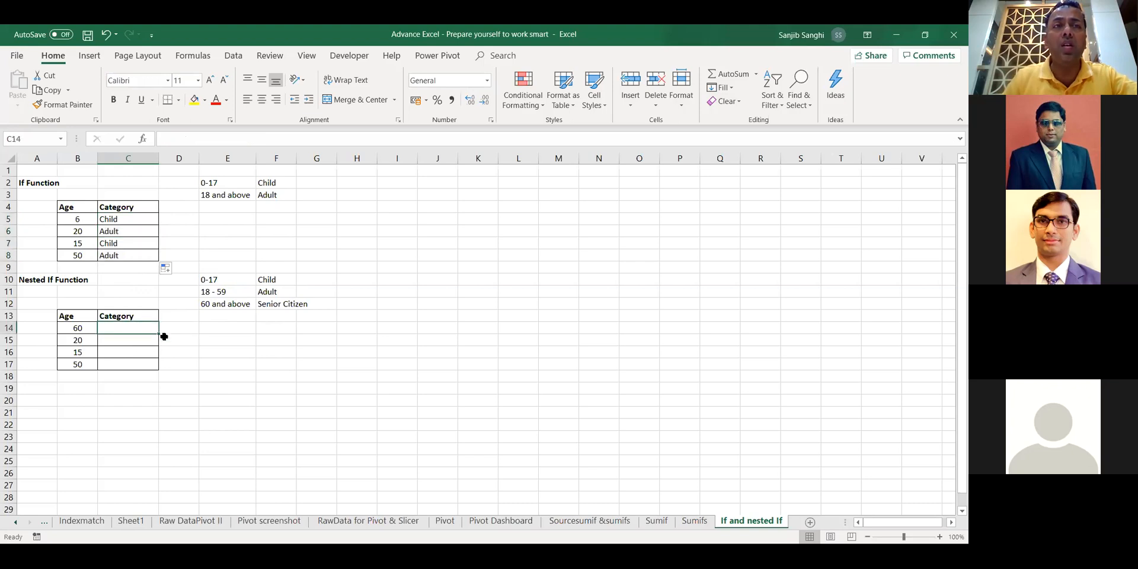
{"action": "type", "text": "="}
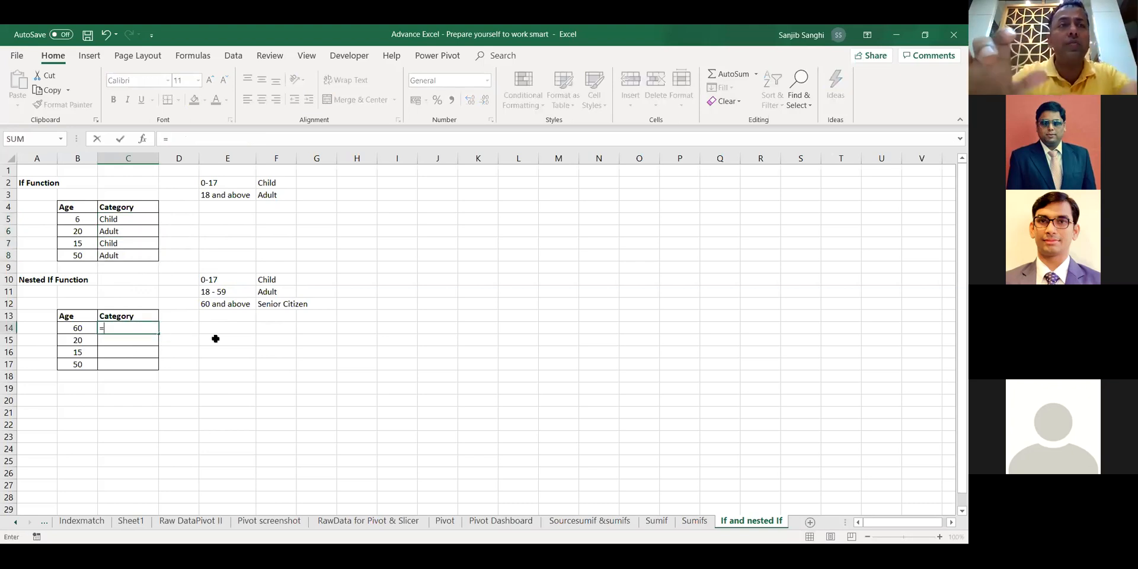
{"action": "type", "text": "IF("}
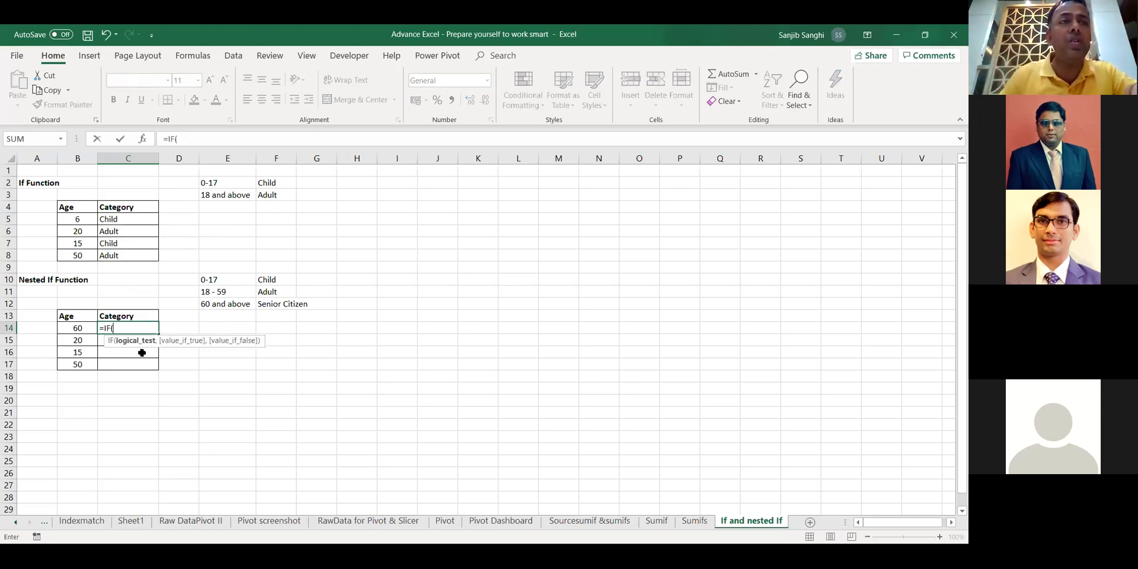
{"action": "left_click", "coordinate": [81, 333]}
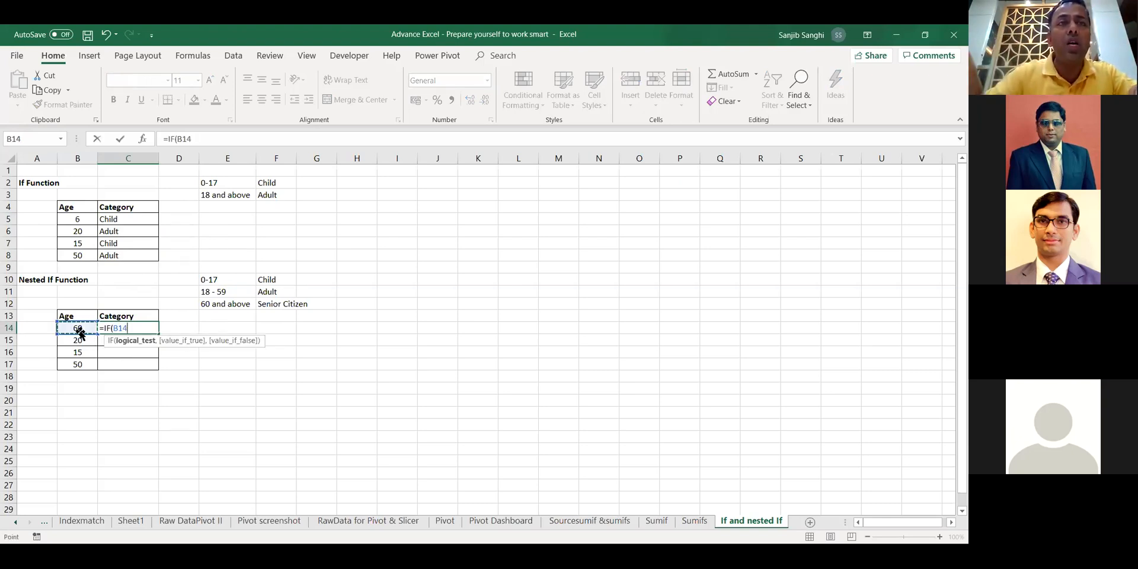
{"action": "type", "text": ">="}
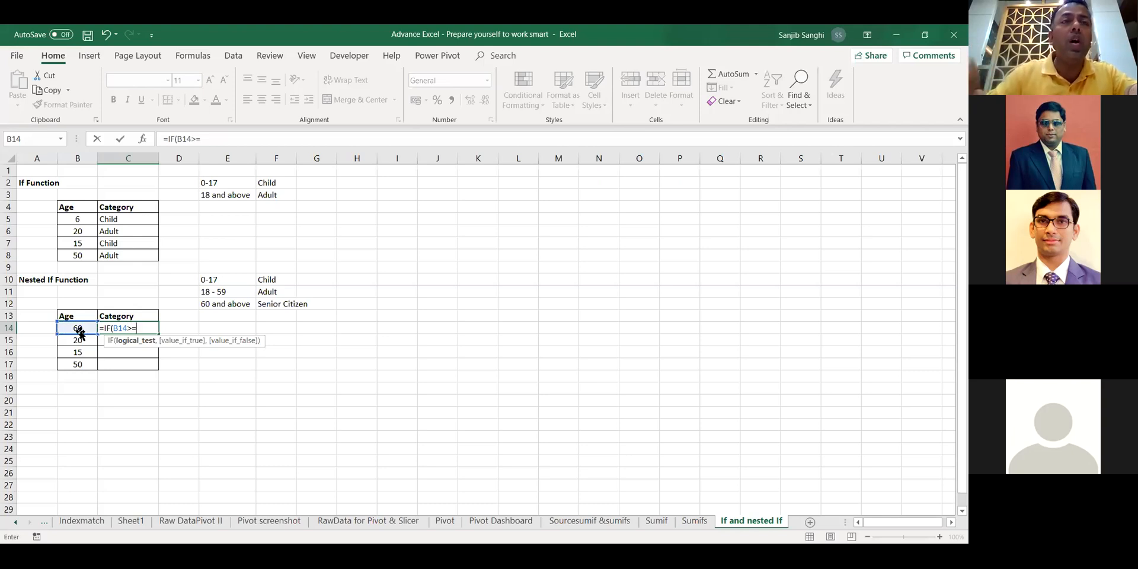
{"action": "type", "text": "60"}
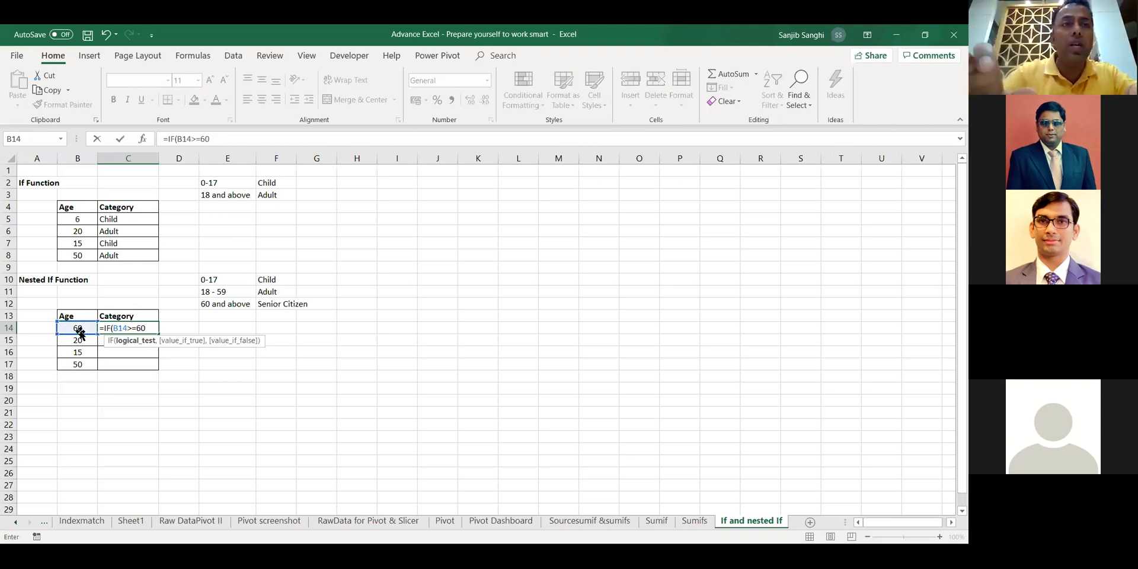
{"action": "type", "text": ","}
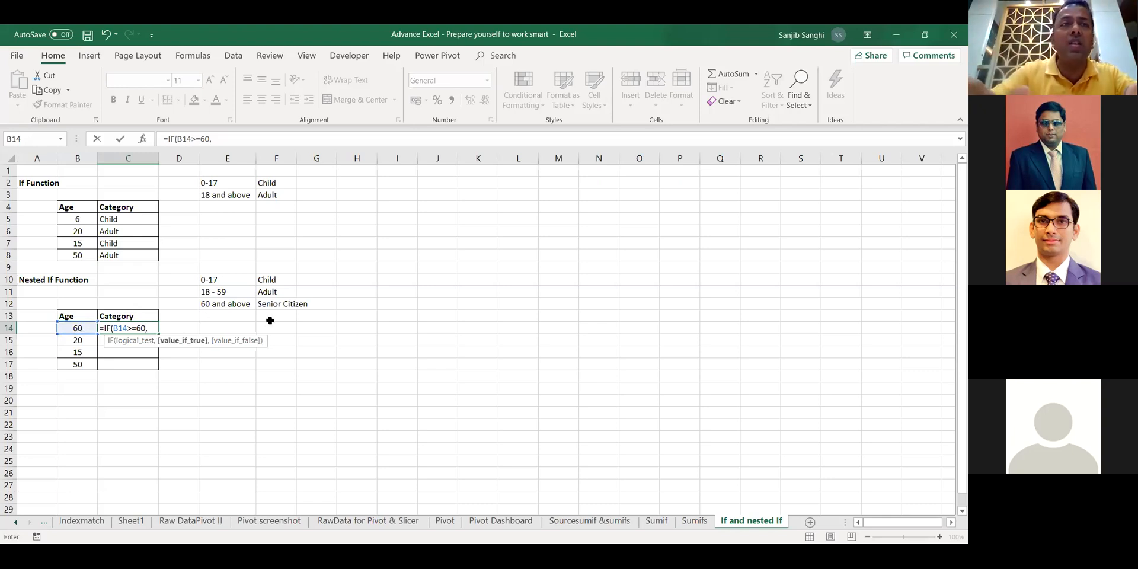
Set "Senior Citizen" as the value if true in the C14 IF formula.
{"action": "type", "text": "\"\""}
{"action": "key", "text": "BackSpace"}
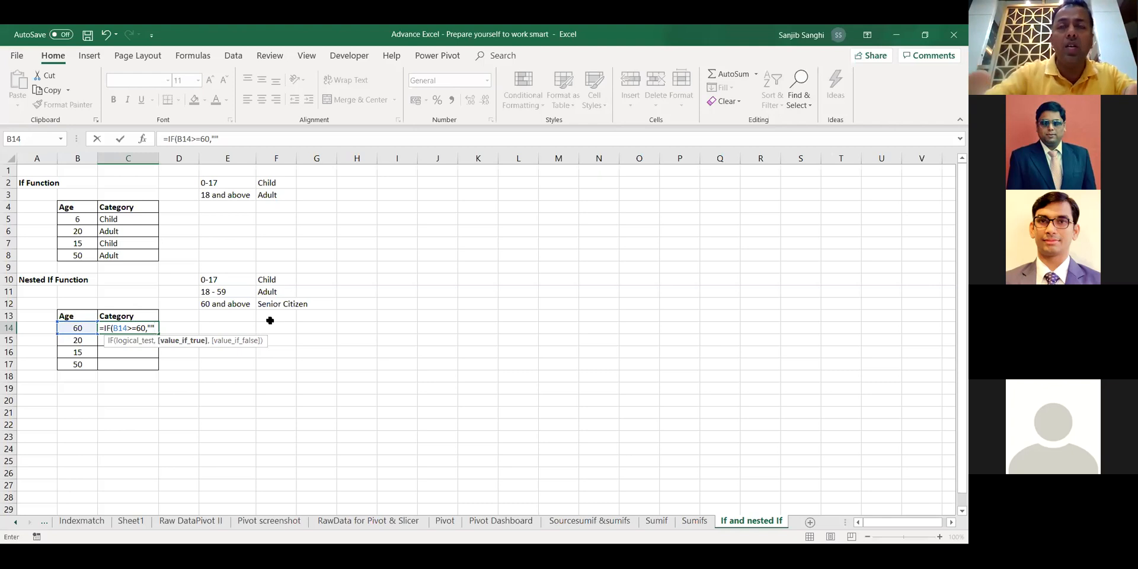
{"action": "type", "text": "Senio"}
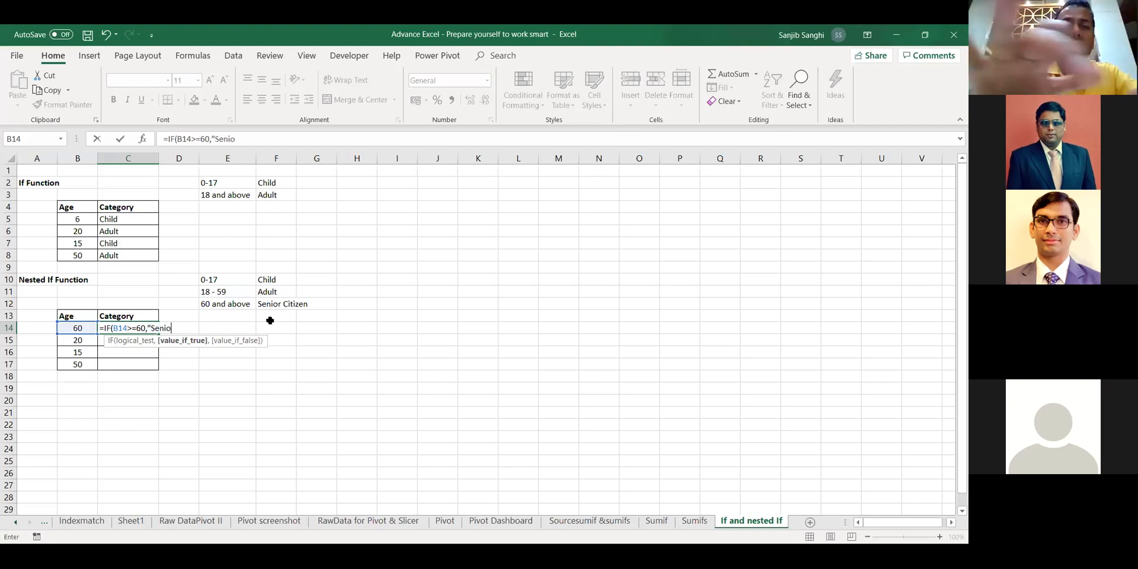
{"action": "type", "text": "r Cit"}
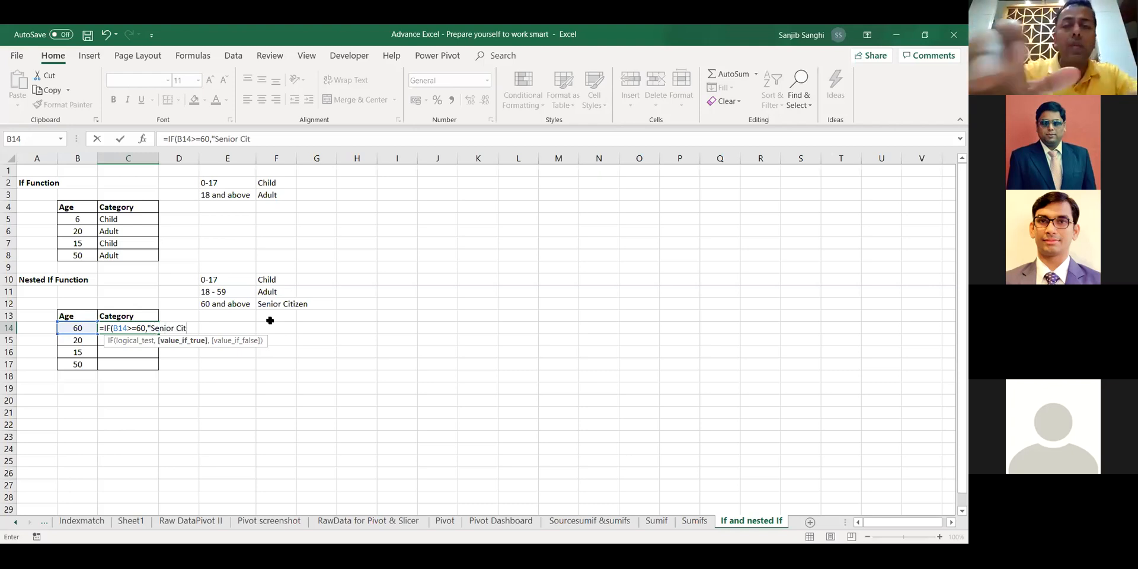
{"action": "type", "text": "izen"}
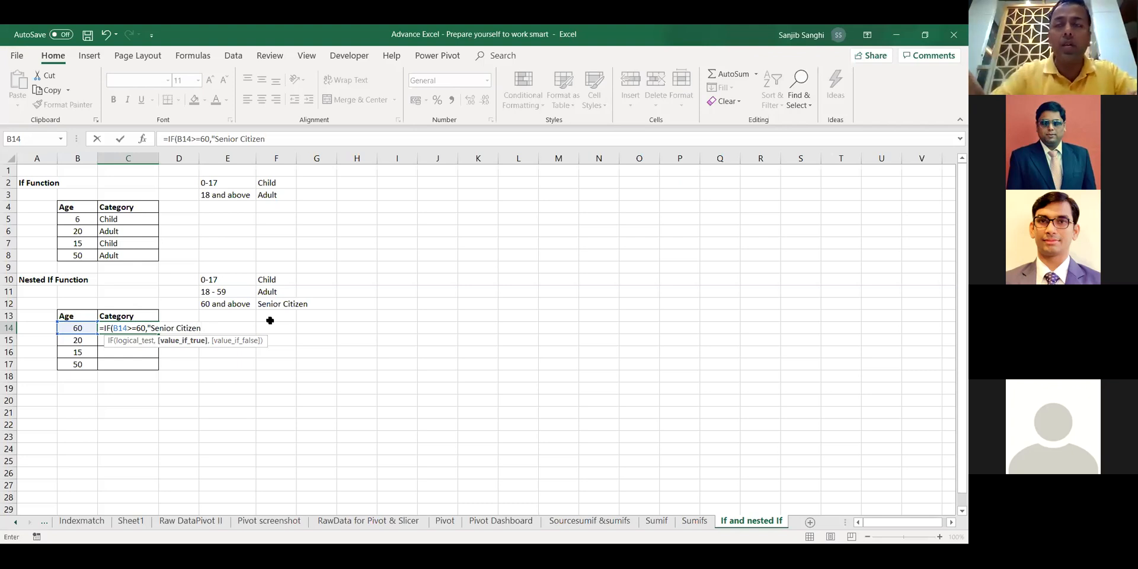
{"action": "type", "text": "\""}
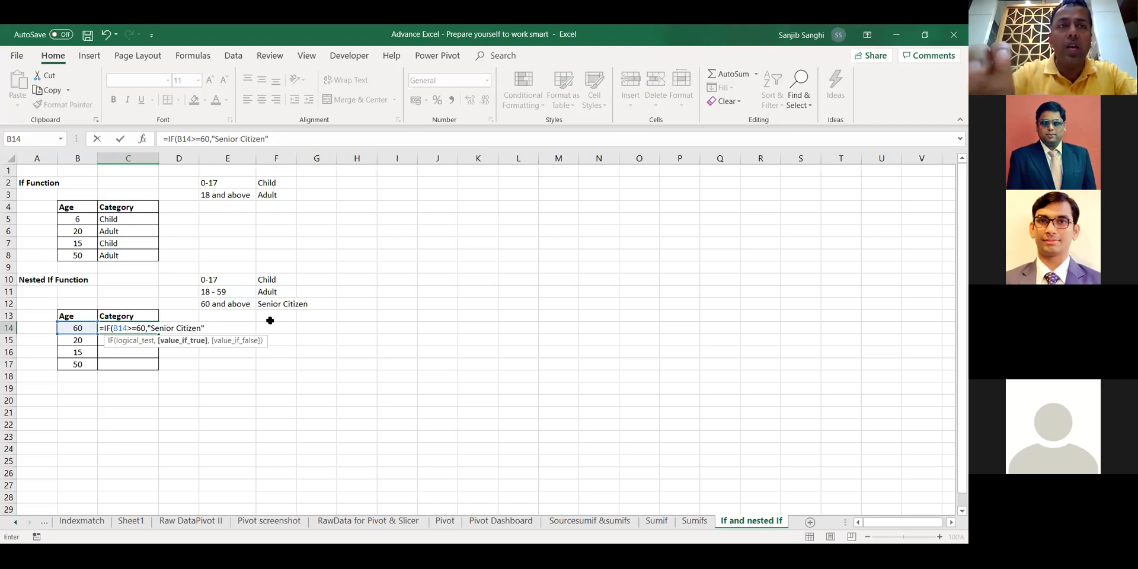
{"action": "type", "text": ","}
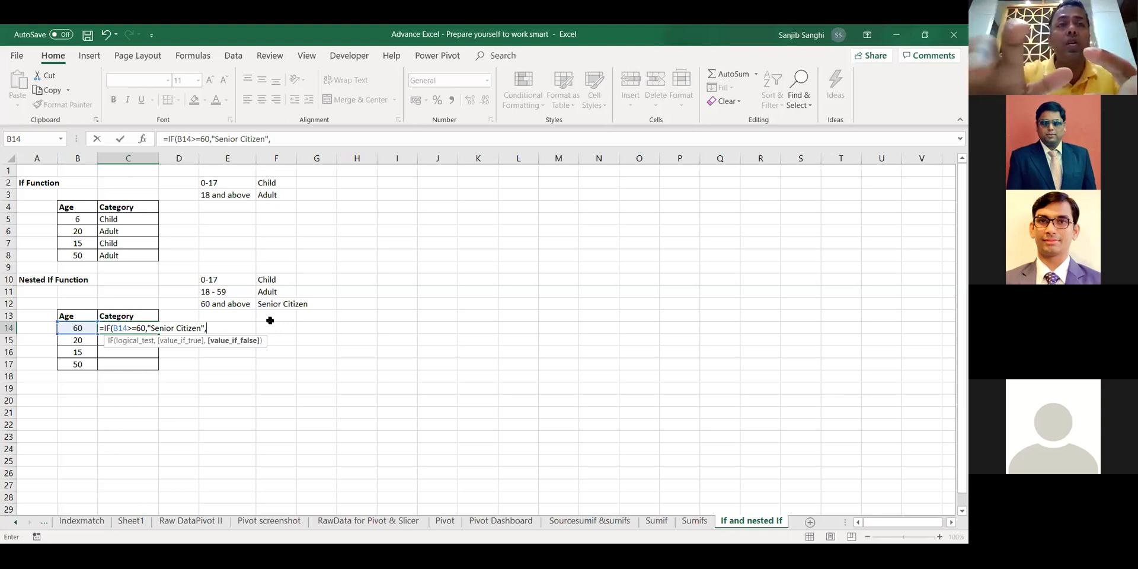
Nest a second IF as the value if false in the C14 formula, with the logical test B14<=17.
{"action": "type", "text": "if"}
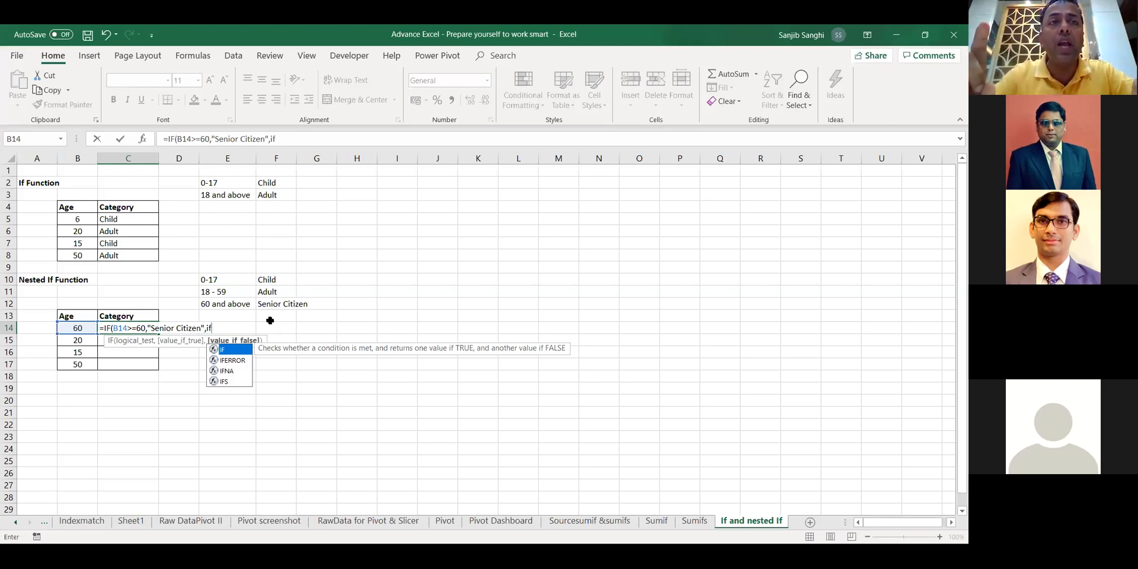
{"action": "key", "text": "Tab"}
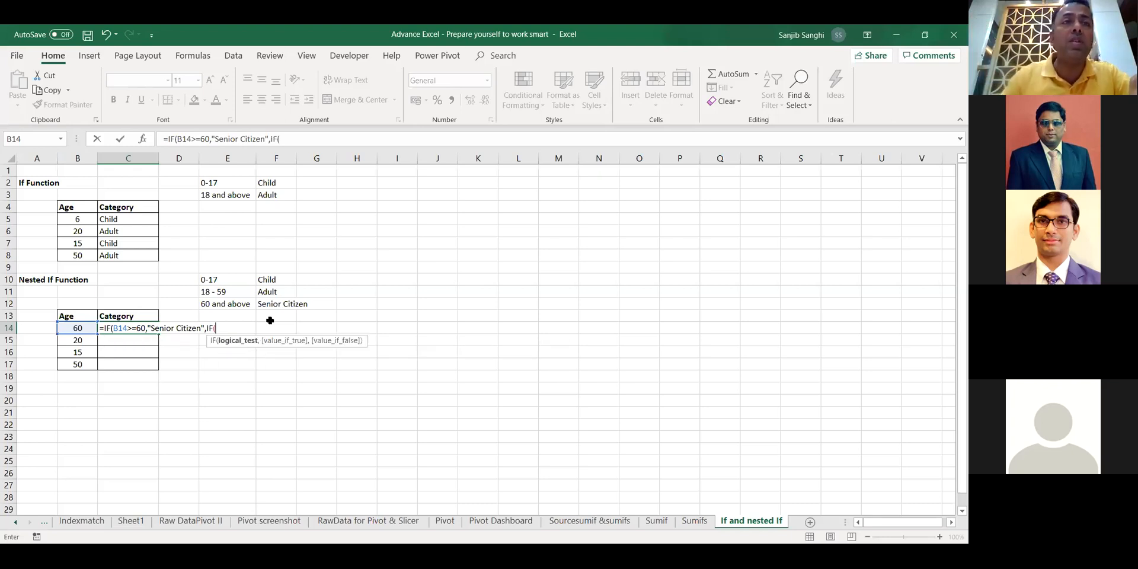
{"action": "left_click", "coordinate": [70, 328]}
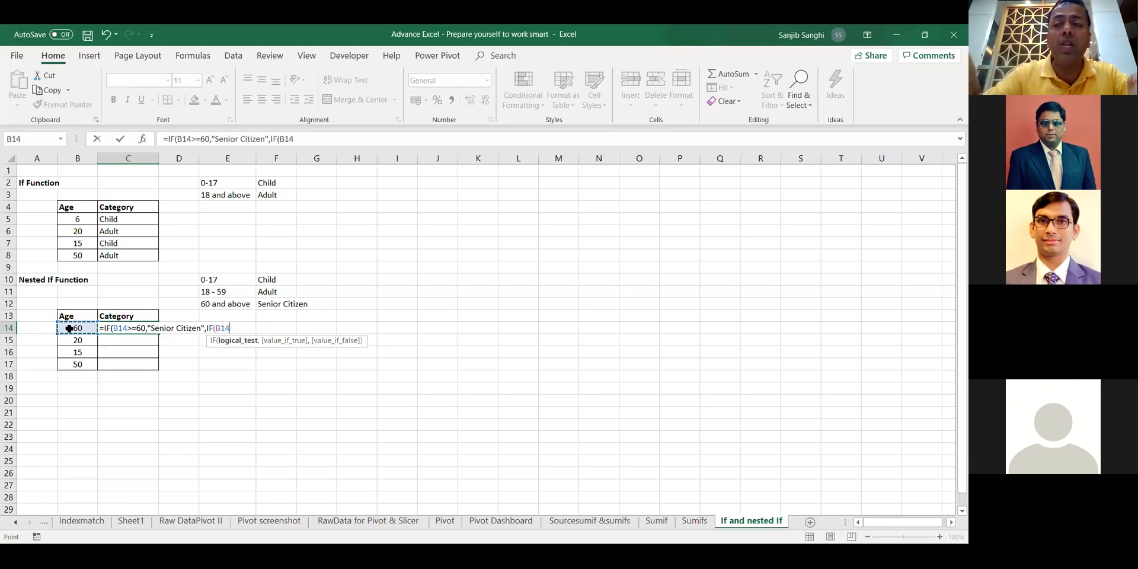
{"action": "type", "text": "<"}
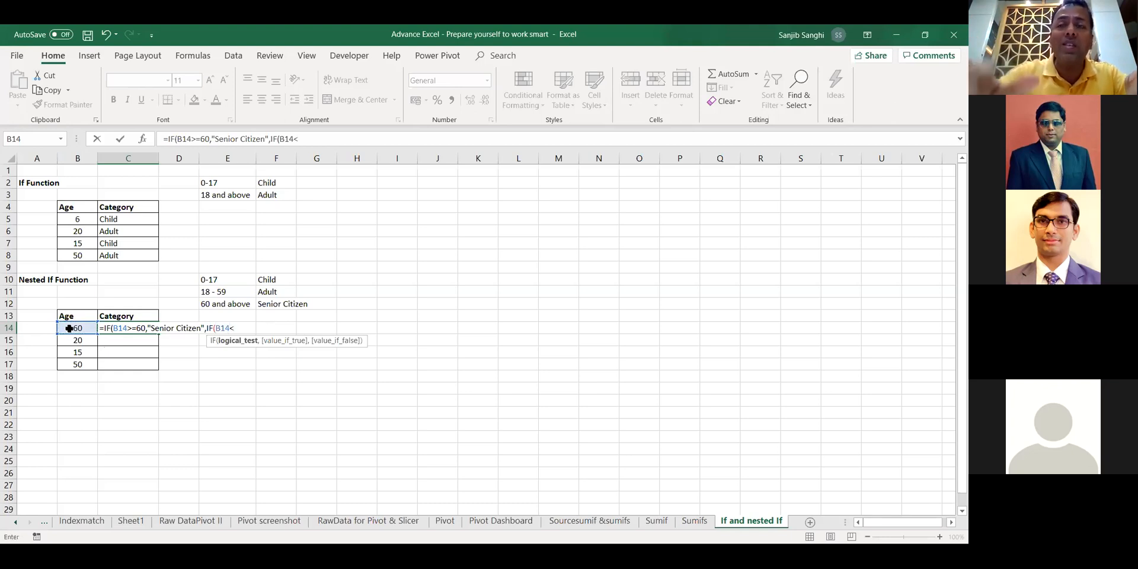
{"action": "type", "text": "=17"}
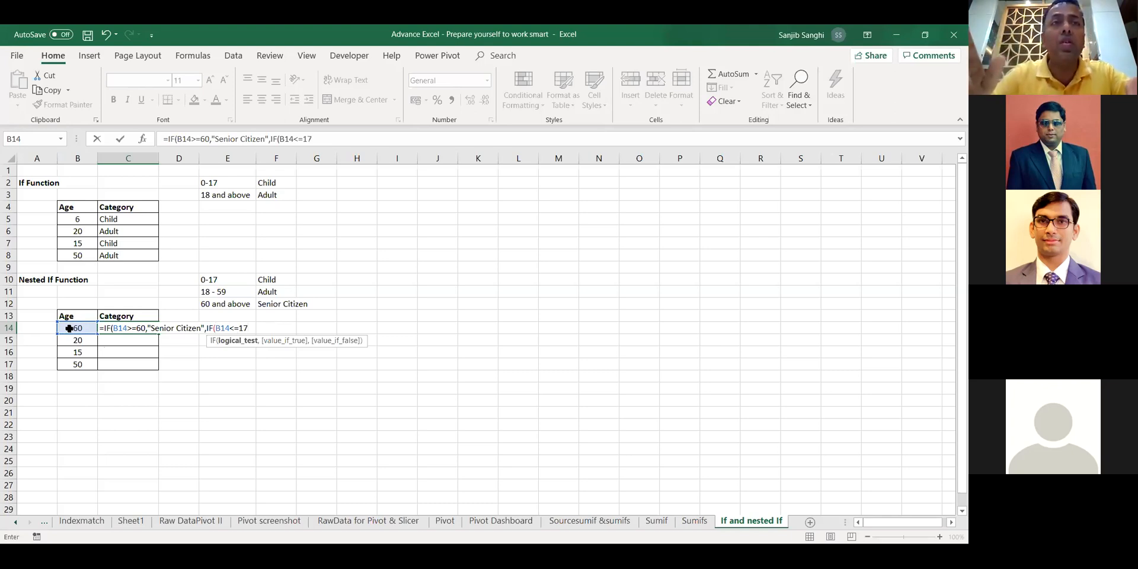
{"action": "type", "text": ","}
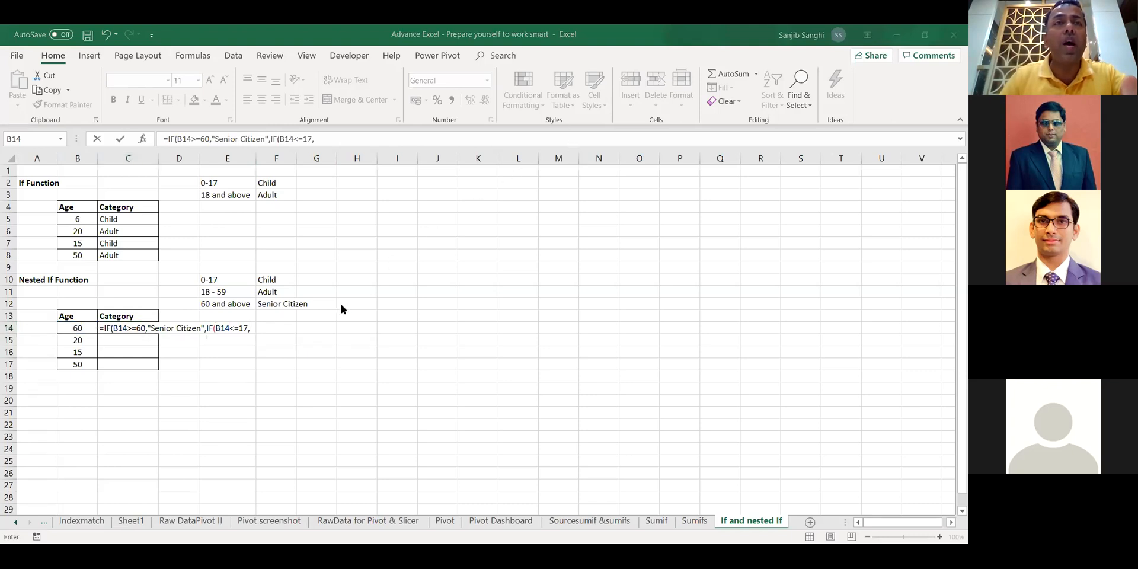
Set "Child" as the value if true of the nested IF in C14.
{"action": "left_click", "coordinate": [256, 331]}
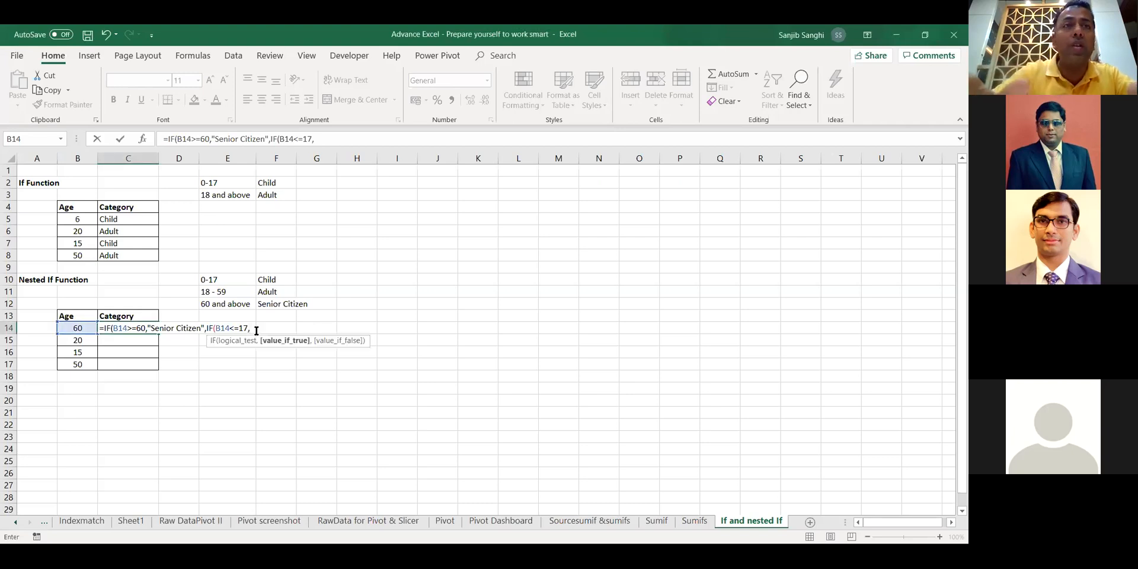
{"action": "type", "text": "Child"}
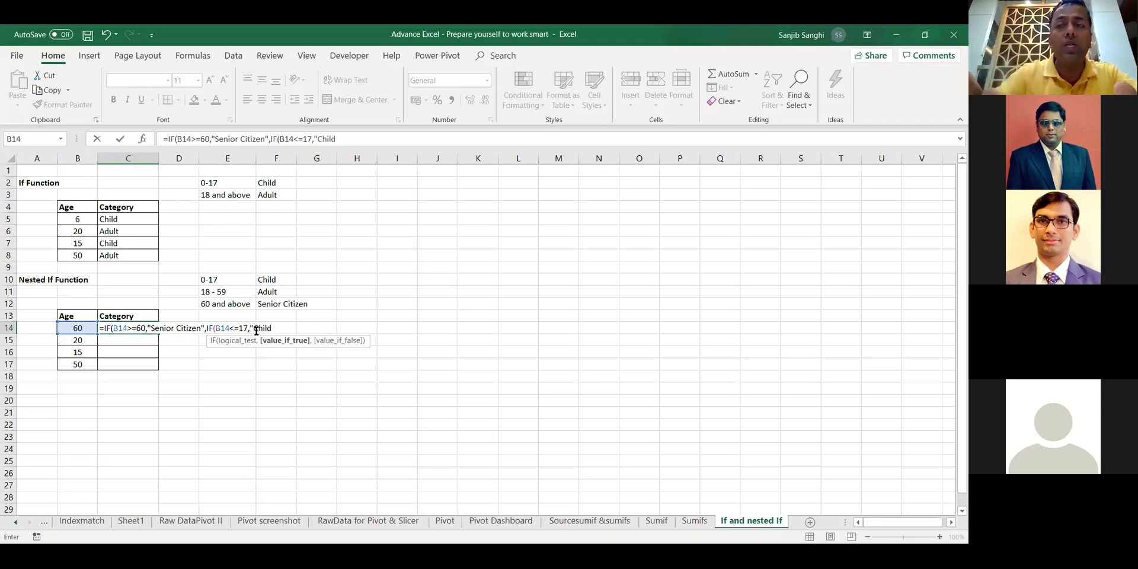
{"action": "type", "text": "\""}
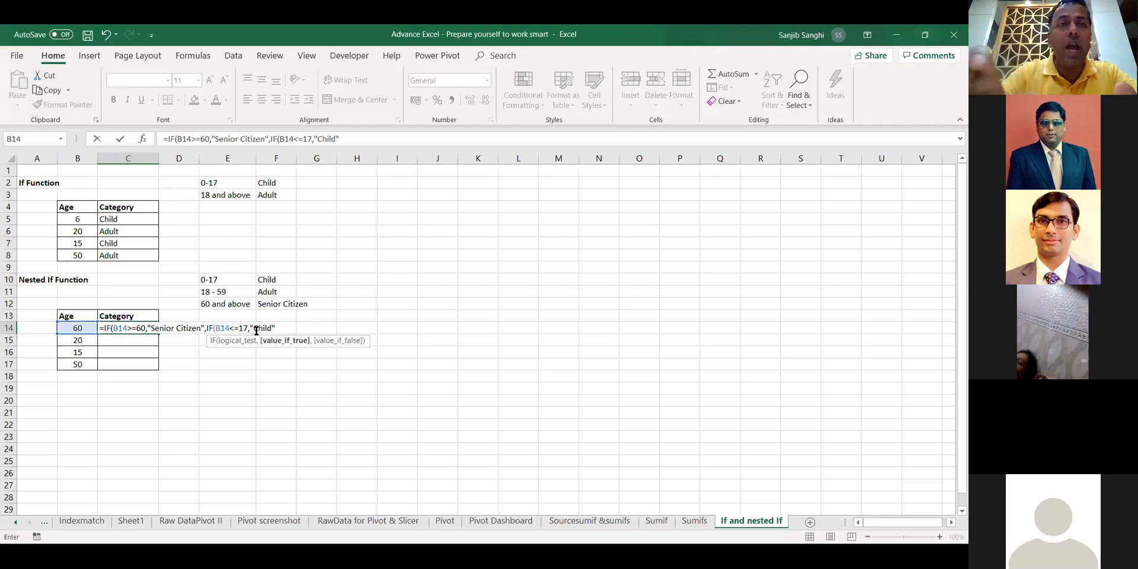
{"action": "type", "text": "\","}
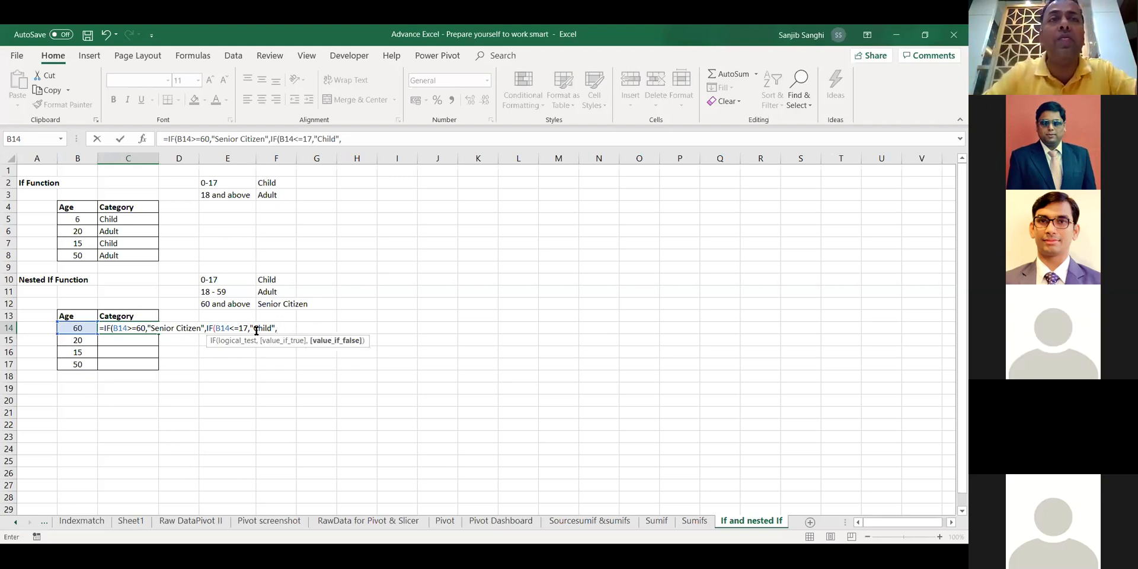
Set "Adult" as the nested IF's value if false, close both IF functions and enter the C14 formula.
{"action": "type", "text": "\"\""}
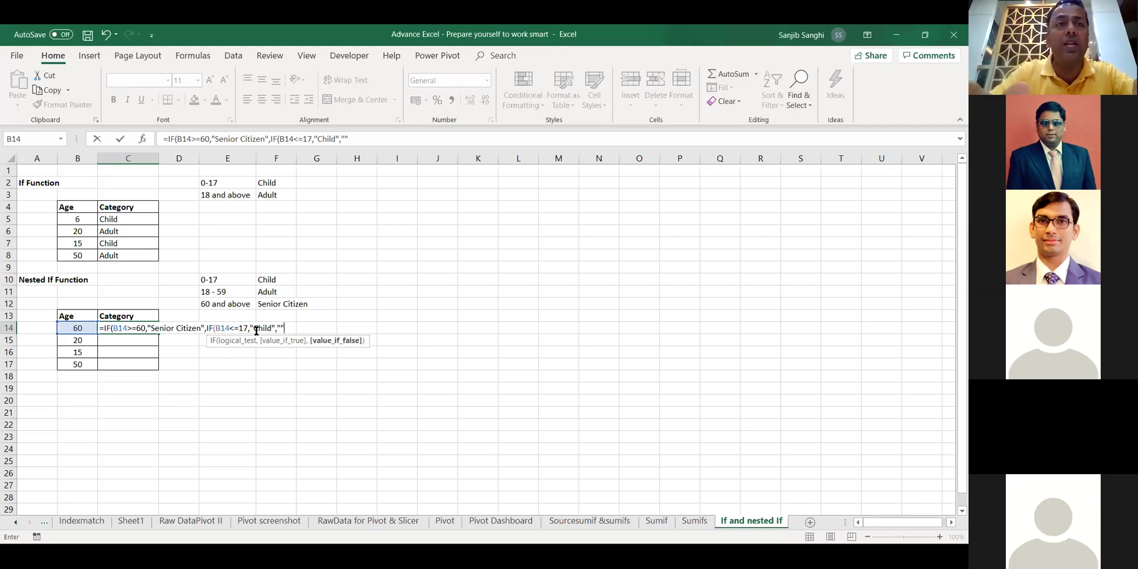
{"action": "key", "text": "BackSpace"}
{"action": "type", "text": "Adult"}
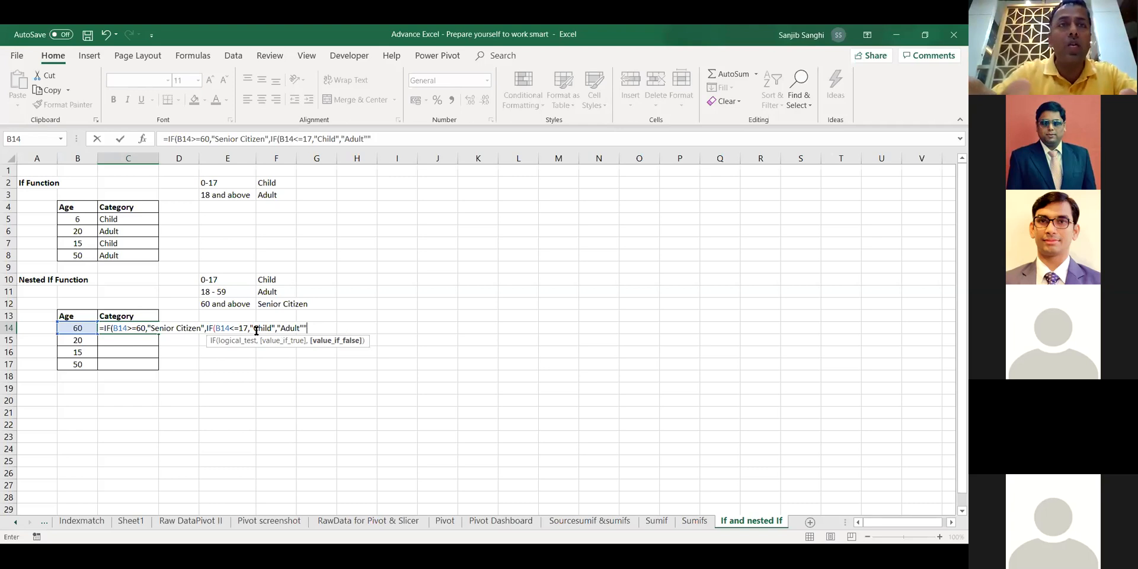
{"action": "type", "text": "\""}
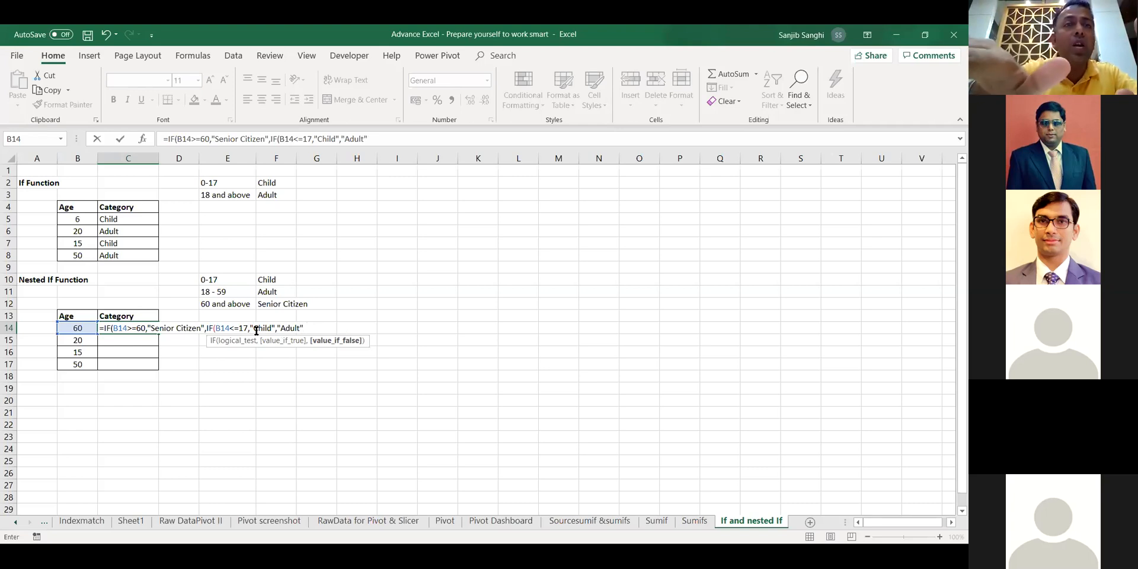
{"action": "type", "text": "))"}
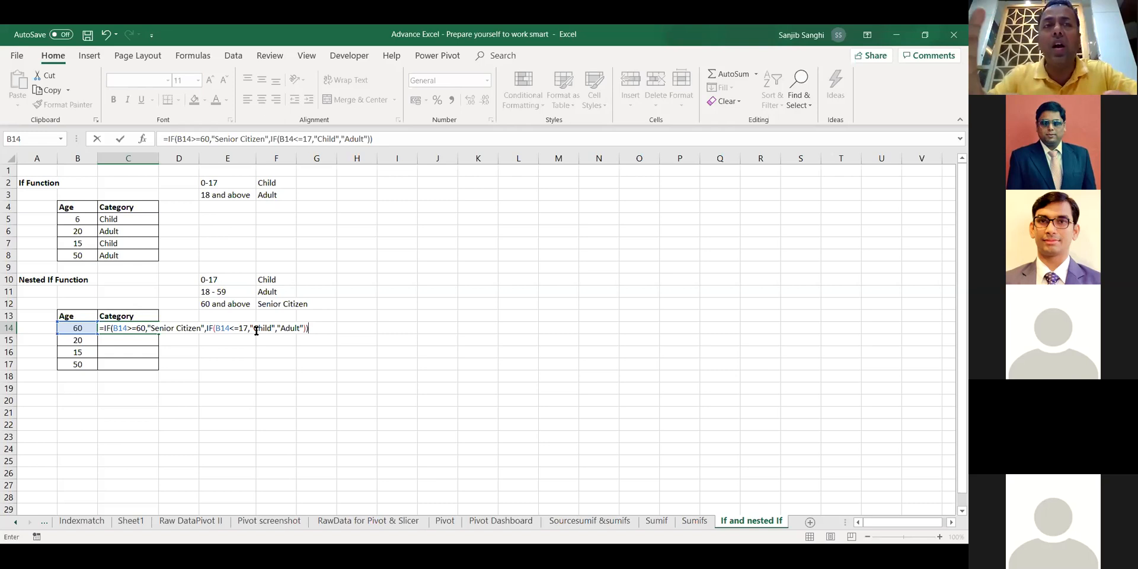
{"action": "key", "text": "Return"}
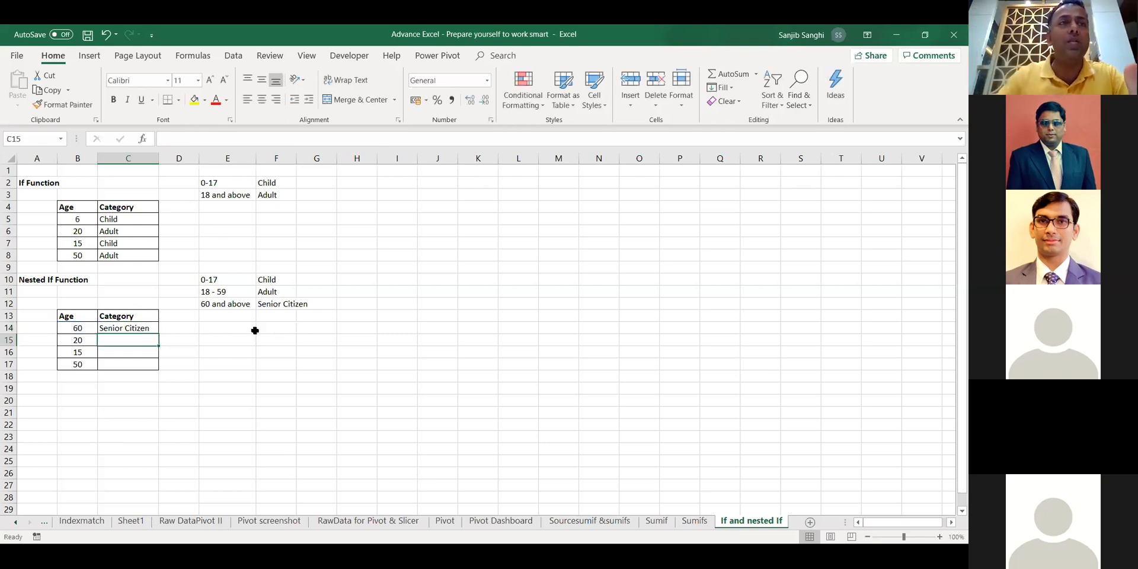
Fill the nested IF formula from C14 down to C17.
{"action": "left_click", "coordinate": [147, 330]}
{"action": "left_click_drag", "start_coordinate": [157, 334], "coordinate": [156, 373]}
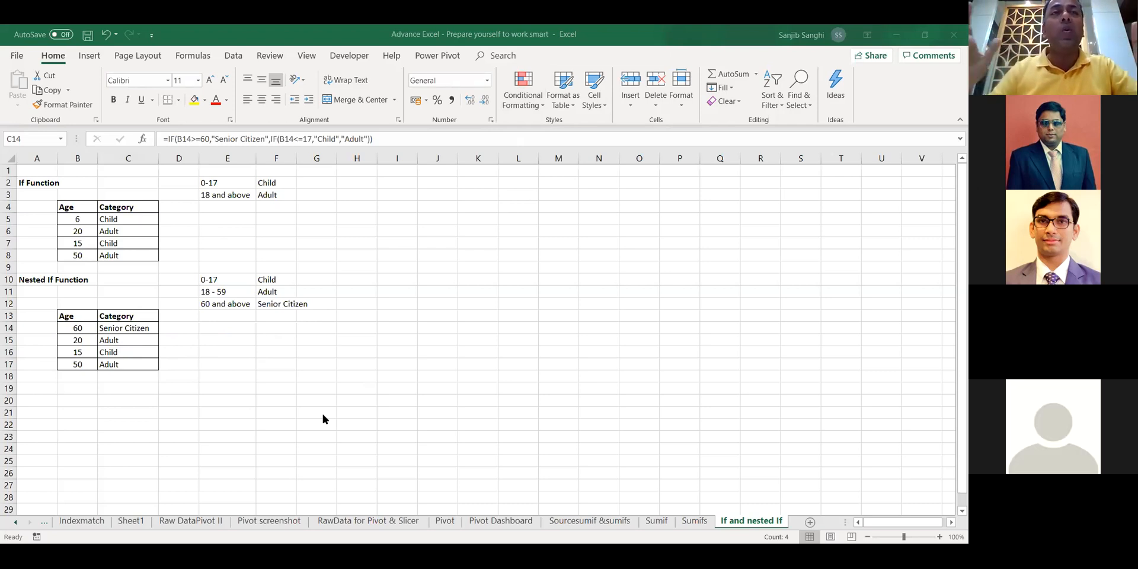
{"action": "left_click", "coordinate": [125, 328]}
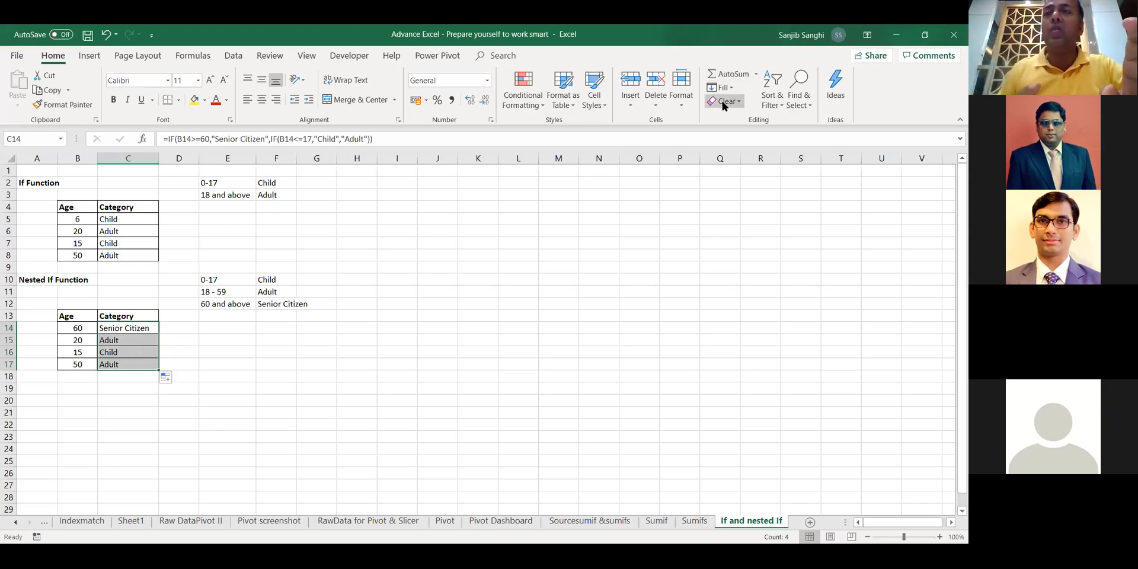
Switch to File Explorer's Macros Source folder and open the Case1-Deletedata workbook.
{"action": "left_click", "coordinate": [896, 35]}
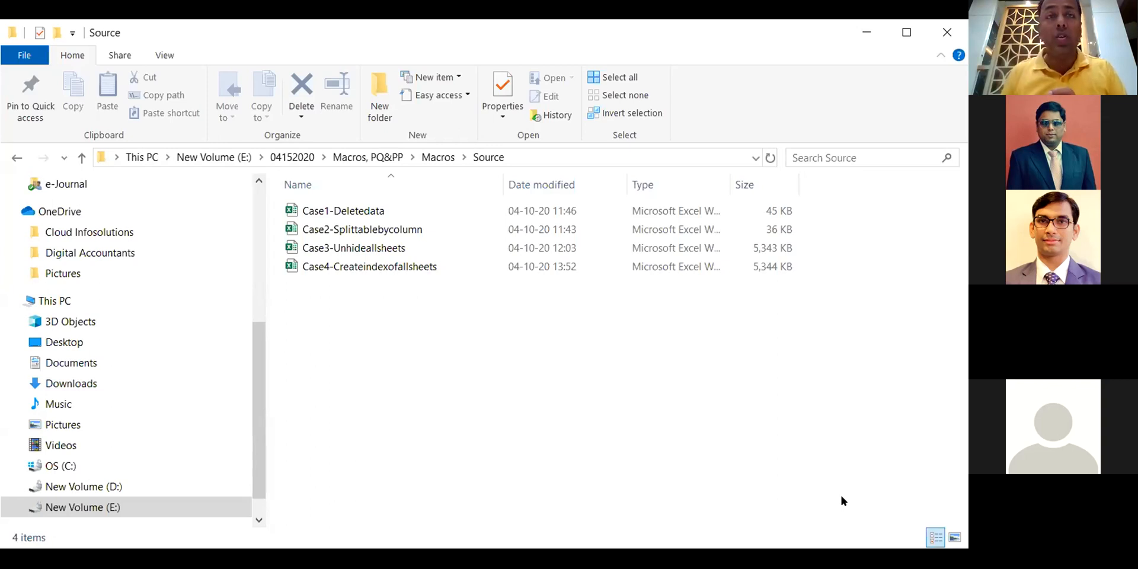
{"action": "double_click", "coordinate": [336, 212]}
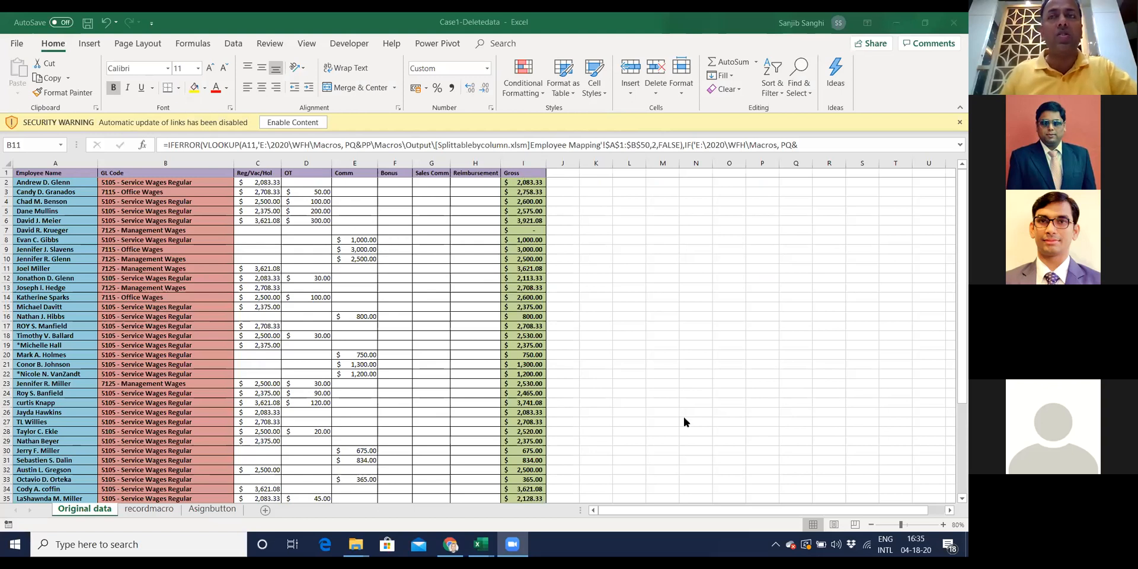
{"action": "left_click", "coordinate": [944, 525]}
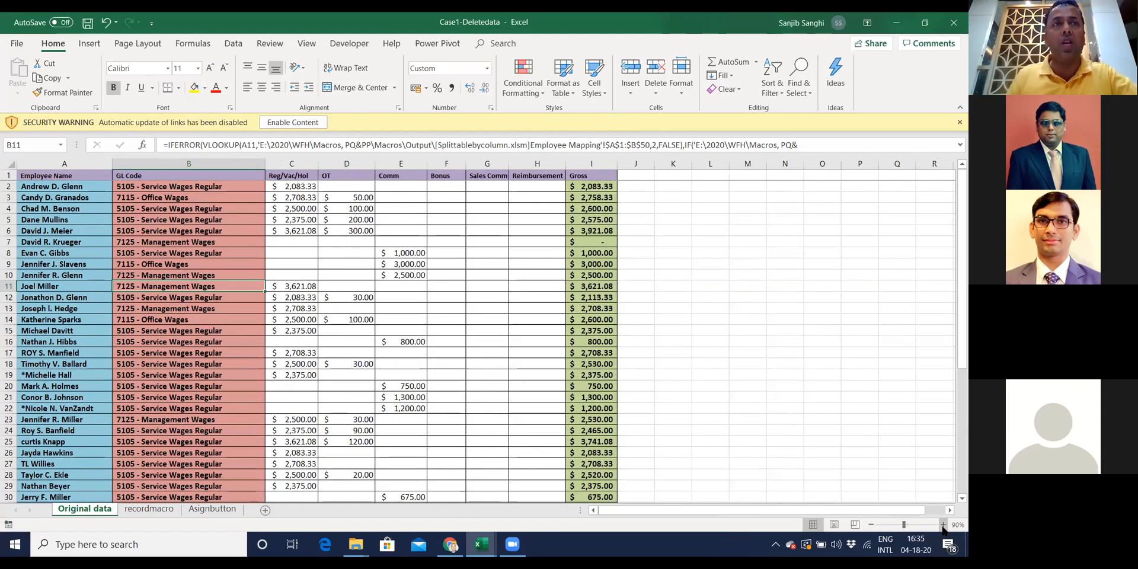
Enter "Record" in cell K6 of the Original data sheet, beside the wages table.
{"action": "left_click", "coordinate": [309, 329]}
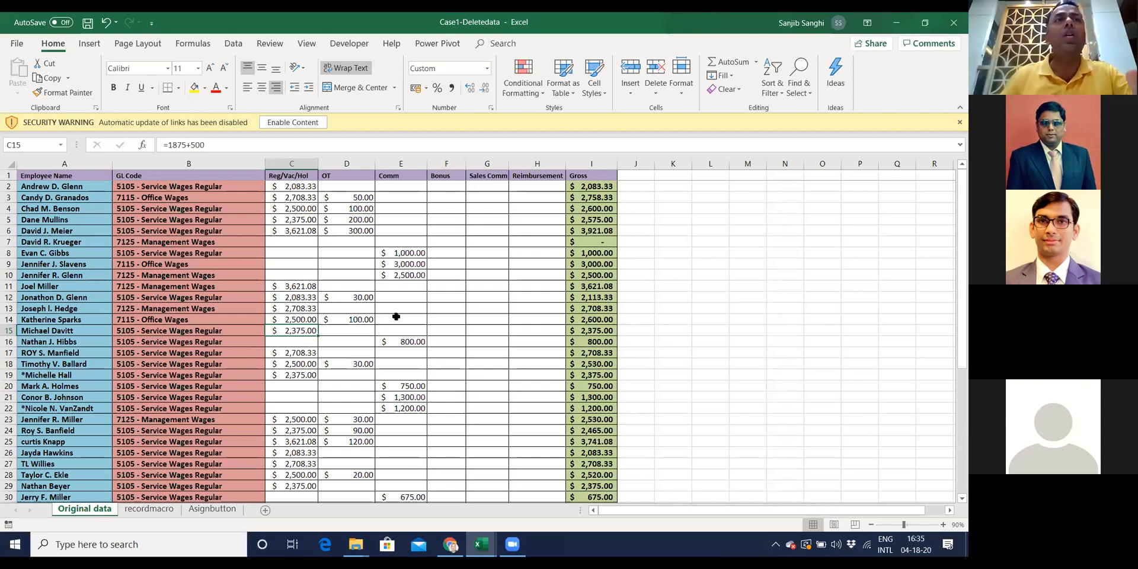
{"action": "left_click", "coordinate": [392, 316]}
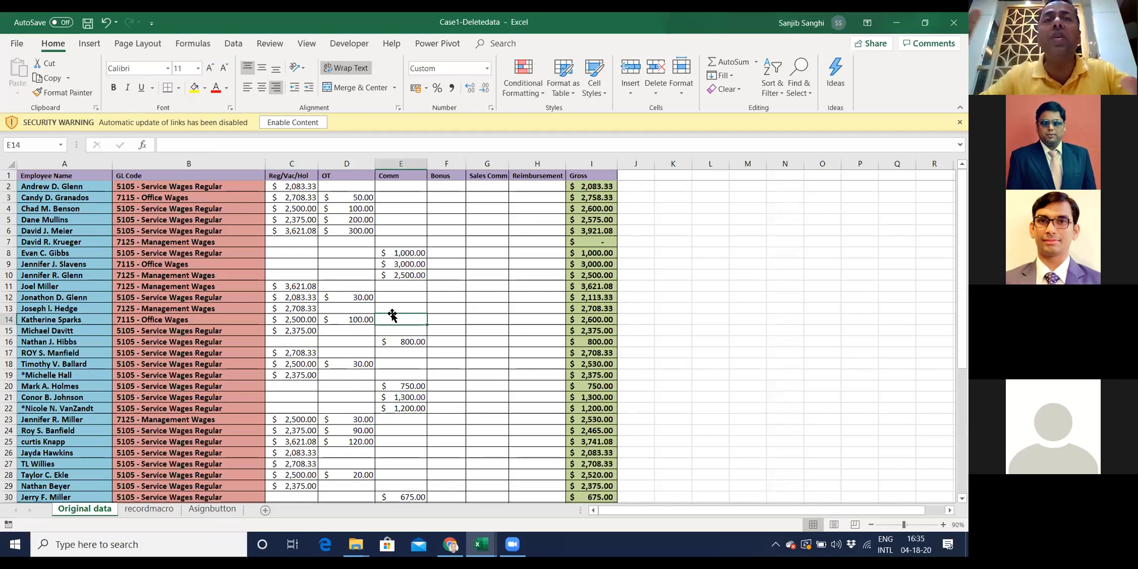
{"action": "left_click", "coordinate": [672, 233]}
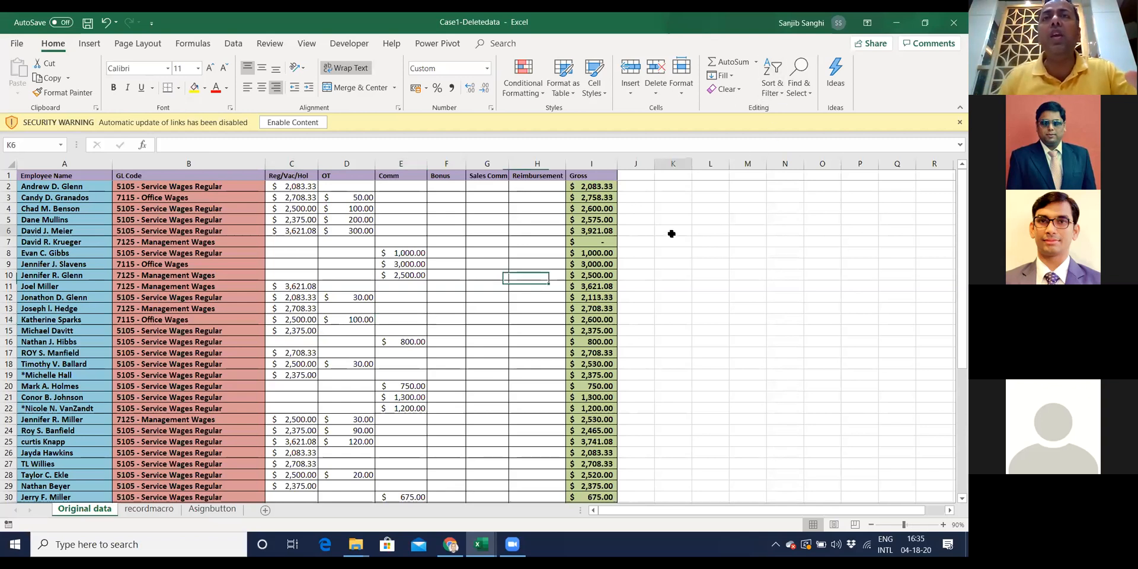
{"action": "type", "text": "REcord"}
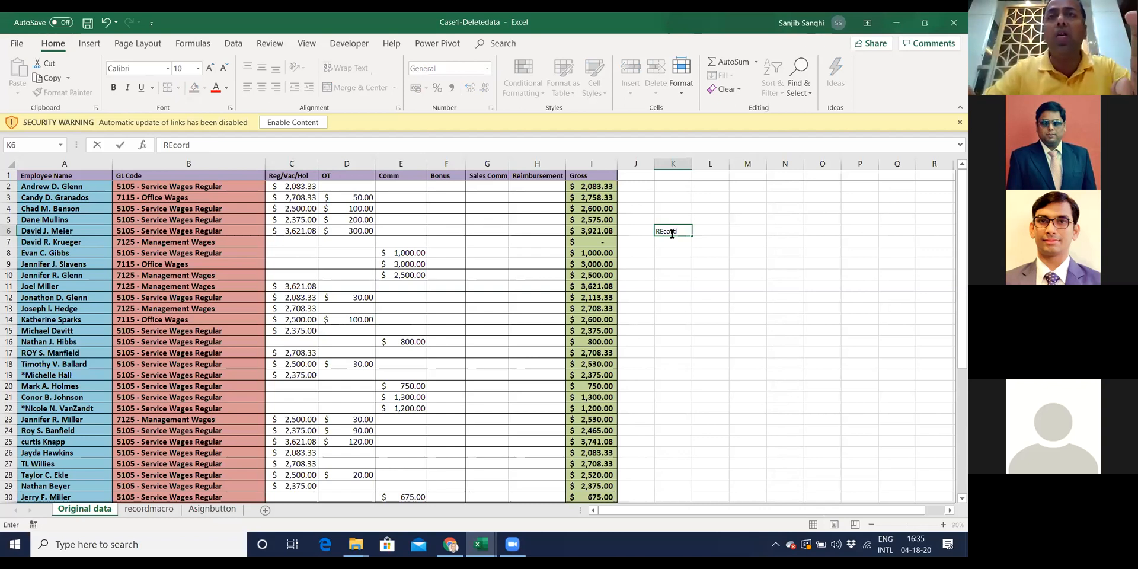
{"action": "key", "text": "Return"}
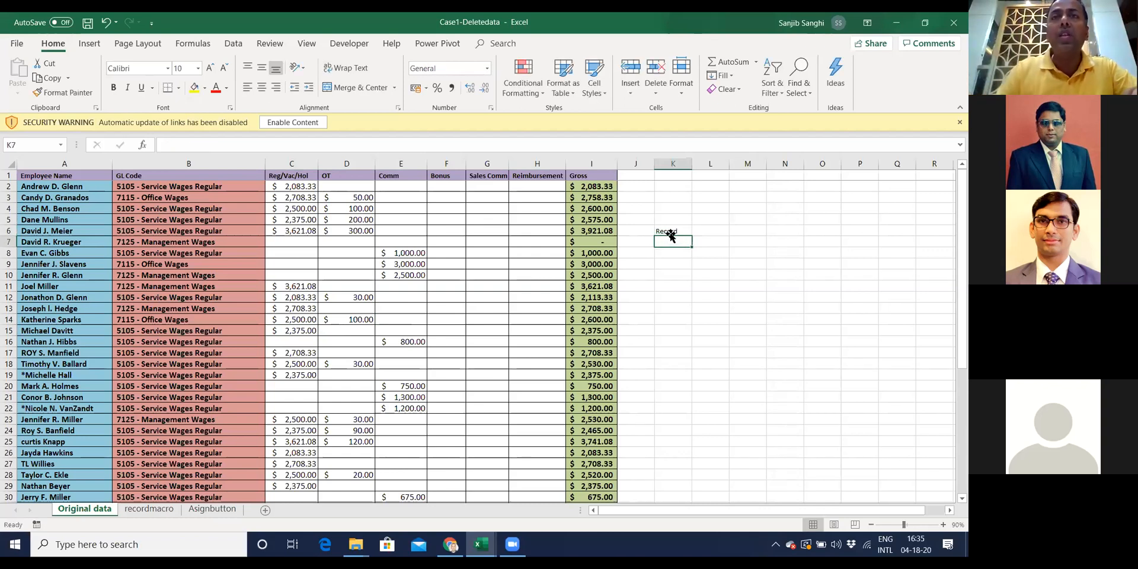
{"action": "left_click", "coordinate": [670, 230]}
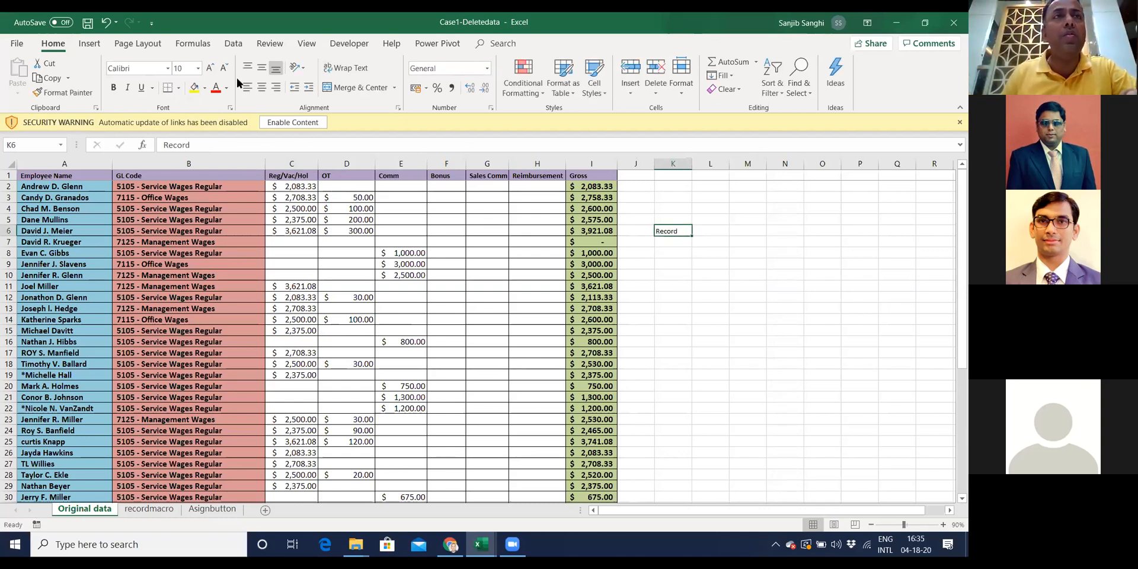
Enter "VBA Code To" in K7 and "Writing VBA Code" in K8 beneath the Record note.
{"action": "left_click", "coordinate": [943, 525]}
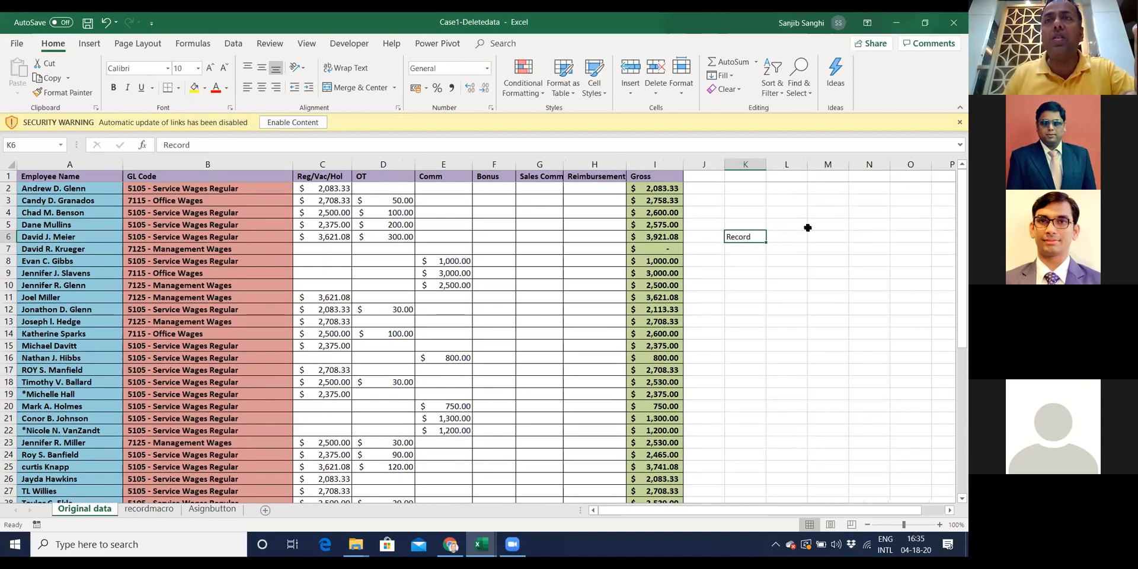
{"action": "key", "text": "Return"}
{"action": "type", "text": "VB"}
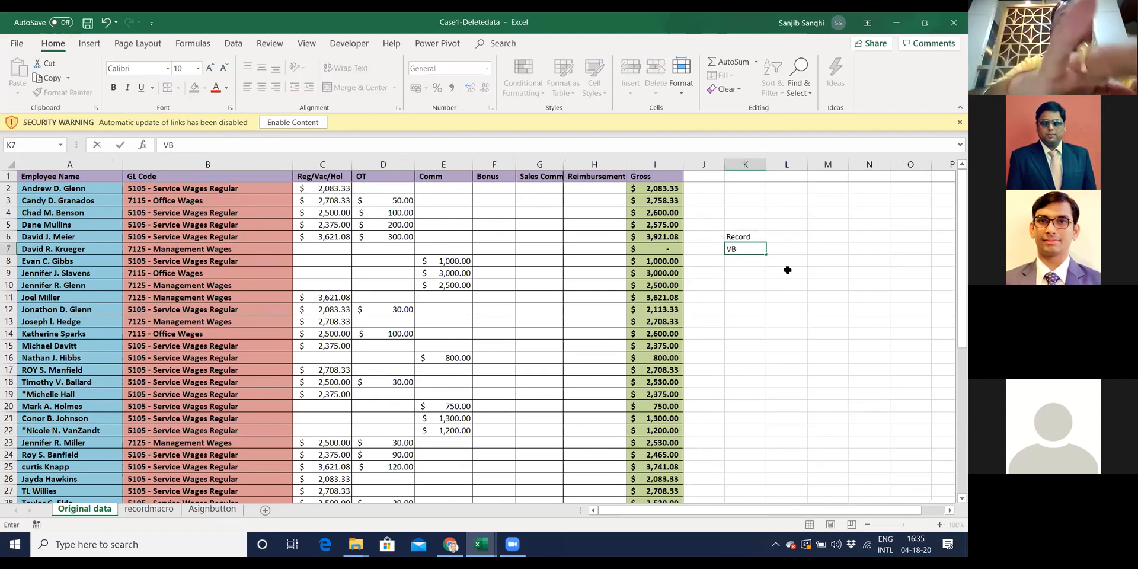
{"action": "type", "text": "A Code"}
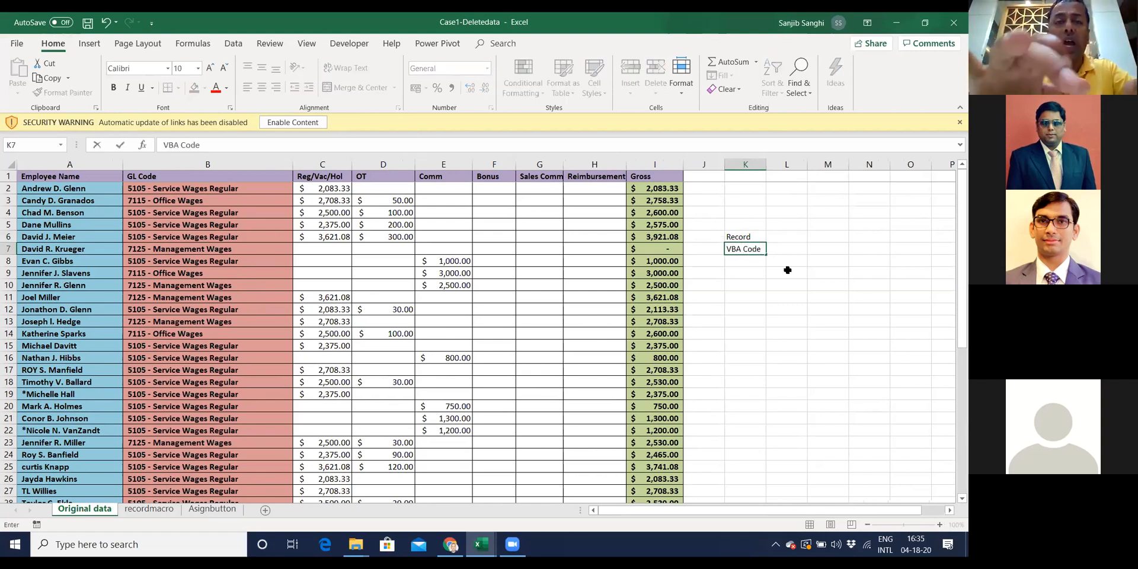
{"action": "type", "text": " To"}
{"action": "key", "text": "Return"}
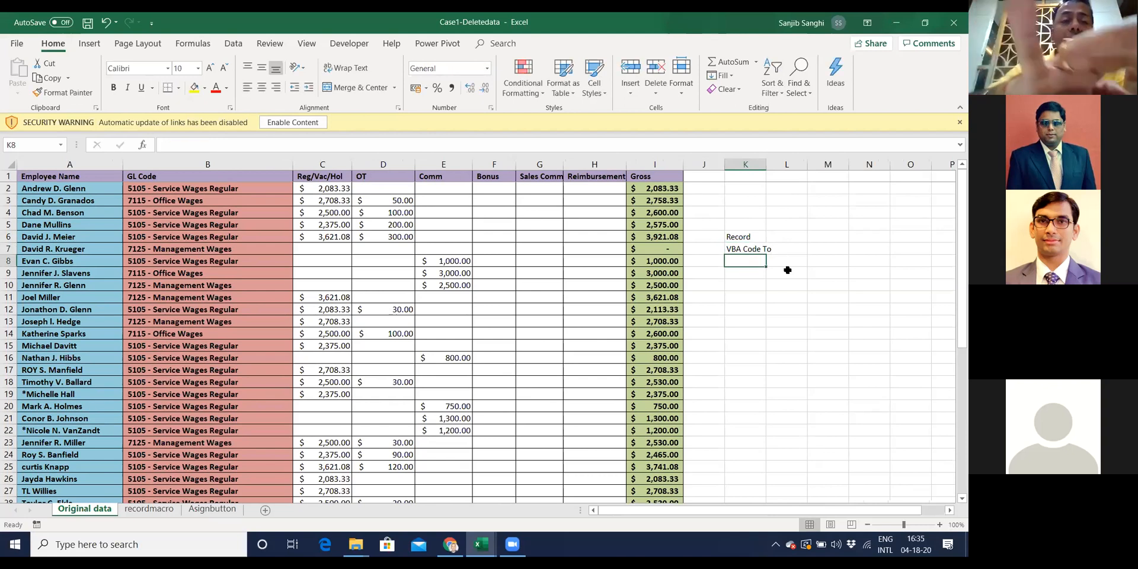
{"action": "type", "text": "Writing V"}
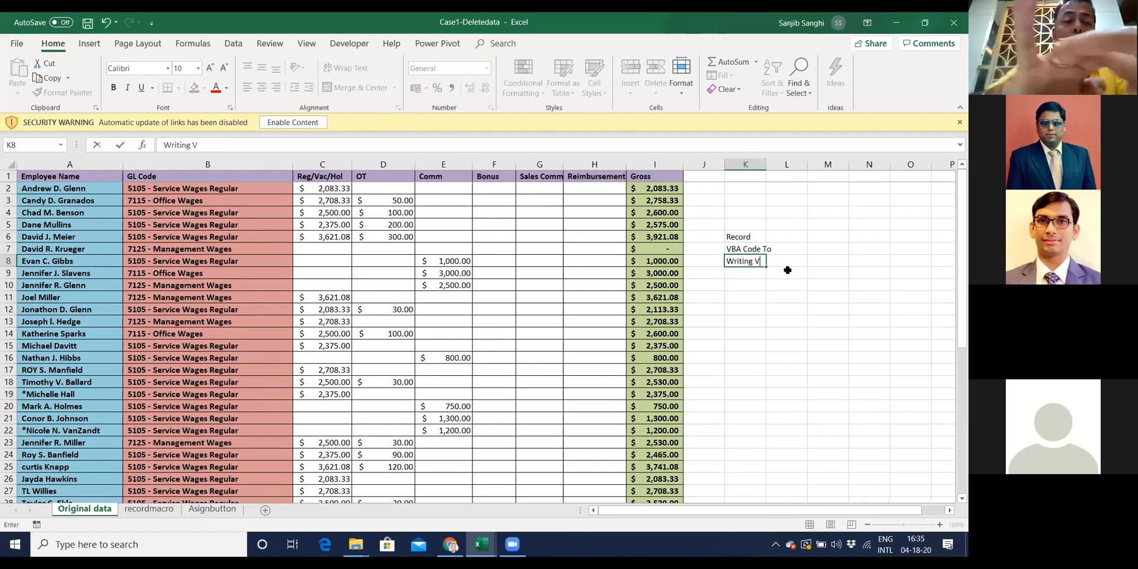
{"action": "type", "text": "BA Code"}
{"action": "key", "text": "Return"}
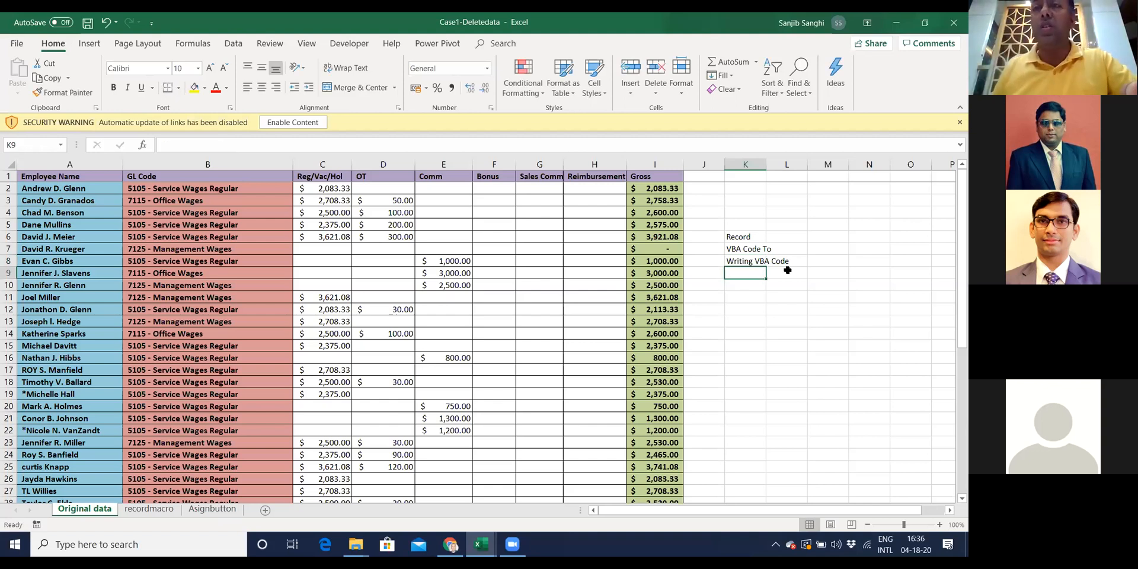
Enable the workbook's blocked content and continue without updating the external link values.
{"action": "left_click_drag", "start_coordinate": [735, 238], "coordinate": [737, 252]}
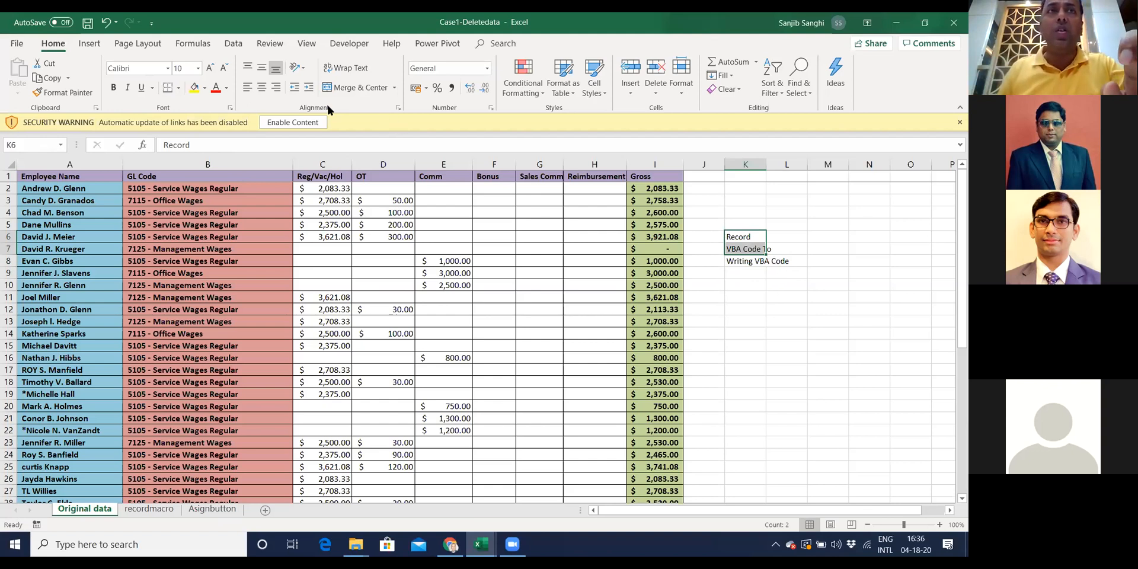
{"action": "left_click", "coordinate": [300, 122]}
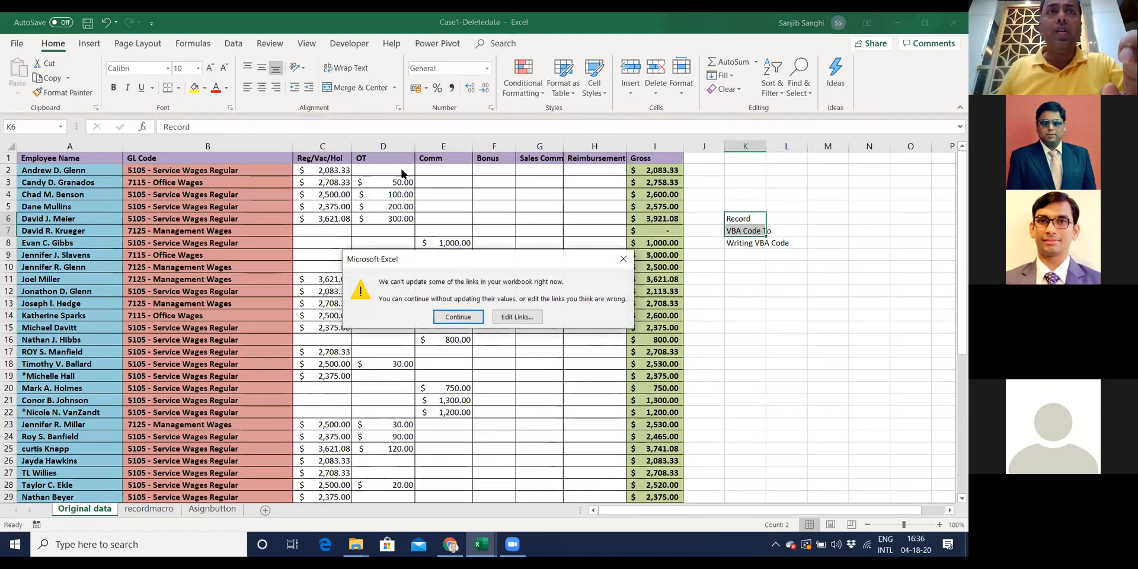
{"action": "left_click", "coordinate": [458, 317]}
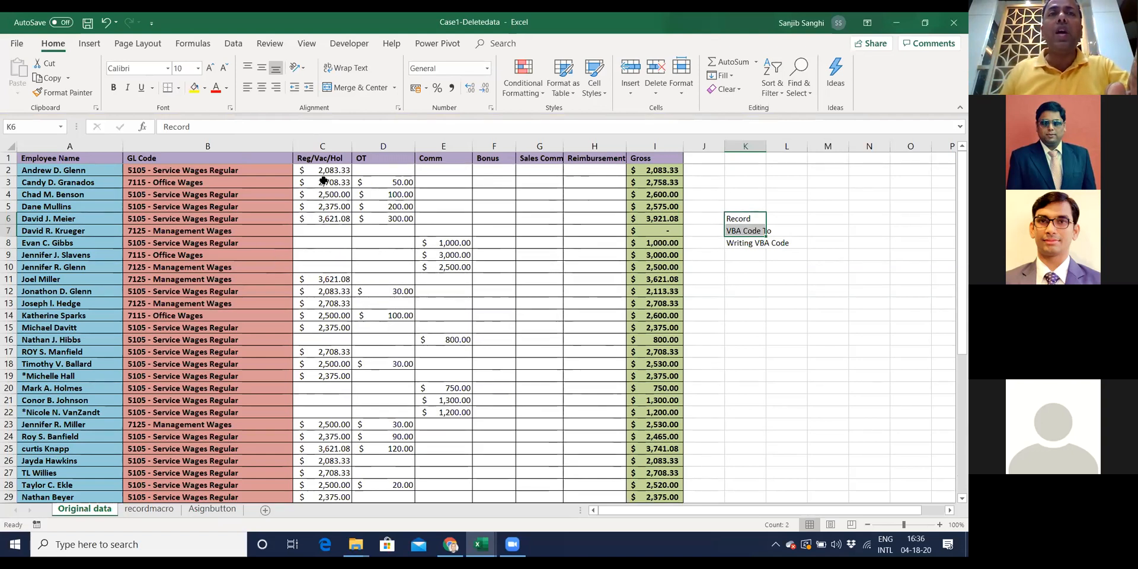
Examine the employee name, GL code and wage columns C to H, and check the Gross formula in I2.
{"action": "left_click_drag", "start_coordinate": [45, 182], "coordinate": [68, 473]}
{"action": "left_click_drag", "start_coordinate": [184, 182], "coordinate": [185, 461]}
{"action": "left_click_drag", "start_coordinate": [319, 172], "coordinate": [547, 501]}
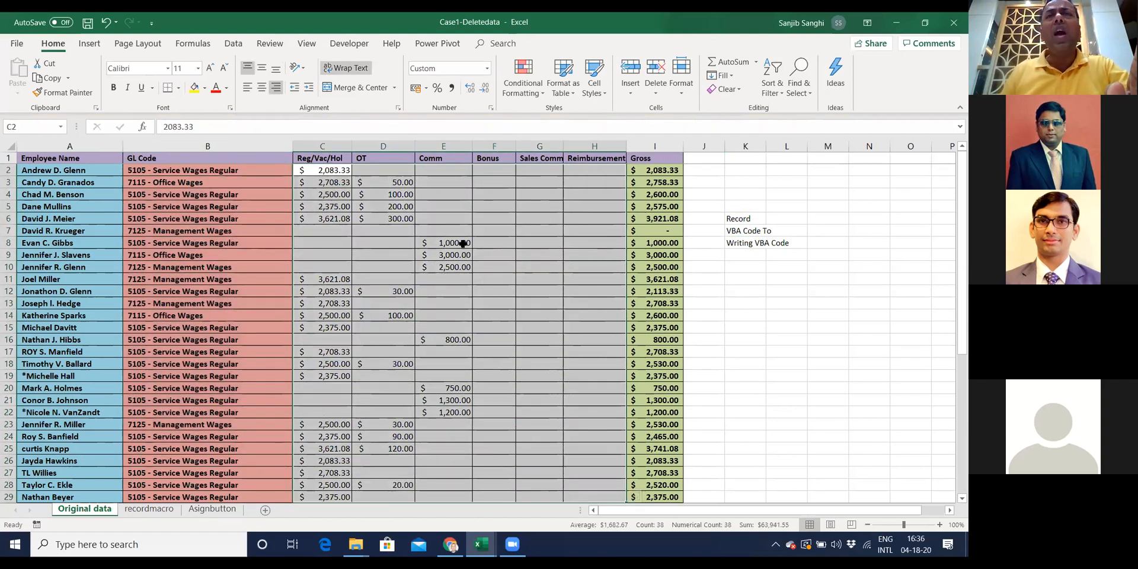
{"action": "left_click", "coordinate": [653, 171]}
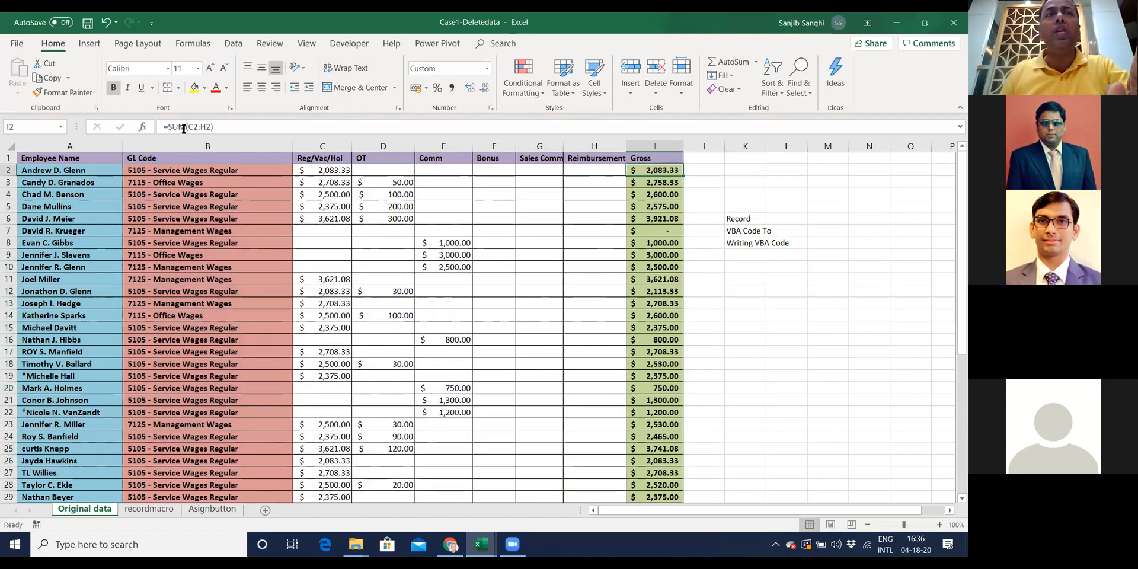
{"action": "left_click_drag", "start_coordinate": [314, 171], "coordinate": [587, 173]}
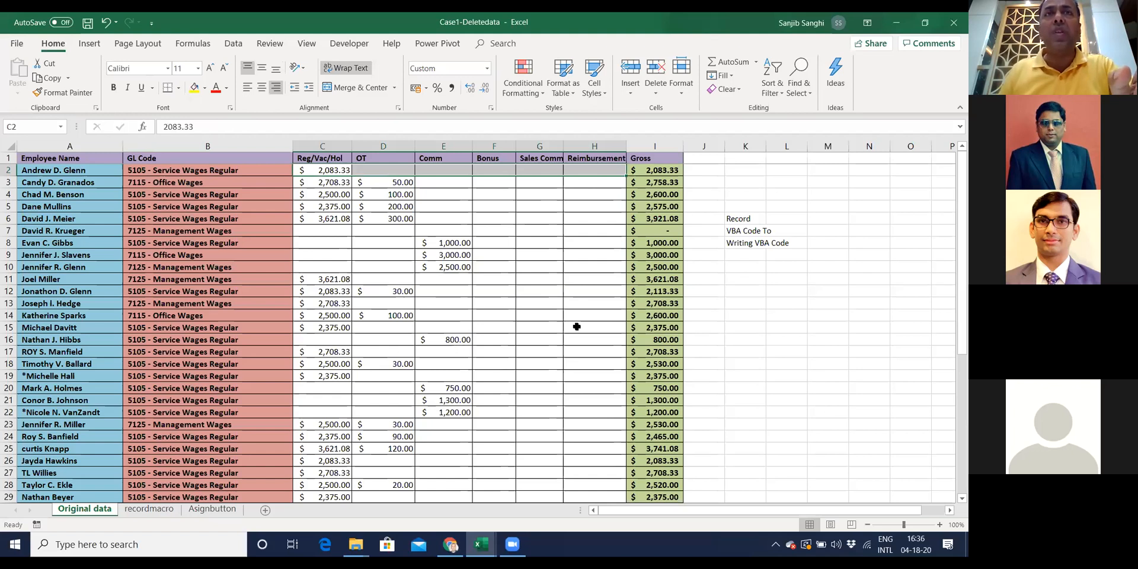
{"action": "left_click", "coordinate": [383, 302]}
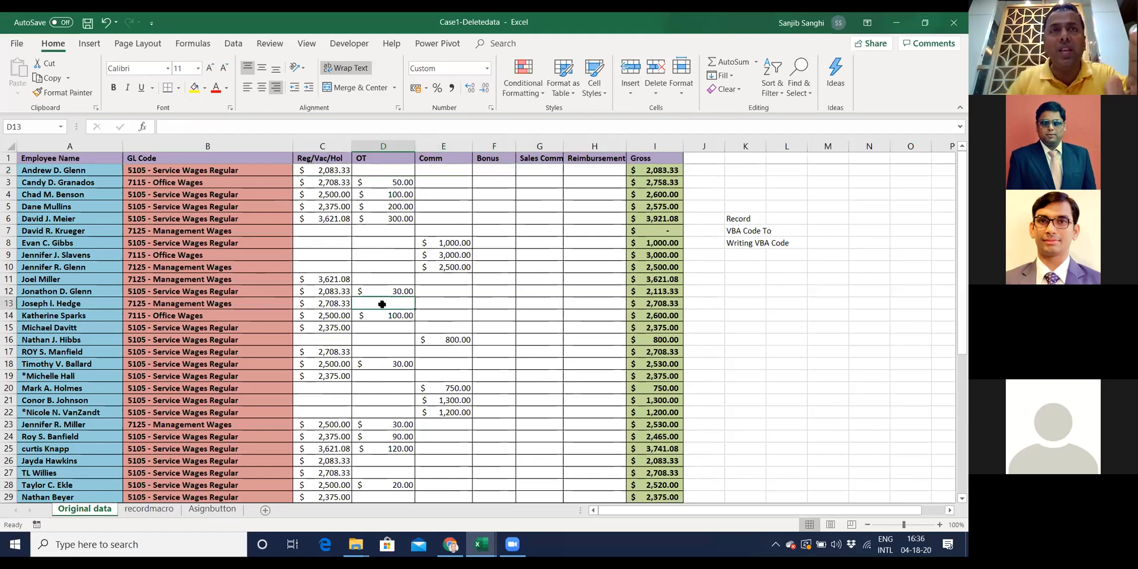
Try clearing the wage entries in C2:F23 and undo the deletion.
{"action": "left_click_drag", "start_coordinate": [322, 170], "coordinate": [514, 423]}
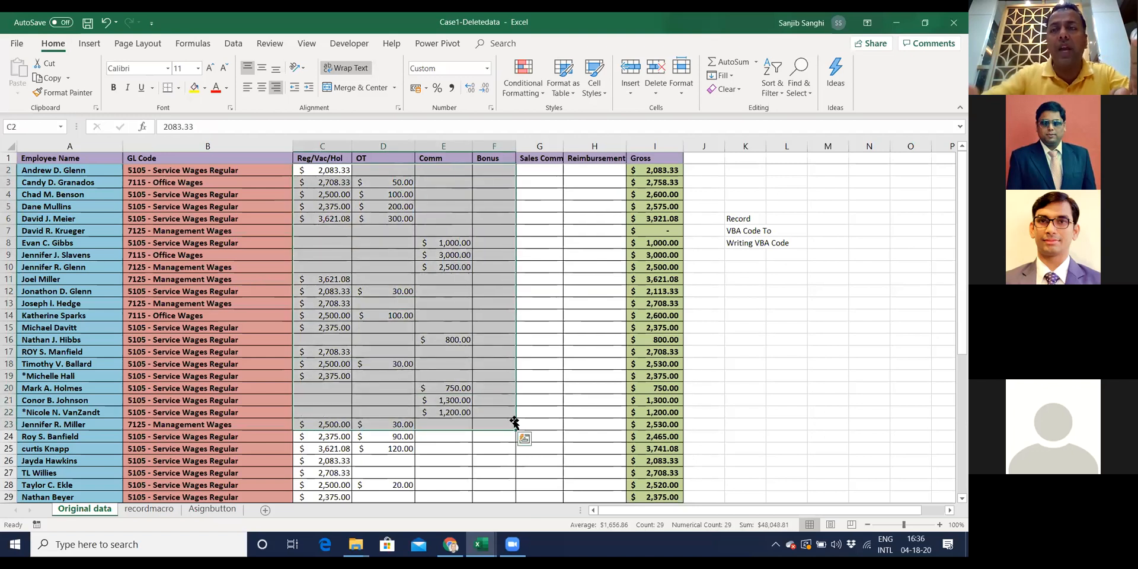
{"action": "key", "text": "Delete"}
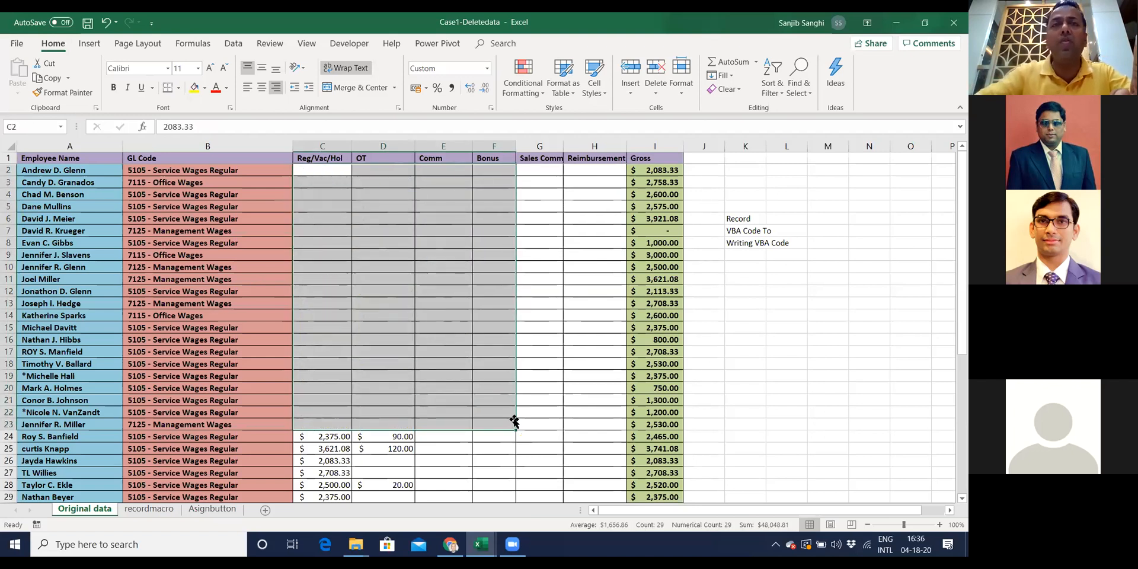
{"action": "key", "text": "ctrl+z"}
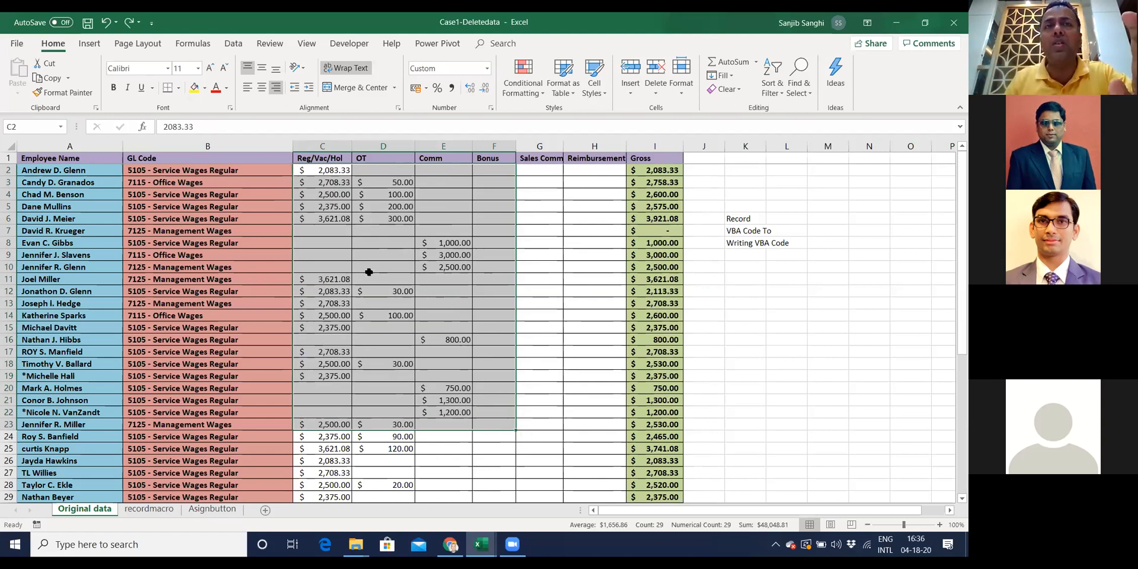
Review the formulas in the Gross column and the wage entries in the lower rows of the table.
{"action": "left_click_drag", "start_coordinate": [655, 182], "coordinate": [655, 303]}
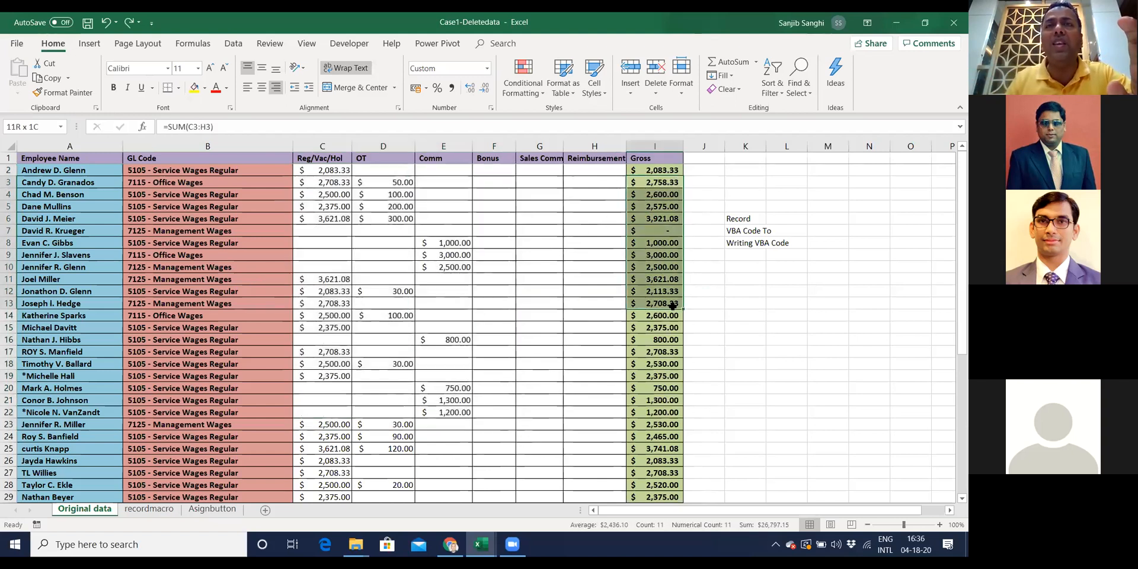
{"action": "scroll", "coordinate": [485, 379], "scroll_direction": "down", "scroll_amount": 2}
{"action": "left_click_drag", "start_coordinate": [329, 402], "coordinate": [495, 473]}
{"action": "scroll", "coordinate": [392, 242], "scroll_direction": "up", "scroll_amount": 2}
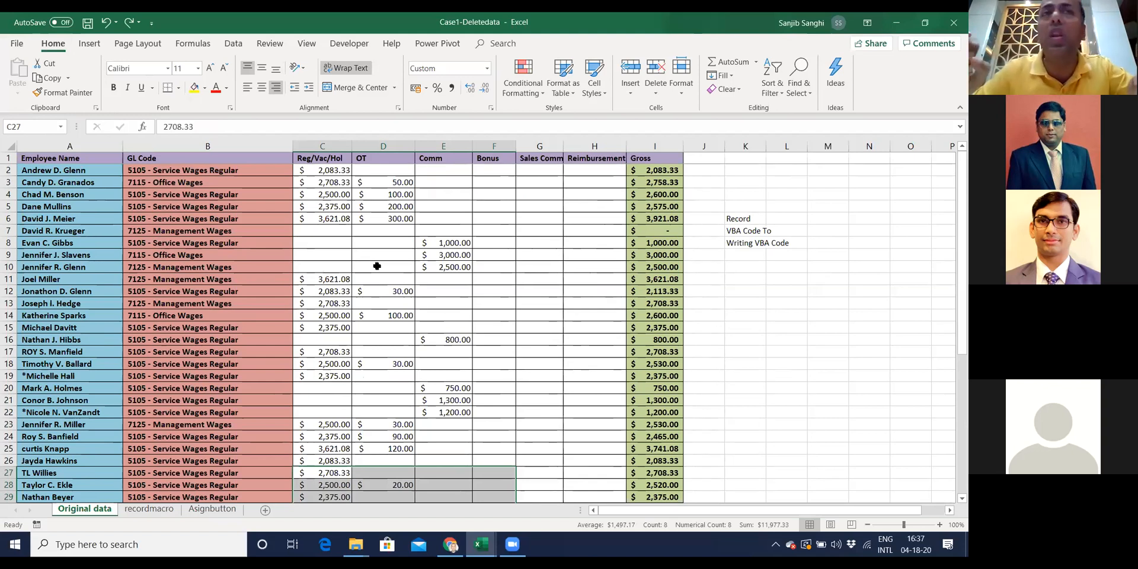
{"action": "left_click", "coordinate": [417, 274]}
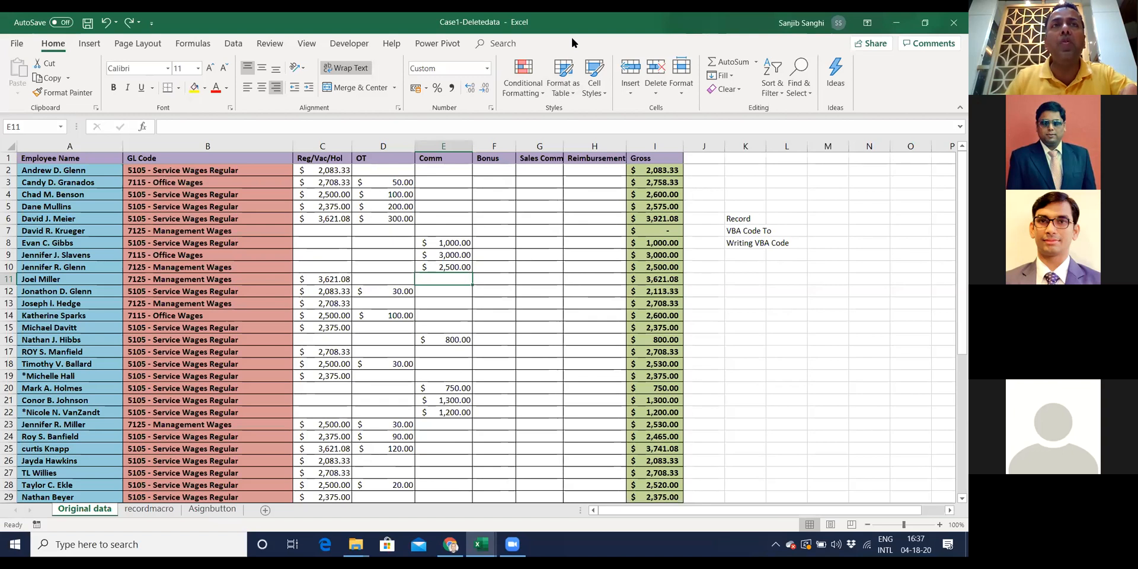
Look up the Developer tab's setting in the ribbon customization options and leave the options without changes.
{"action": "left_click", "coordinate": [307, 43]}
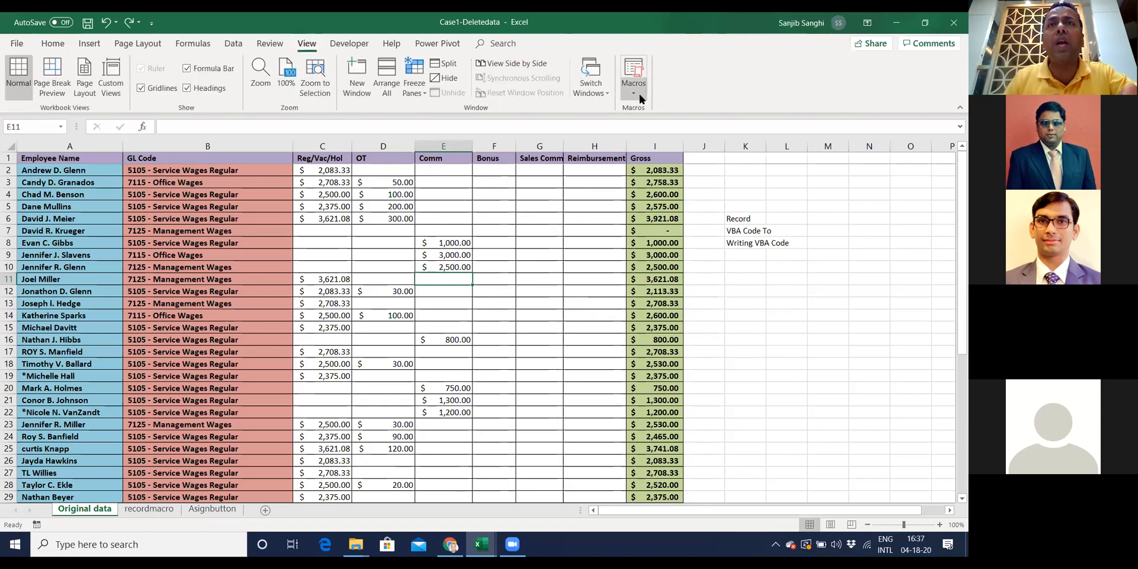
{"action": "left_click", "coordinate": [17, 46]}
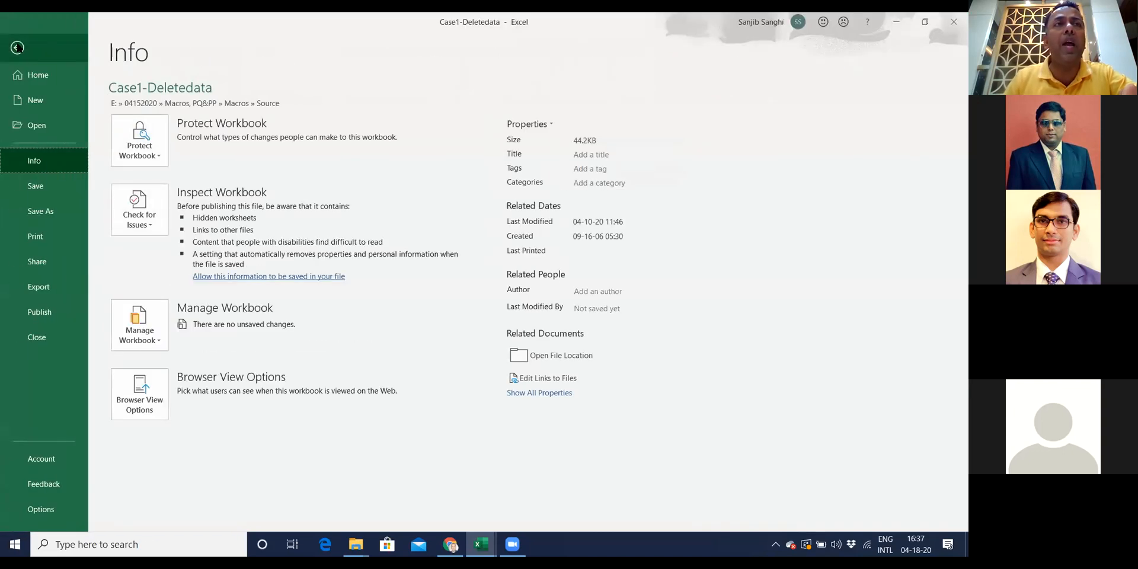
{"action": "left_click", "coordinate": [47, 509]}
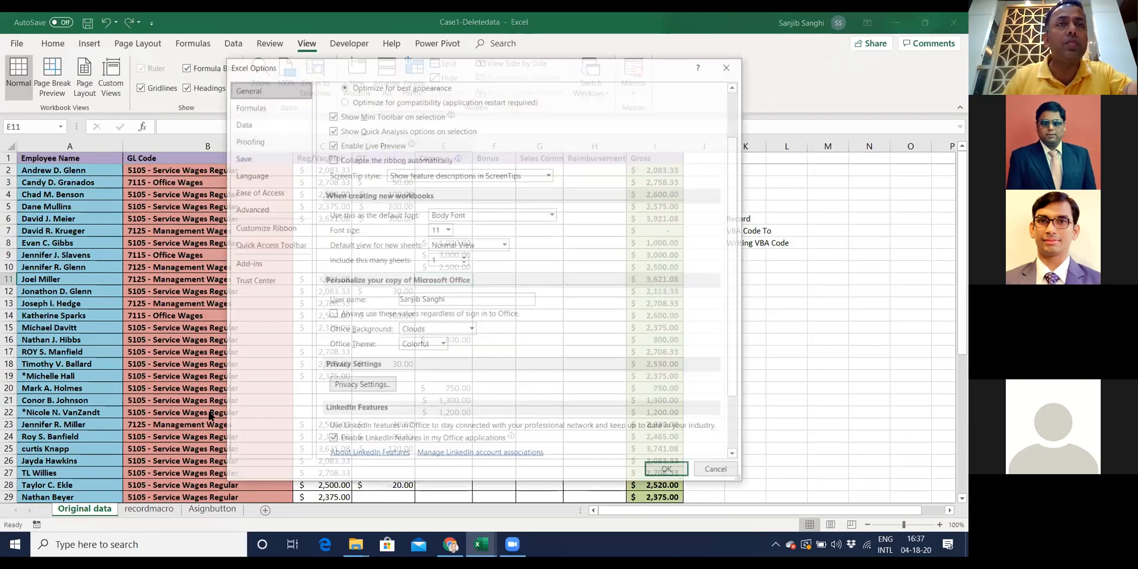
{"action": "left_click", "coordinate": [277, 229]}
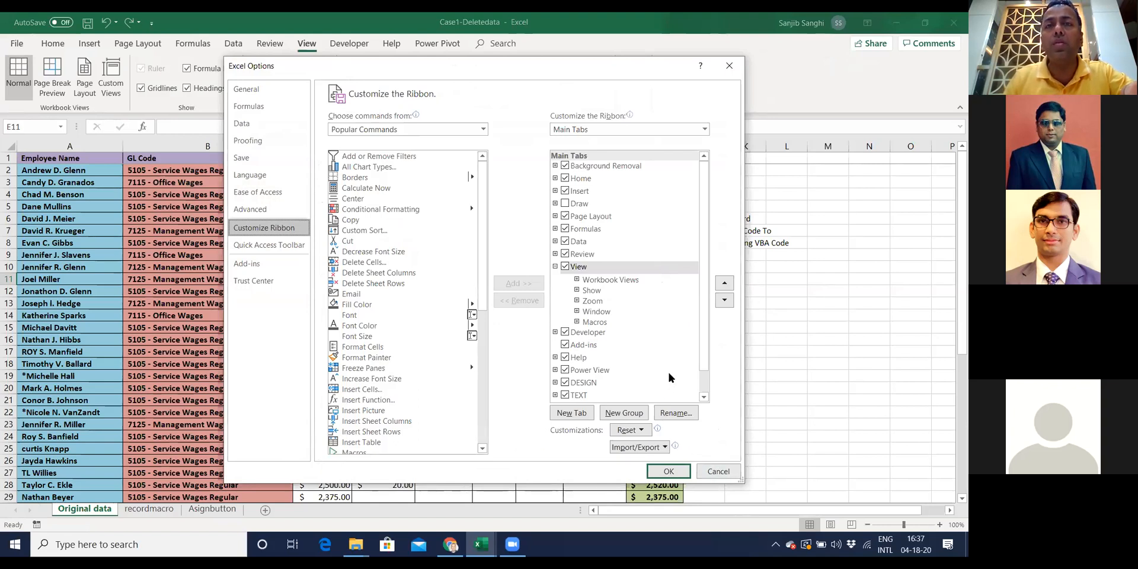
{"action": "left_click", "coordinate": [717, 471]}
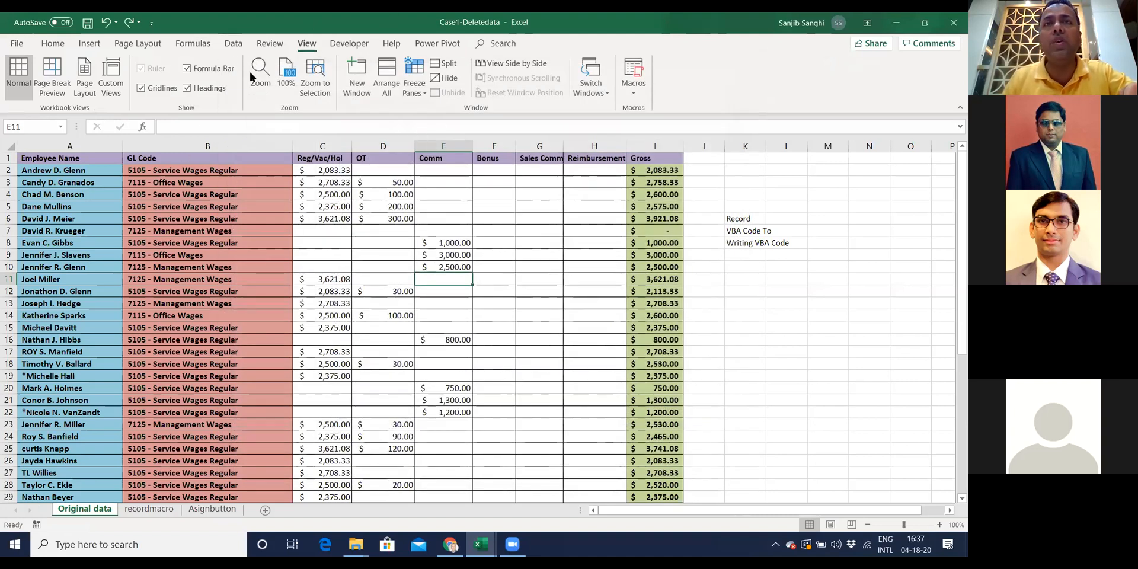
Start recording a macro named deletedata, stored in This Workbook.
{"action": "left_click", "coordinate": [635, 86]}
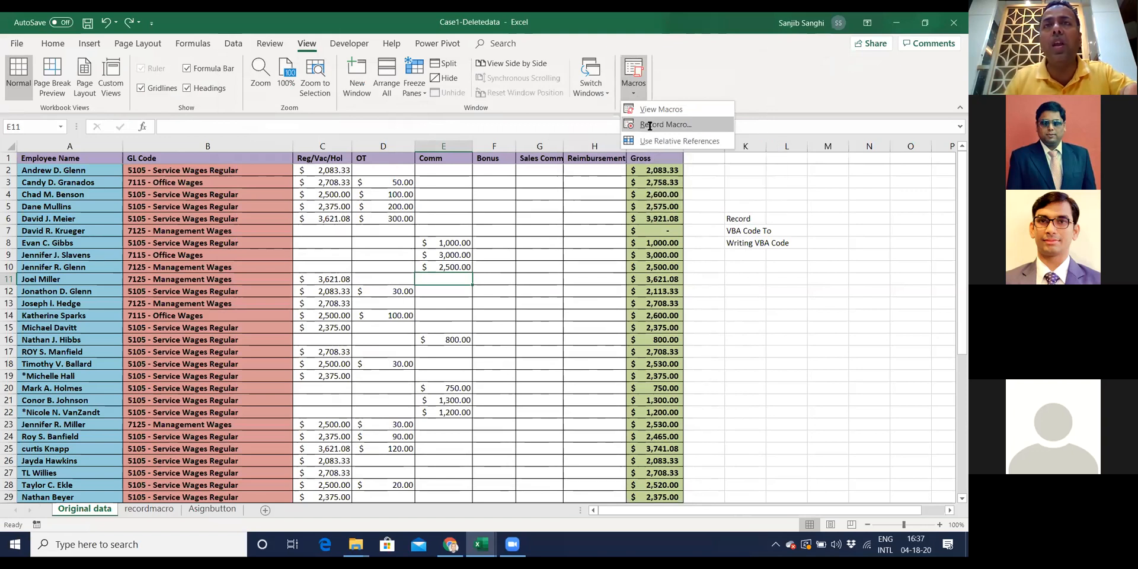
{"action": "left_click", "coordinate": [650, 125]}
{"action": "type", "text": "deletedata"}
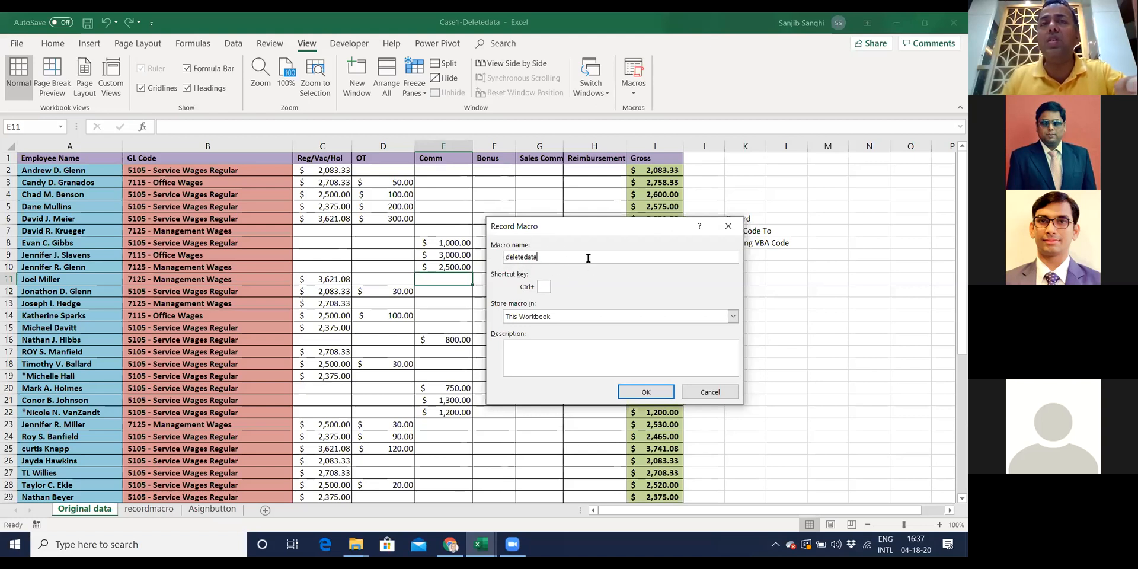
{"action": "left_click", "coordinate": [644, 392]}
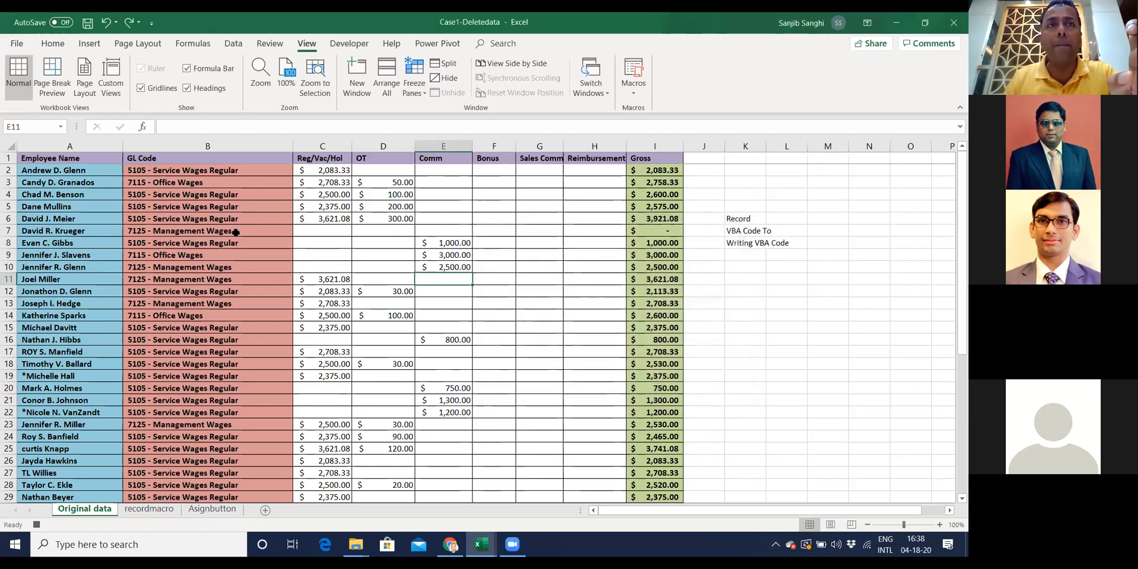
Clear the wage entries in C2:H44 on the Original data sheet and stop recording the macro.
{"action": "left_click", "coordinate": [327, 169]}
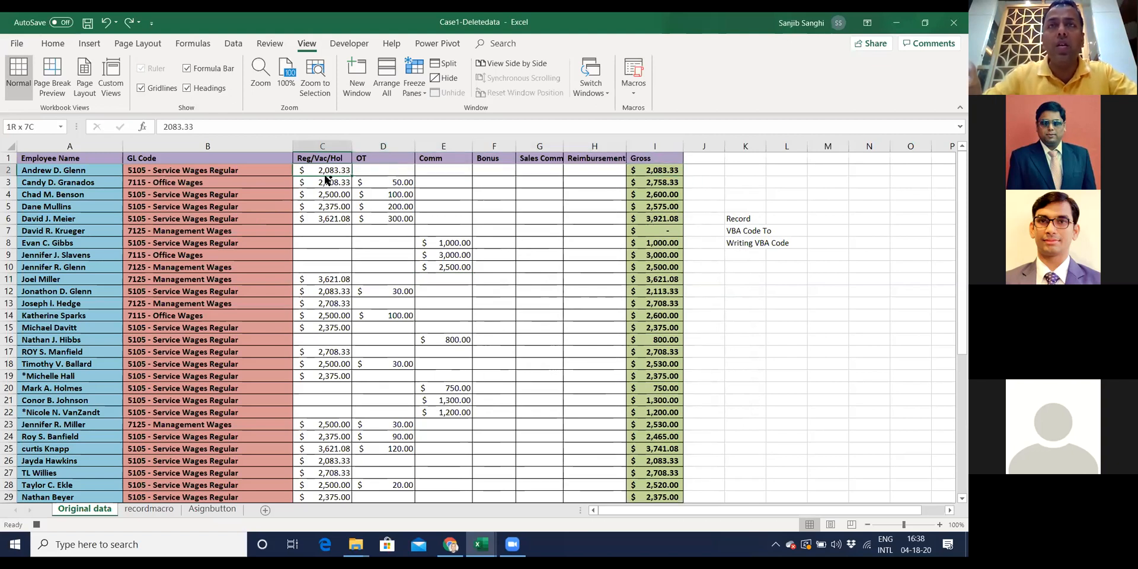
{"action": "mouse_move", "coordinate": [321, 169]}
{"action": "left_mouse_down"}
{"action": "mouse_move", "coordinate": [607, 176]}
{"action": "mouse_move", "coordinate": [586, 171]}
{"action": "left_mouse_up"}
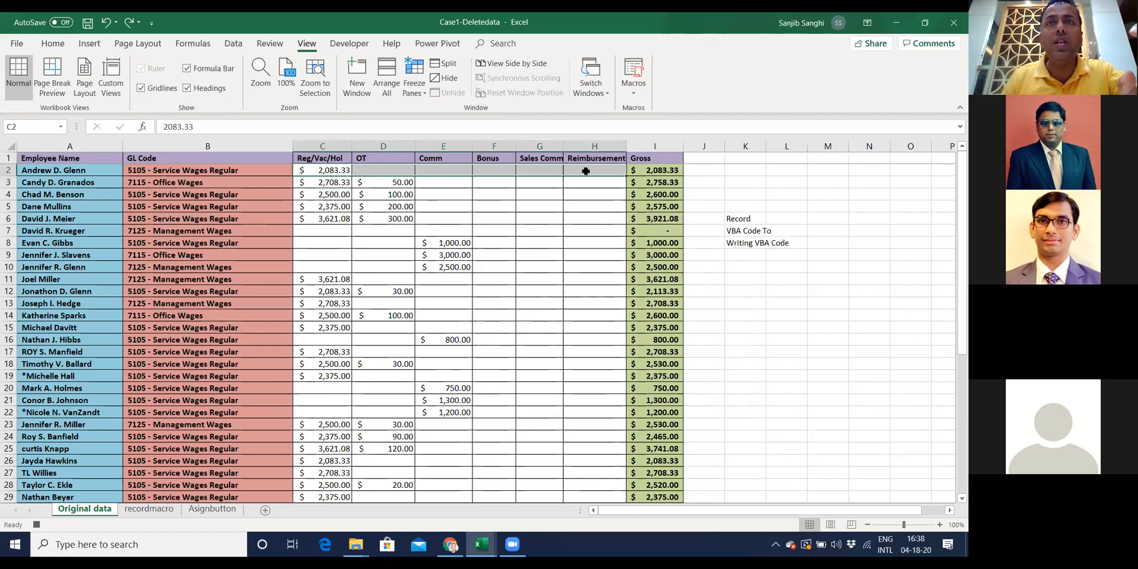
{"action": "key", "text": "shift+Down"}
{"action": "key", "text": "shift+Down"}
{"action": "key", "text": "shift+Down"}
{"action": "key", "text": "shift+Down"}
{"action": "key", "text": "shift+Down"}
{"action": "key", "text": "shift+Down"}
{"action": "key", "text": "shift+Down"}
{"action": "key", "text": "shift+Down"}
{"action": "key", "text": "shift+Down"}
{"action": "key", "text": "shift+Down"}
{"action": "key", "text": "shift+Down"}
{"action": "key", "text": "shift+Down"}
{"action": "key", "text": "shift+Down"}
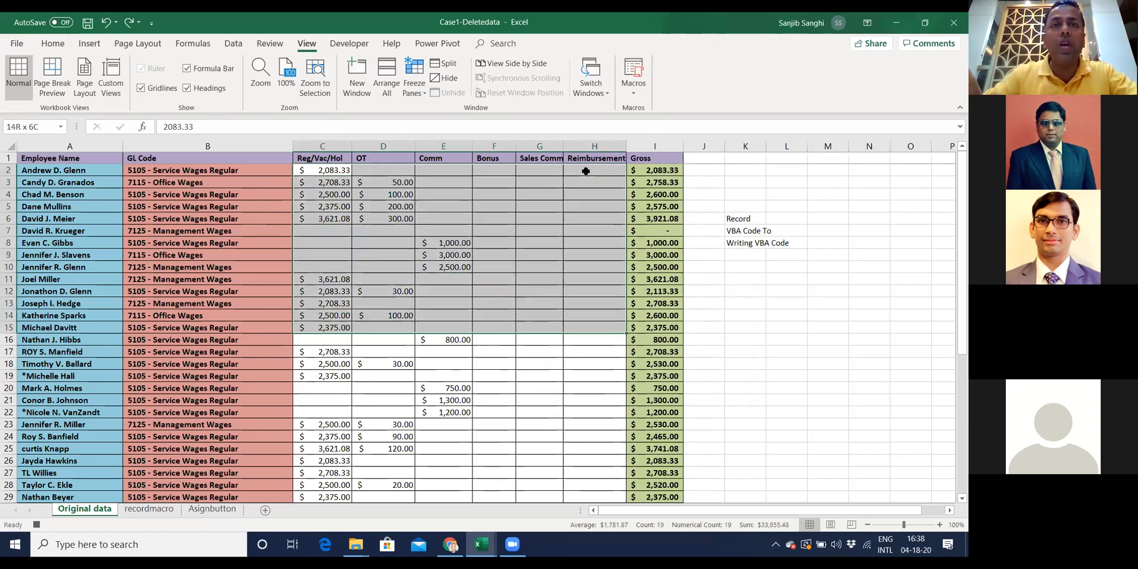
{"action": "key", "text": "shift+Down"}
{"action": "key", "text": "shift+Down"}
{"action": "key", "text": "shift+Down"}
{"action": "key", "text": "shift+Down"}
{"action": "key", "text": "shift+Down"}
{"action": "key", "text": "shift+Down"}
{"action": "key", "text": "shift+Down"}
{"action": "key", "text": "shift+Down"}
{"action": "key", "text": "shift+Down"}
{"action": "key", "text": "shift+Down"}
{"action": "key", "text": "shift+Down"}
{"action": "key", "text": "shift+Down"}
{"action": "key", "text": "shift+Down"}
{"action": "key", "text": "shift+Down"}
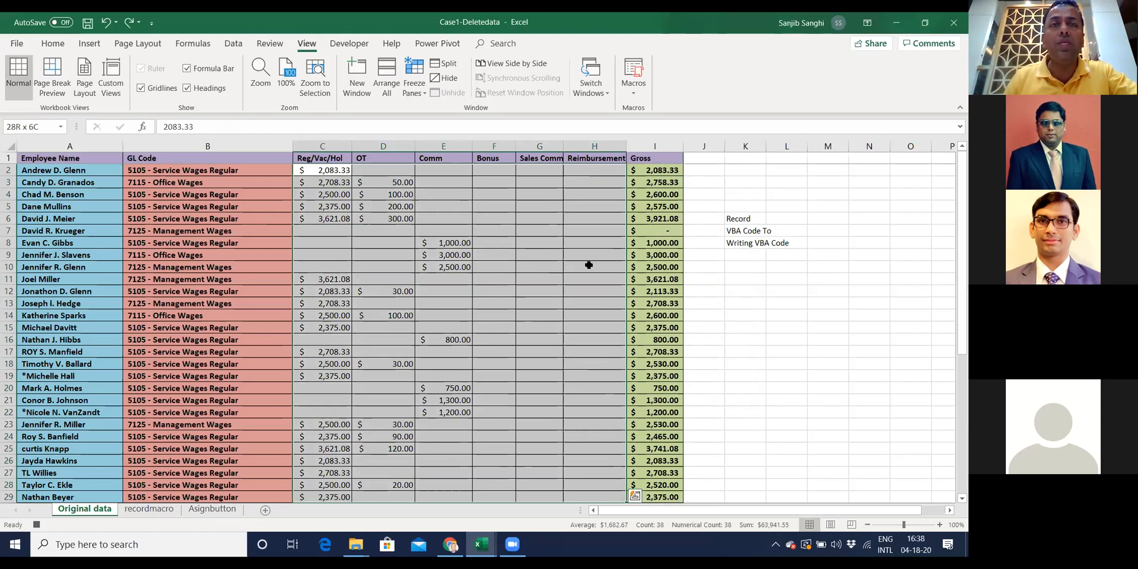
{"action": "scroll", "coordinate": [588, 265], "scroll_direction": "down", "scroll_amount": 2}
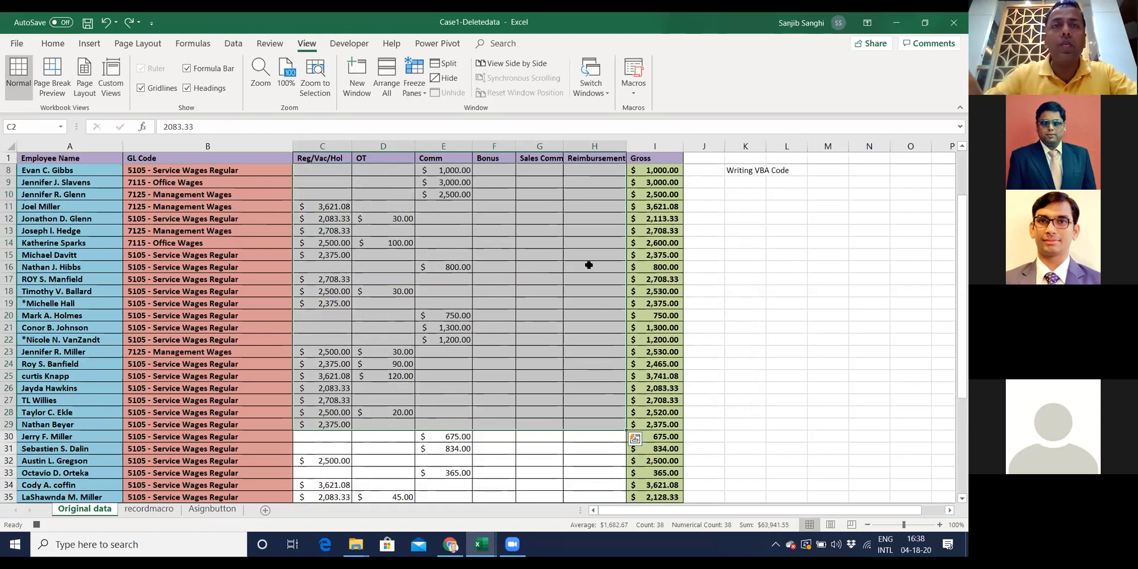
{"action": "key", "text": "shift+Down"}
{"action": "key", "text": "shift+Down"}
{"action": "key", "text": "shift+Down"}
{"action": "key", "text": "shift+Down"}
{"action": "key", "text": "shift+Down"}
{"action": "key", "text": "shift+Down"}
{"action": "key", "text": "shift+Down"}
{"action": "key", "text": "shift+Down"}
{"action": "key", "text": "shift+Down"}
{"action": "key", "text": "shift+Down"}
{"action": "key", "text": "shift+Down"}
{"action": "key", "text": "shift+Down"}
{"action": "key", "text": "shift+Down"}
{"action": "key", "text": "shift+Down"}
{"action": "key", "text": "shift+Down"}
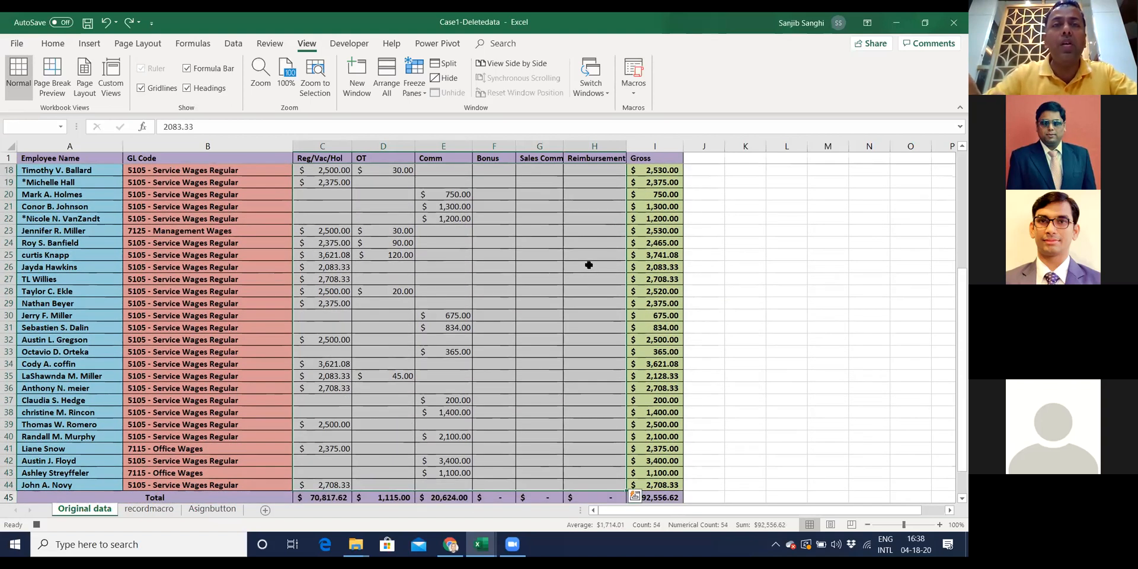
{"action": "key", "text": "Delete"}
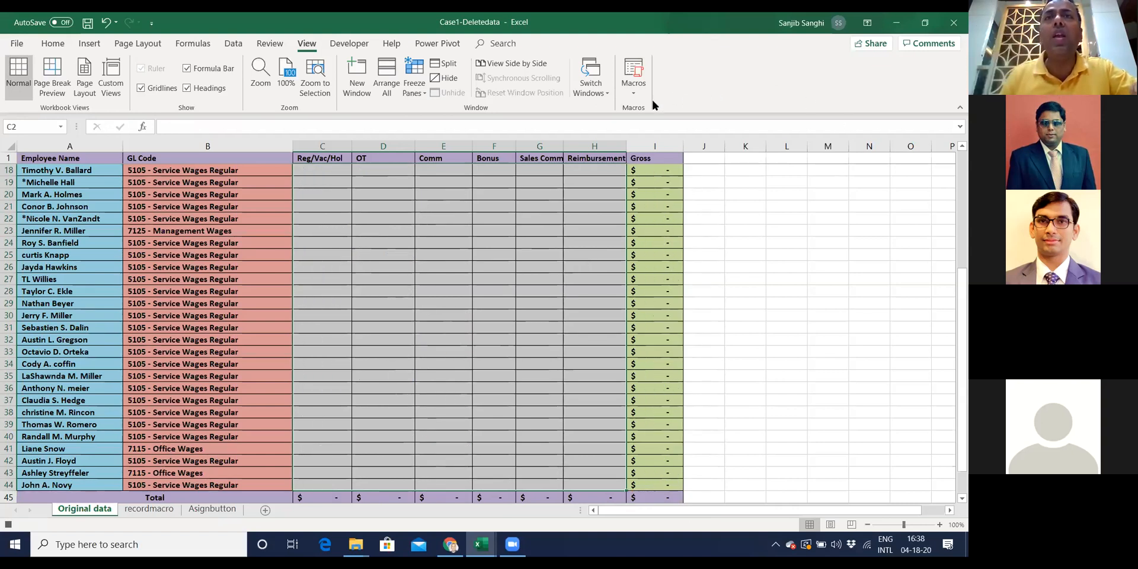
{"action": "left_click", "coordinate": [635, 87]}
{"action": "left_click", "coordinate": [657, 122]}
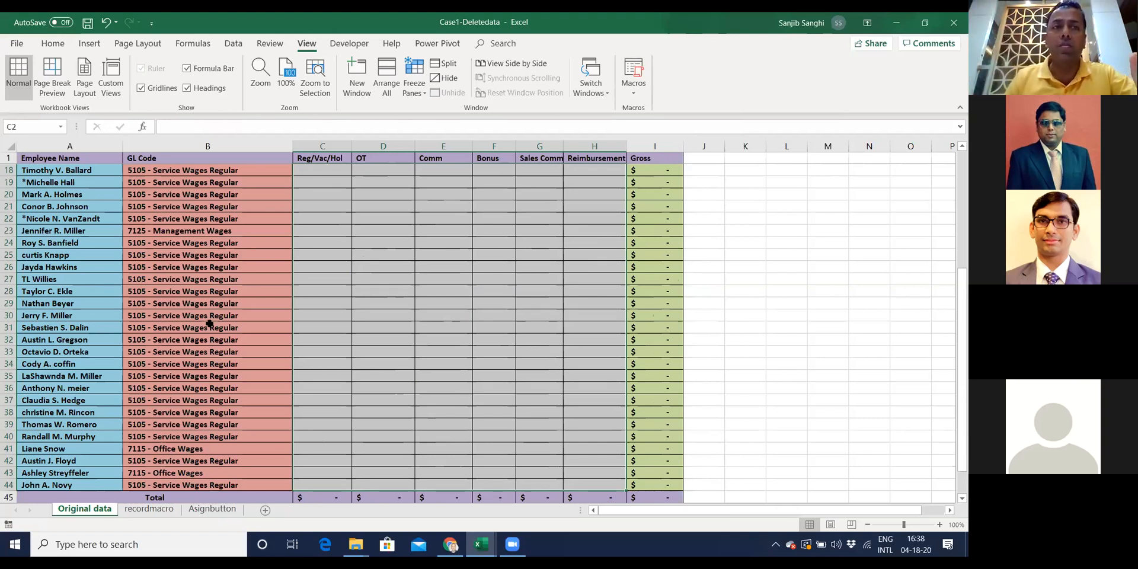
Switch to the recordmacro sheet and run the deletedata macro on its wage table.
{"action": "left_click", "coordinate": [153, 511]}
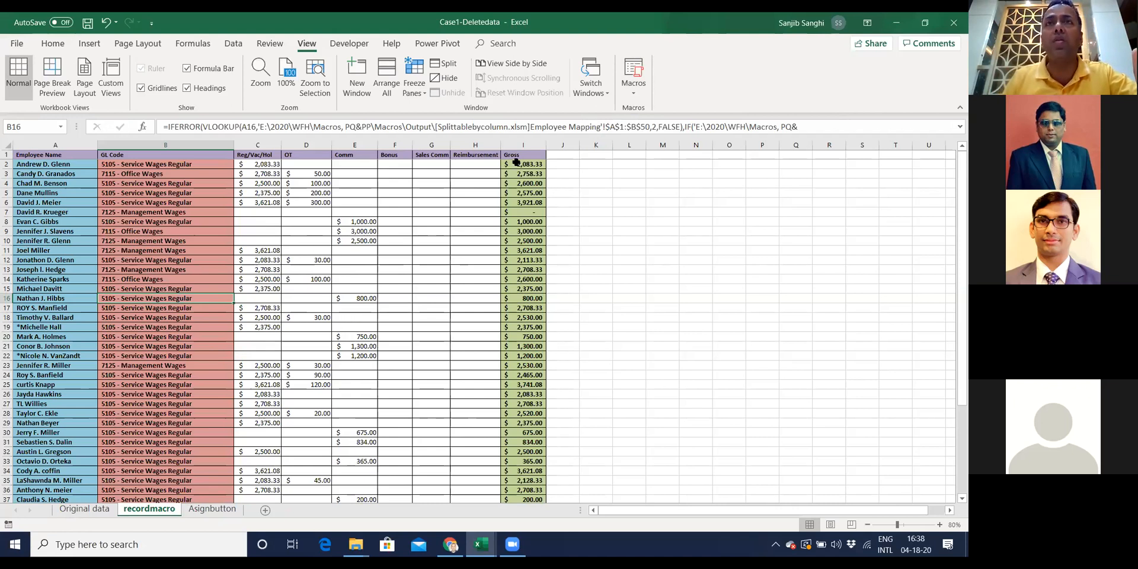
{"action": "left_click", "coordinate": [632, 86]}
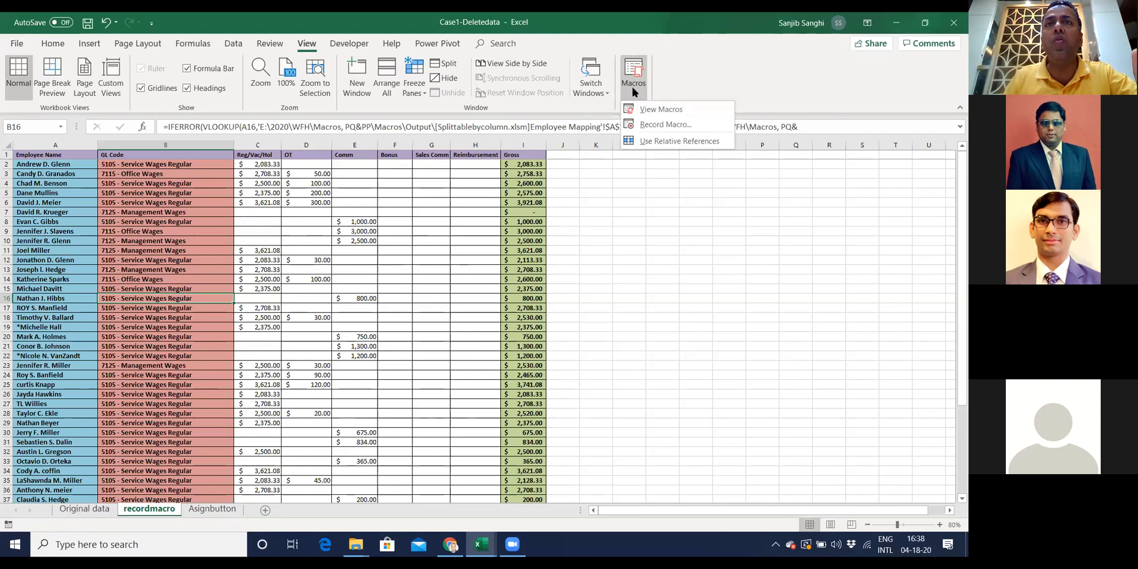
{"action": "left_click", "coordinate": [652, 112]}
{"action": "left_click_drag", "start_coordinate": [571, 200], "coordinate": [660, 167]}
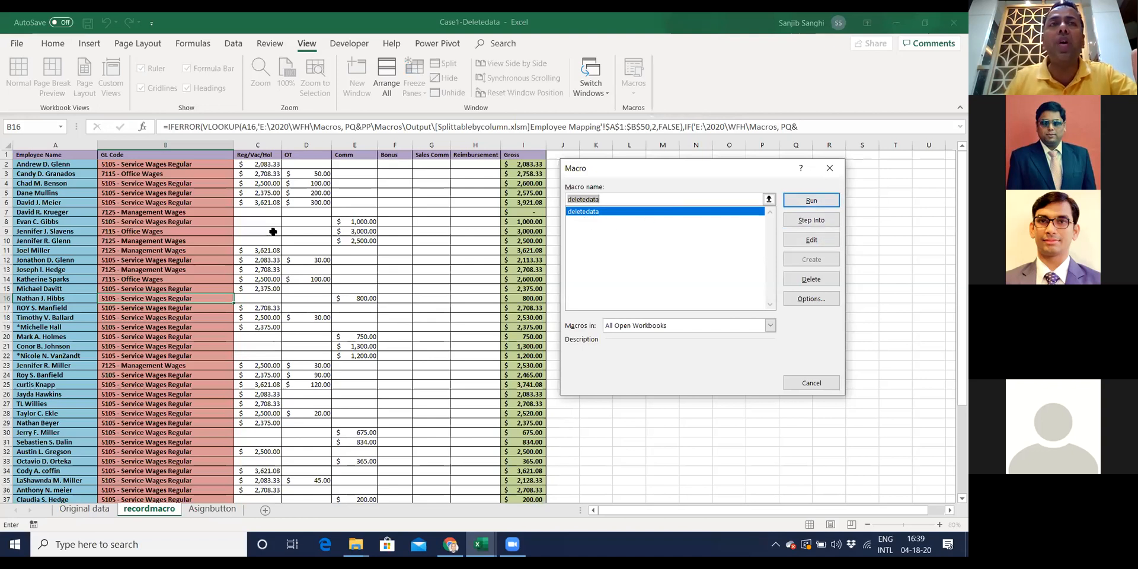
{"action": "left_click", "coordinate": [811, 201]}
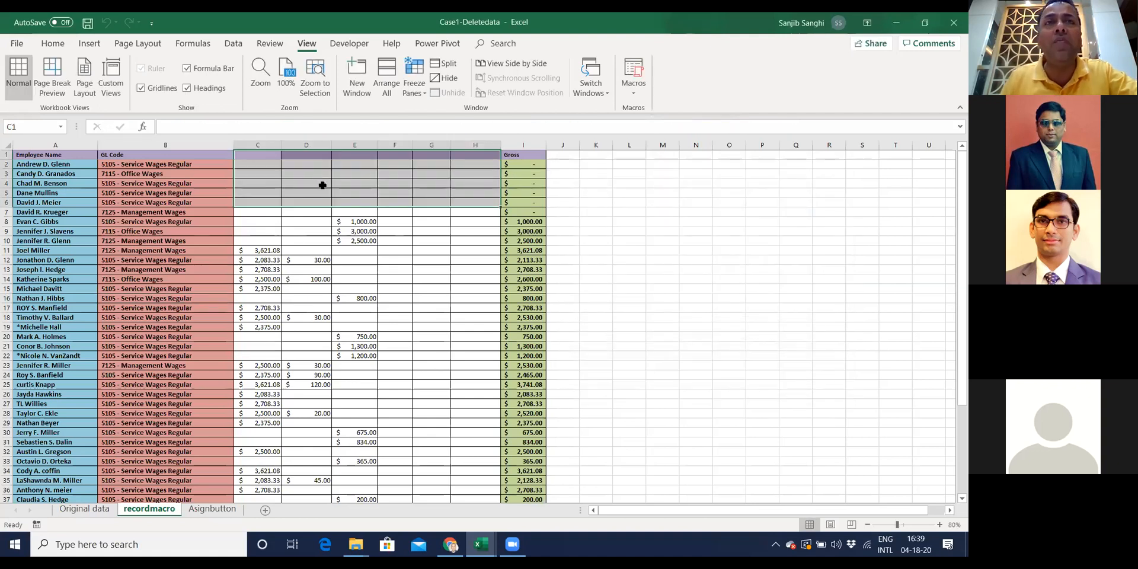
Run the deletedata macro a second time on the recordmacro sheet and select cell G8.
{"action": "left_click", "coordinate": [635, 92]}
{"action": "left_click", "coordinate": [651, 110]}
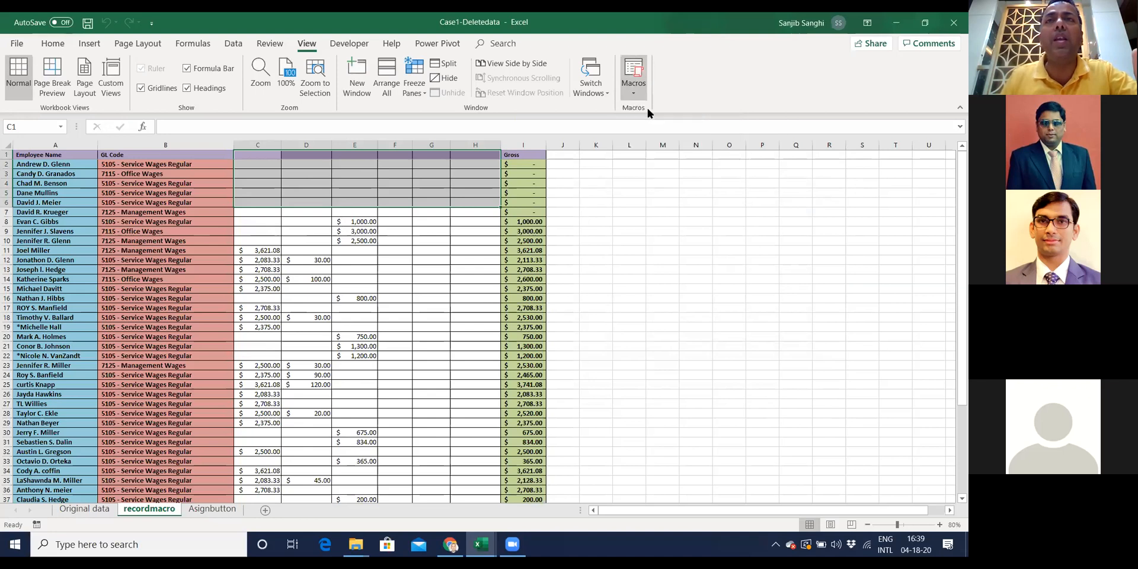
{"action": "left_click", "coordinate": [810, 200]}
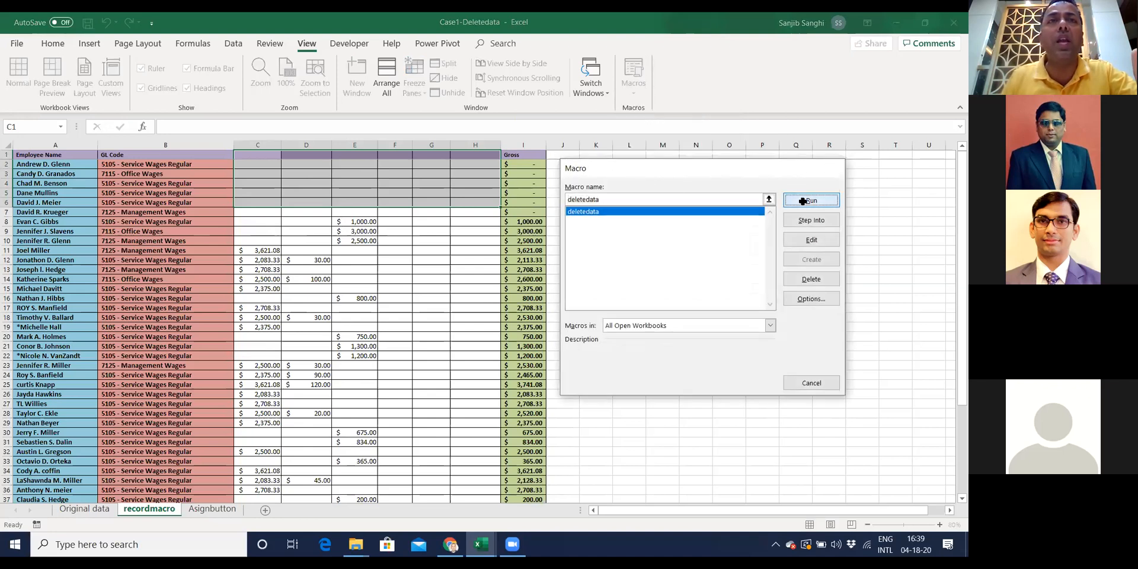
{"action": "left_click", "coordinate": [425, 218]}
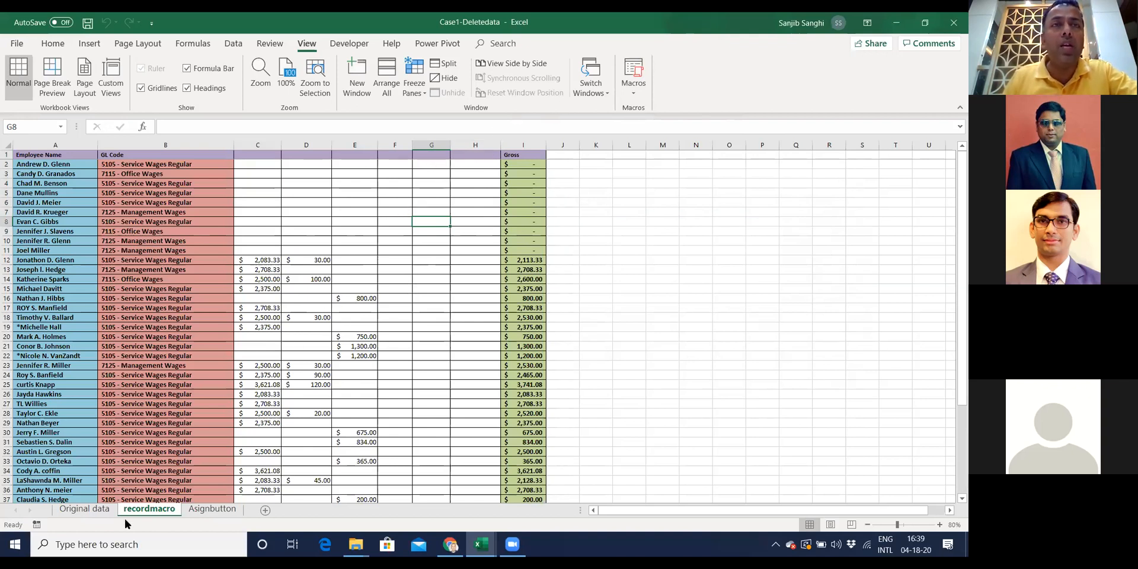
Close the Case1-Deletedata workbook without saving its changes and minimize the Advance Excel workbook.
{"action": "left_click", "coordinate": [954, 22]}
{"action": "left_click", "coordinate": [482, 292]}
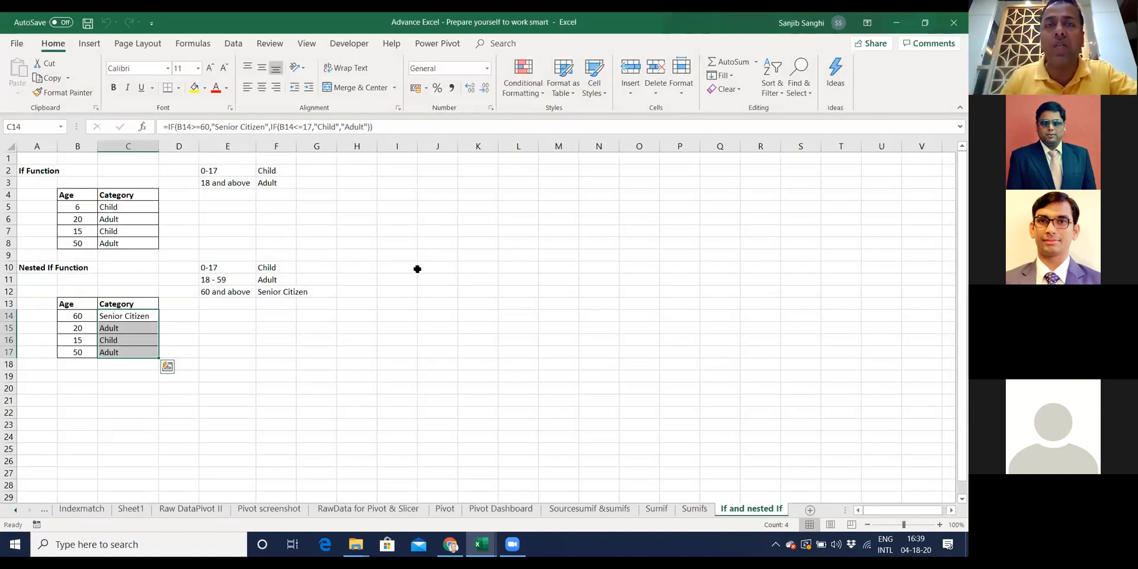
{"action": "left_click", "coordinate": [896, 22]}
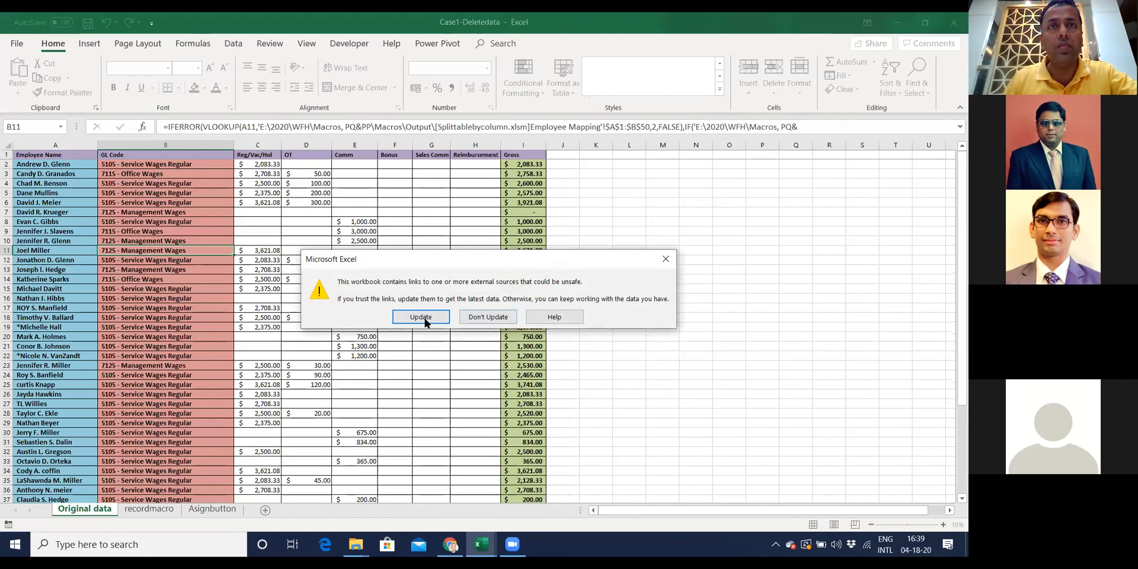
Update the external links of the reopened Case1-Deletedata workbook and select cell C2 on the Original data sheet.
{"action": "left_click", "coordinate": [422, 319]}
{"action": "left_click", "coordinate": [457, 318]}
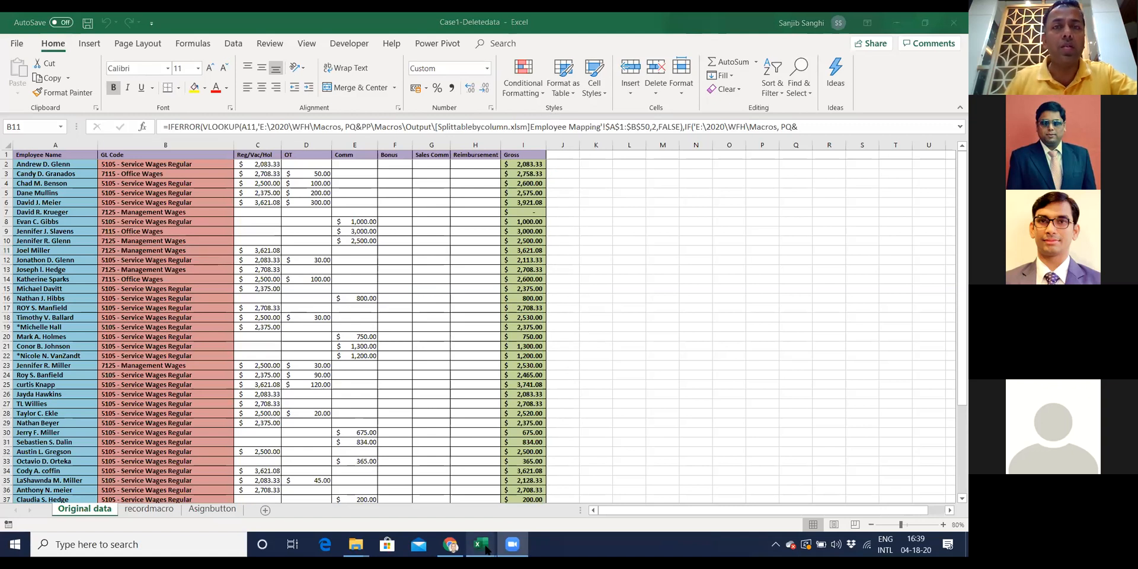
{"action": "mouse_move", "coordinate": [485, 550]}
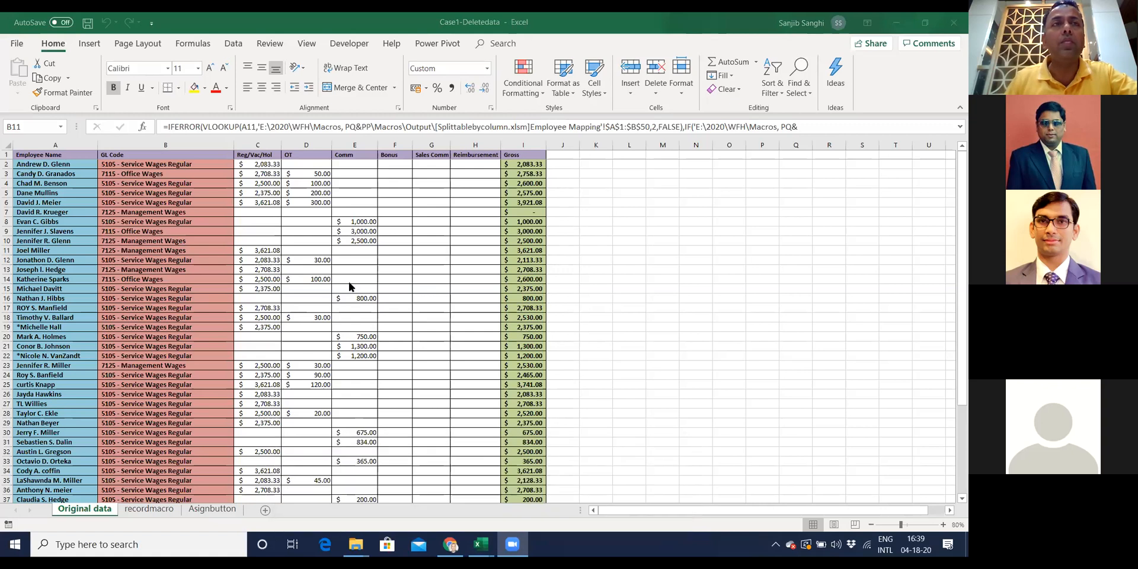
{"action": "left_click", "coordinate": [258, 169]}
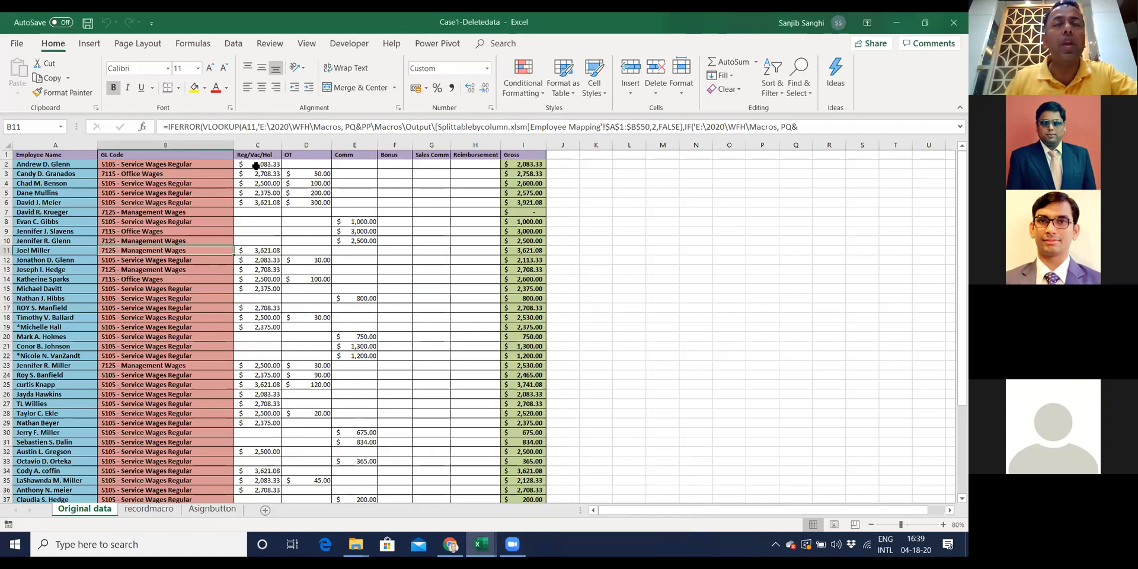
{"action": "left_click", "coordinate": [255, 166]}
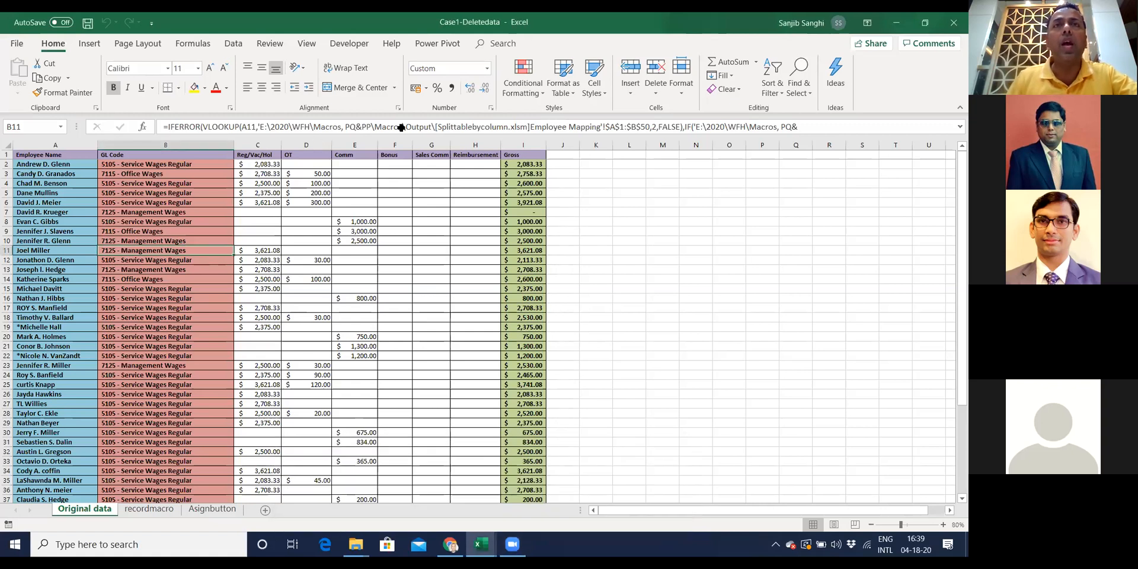
Check the list of macros available in all open workbooks, then close it.
{"action": "left_click", "coordinate": [308, 44]}
{"action": "left_click", "coordinate": [635, 89]}
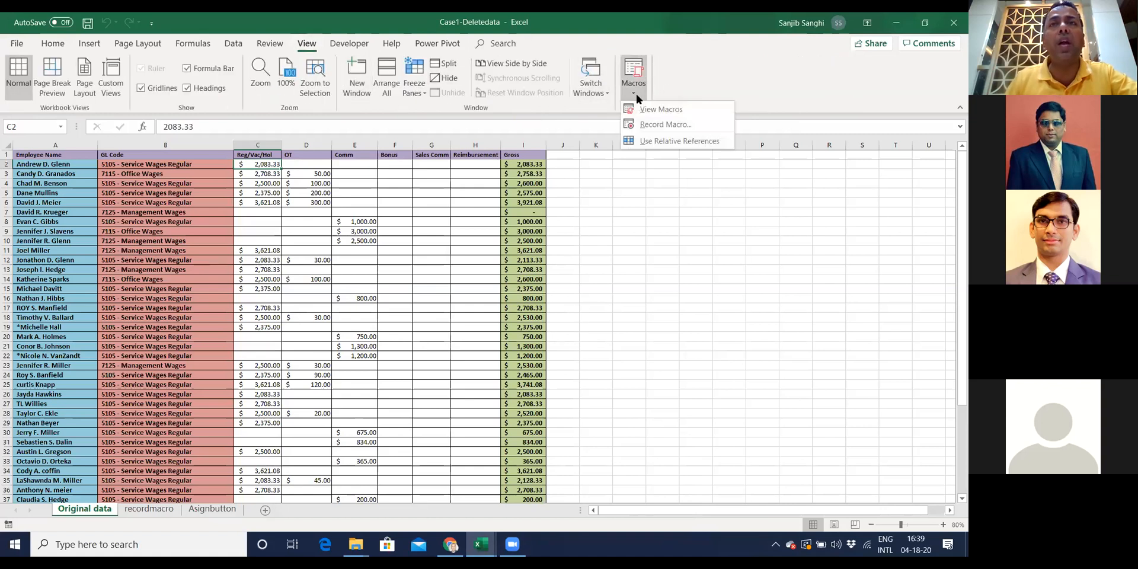
{"action": "left_click", "coordinate": [651, 110]}
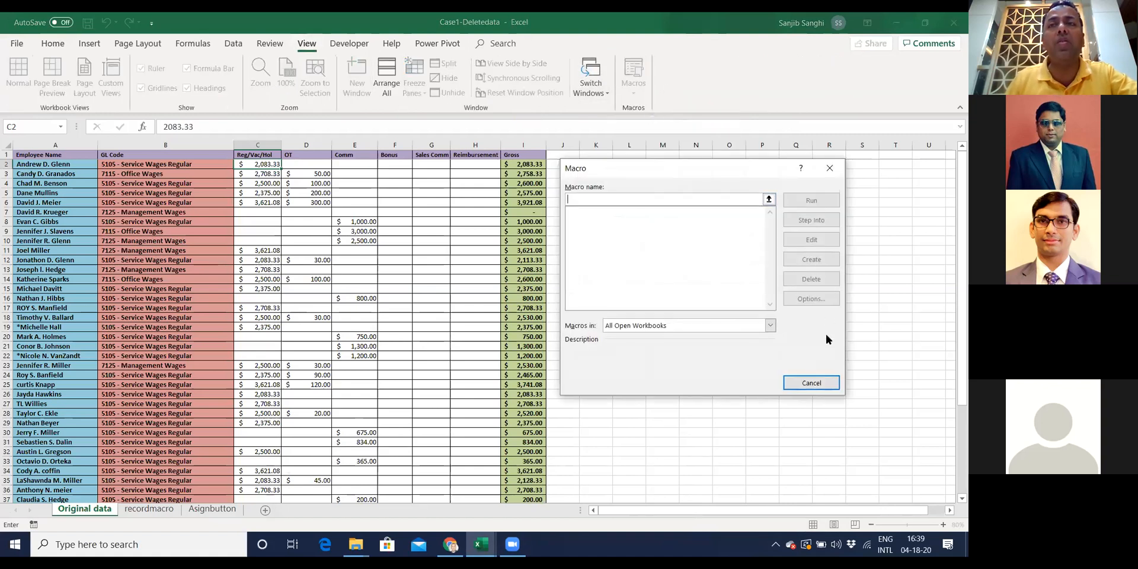
{"action": "left_click", "coordinate": [817, 382]}
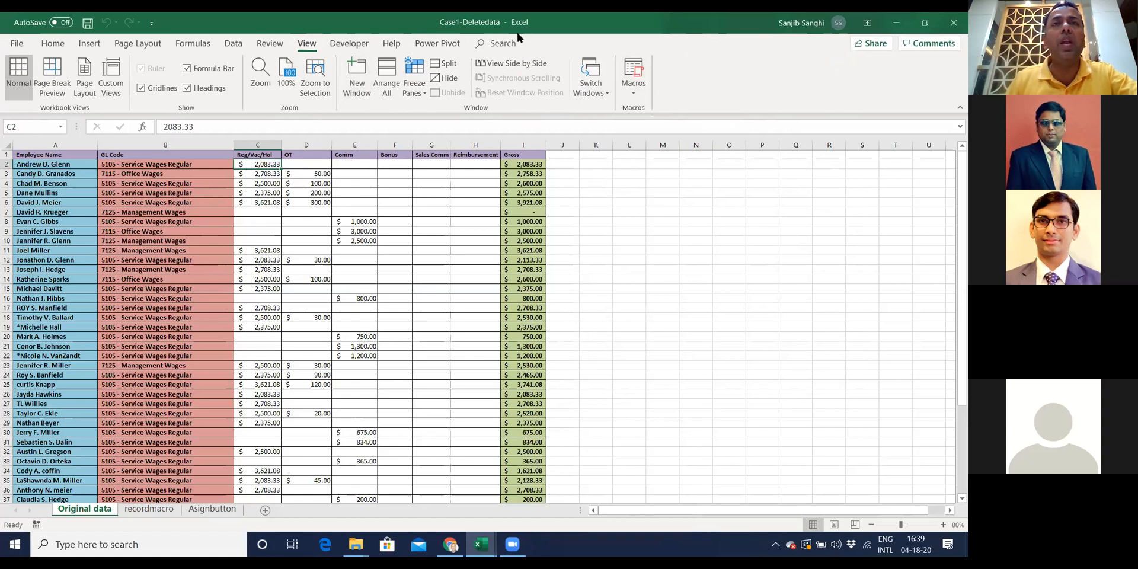
Start recording a macro named deletedata, stored in This Workbook, without a shortcut key.
{"action": "left_click", "coordinate": [634, 94]}
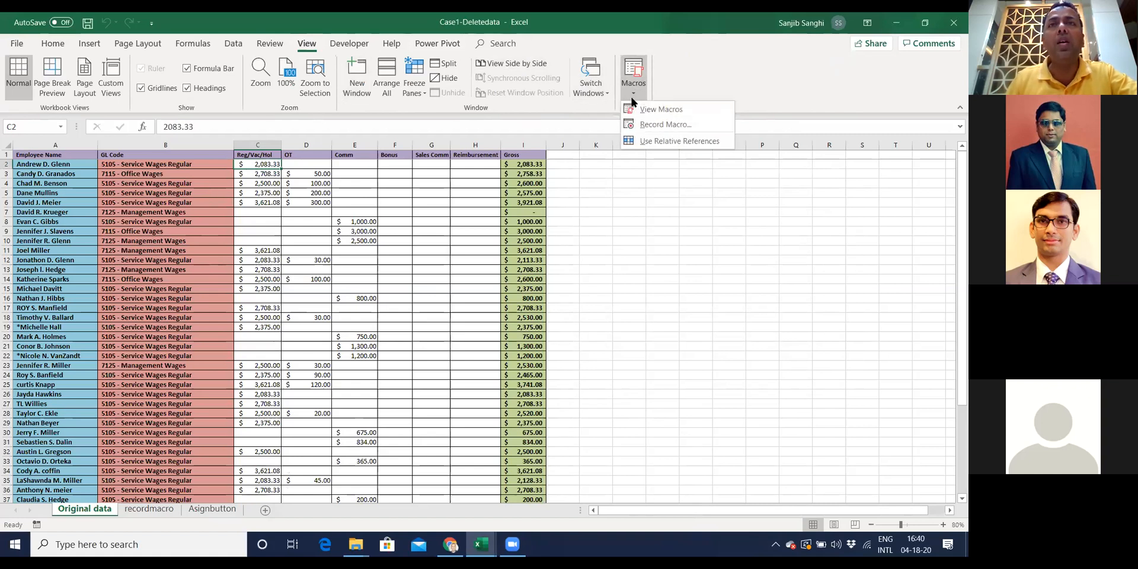
{"action": "left_click", "coordinate": [648, 125]}
{"action": "type", "text": "deletedata"}
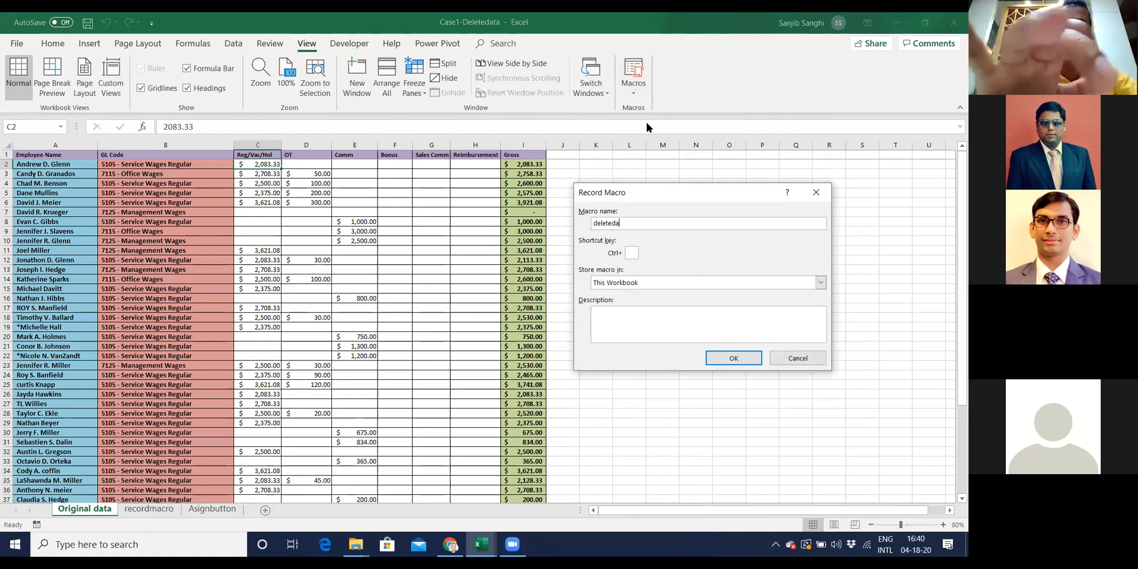
{"action": "left_click", "coordinate": [742, 359]}
Clear the wage entries in C2:H44 on the Original data sheet and stop the macro recording.
{"action": "key", "text": "shift+Right"}
{"action": "key", "text": "shift+Right"}
{"action": "key", "text": "shift+Right"}
{"action": "key", "text": "shift+Right"}
{"action": "key", "text": "shift+Right"}
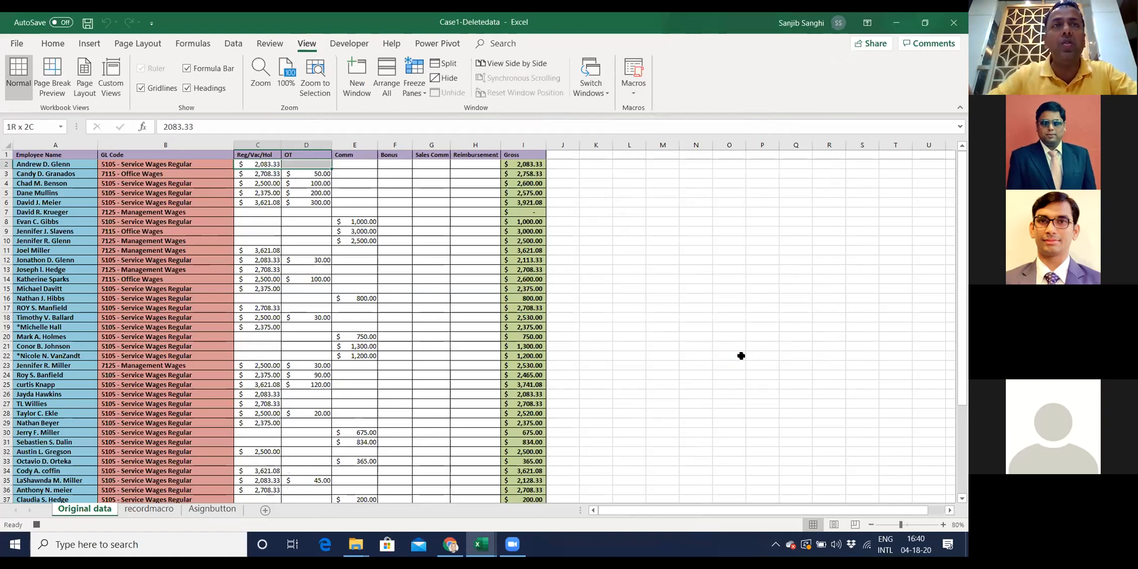
{"action": "key", "text": "shift+Down"}
{"action": "key", "text": "shift+Down"}
{"action": "key", "text": "shift+Down"}
{"action": "key", "text": "shift+Down"}
{"action": "key", "text": "shift+Down"}
{"action": "key", "text": "shift+Down"}
{"action": "key", "text": "shift+Down"}
{"action": "key", "text": "shift+Down"}
{"action": "key", "text": "shift+Down"}
{"action": "key", "text": "shift+Down"}
{"action": "key", "text": "shift+Down"}
{"action": "key", "text": "shift+Down"}
{"action": "key", "text": "shift+Down"}
{"action": "key", "text": "shift+Down"}
{"action": "key", "text": "shift+Down"}
{"action": "key", "text": "shift+Down"}
{"action": "key", "text": "shift+Down"}
{"action": "key", "text": "shift+Down"}
{"action": "key", "text": "shift+Down"}
{"action": "key", "text": "shift+Down"}
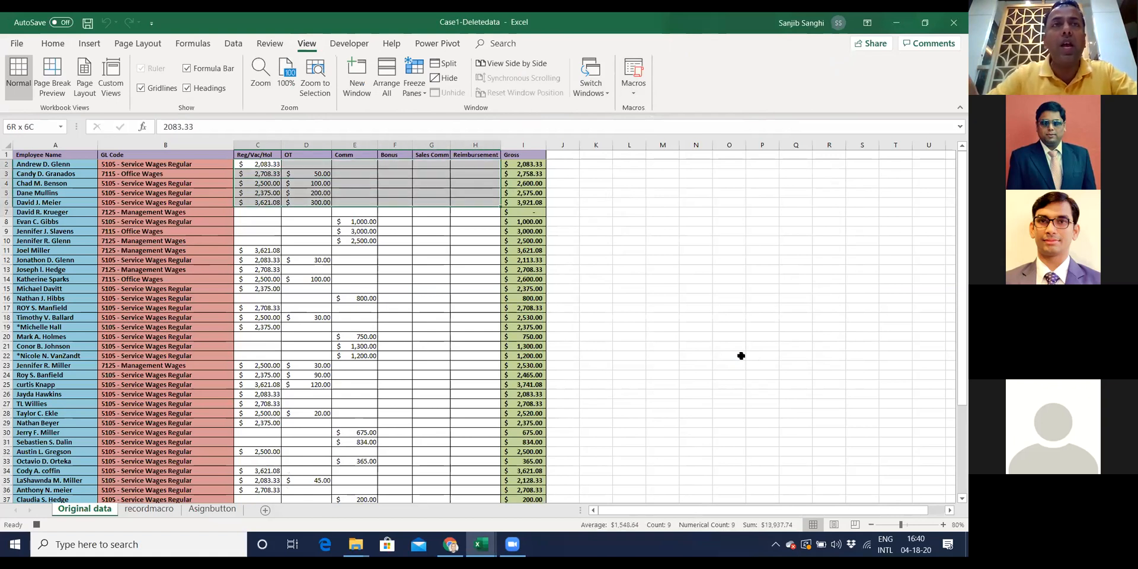
{"action": "key", "text": "shift+Down"}
{"action": "key", "text": "shift+Down"}
{"action": "key", "text": "shift+Down"}
{"action": "key", "text": "shift+Down"}
{"action": "key", "text": "shift+Down"}
{"action": "key", "text": "shift+Down"}
{"action": "key", "text": "shift+Down"}
{"action": "key", "text": "shift+Down"}
{"action": "key", "text": "shift+Down"}
{"action": "key", "text": "shift+Down"}
{"action": "key", "text": "shift+Down"}
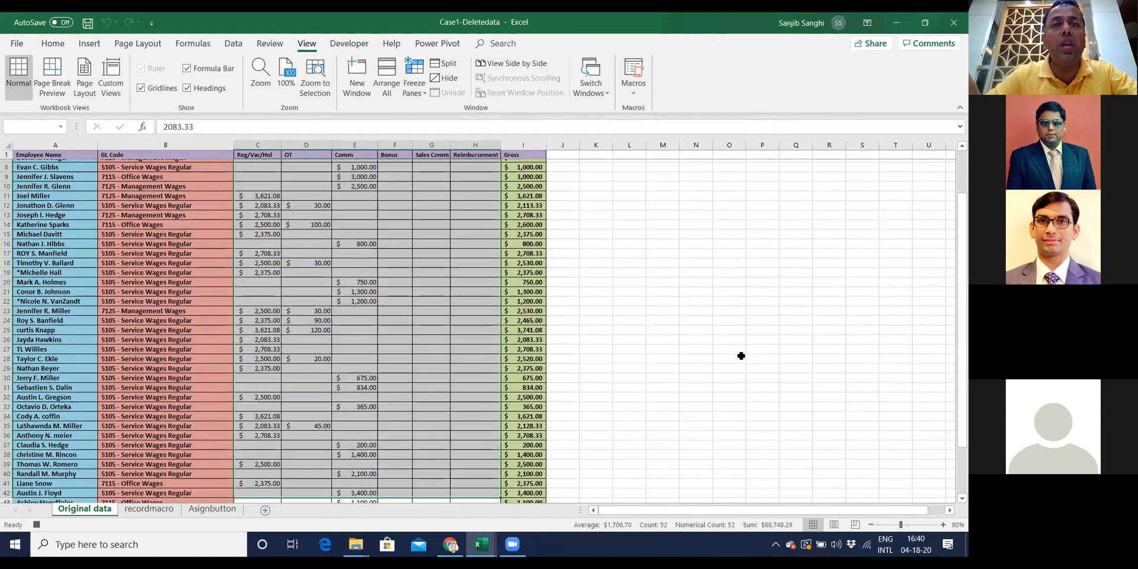
{"action": "key", "text": "shift+Up"}
{"action": "key", "text": "shift+Up"}
{"action": "key", "text": "shift+Up"}
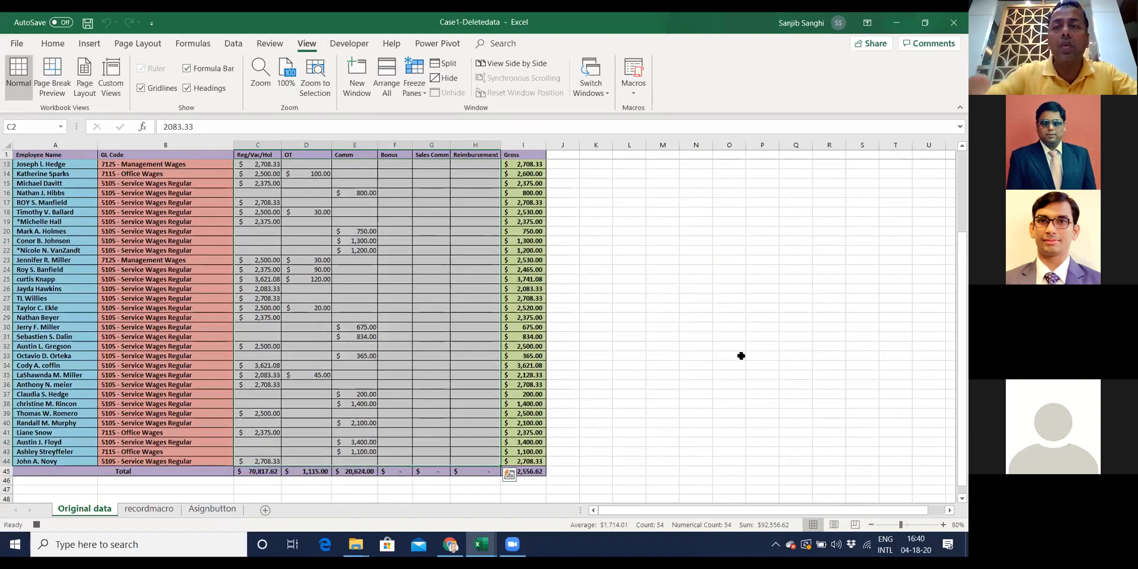
{"action": "key", "text": "Delete"}
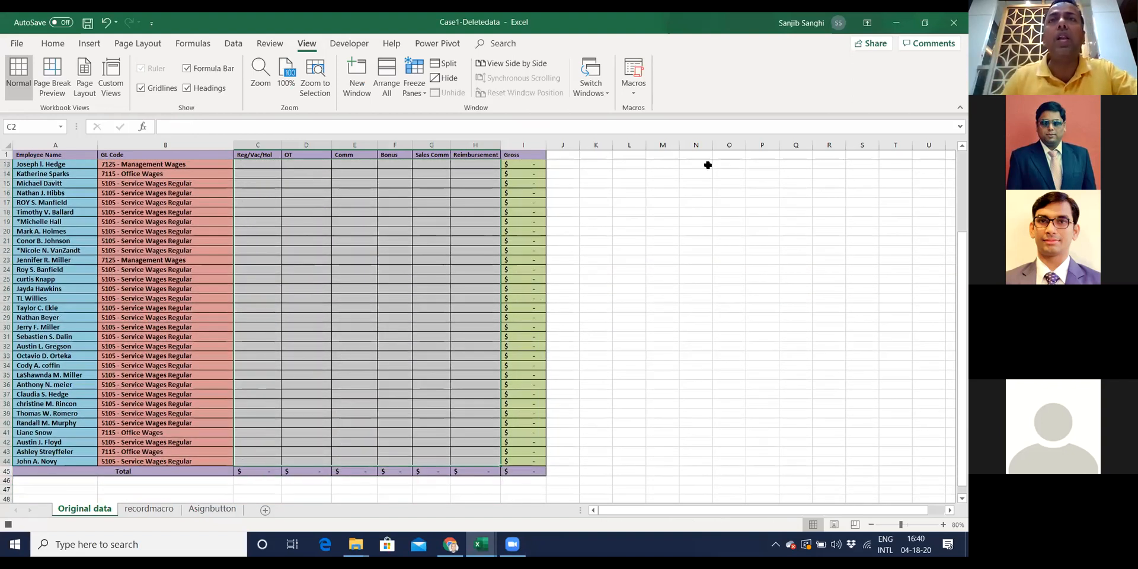
{"action": "left_click", "coordinate": [633, 94]}
{"action": "left_click", "coordinate": [649, 123]}
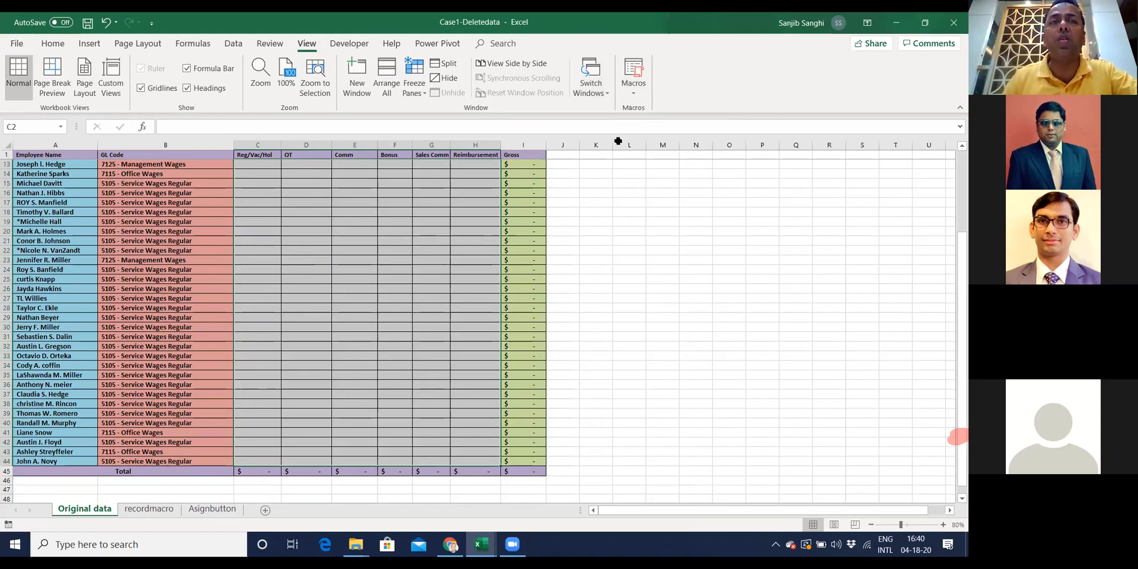
Run the deletedata macro on the recordmacro sheet.
{"action": "left_click", "coordinate": [150, 508]}
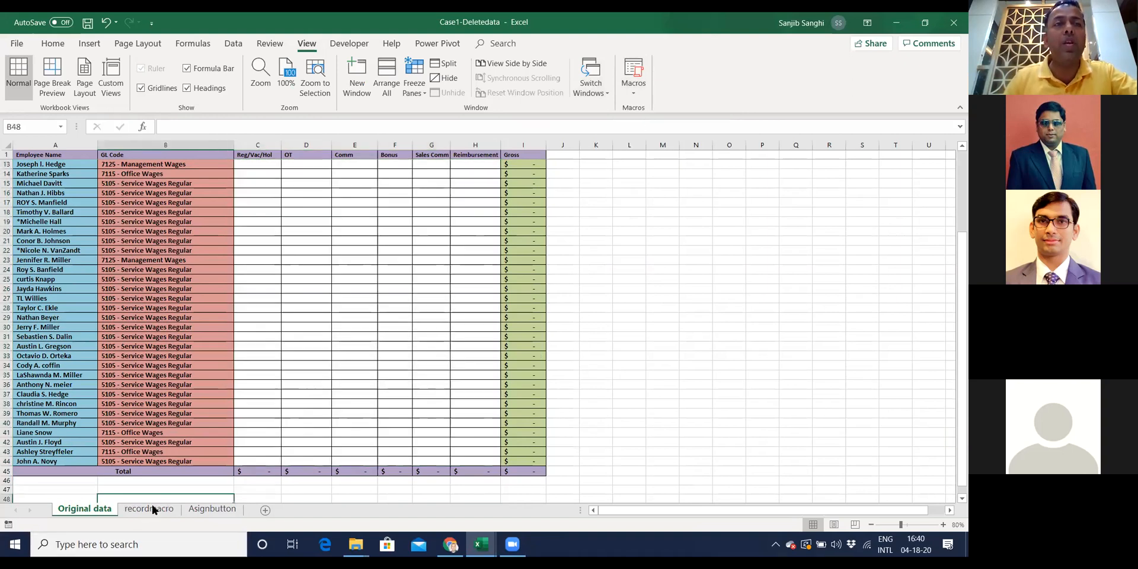
{"action": "left_click", "coordinate": [637, 93]}
{"action": "left_click", "coordinate": [652, 110]}
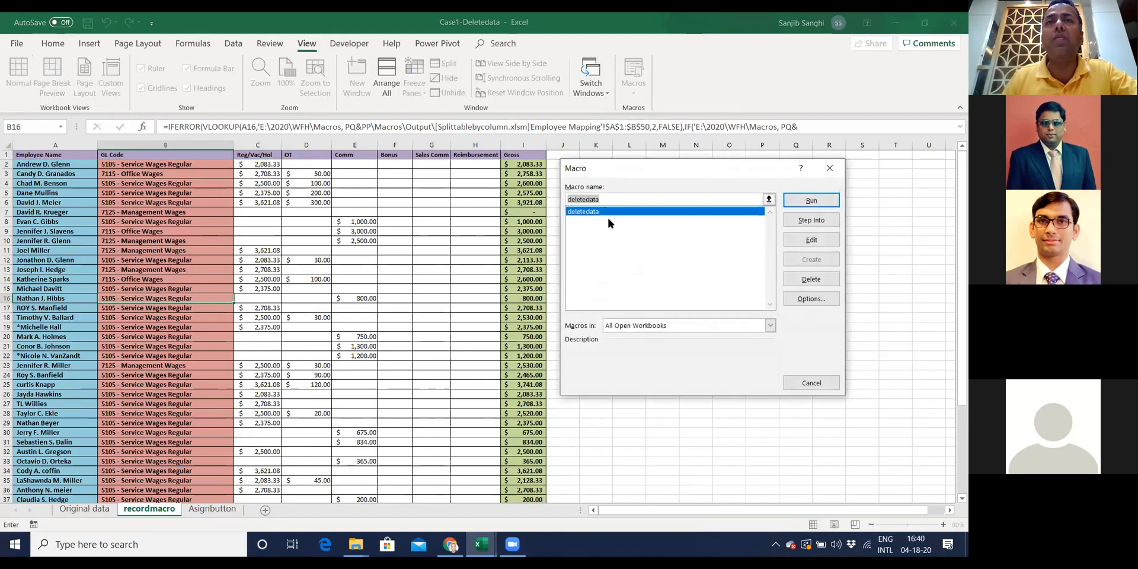
{"action": "left_click", "coordinate": [803, 203]}
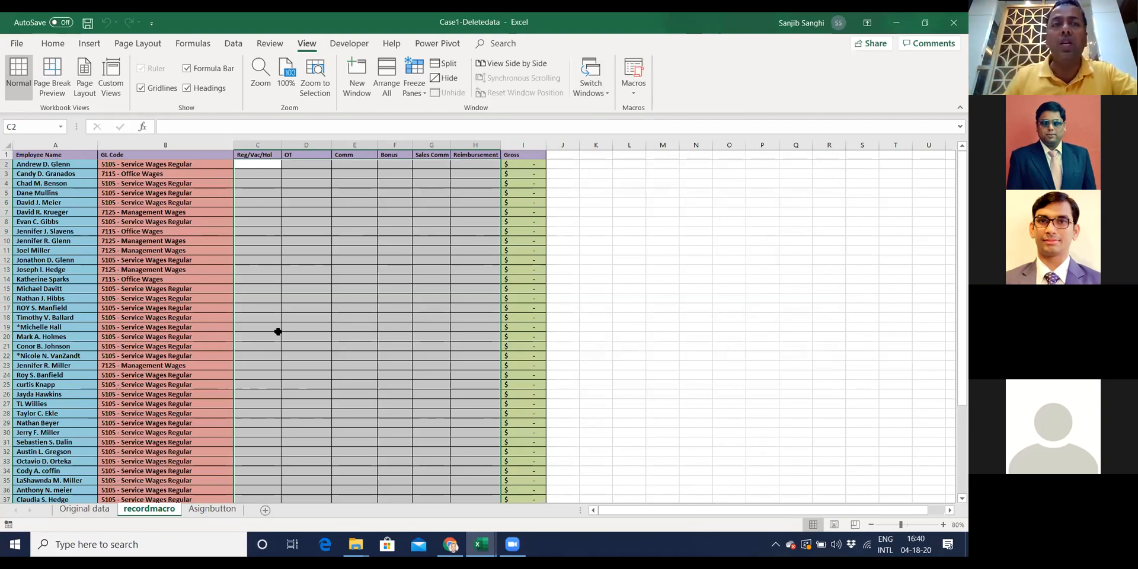
Draw a form control button on the Asignbutton sheet in the empty cells beside the Gross column, around rows 3 to 5.
{"action": "left_click", "coordinate": [217, 510]}
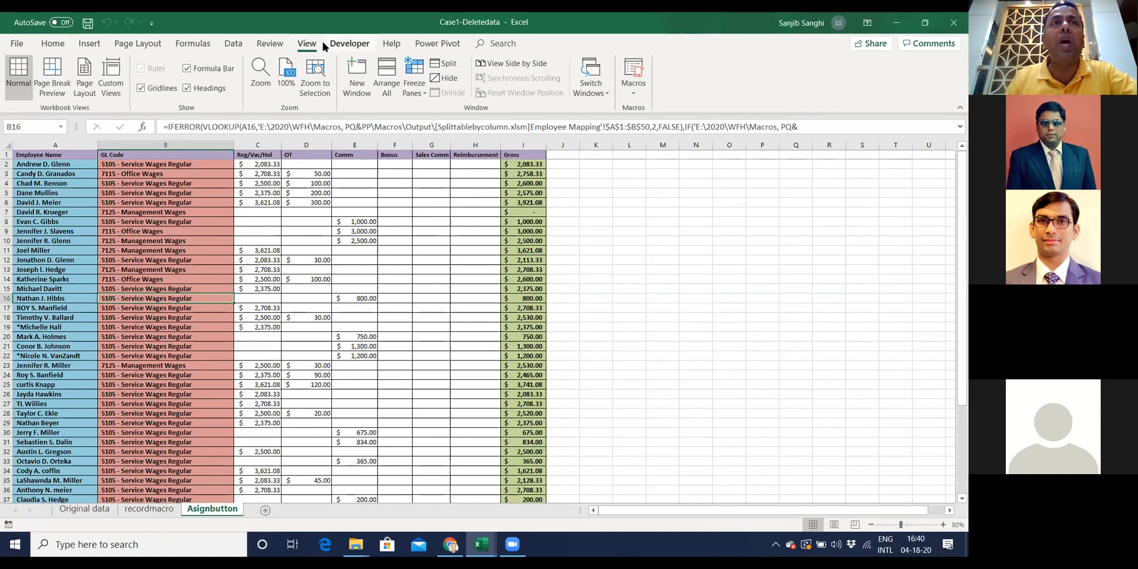
{"action": "left_click", "coordinate": [349, 48]}
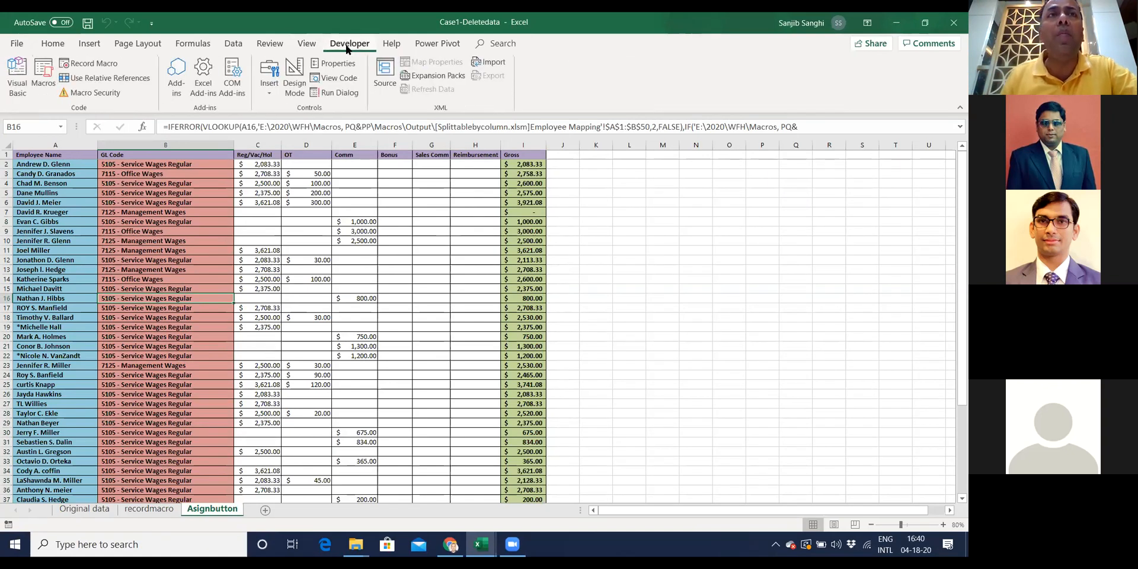
{"action": "left_click", "coordinate": [268, 95]}
{"action": "left_click", "coordinate": [264, 122]}
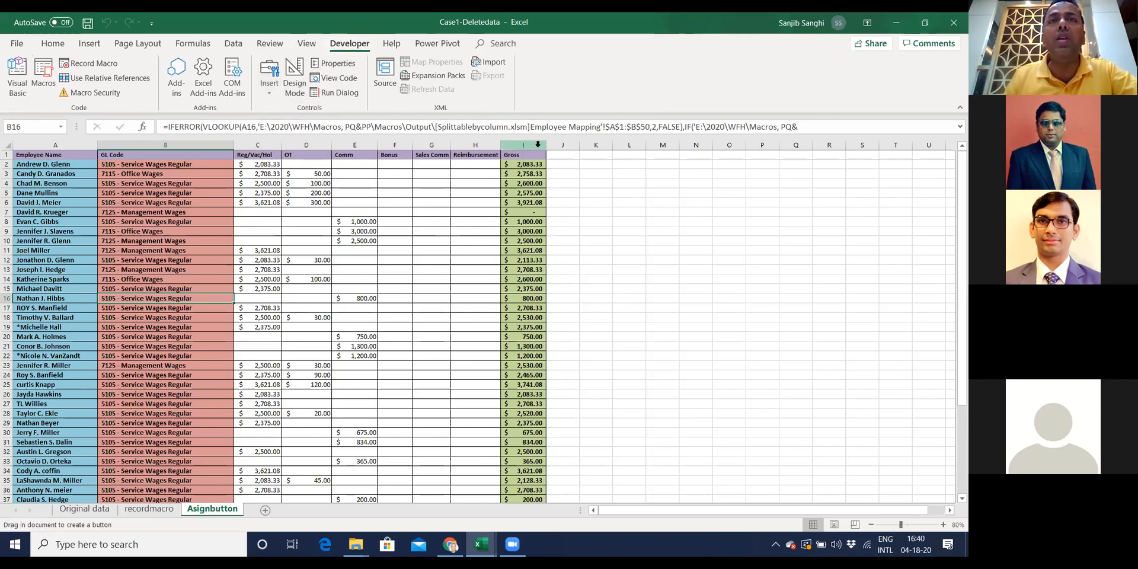
{"action": "left_click_drag", "start_coordinate": [567, 177], "coordinate": [688, 197]}
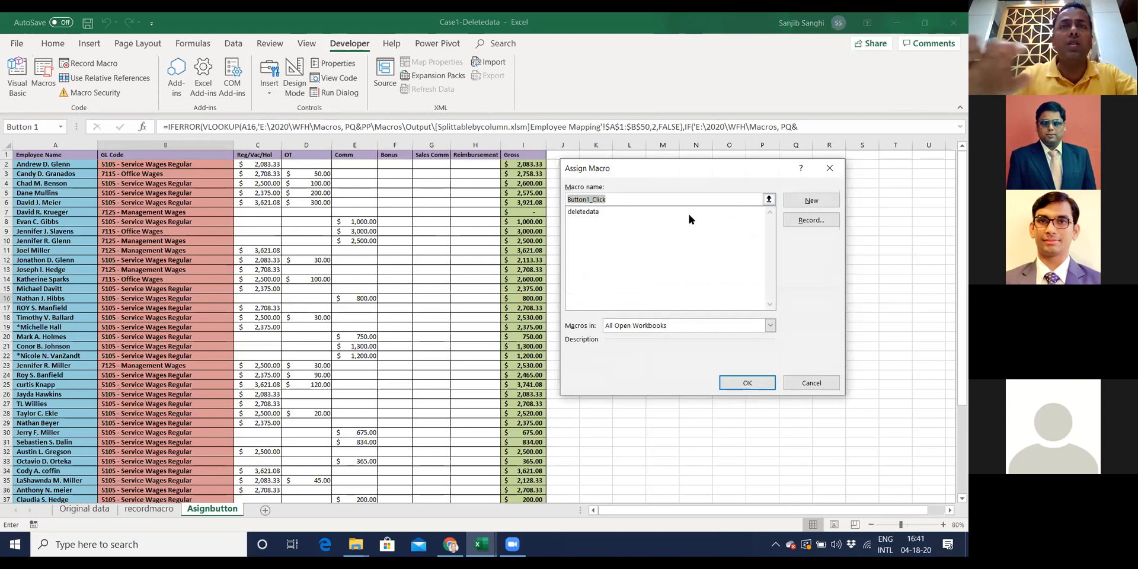
Assign the existing deletedata macro to the new button.
{"action": "type", "text": "DE"}
{"action": "type", "text": "lete"}
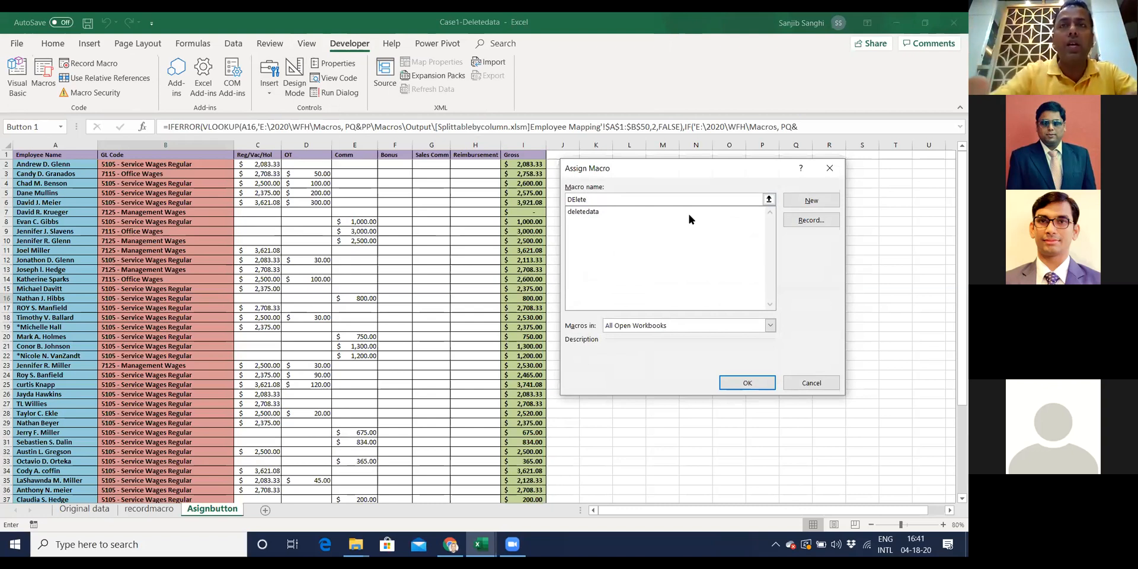
{"action": "key", "text": "BackSpace"}
{"action": "key", "text": "BackSpace"}
{"action": "key", "text": "BackSpace"}
{"action": "key", "text": "BackSpace"}
{"action": "key", "text": "BackSpace"}
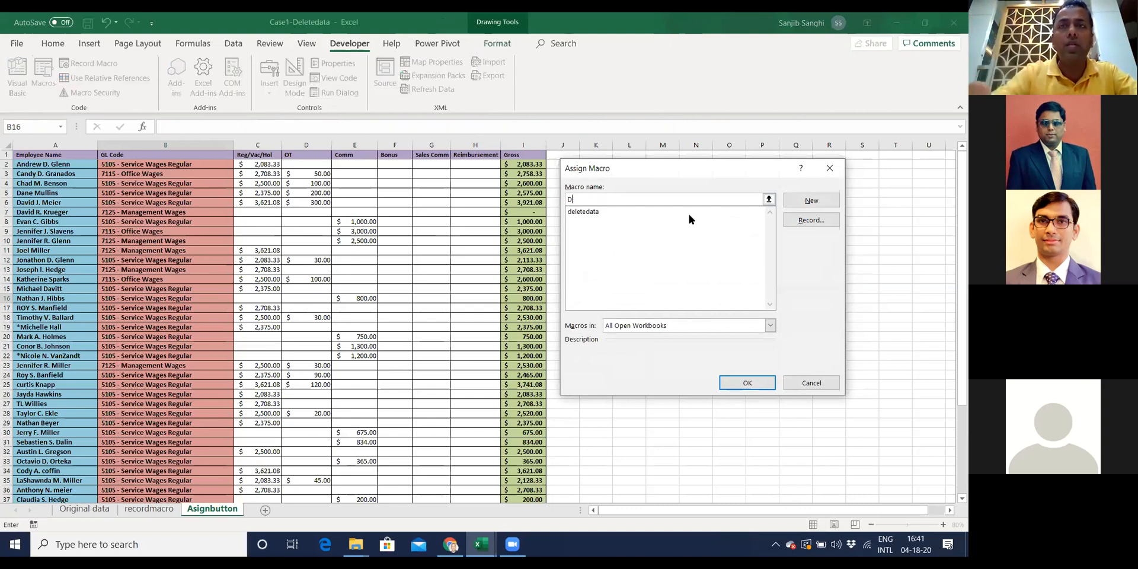
{"action": "type", "text": "elete"}
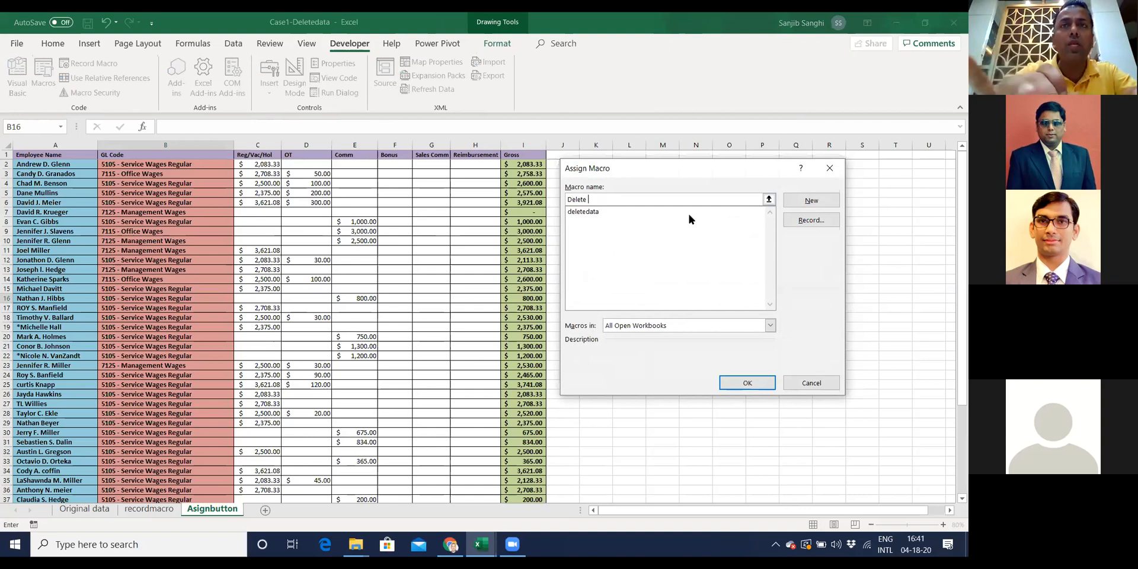
{"action": "type", "text": " Data"}
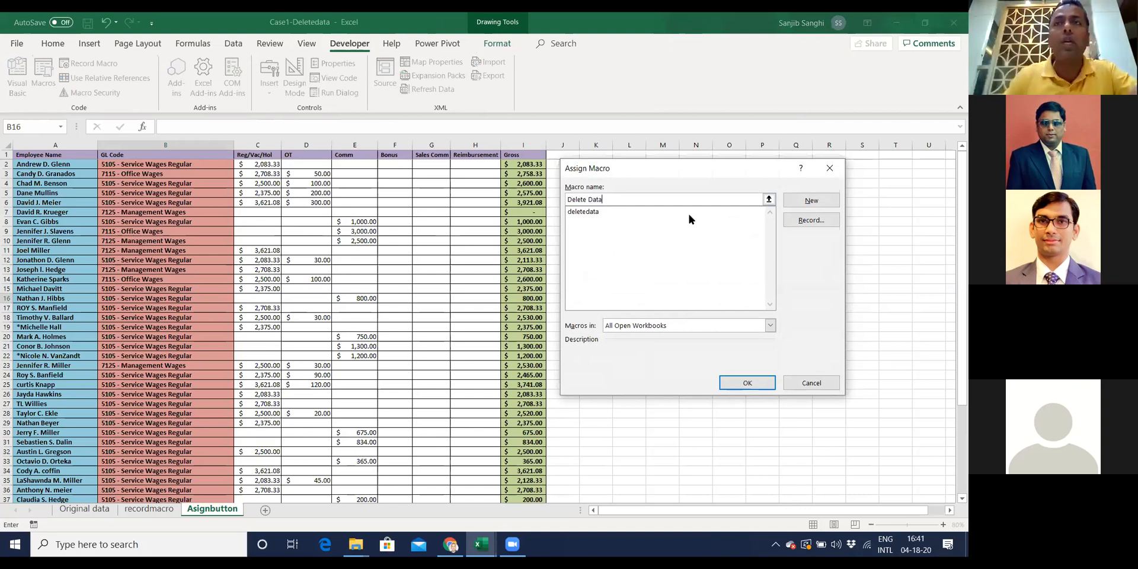
{"action": "left_click", "coordinate": [589, 211]}
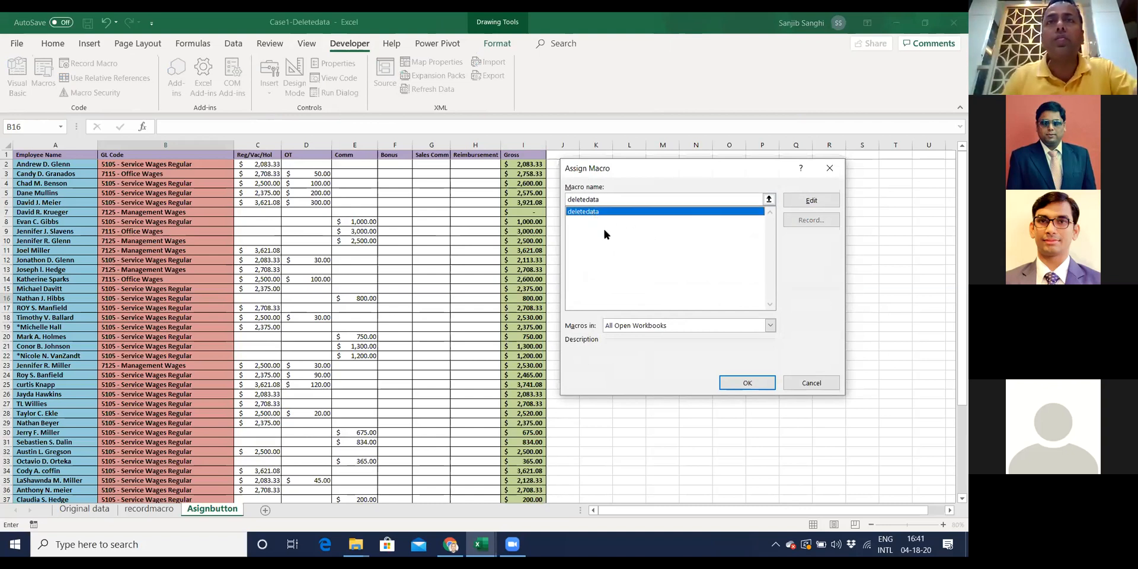
{"action": "left_click", "coordinate": [734, 387]}
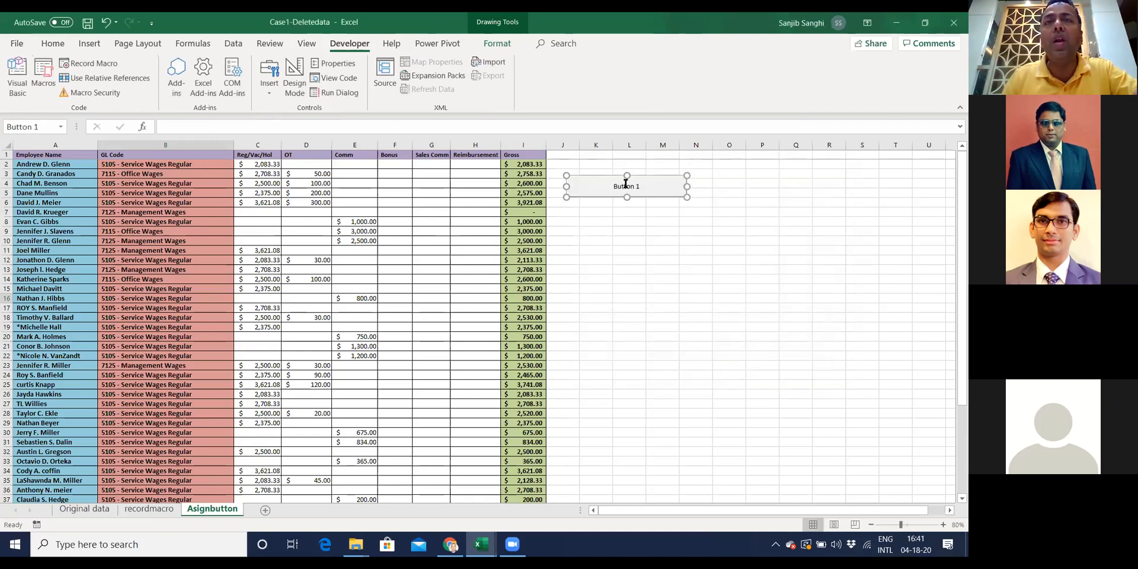
Change the button's label to "Delete Data 1" and use the button to run its macro on the Asignbutton sheet.
{"action": "left_click", "coordinate": [617, 185]}
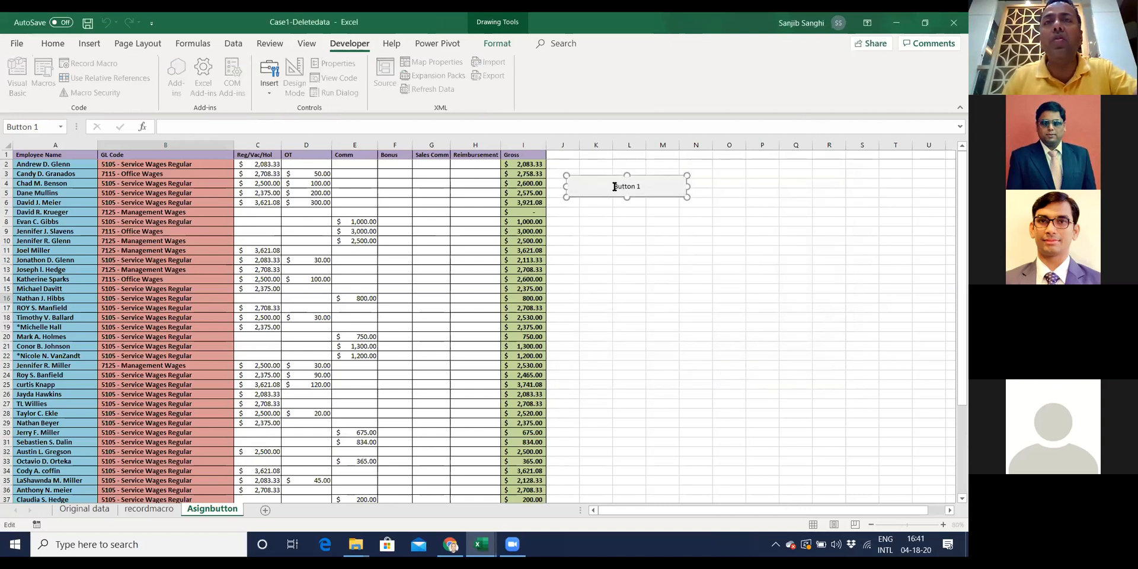
{"action": "left_click", "coordinate": [686, 186]}
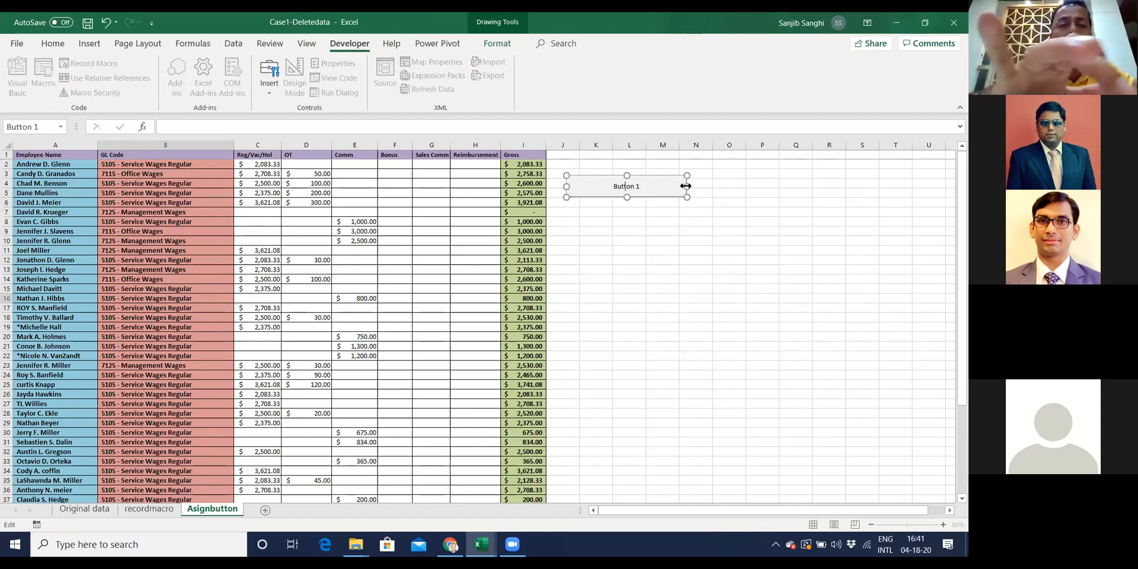
{"action": "key", "text": "Right"}
{"action": "key", "text": "Right"}
{"action": "key", "text": "Right"}
{"action": "key", "text": "Right"}
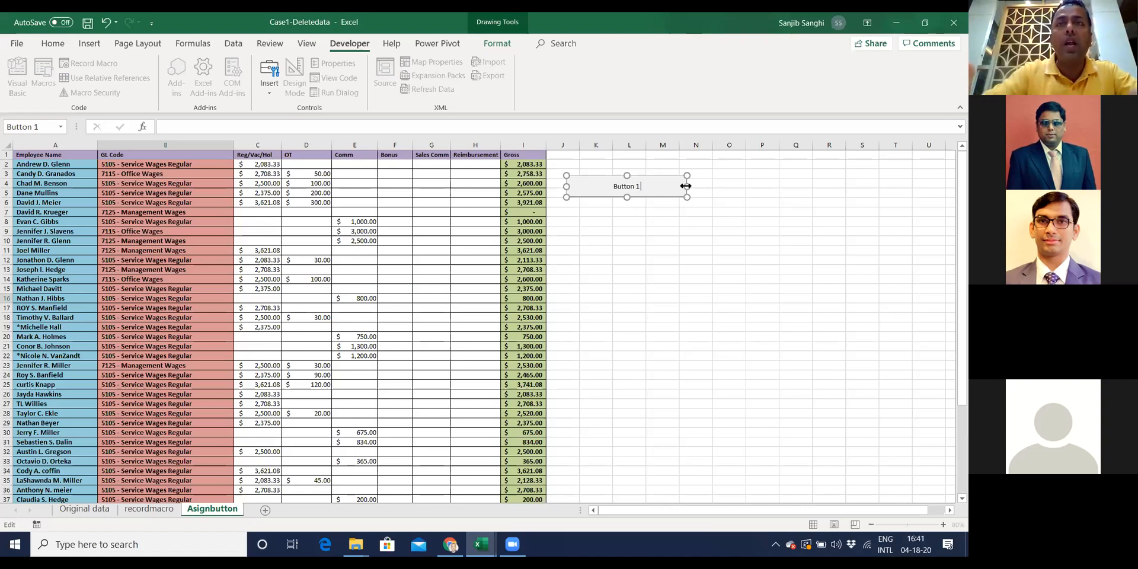
{"action": "left_click", "coordinate": [644, 240]}
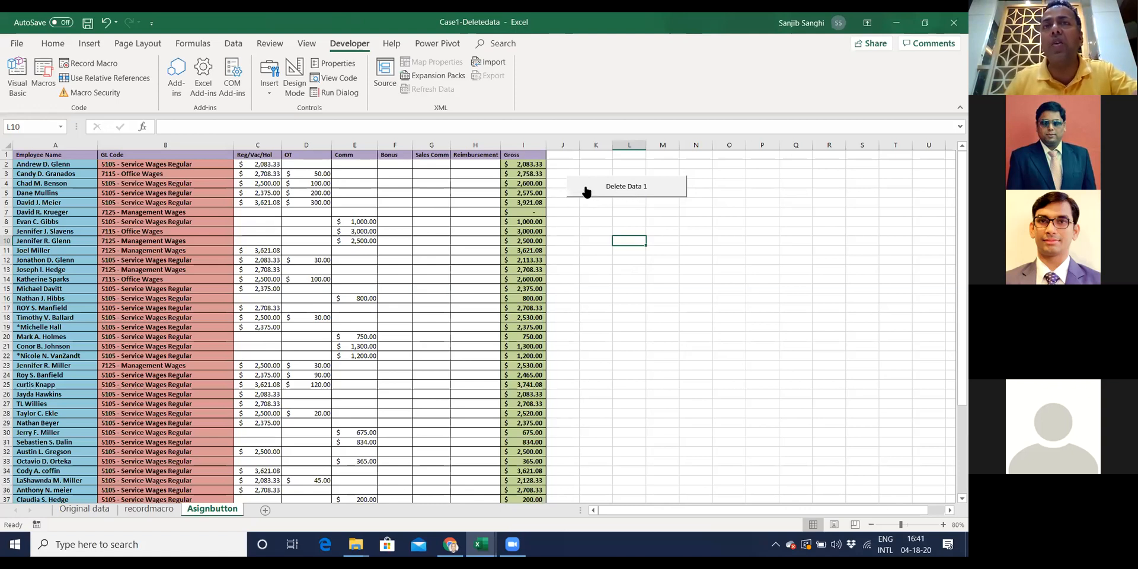
{"action": "left_click", "coordinate": [644, 188]}
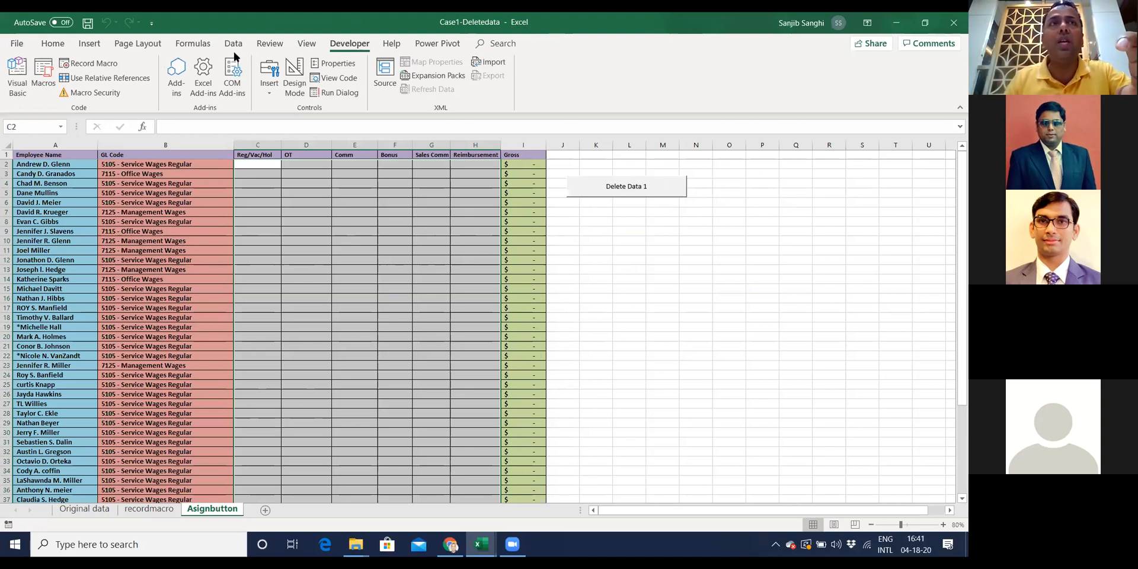
Close the Case1-Deletedata workbook and open Case2-Splittablebycolumn from the Macros Source folder.
{"action": "left_click", "coordinate": [954, 26]}
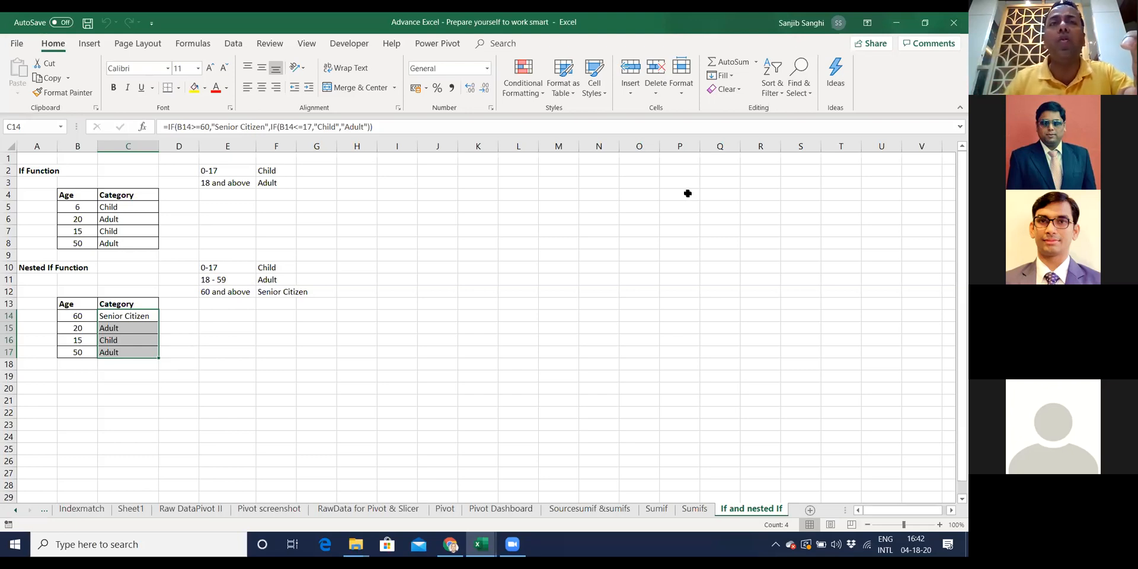
{"action": "left_click", "coordinate": [682, 228]}
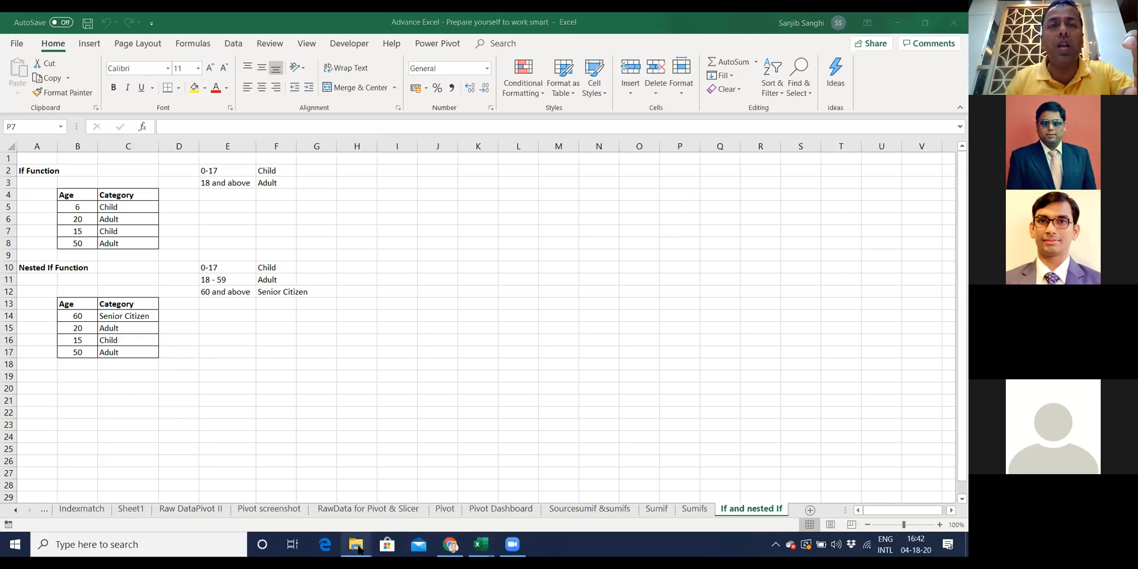
{"action": "mouse_move", "coordinate": [359, 550]}
{"action": "left_click", "coordinate": [394, 500]}
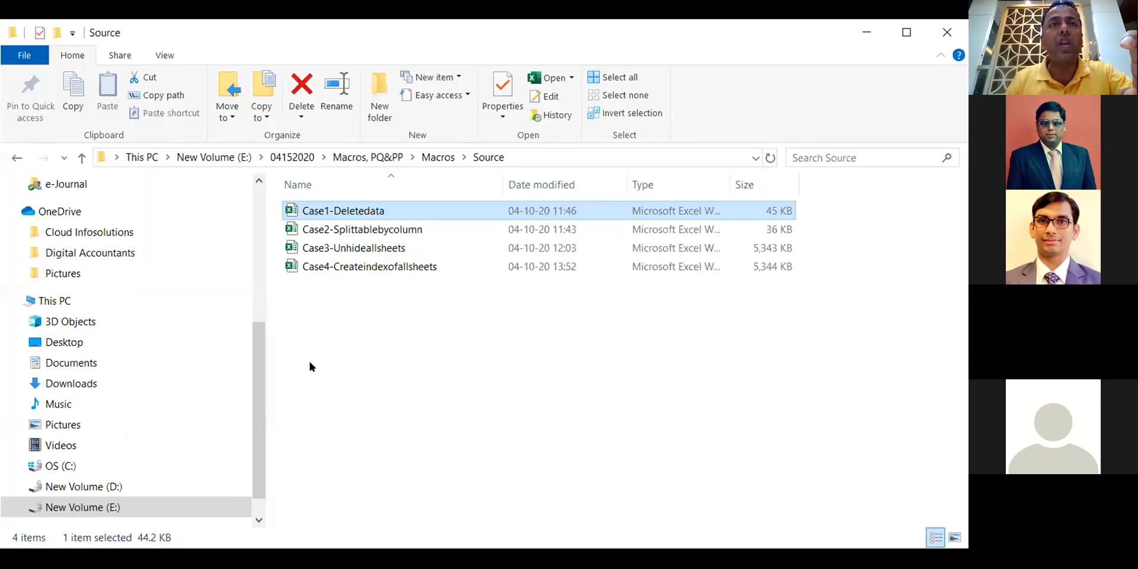
{"action": "left_click", "coordinate": [378, 236]}
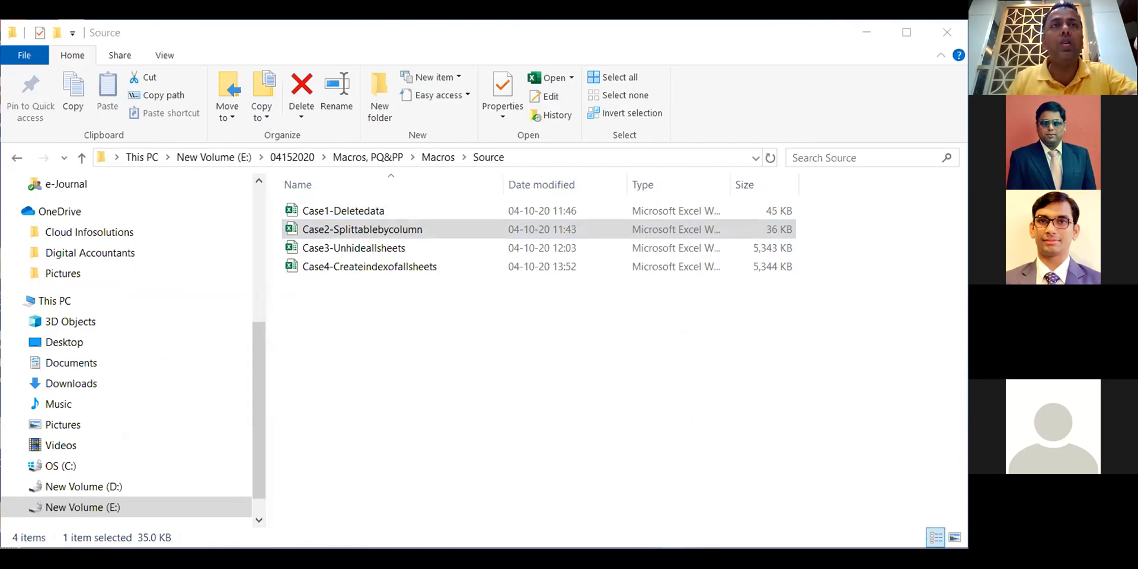
{"action": "key", "text": "Return"}
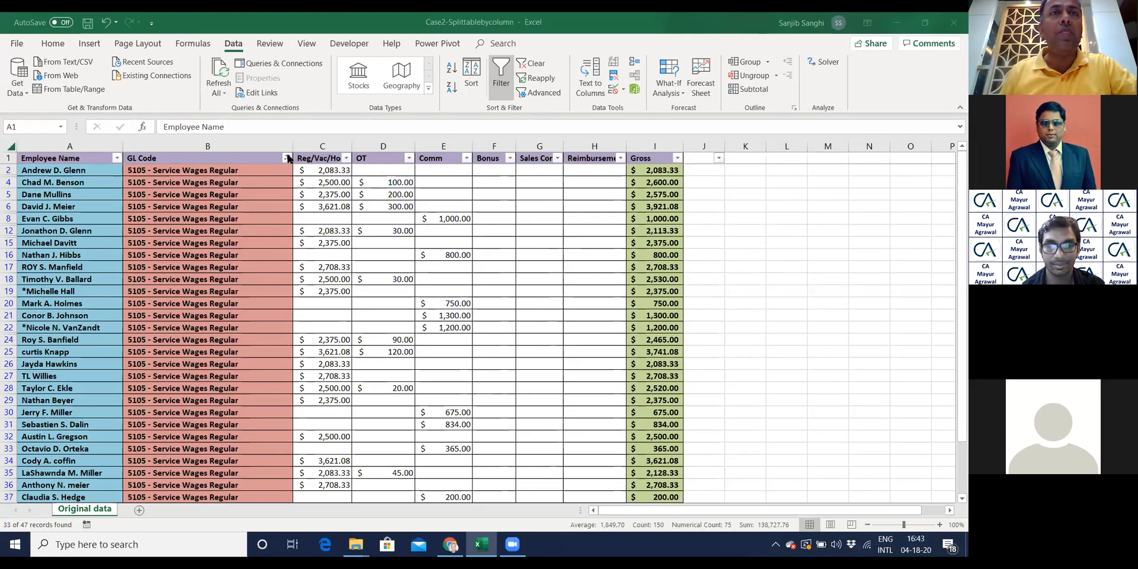
Reset the GL Code column filter to include all codes.
{"action": "left_click", "coordinate": [288, 158]}
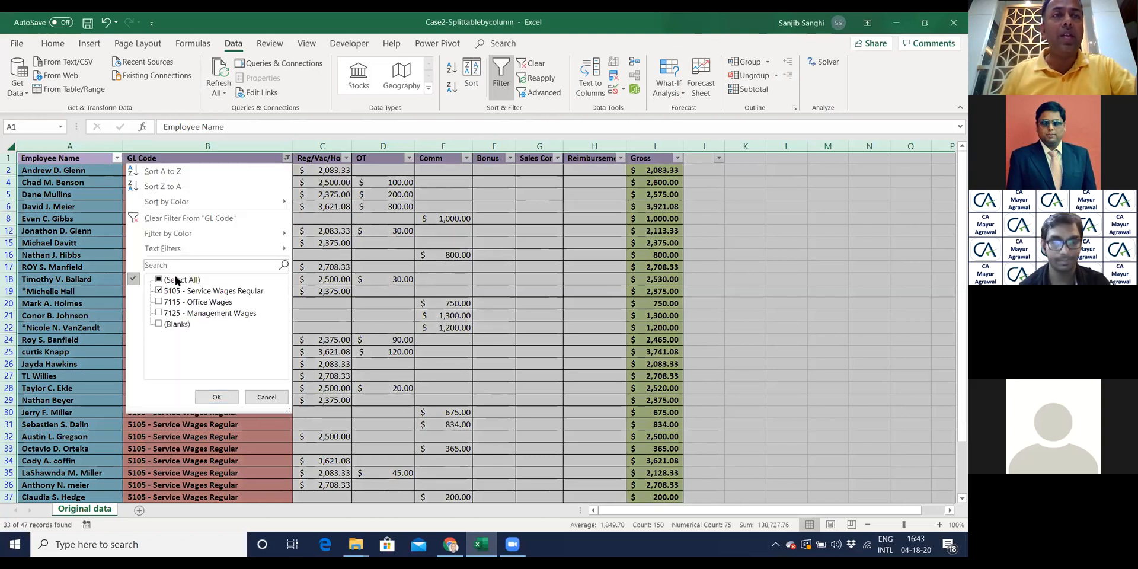
{"action": "left_click", "coordinate": [267, 398]}
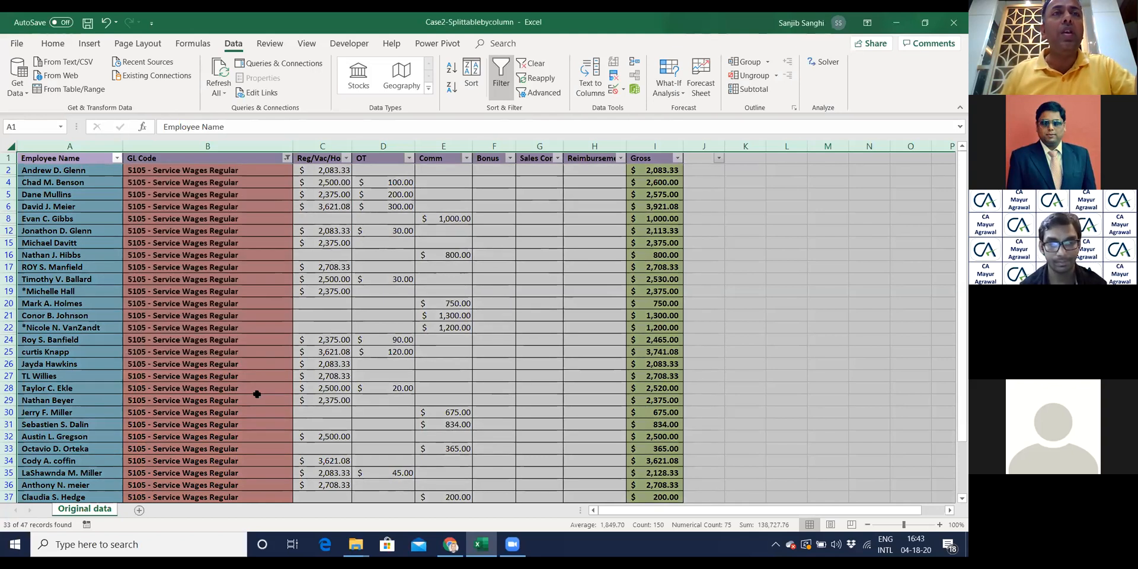
{"action": "left_click", "coordinate": [289, 157]}
{"action": "left_click", "coordinate": [177, 279]}
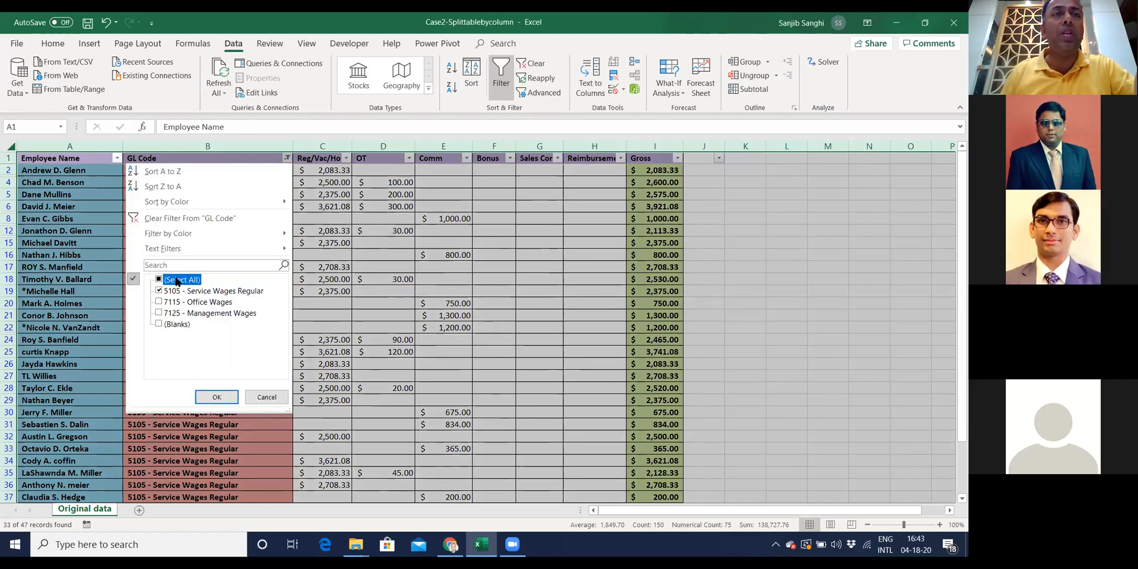
{"action": "left_click", "coordinate": [218, 398]}
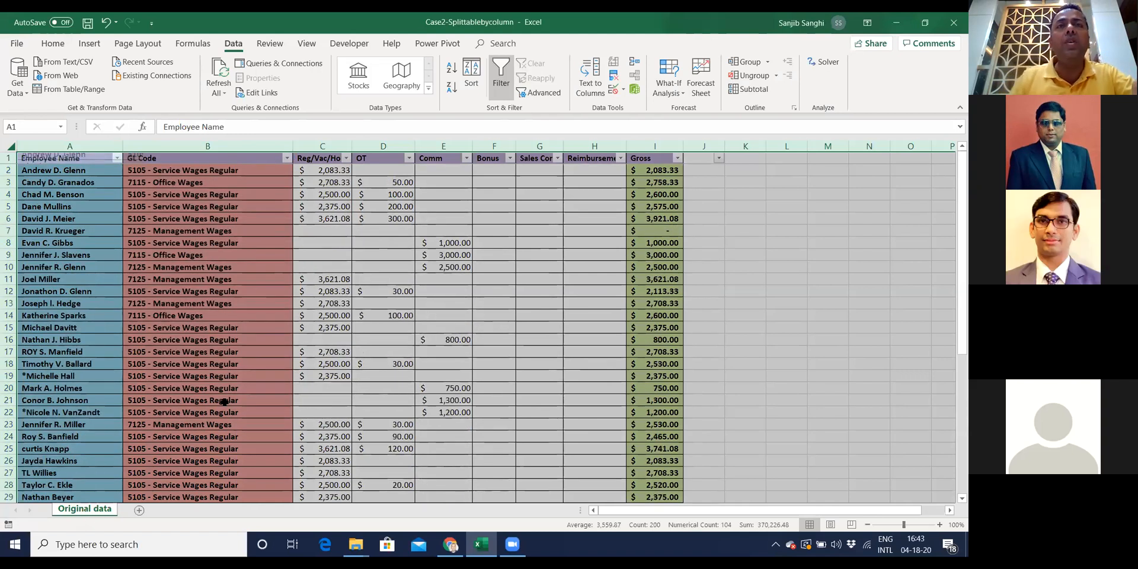
Examine the different wage categories in the GL Code column of the Original data sheet.
{"action": "left_click", "coordinate": [181, 218]}
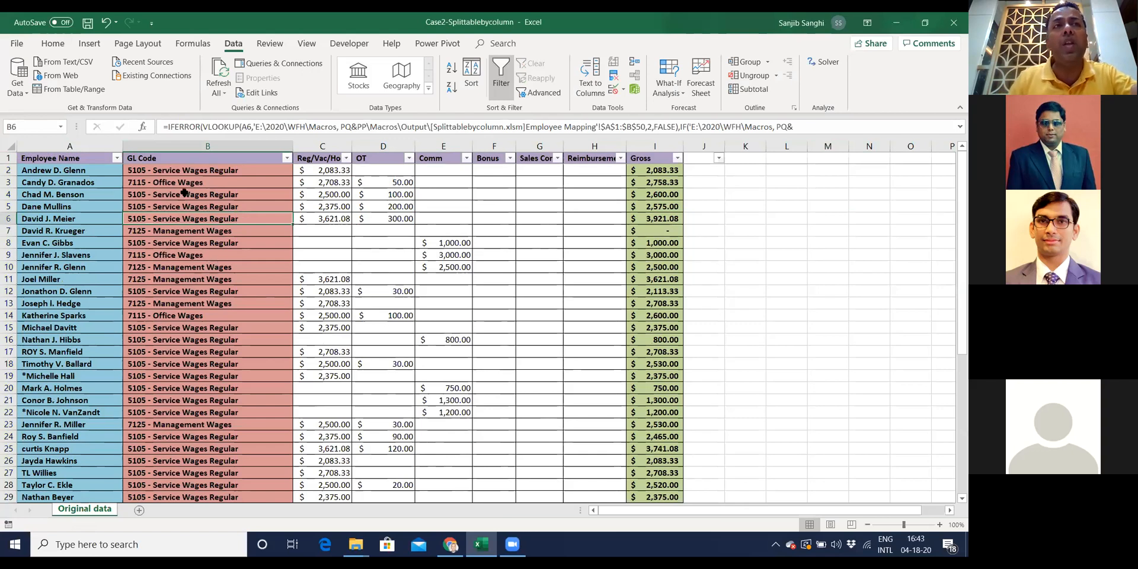
{"action": "left_click", "coordinate": [185, 171]}
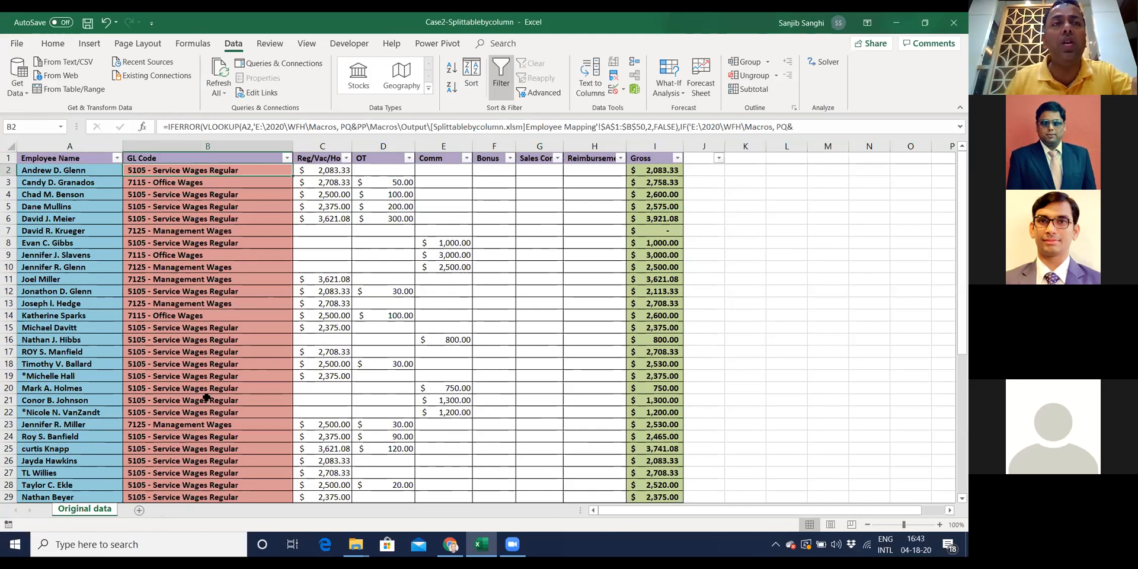
{"action": "left_click", "coordinate": [198, 376]}
{"action": "left_click", "coordinate": [207, 184]}
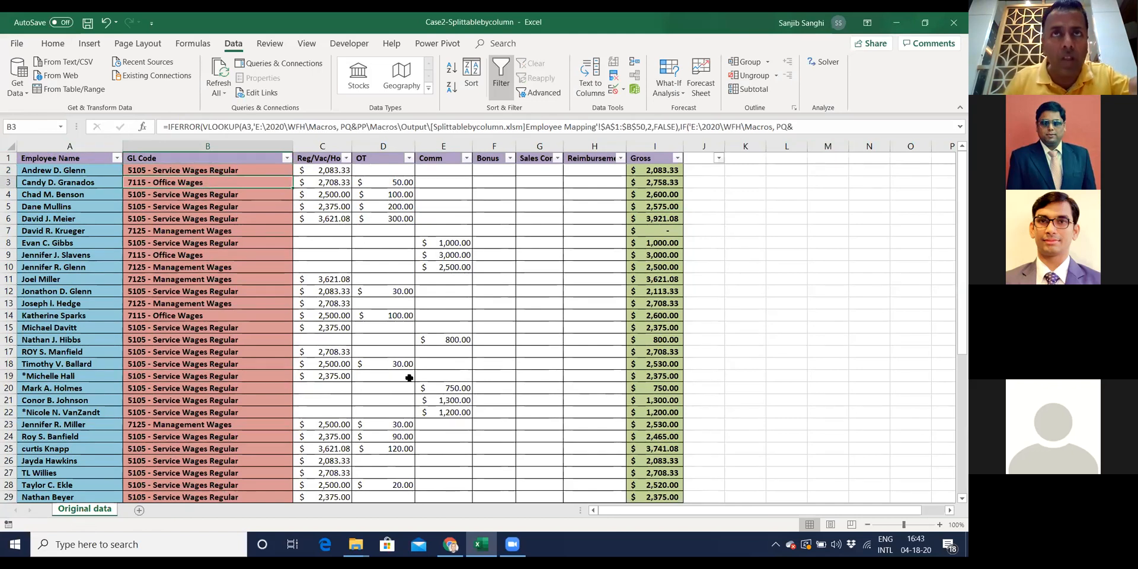
{"action": "left_click", "coordinate": [208, 268]}
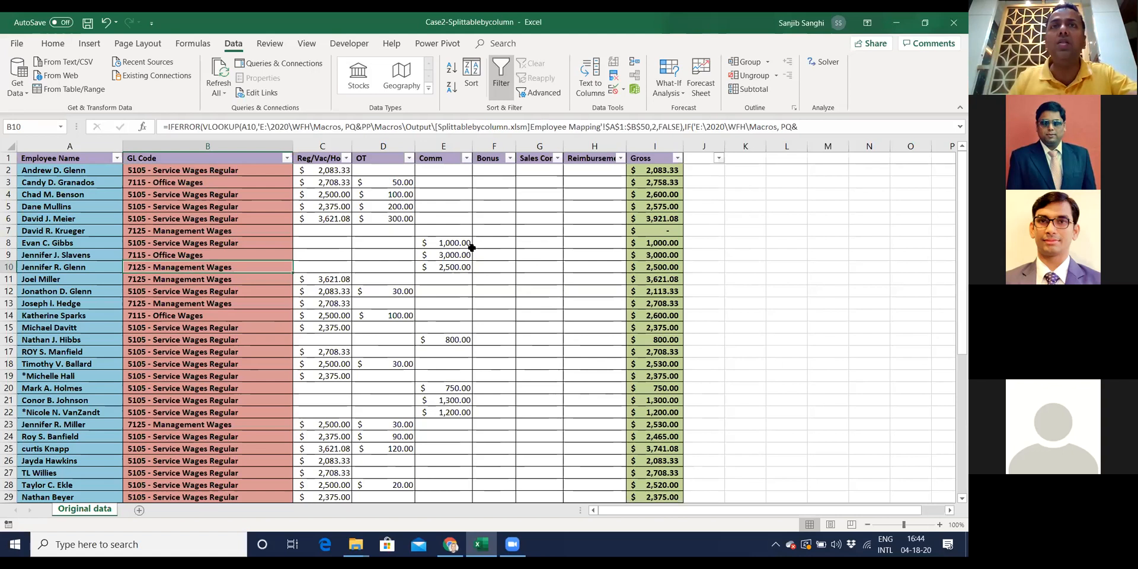
{"action": "left_click", "coordinate": [214, 255]}
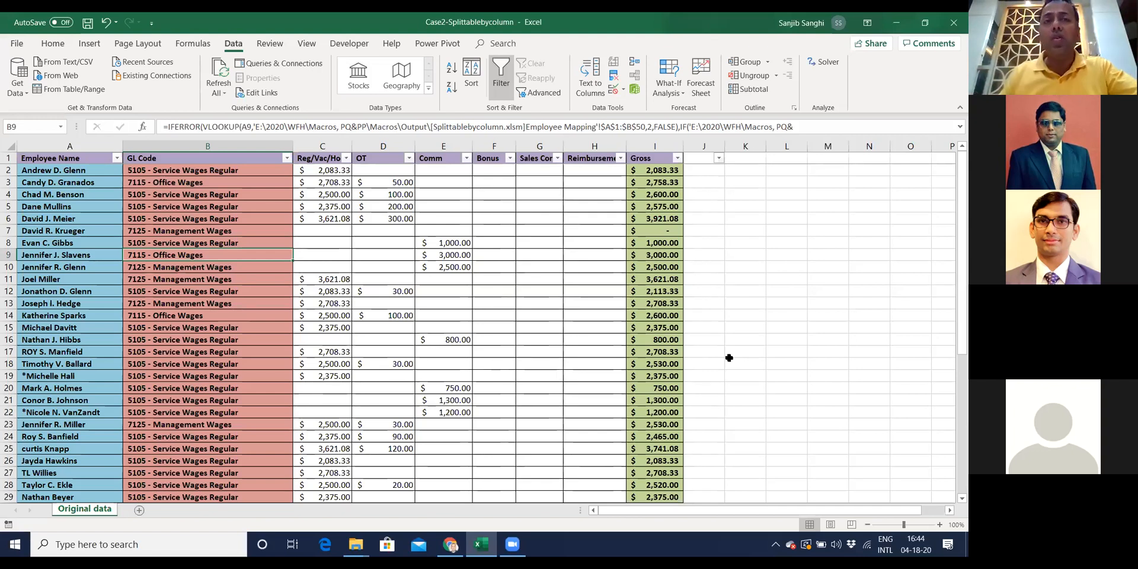
Switch to Chrome, open google.com and search for "vba code to split table by column".
{"action": "left_click", "coordinate": [451, 544]}
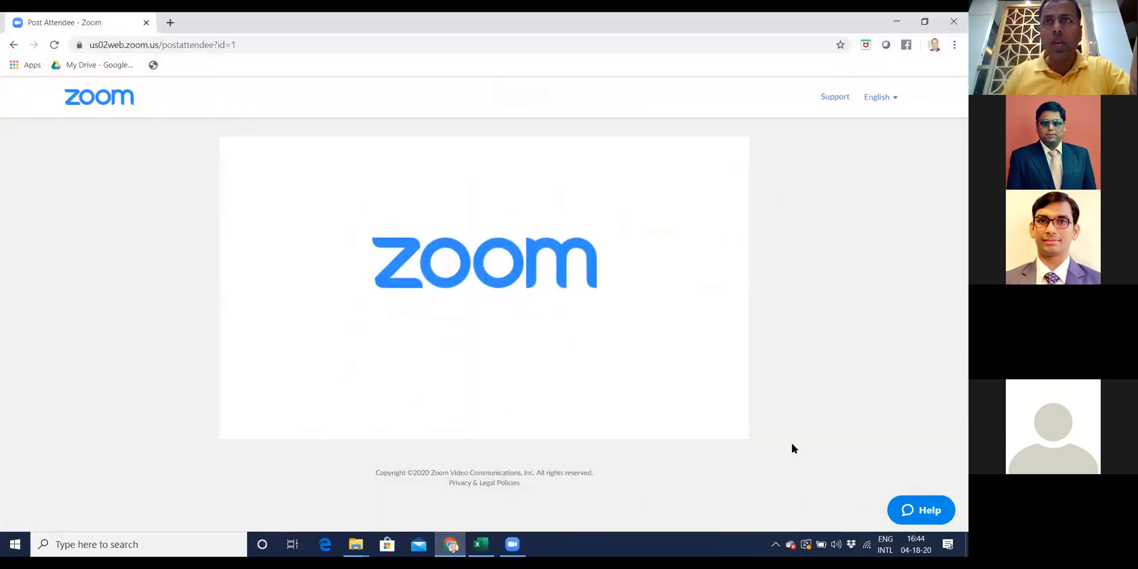
{"action": "left_click", "coordinate": [713, 117]}
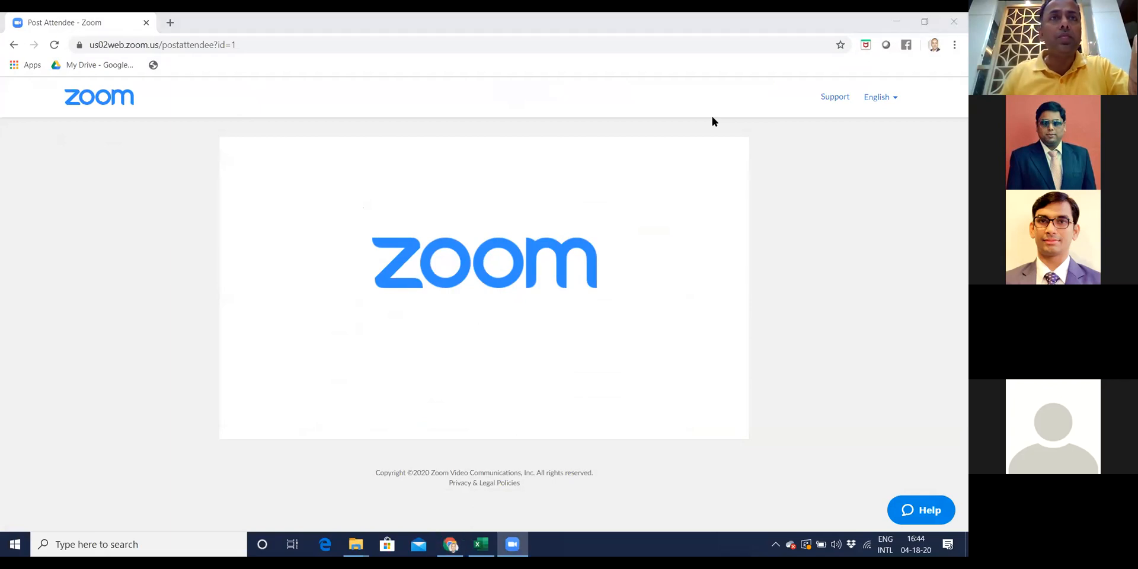
{"action": "left_click", "coordinate": [240, 46]}
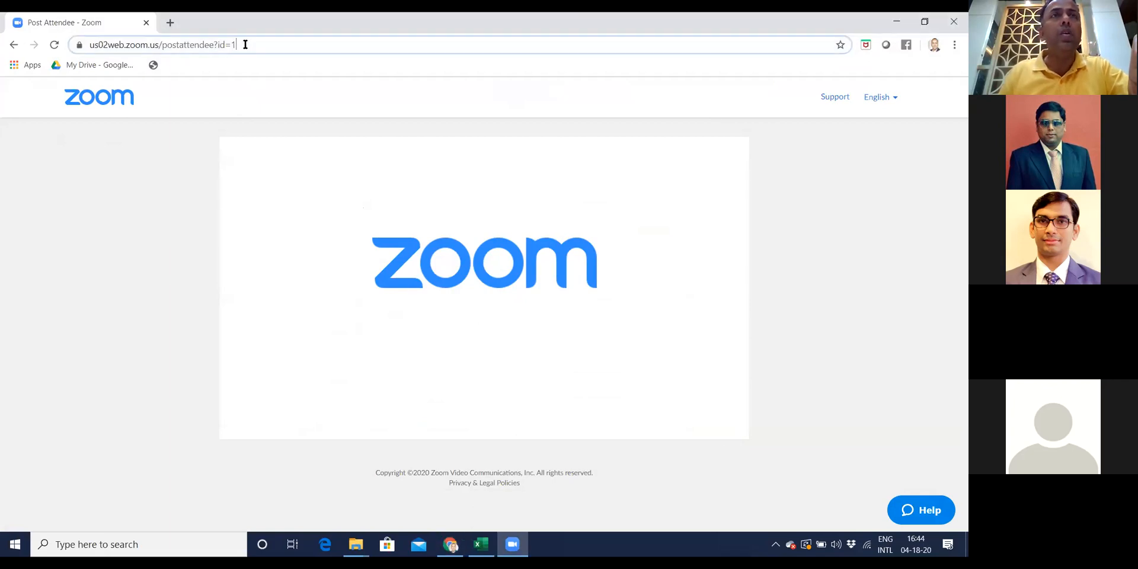
{"action": "type", "text": "goo"}
{"action": "key", "text": "Return"}
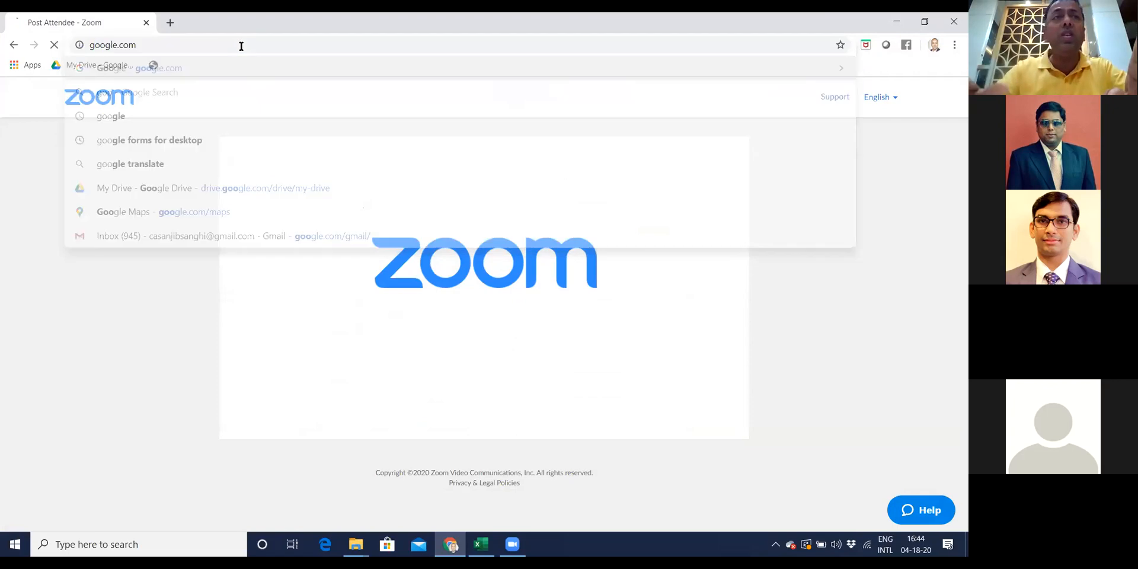
{"action": "type", "text": "vba co"}
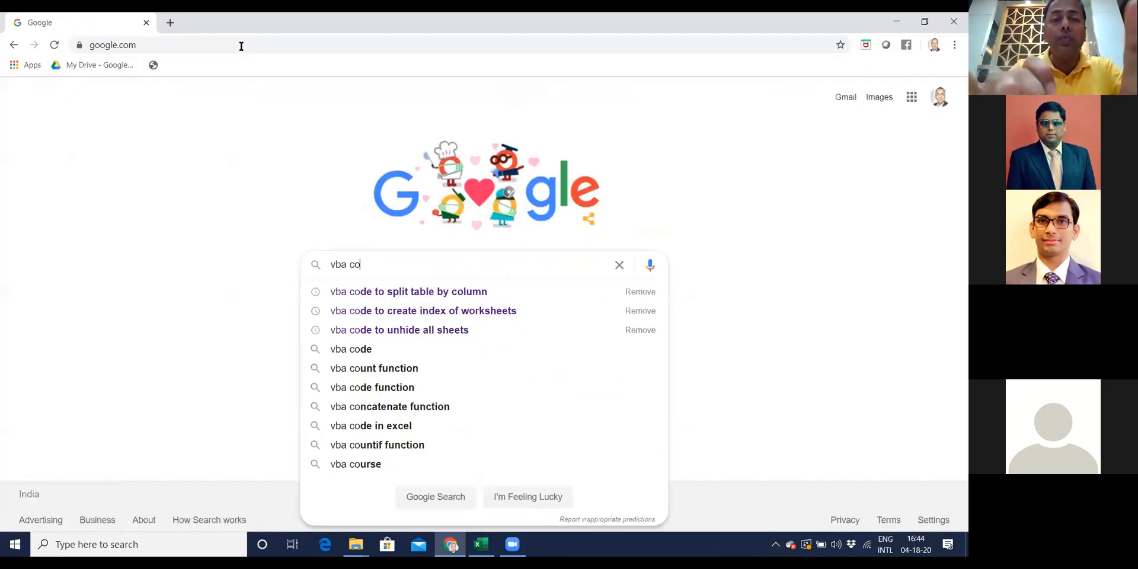
{"action": "type", "text": "de to"}
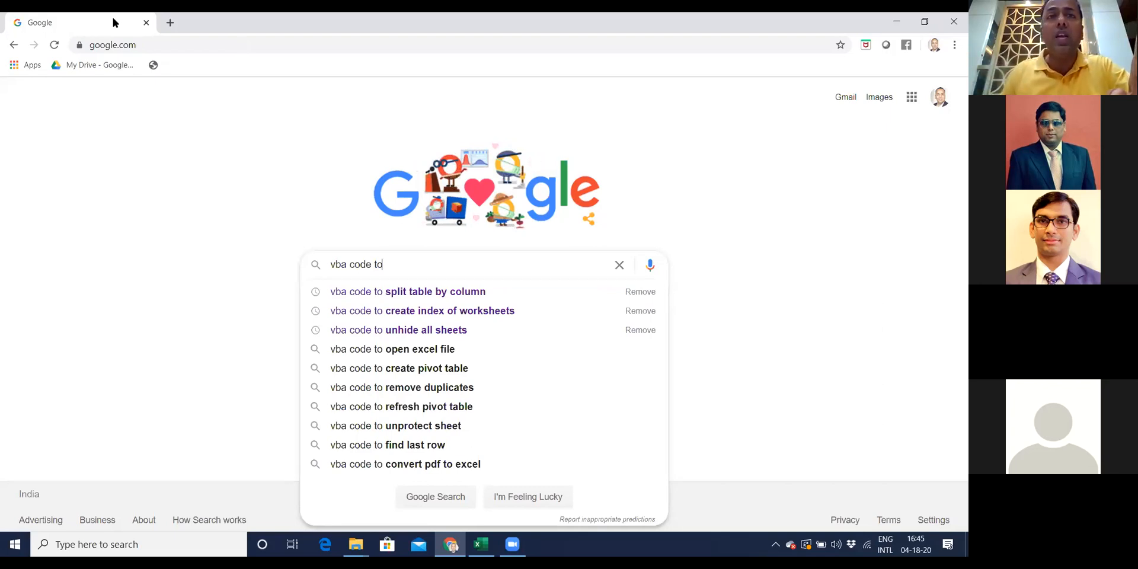
{"action": "left_click", "coordinate": [383, 293]}
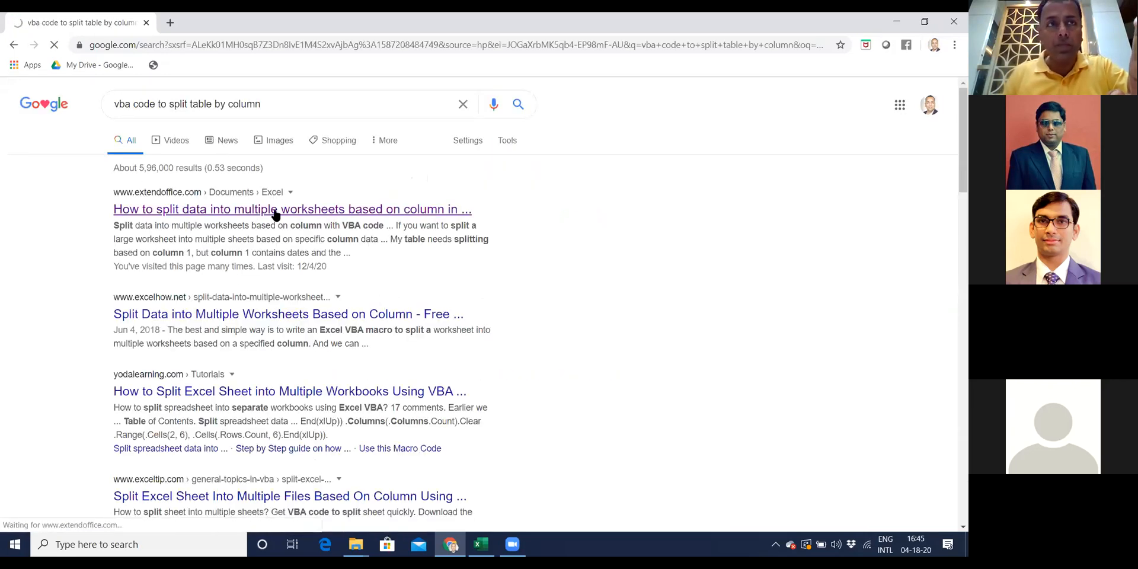
Open the extendoffice.com article on splitting data into multiple worksheets based on column and find its VBA code.
{"action": "left_click", "coordinate": [275, 211]}
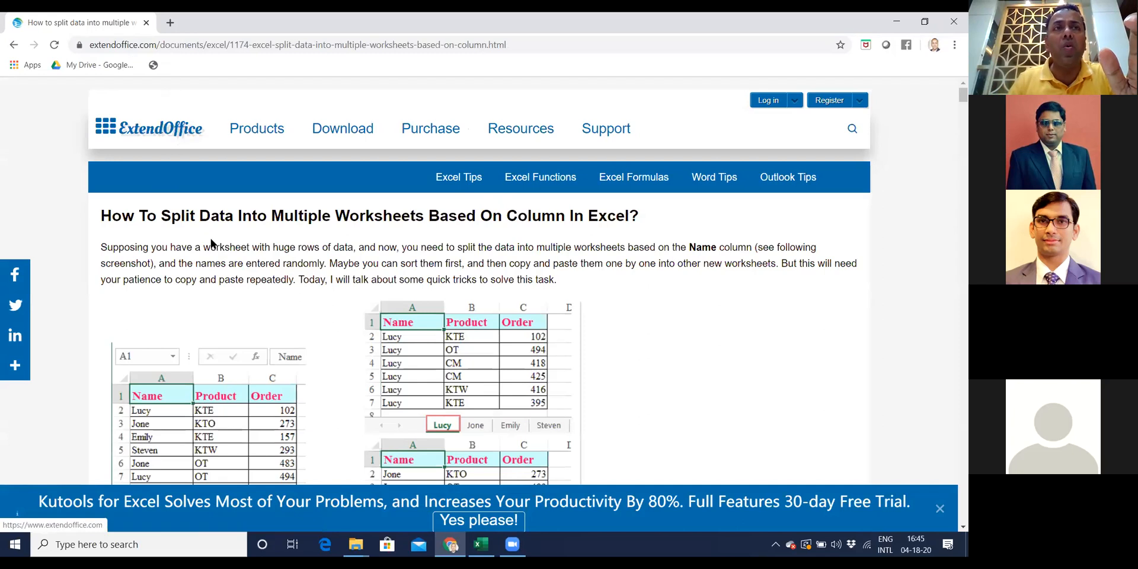
{"action": "scroll", "coordinate": [144, 240], "scroll_direction": "down", "scroll_amount": 3}
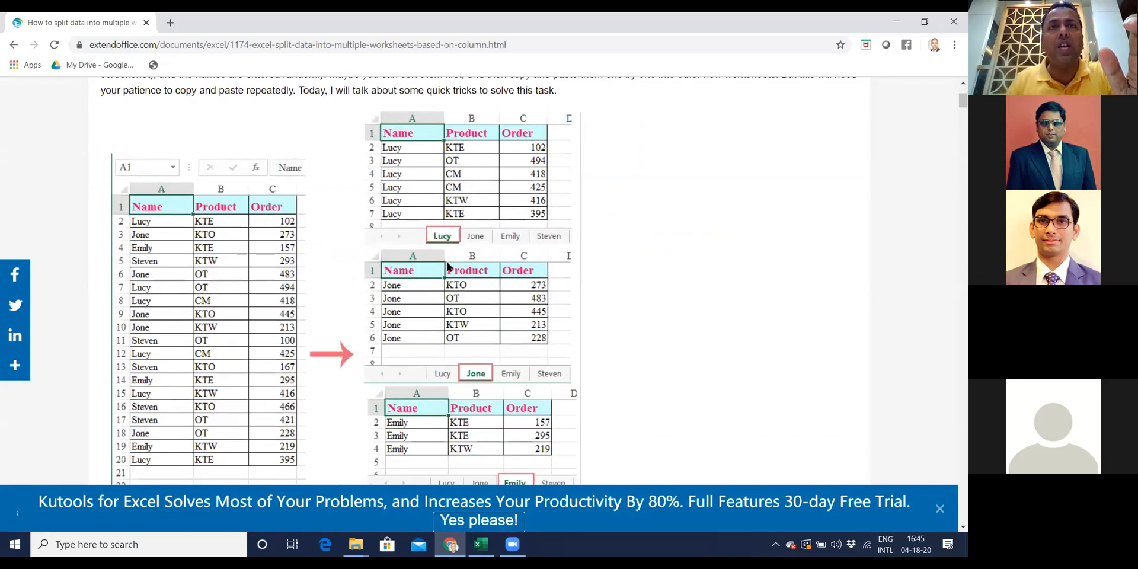
{"action": "scroll", "coordinate": [482, 328], "scroll_direction": "down", "scroll_amount": 15}
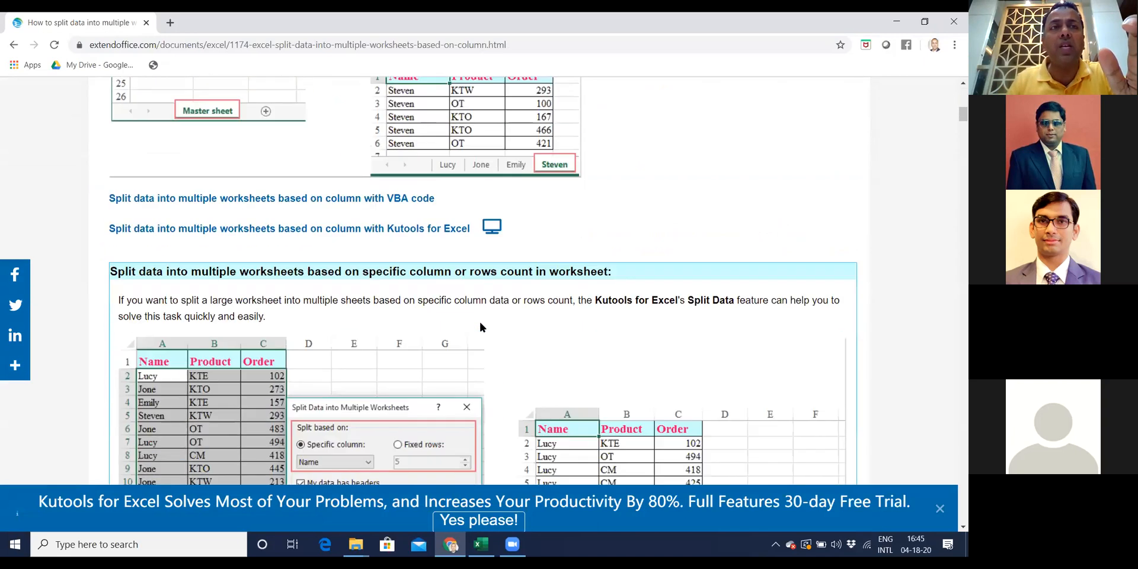
{"action": "scroll", "coordinate": [481, 328], "scroll_direction": "down", "scroll_amount": 6}
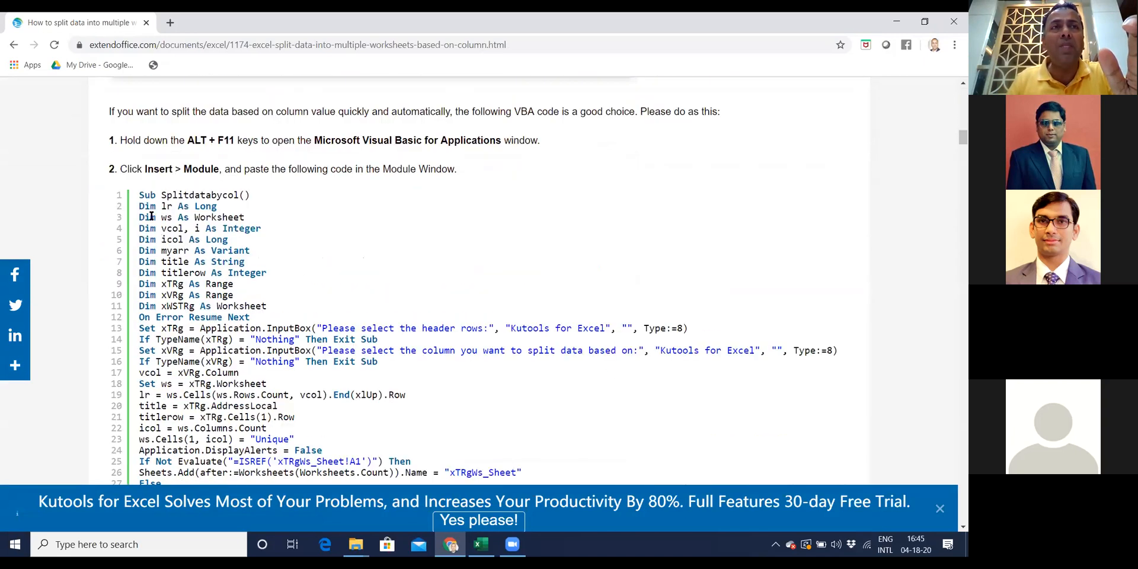
Select and copy the entire Splitdatabycol code from the article, from the Sub line through End Sub.
{"action": "left_click_drag", "start_coordinate": [140, 196], "coordinate": [209, 394]}
{"action": "scroll", "coordinate": [294, 264], "scroll_direction": "up", "scroll_amount": 4}
{"action": "scroll", "coordinate": [177, 246], "scroll_direction": "up", "scroll_amount": 4}
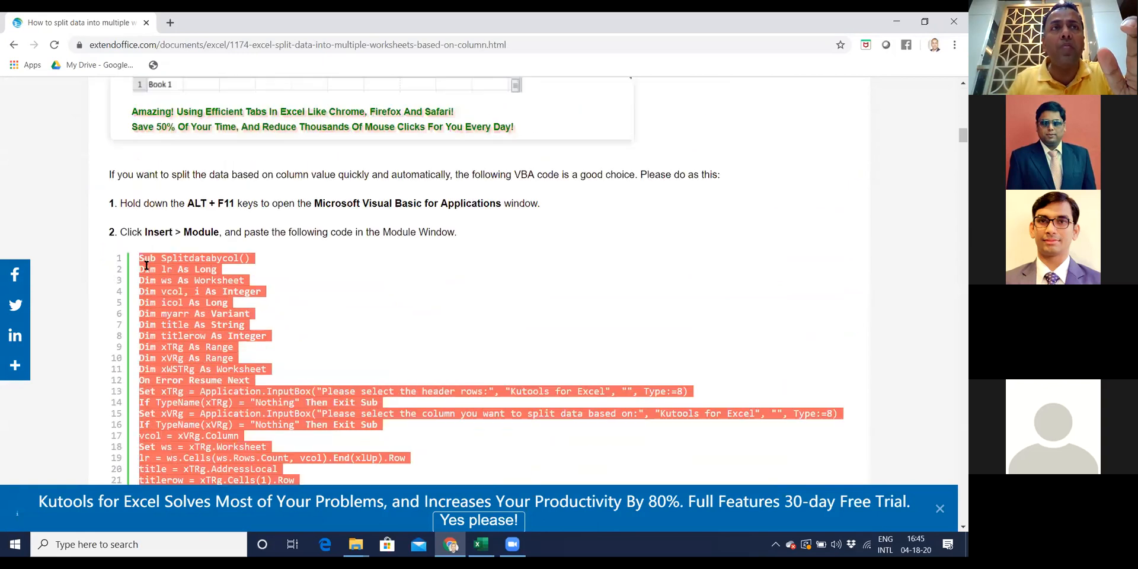
{"action": "scroll", "coordinate": [262, 311], "scroll_direction": "down", "scroll_amount": 7}
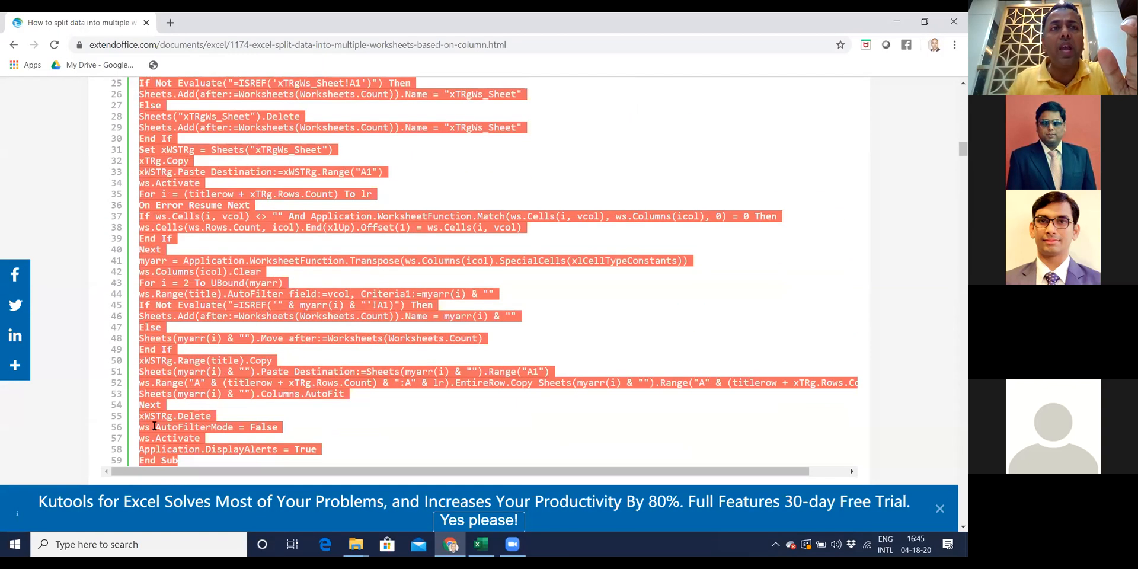
{"action": "scroll", "coordinate": [248, 274], "scroll_direction": "up", "scroll_amount": 6}
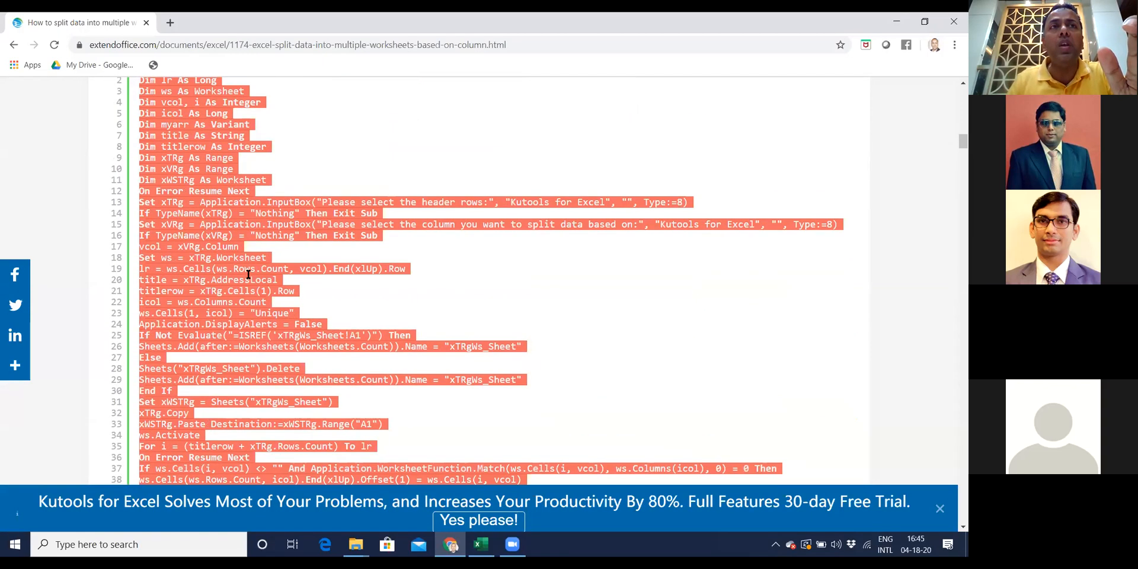
{"action": "scroll", "coordinate": [274, 313], "scroll_direction": "down", "scroll_amount": 4}
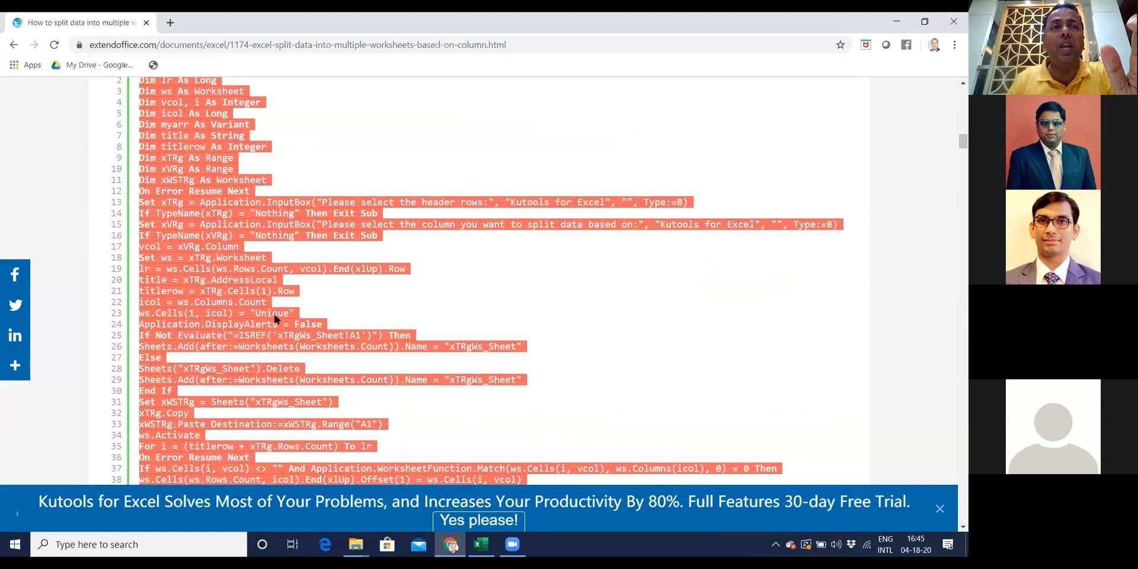
{"action": "scroll", "coordinate": [274, 316], "scroll_direction": "down", "scroll_amount": 5}
{"action": "scroll", "coordinate": [335, 193], "scroll_direction": "up", "scroll_amount": 8}
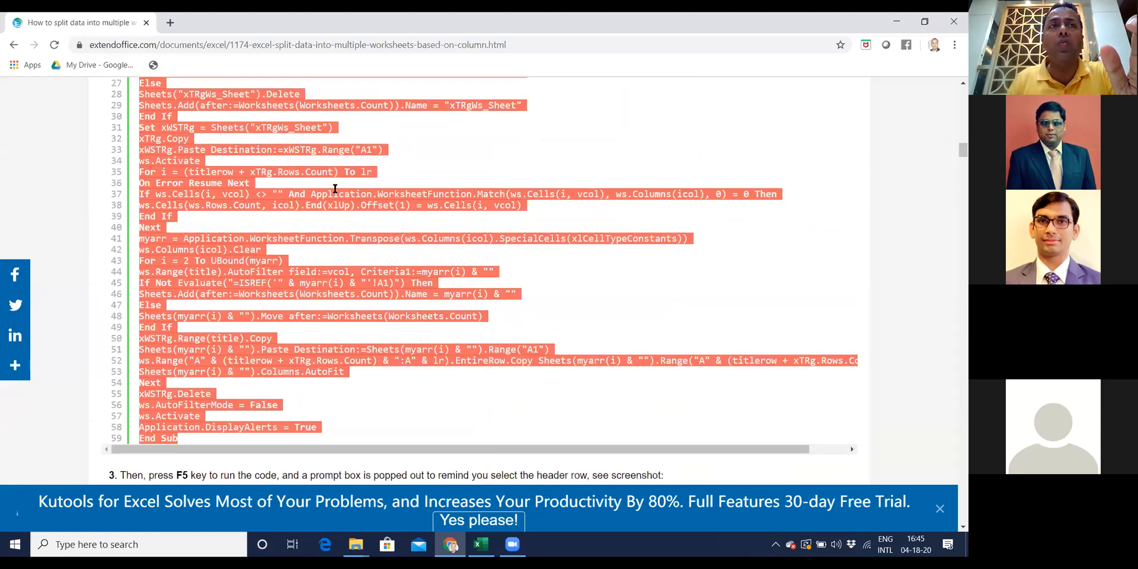
{"action": "scroll", "coordinate": [335, 192], "scroll_direction": "up", "scroll_amount": 3}
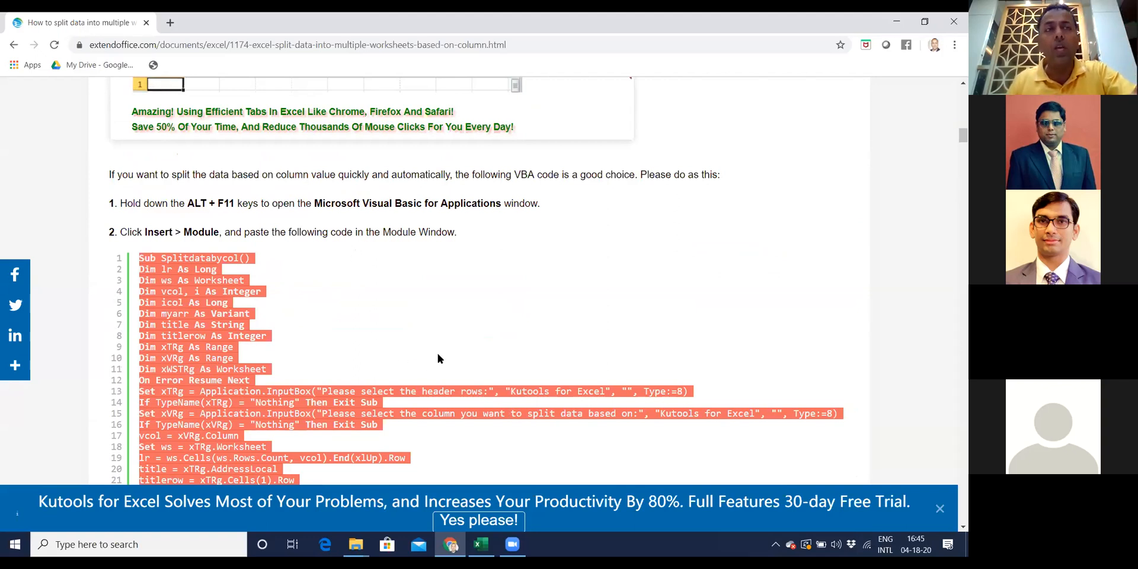
Switch to the Case2-Splittablebycolumn workbook in Excel and create a new macro named "splittable".
{"action": "left_click", "coordinate": [488, 550]}
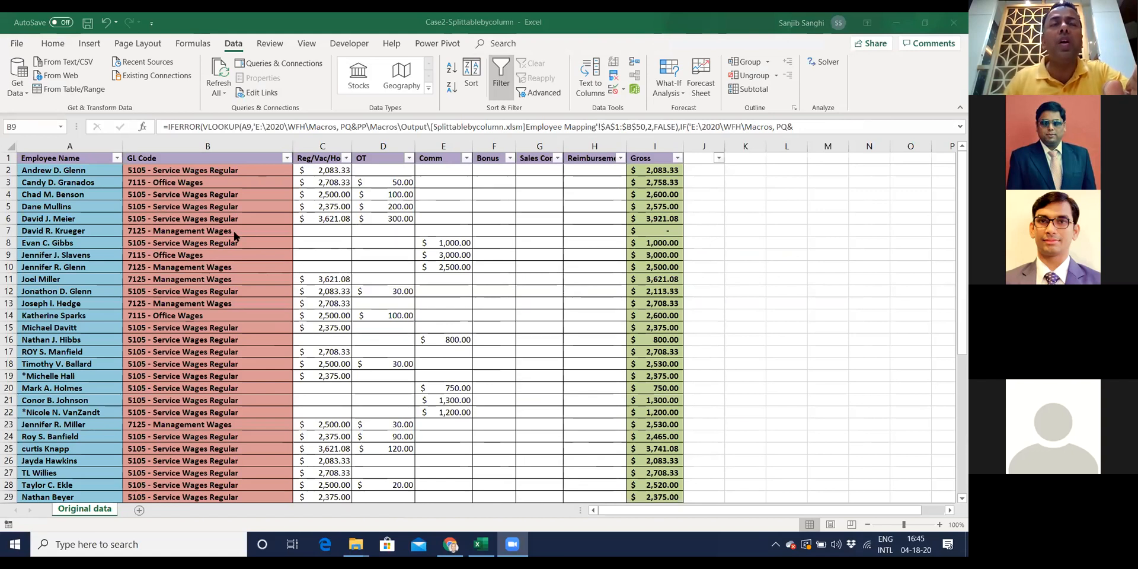
{"action": "left_click", "coordinate": [310, 48]}
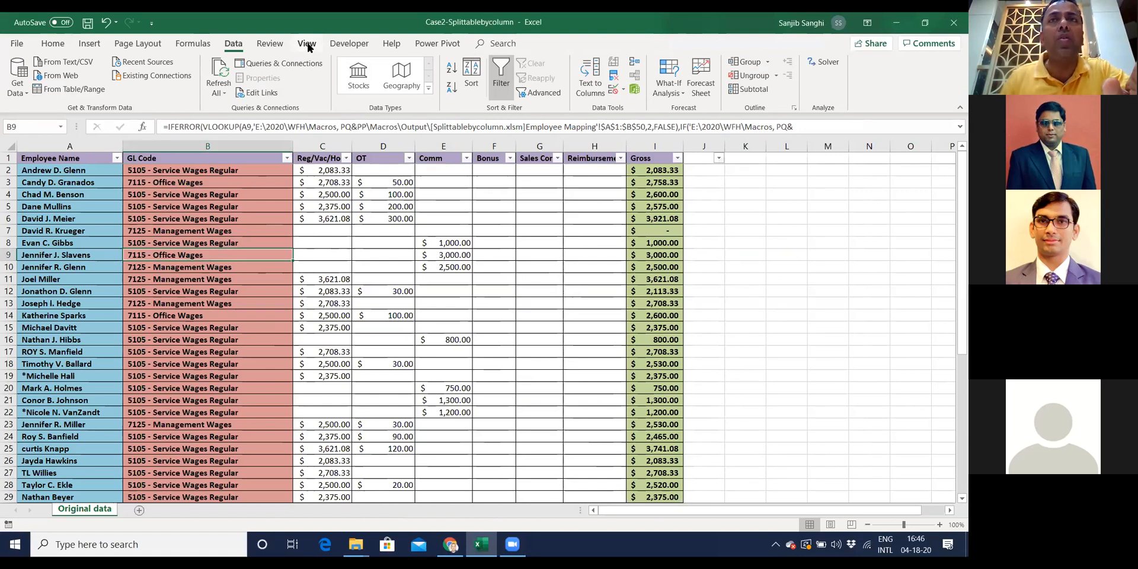
{"action": "left_click", "coordinate": [308, 46]}
{"action": "left_click", "coordinate": [633, 92]}
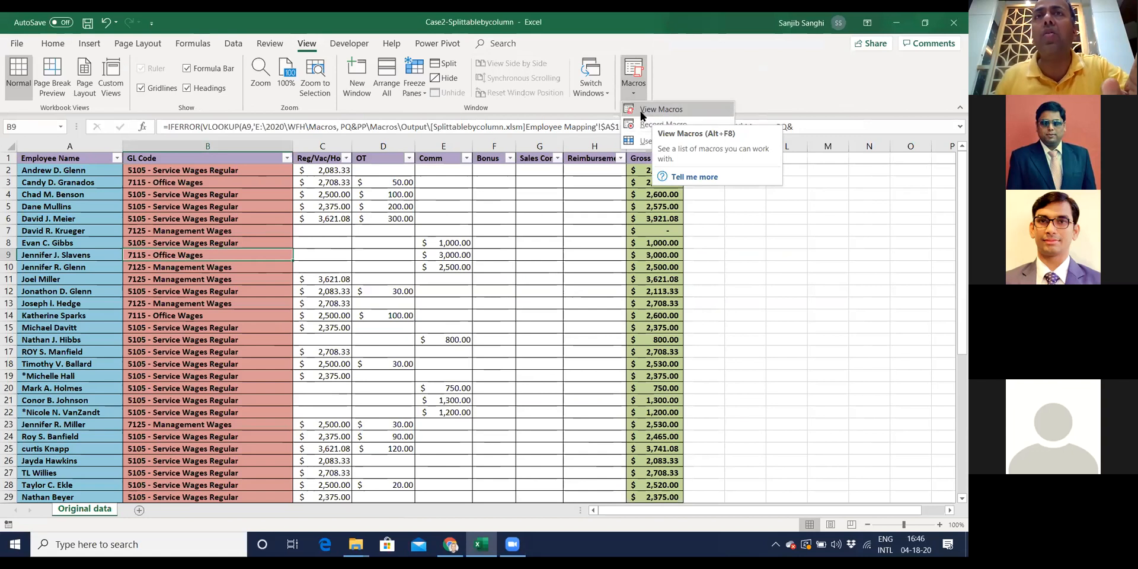
{"action": "left_click", "coordinate": [644, 110]}
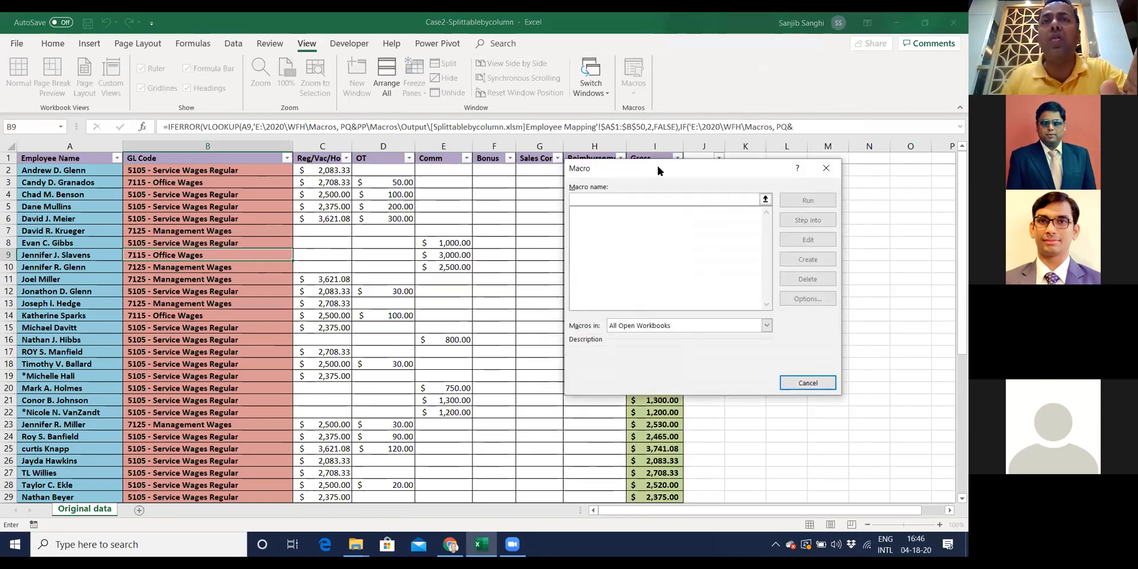
{"action": "left_click_drag", "start_coordinate": [657, 168], "coordinate": [485, 129]}
{"action": "type", "text": "split"}
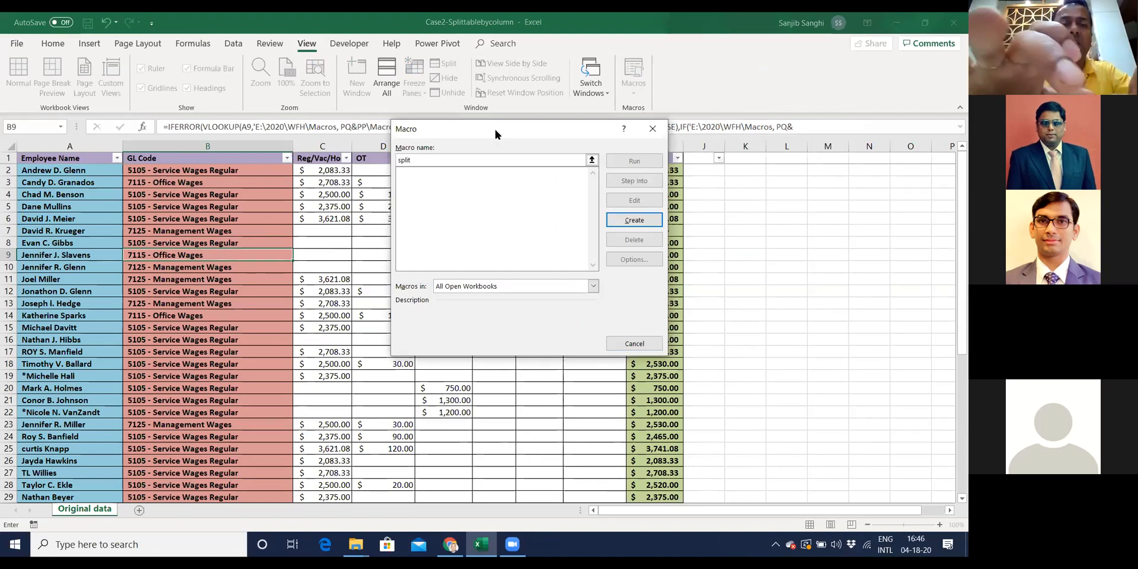
{"action": "type", "text": "table"}
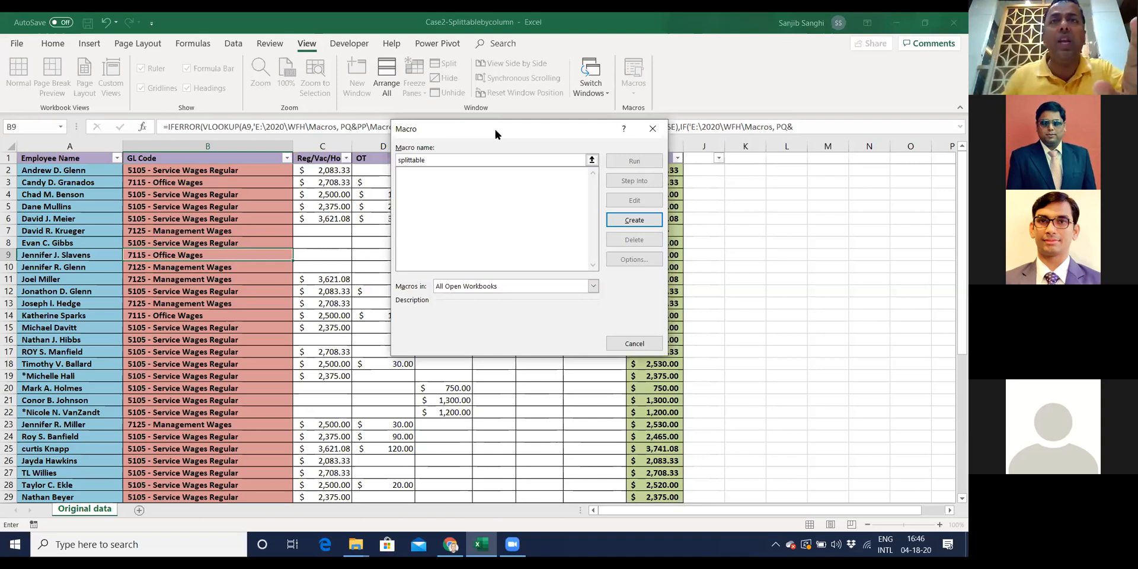
{"action": "left_click", "coordinate": [625, 223]}
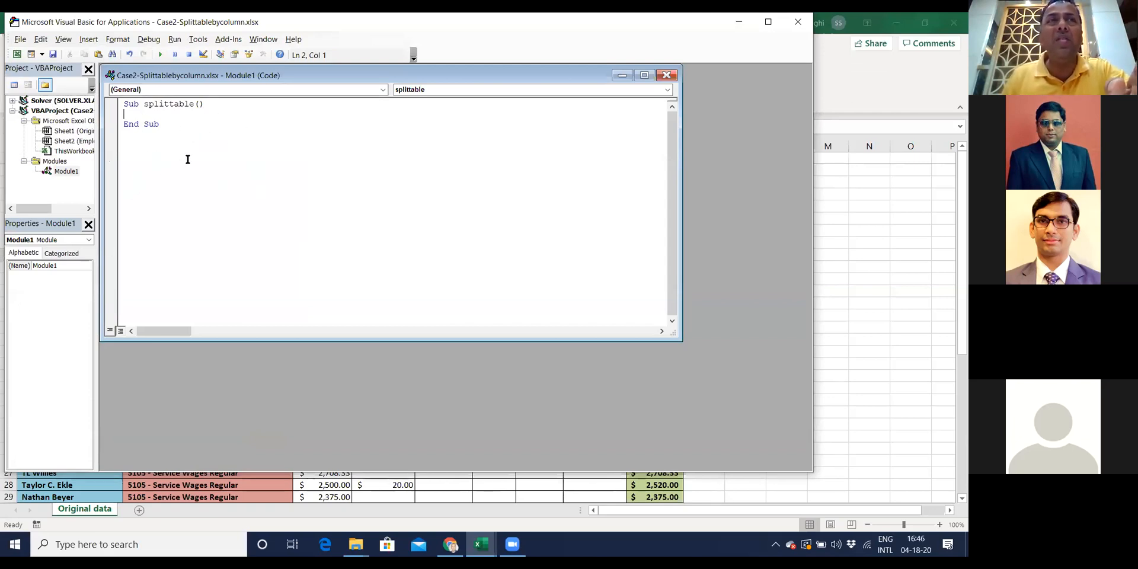
Replace the empty splittable procedure with the copied Splitdatabycol code and close the Visual Basic editor.
{"action": "left_click_drag", "start_coordinate": [168, 127], "coordinate": [121, 97]}
{"action": "key", "text": "ctrl+v"}
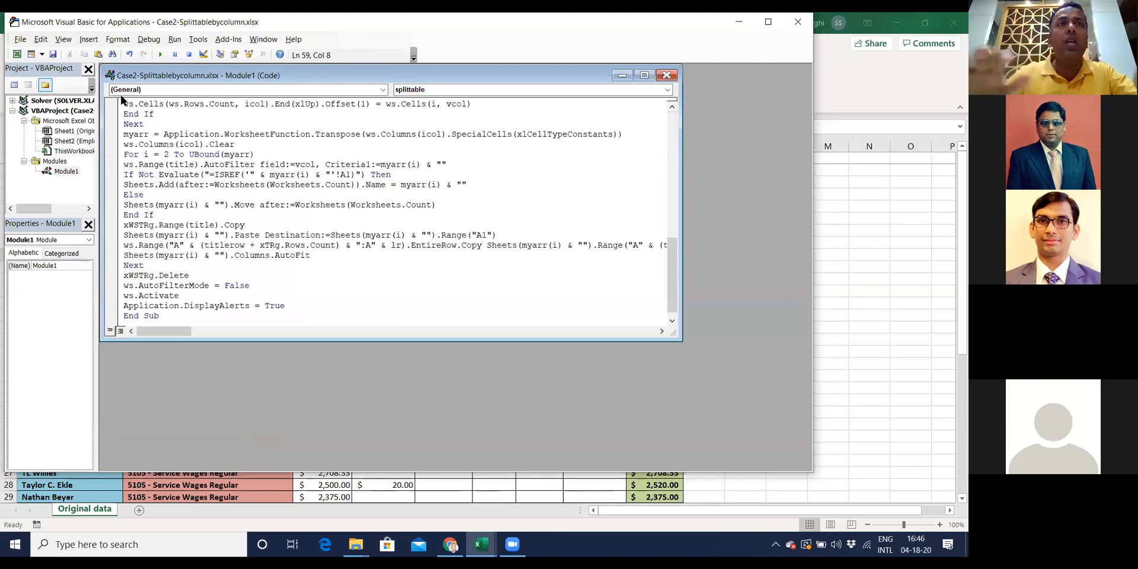
{"action": "left_click_drag", "start_coordinate": [670, 289], "coordinate": [646, 304]}
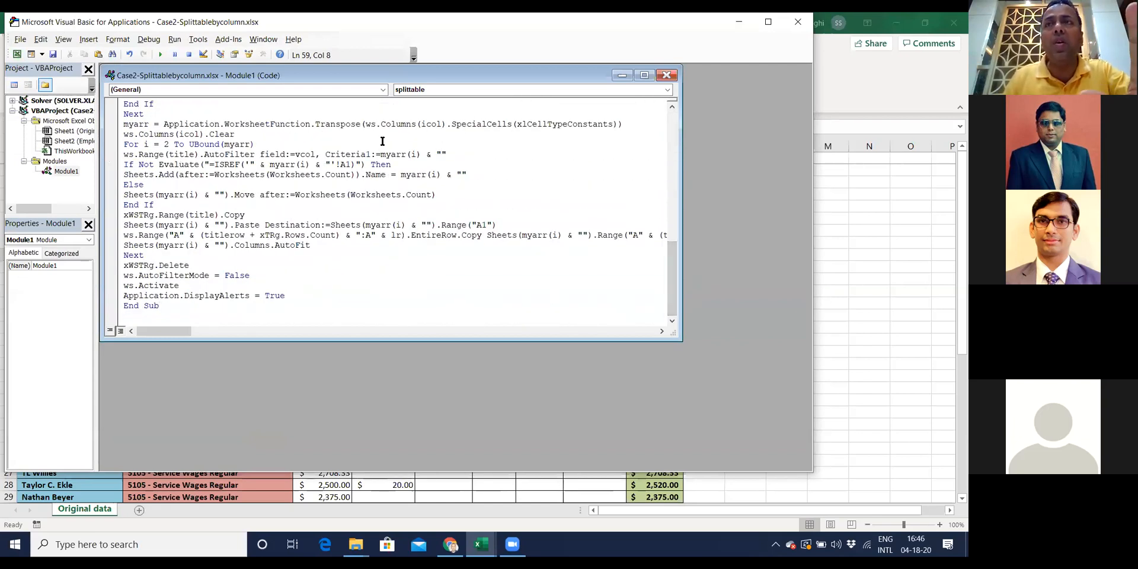
{"action": "left_click", "coordinate": [666, 74]}
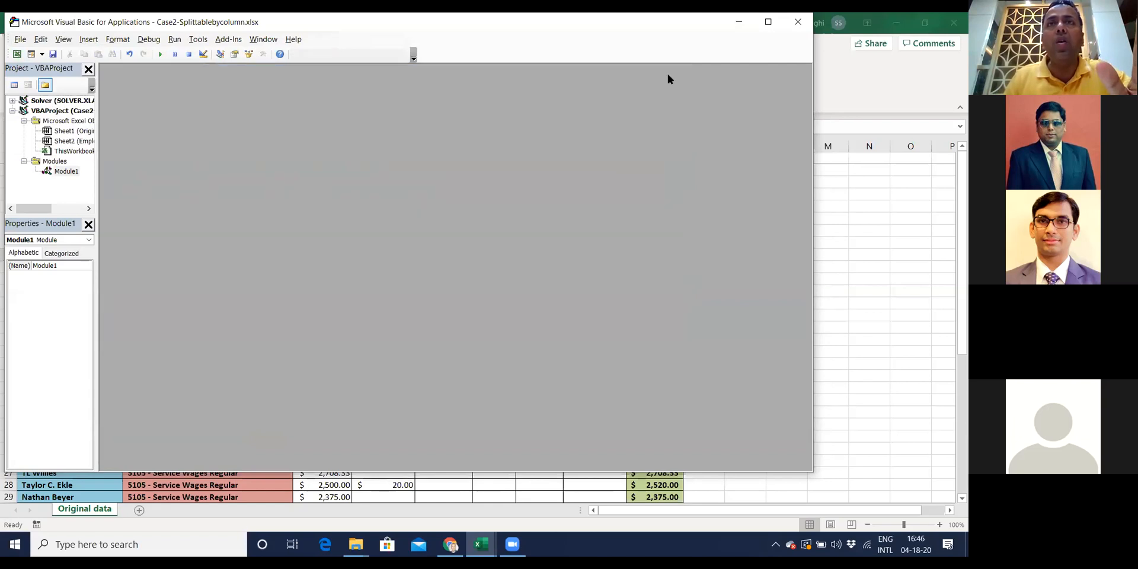
{"action": "left_click", "coordinate": [798, 22]}
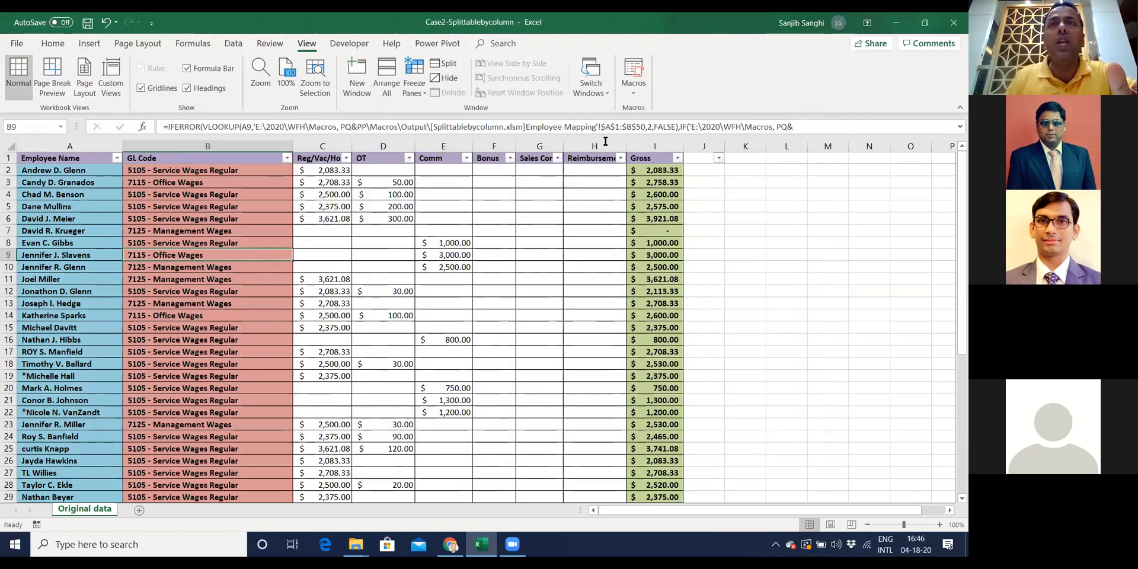
Run the Splitdatabycol macro from the workbook's macro list.
{"action": "left_click", "coordinate": [635, 94]}
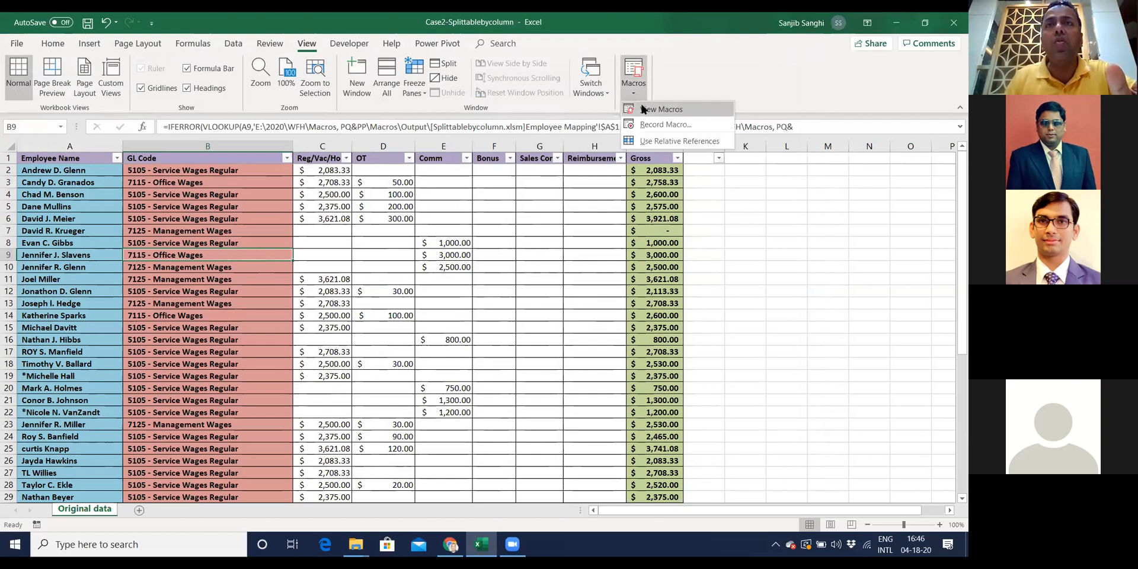
{"action": "left_click", "coordinate": [644, 109]}
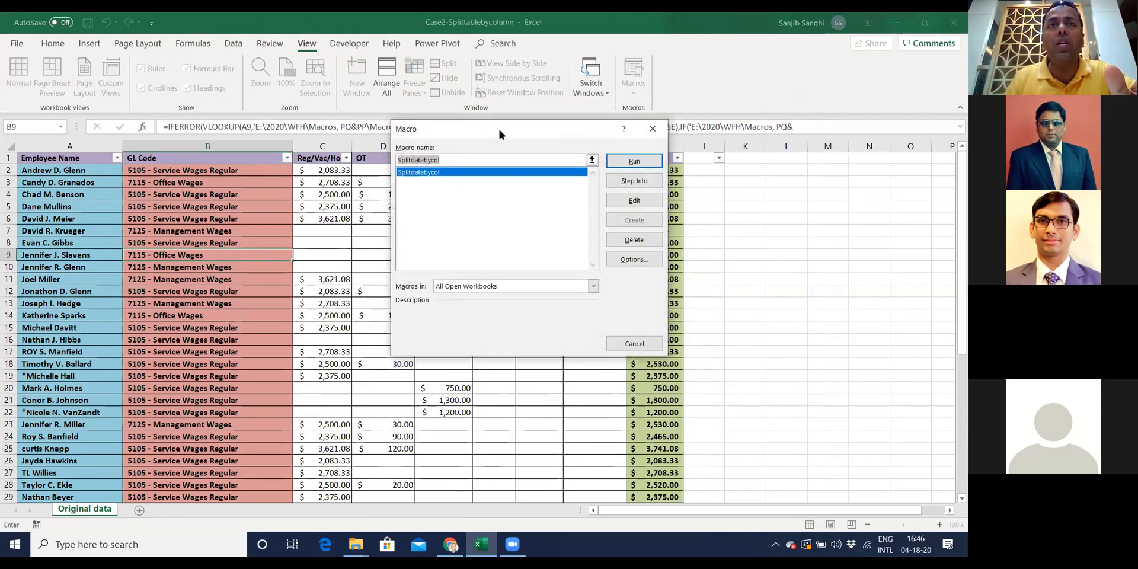
{"action": "left_click_drag", "start_coordinate": [498, 126], "coordinate": [570, 216]}
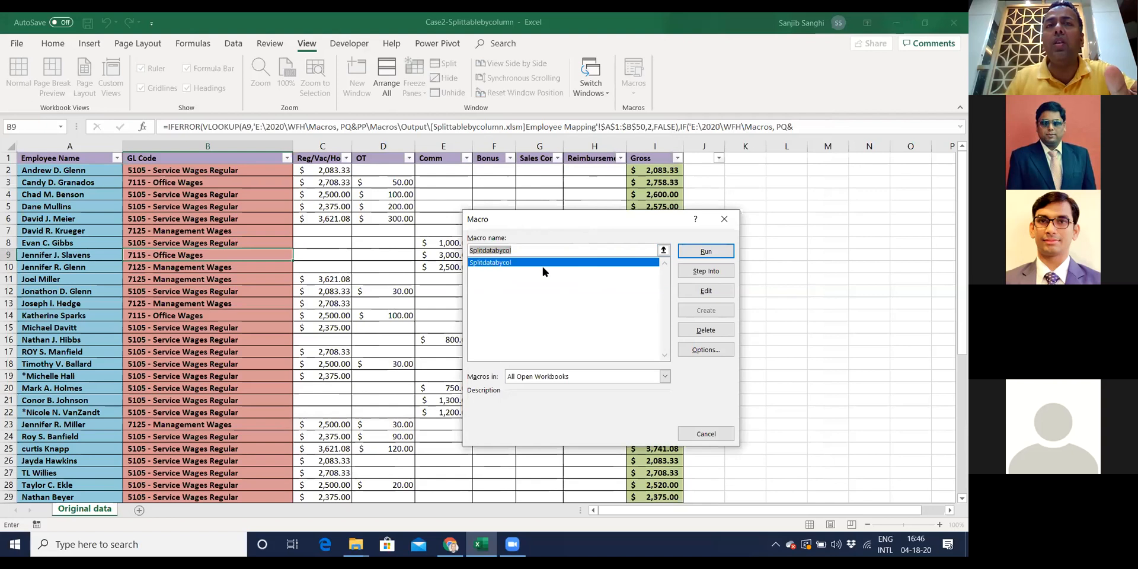
{"action": "left_click", "coordinate": [694, 251]}
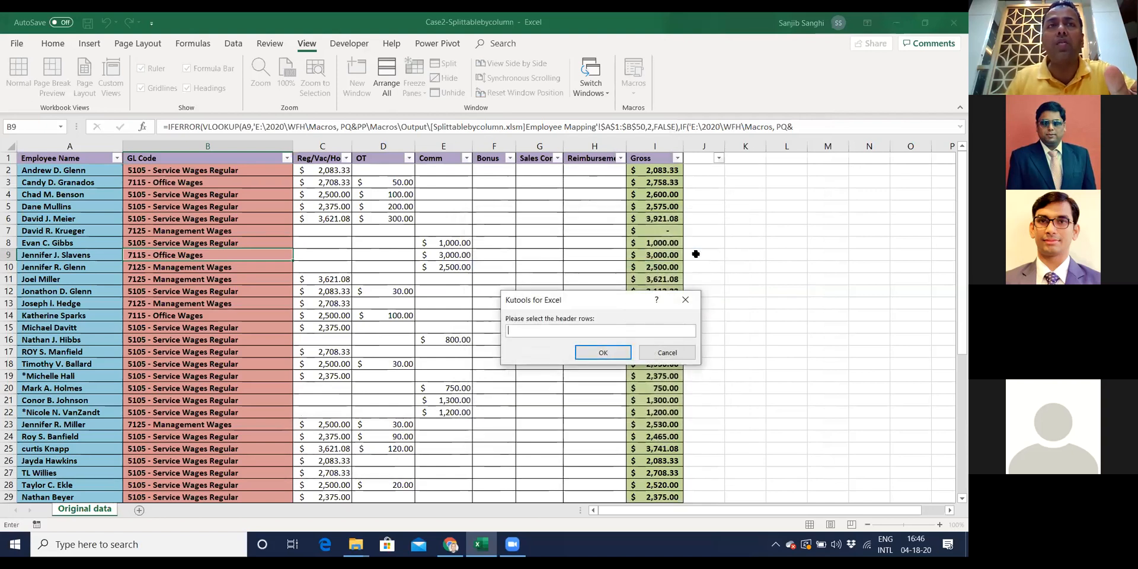
Specify the range $A$1:$I$1 as the header row for the split and confirm it.
{"action": "left_click_drag", "start_coordinate": [585, 306], "coordinate": [501, 238]}
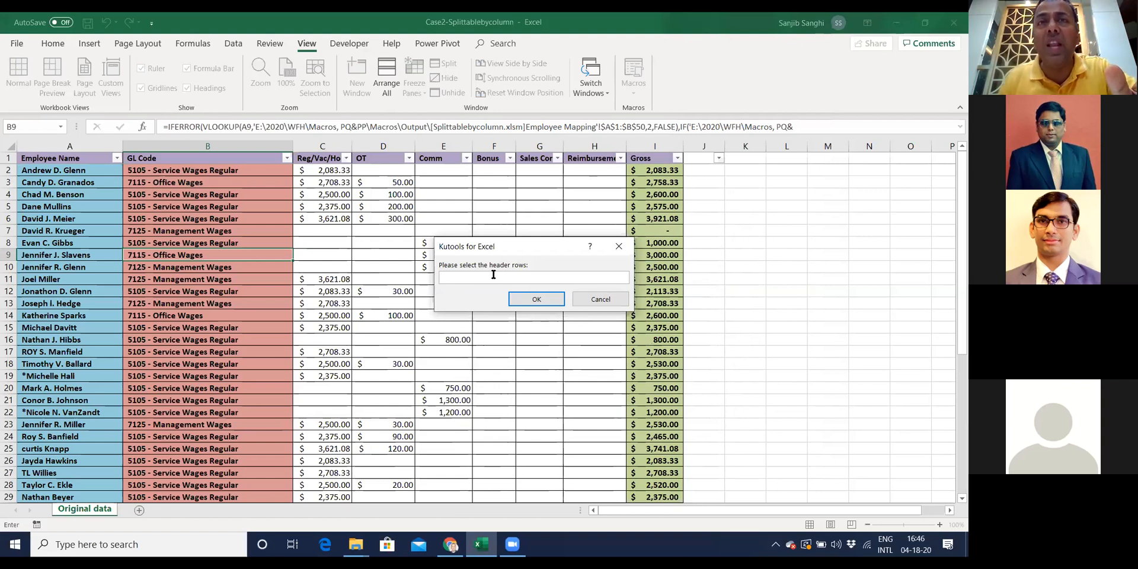
{"action": "left_click", "coordinate": [41, 158]}
{"action": "key", "text": "ctrl+shift+Right"}
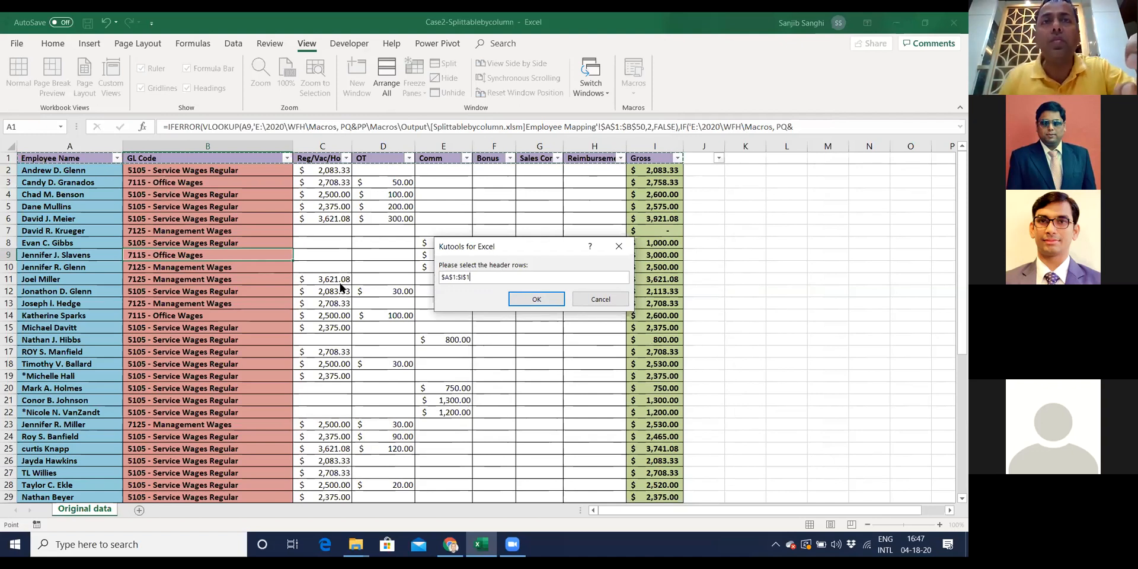
{"action": "left_click", "coordinate": [522, 297]}
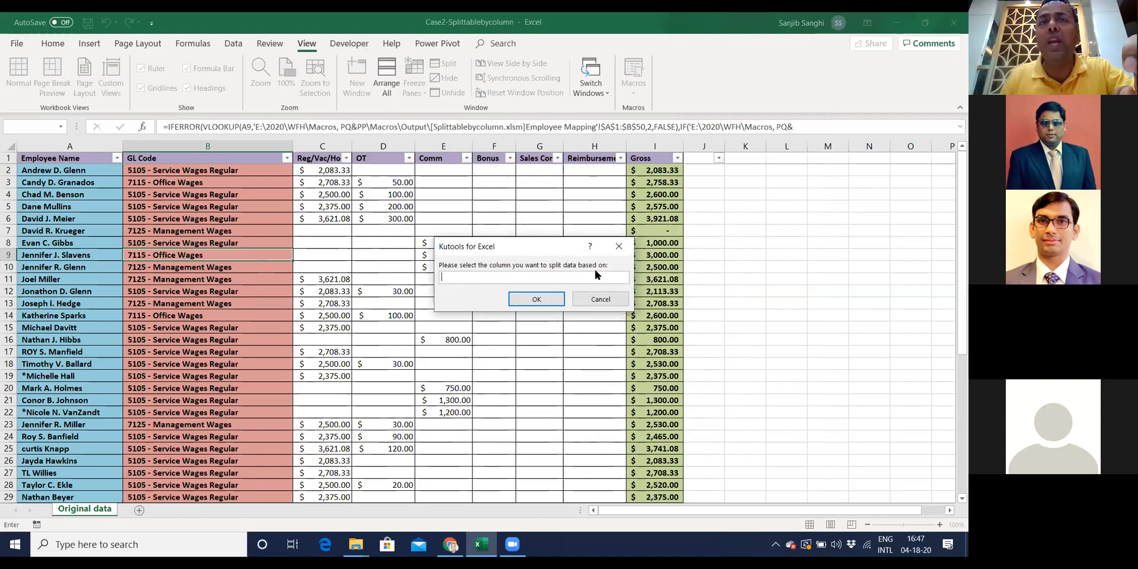
Specify the GL Code range $B$1:$B$44 as the column to split the data by and confirm it.
{"action": "left_click", "coordinate": [207, 161]}
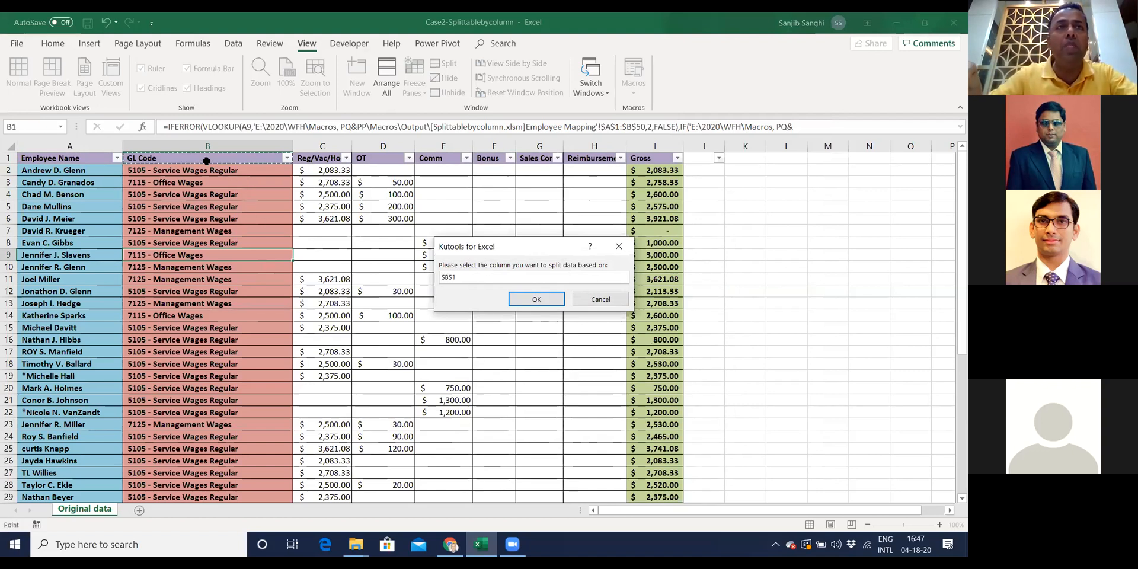
{"action": "key", "text": "ctrl+shift+Down"}
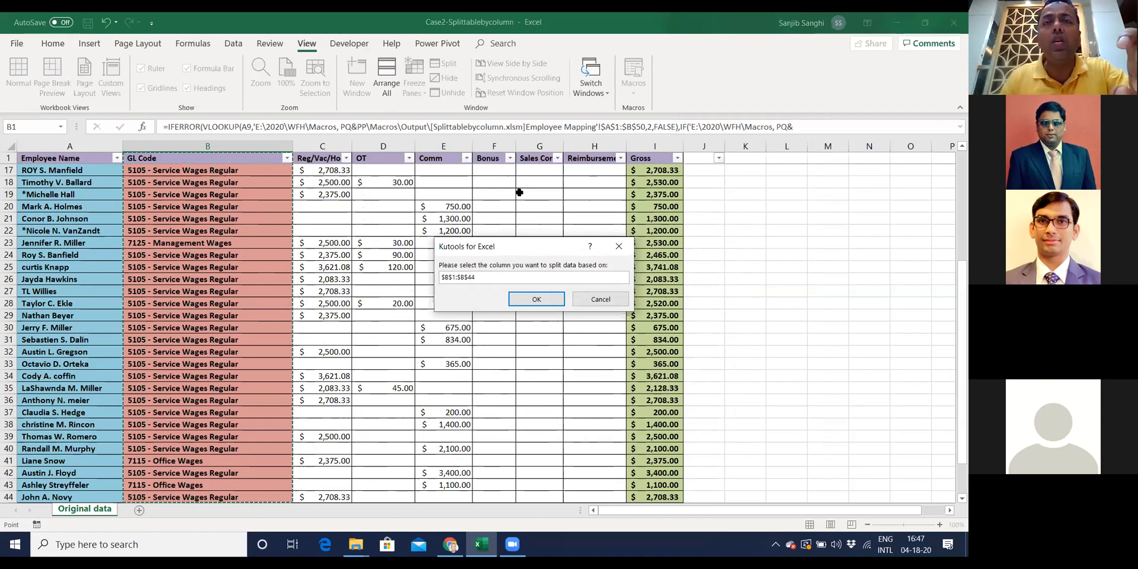
{"action": "left_click", "coordinate": [522, 301]}
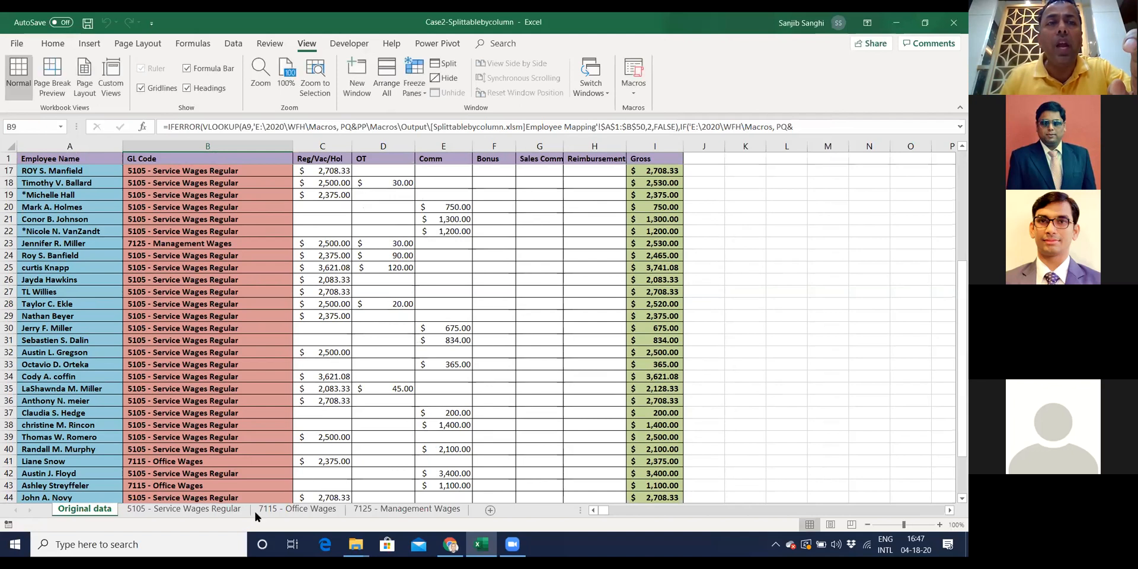
Examine the rows on the 5105 - Service Wages Regular, 7115 - Office Wages and 7125 - Management Wages sheets.
{"action": "left_click", "coordinate": [183, 508]}
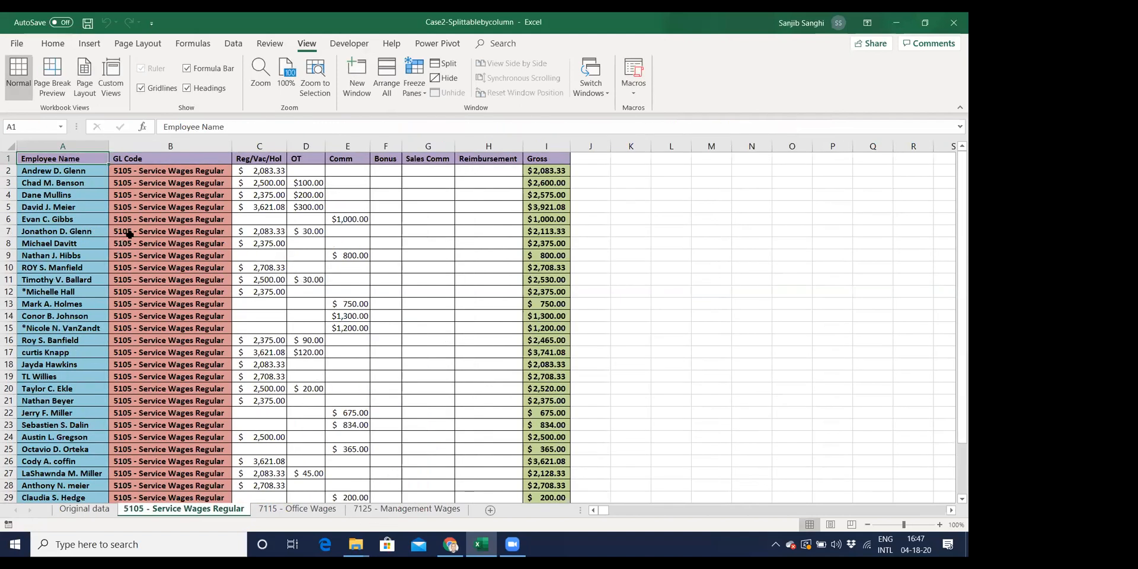
{"action": "left_click", "coordinate": [154, 171]}
{"action": "left_click_drag", "start_coordinate": [167, 325], "coordinate": [172, 437]}
{"action": "scroll", "coordinate": [172, 437], "scroll_direction": "down", "scroll_amount": 3}
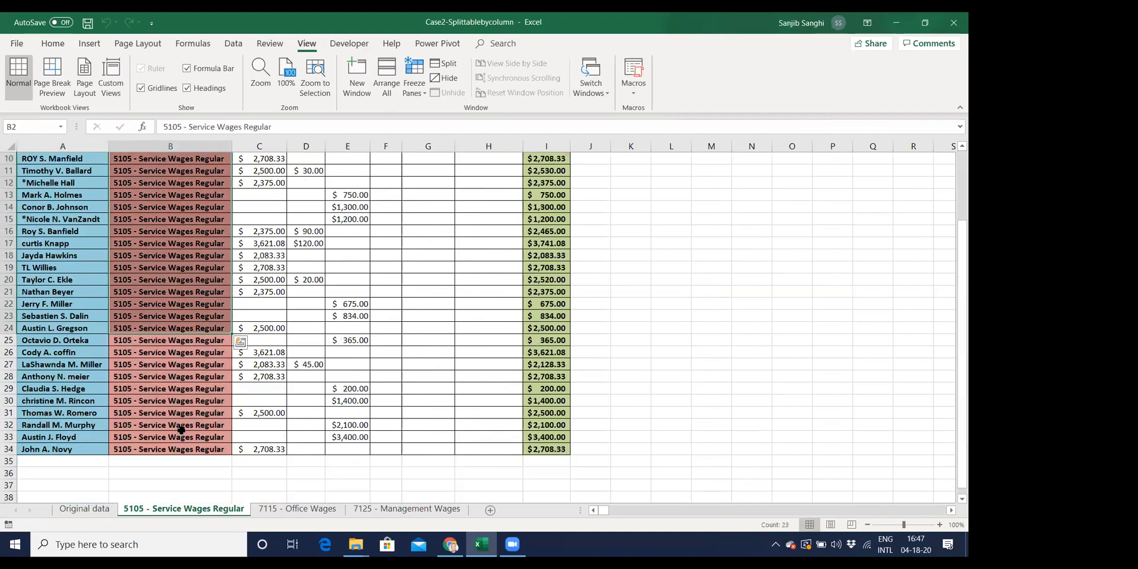
{"action": "left_click", "coordinate": [285, 508]}
{"action": "left_click_drag", "start_coordinate": [36, 165], "coordinate": [59, 200]}
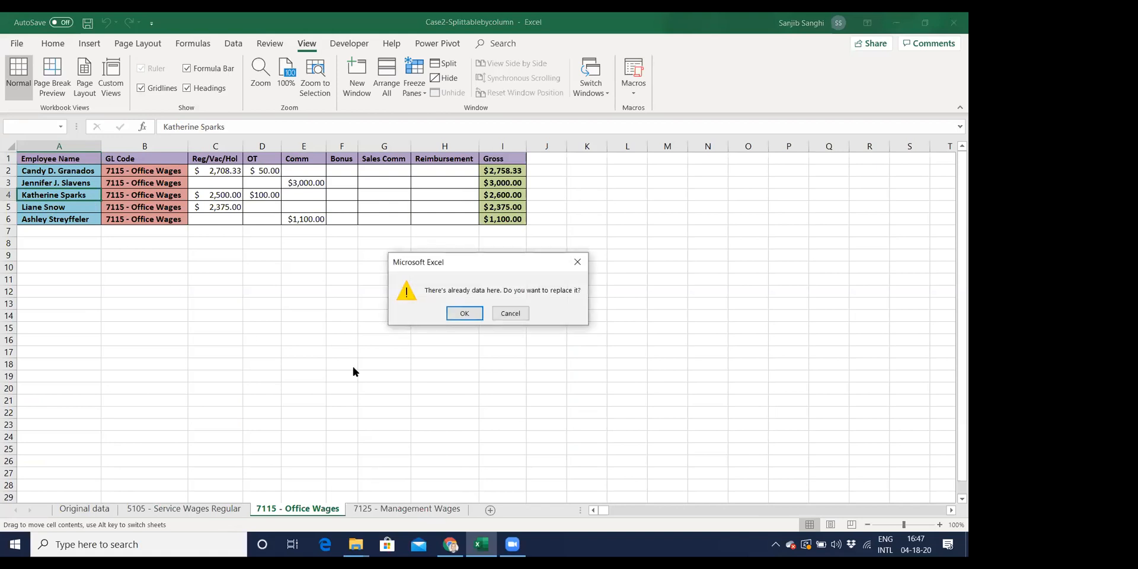
{"action": "key", "text": "Escape"}
{"action": "left_click", "coordinate": [406, 509]}
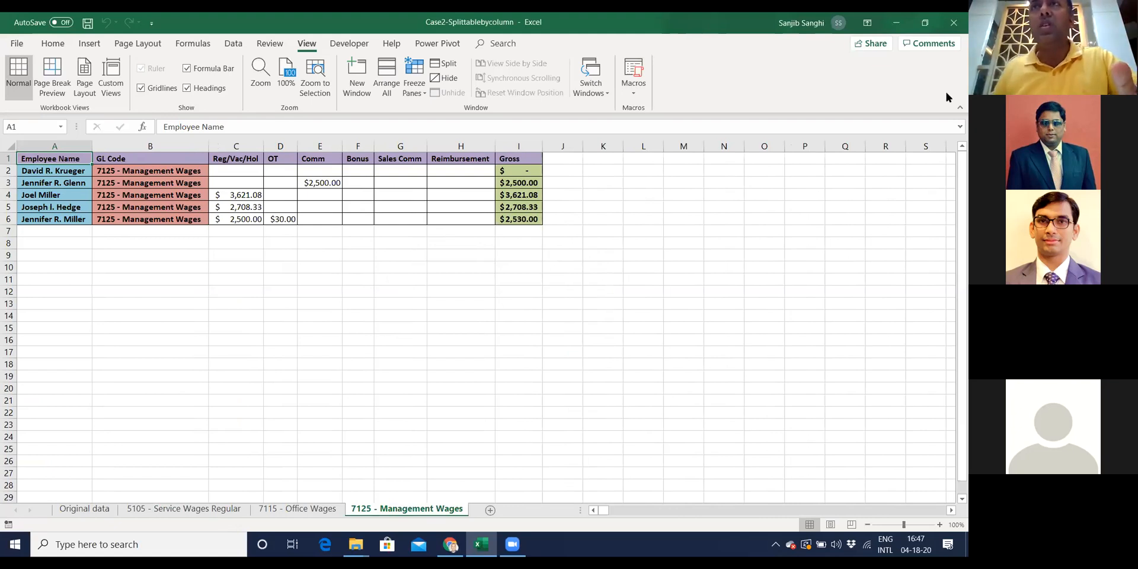
Close the Case2-Splittablebycolumn workbook, then open Case3-Unhideallsheets from the Source folder and maximize its window.
{"action": "key", "text": "ctrl+w"}
{"action": "left_click", "coordinate": [474, 298]}
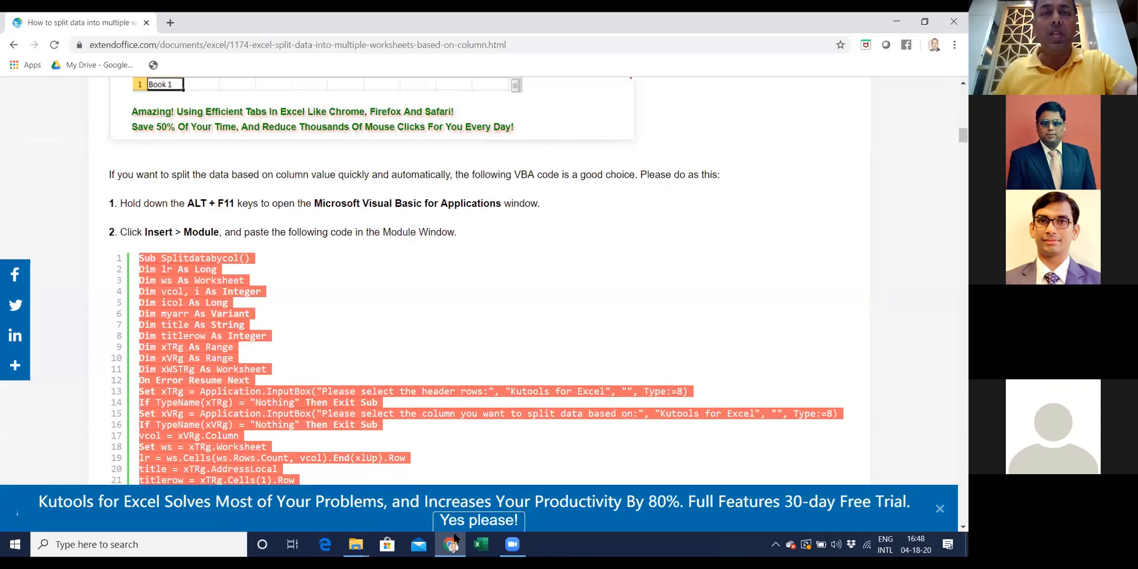
{"action": "mouse_move", "coordinate": [356, 544]}
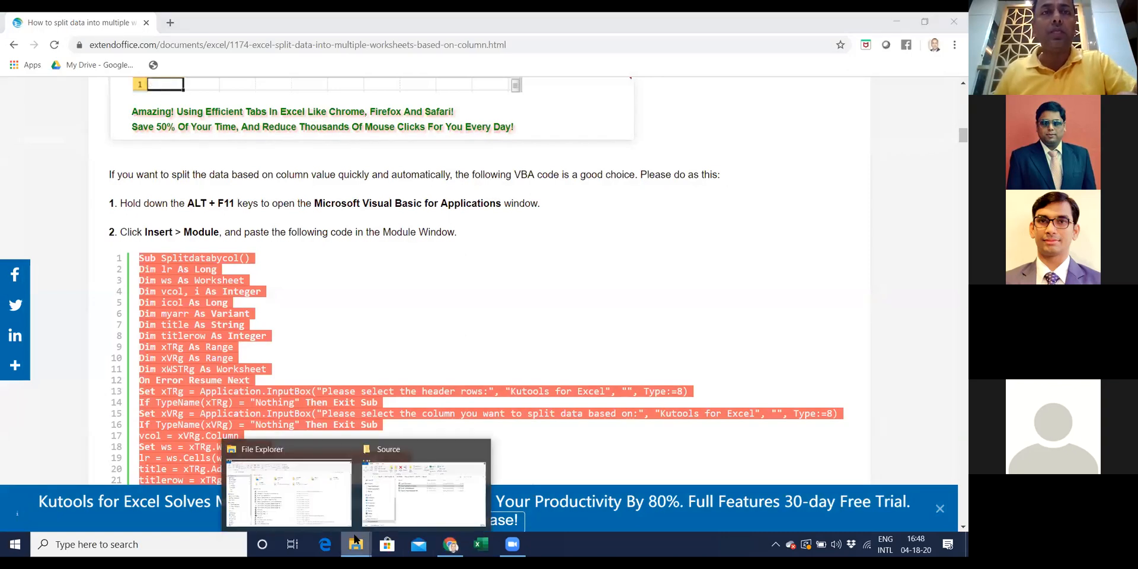
{"action": "left_click", "coordinate": [380, 487]}
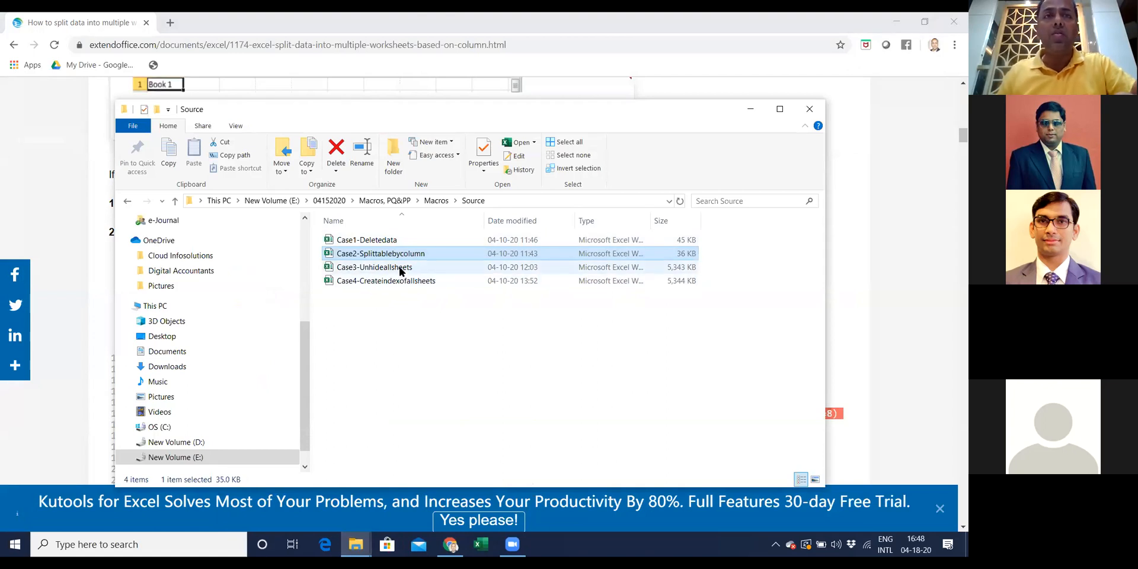
{"action": "key", "text": "Down"}
{"action": "key", "text": "Return"}
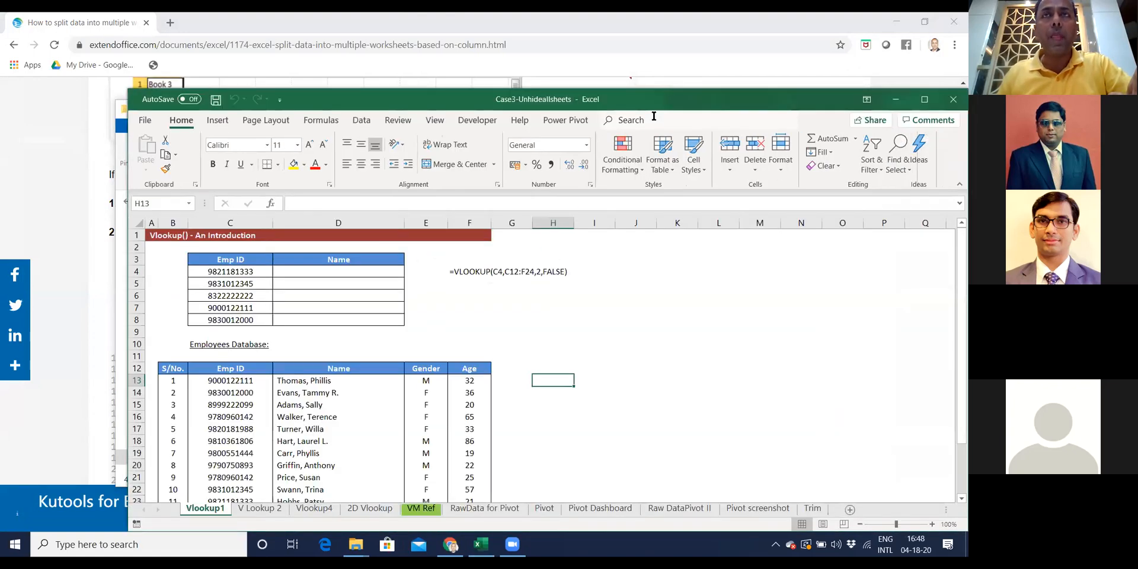
{"action": "double_click", "coordinate": [676, 100]}
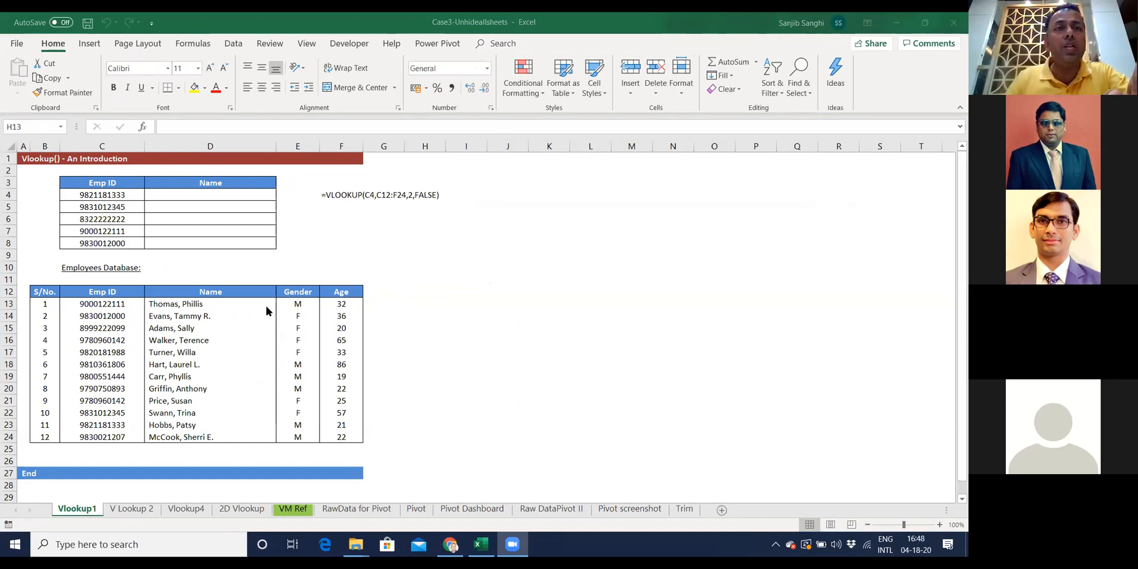
Hide all sheets from V Lookup 2 through Trim as one group, keeping only Vlookup1.
{"action": "left_click", "coordinate": [129, 509]}
{"action": "right_click", "coordinate": [129, 508]}
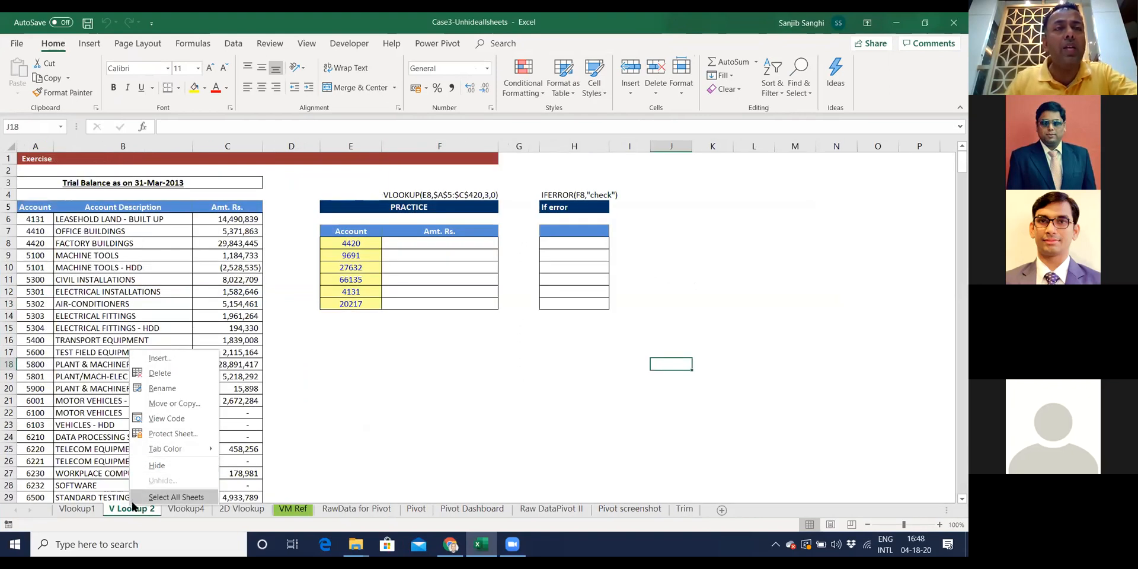
{"action": "key", "text": "Escape"}
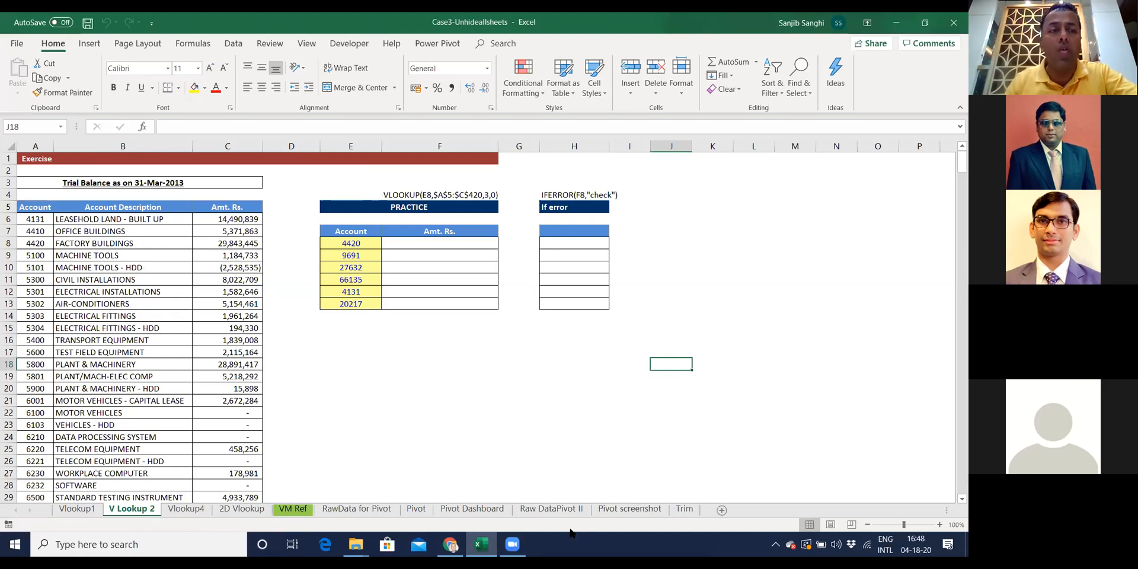
{"action": "left_click", "coordinate": [684, 509], "text": "shift"}
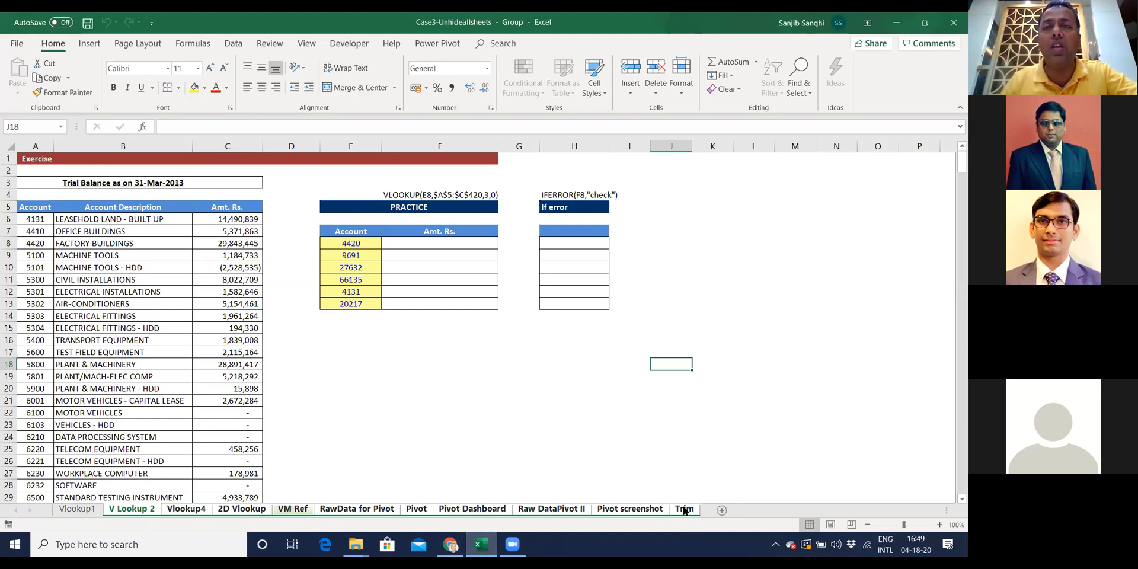
{"action": "right_click", "coordinate": [685, 510]}
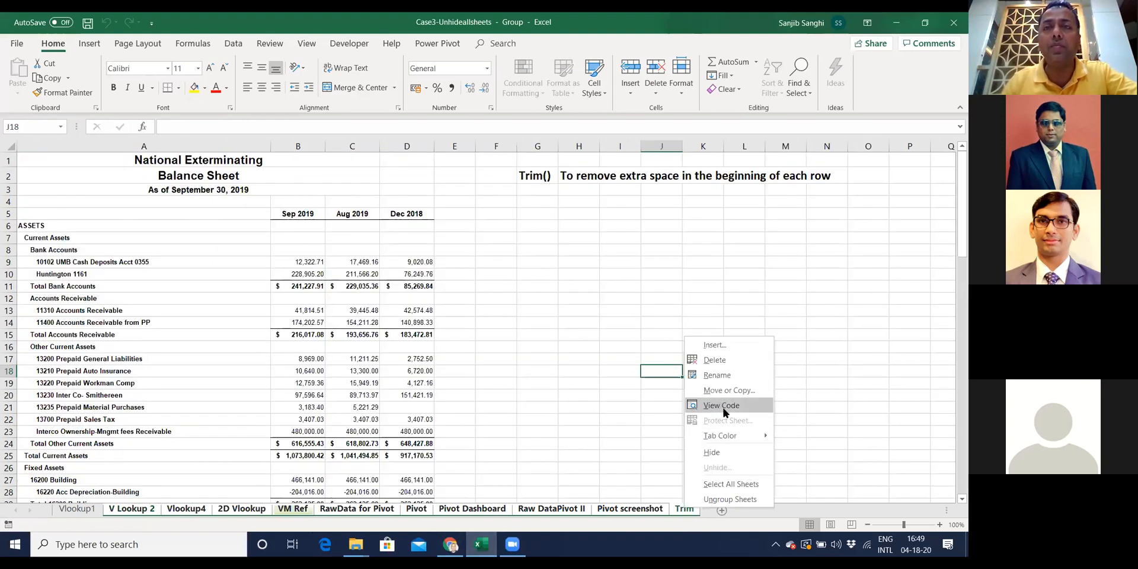
{"action": "left_click", "coordinate": [716, 454]}
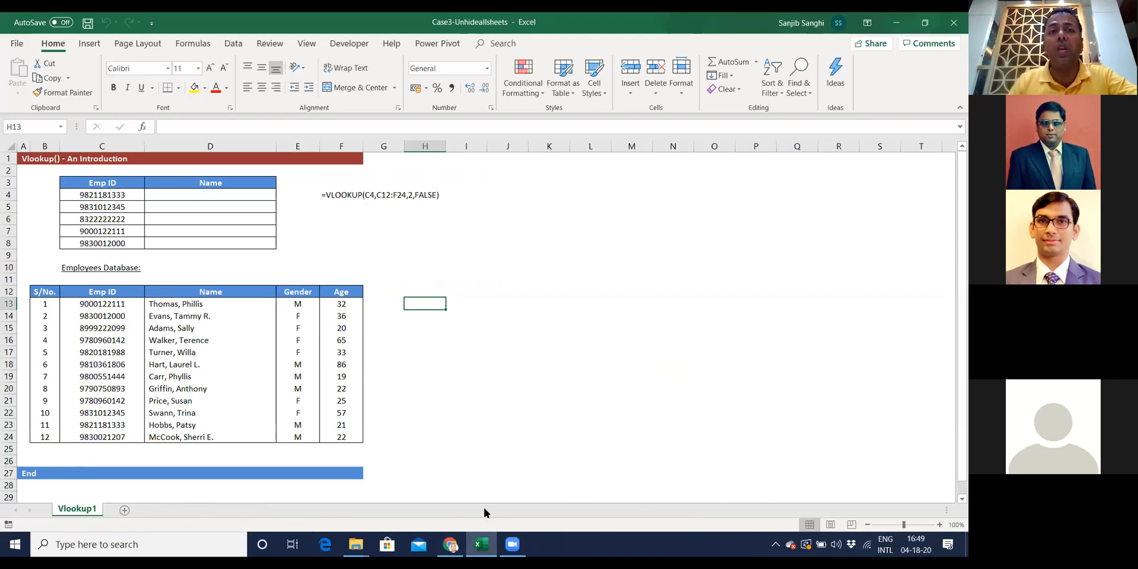
Switch to Chrome and go to the google.com home page.
{"action": "left_click", "coordinate": [450, 544]}
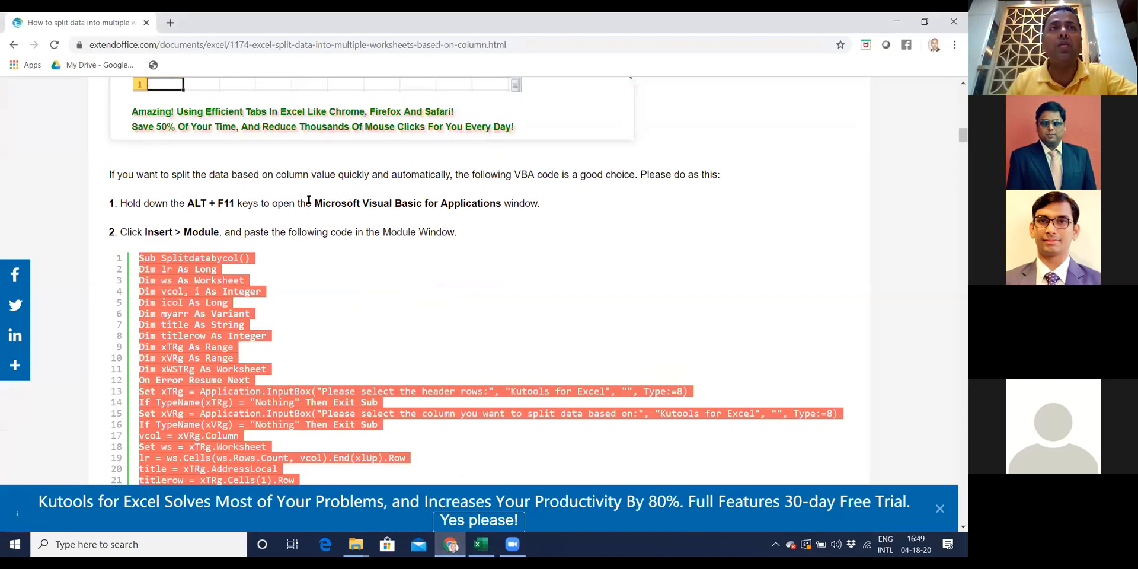
{"action": "left_click", "coordinate": [492, 47]}
{"action": "type", "text": "goo"}
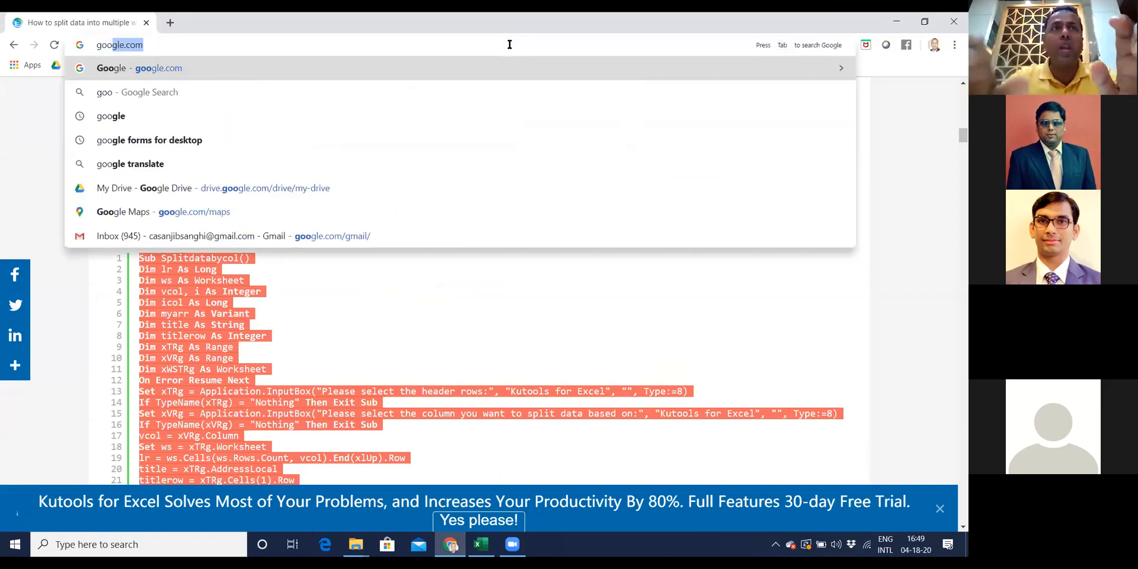
{"action": "key", "text": "Return"}
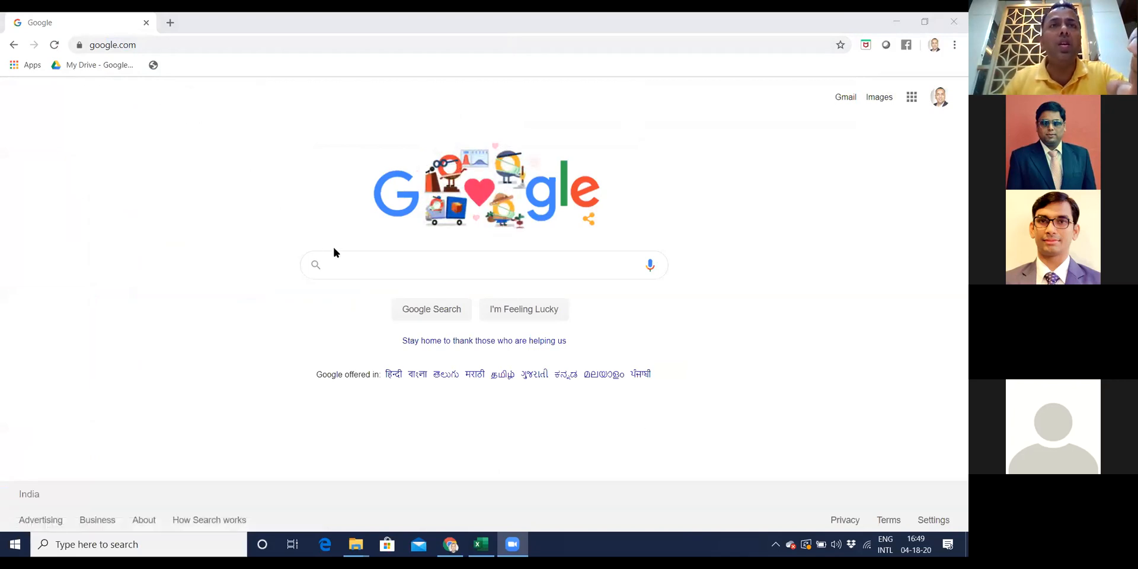
Search Google for "vba code to unhide all sheets".
{"action": "left_click", "coordinate": [351, 266]}
{"action": "type", "text": "vba"}
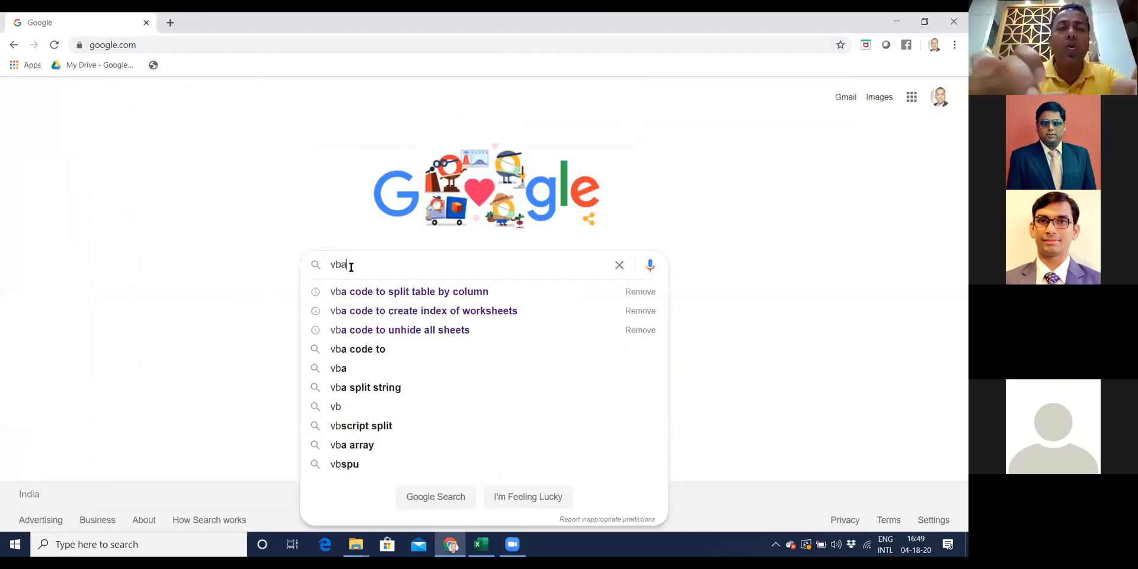
{"action": "type", "text": " c"}
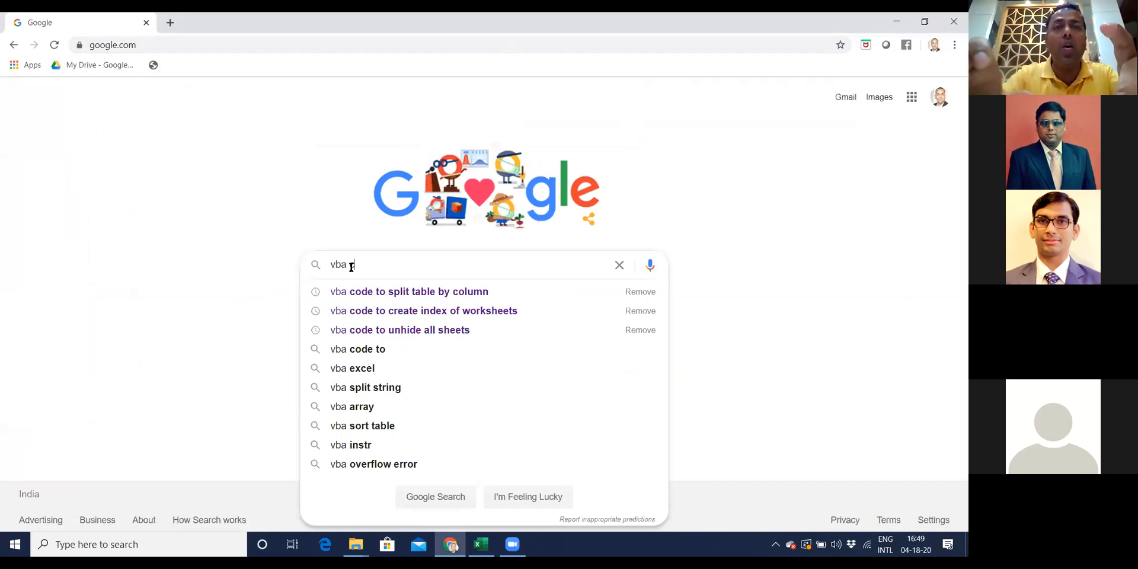
{"action": "type", "text": "ode"}
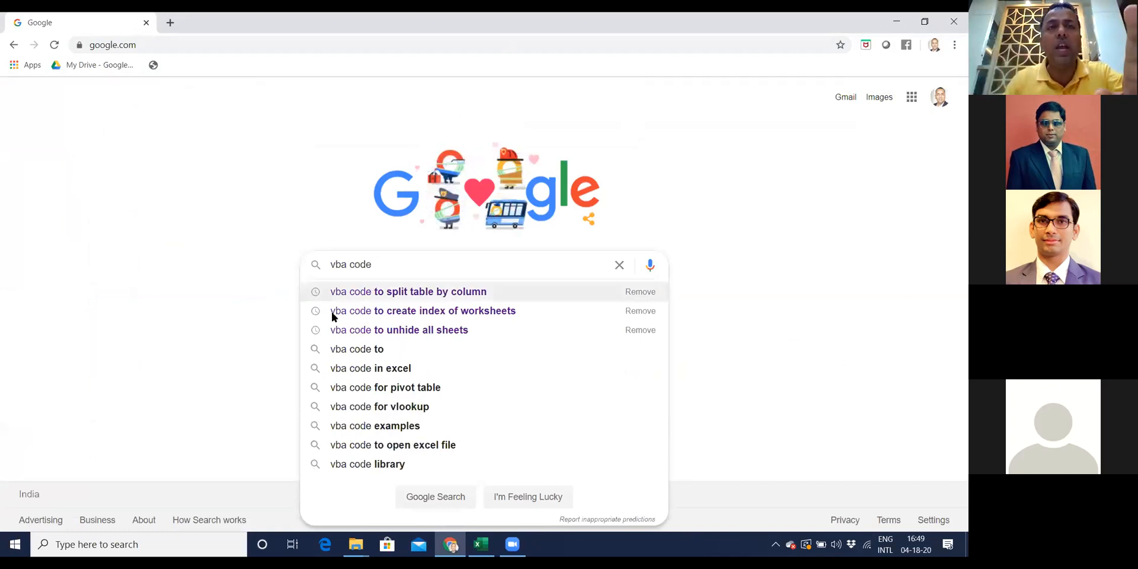
{"action": "left_click", "coordinate": [399, 334]}
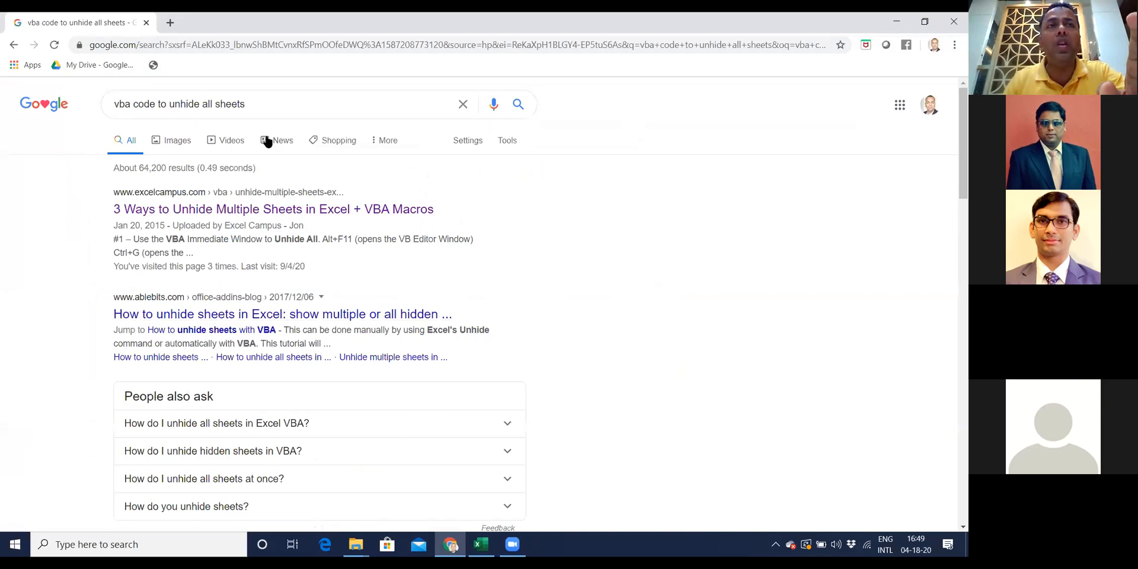
Open the Excel Campus article on unhiding multiple sheets and copy its complete Unhide_Multiple_Sheets macro code.
{"action": "left_click", "coordinate": [323, 211]}
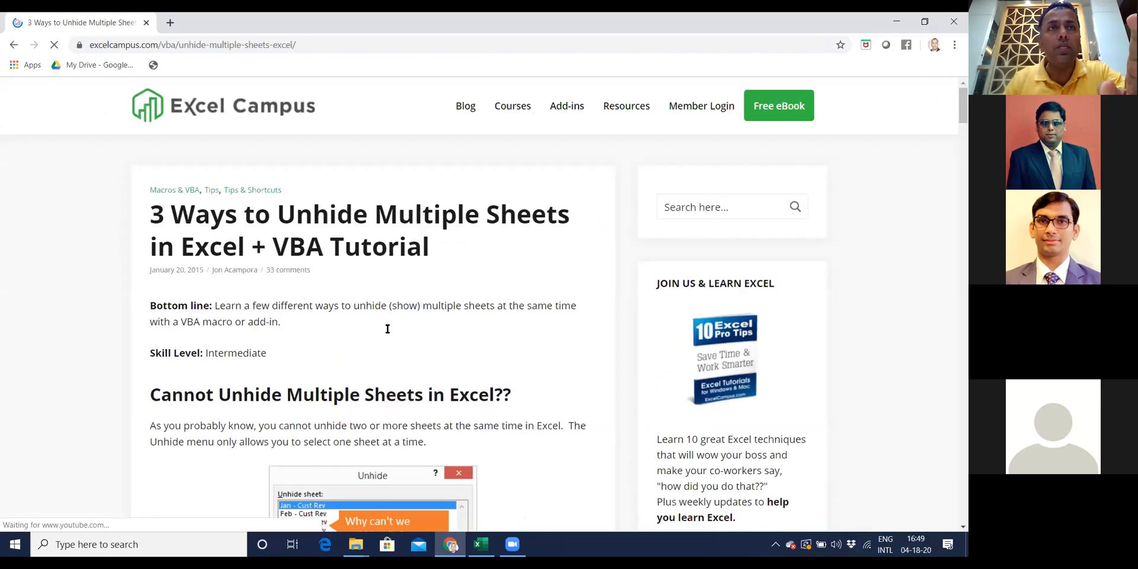
{"action": "scroll", "coordinate": [402, 324], "scroll_direction": "down", "scroll_amount": 10}
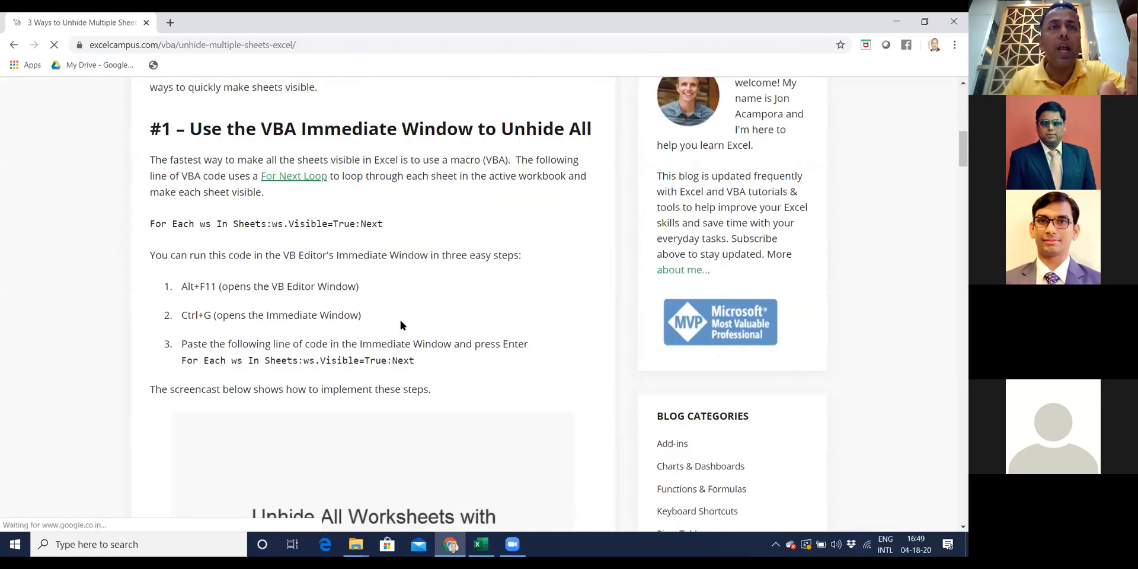
{"action": "scroll", "coordinate": [401, 321], "scroll_direction": "down", "scroll_amount": 10}
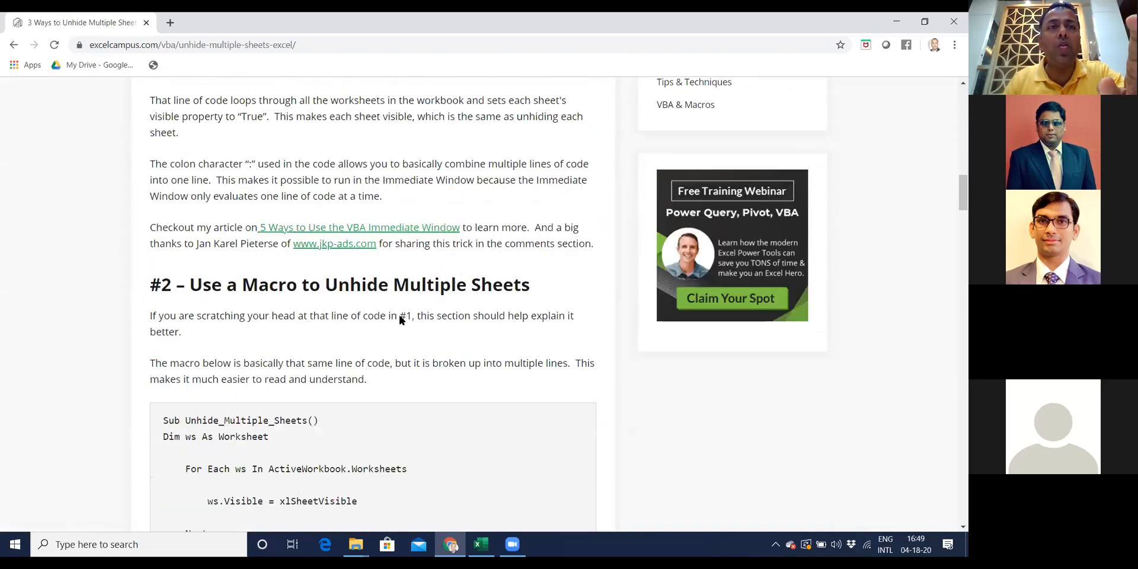
{"action": "left_click_drag", "start_coordinate": [163, 294], "coordinate": [211, 440]}
{"action": "key", "text": "ctrl+c"}
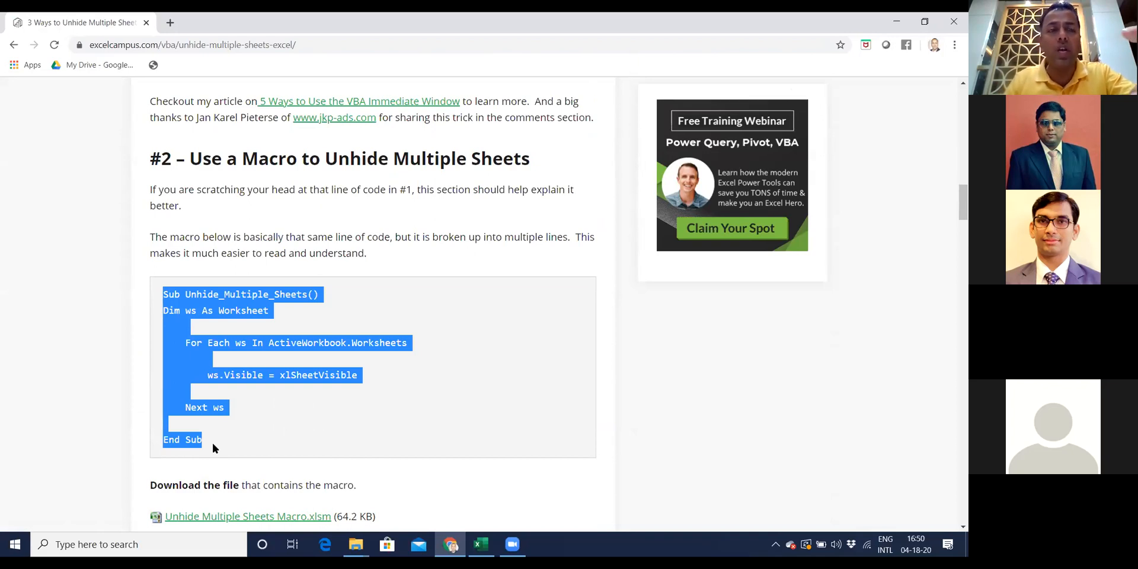
Switch back to the Case3-Unhideallsheets workbook in Excel and create a new macro named "unhidesheets".
{"action": "left_click", "coordinate": [482, 549]}
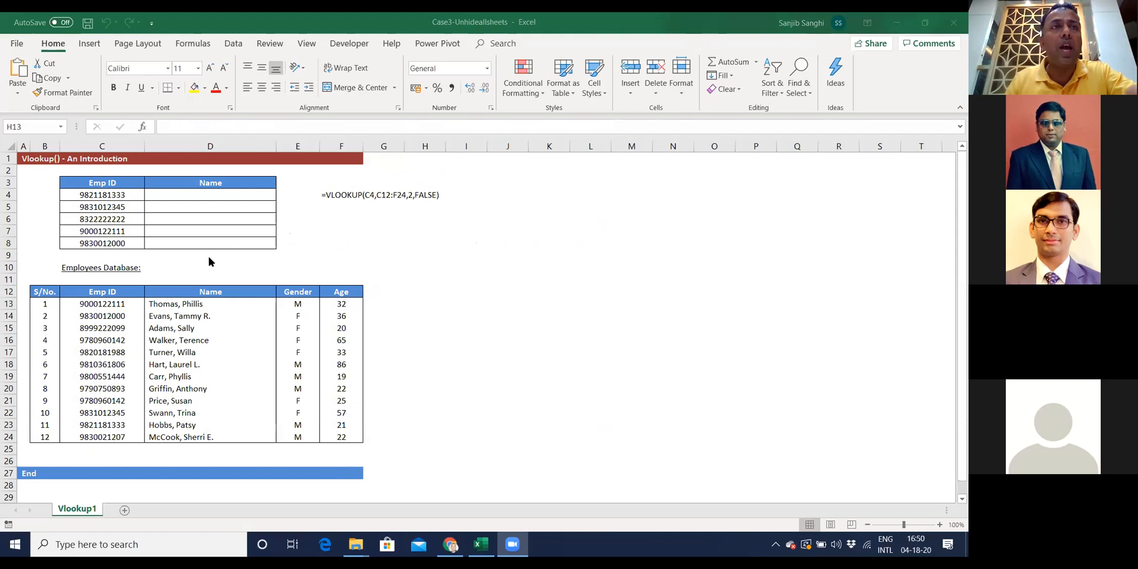
{"action": "left_click", "coordinate": [312, 53]}
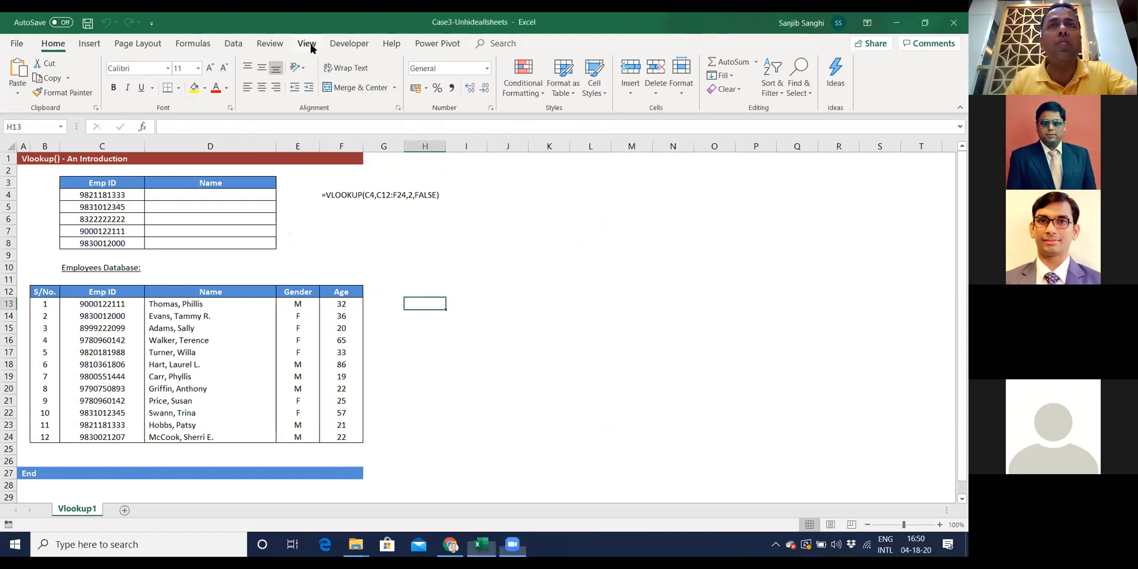
{"action": "left_click", "coordinate": [307, 43]}
{"action": "left_click", "coordinate": [639, 89]}
{"action": "left_click", "coordinate": [652, 113]}
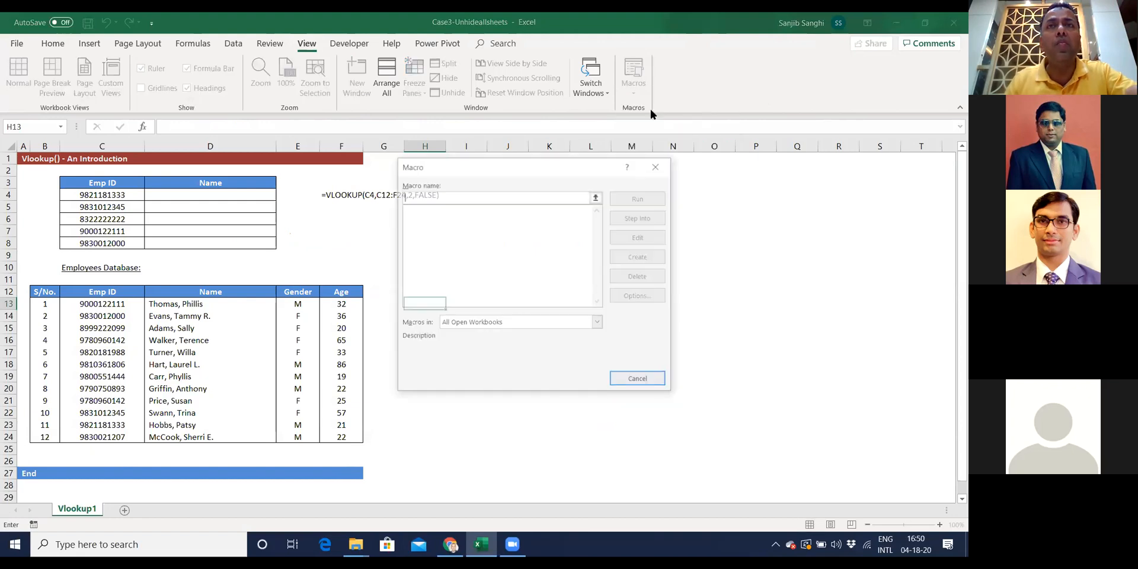
{"action": "type", "text": "un"}
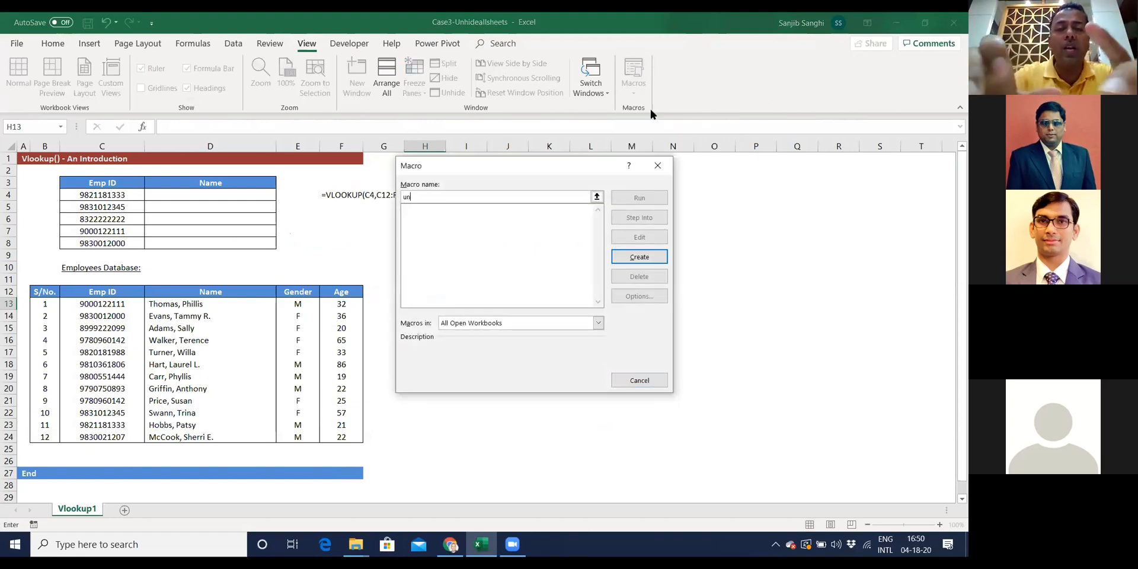
{"action": "type", "text": "hidesheet"}
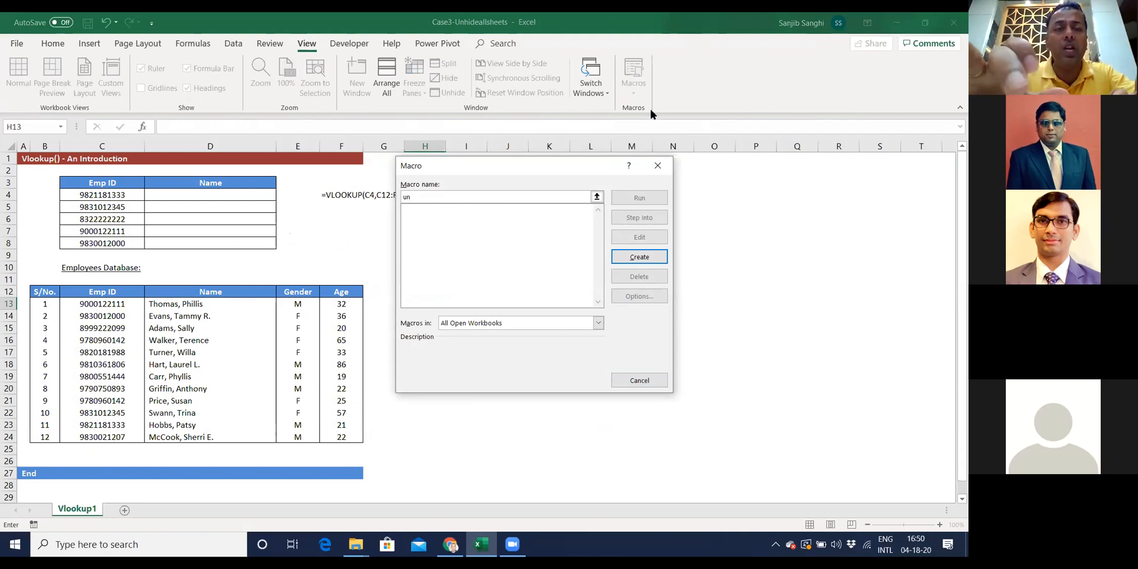
{"action": "type", "text": "s"}
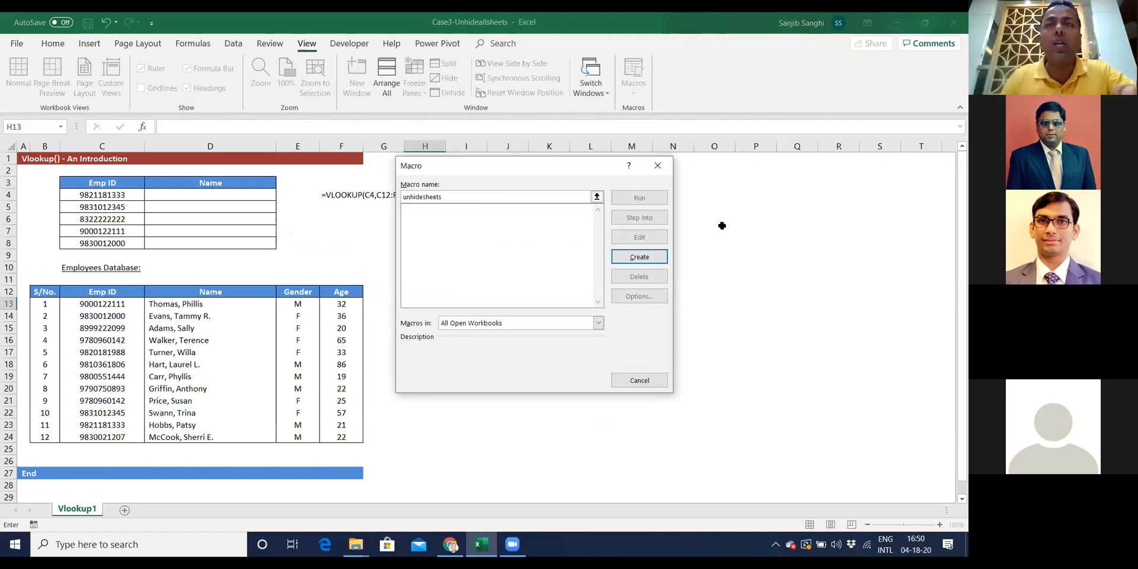
{"action": "left_click", "coordinate": [639, 256]}
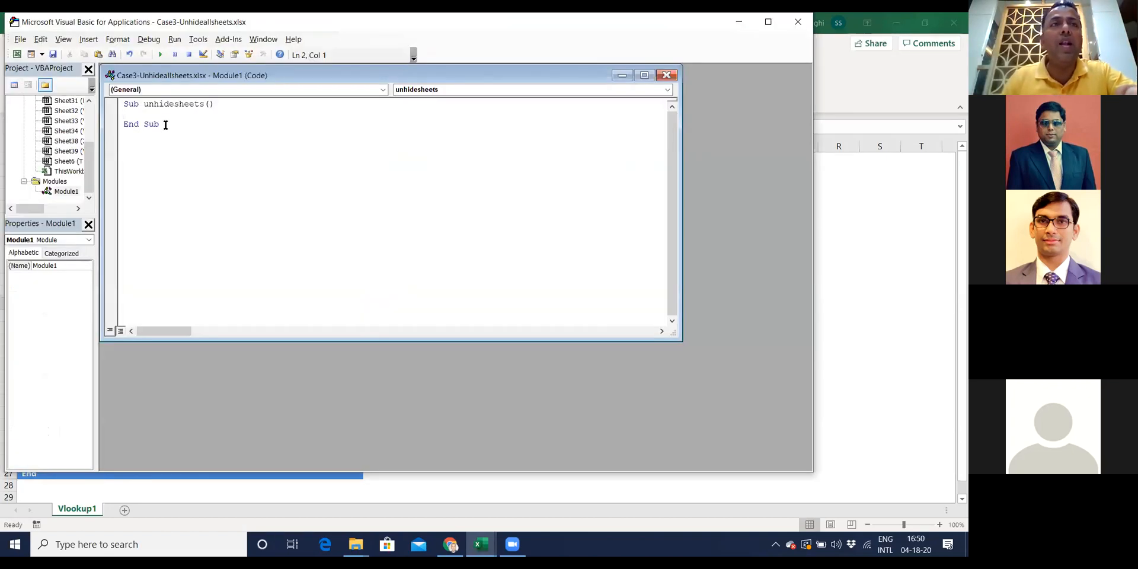
Replace the empty unhidesheets procedure with the copied Unhide_Multiple_Sheets code and close the VBA editor.
{"action": "left_click_drag", "start_coordinate": [159, 124], "coordinate": [125, 104]}
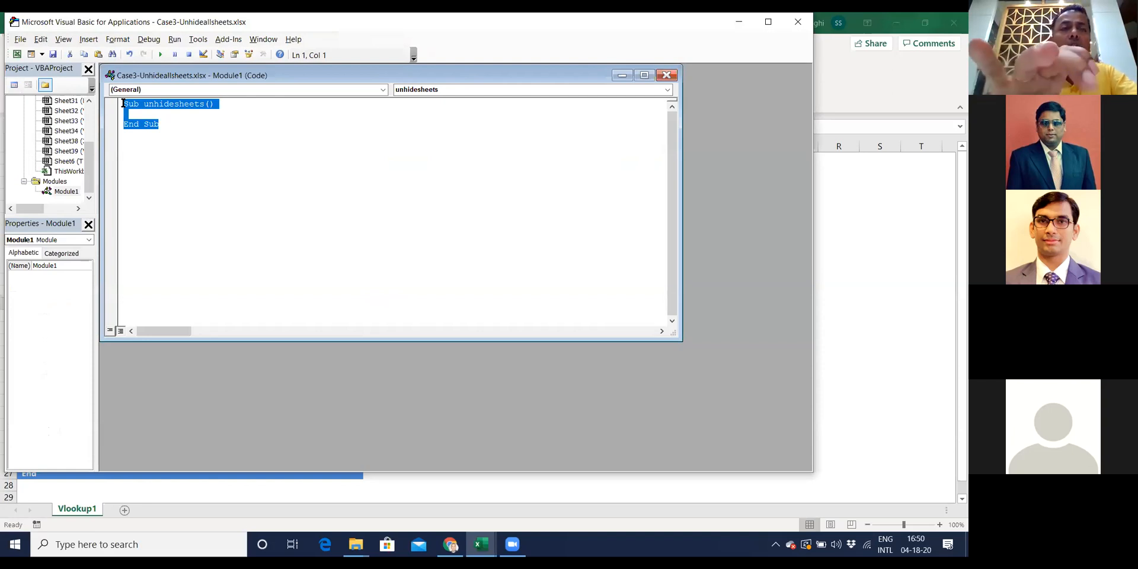
{"action": "key", "text": "ctrl+v"}
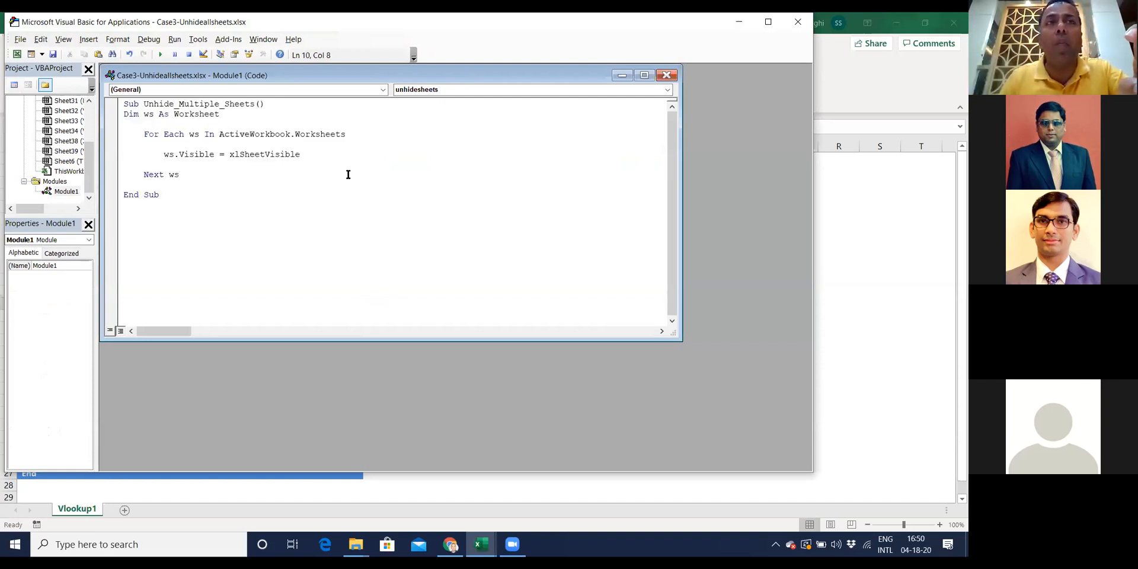
{"action": "left_click", "coordinate": [667, 74]}
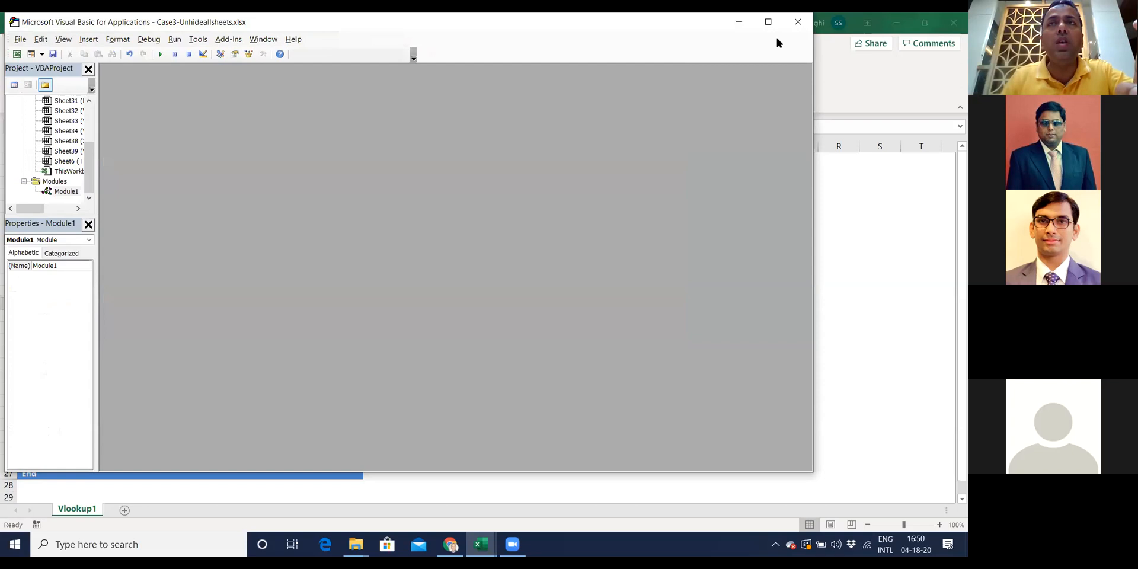
{"action": "left_click", "coordinate": [798, 22]}
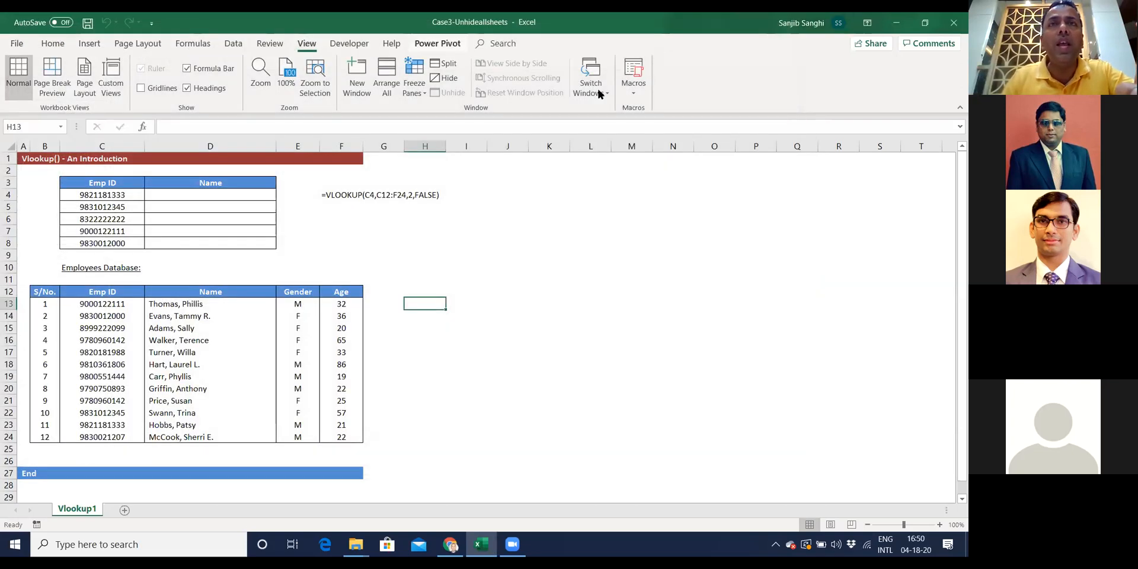
Run the Unhide_Multiple_Sheets macro on the workbook.
{"action": "left_click", "coordinate": [634, 86]}
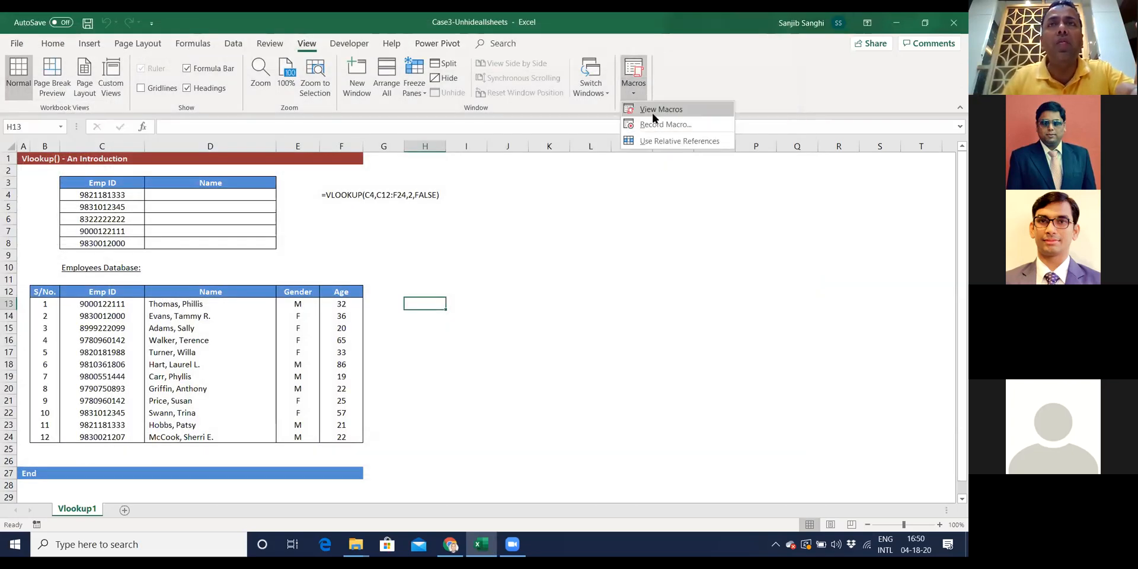
{"action": "left_click", "coordinate": [652, 110]}
{"action": "left_click_drag", "start_coordinate": [489, 165], "coordinate": [576, 161]}
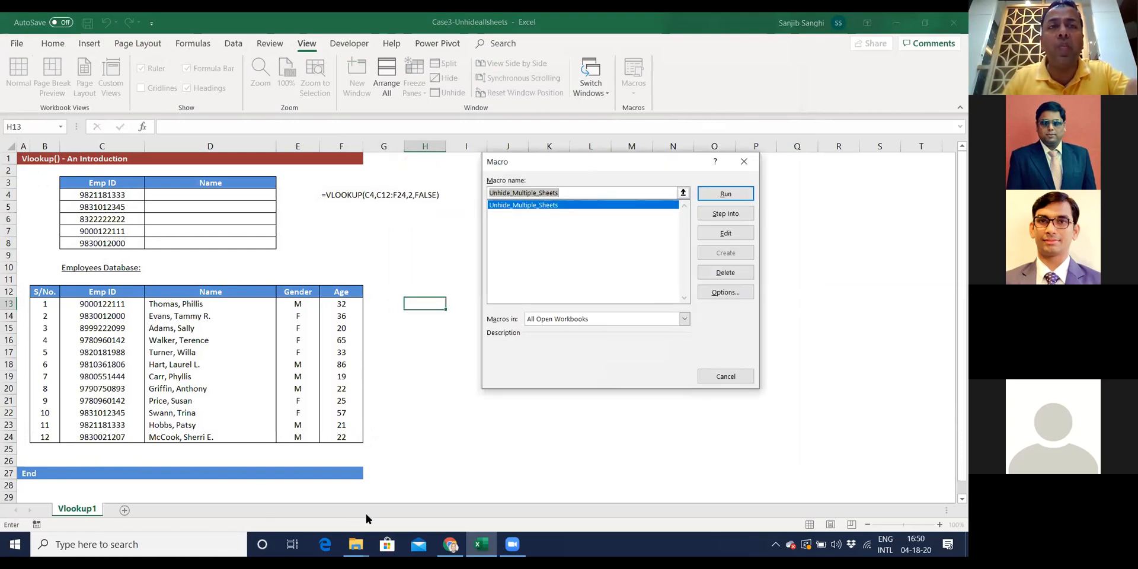
{"action": "left_click", "coordinate": [709, 191]}
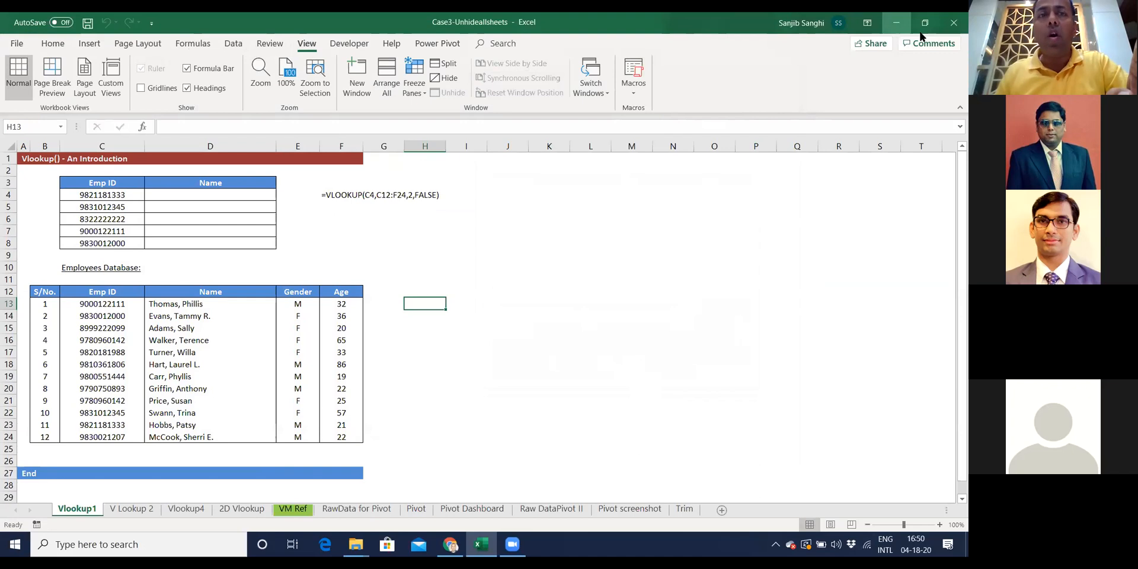
Close the Case3-Unhideallsheets workbook and the Chrome window with the Excel Campus article.
{"action": "left_click", "coordinate": [954, 22]}
{"action": "left_click", "coordinate": [476, 297]}
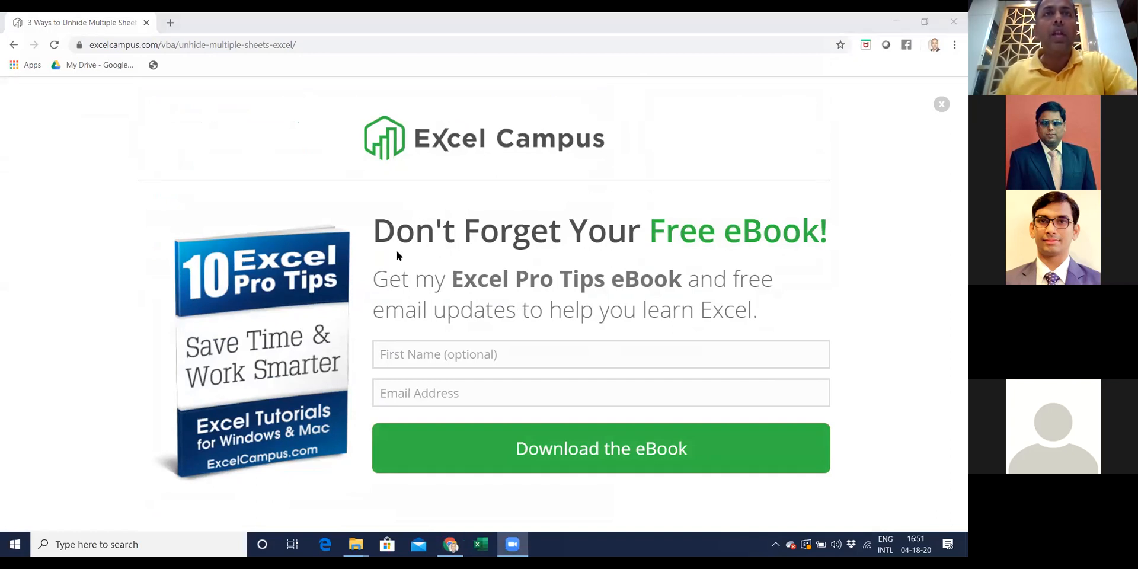
{"action": "left_click", "coordinate": [954, 23]}
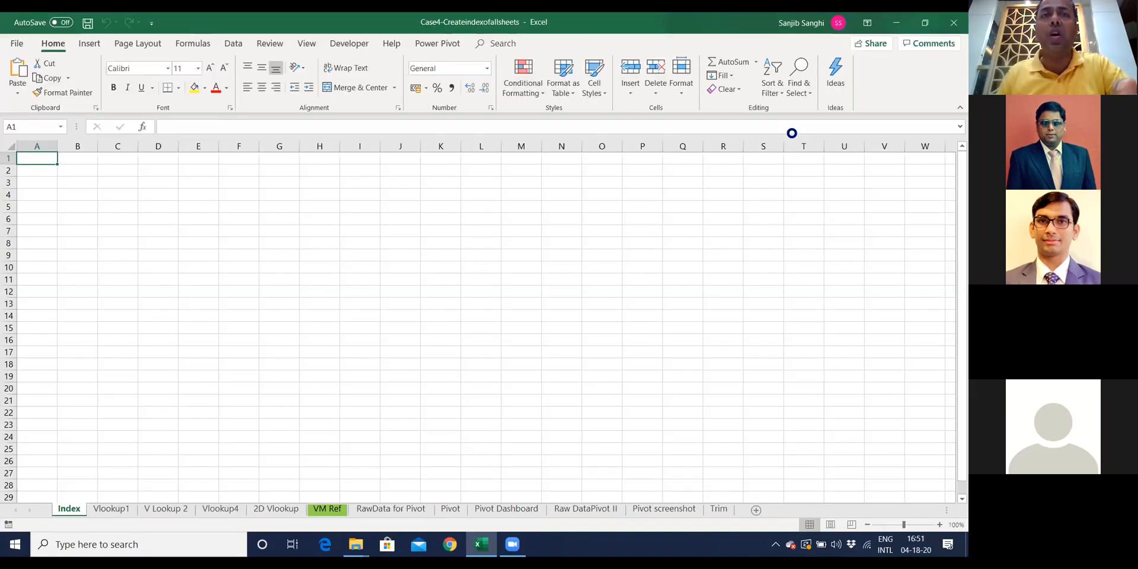
{"action": "left_click", "coordinate": [519, 160]}
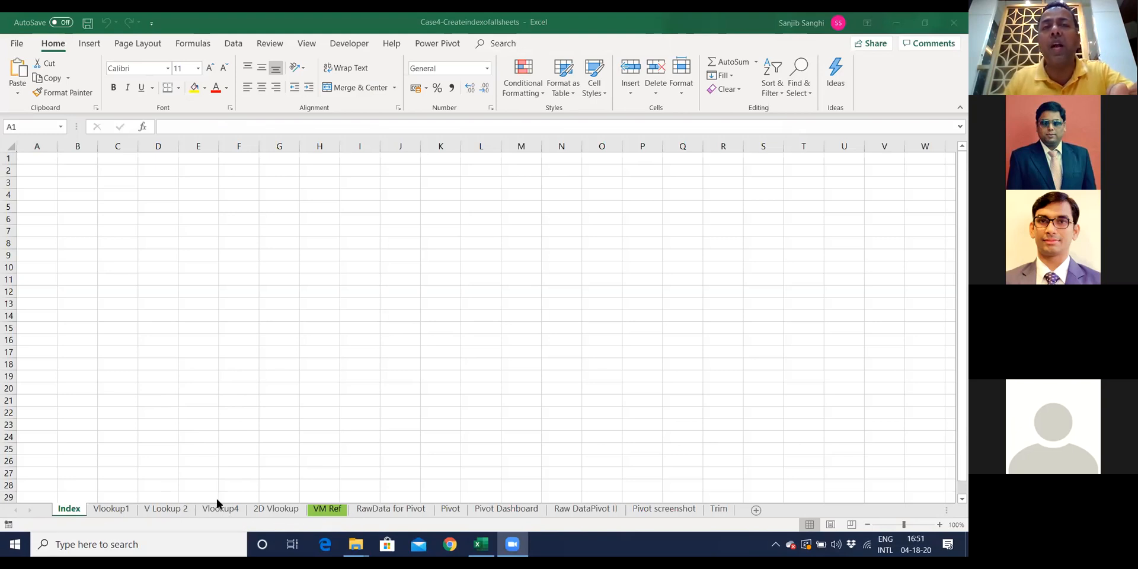
{"action": "left_click", "coordinate": [159, 190]}
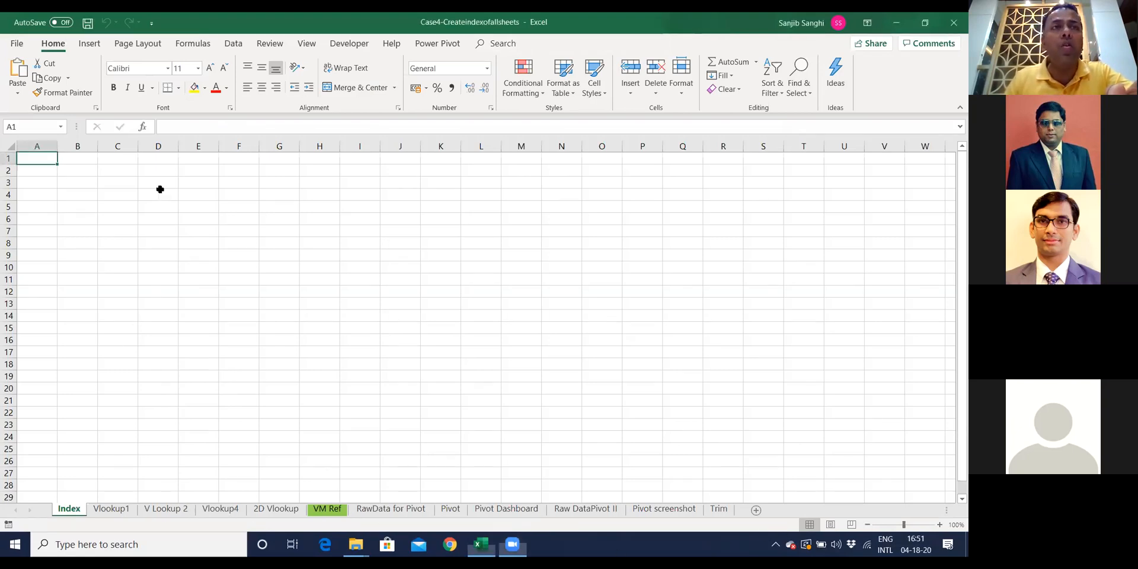
{"action": "left_click_drag", "start_coordinate": [159, 192], "coordinate": [158, 376]}
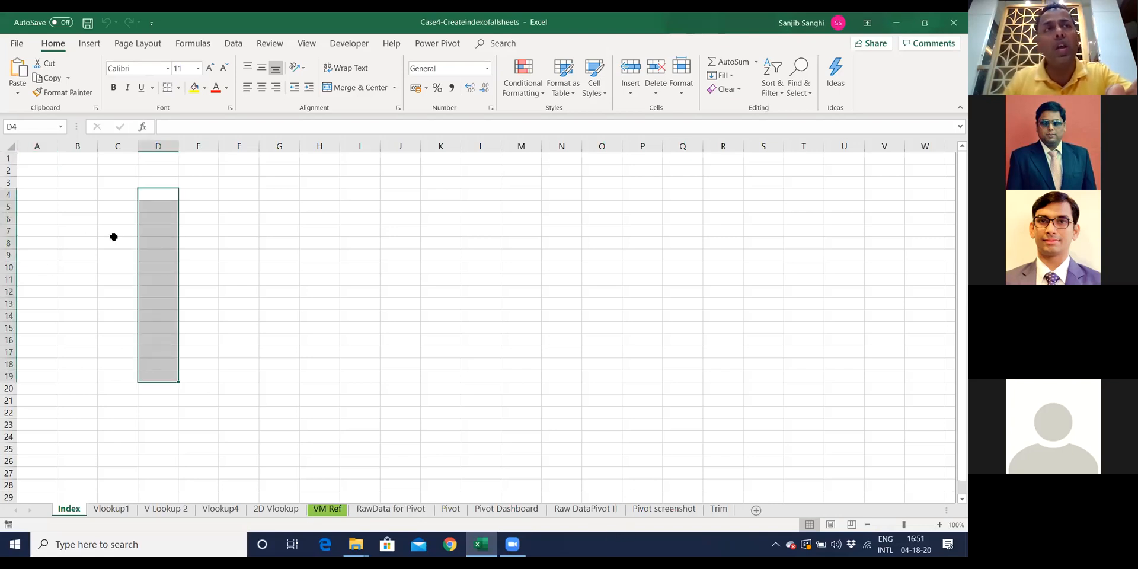
{"action": "left_click", "coordinate": [171, 232]}
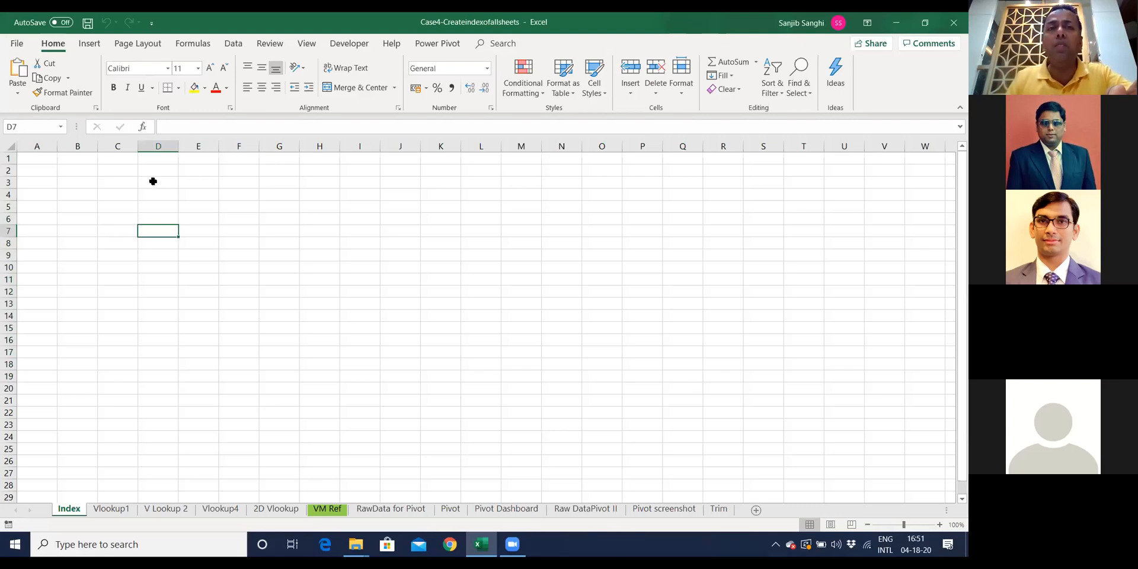
Switch to Chrome and load the google.com home page.
{"action": "left_click", "coordinate": [450, 544]}
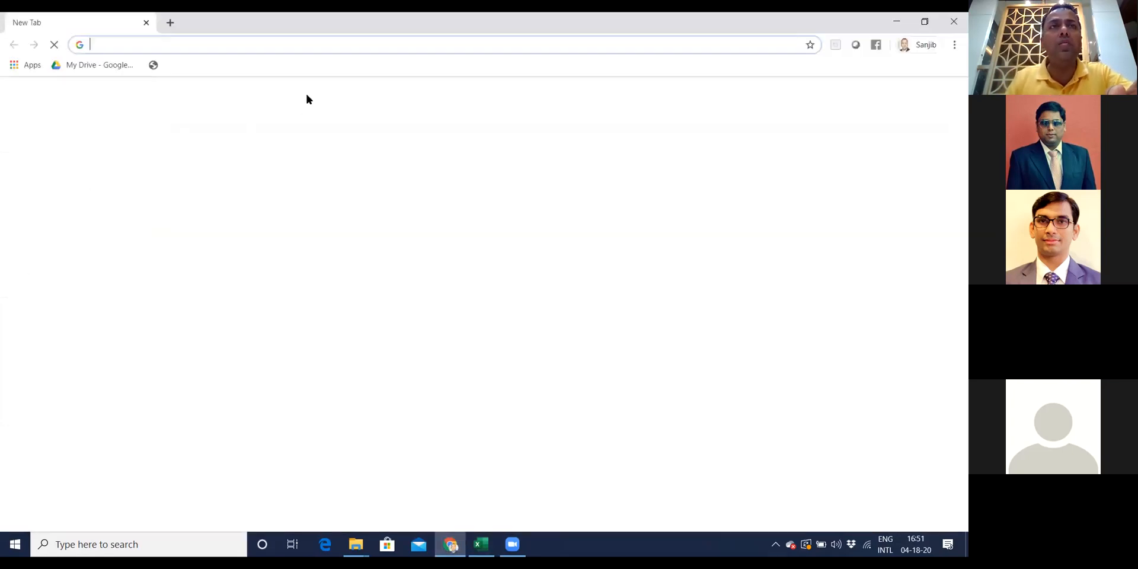
{"action": "left_click", "coordinate": [181, 44]}
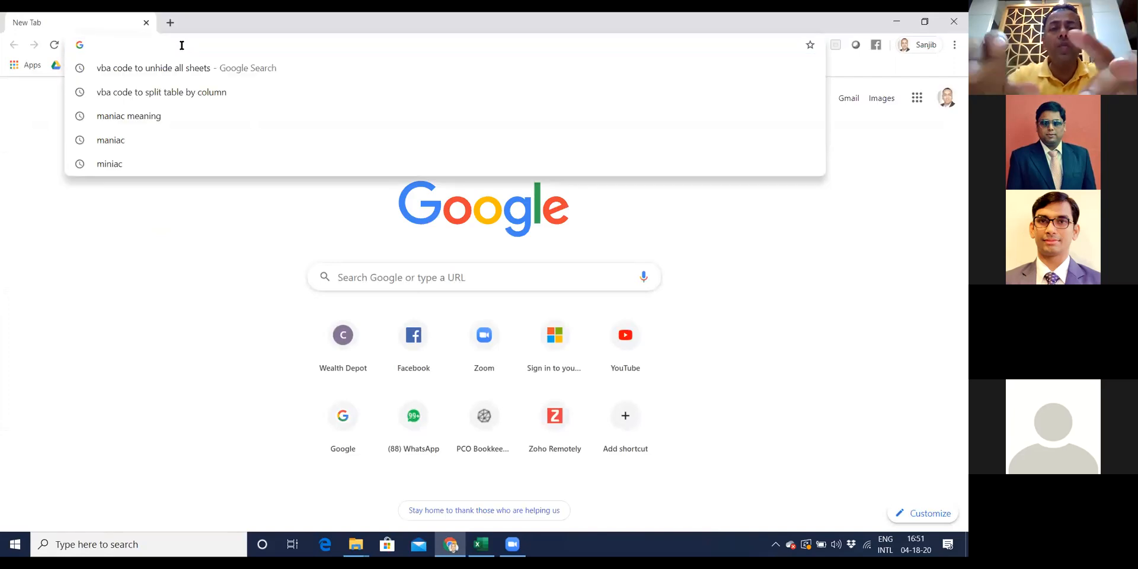
{"action": "type", "text": "google.com"}
{"action": "key", "text": "Return"}
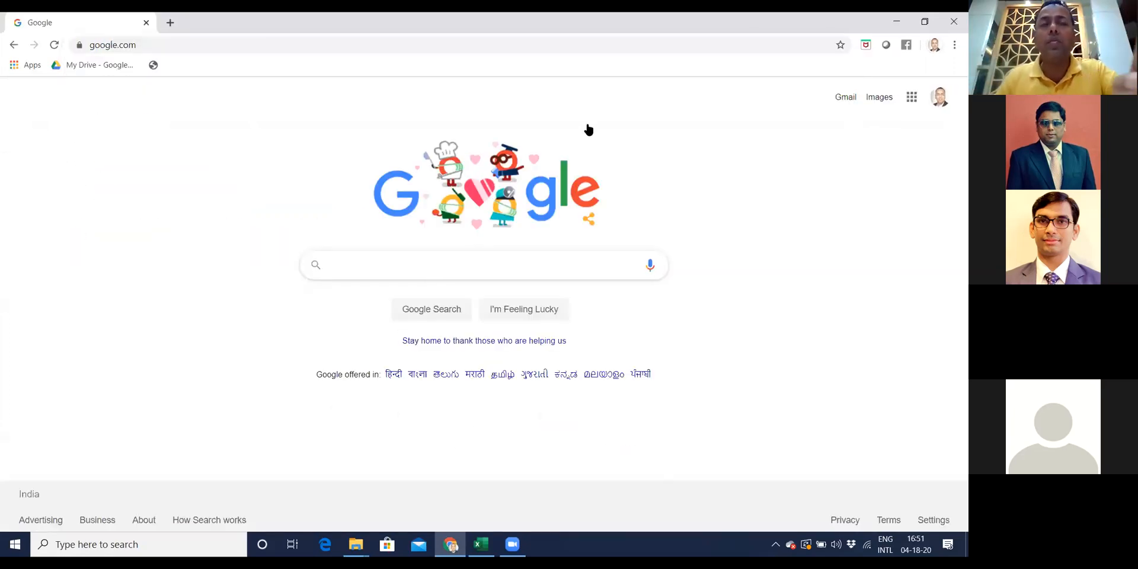
{"action": "key", "text": "alt+Tab"}
{"action": "key", "text": "alt+Tab"}
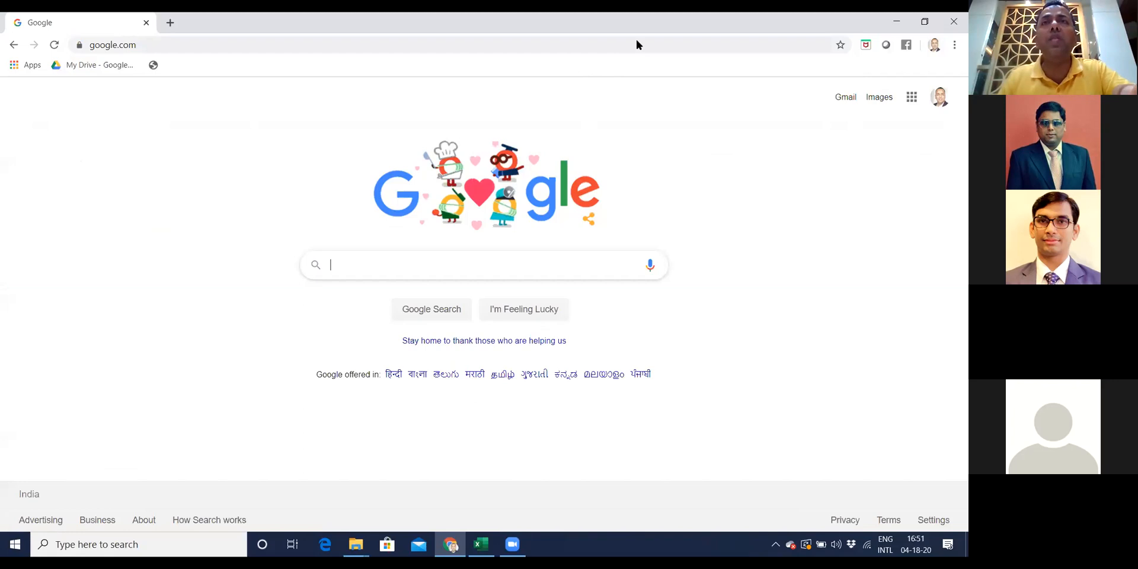
{"action": "left_click", "coordinate": [643, 32]}
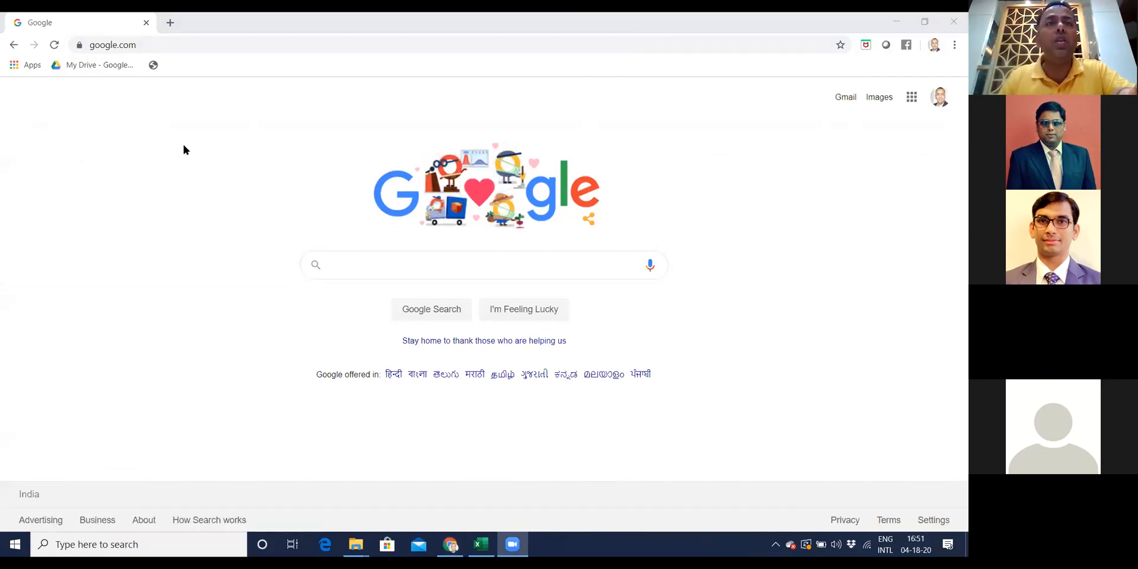
Search Google for "vba code to create index of worksheets".
{"action": "left_click", "coordinate": [341, 263]}
{"action": "type", "text": "vb"}
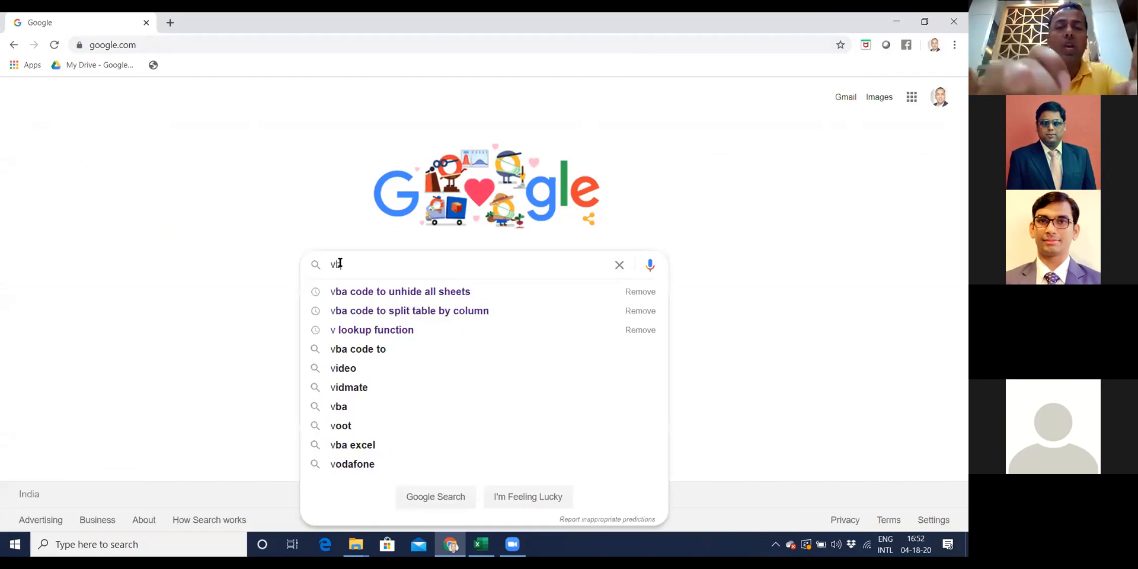
{"action": "type", "text": "a code"}
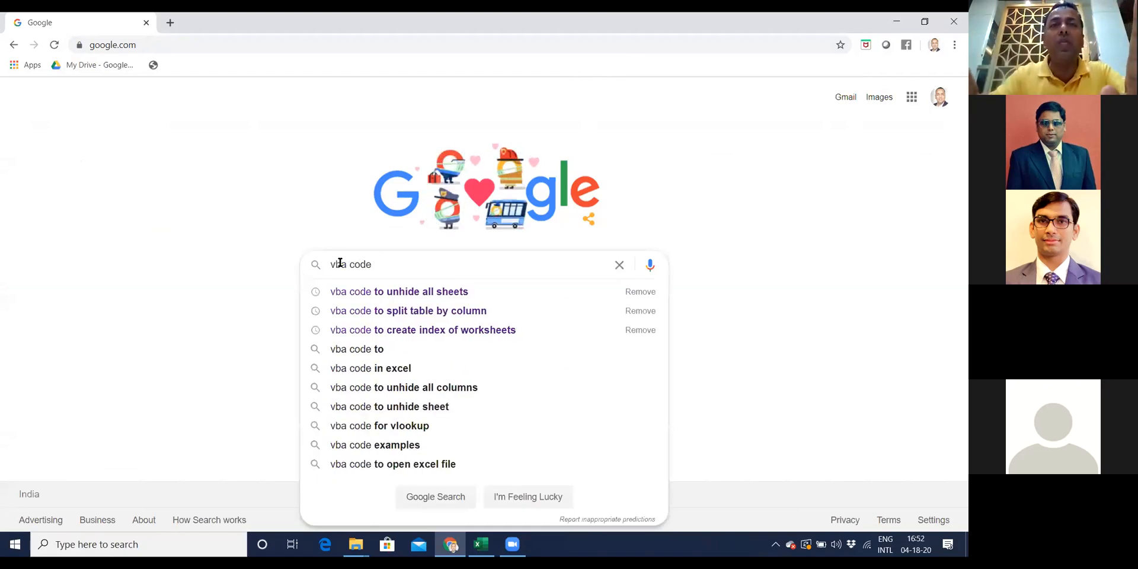
{"action": "key", "text": "Down"}
{"action": "key", "text": "Down"}
{"action": "key", "text": "Down"}
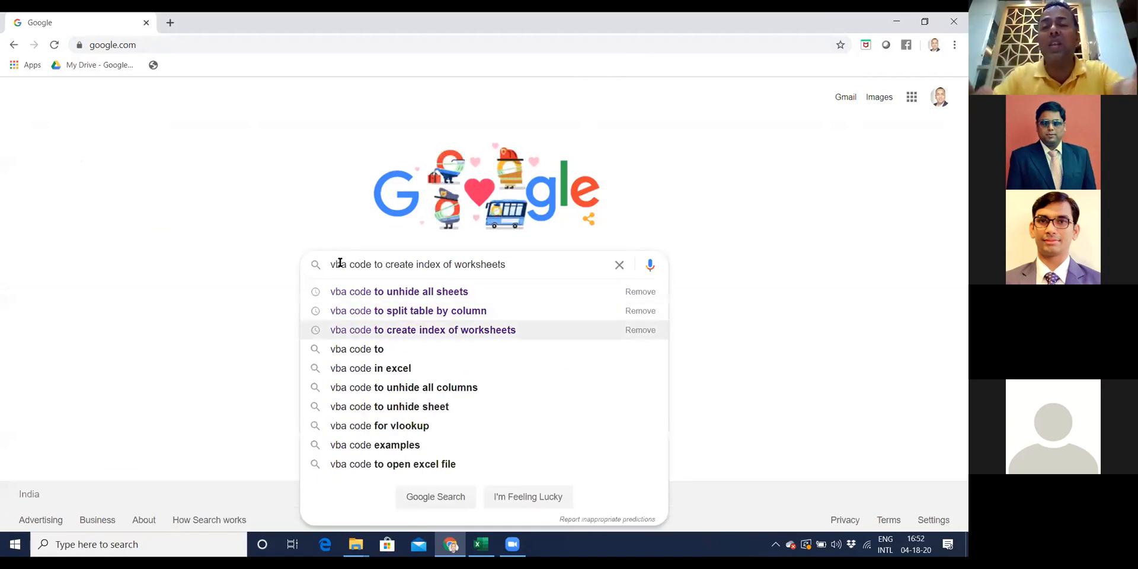
{"action": "key", "text": "Return"}
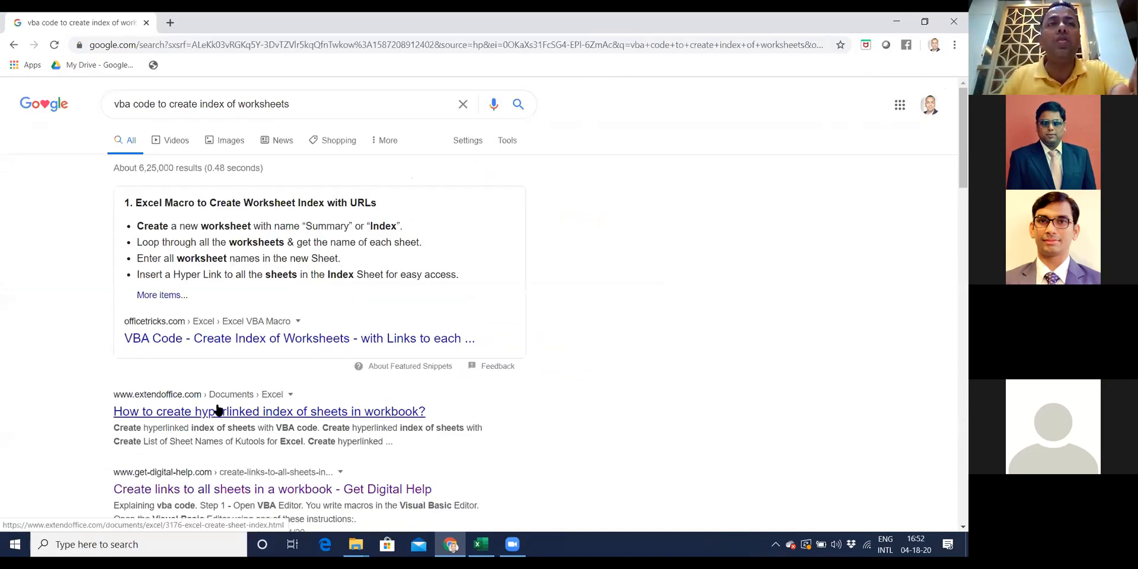
Open the Extend Office article on creating a hyperlinked index of sheets and copy its complete CreateIndex macro code.
{"action": "left_click", "coordinate": [244, 412]}
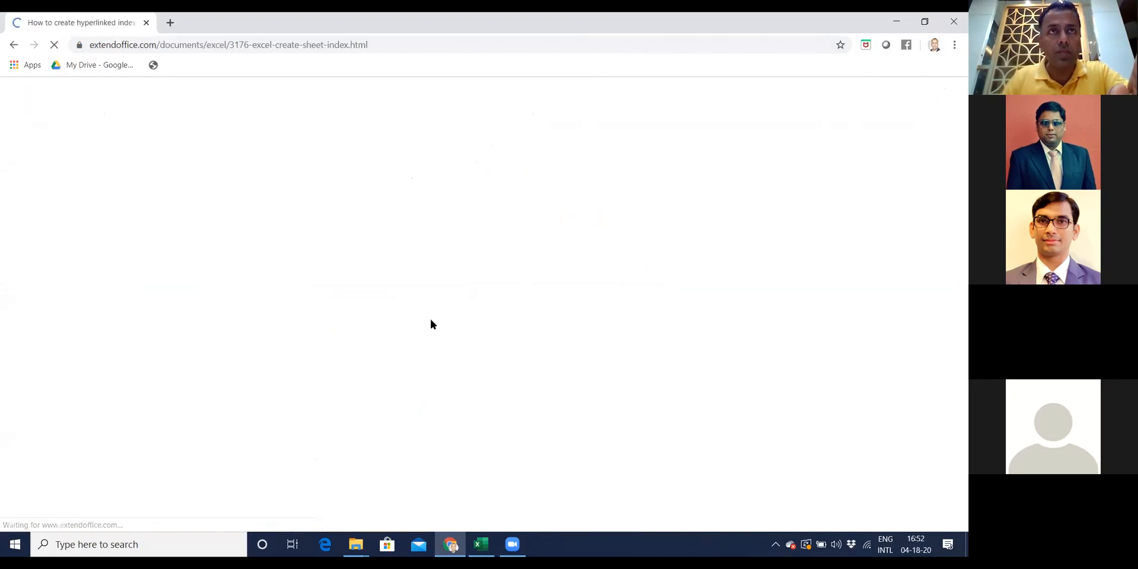
{"action": "scroll", "coordinate": [446, 267], "scroll_direction": "down", "scroll_amount": 9}
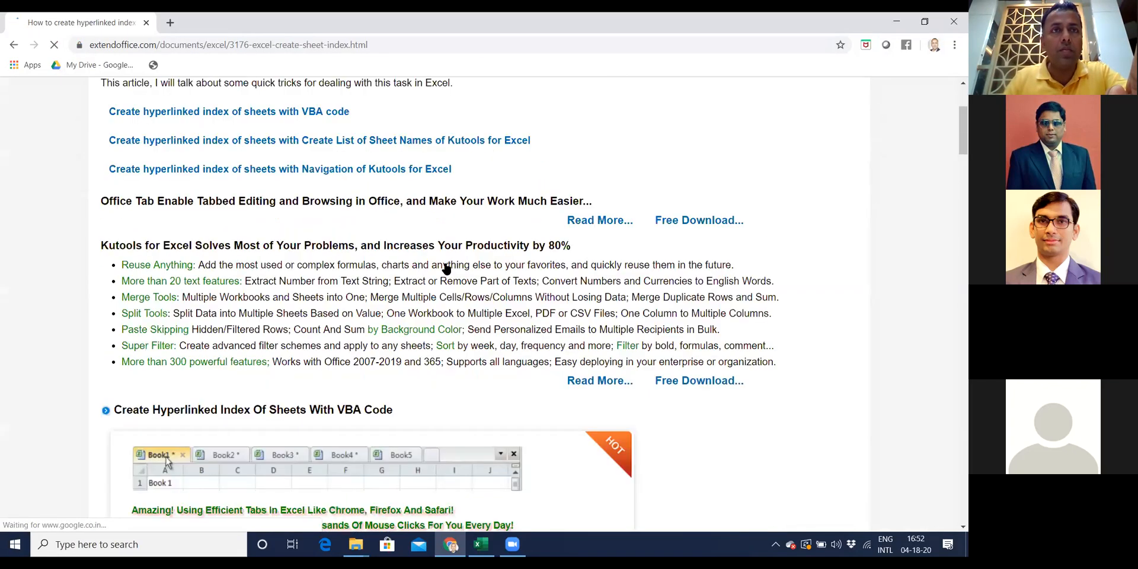
{"action": "scroll", "coordinate": [176, 230], "scroll_direction": "down", "scroll_amount": 2}
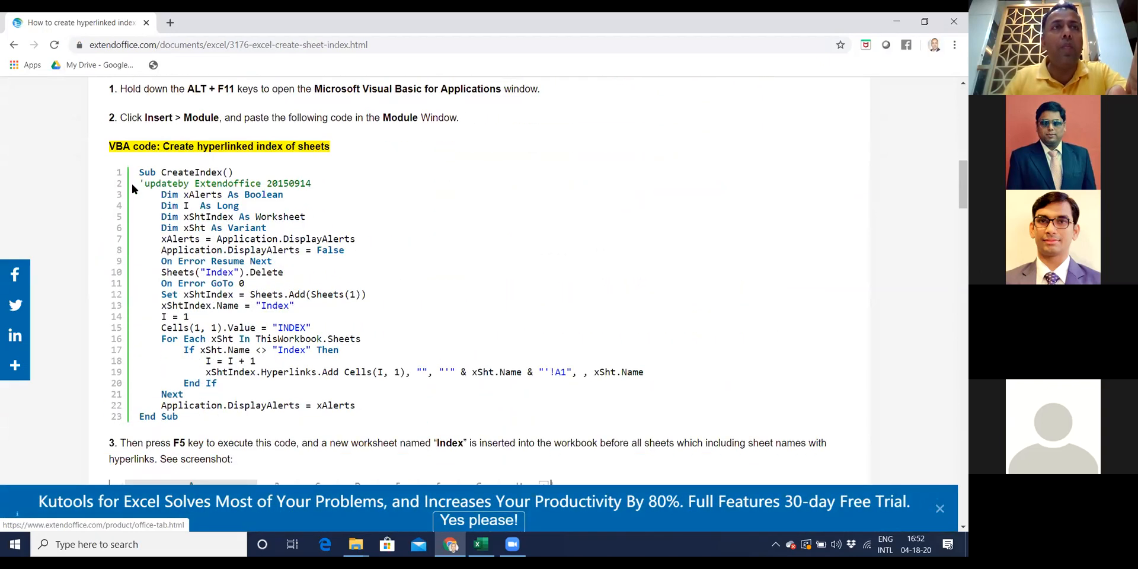
{"action": "left_click_drag", "start_coordinate": [139, 172], "coordinate": [211, 414]}
{"action": "key", "text": "ctrl+c"}
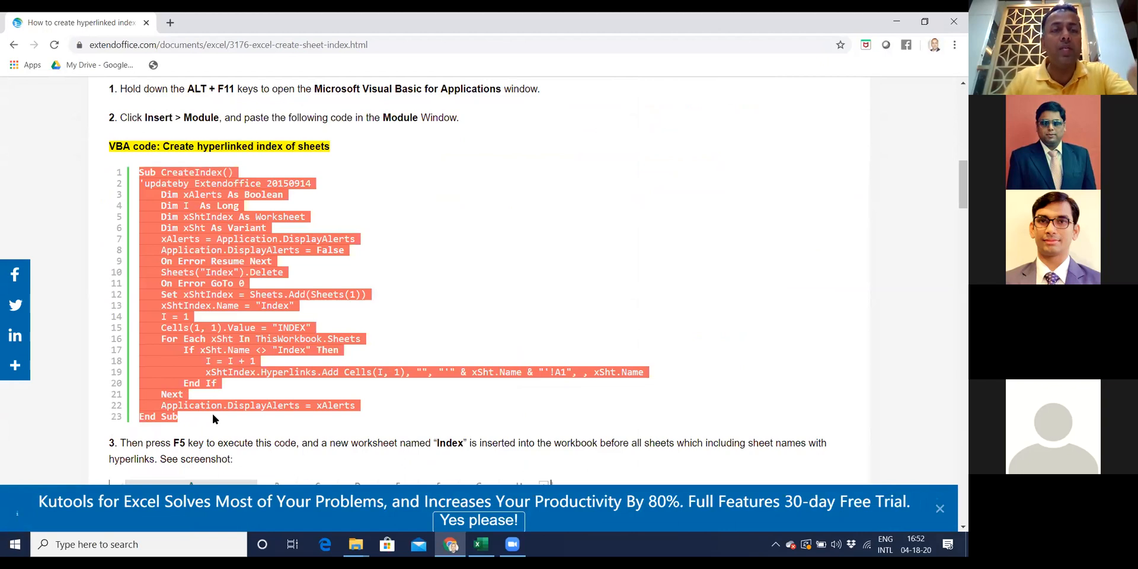
Switch back to the Case4-Createindexofallsheets workbook in Excel.
{"action": "key", "text": "alt+Tab"}
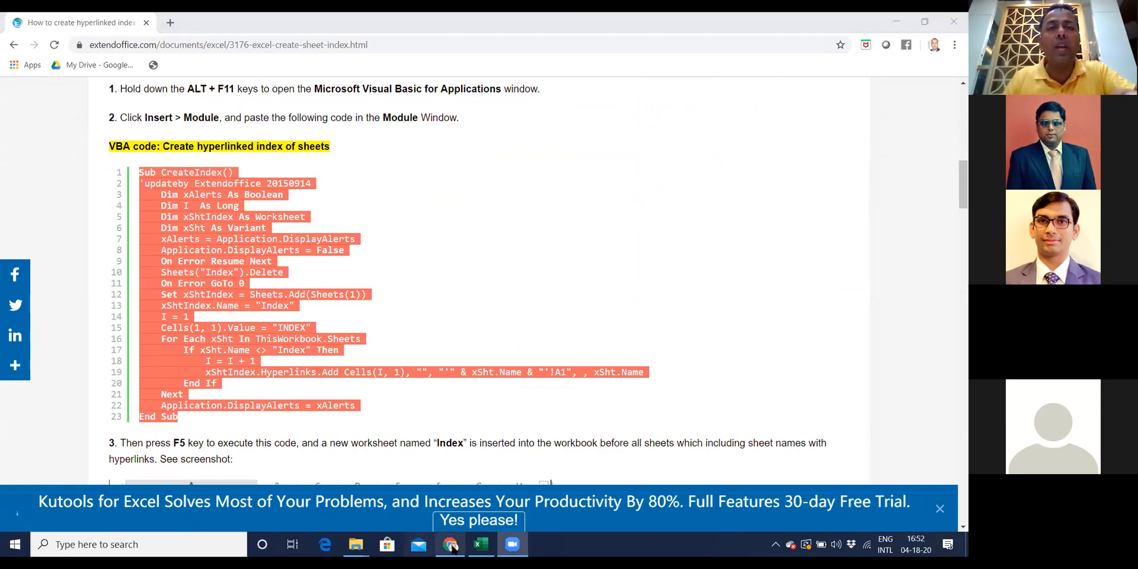
{"action": "left_click", "coordinate": [481, 544]}
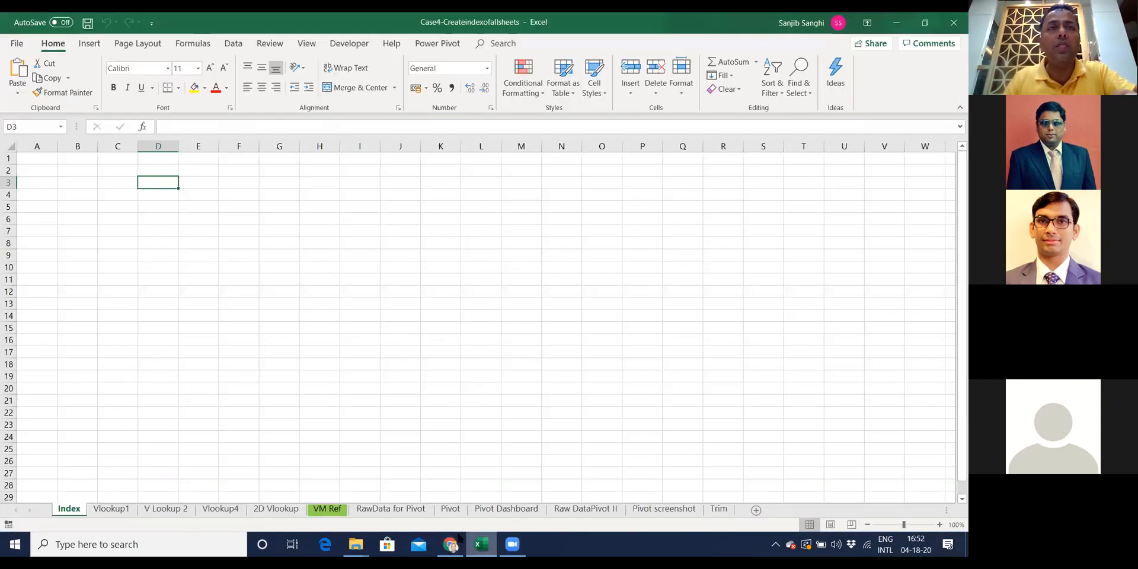
{"action": "left_click", "coordinate": [683, 41]}
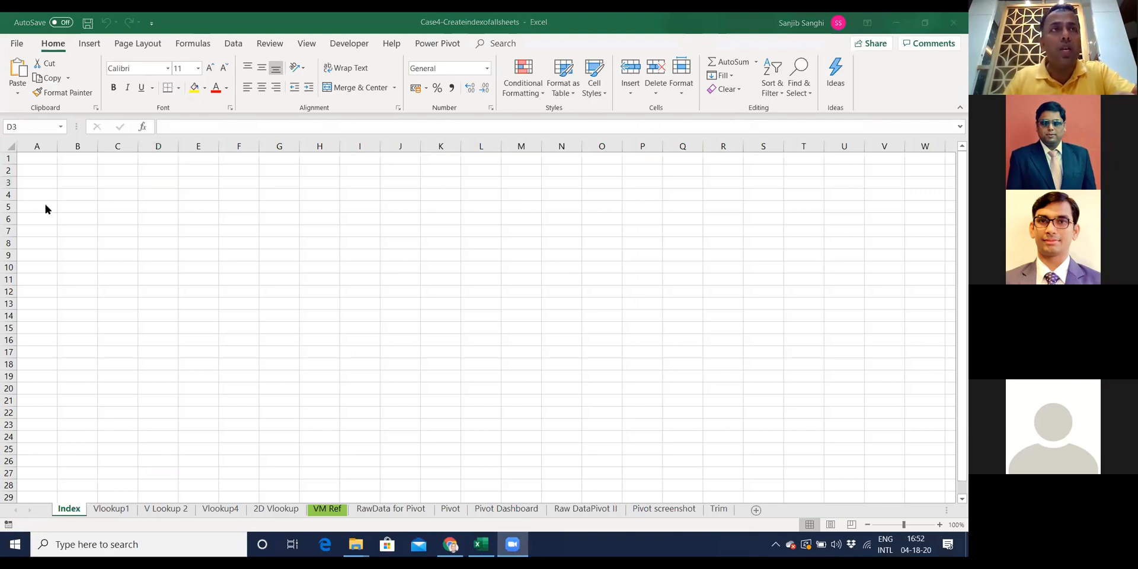
{"action": "key", "text": "alt+Tab"}
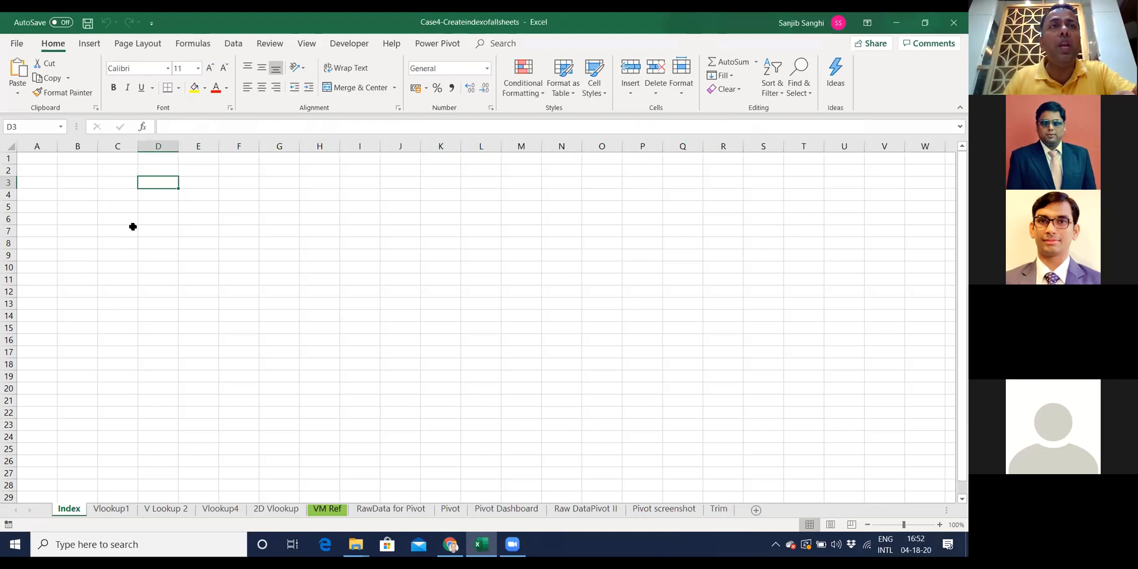
{"action": "left_click", "coordinate": [113, 208]}
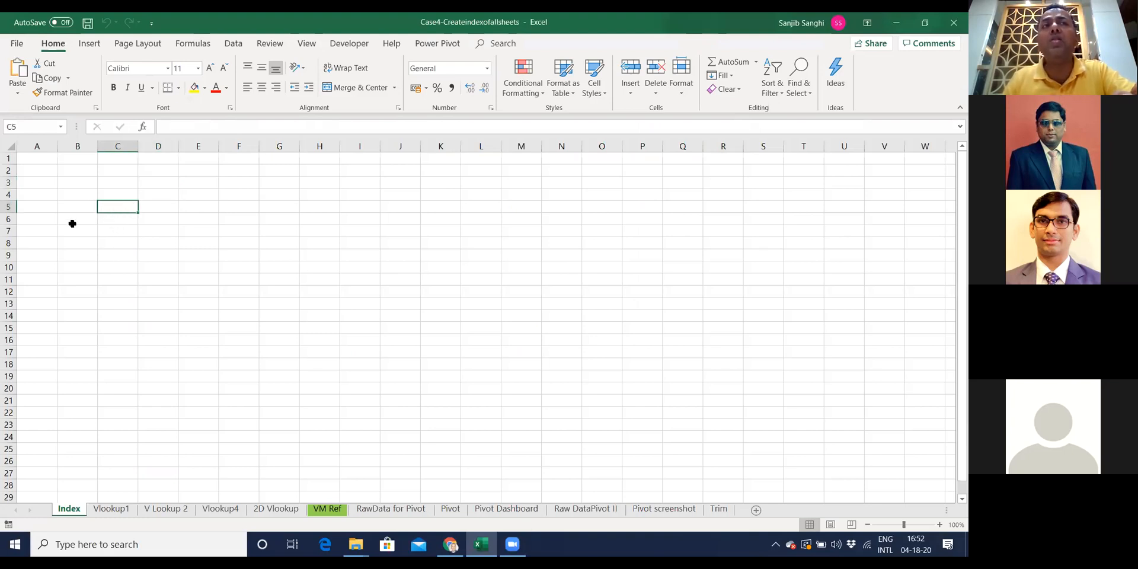
{"action": "left_click", "coordinate": [70, 186]}
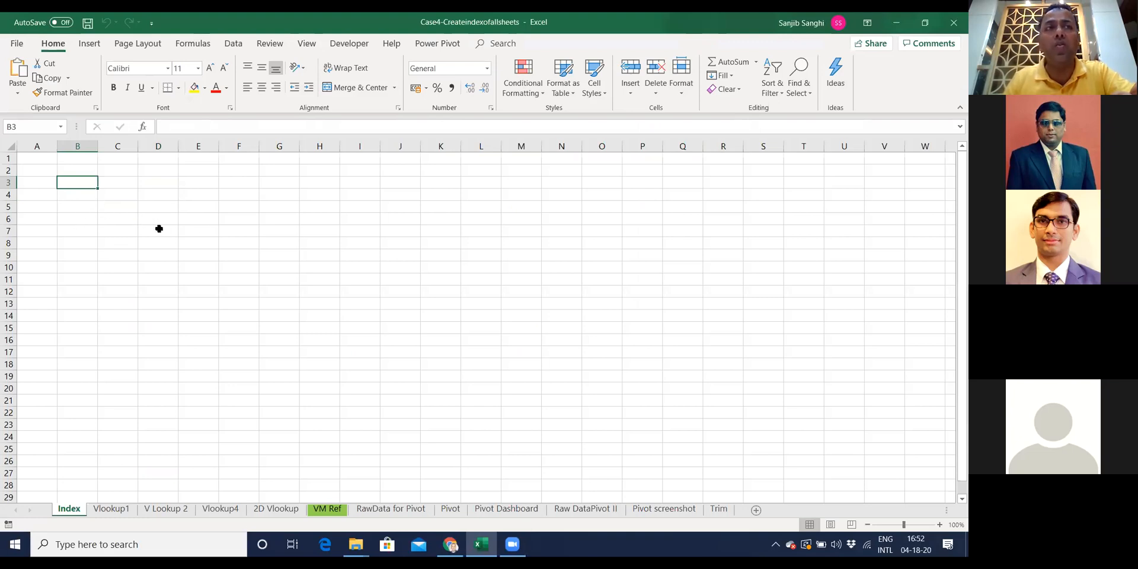
{"action": "left_click", "coordinate": [158, 206]}
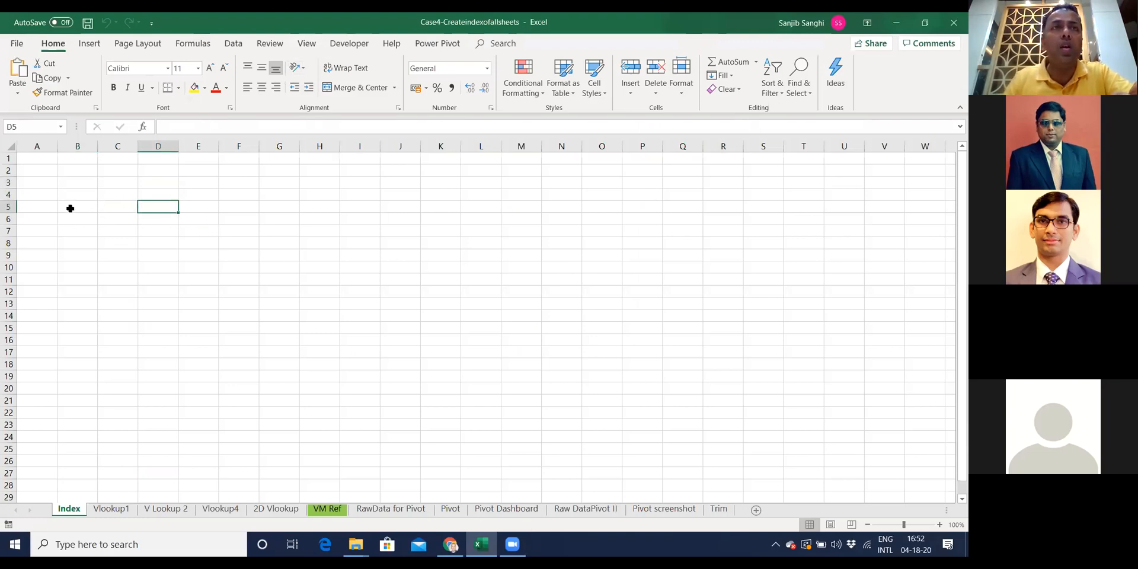
Create a new macro named index in the Case4-Createindexofallsheets workbook.
{"action": "left_click", "coordinate": [304, 45]}
{"action": "left_click", "coordinate": [634, 86]}
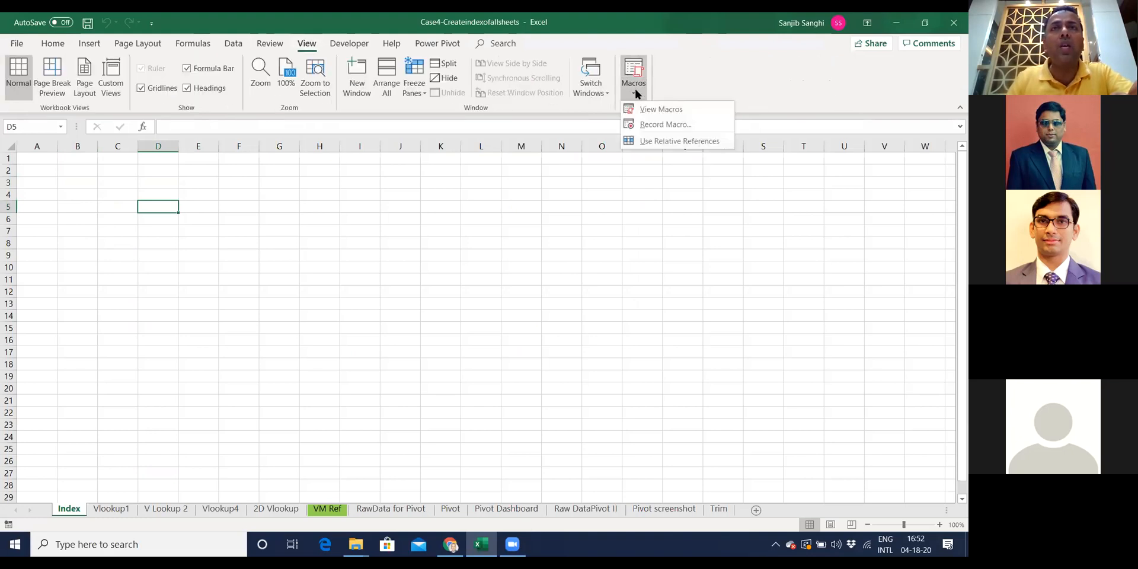
{"action": "left_click", "coordinate": [647, 112]}
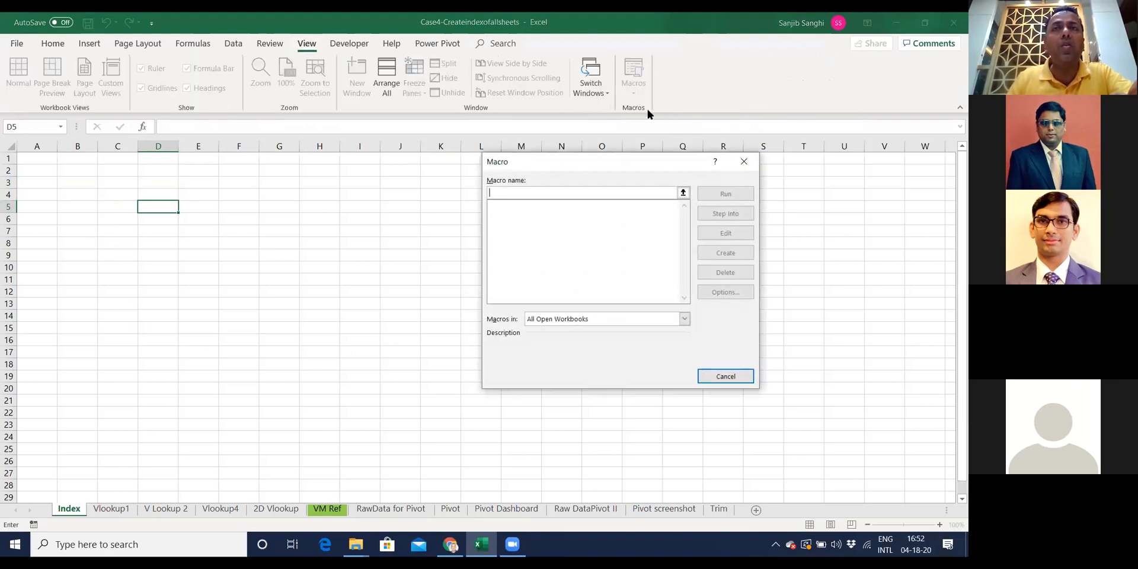
{"action": "type", "text": "index"}
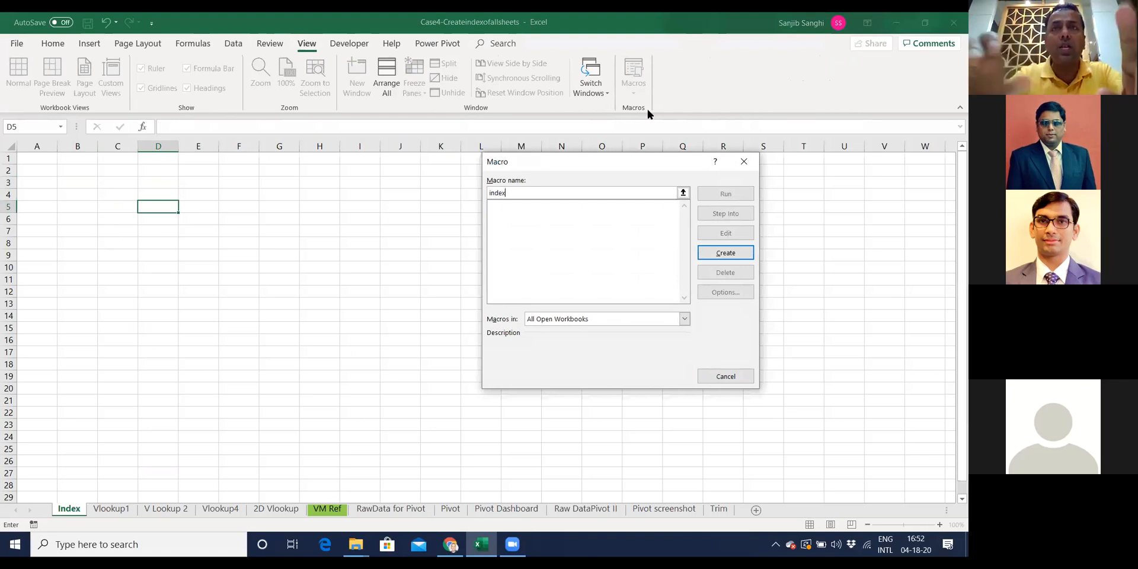
{"action": "left_click", "coordinate": [718, 260]}
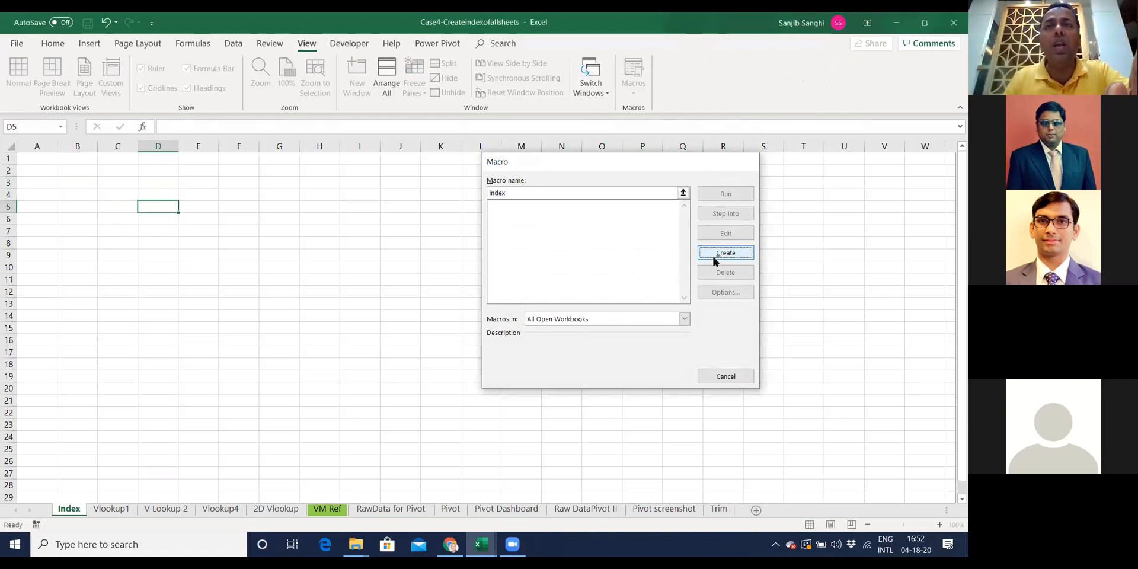
Replace the empty index procedure with the copied CreateIndex code and close the VBA editor.
{"action": "left_click_drag", "start_coordinate": [165, 124], "coordinate": [106, 104]}
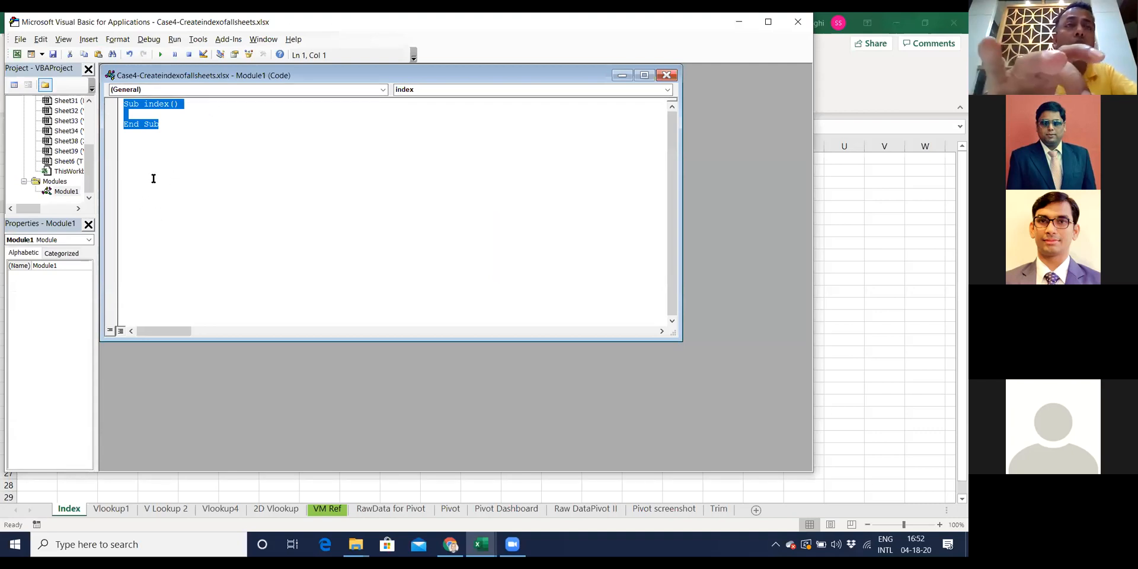
{"action": "key", "text": "ctrl+v"}
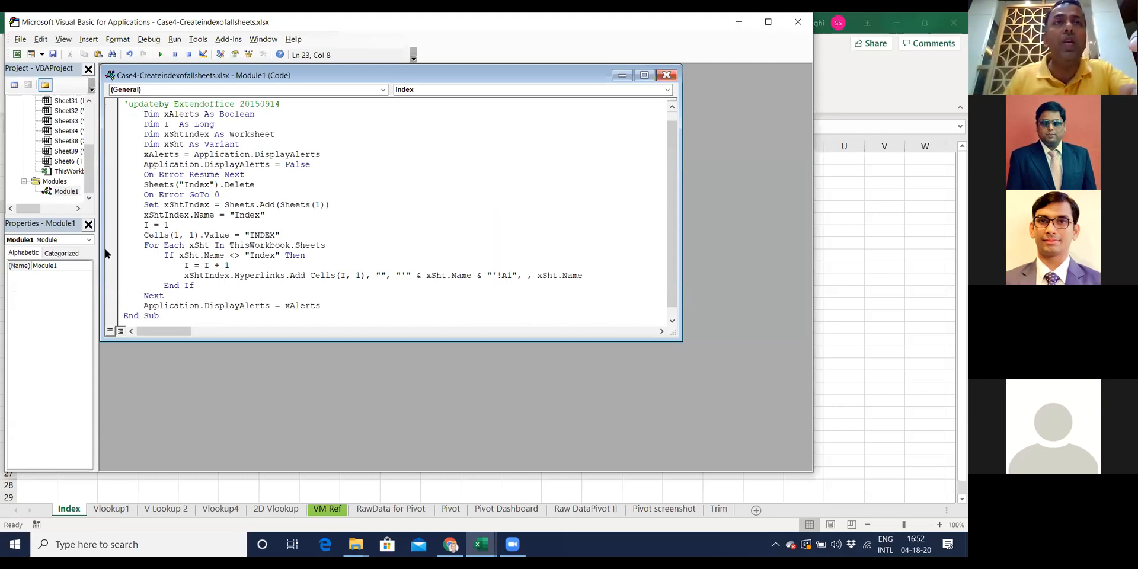
{"action": "scroll", "coordinate": [210, 187], "scroll_direction": "up", "scroll_amount": 1}
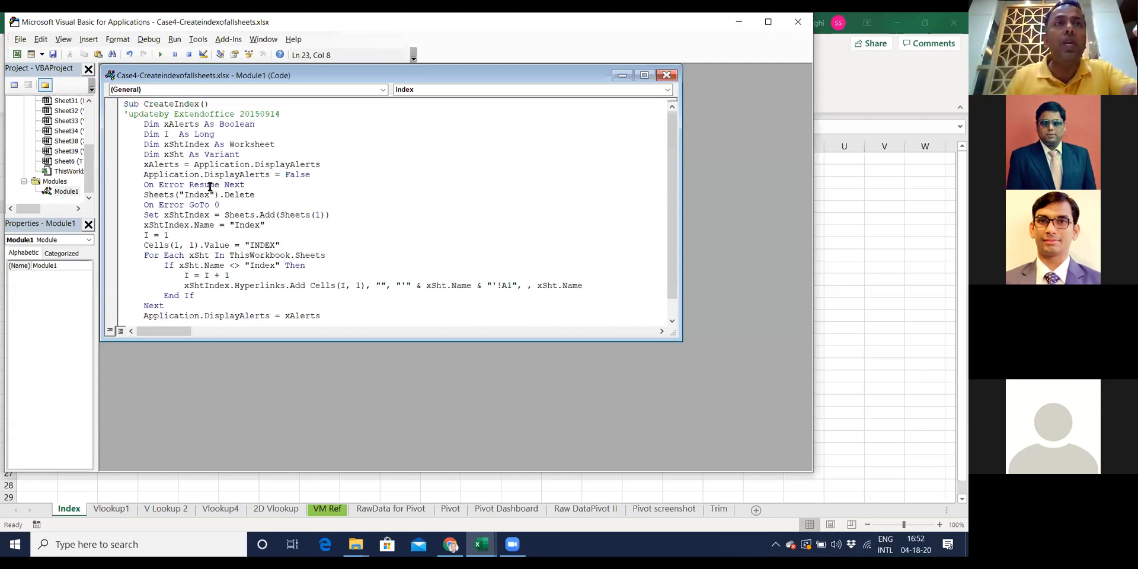
{"action": "left_click", "coordinate": [666, 75]}
{"action": "left_click", "coordinate": [798, 22]}
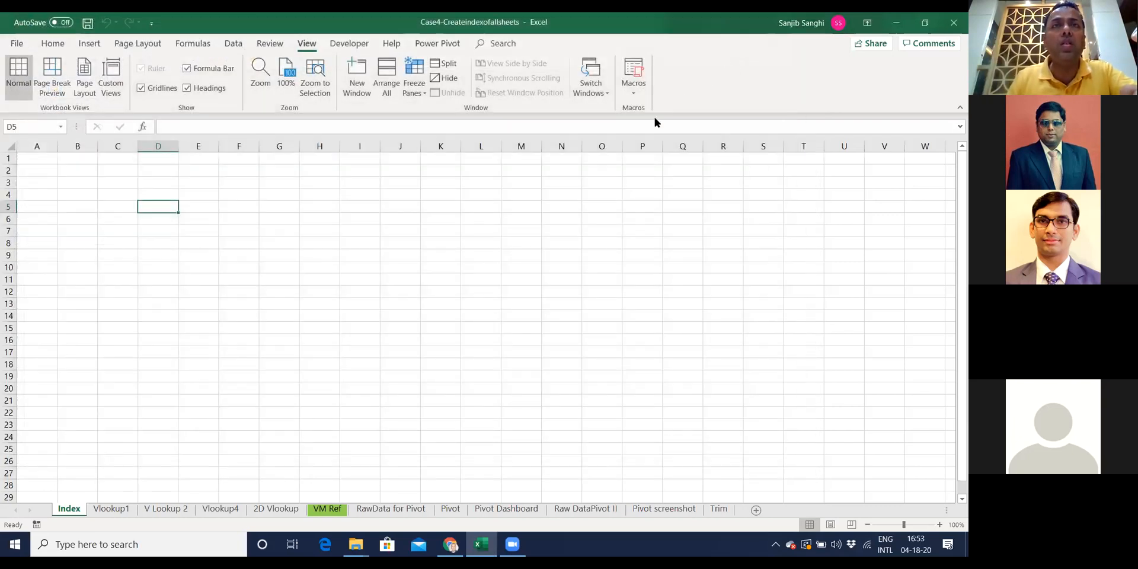
Run the CreateIndex macro, then test the V Lookup 2 hyperlink and return to the Index sheet.
{"action": "left_click", "coordinate": [641, 97]}
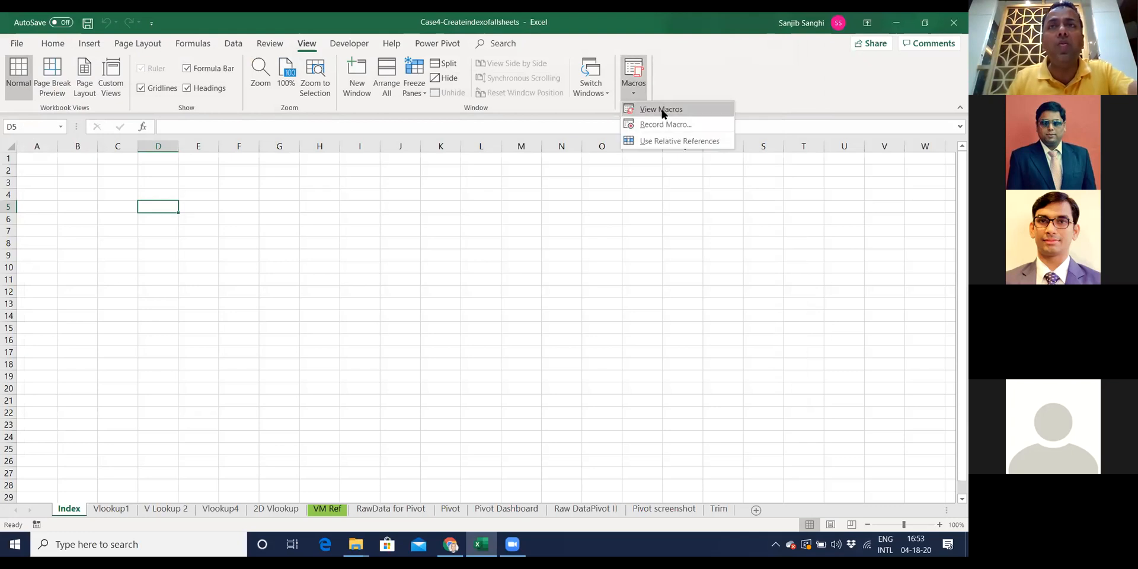
{"action": "left_click", "coordinate": [657, 105]}
{"action": "left_click", "coordinate": [725, 193]}
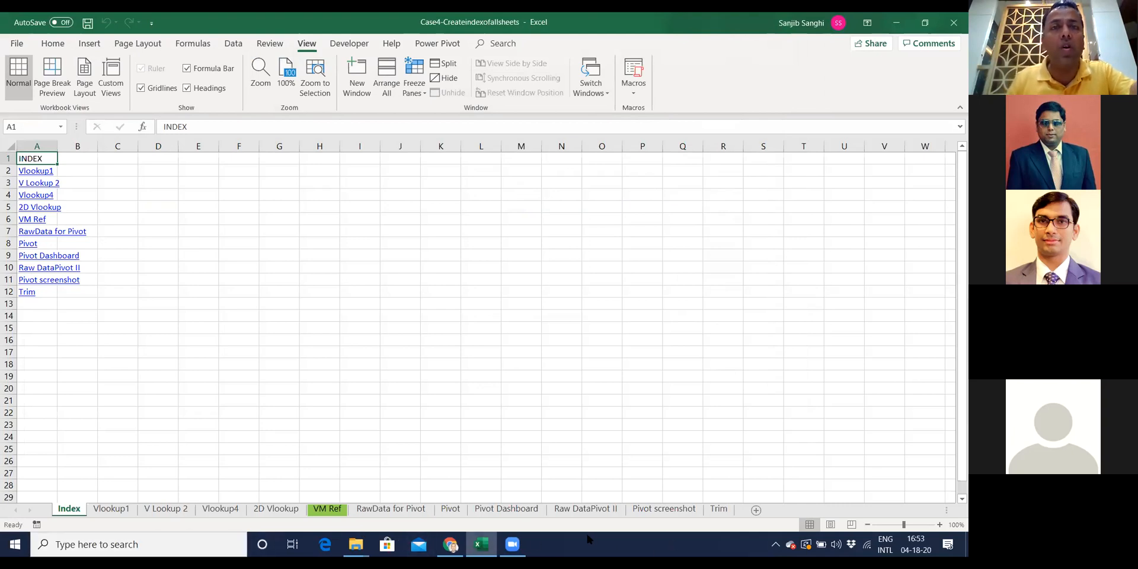
{"action": "left_click", "coordinate": [40, 183]}
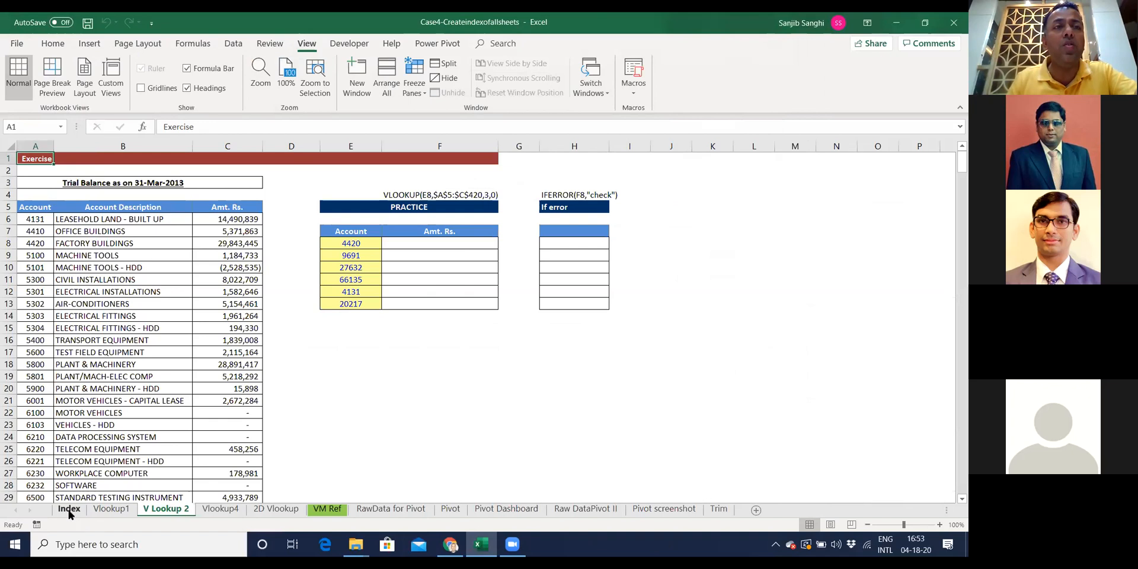
{"action": "left_click", "coordinate": [69, 510]}
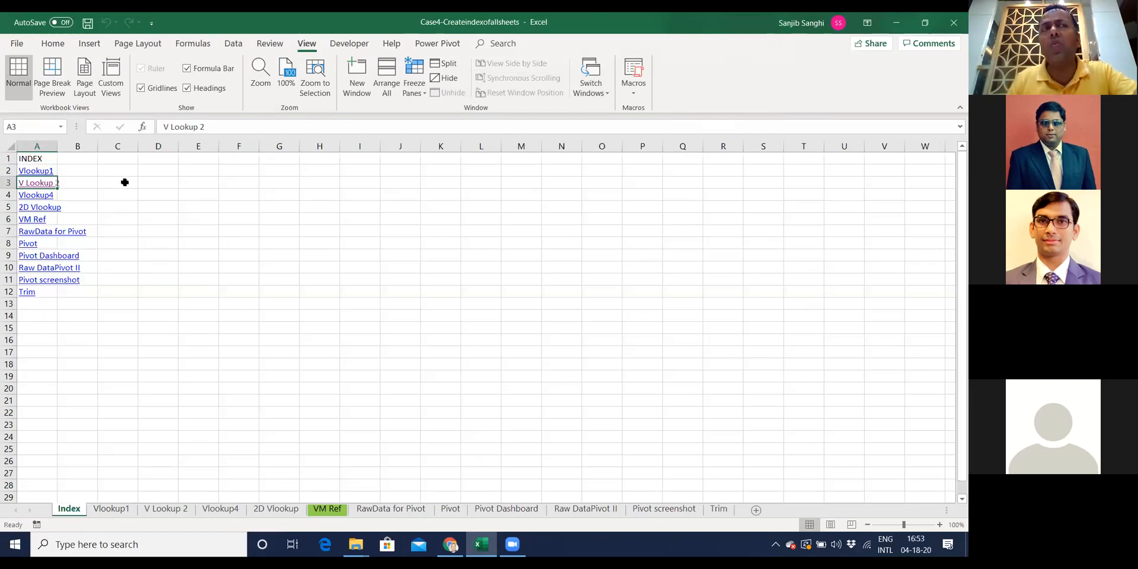
Run the CreateIndex macro again from the Index sheet to rebuild the list of sheet links.
{"action": "left_click", "coordinate": [313, 231]}
{"action": "left_click", "coordinate": [643, 98]}
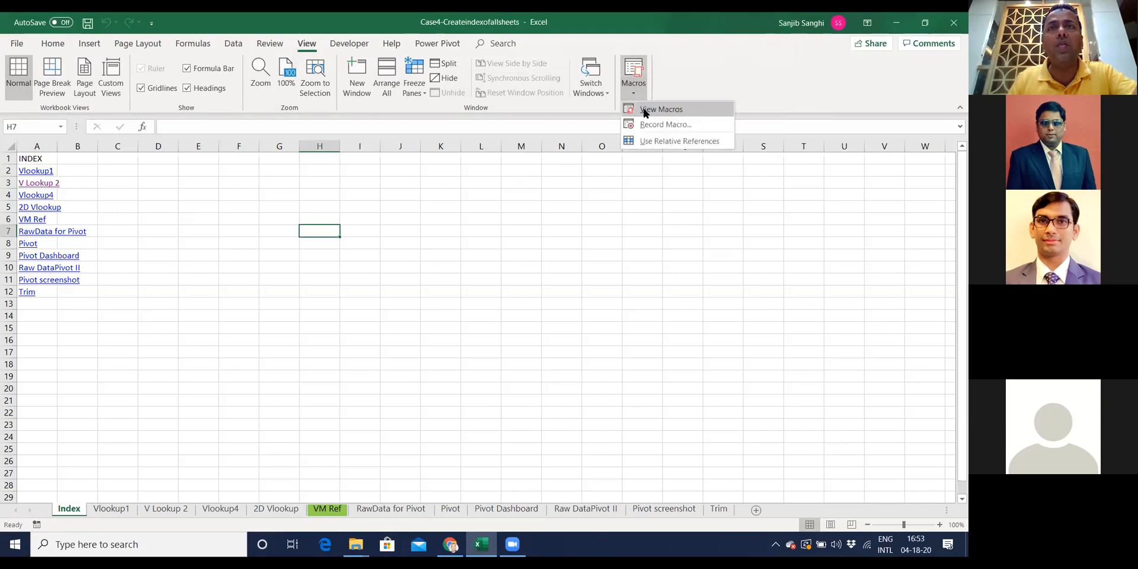
{"action": "left_click", "coordinate": [655, 106]}
{"action": "left_click", "coordinate": [732, 194]}
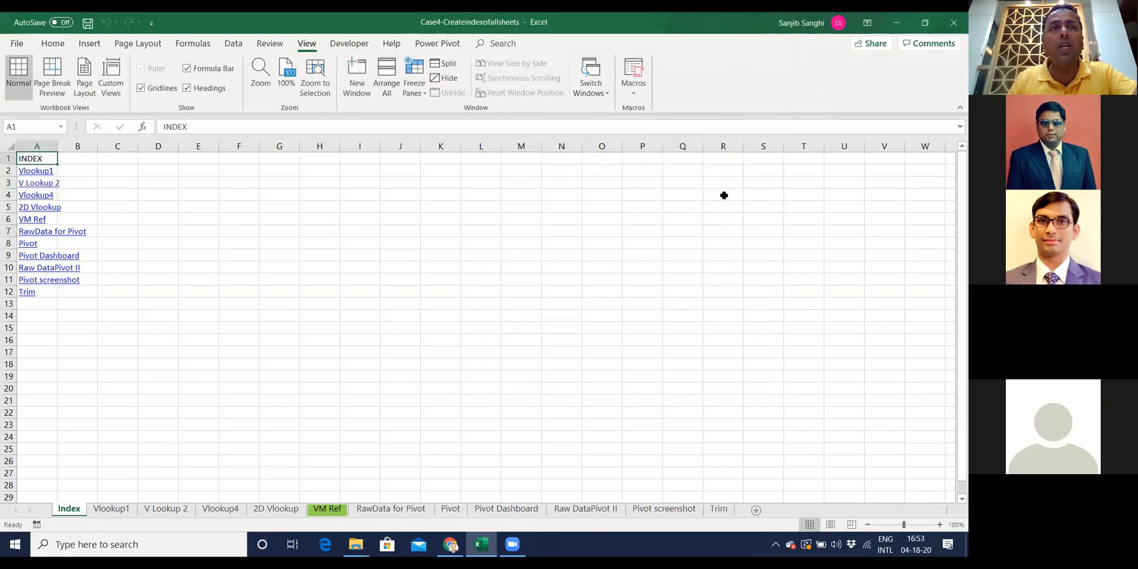
Close the Case4-Createindexofallsheets workbook without saving and close the Chrome window.
{"action": "left_click", "coordinate": [954, 21]}
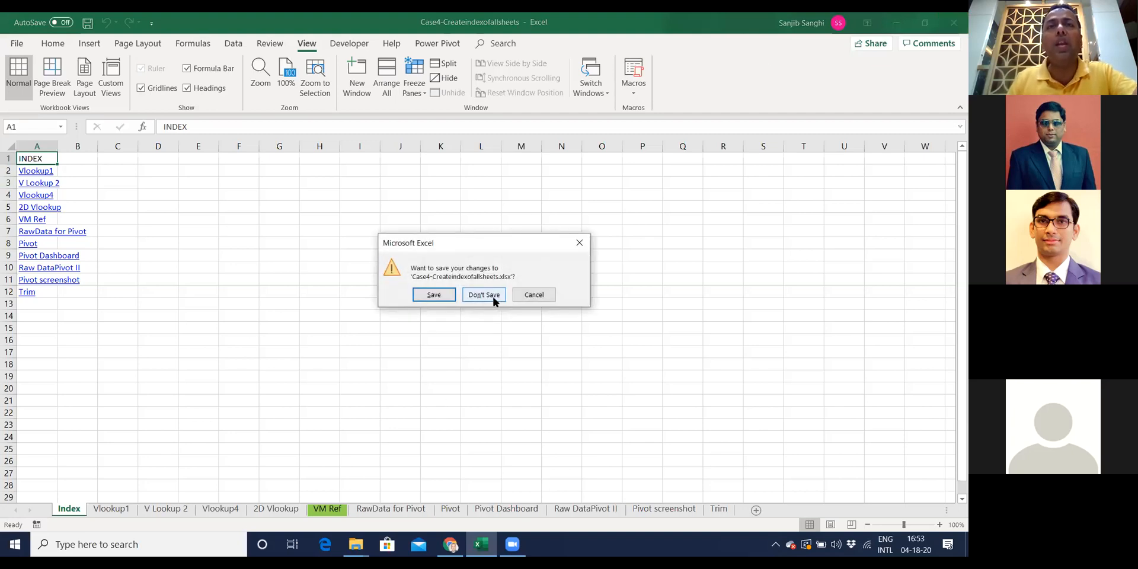
{"action": "left_click", "coordinate": [493, 296]}
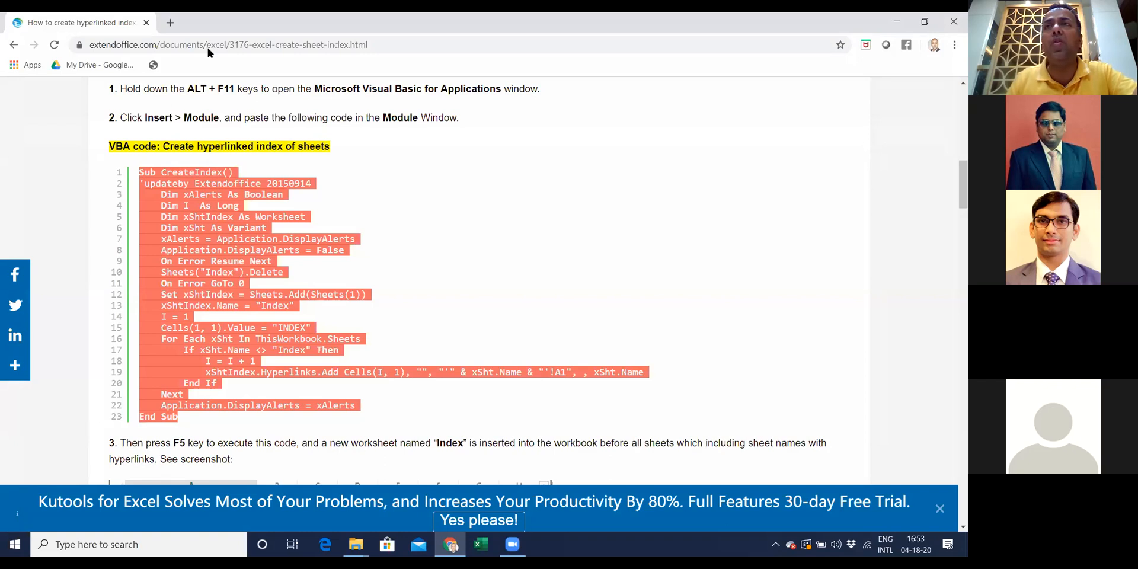
{"action": "left_click", "coordinate": [954, 24]}
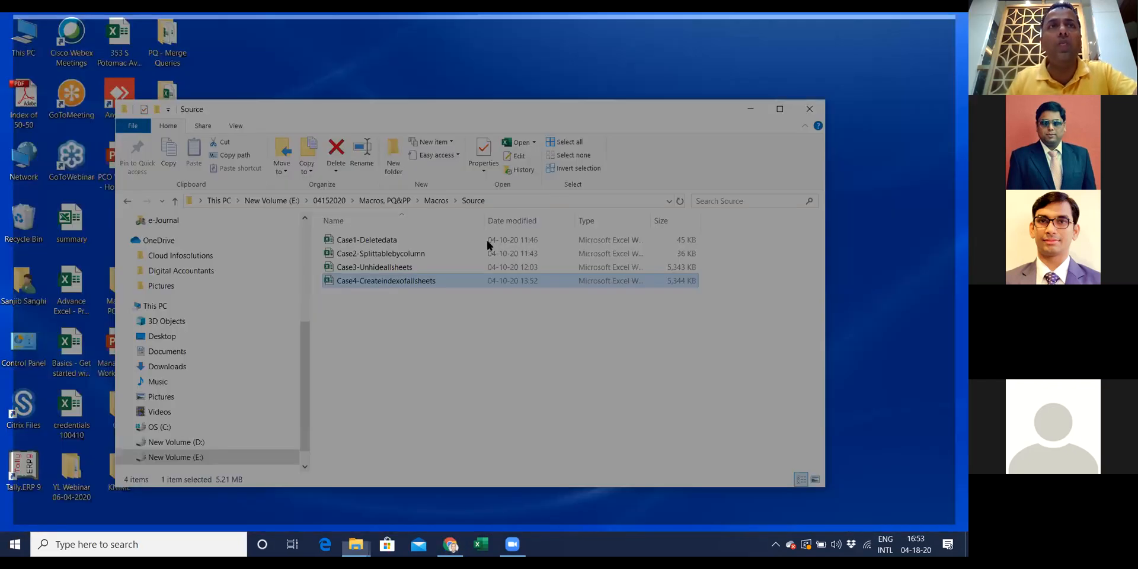
In File Explorer, open the Source folder inside Macros, PQ&PP > PowerQuery & Power Pivot.
{"action": "left_click", "coordinate": [386, 201]}
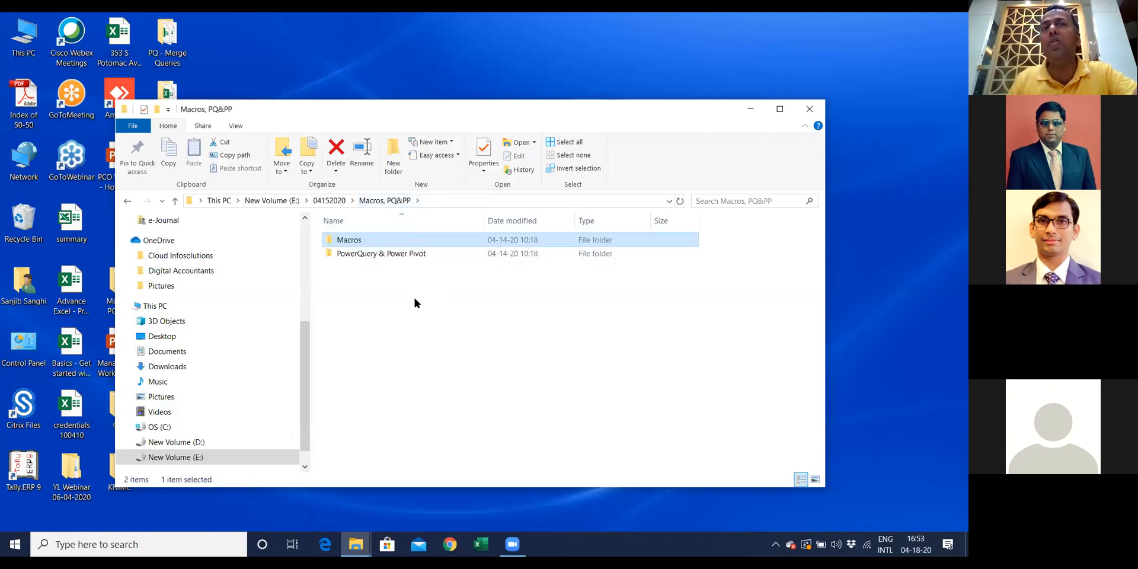
{"action": "double_click", "coordinate": [398, 254]}
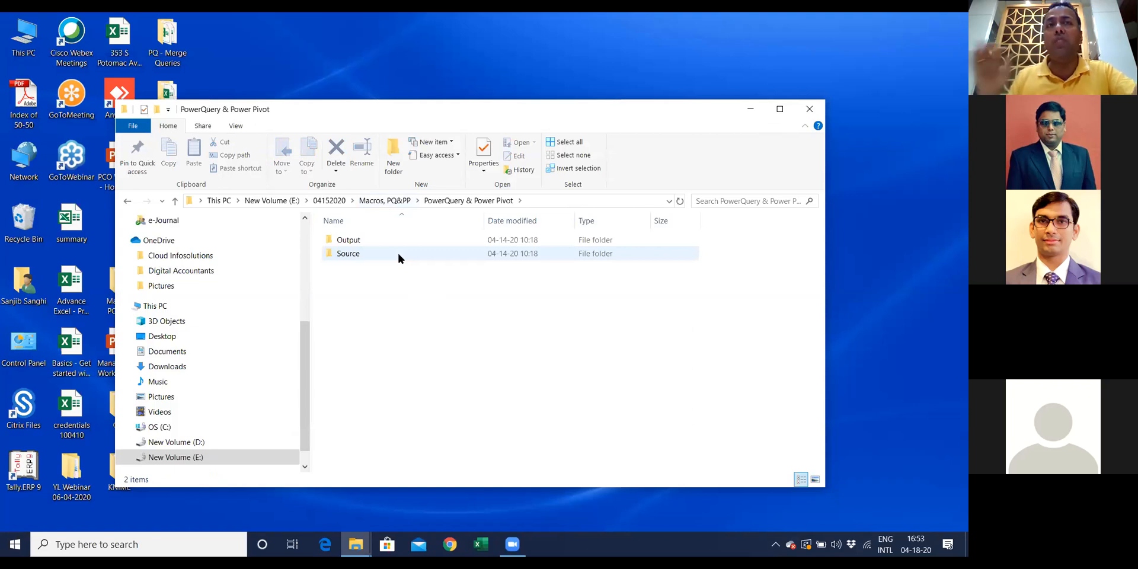
{"action": "double_click", "coordinate": [343, 255]}
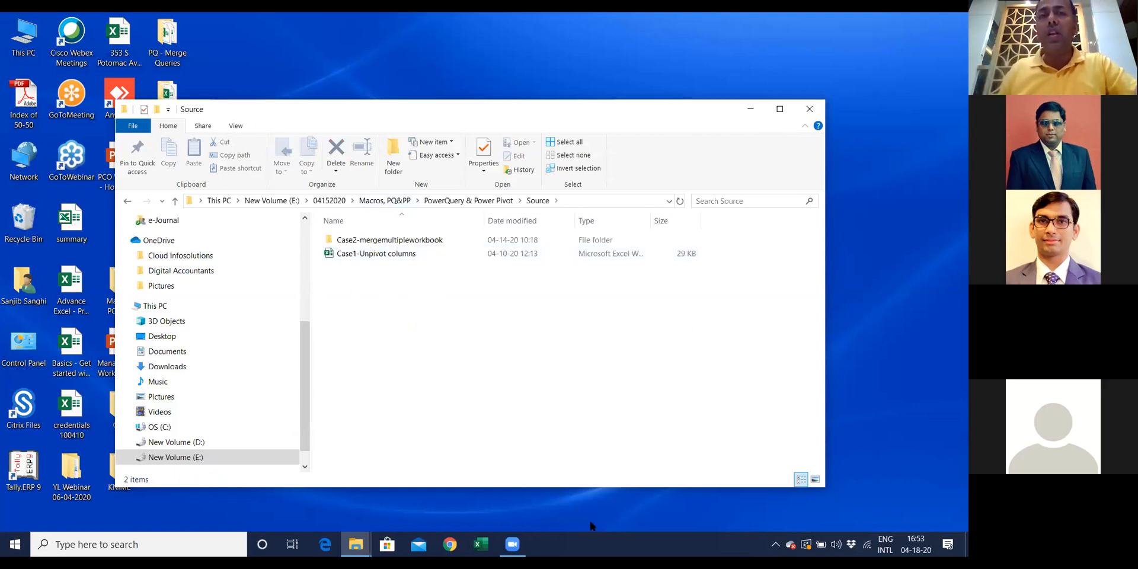
Open the Case1-Unpivot columns workbook in Excel and enable its external data connections.
{"action": "left_click", "coordinate": [511, 550]}
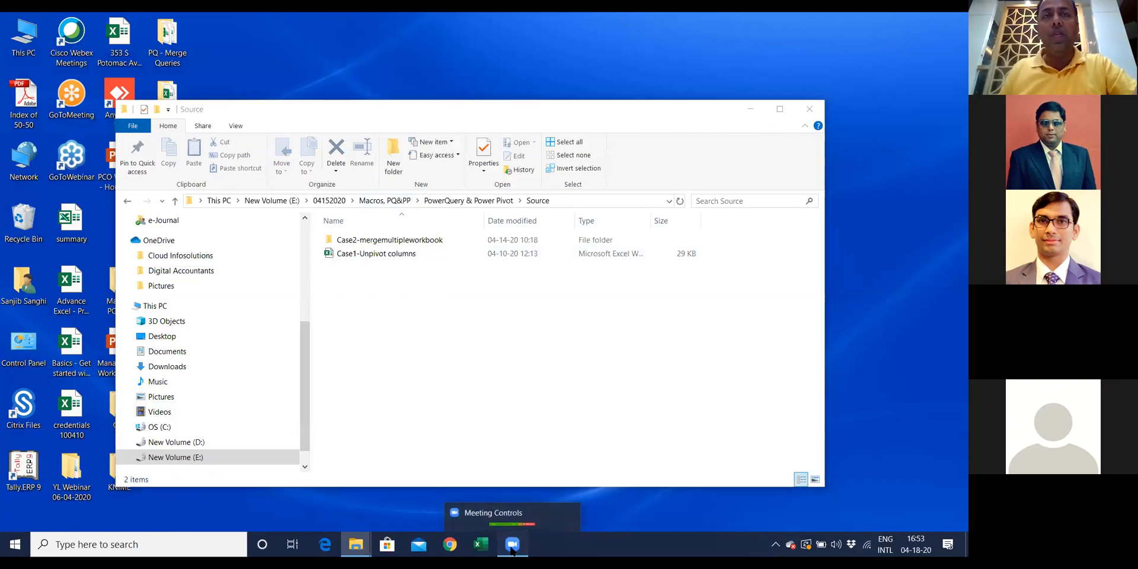
{"action": "left_click", "coordinate": [380, 258]}
{"action": "double_click", "coordinate": [380, 257]}
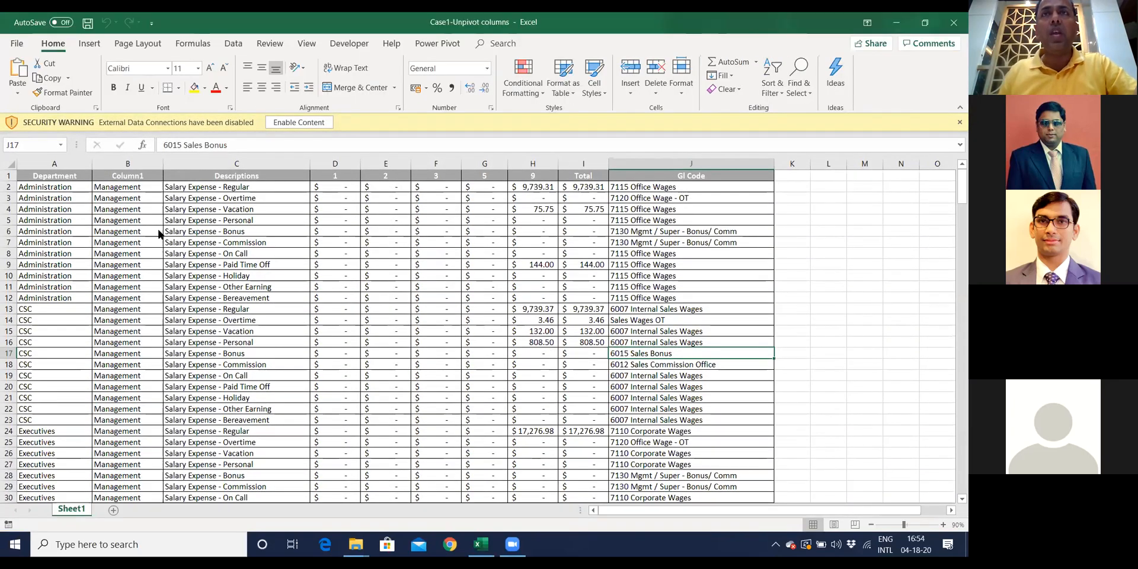
{"action": "left_click", "coordinate": [674, 71]}
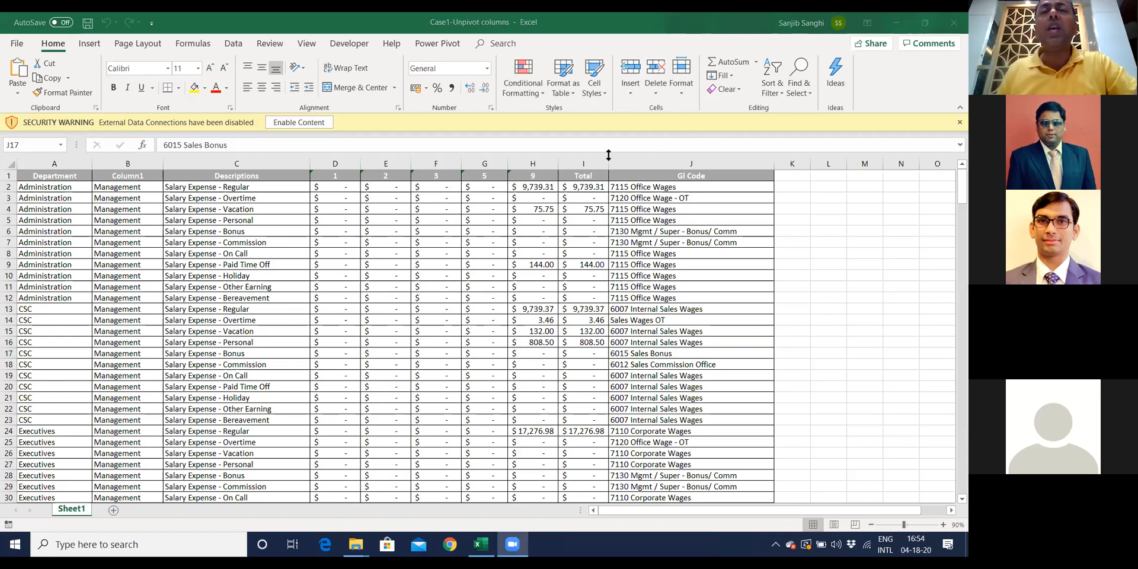
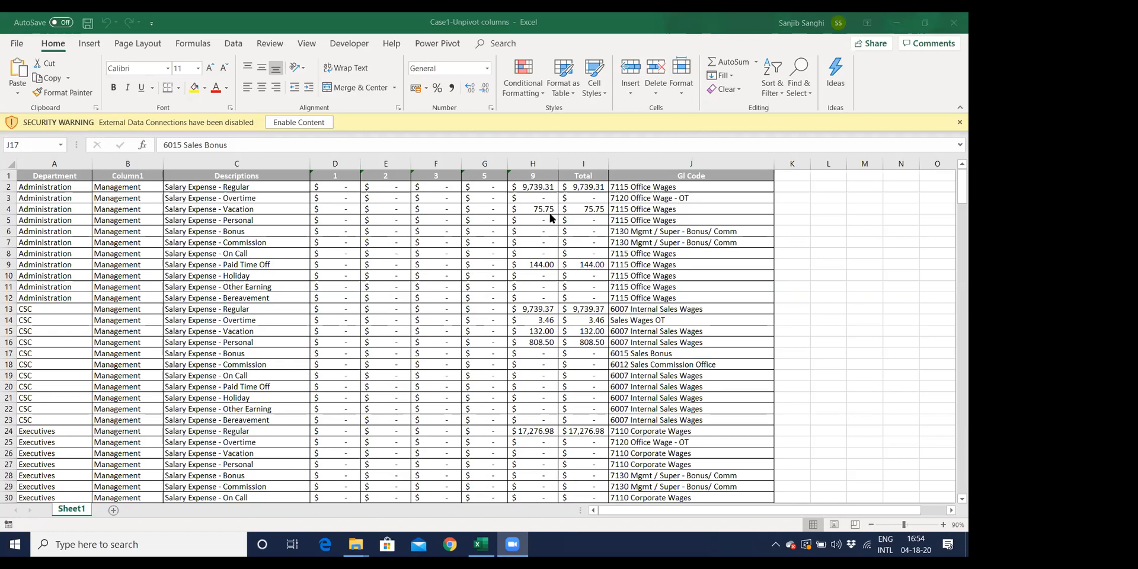
{"action": "left_click", "coordinate": [289, 123]}
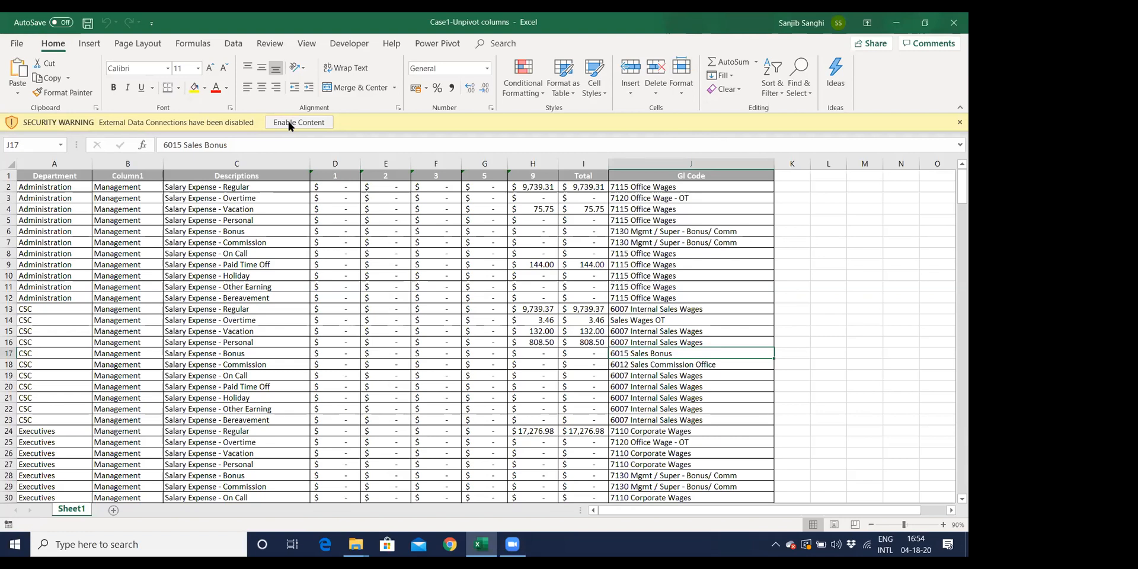
{"action": "left_click", "coordinate": [290, 124]}
Highlight columns D to H, headed 1, 2, 3, 5 and 9, in the salary expense table on Sheet1.
{"action": "left_click", "coordinate": [382, 301]}
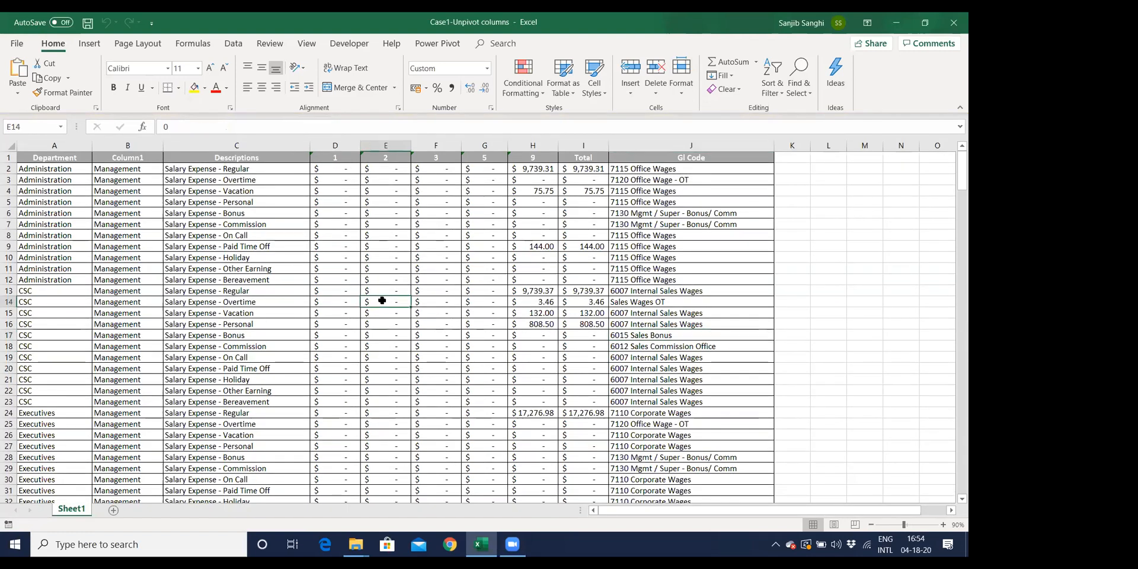
{"action": "left_click", "coordinate": [280, 345]}
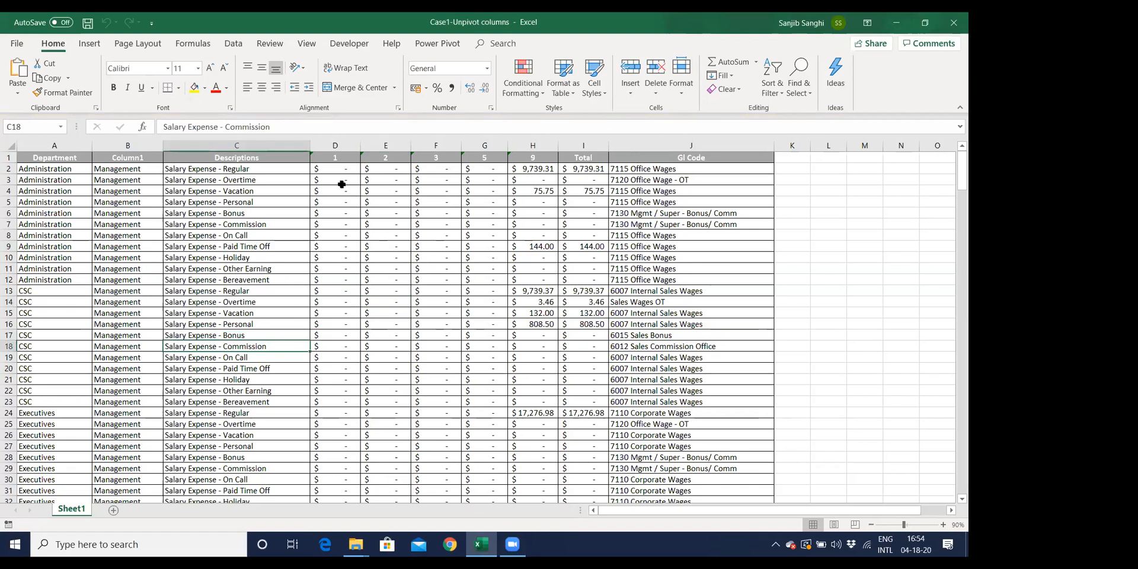
{"action": "left_click_drag", "start_coordinate": [343, 144], "coordinate": [549, 161]}
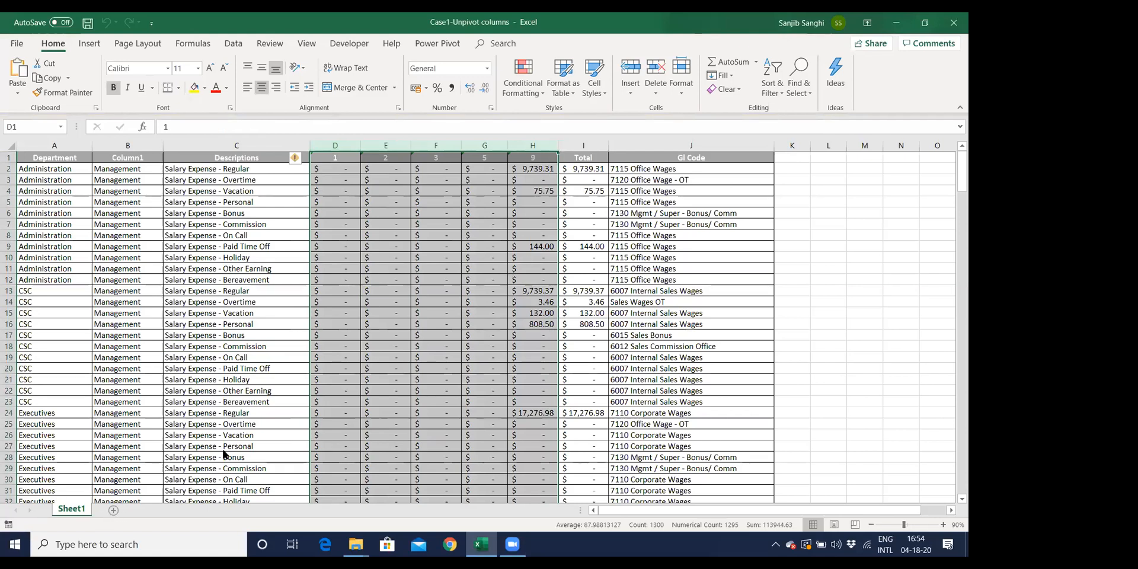
Add a new worksheet and enter the row labels Apple in F6 and Banana in F7.
{"action": "left_click", "coordinate": [113, 510]}
{"action": "left_click", "coordinate": [237, 222]}
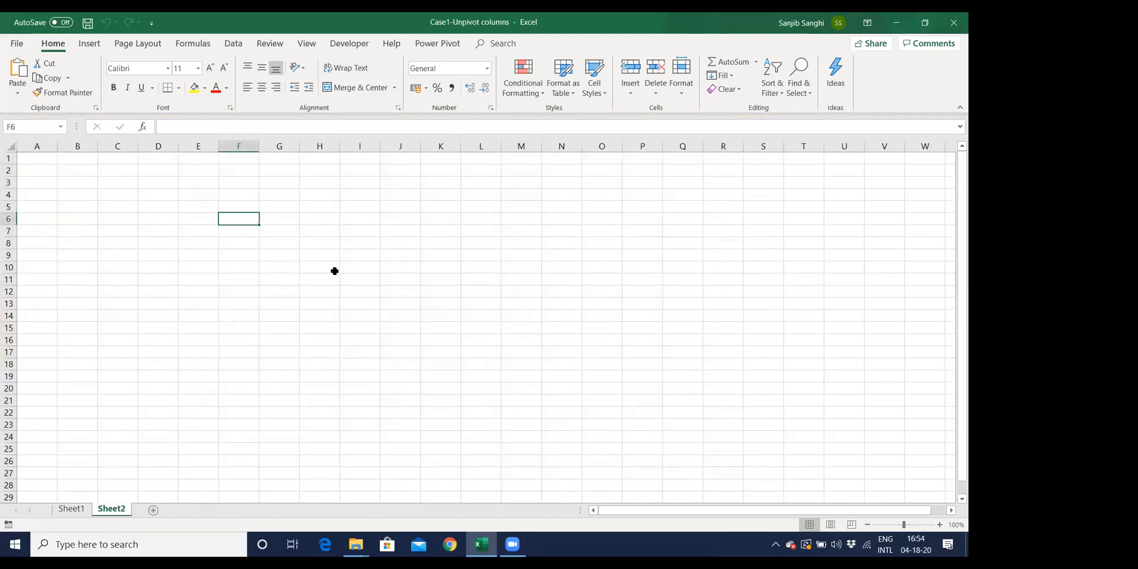
{"action": "type", "text": "Appl"}
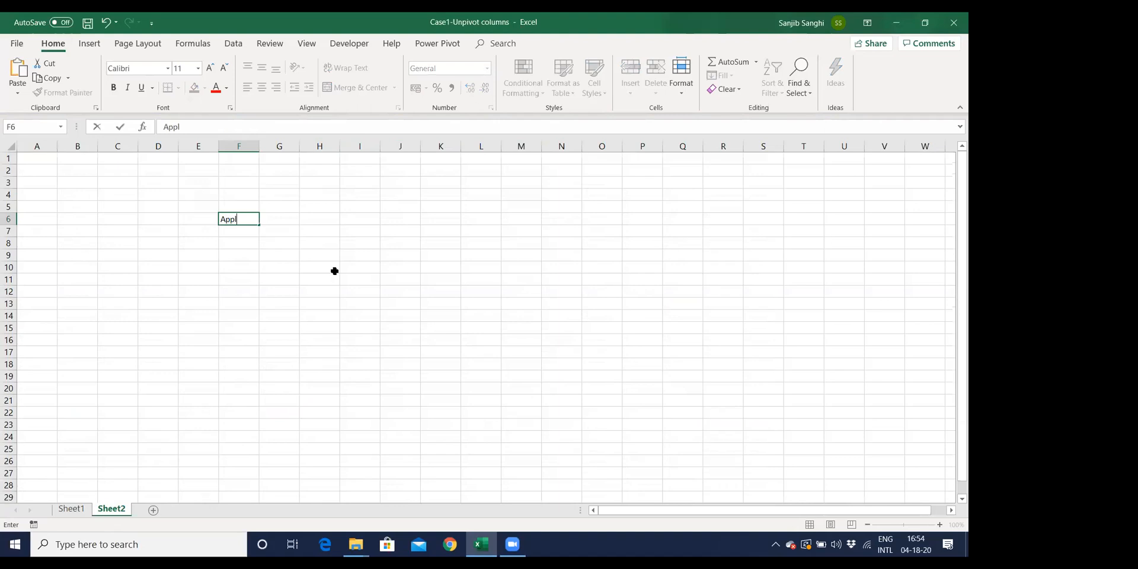
{"action": "type", "text": "e"}
{"action": "key", "text": "Return"}
{"action": "key", "text": "Return"}
{"action": "key", "text": "Up"}
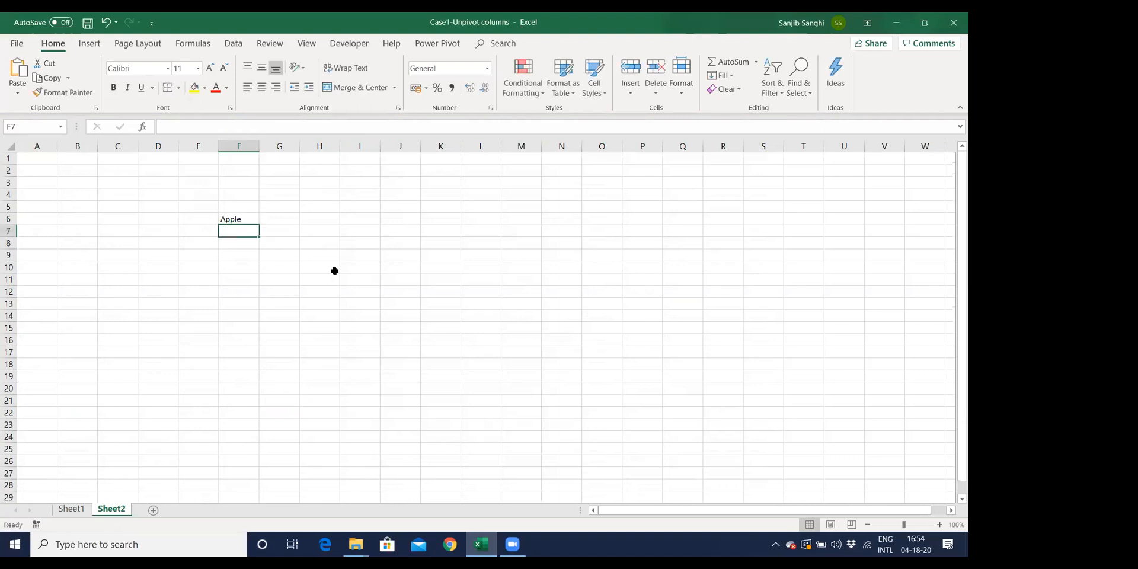
{"action": "type", "text": "Banana"}
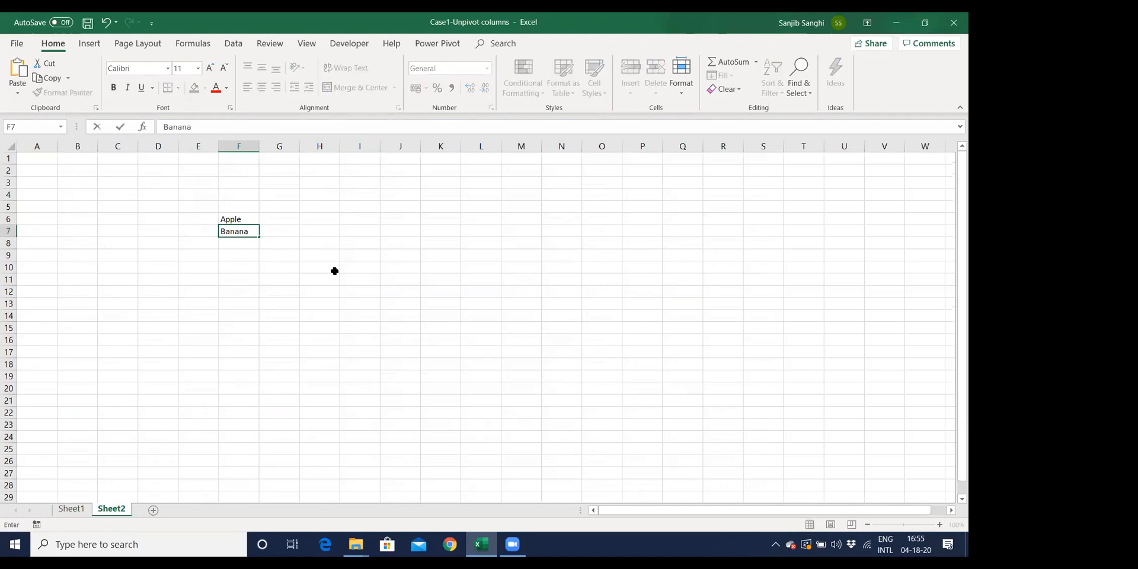
Enter the column headings A in G5 and B in H5 above the fruit rows.
{"action": "key", "text": "Right"}
{"action": "key", "text": "Up"}
{"action": "key", "text": "Up"}
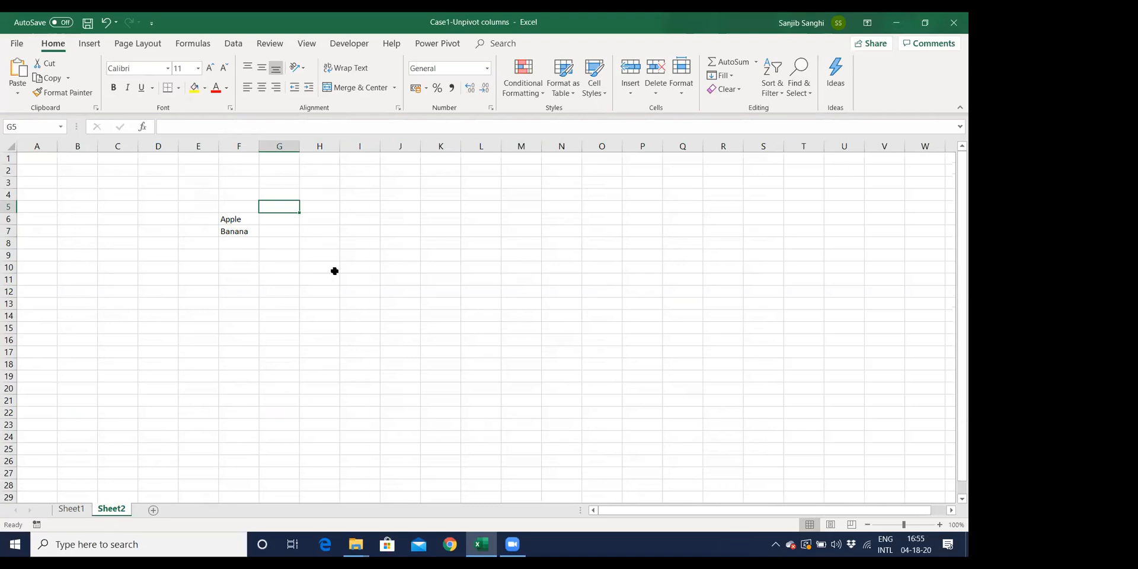
{"action": "type", "text": "A"}
{"action": "key", "text": "Right"}
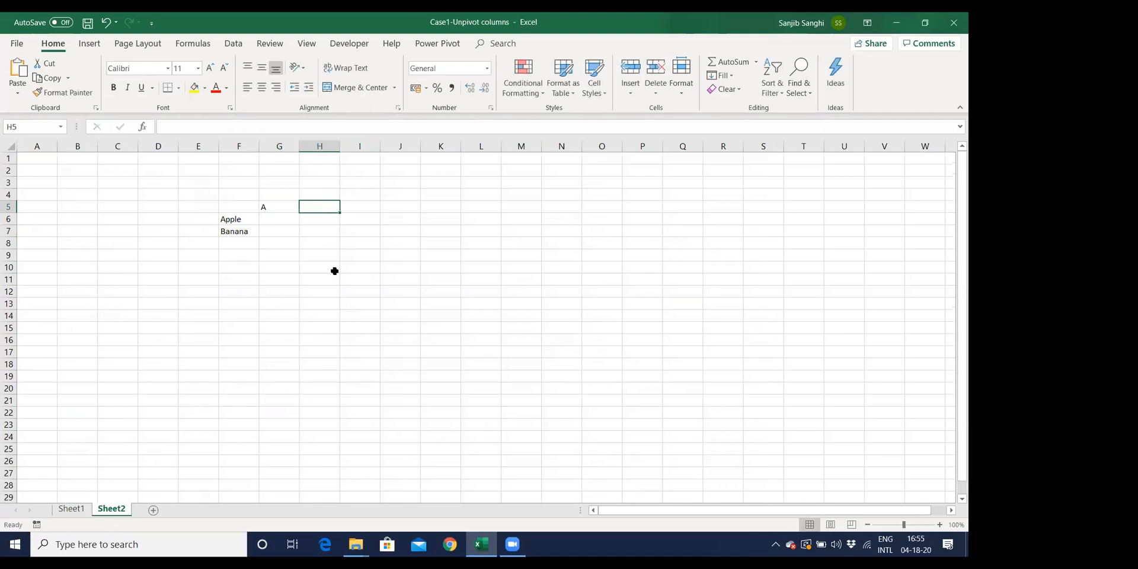
{"action": "type", "text": "B"}
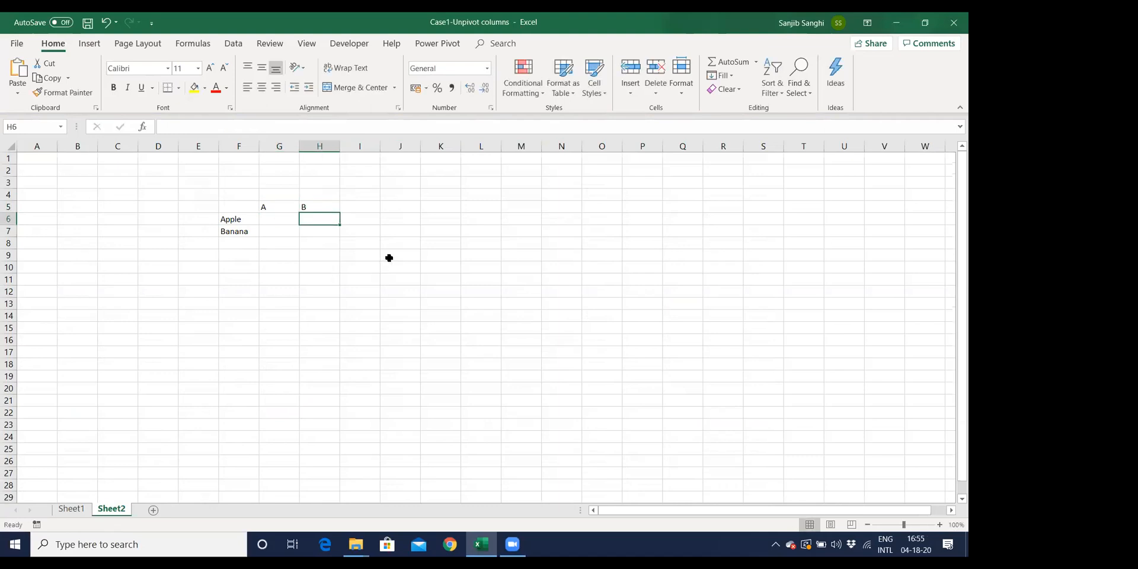
Enter the heading C in I5 and the Apple values 70, 35 and 20 in G6:I6.
{"action": "left_click", "coordinate": [370, 208]}
{"action": "type", "text": "C"}
{"action": "key", "text": "Return"}
{"action": "left_click", "coordinate": [283, 219]}
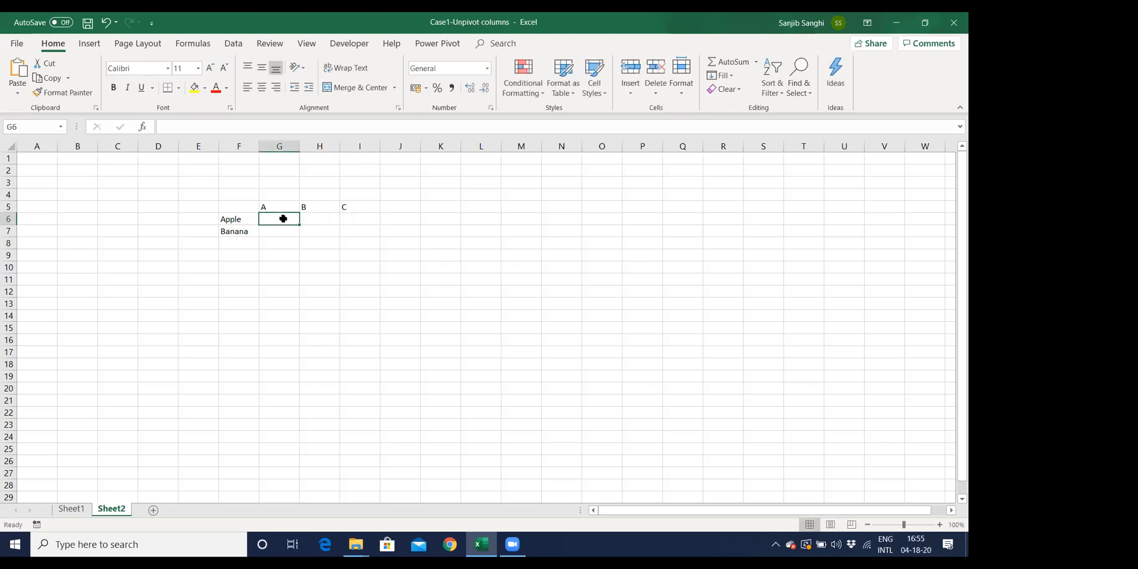
{"action": "type", "text": "70"}
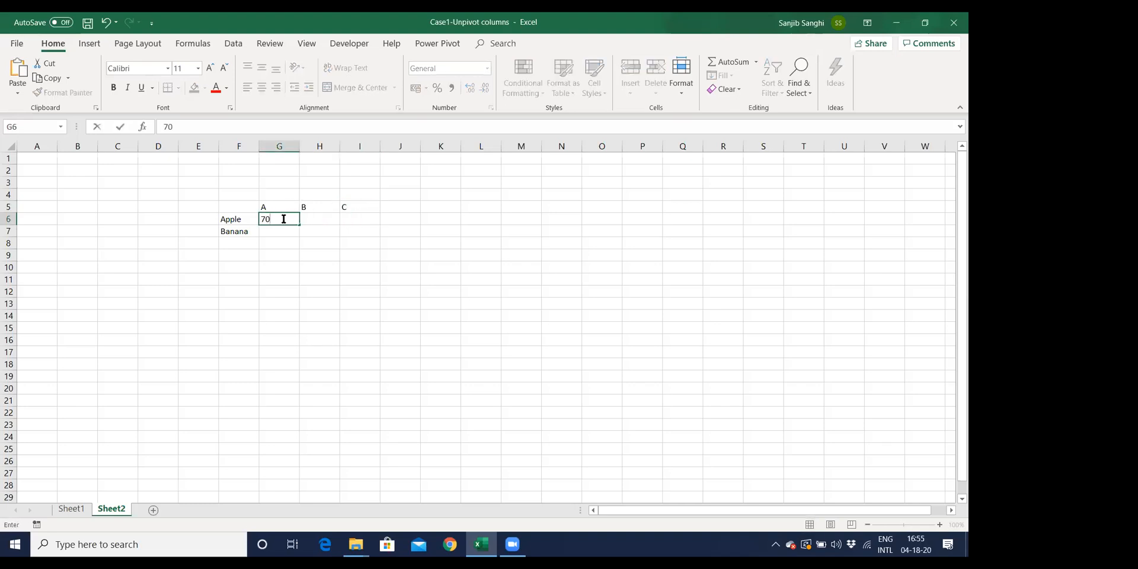
{"action": "key", "text": "Tab"}
{"action": "type", "text": "35"}
{"action": "key", "text": "Tab"}
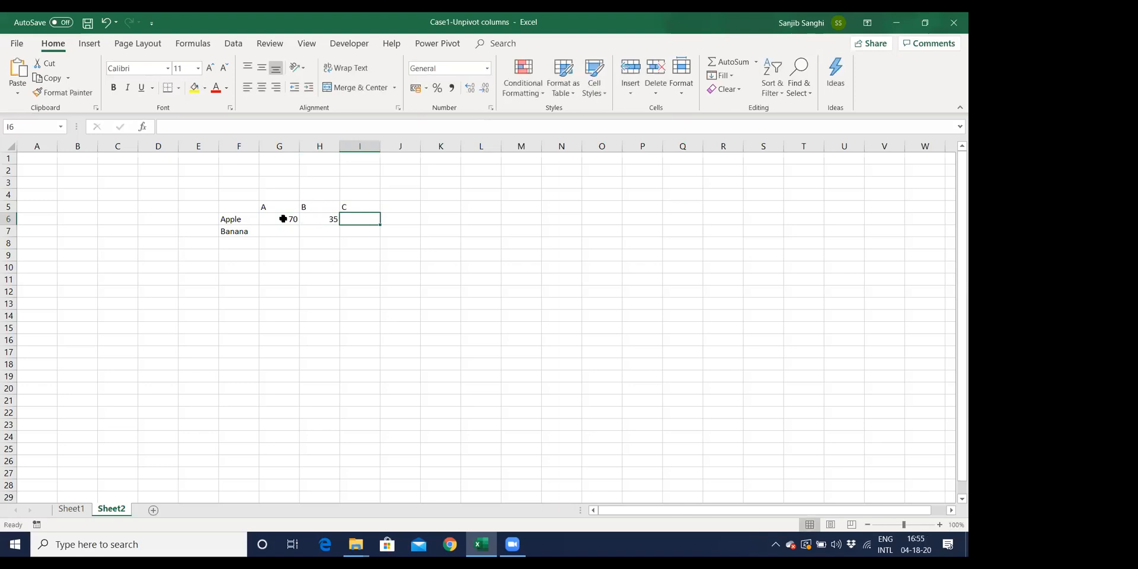
{"action": "type", "text": "20"}
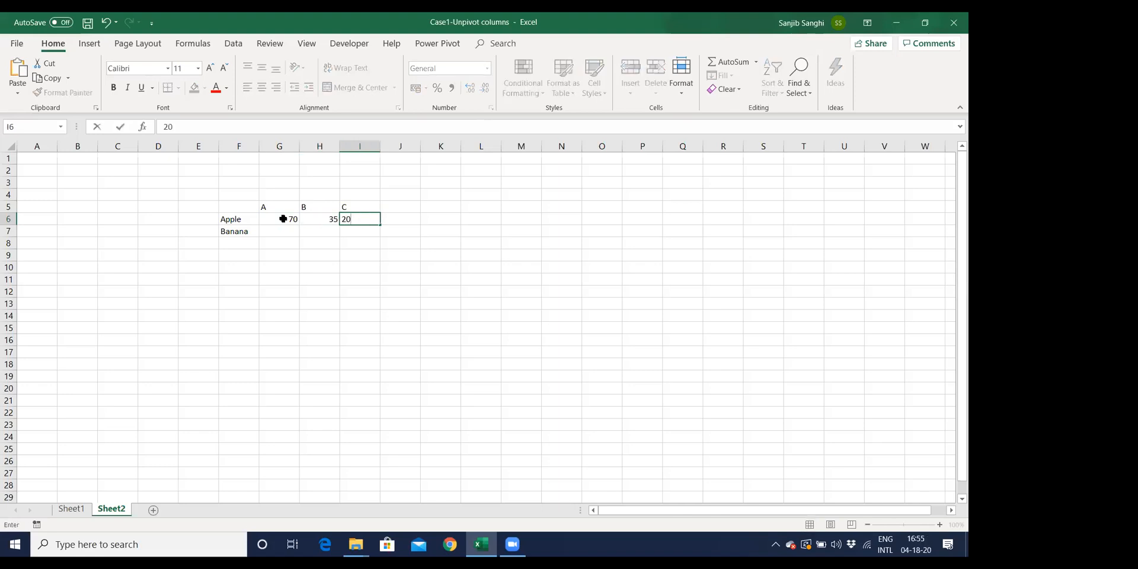
{"action": "key", "text": "Return"}
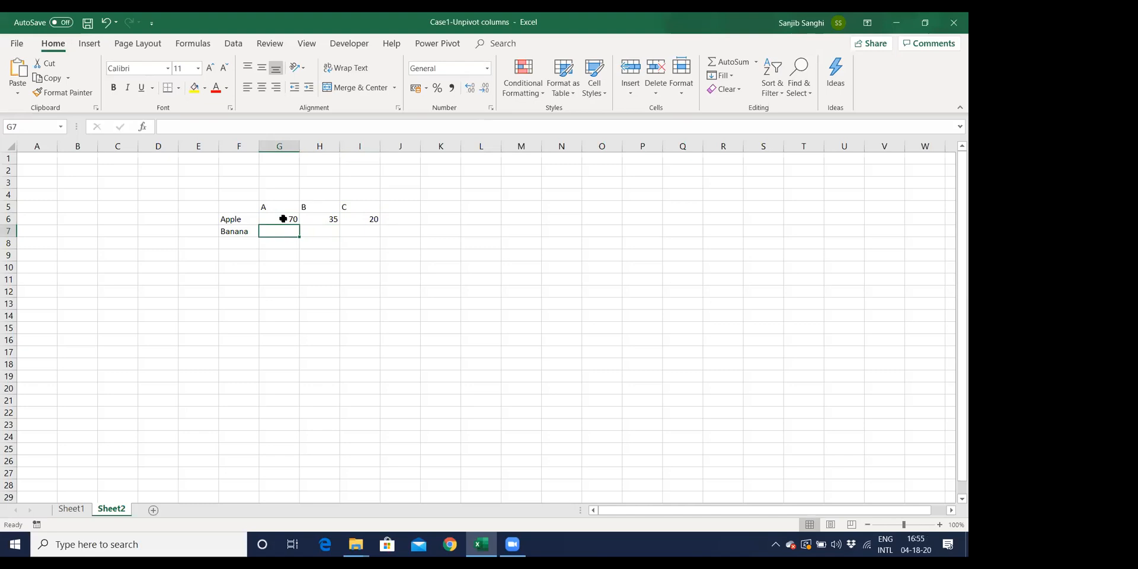
Enter the Banana values 50, 42 and 15 in G7:I7.
{"action": "type", "text": "50"}
{"action": "key", "text": "Tab"}
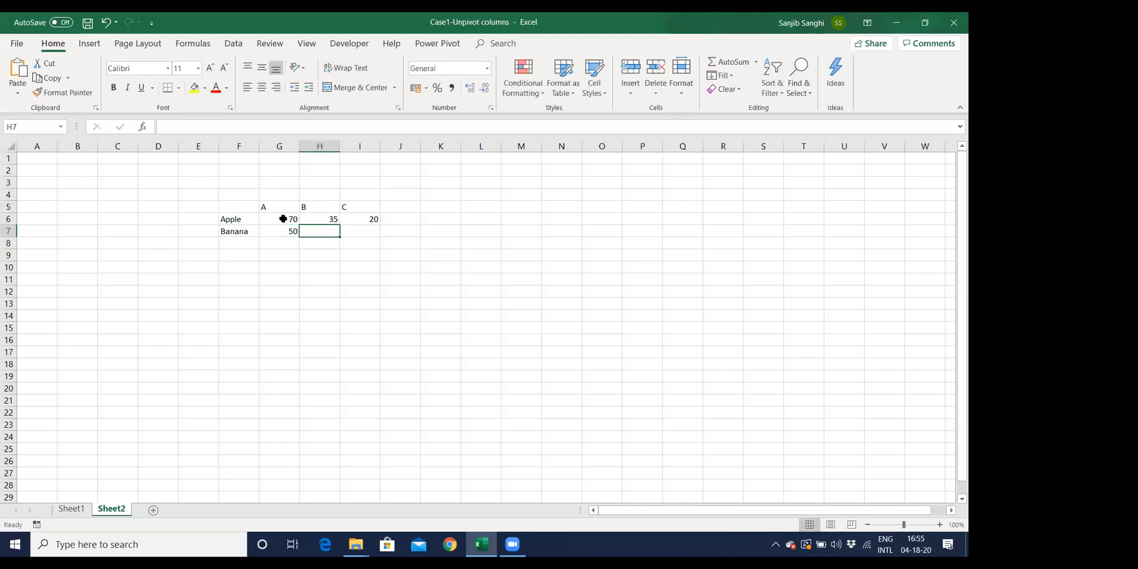
{"action": "type", "text": "42"}
{"action": "key", "text": "Tab"}
{"action": "type", "text": "1"}
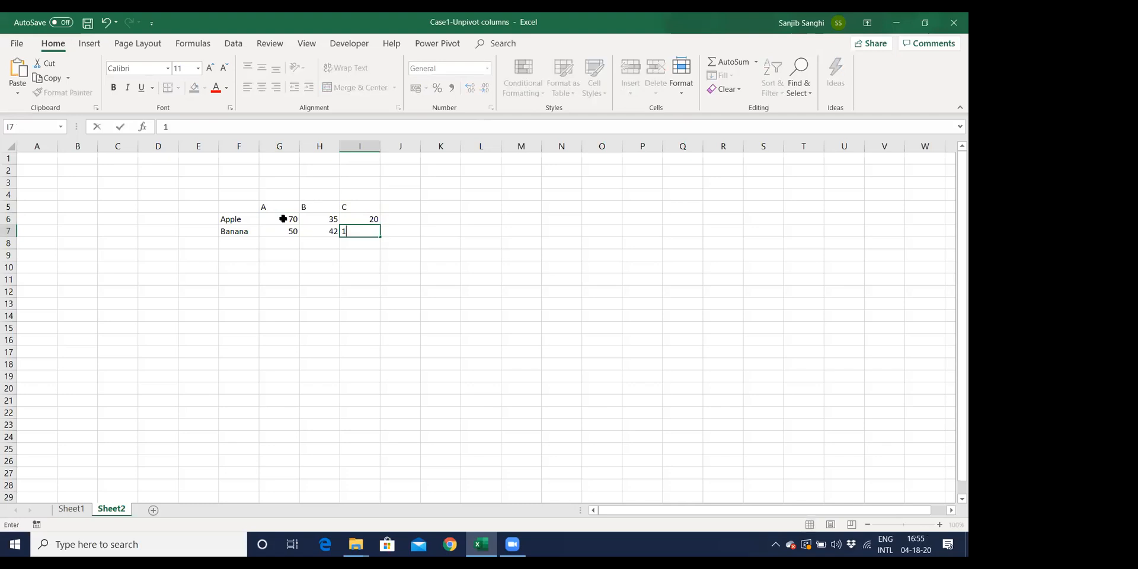
{"action": "key", "text": "Return"}
Center the contents of the small fruit table, headings and row labels included.
{"action": "left_click", "coordinate": [331, 367]}
{"action": "left_click_drag", "start_coordinate": [219, 209], "coordinate": [374, 245]}
{"action": "left_click", "coordinate": [262, 87]}
{"action": "left_click", "coordinate": [361, 350]}
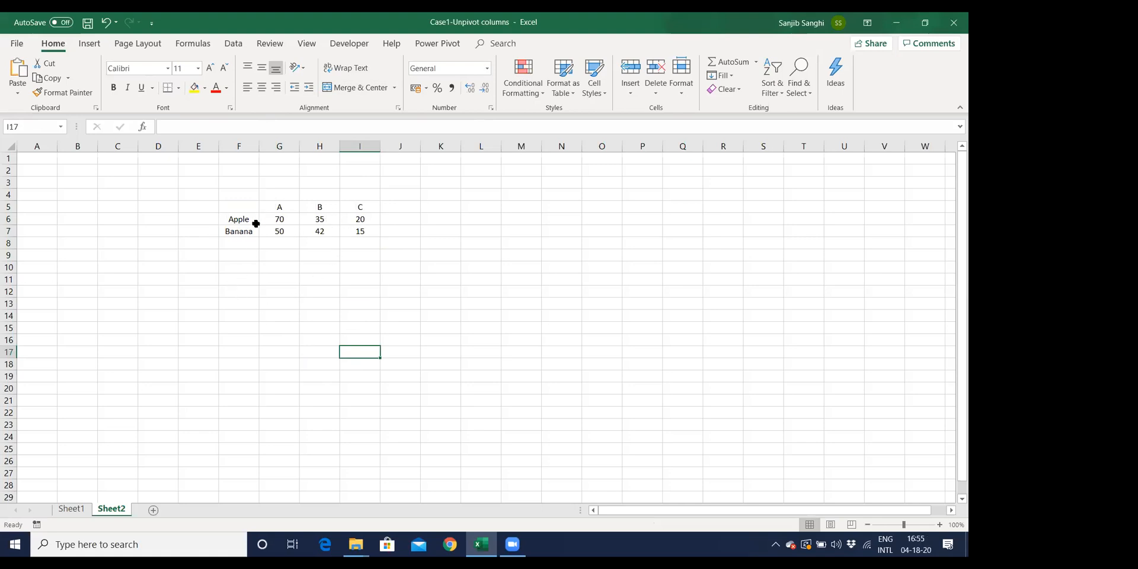
Copy the Apple and Banana row labels to F11:F12 below the table.
{"action": "left_click", "coordinate": [237, 290]}
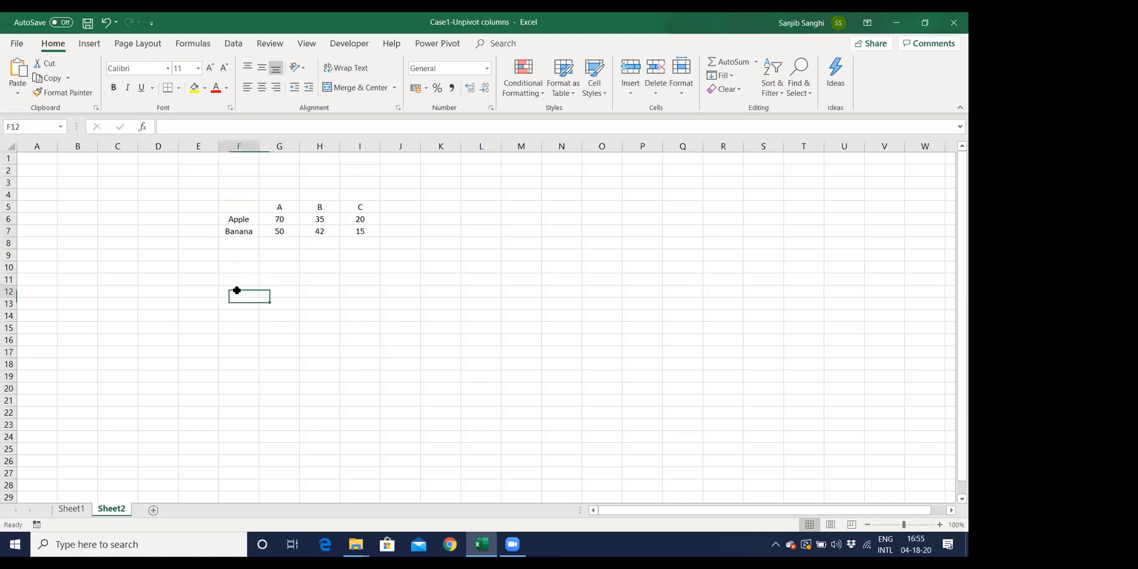
{"action": "left_click_drag", "start_coordinate": [240, 219], "coordinate": [242, 230]}
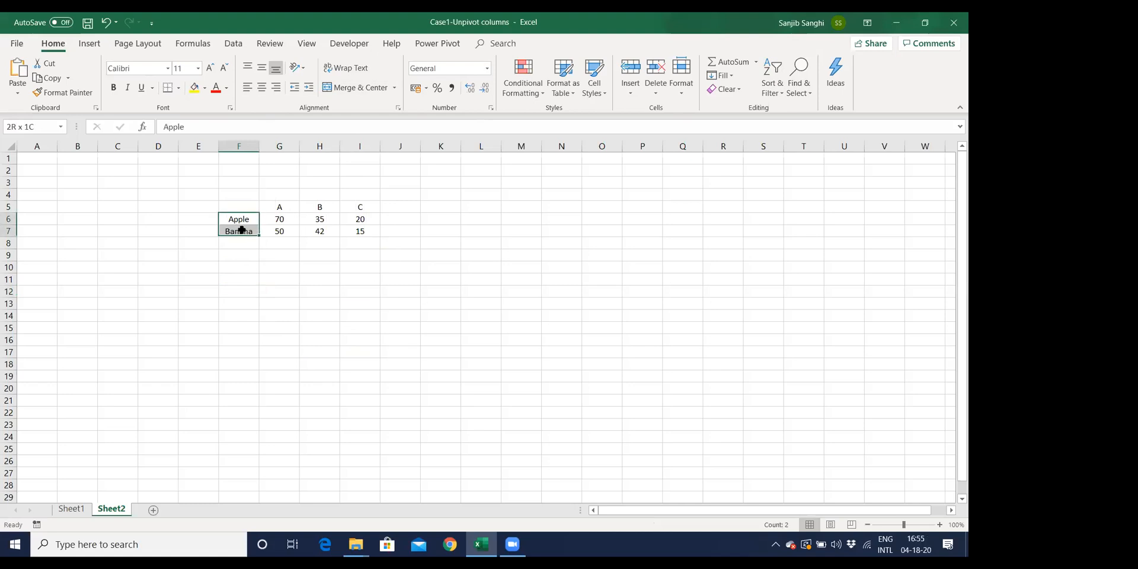
{"action": "key", "text": "ctrl+c"}
{"action": "left_click", "coordinate": [231, 281]}
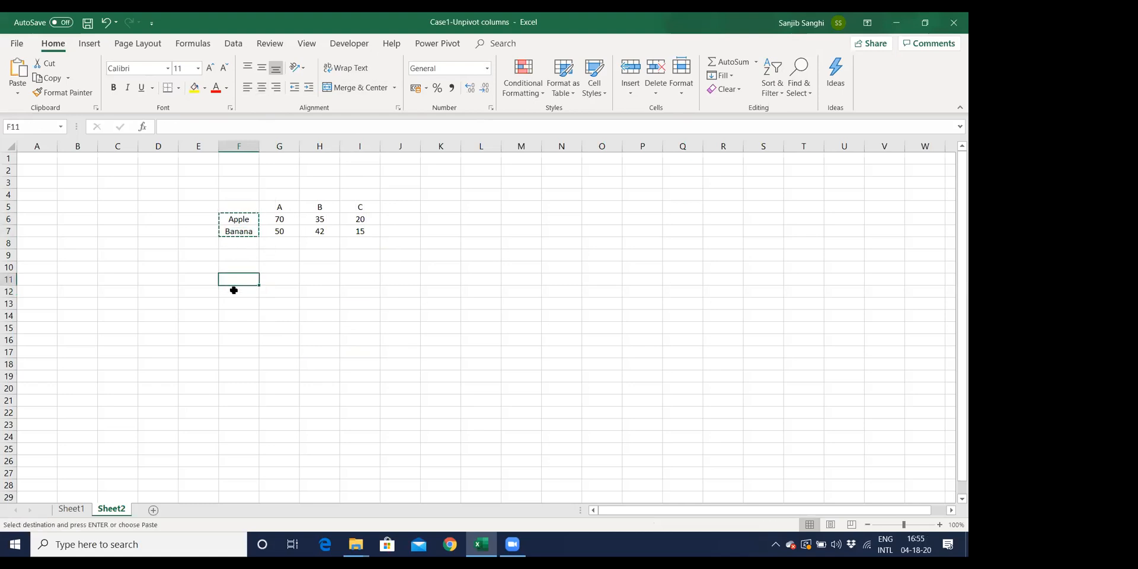
{"action": "key", "text": "ctrl+v"}
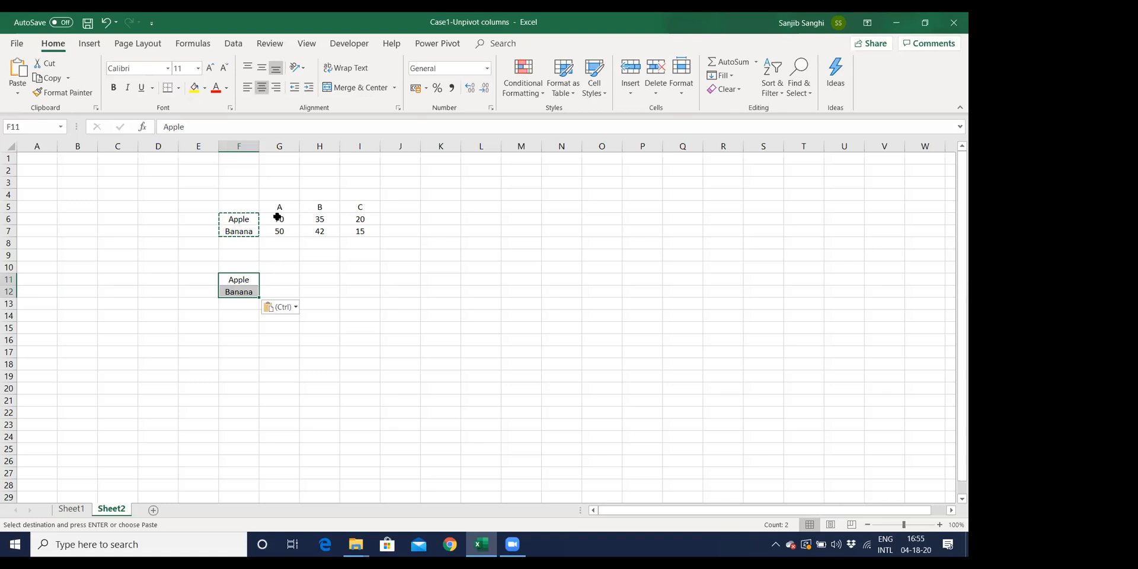
Enter A in G11 beside the copied Apple label and move the copied Banana label down to F15.
{"action": "left_click", "coordinate": [278, 284]}
{"action": "type", "text": "A"}
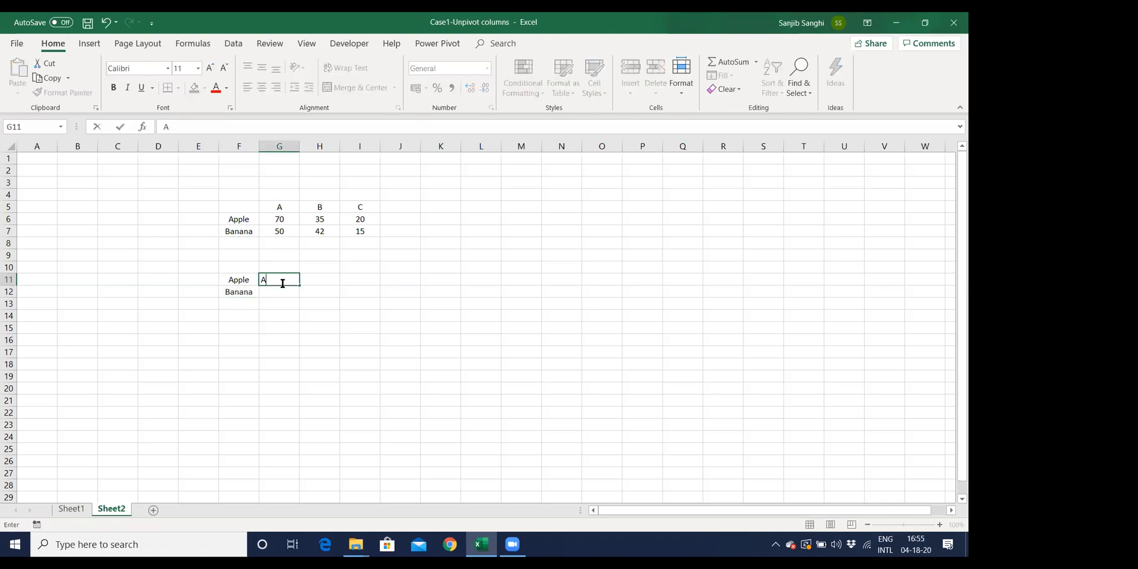
{"action": "left_click", "coordinate": [247, 295]}
{"action": "left_click_drag", "start_coordinate": [247, 295], "coordinate": [246, 332]}
Complete the Apple block with B in G12 and C in G13, following the table's column headings.
{"action": "left_click_drag", "start_coordinate": [284, 210], "coordinate": [350, 210]}
{"action": "left_click", "coordinate": [285, 293]}
{"action": "type", "text": "B"}
{"action": "key", "text": "Return"}
{"action": "type", "text": "C"}
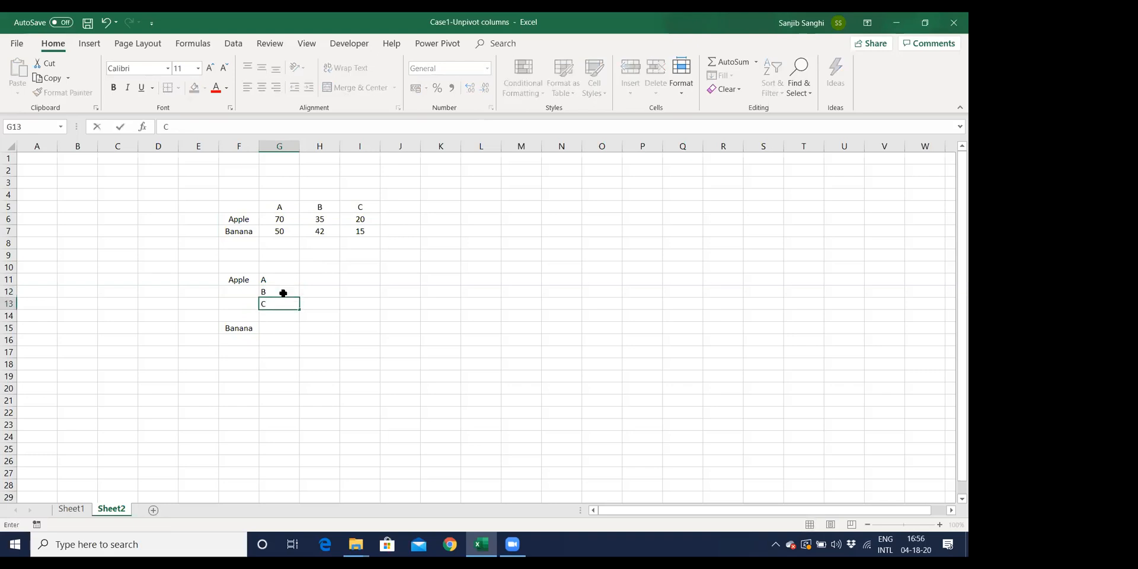
{"action": "key", "text": "Return"}
Enter A, B and C in G15:G17 beside the Banana label.
{"action": "key", "text": "Return"}
{"action": "type", "text": "A"}
{"action": "key", "text": "Return"}
{"action": "type", "text": "B"}
{"action": "key", "text": "Return"}
{"action": "type", "text": "C"}
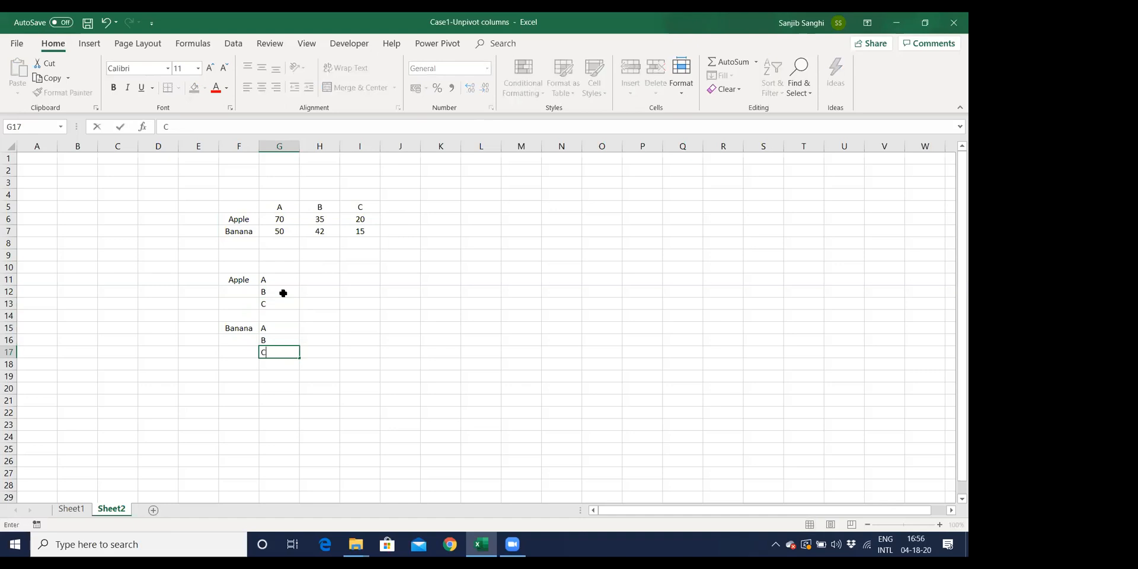
Fill the Apple and Banana labels down beside each of their letters and delete the empty row 14.
{"action": "left_click_drag", "start_coordinate": [237, 279], "coordinate": [244, 347]}
{"action": "key", "text": "ctrl+d"}
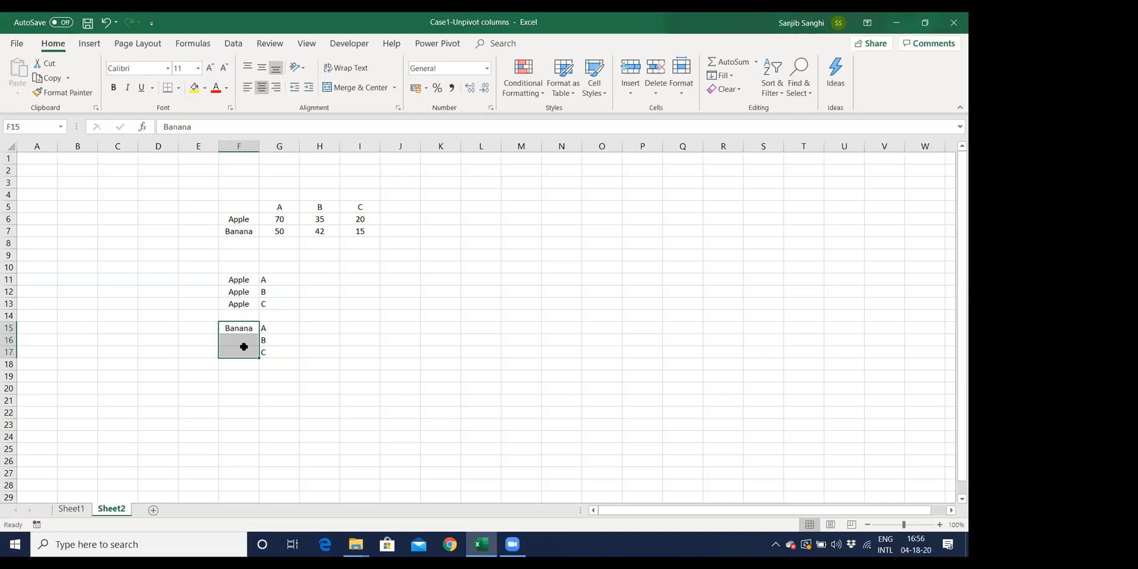
{"action": "key", "text": "ctrl+d"}
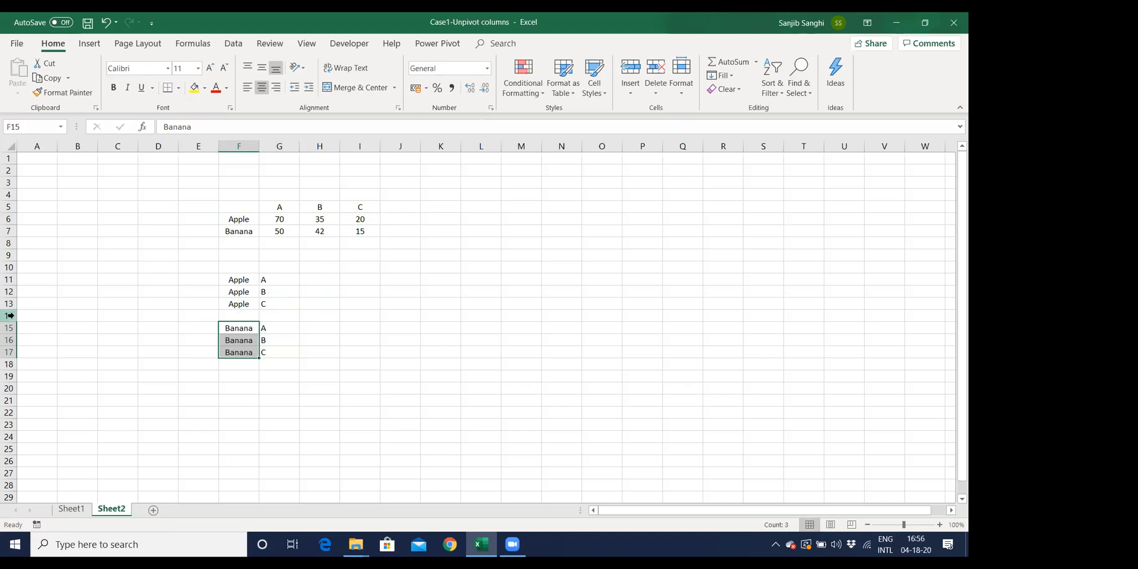
{"action": "right_click", "coordinate": [11, 315]}
{"action": "left_click", "coordinate": [44, 419]}
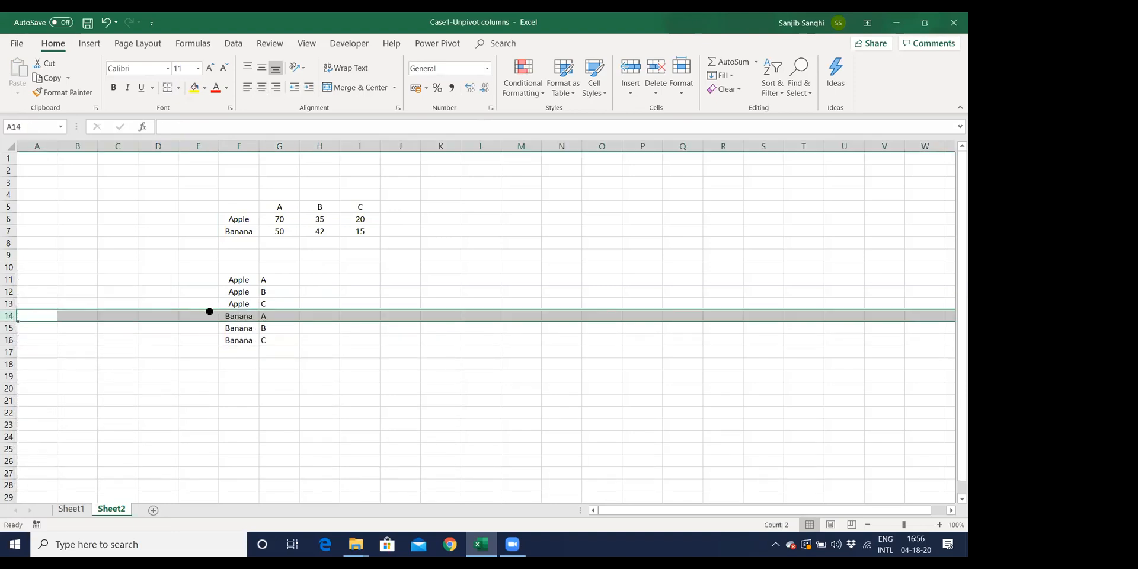
Copy the Apple values in G6:I6 and paste them transposed into H11:H13.
{"action": "left_click_drag", "start_coordinate": [274, 220], "coordinate": [346, 221]}
{"action": "key", "text": "ctrl+c"}
{"action": "right_click", "coordinate": [315, 281]}
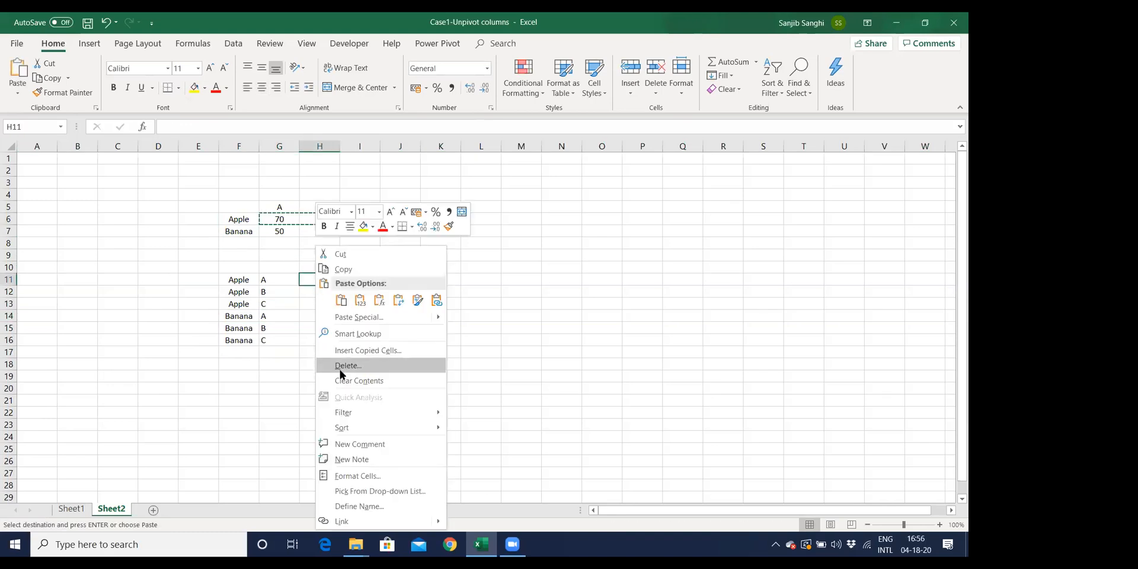
{"action": "left_click", "coordinate": [346, 318]}
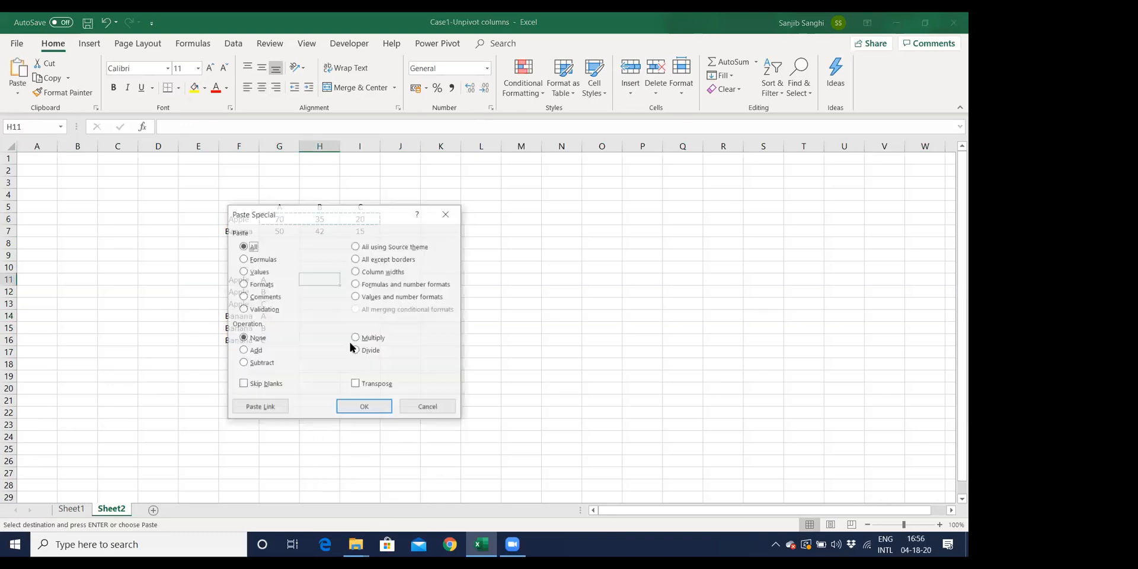
{"action": "left_click", "coordinate": [356, 385]}
{"action": "left_click", "coordinate": [363, 407]}
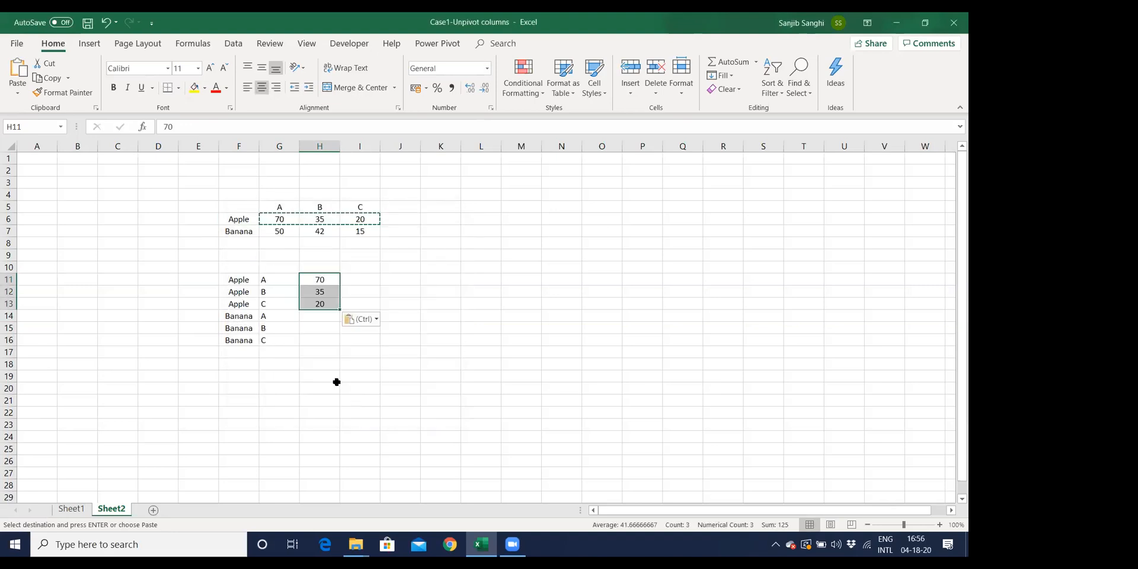
Copy the Banana values in G7:I7 and paste them transposed into H14:H16.
{"action": "left_click_drag", "start_coordinate": [291, 231], "coordinate": [361, 236]}
{"action": "key", "text": "ctrl+c"}
{"action": "left_click", "coordinate": [315, 316]}
{"action": "key", "text": "ctrl+v"}
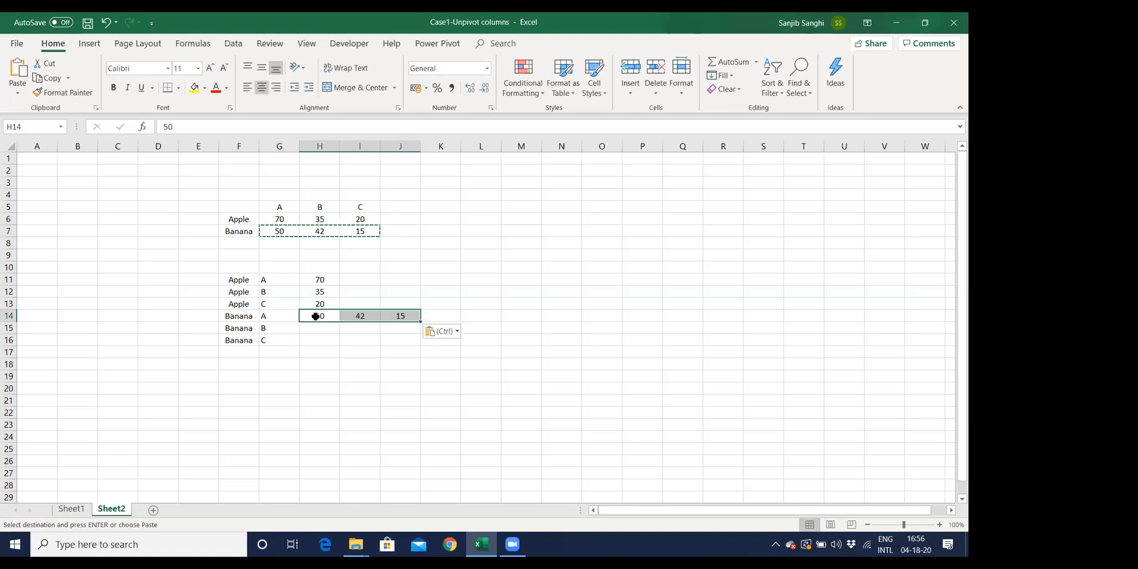
{"action": "key", "text": "ctrl+z"}
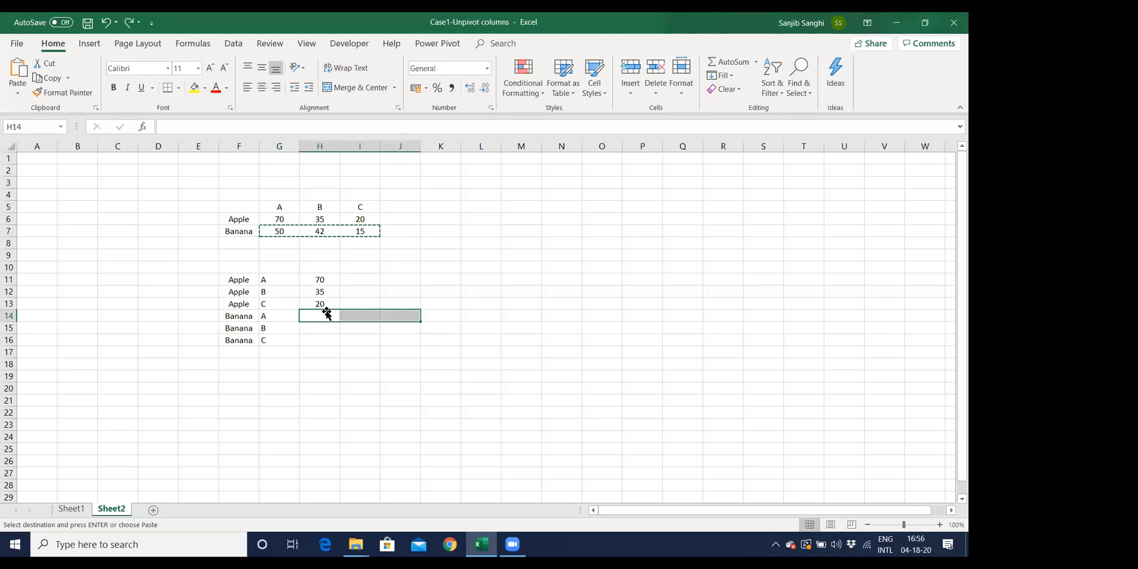
{"action": "left_click", "coordinate": [321, 314]}
{"action": "right_click", "coordinate": [322, 315]}
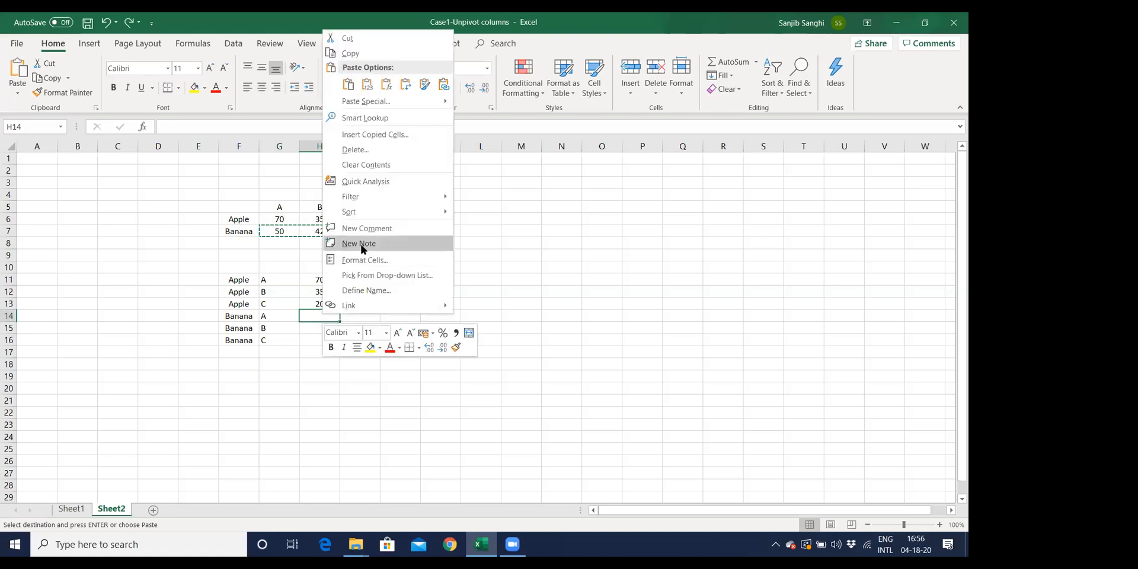
{"action": "left_click", "coordinate": [366, 100]}
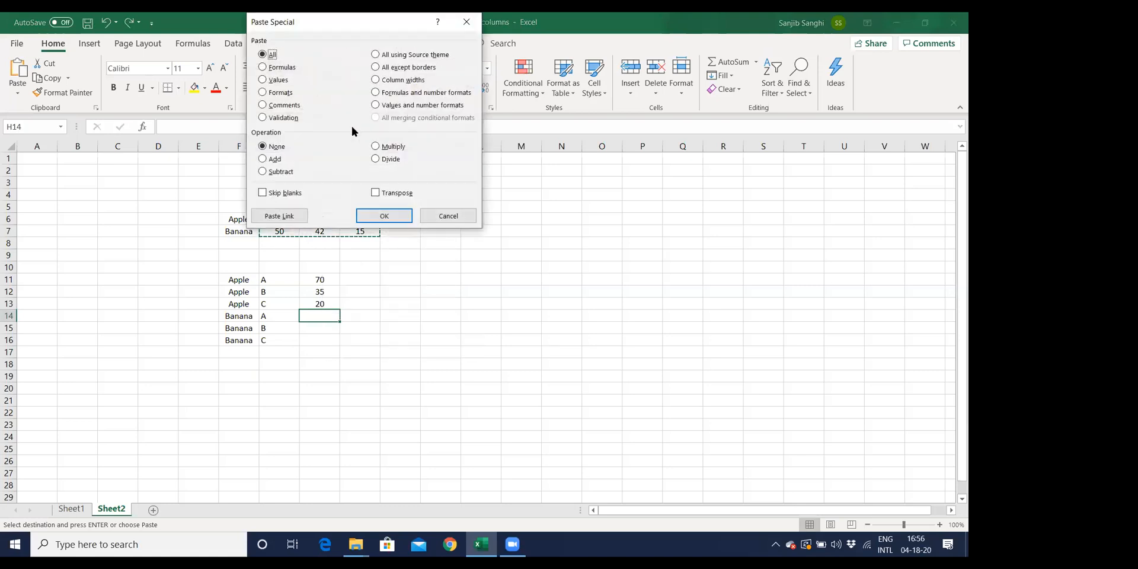
{"action": "left_click", "coordinate": [380, 193]}
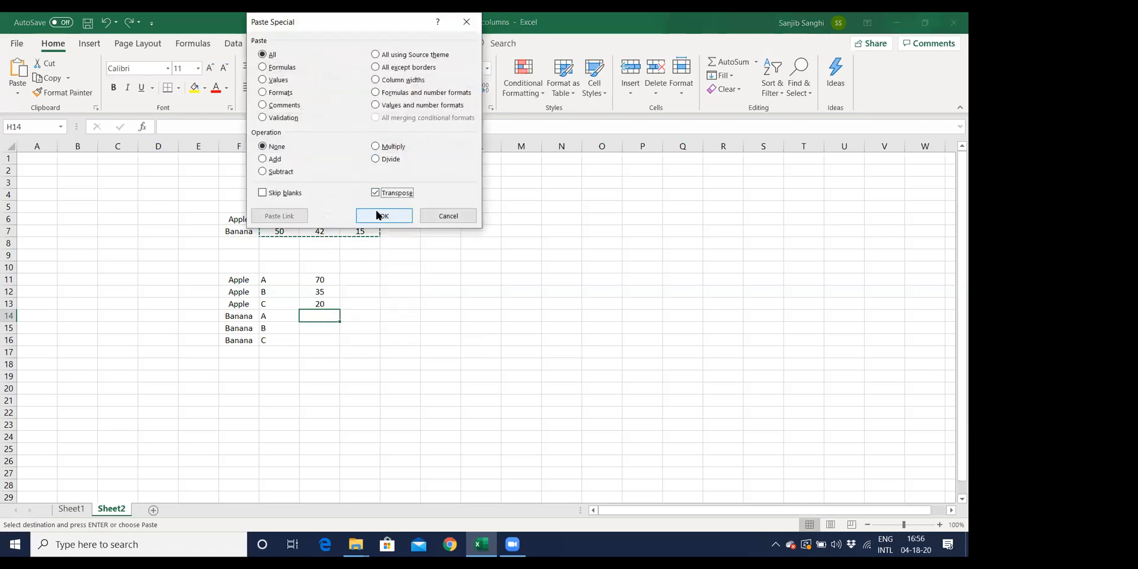
{"action": "key", "text": "Return"}
Center the letters in G11:G16 and highlight the unpivoted list on Sheet2.
{"action": "left_click_drag", "start_coordinate": [262, 280], "coordinate": [280, 340]}
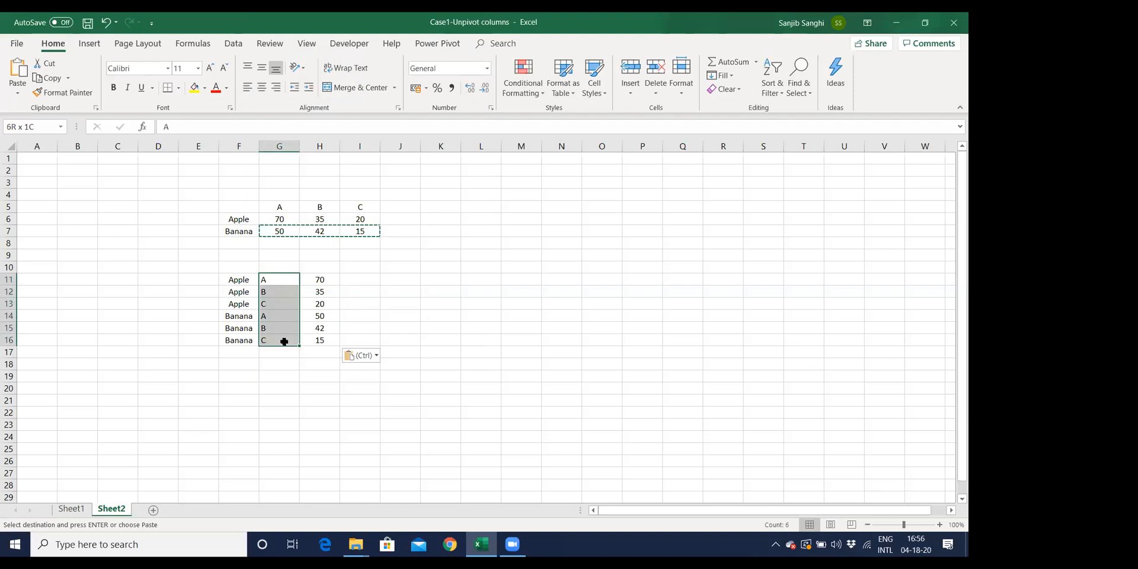
{"action": "left_click_drag", "start_coordinate": [209, 277], "coordinate": [335, 342]}
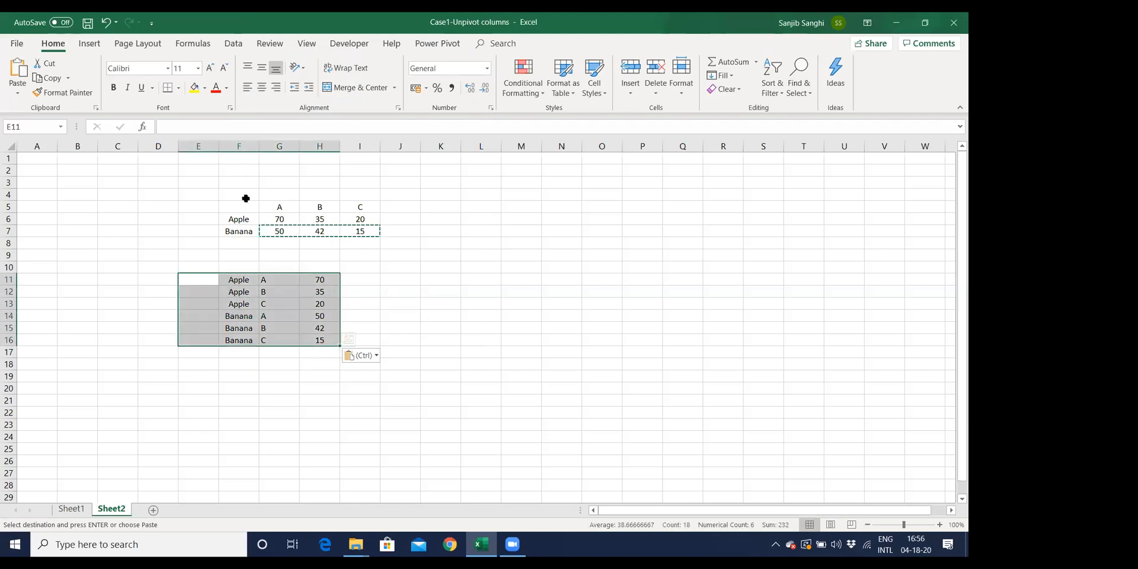
{"action": "left_click", "coordinate": [427, 279]}
{"action": "key", "text": "Escape"}
{"action": "left_click_drag", "start_coordinate": [205, 270], "coordinate": [375, 341]}
{"action": "left_click_drag", "start_coordinate": [273, 280], "coordinate": [280, 339]}
{"action": "left_click", "coordinate": [262, 87]}
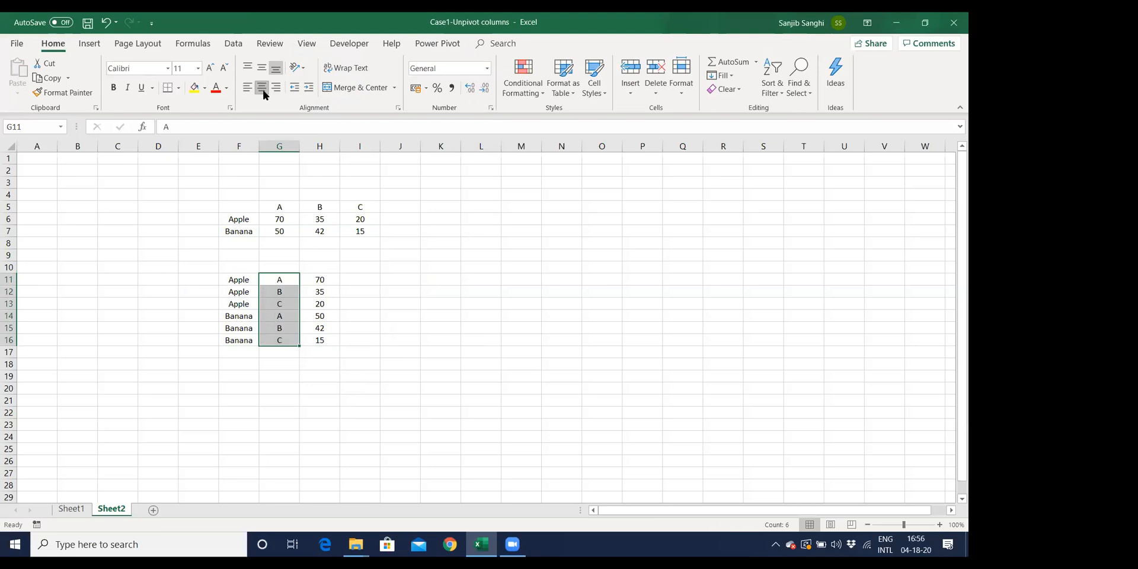
{"action": "left_click_drag", "start_coordinate": [217, 277], "coordinate": [381, 362]}
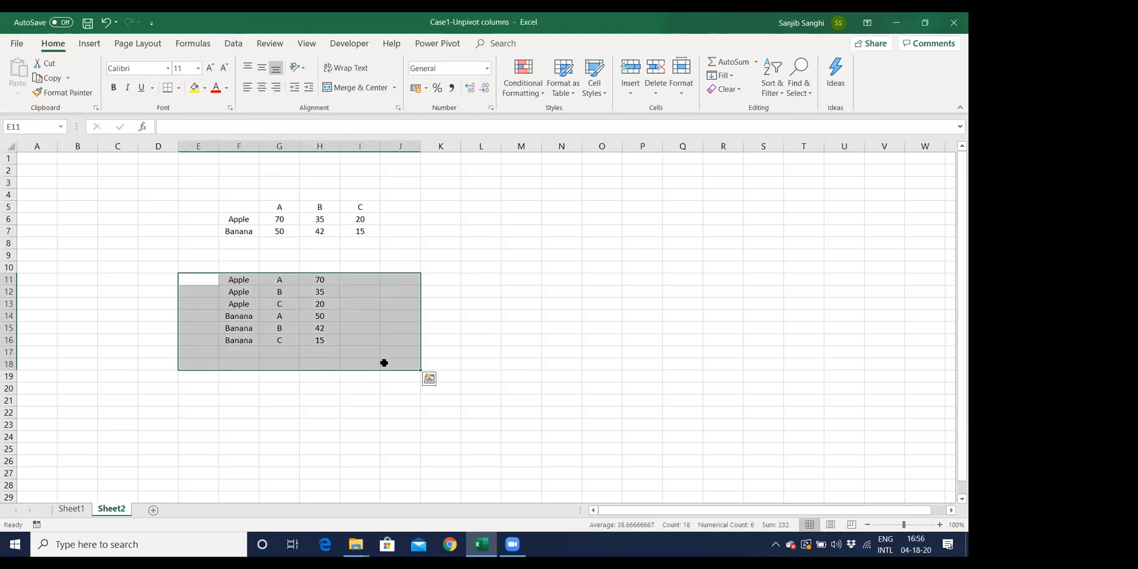
Return to Sheet1 and examine the columns headed 1, 2, 3, 5 and 9 that need unpivoting.
{"action": "left_click", "coordinate": [71, 509]}
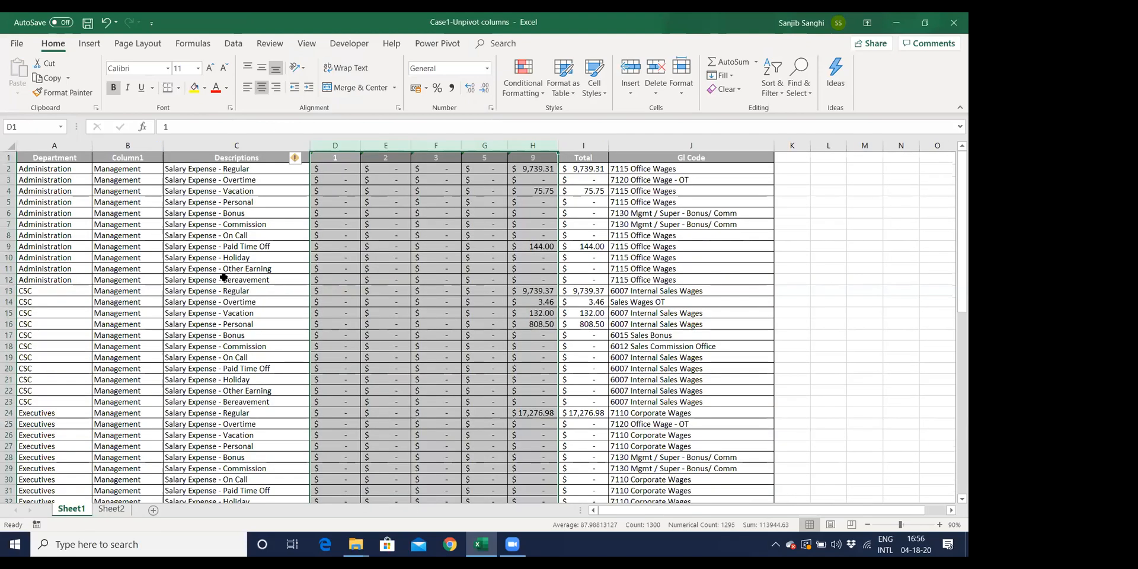
{"action": "left_click_drag", "start_coordinate": [335, 147], "coordinate": [526, 147]}
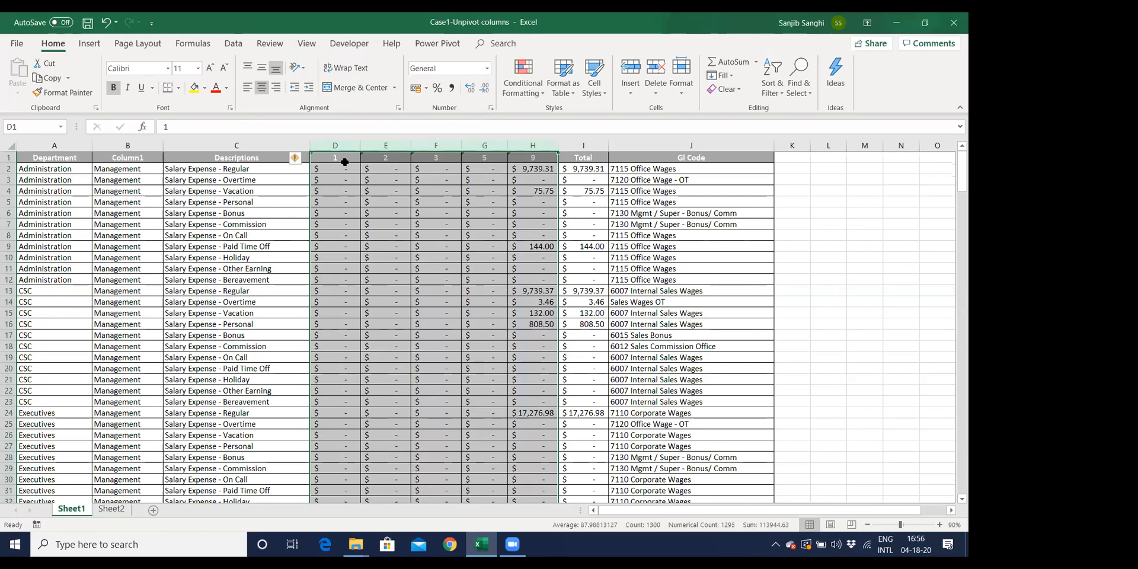
{"action": "left_click", "coordinate": [372, 159]}
{"action": "left_click", "coordinate": [433, 159]}
{"action": "left_click", "coordinate": [486, 159]}
{"action": "left_click", "coordinate": [529, 157]}
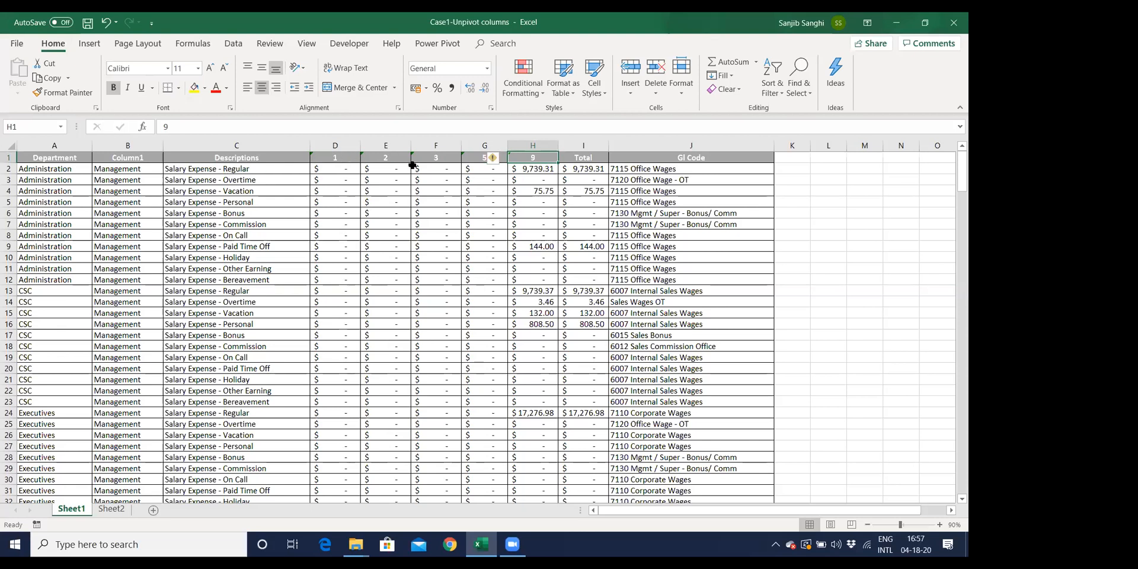
{"action": "left_click", "coordinate": [420, 282]}
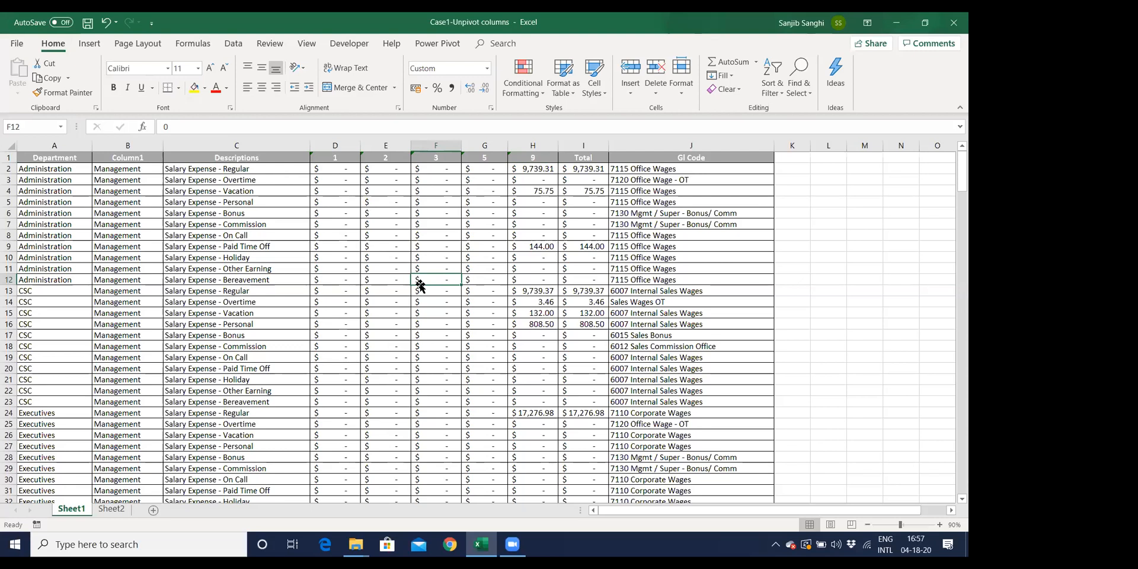
{"action": "left_click", "coordinate": [275, 334]}
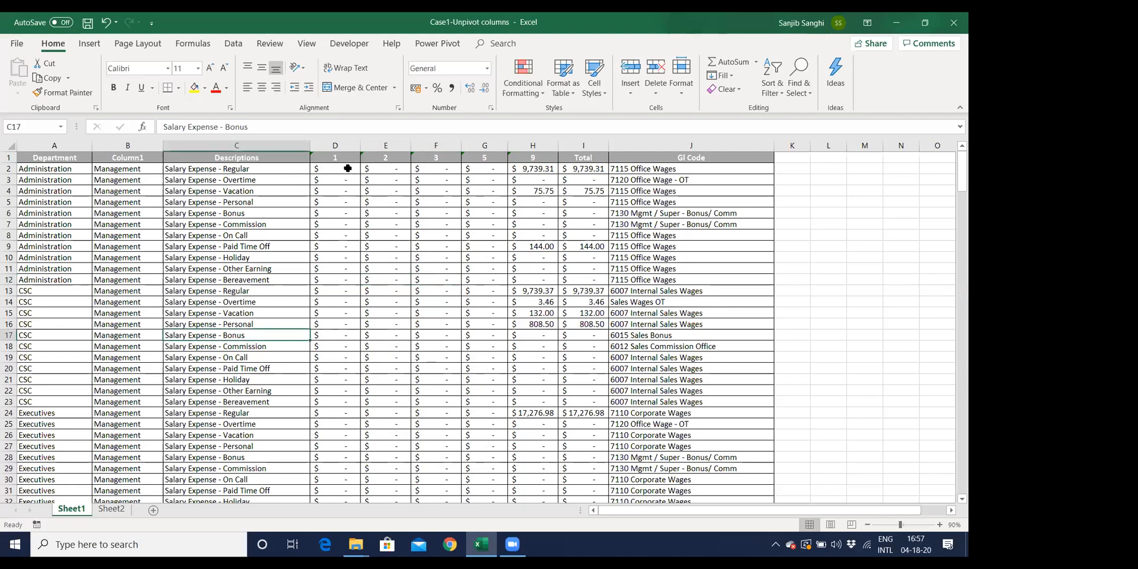
Load the salary expense range A1:J260 from Sheet1 into the Power Query Editor as a table with headers.
{"action": "left_click", "coordinate": [299, 324]}
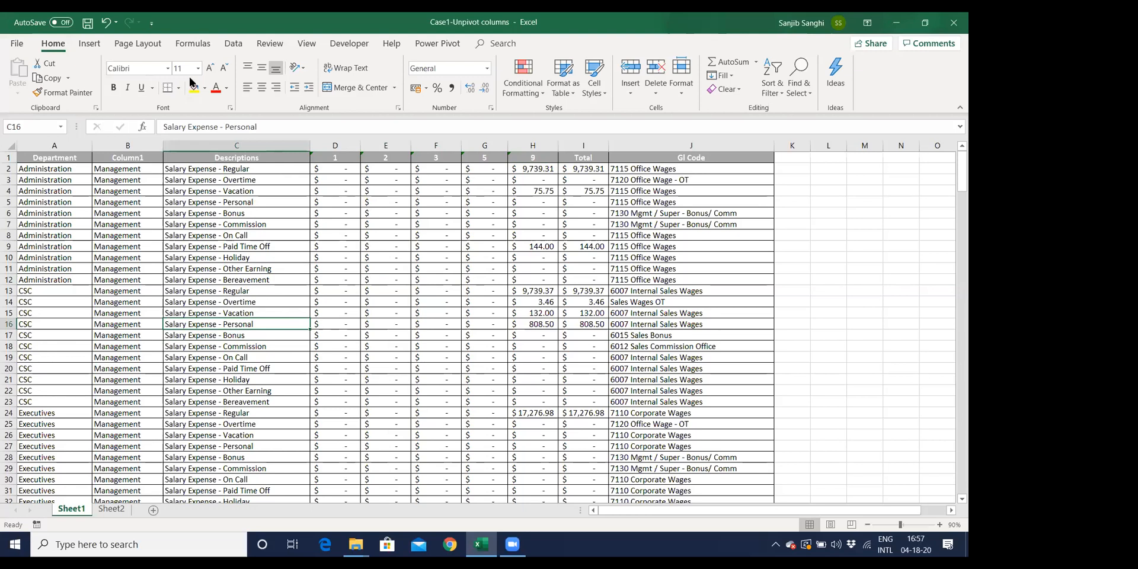
{"action": "left_click", "coordinate": [234, 44]}
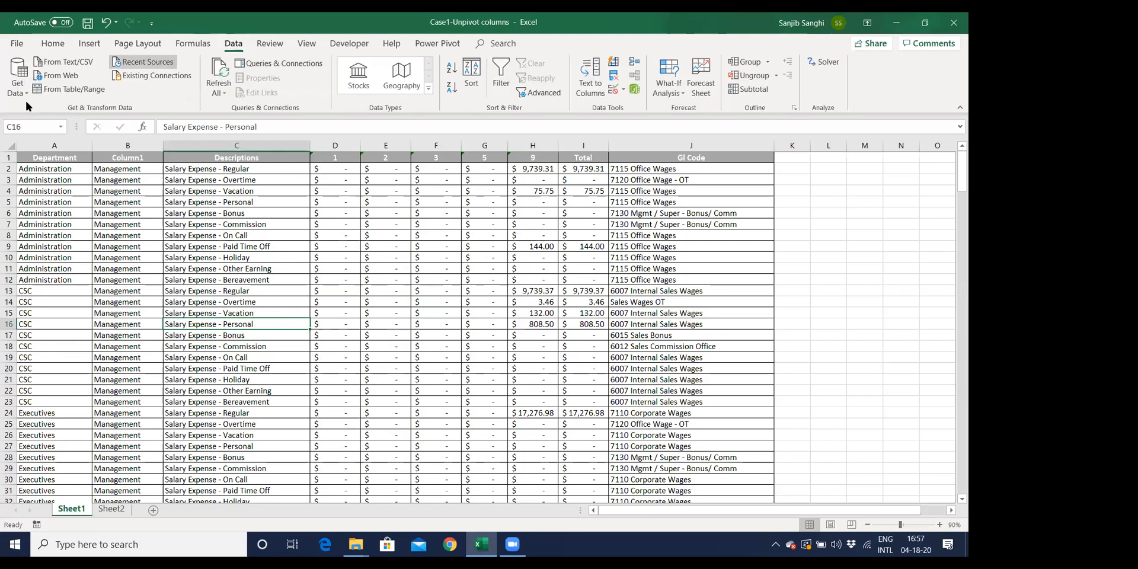
{"action": "left_click", "coordinate": [65, 91]}
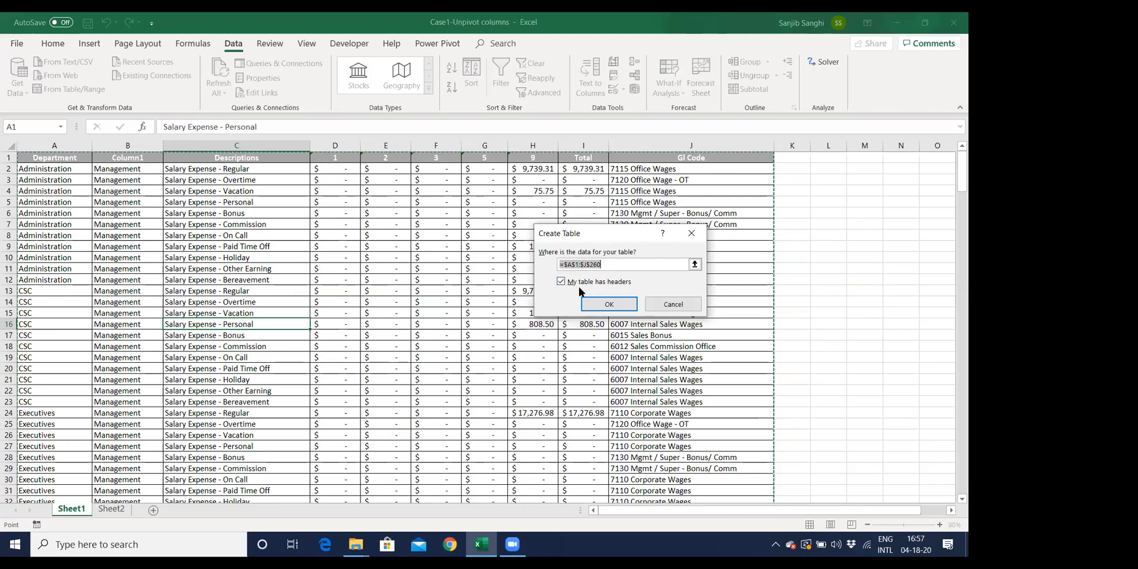
{"action": "left_click", "coordinate": [603, 303]}
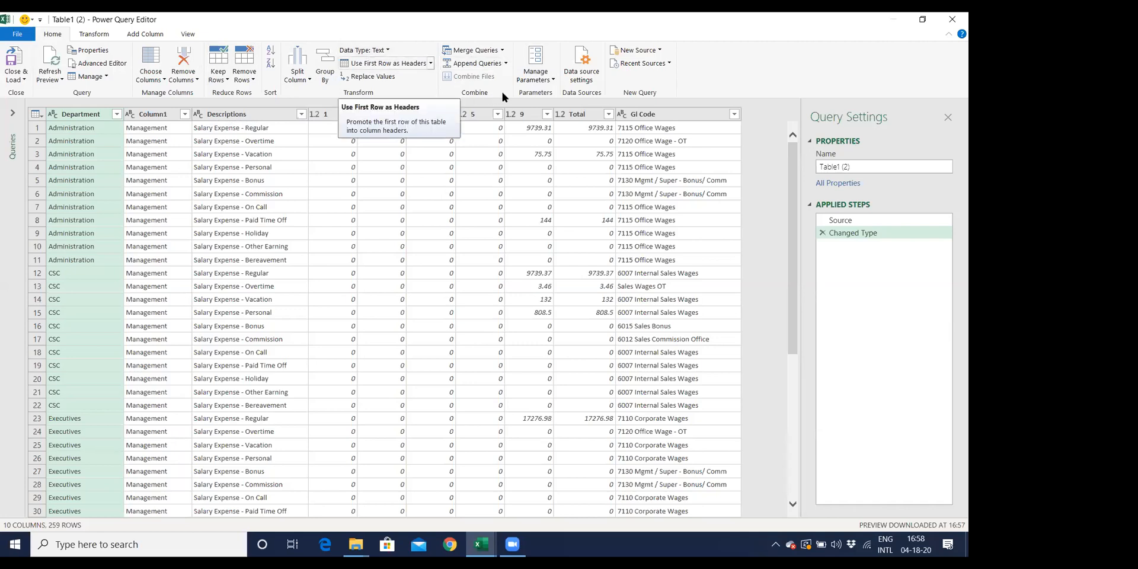
Unpivot the columns headed 1, 2, 3, 5 and 9 and look through the resulting rows.
{"action": "left_click", "coordinate": [93, 35]}
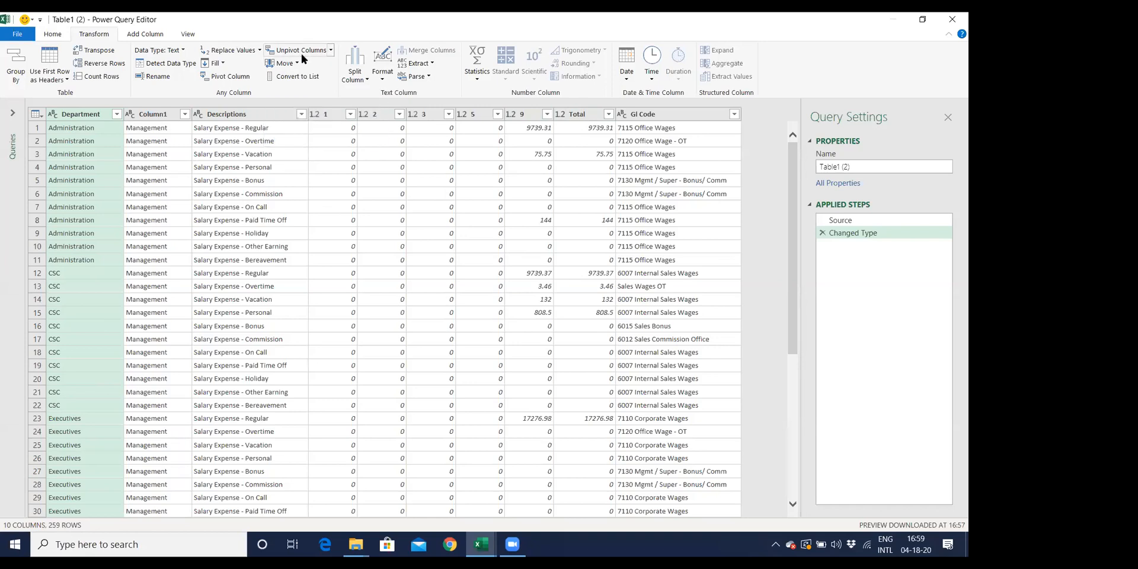
{"action": "left_click", "coordinate": [334, 114]}
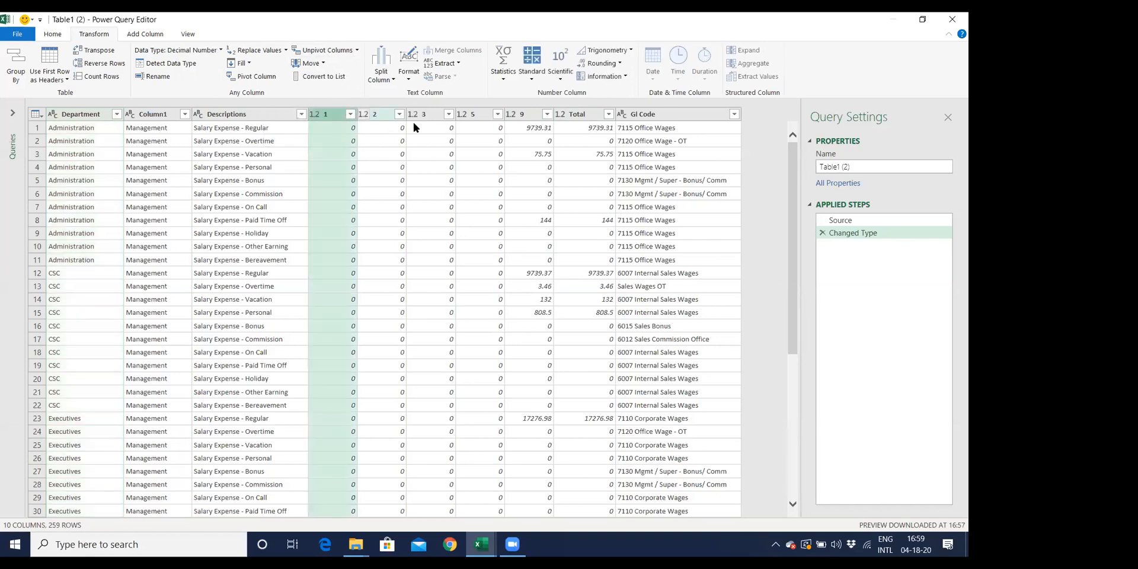
{"action": "left_click", "coordinate": [521, 114], "text": "shift"}
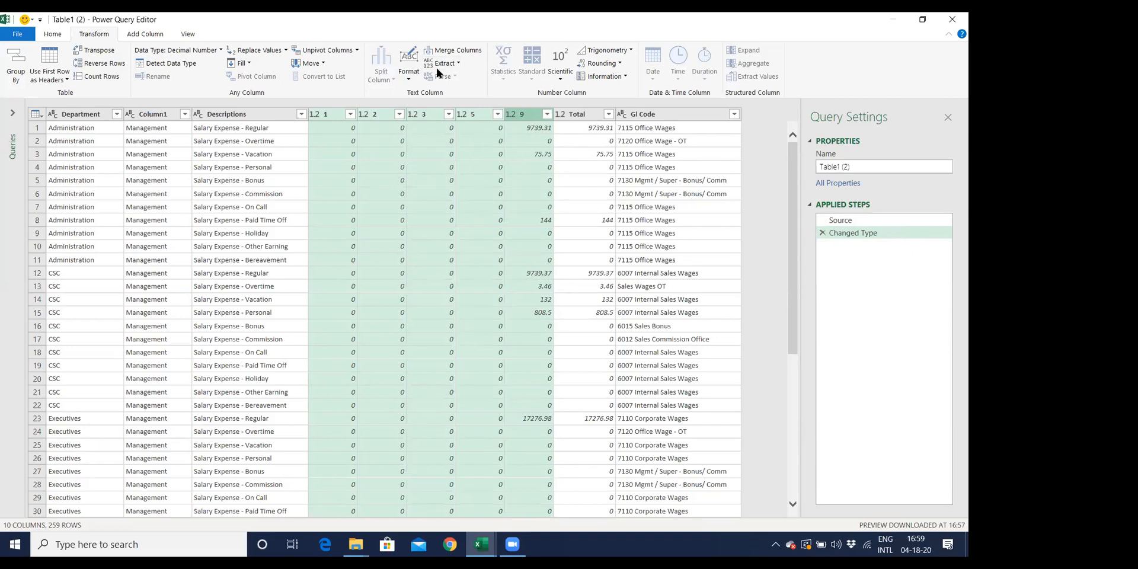
{"action": "left_click", "coordinate": [337, 53]}
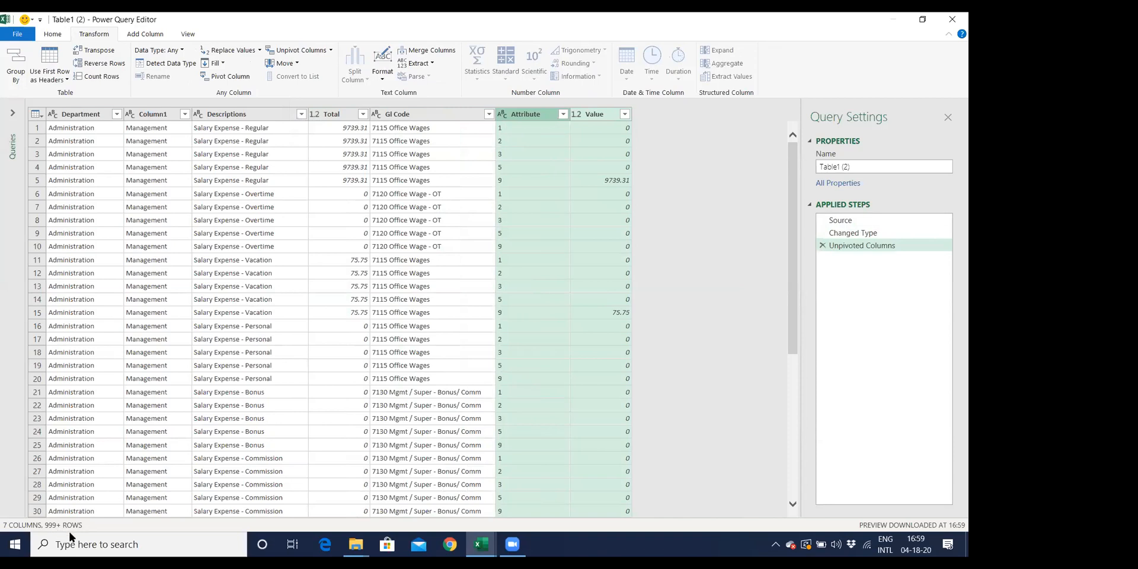
{"action": "scroll", "coordinate": [383, 211], "scroll_direction": "down", "scroll_amount": 7}
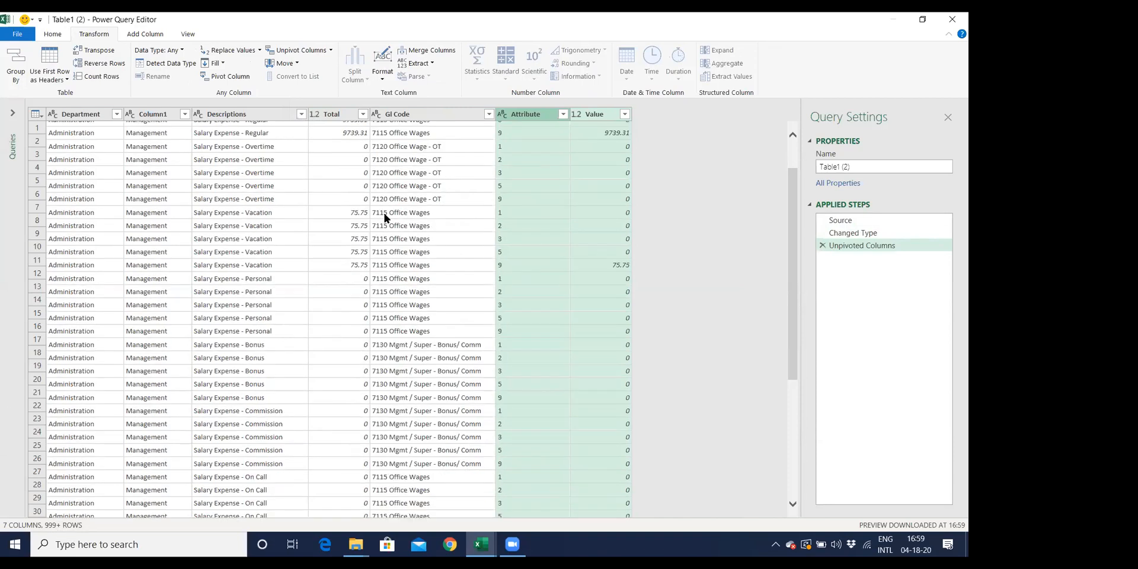
{"action": "scroll", "coordinate": [384, 218], "scroll_direction": "up", "scroll_amount": 7}
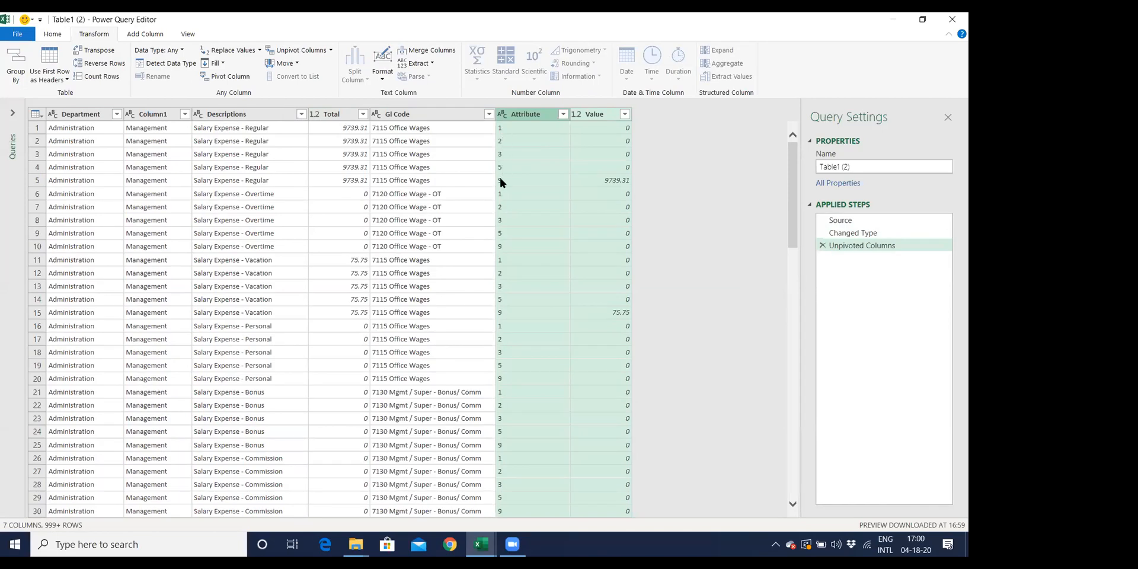
Rename the Attribute column as Location.
{"action": "left_click", "coordinate": [525, 114]}
{"action": "double_click", "coordinate": [525, 113]}
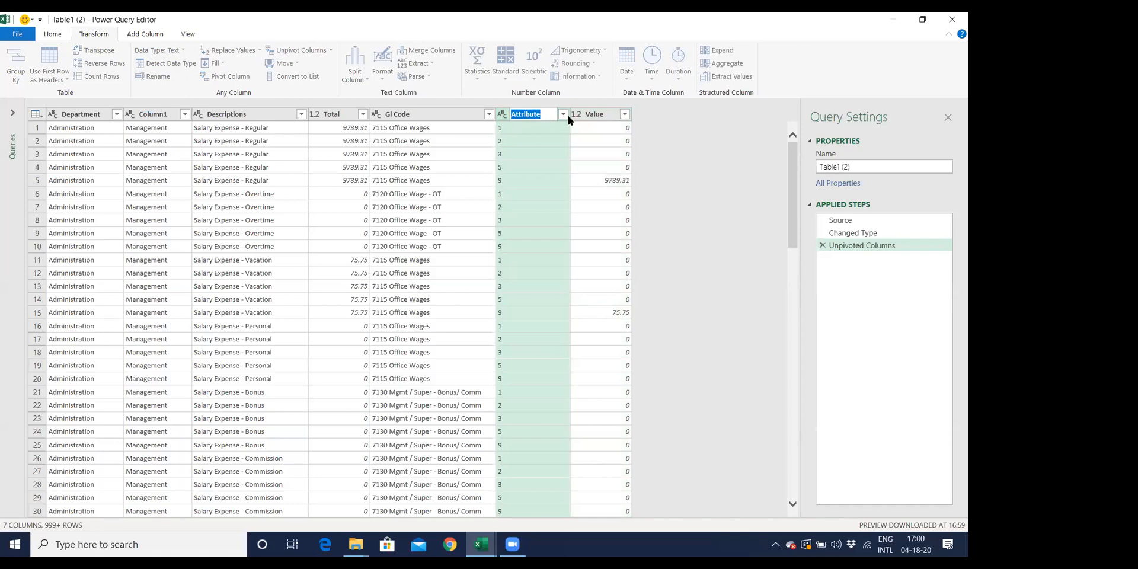
{"action": "type", "text": "LOcation"}
{"action": "key", "text": "Return"}
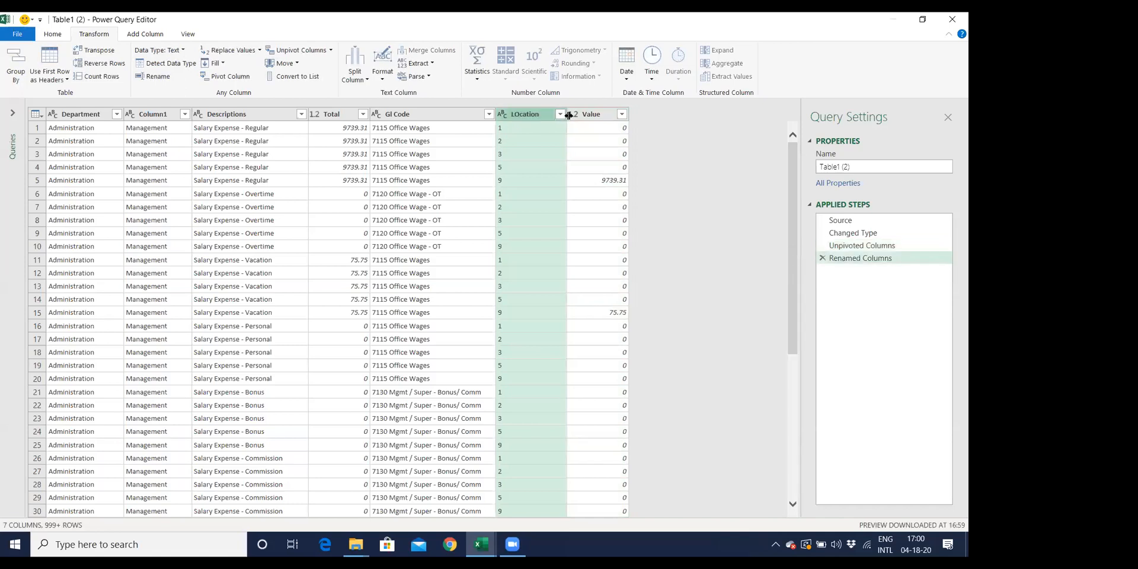
{"action": "double_click", "coordinate": [537, 113]}
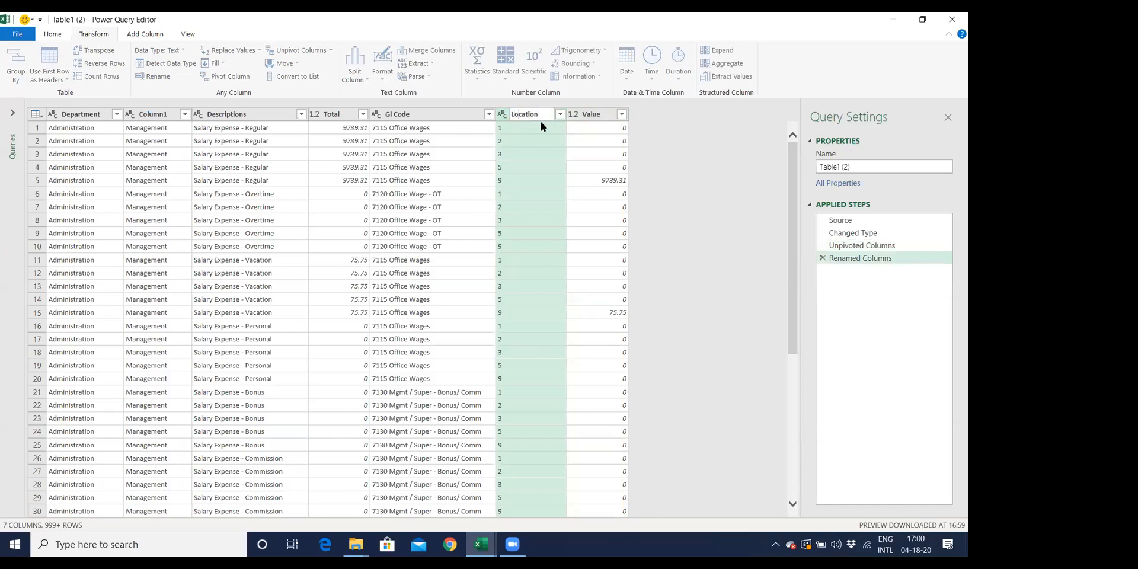
{"action": "key", "text": "Return"}
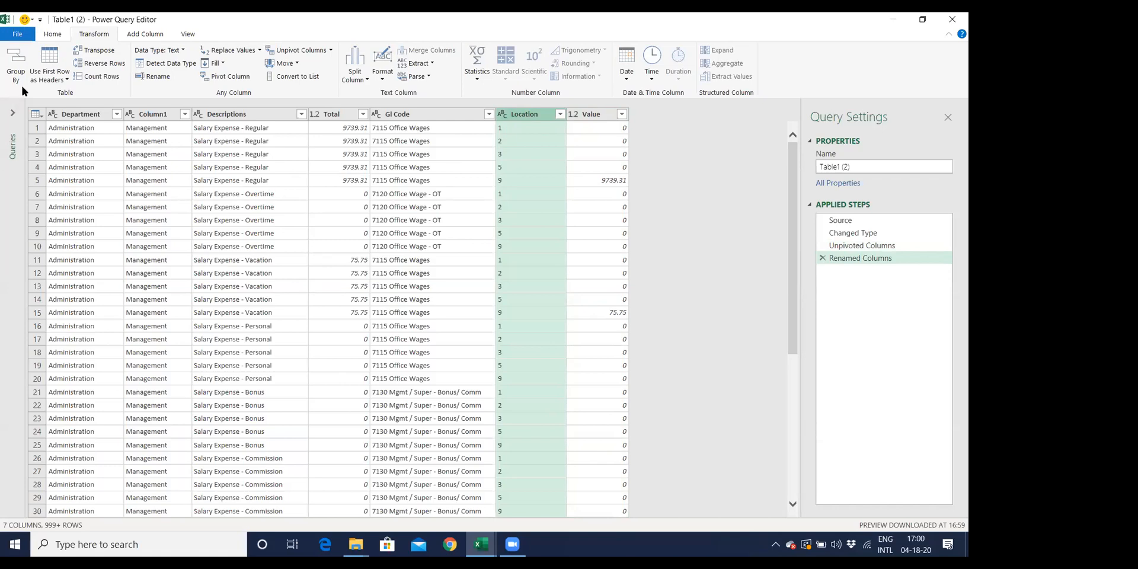
Close the query and load its result as a table on a new worksheet.
{"action": "left_click", "coordinate": [51, 36]}
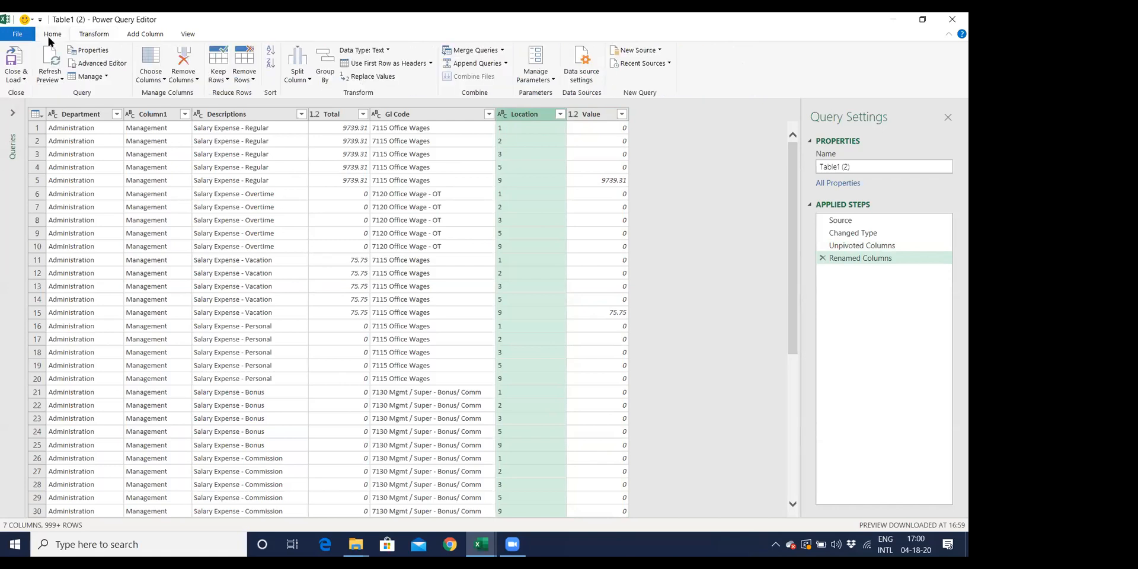
{"action": "left_click", "coordinate": [15, 76]}
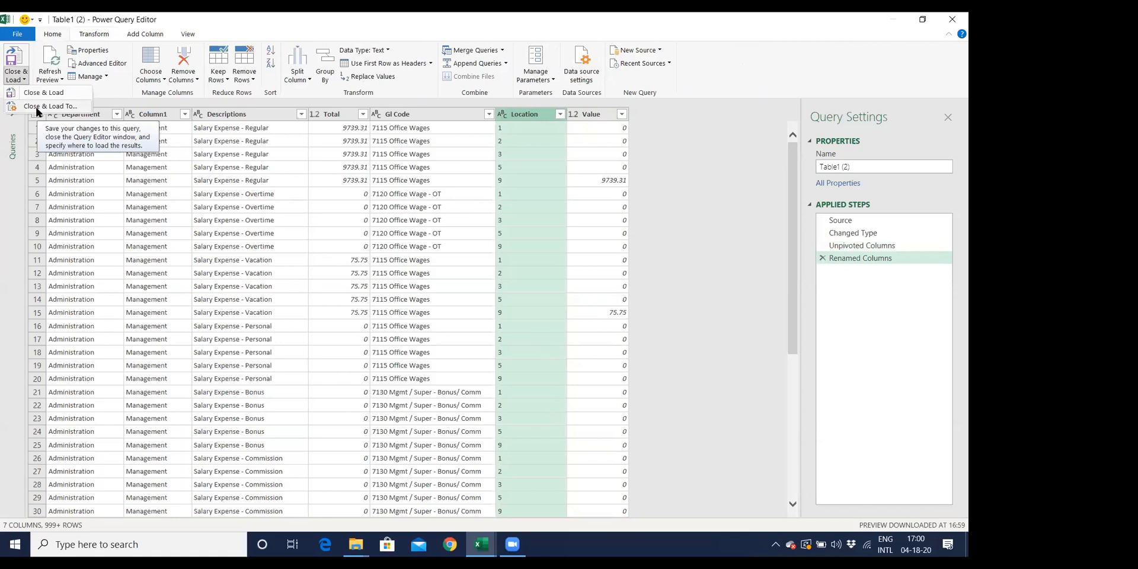
{"action": "left_click", "coordinate": [37, 107]}
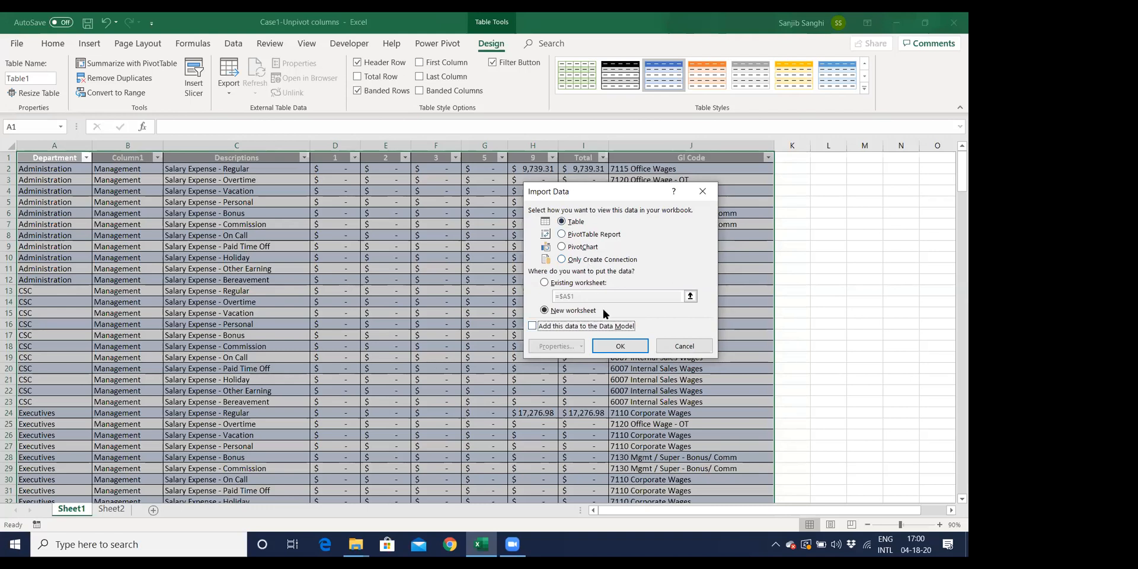
{"action": "left_click", "coordinate": [622, 349]}
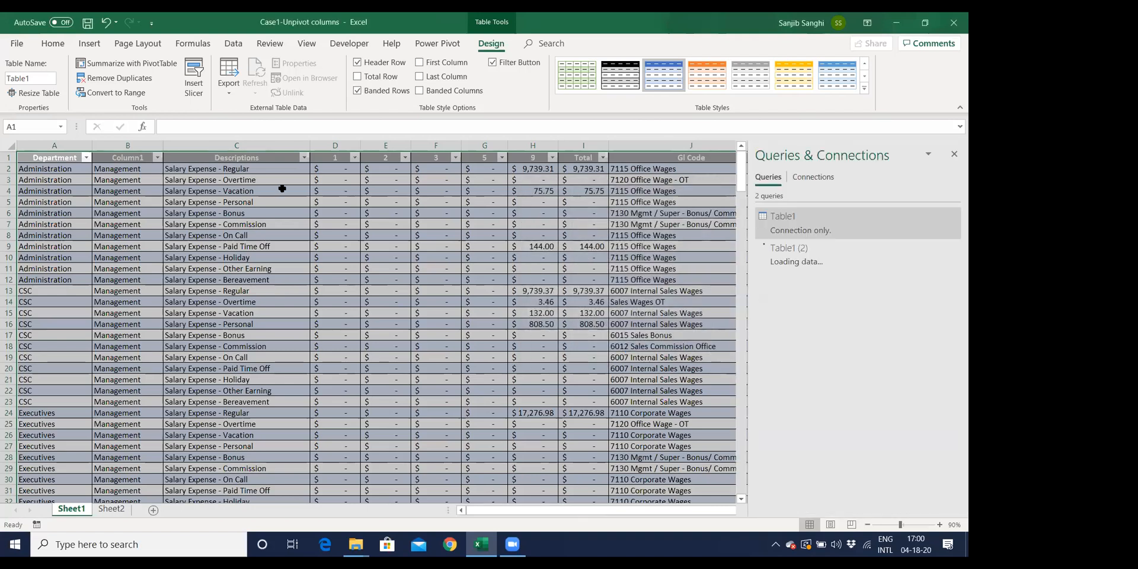
Compare the unpivoted table on Sheet3 with the source table on Sheet1, checking the rows down to the table's end.
{"action": "scroll", "coordinate": [279, 269], "scroll_direction": "down", "scroll_amount": 4}
{"action": "scroll", "coordinate": [279, 268], "scroll_direction": "down", "scroll_amount": 13}
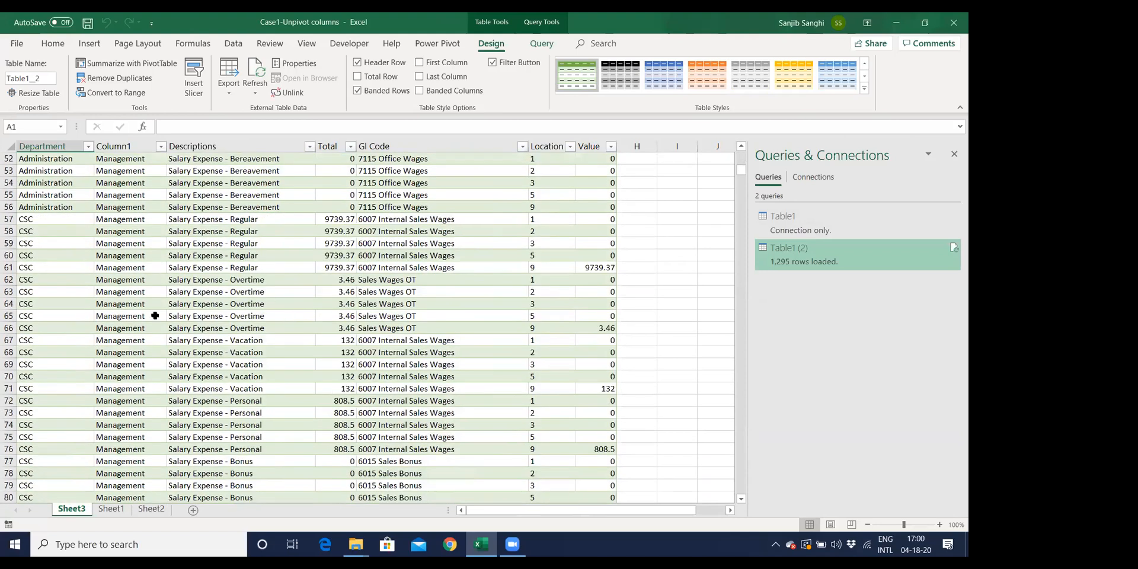
{"action": "left_click", "coordinate": [111, 509]}
{"action": "scroll", "coordinate": [193, 417], "scroll_direction": "down", "scroll_amount": 12}
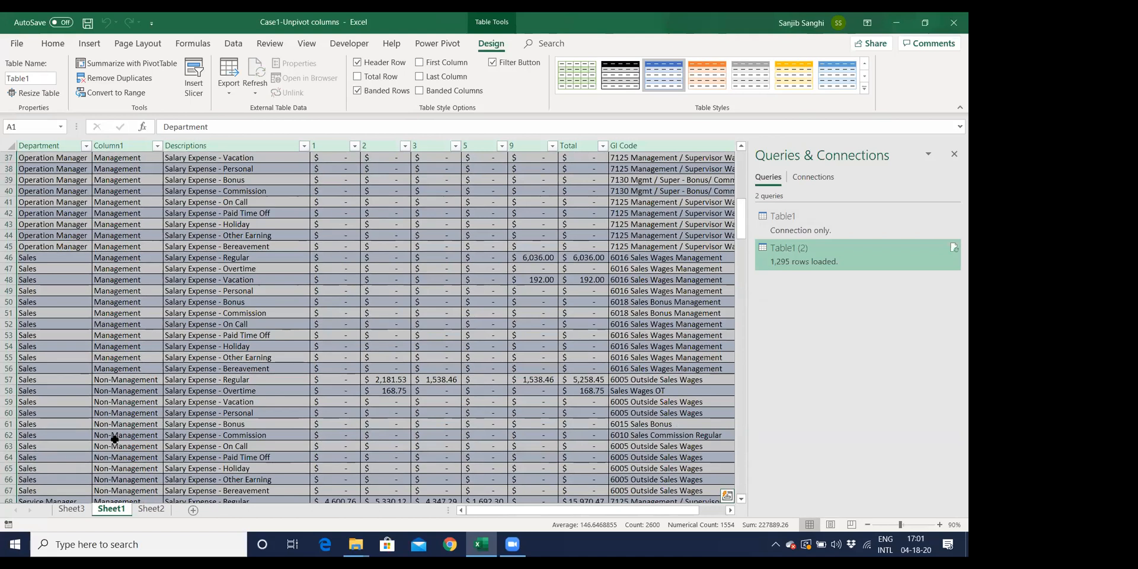
{"action": "left_click", "coordinate": [76, 509]}
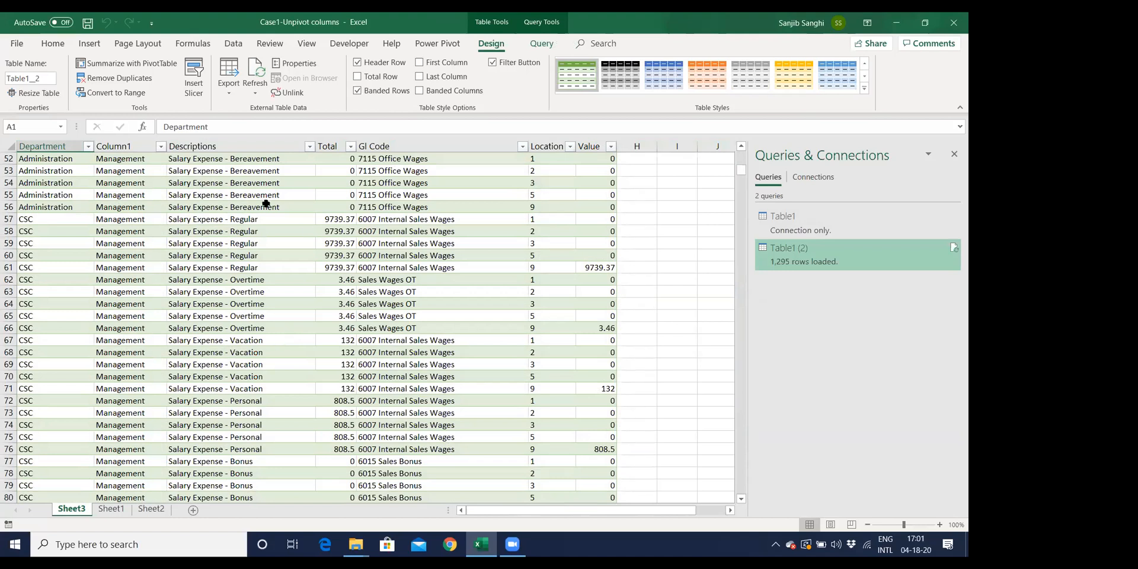
{"action": "scroll", "coordinate": [223, 276], "scroll_direction": "up", "scroll_amount": 7}
{"action": "scroll", "coordinate": [223, 276], "scroll_direction": "down", "scroll_amount": 7}
{"action": "left_click", "coordinate": [181, 282]}
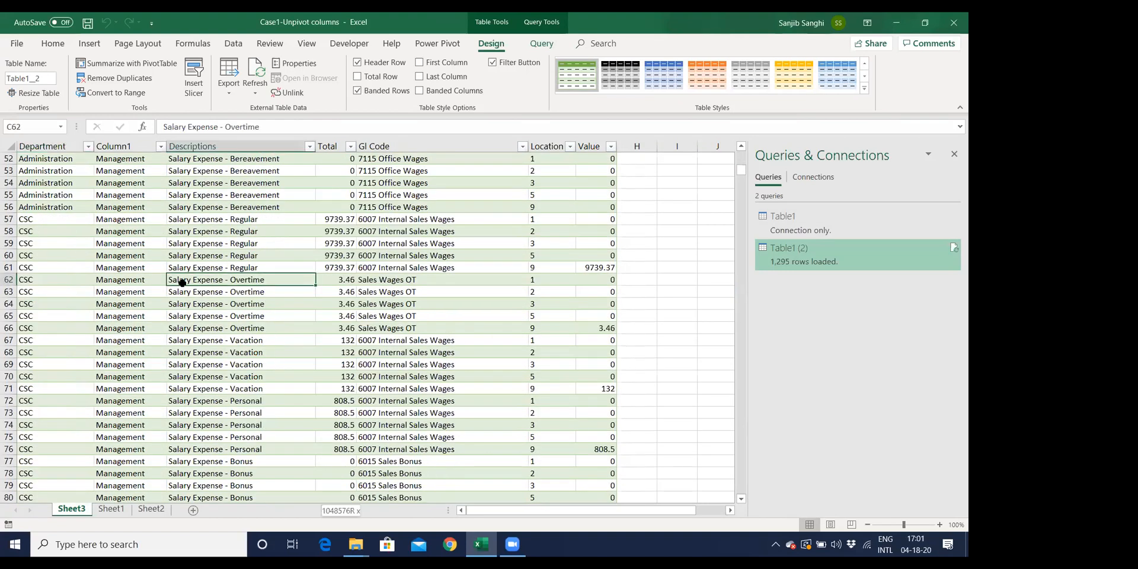
{"action": "key", "text": "ctrl+shift+Down"}
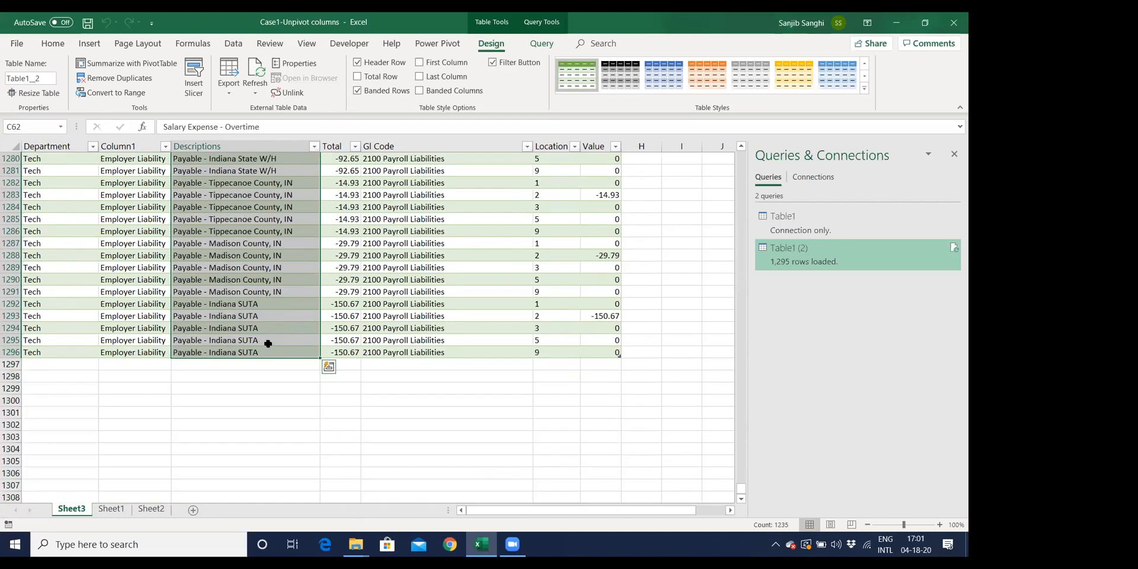
{"action": "scroll", "coordinate": [268, 344], "scroll_direction": "up", "scroll_amount": 4}
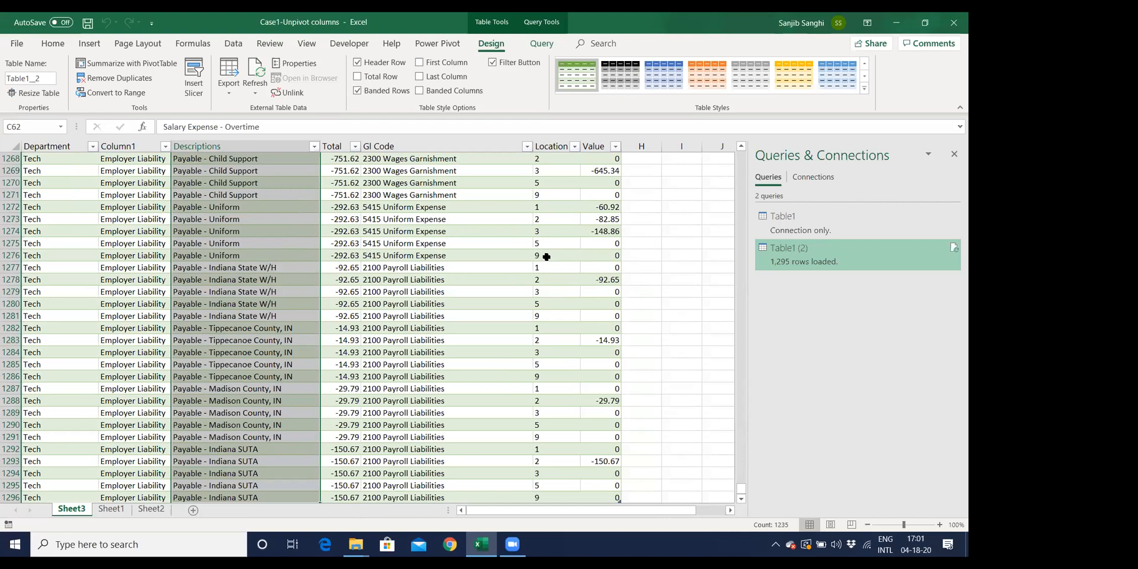
Close the Case1-Unpivot columns workbook without saving and open the Salesbymonth folder inside Case2-mergemultipleworkbook in File Explorer.
{"action": "left_click", "coordinate": [954, 22]}
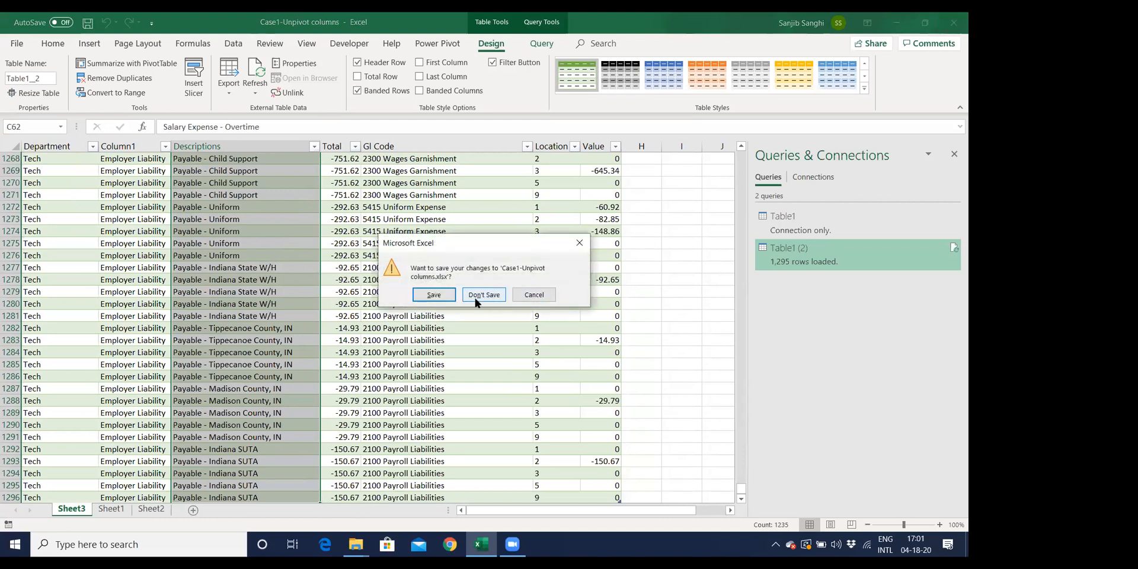
{"action": "left_click", "coordinate": [477, 296]}
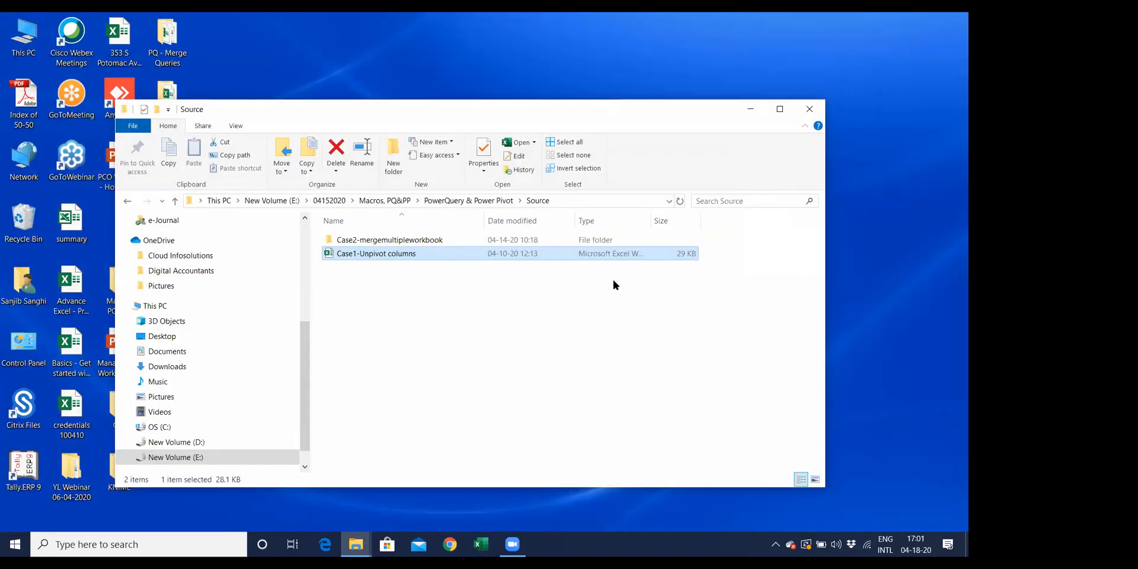
{"action": "double_click", "coordinate": [380, 241]}
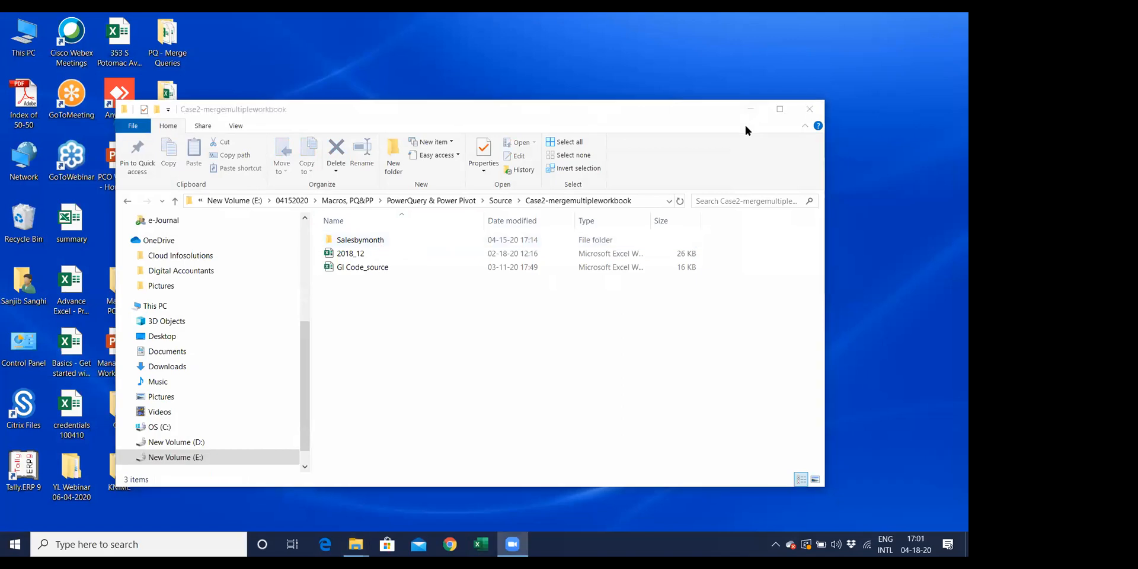
{"action": "double_click", "coordinate": [374, 241]}
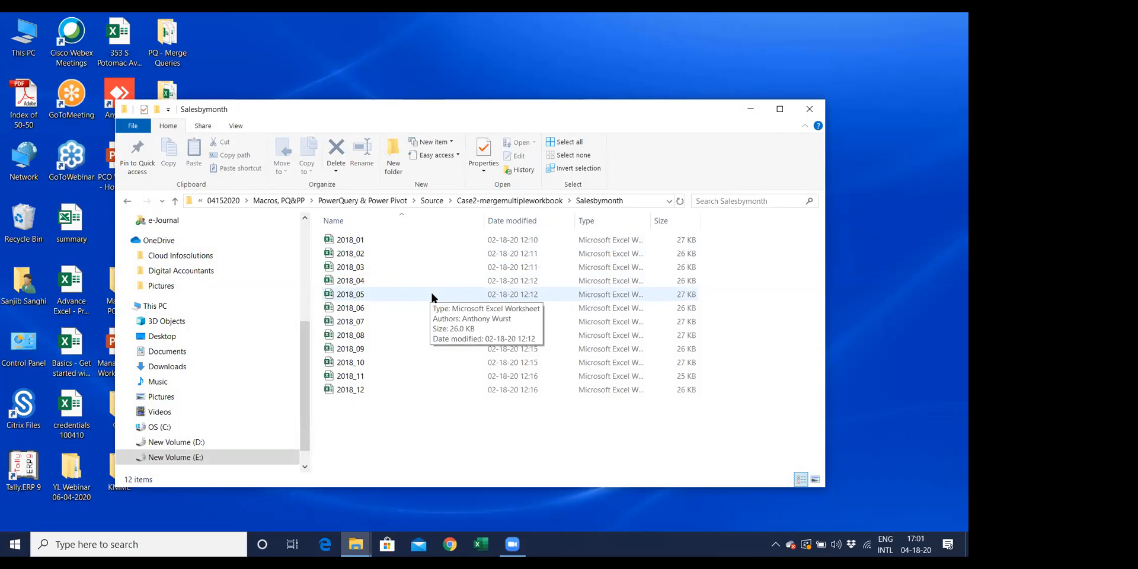
Open the 2018_01 workbook, examine its header row and sales records, close it, and select the 2018_12 file.
{"action": "double_click", "coordinate": [349, 241]}
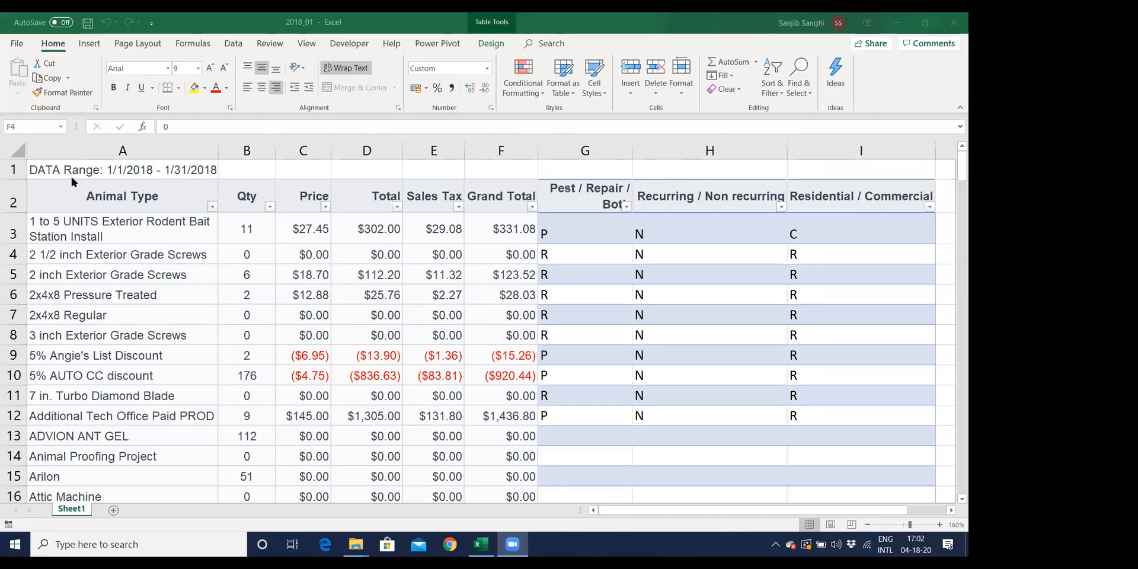
{"action": "left_click", "coordinate": [28, 202]}
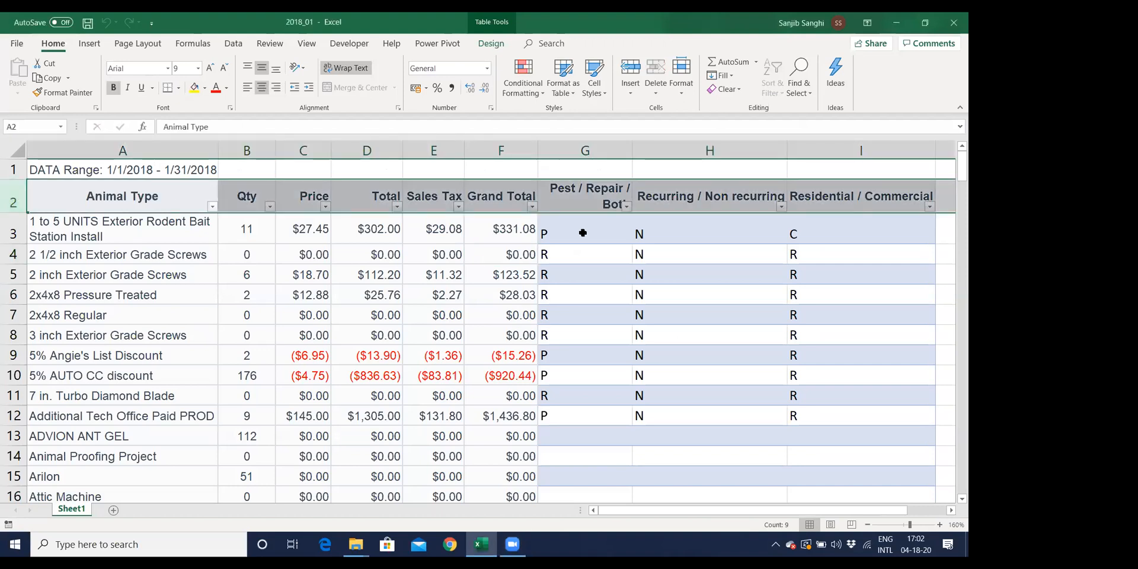
{"action": "scroll", "coordinate": [504, 323], "scroll_direction": "down", "scroll_amount": 2}
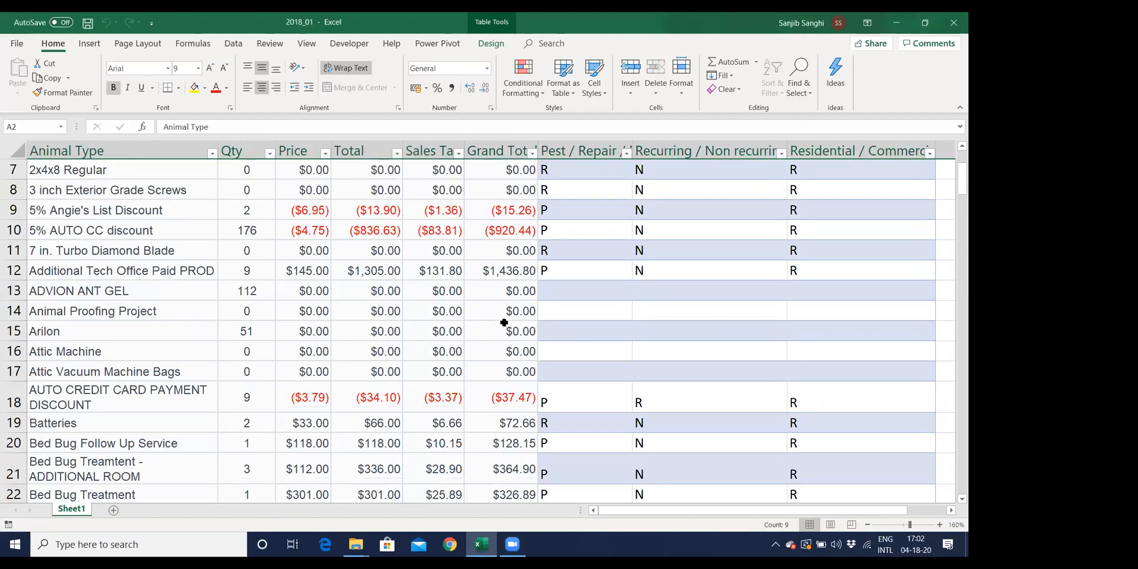
{"action": "scroll", "coordinate": [504, 323], "scroll_direction": "down", "scroll_amount": 16}
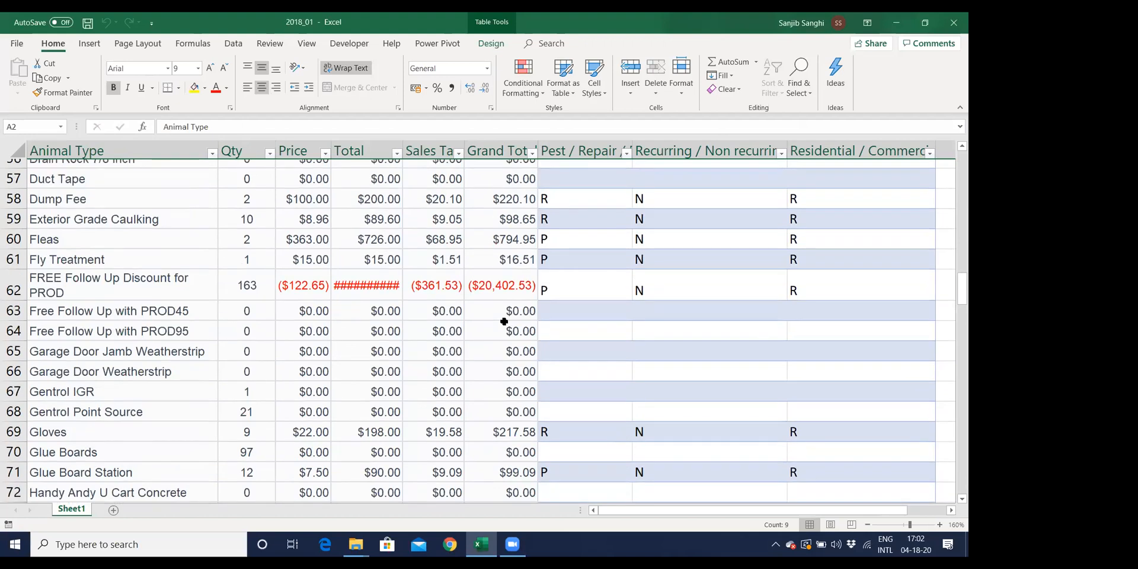
{"action": "scroll", "coordinate": [504, 321], "scroll_direction": "up", "scroll_amount": 11}
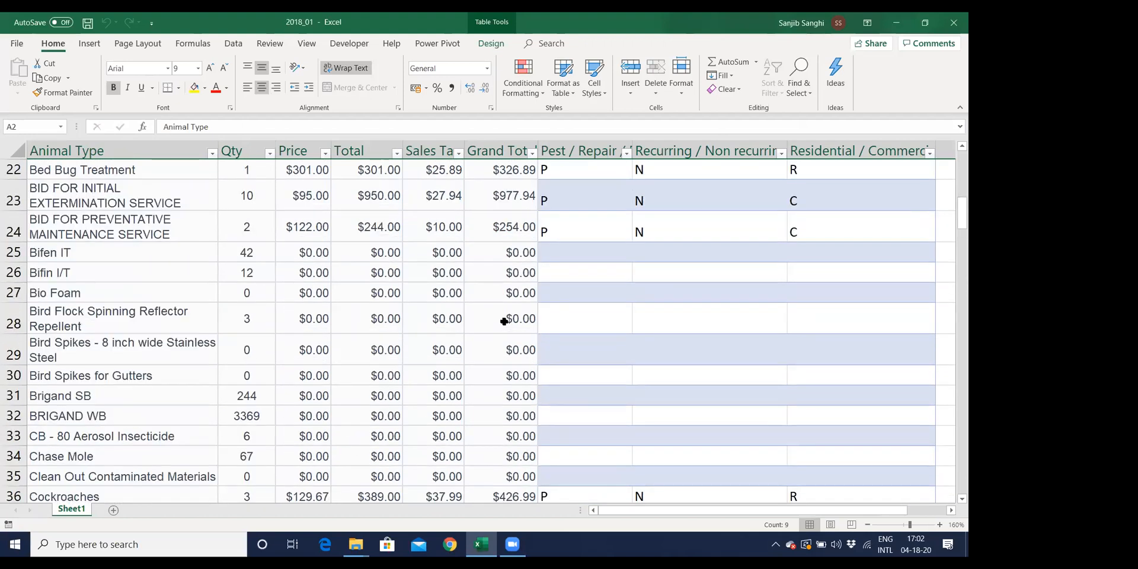
{"action": "left_click", "coordinate": [954, 22]}
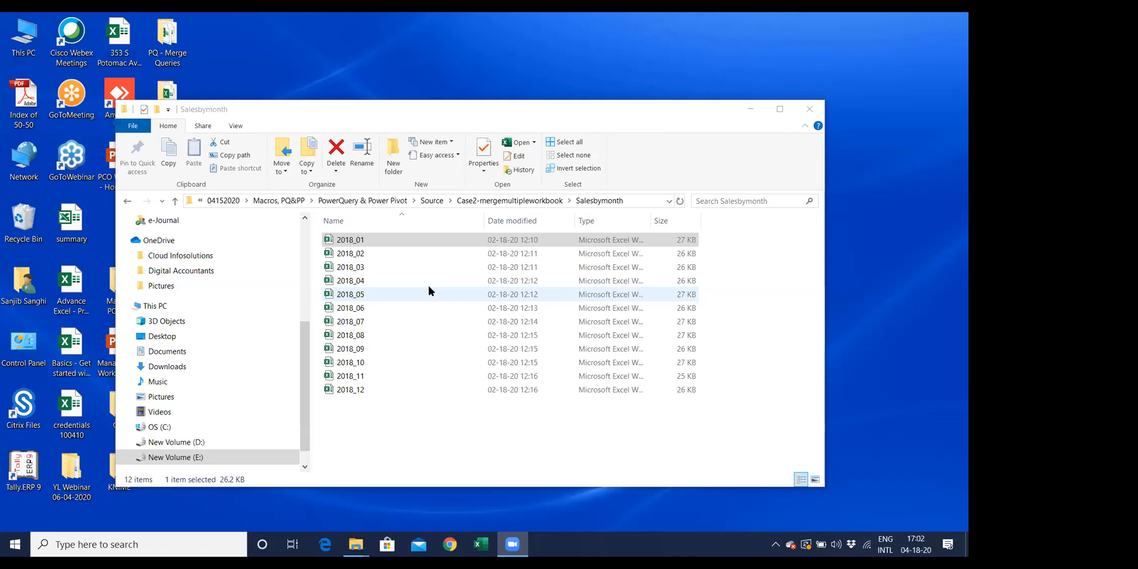
{"action": "left_click", "coordinate": [362, 391]}
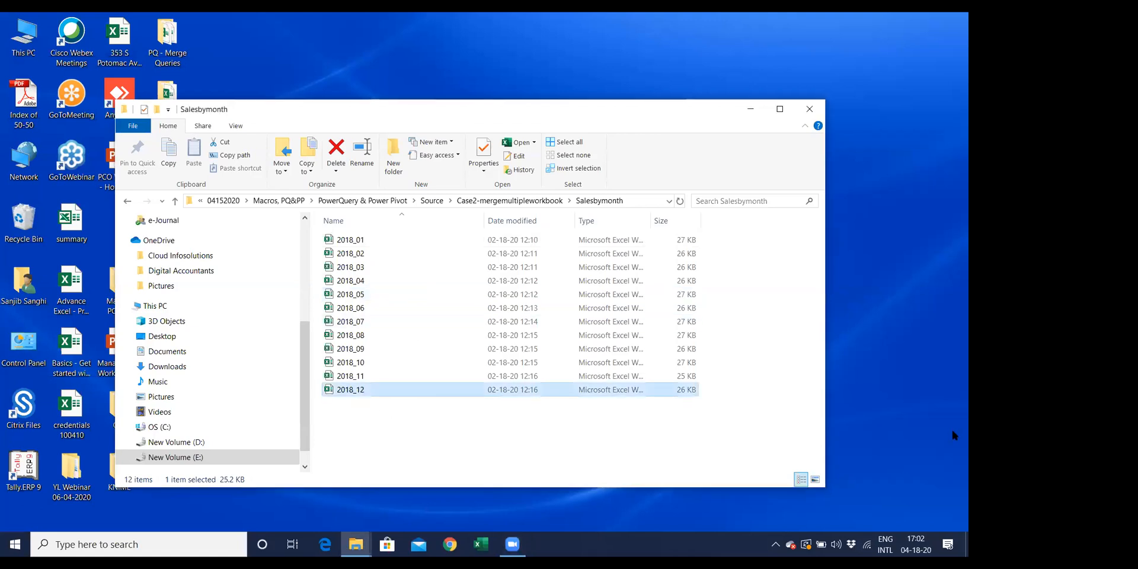
Delete the 2018_12 workbook from the Salesbymonth folder, check the parent Case2-mergemultipleworkbook folder, and return to Salesbymonth.
{"action": "key", "text": "Delete"}
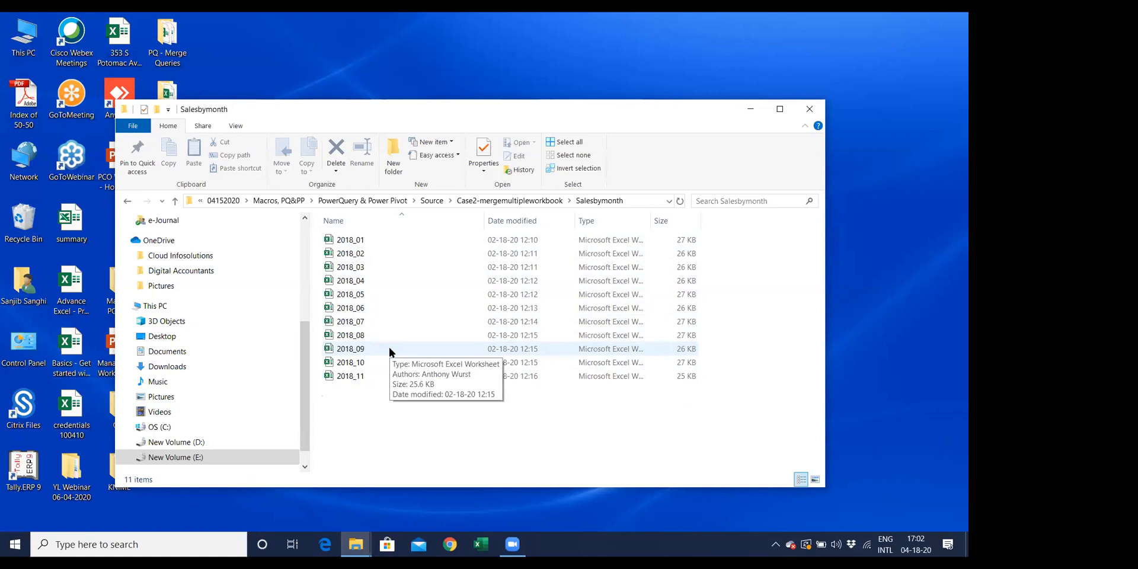
{"action": "left_click", "coordinate": [511, 200]}
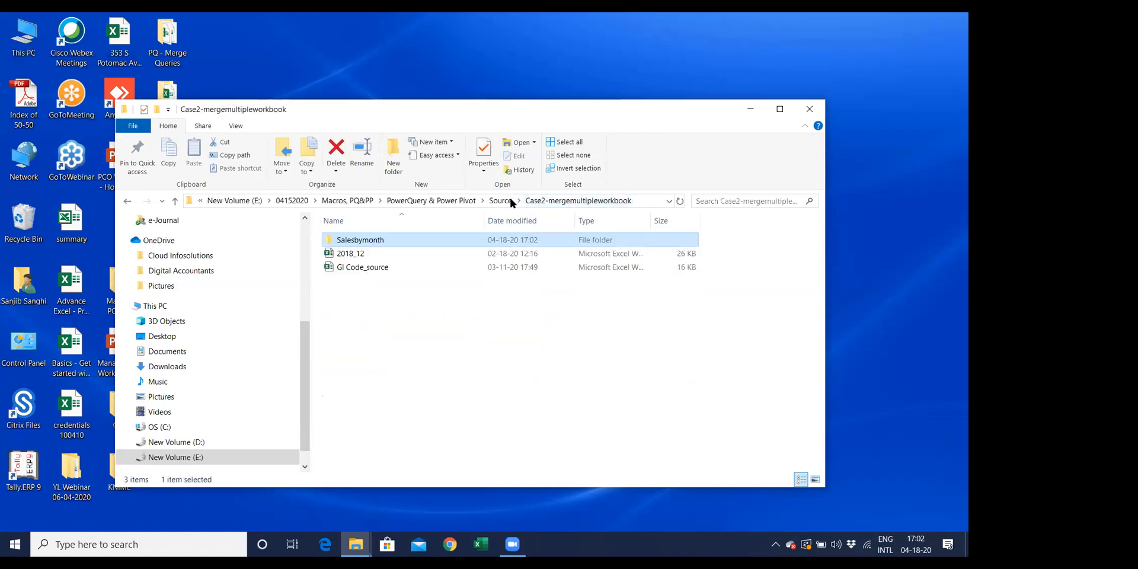
{"action": "double_click", "coordinate": [363, 240]}
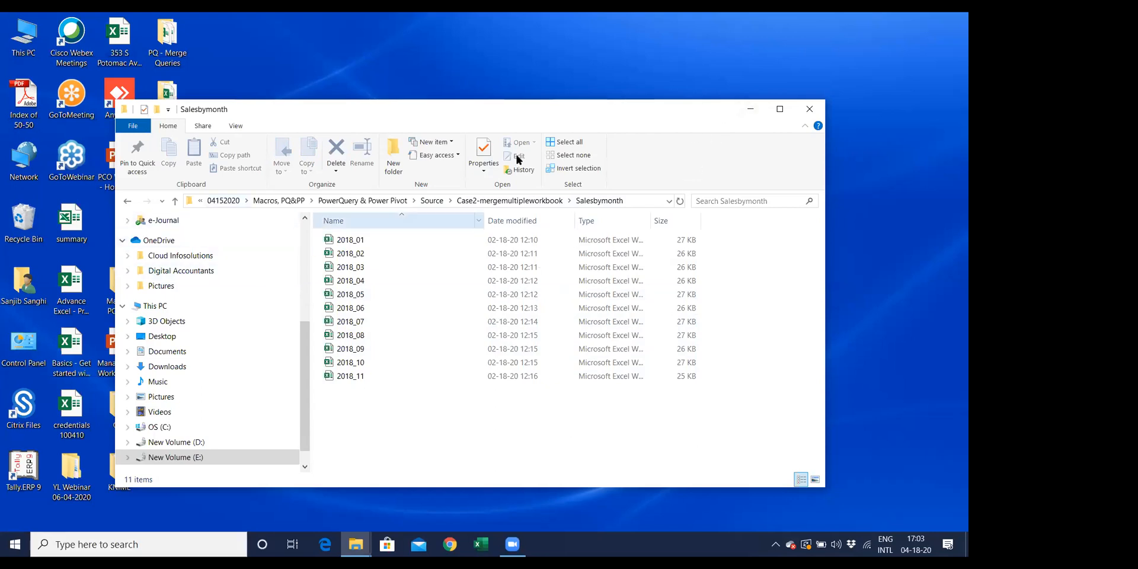
Minimize File Explorer and create a blank workbook in Excel.
{"action": "left_click", "coordinate": [749, 109]}
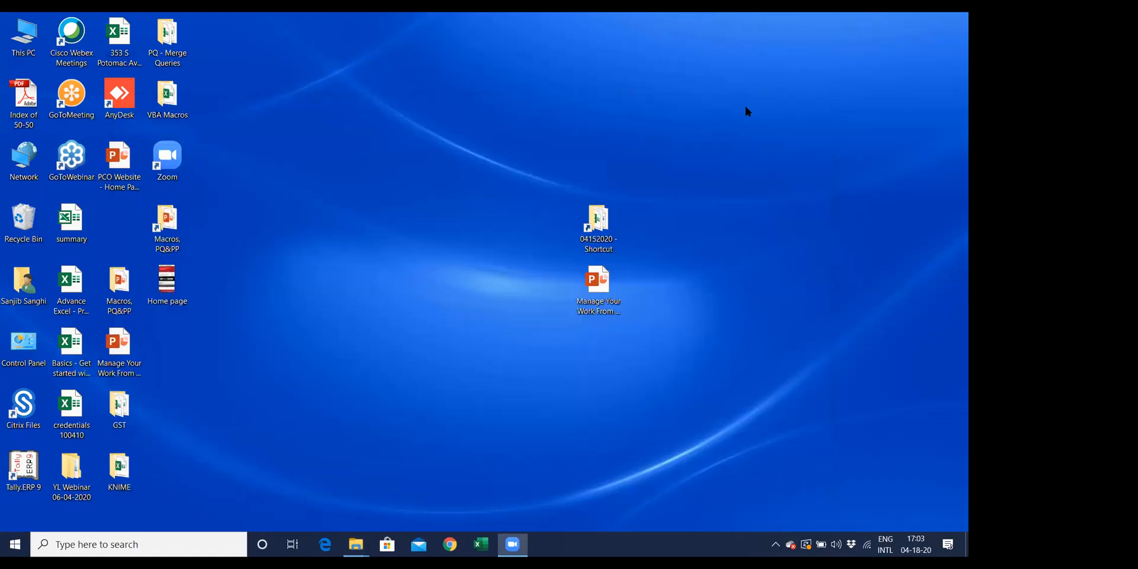
{"action": "left_click", "coordinate": [482, 547]}
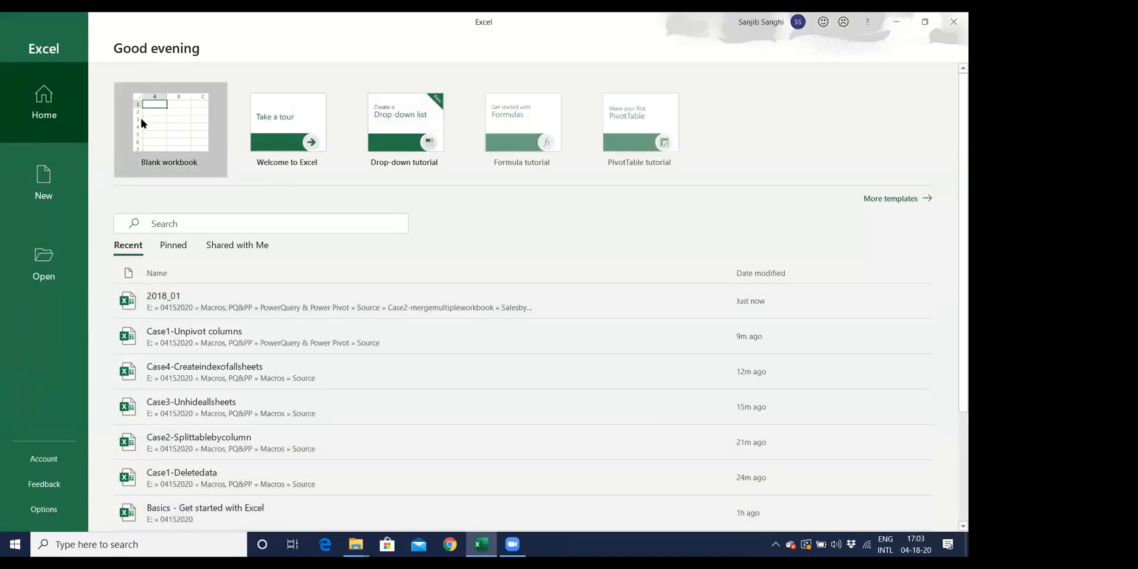
{"action": "left_click", "coordinate": [142, 123]}
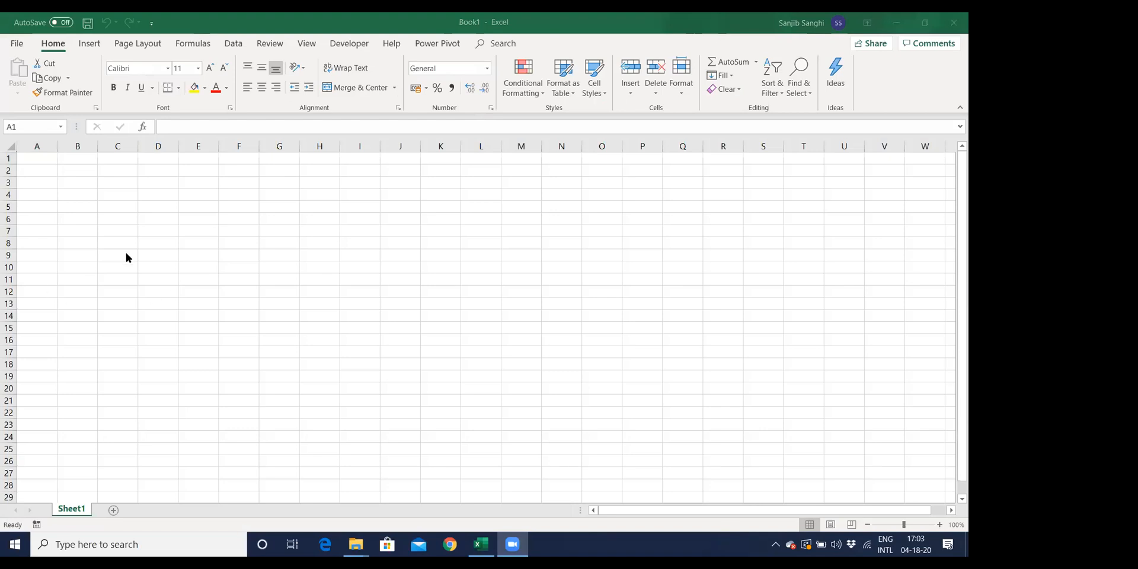
Look through the file import sources under Get Data, and copy the Salesbymonth folder's full path from File Explorer.
{"action": "left_click", "coordinate": [235, 44]}
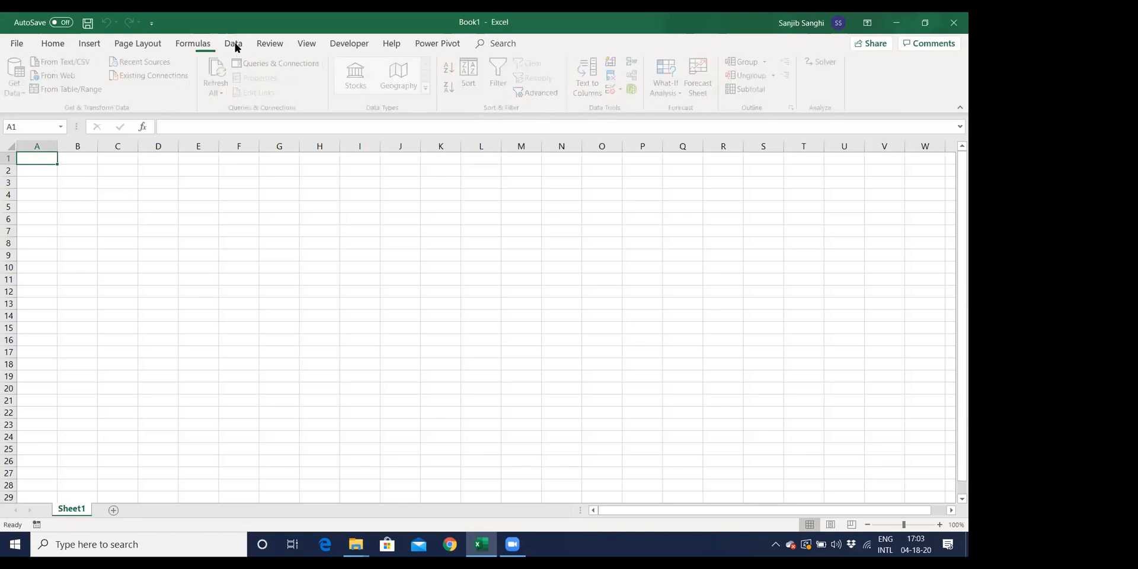
{"action": "left_click", "coordinate": [21, 91]}
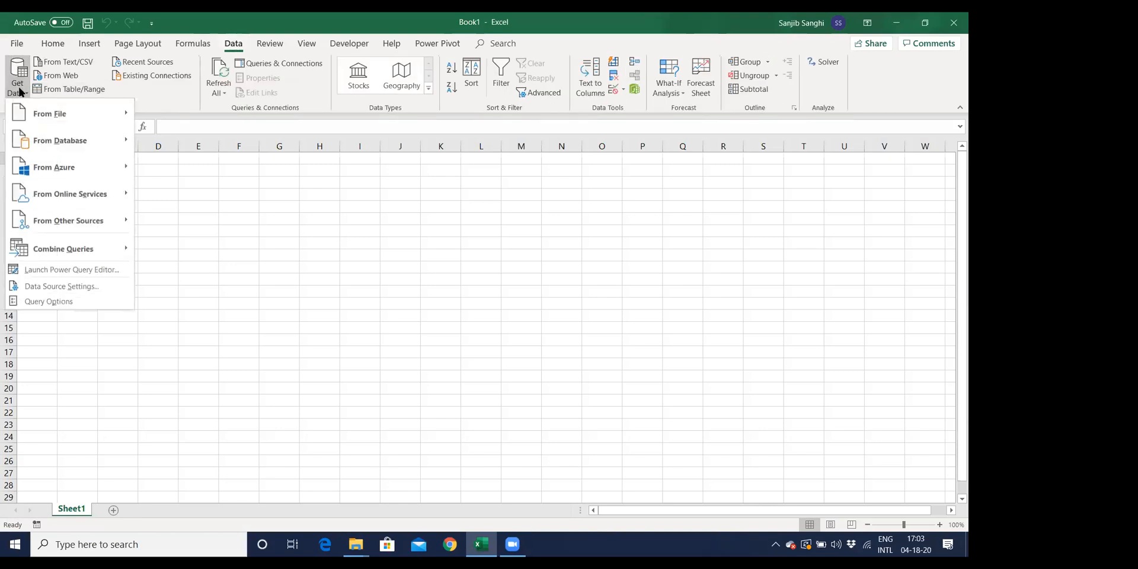
{"action": "mouse_move", "coordinate": [42, 114]}
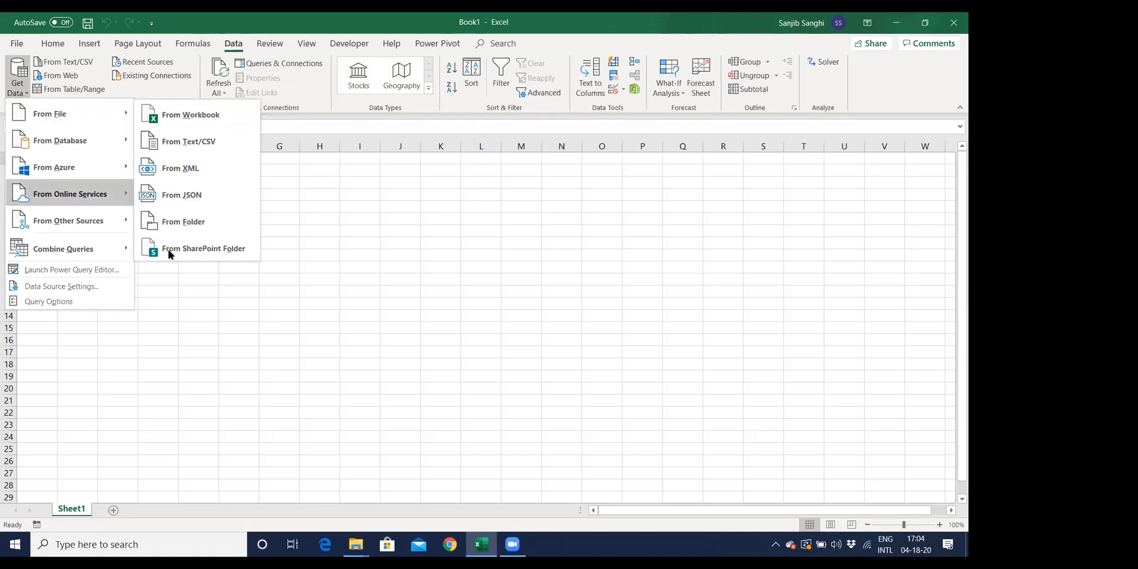
{"action": "left_click", "coordinate": [359, 546]}
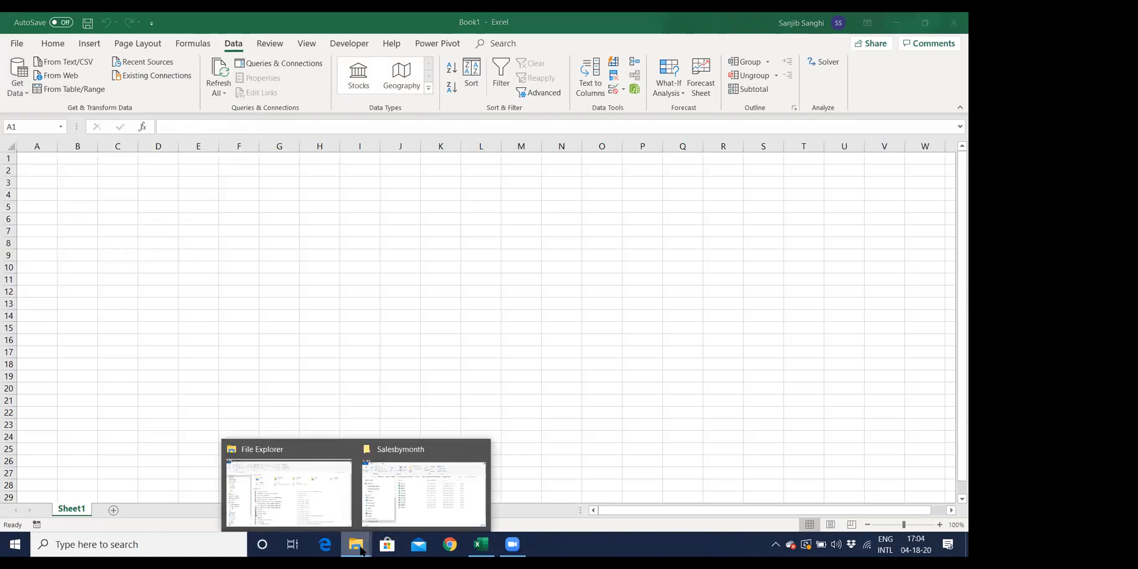
{"action": "left_click", "coordinate": [374, 496]}
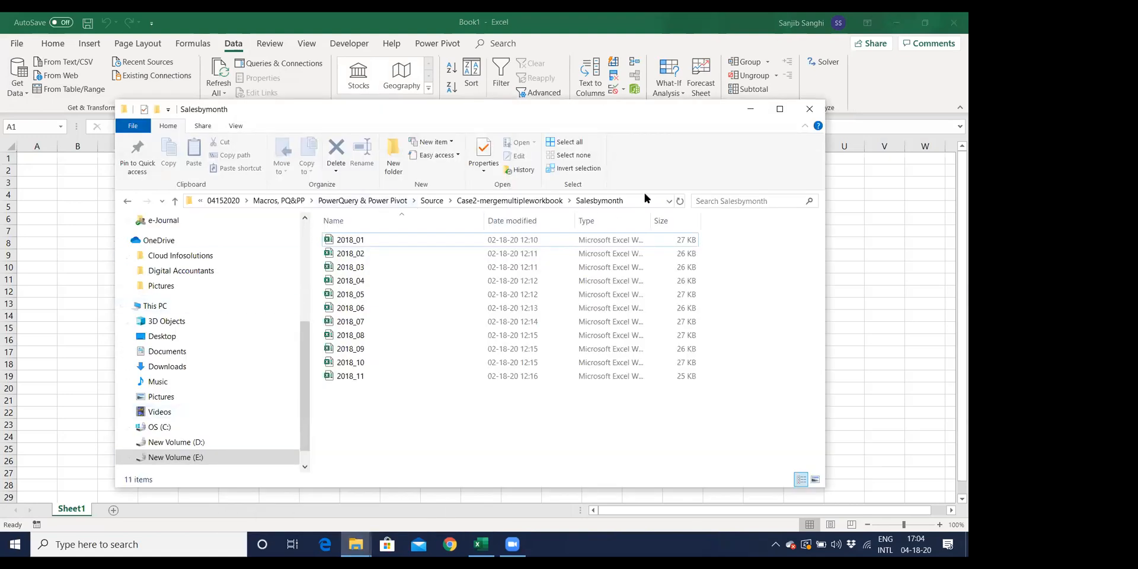
{"action": "left_click", "coordinate": [634, 204]}
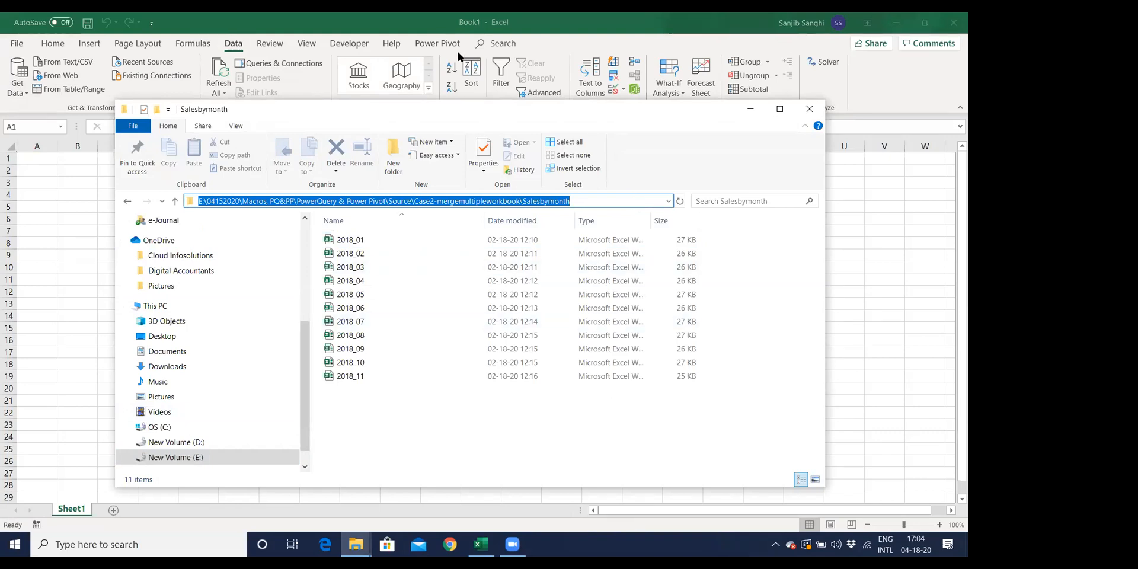
Get data from a folder using the copied Salesbymonth path and open its file list in Power Query Editor for transformation.
{"action": "left_click", "coordinate": [11, 124]}
{"action": "left_click", "coordinate": [17, 77]}
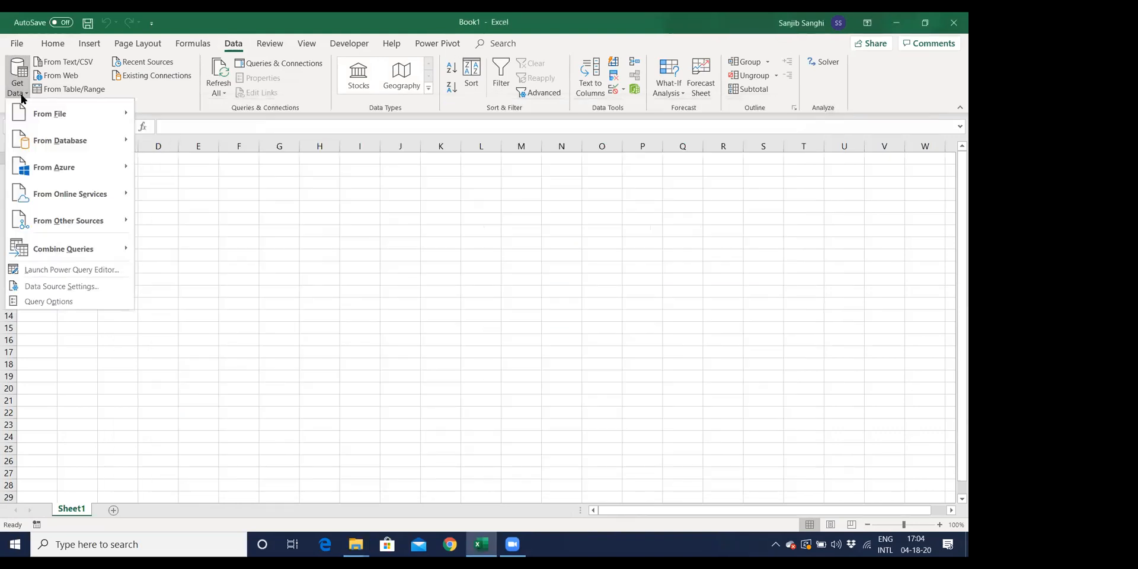
{"action": "mouse_move", "coordinate": [42, 121]}
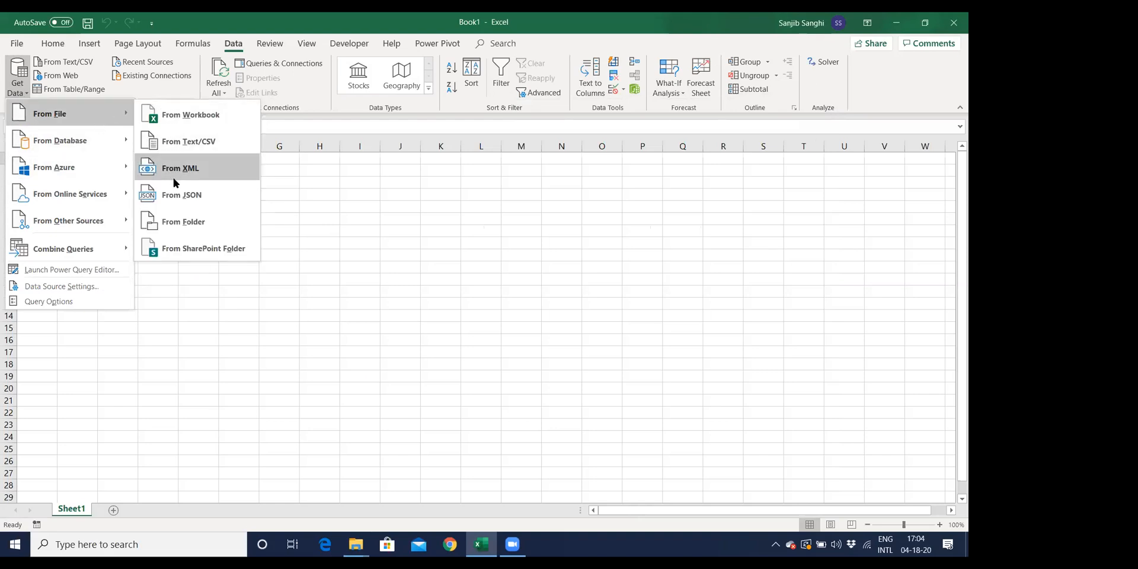
{"action": "left_click", "coordinate": [175, 222]}
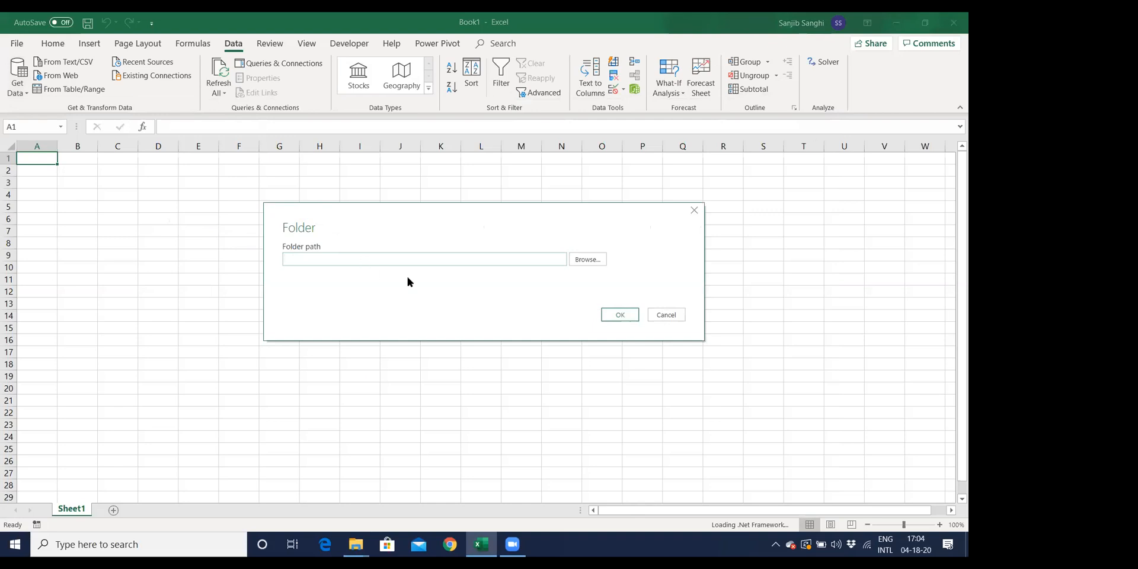
{"action": "key", "text": "ctrl+v"}
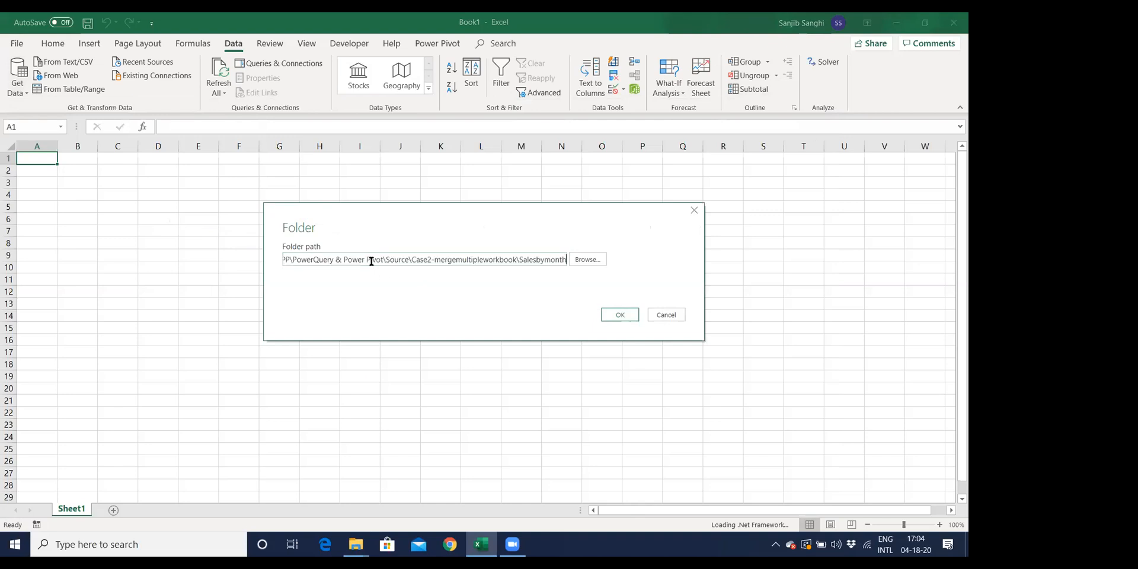
{"action": "left_click", "coordinate": [630, 318]}
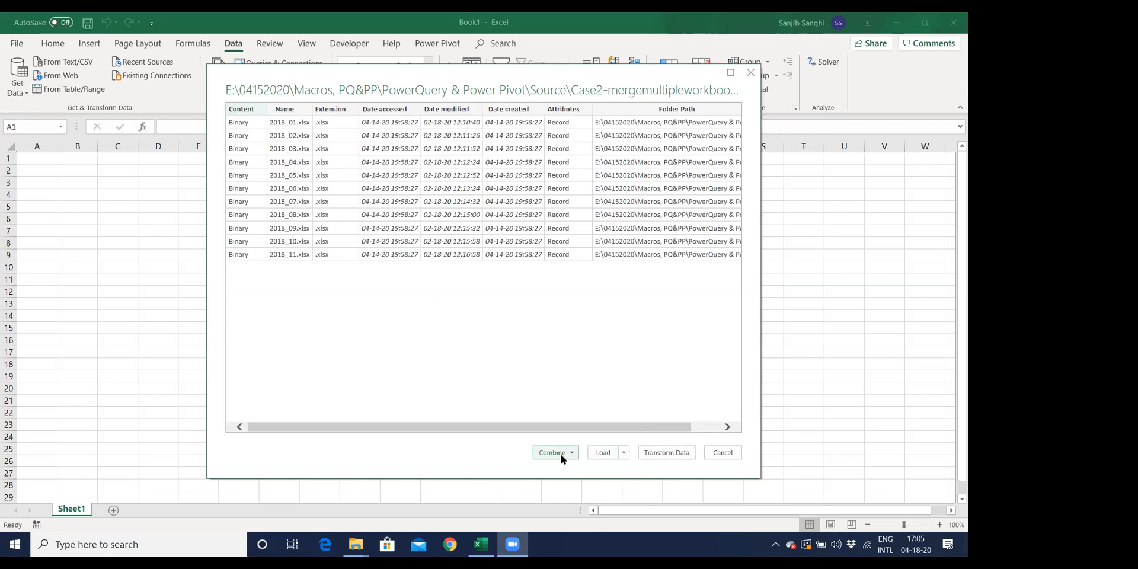
{"action": "left_click", "coordinate": [659, 453]}
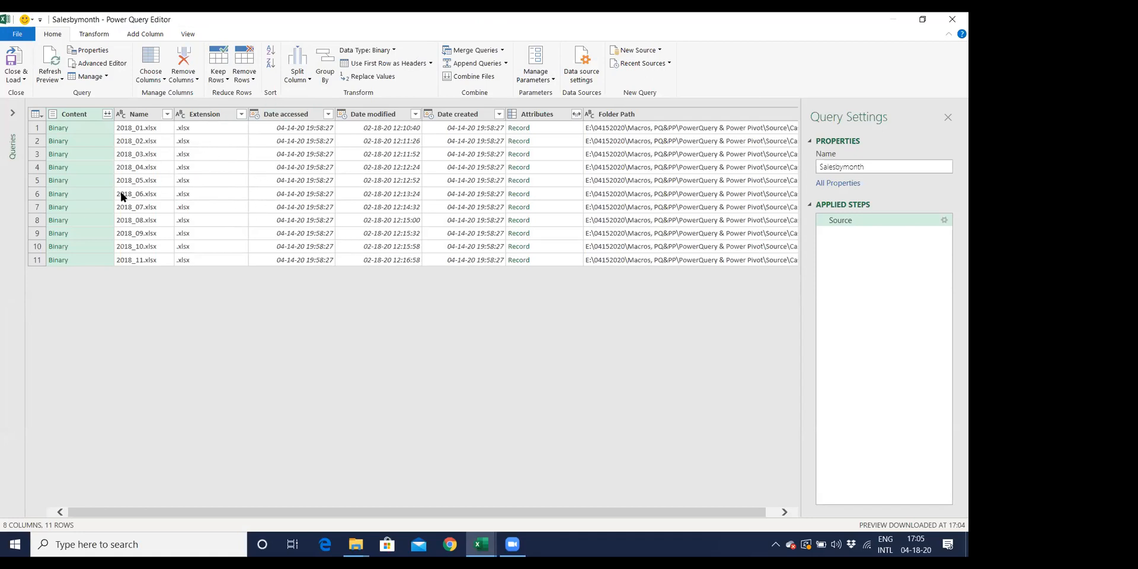
Combine the files in the Content column, extracting Table1 with the first file as the sample.
{"action": "left_click", "coordinate": [108, 113]}
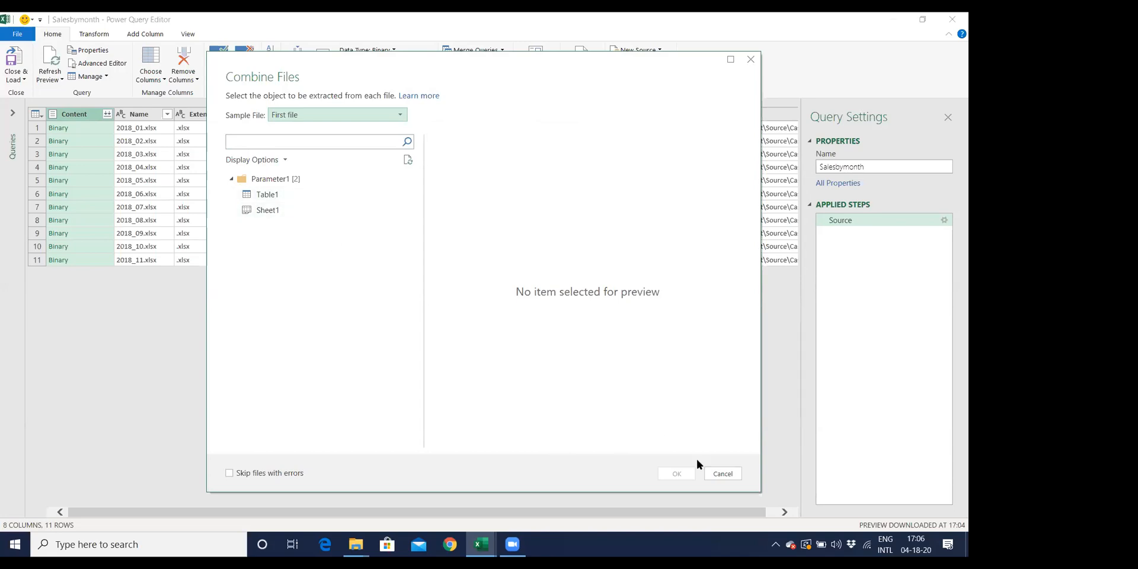
{"action": "left_click", "coordinate": [266, 196]}
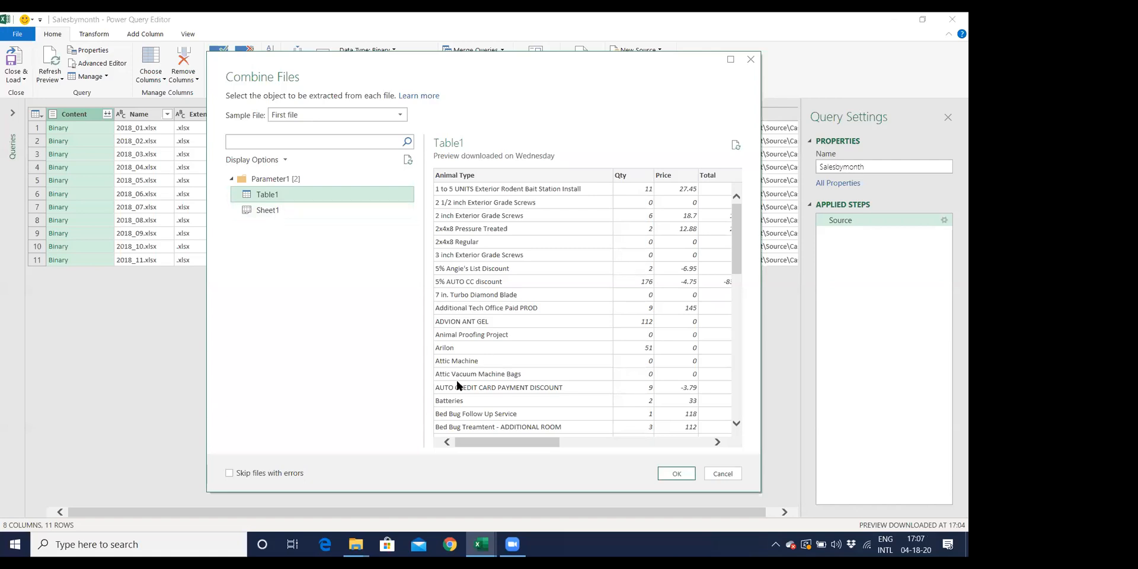
{"action": "left_click_drag", "start_coordinate": [487, 58], "coordinate": [460, 19]}
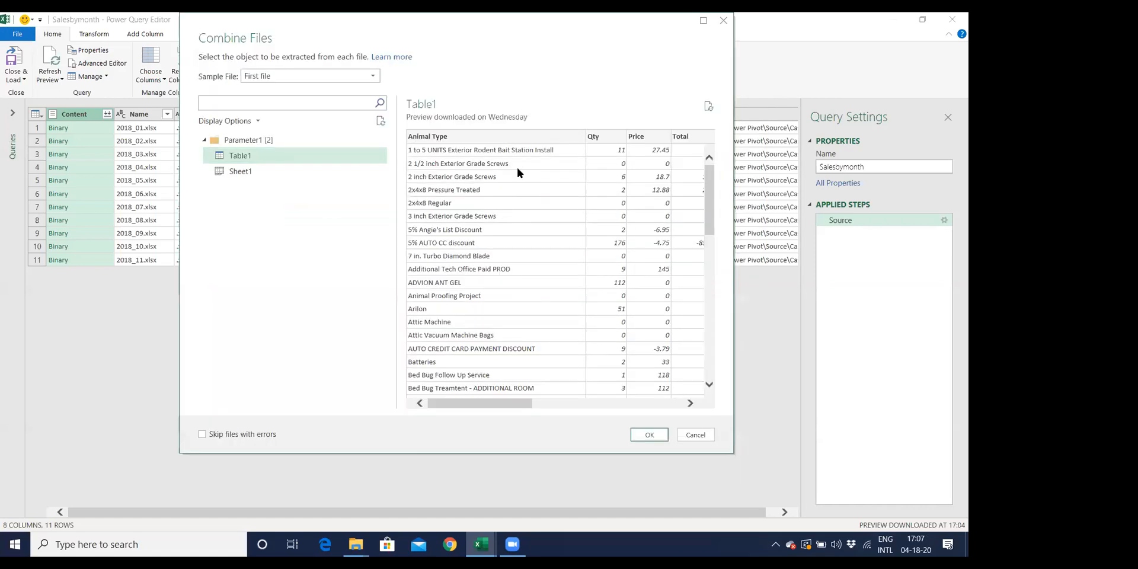
{"action": "left_click", "coordinate": [651, 435]}
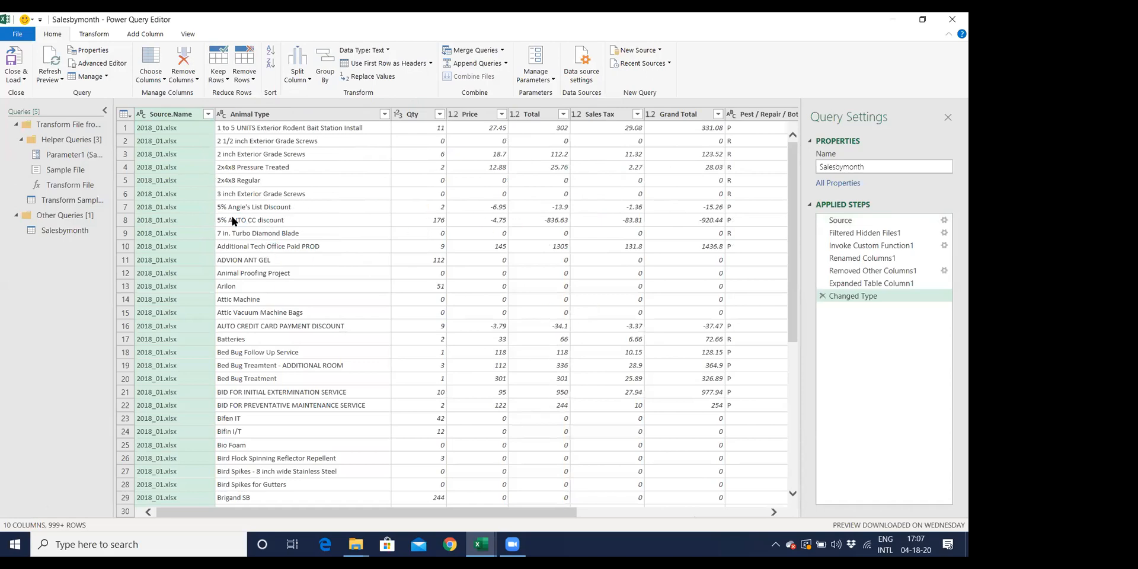
Examine the combined rows and the Source.Name column where the 2018_01 data changes to 2018_02.
{"action": "scroll", "coordinate": [232, 221], "scroll_direction": "down", "scroll_amount": 5}
{"action": "scroll", "coordinate": [232, 221], "scroll_direction": "up", "scroll_amount": 5}
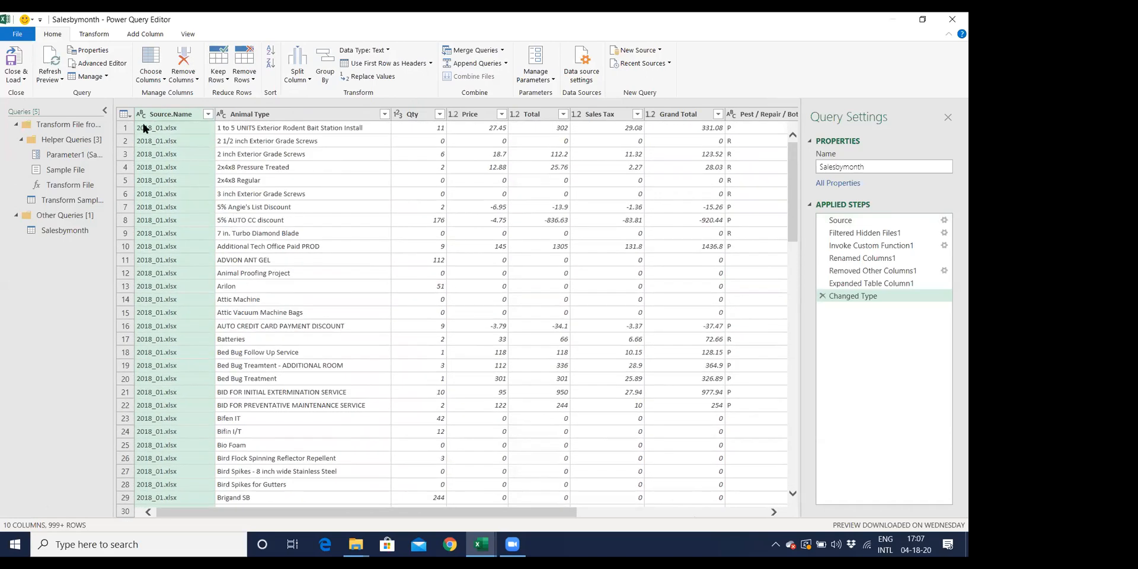
{"action": "scroll", "coordinate": [172, 254], "scroll_direction": "down", "scroll_amount": 15}
{"action": "scroll", "coordinate": [171, 342], "scroll_direction": "down", "scroll_amount": 20}
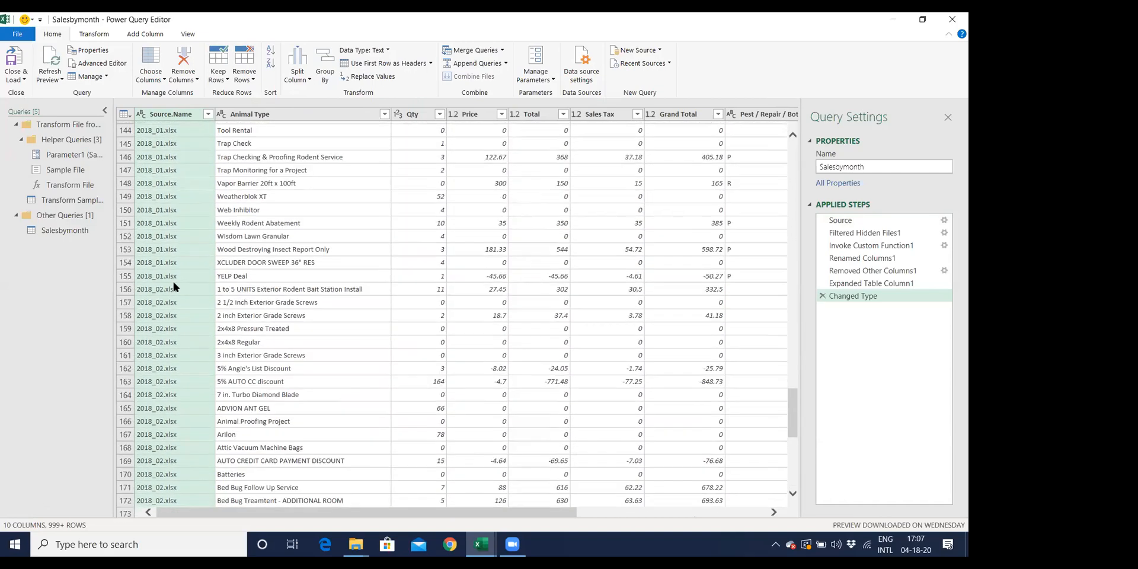
{"action": "scroll", "coordinate": [173, 287], "scroll_direction": "down", "scroll_amount": 17}
{"action": "scroll", "coordinate": [169, 338], "scroll_direction": "up", "scroll_amount": 19}
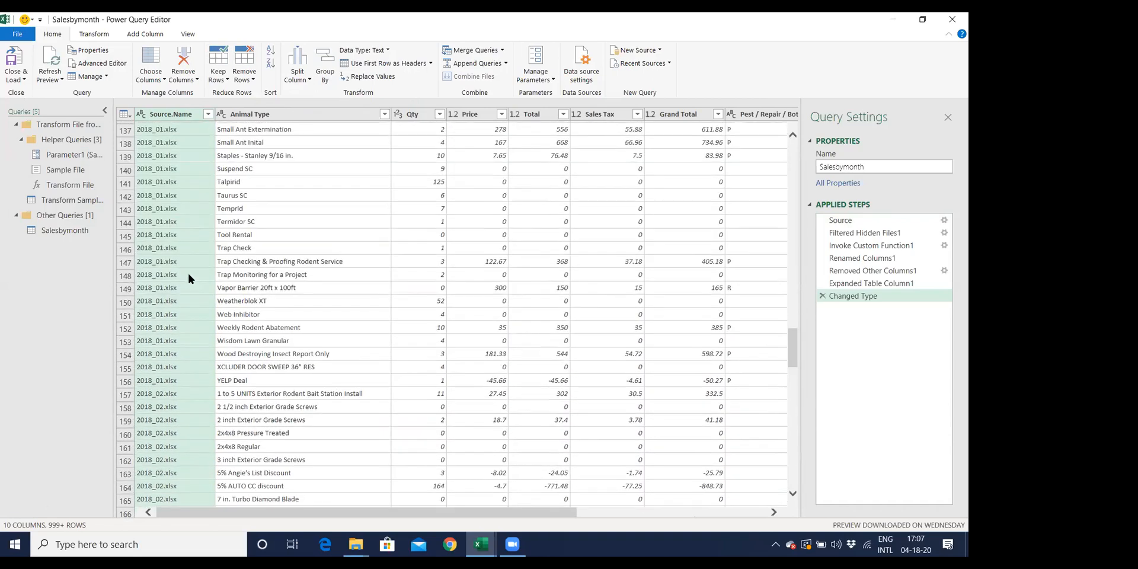
{"action": "scroll", "coordinate": [187, 276], "scroll_direction": "up", "scroll_amount": 10}
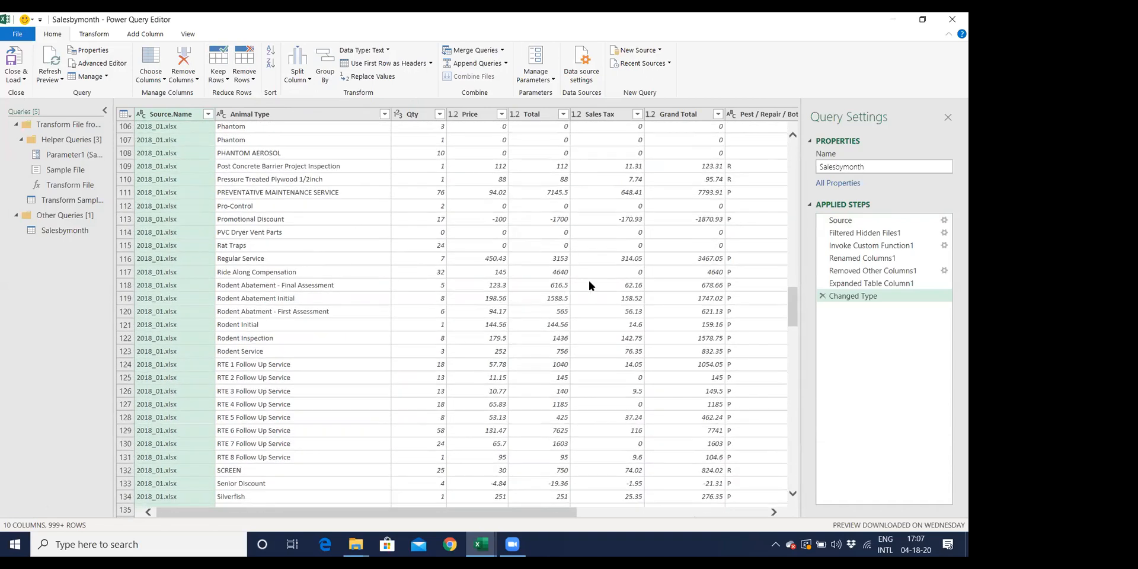
Close the query and load Salesbymonth as Only Create Connection, adding its data to the Data Model.
{"action": "left_click", "coordinate": [23, 83]}
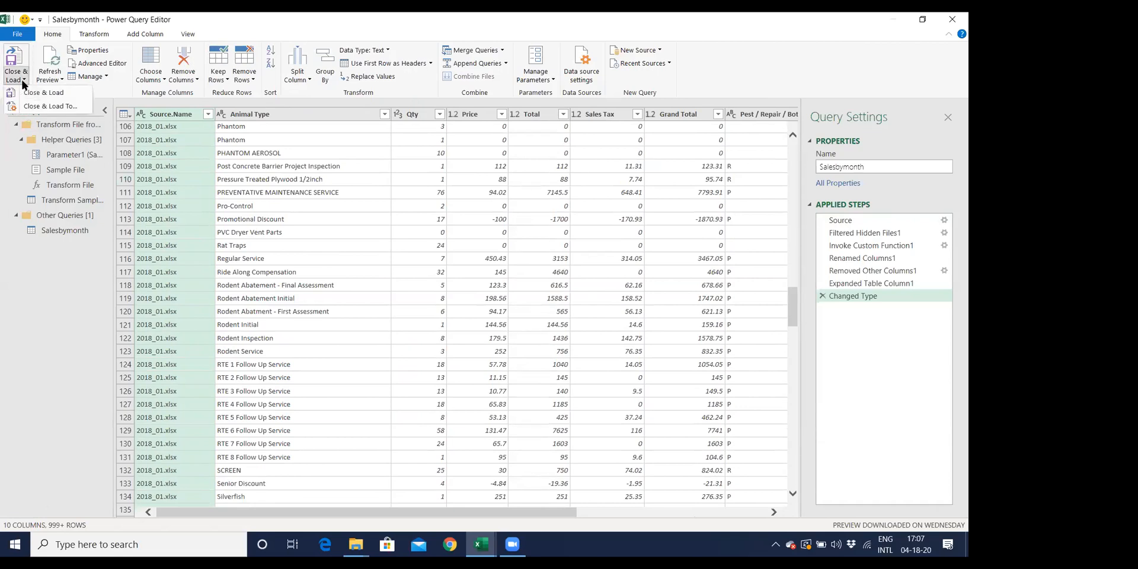
{"action": "left_click", "coordinate": [37, 107]}
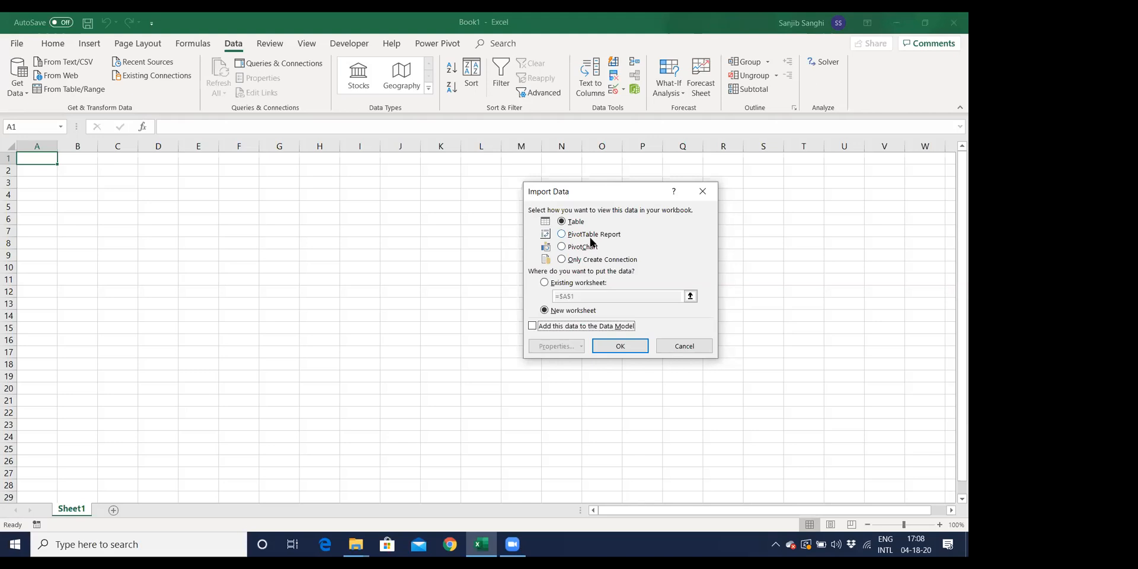
{"action": "left_click", "coordinate": [561, 261]}
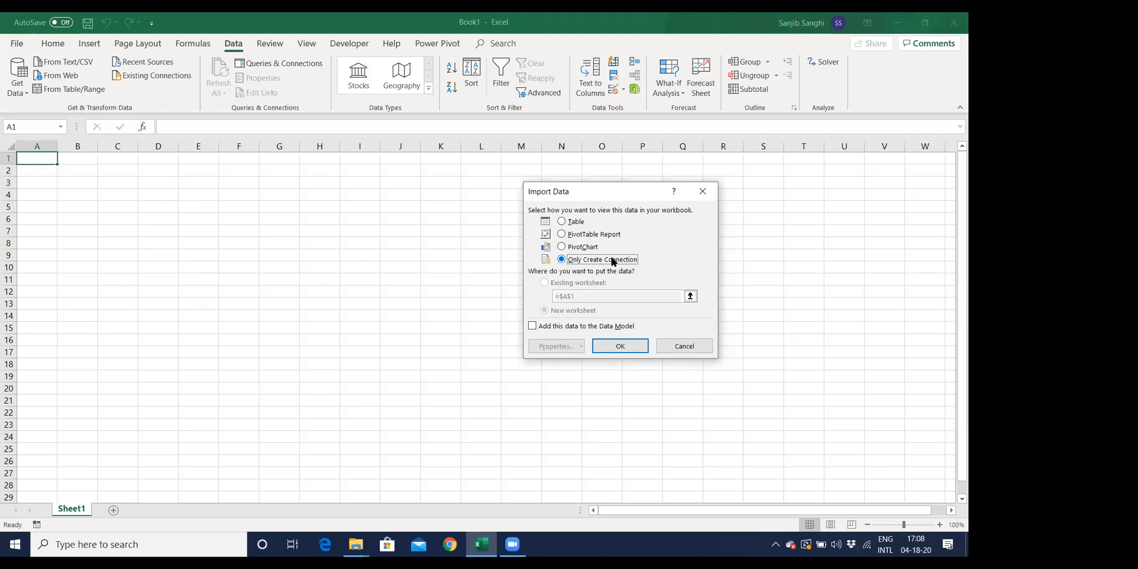
{"action": "left_click", "coordinate": [532, 327]}
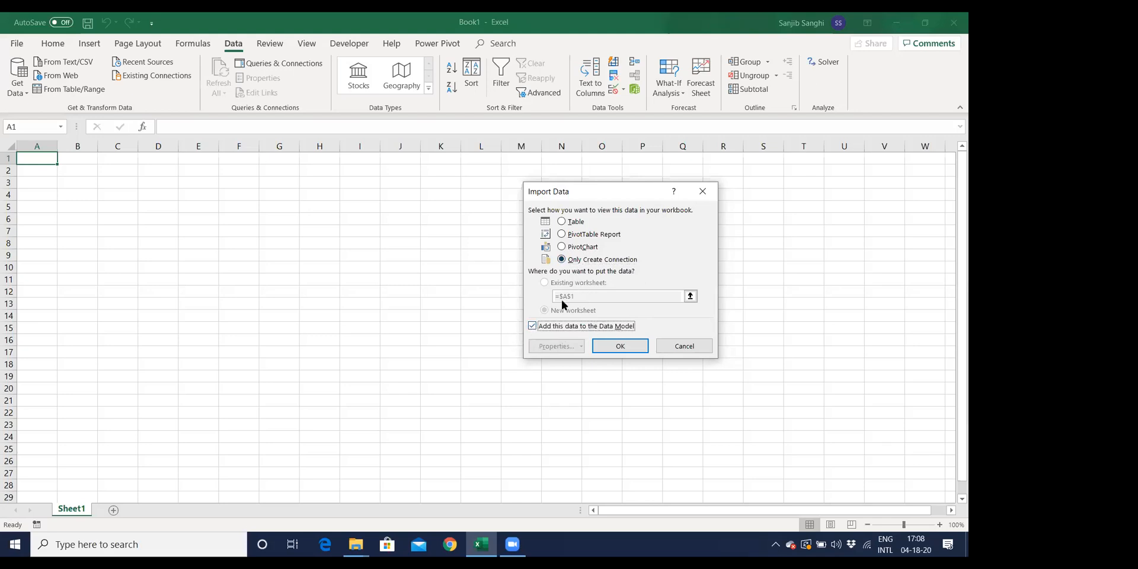
{"action": "left_click", "coordinate": [620, 347]}
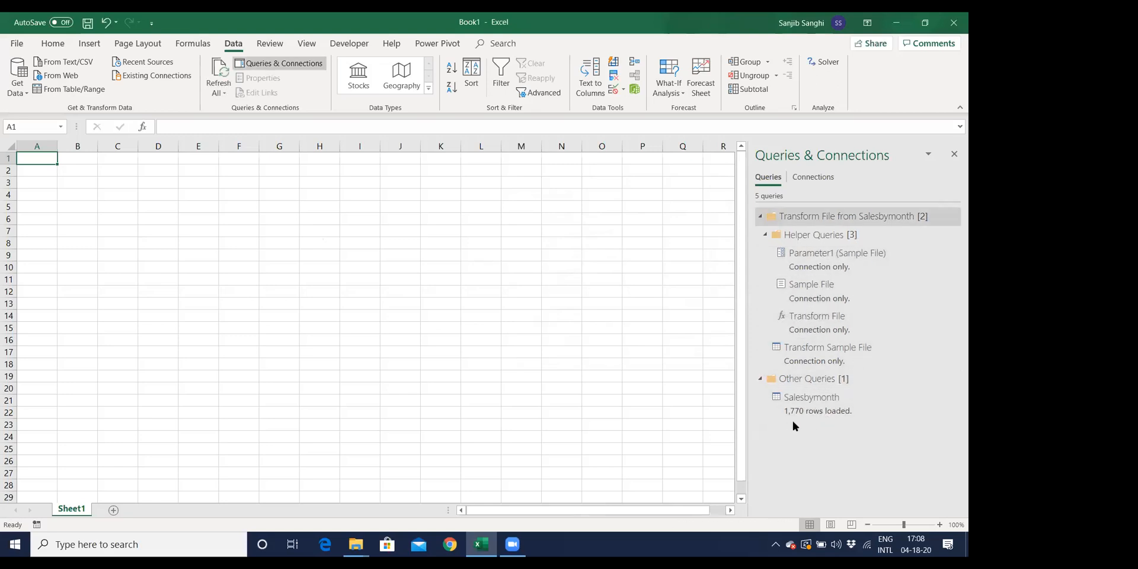
{"action": "mouse_move", "coordinate": [805, 417]}
Import the GI Code_source workbook from the Case2-mergemultipleworkbook folder, one level above the copied Salesbymonth path.
{"action": "left_click", "coordinate": [22, 94]}
{"action": "mouse_move", "coordinate": [122, 118]}
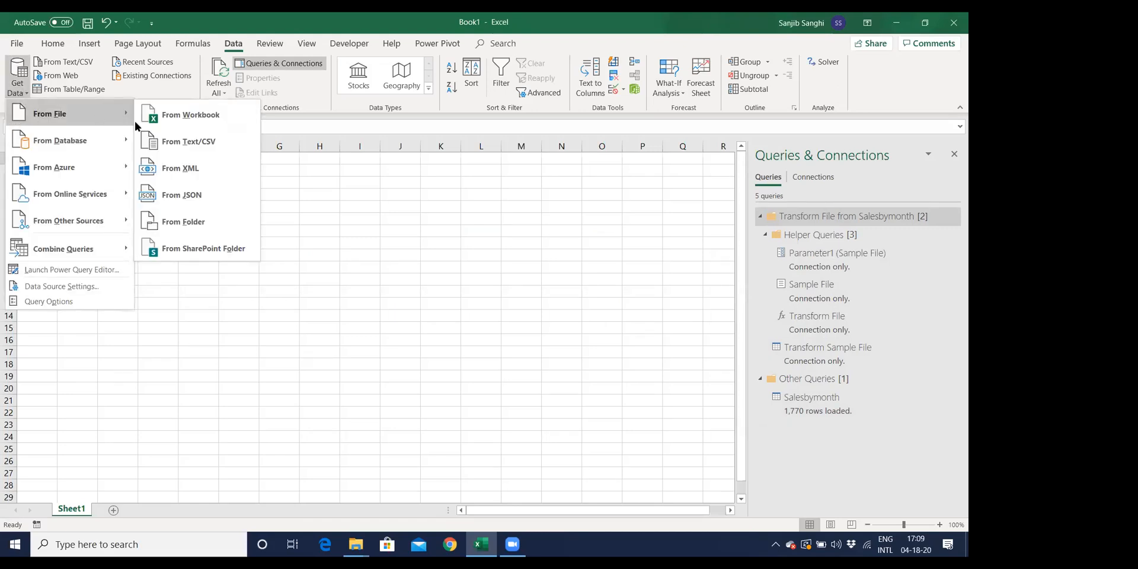
{"action": "left_click", "coordinate": [179, 116]}
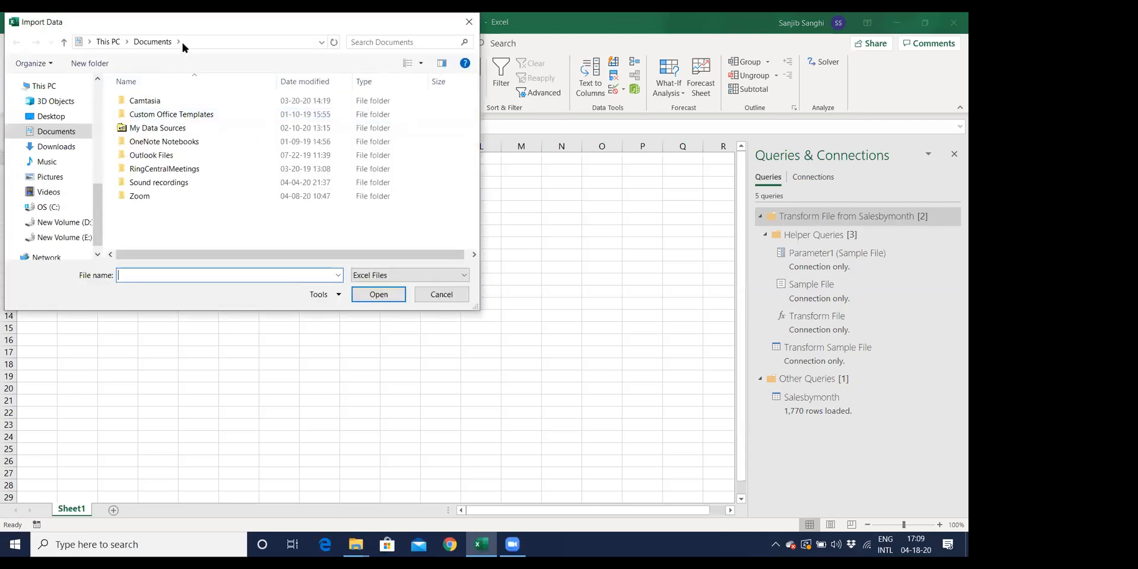
{"action": "left_click", "coordinate": [196, 45]}
{"action": "key", "text": "ctrl+v"}
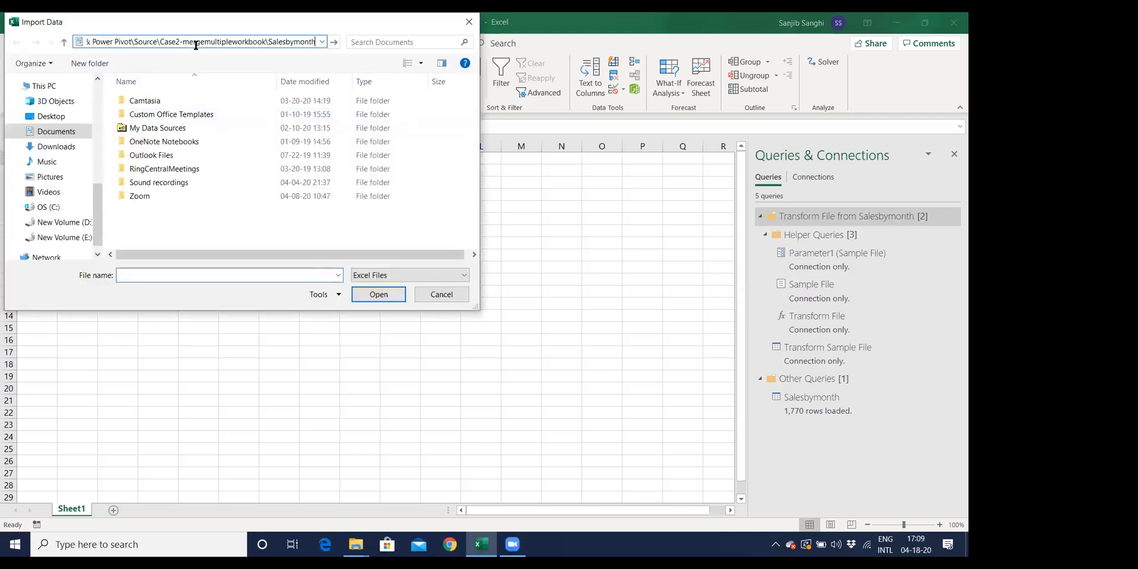
{"action": "key", "text": "Return"}
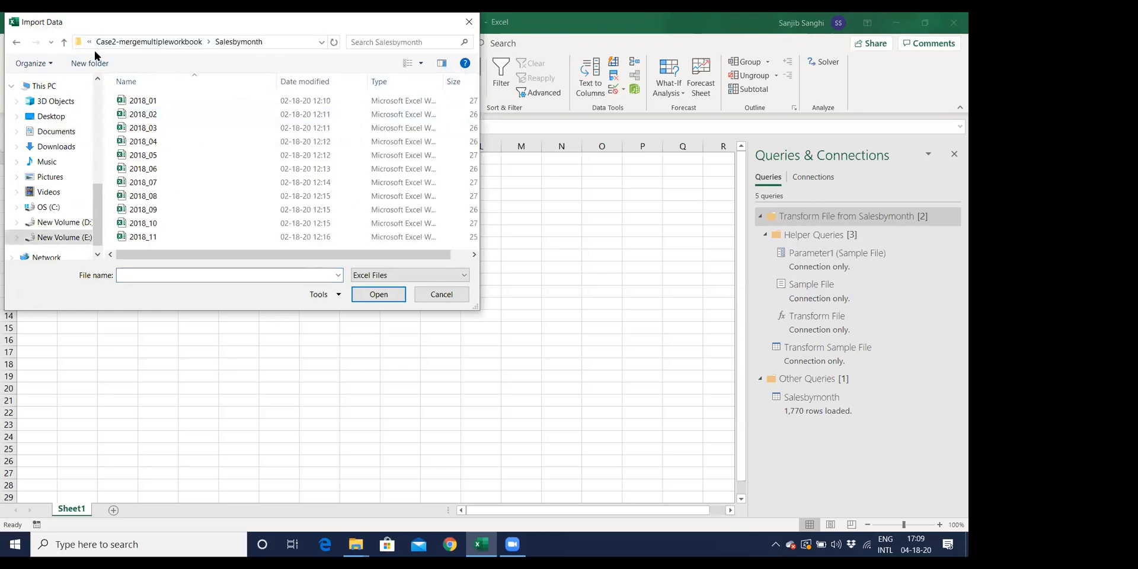
{"action": "left_click", "coordinate": [64, 43]}
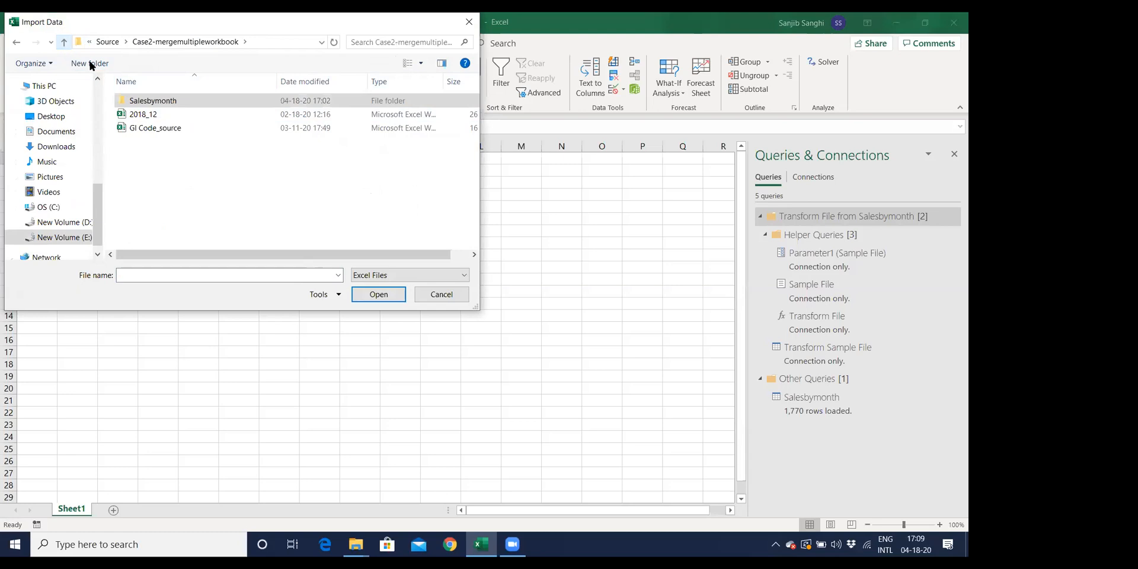
{"action": "left_click", "coordinate": [151, 128]}
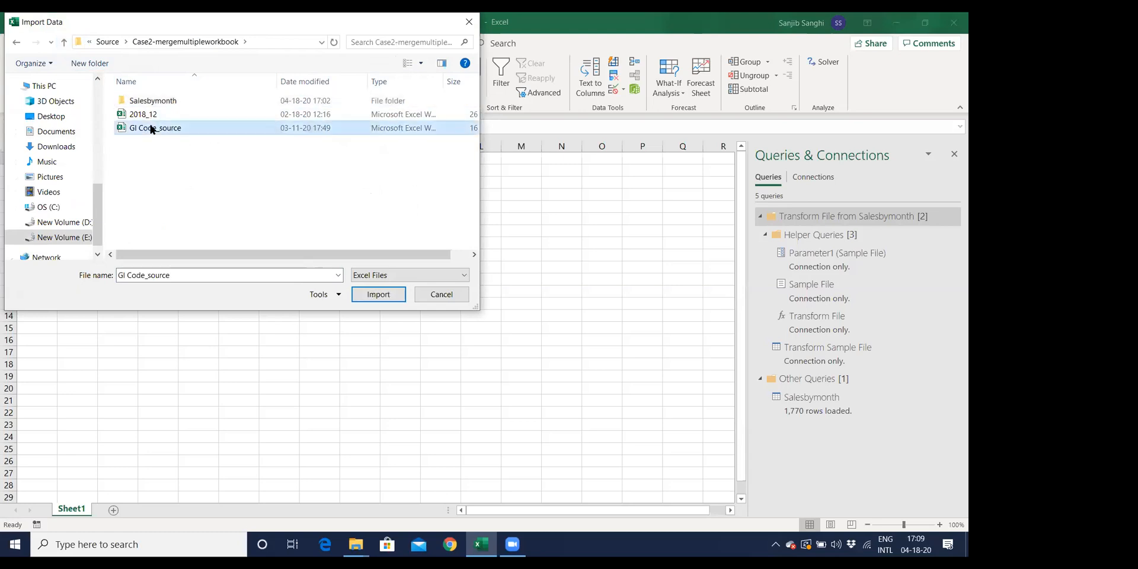
{"action": "left_click", "coordinate": [374, 295]}
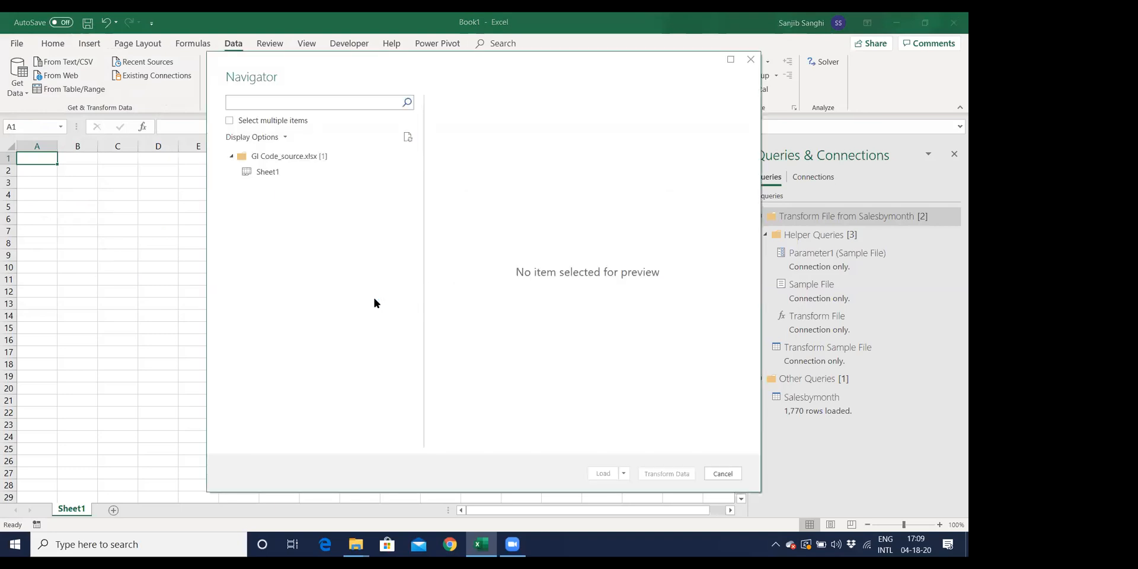
Open the workbook's Sheet1 in Power Query Editor for transformation and use its first row as headers.
{"action": "left_click", "coordinate": [267, 173]}
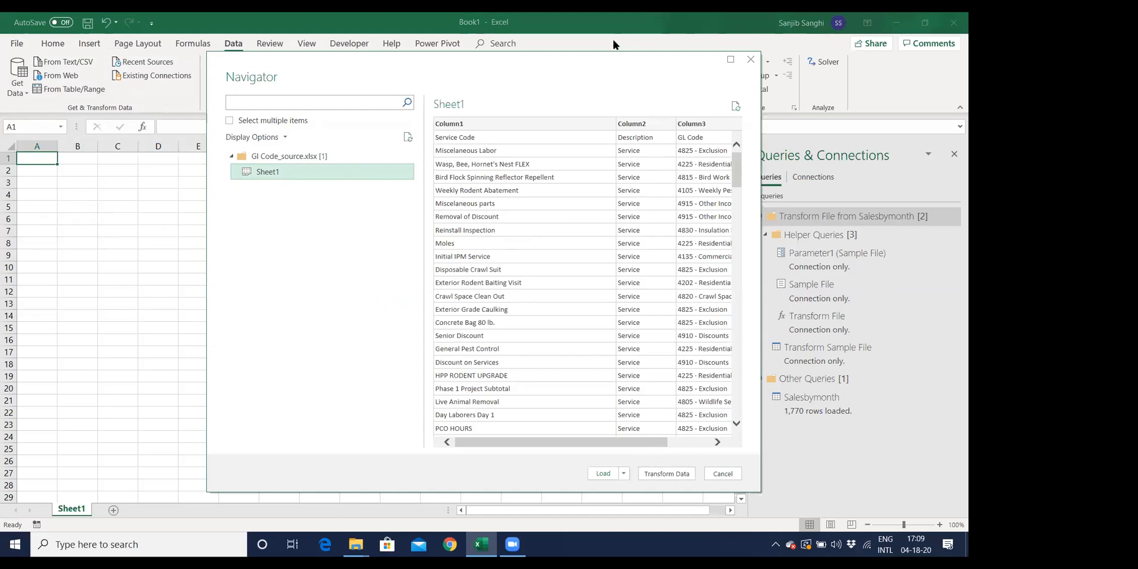
{"action": "left_click_drag", "start_coordinate": [612, 59], "coordinate": [599, 28]}
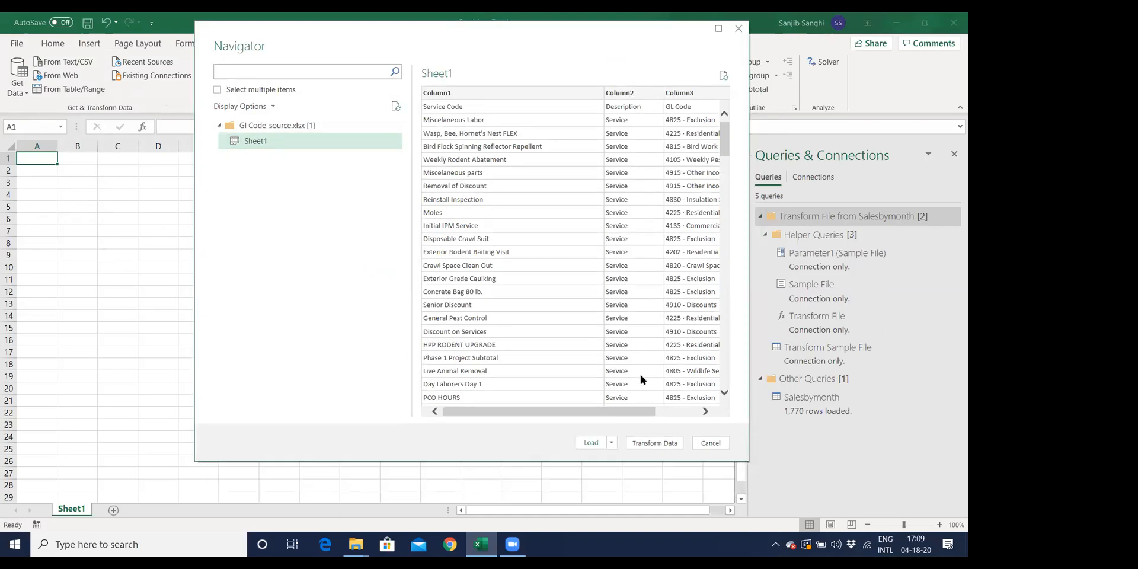
{"action": "left_click", "coordinate": [645, 445]}
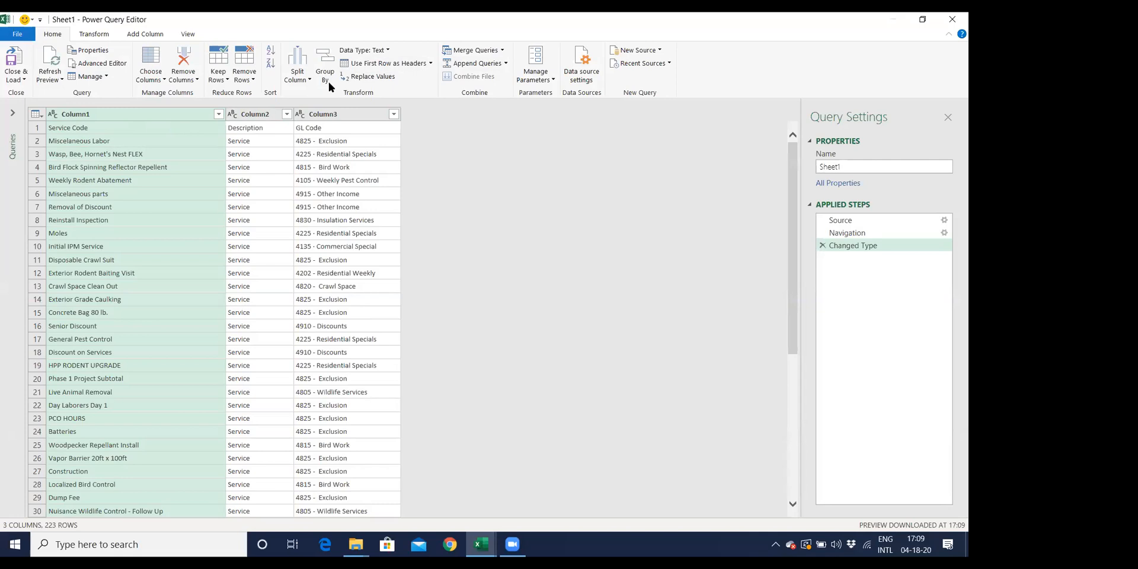
{"action": "left_click", "coordinate": [388, 67]}
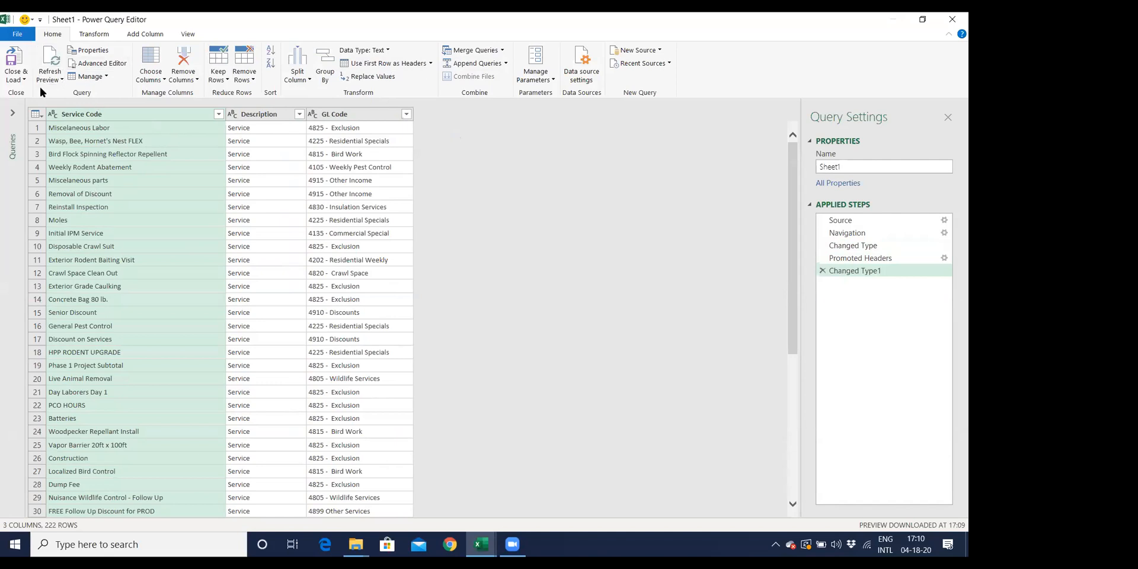
Close the query and load Sheet1 as Only Create Connection, adding its data to the Data Model.
{"action": "left_click", "coordinate": [24, 81]}
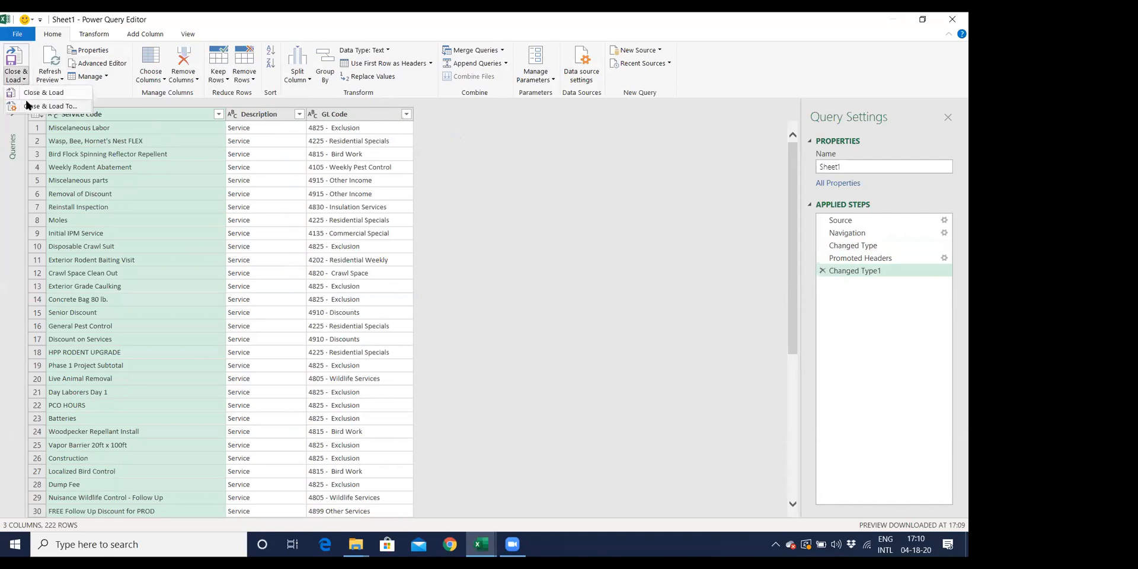
{"action": "left_click", "coordinate": [26, 106]}
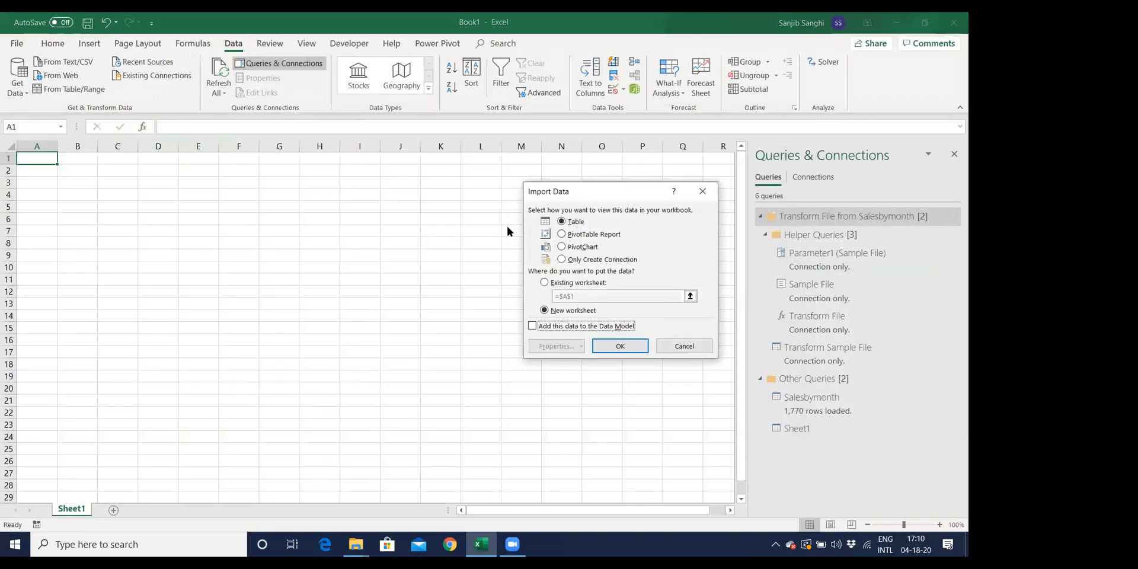
{"action": "left_click", "coordinate": [593, 261]}
{"action": "left_click", "coordinate": [551, 329]}
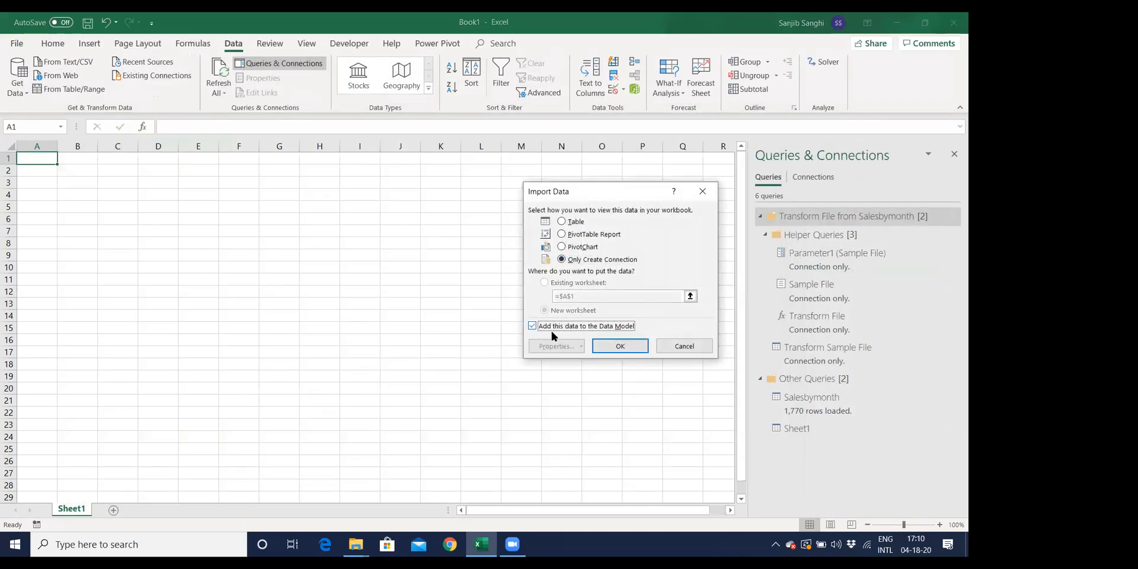
{"action": "left_click", "coordinate": [620, 346]}
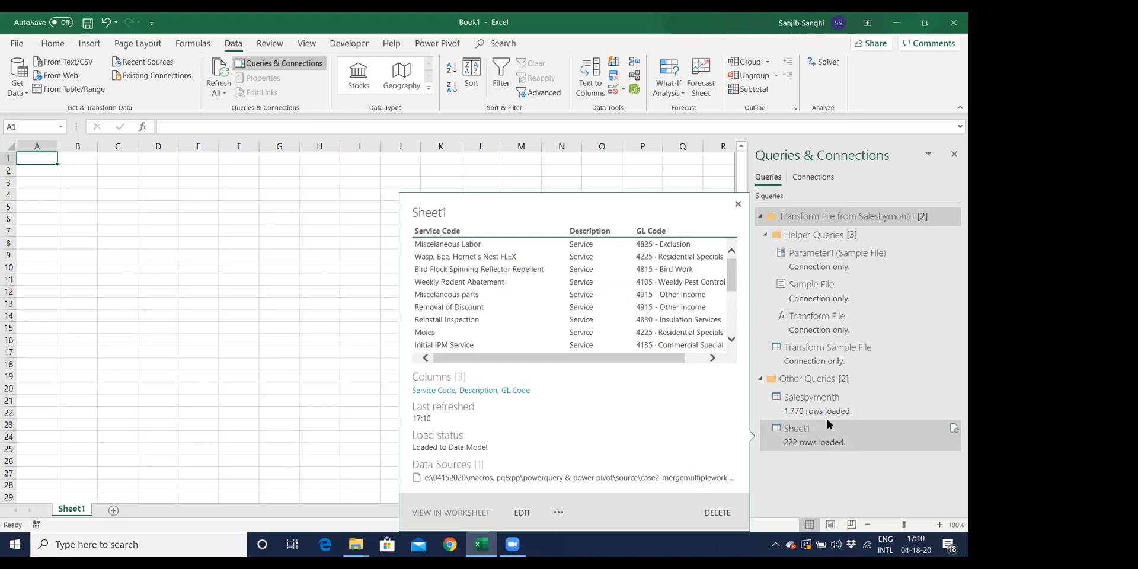
{"action": "mouse_move", "coordinate": [831, 417]}
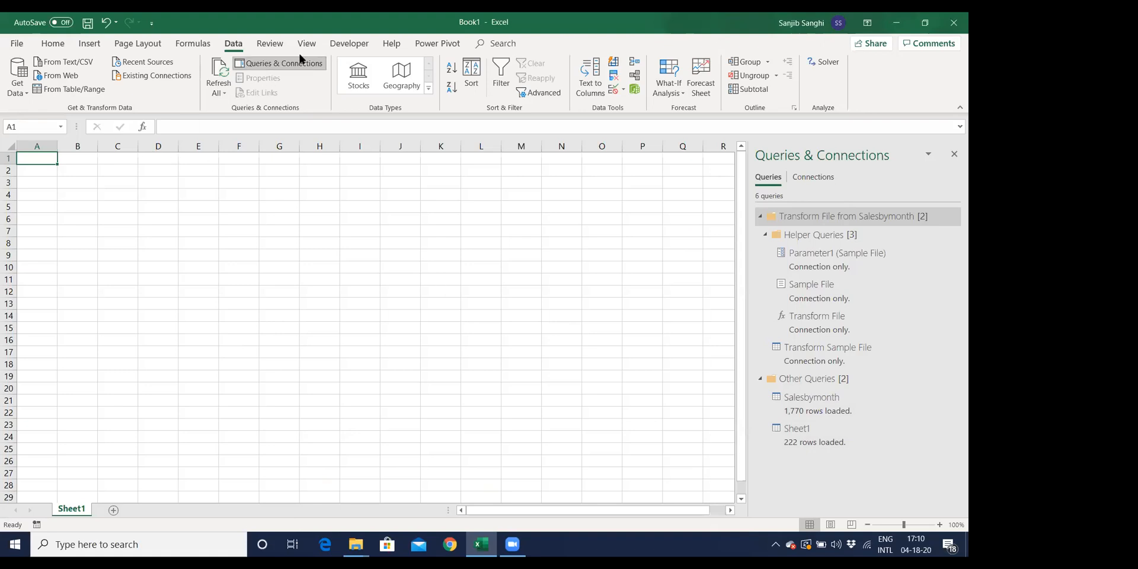
Open the Data Model in the Power Pivot window and look through the Salesbymonth and Sheet1 tables.
{"action": "left_click", "coordinate": [436, 43]}
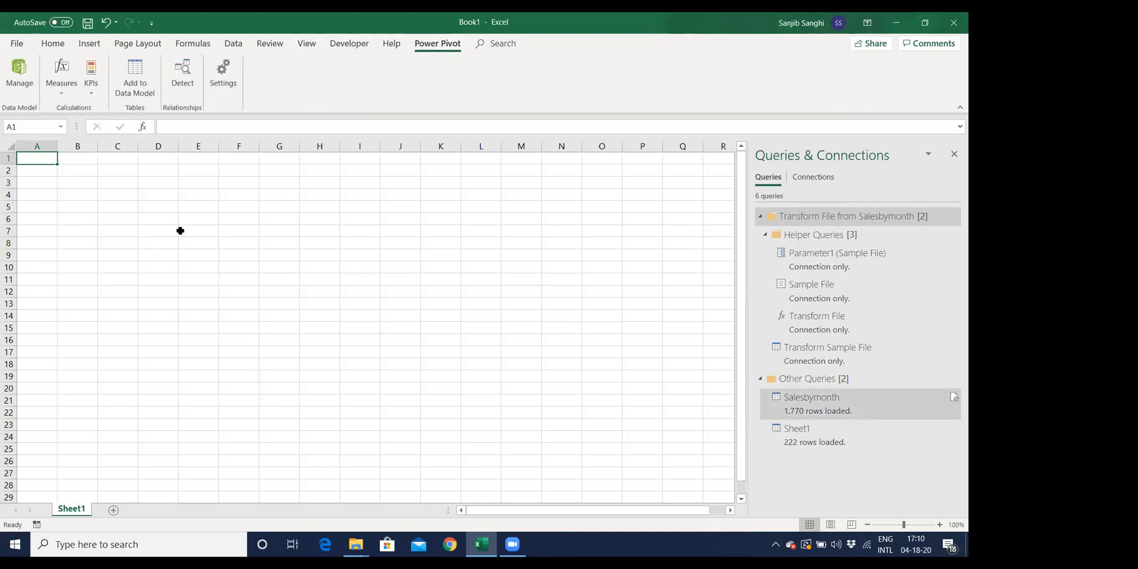
{"action": "left_click", "coordinate": [16, 83]}
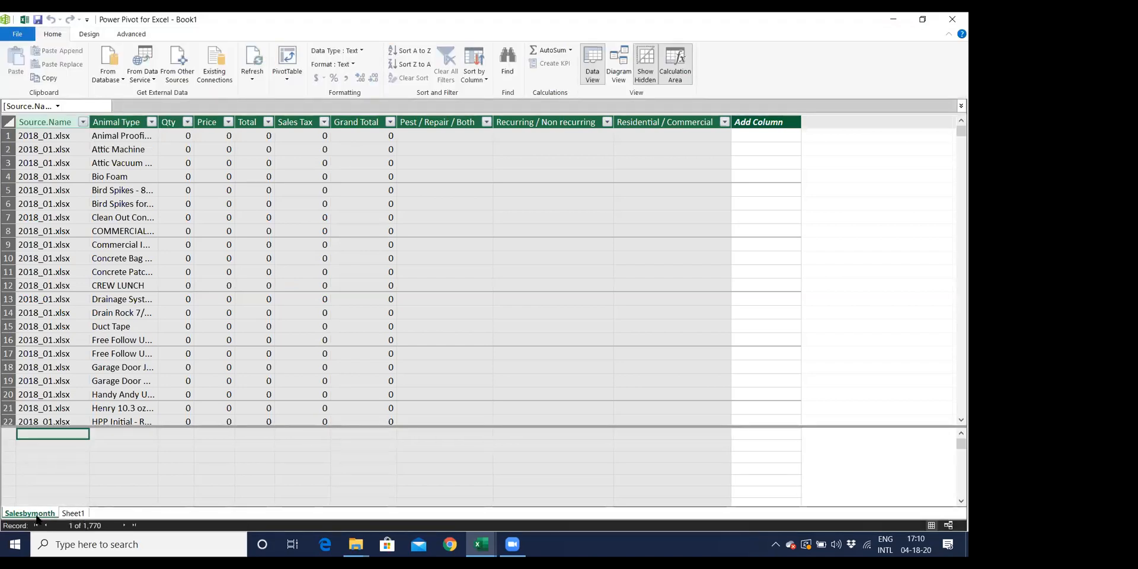
{"action": "left_click", "coordinate": [72, 514]}
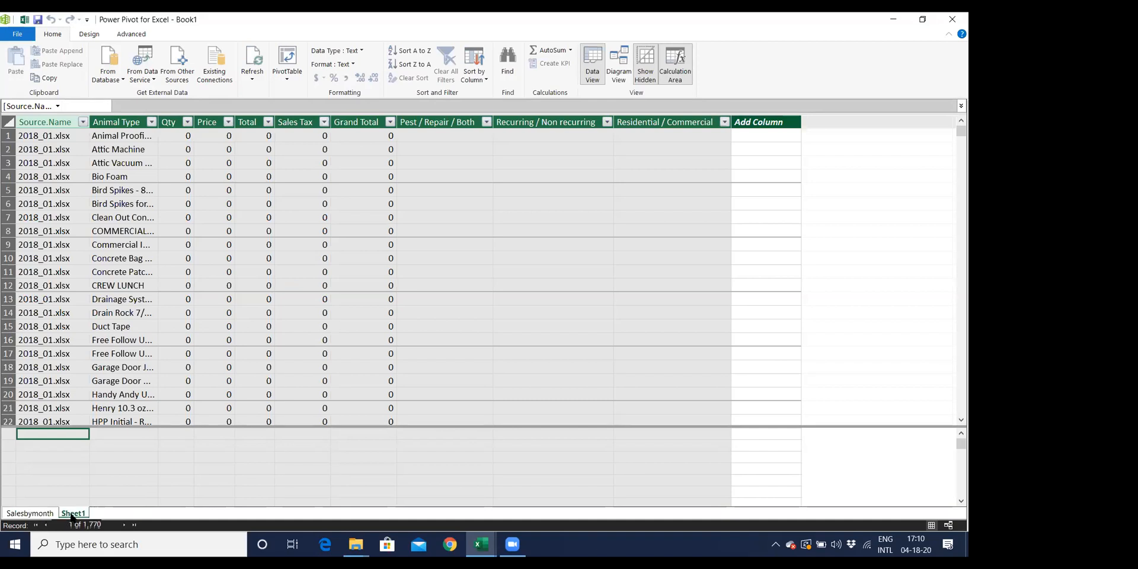
{"action": "left_click", "coordinate": [36, 514]}
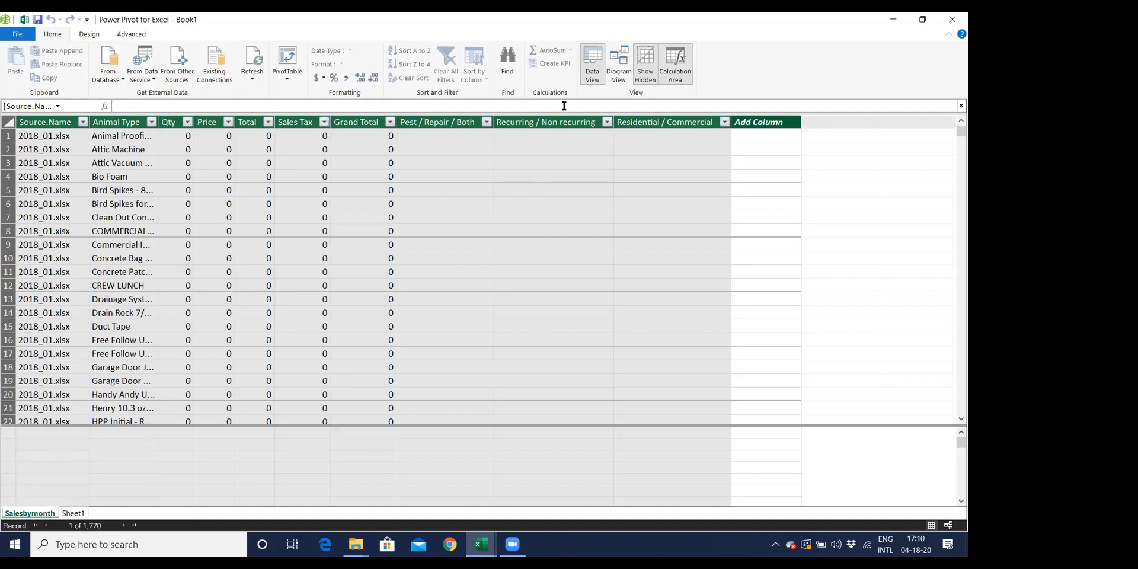
Switch the model to Diagram View and relate Animal Type in Salesbymonth to Service Code in Sheet1.
{"action": "left_click", "coordinate": [617, 73]}
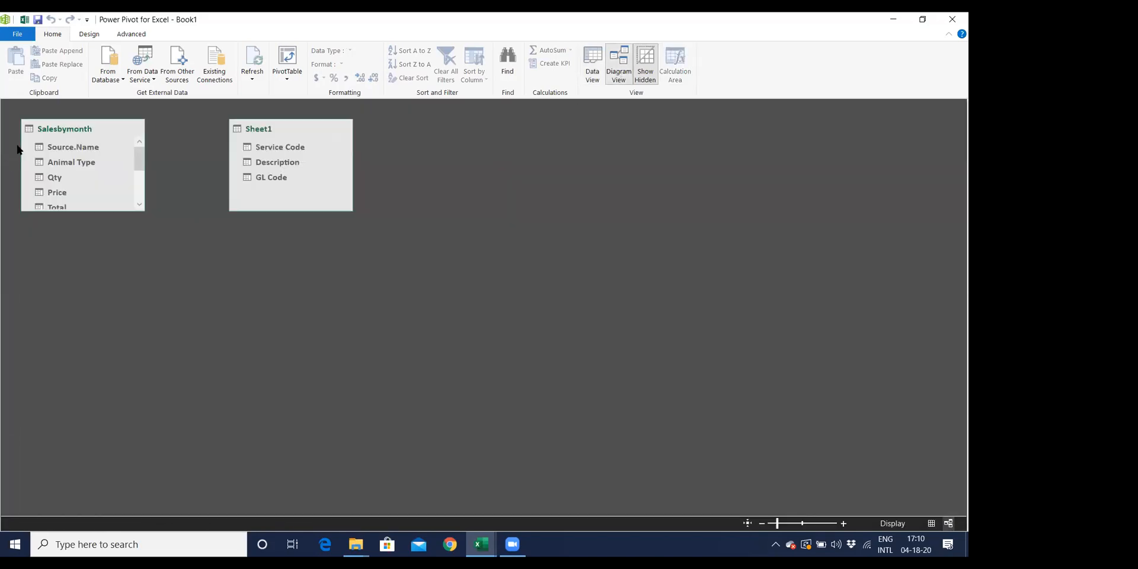
{"action": "scroll", "coordinate": [138, 188], "scroll_direction": "down", "scroll_amount": 3}
{"action": "scroll", "coordinate": [138, 190], "scroll_direction": "up", "scroll_amount": 3}
{"action": "left_click_drag", "start_coordinate": [91, 166], "coordinate": [306, 151]}
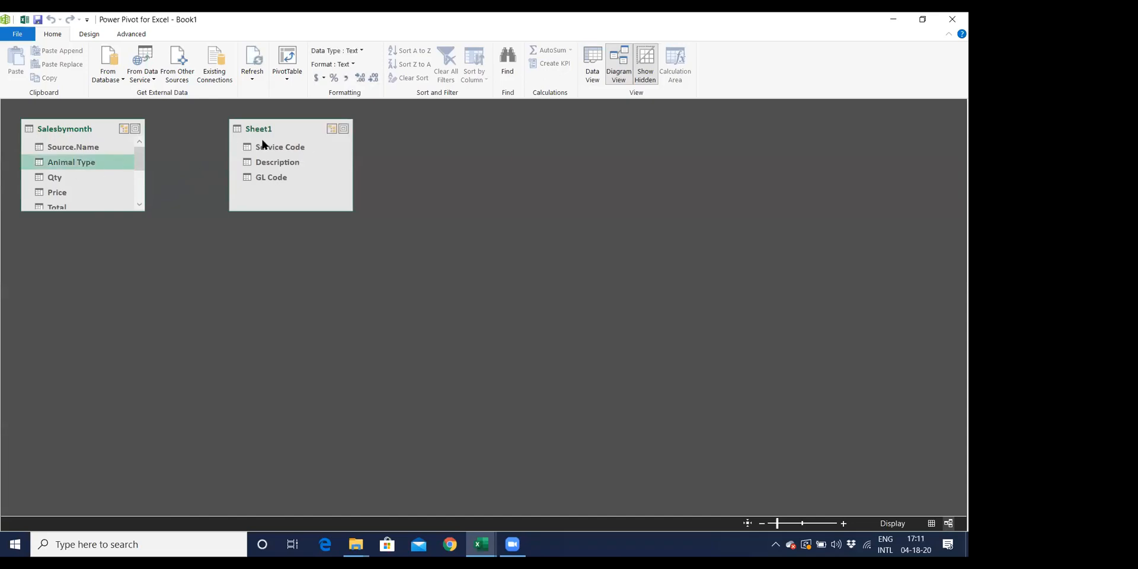
{"action": "left_click_drag", "start_coordinate": [98, 163], "coordinate": [262, 151]}
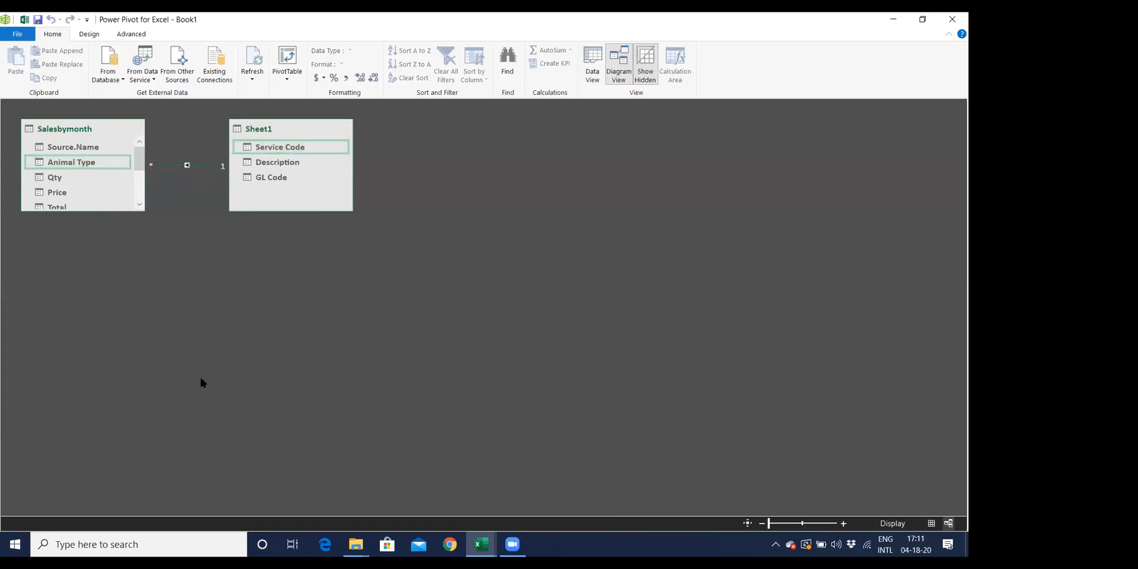
Create a PivotTable from the Data Model on a new worksheet and expand the fields of Salesbymonth and Sheet1.
{"action": "left_click", "coordinate": [283, 79]}
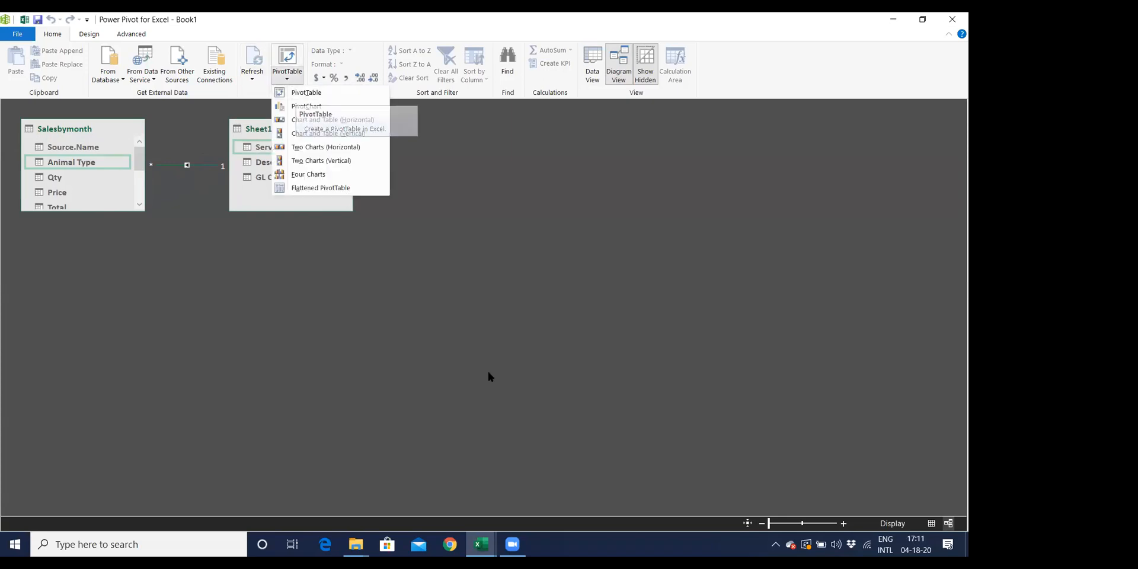
{"action": "left_click", "coordinate": [322, 92]}
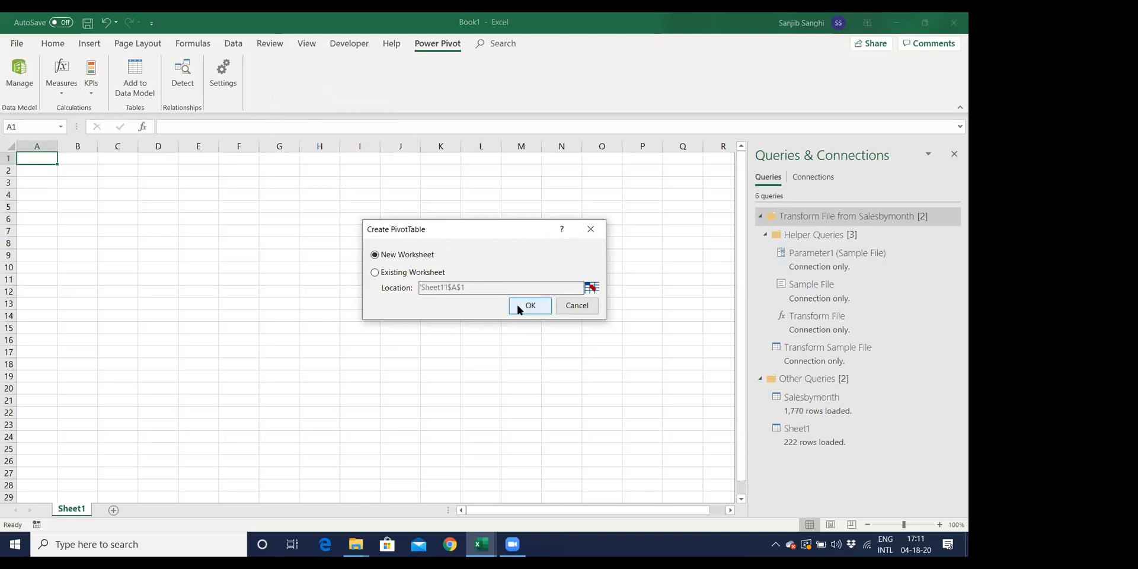
{"action": "left_click", "coordinate": [518, 307]}
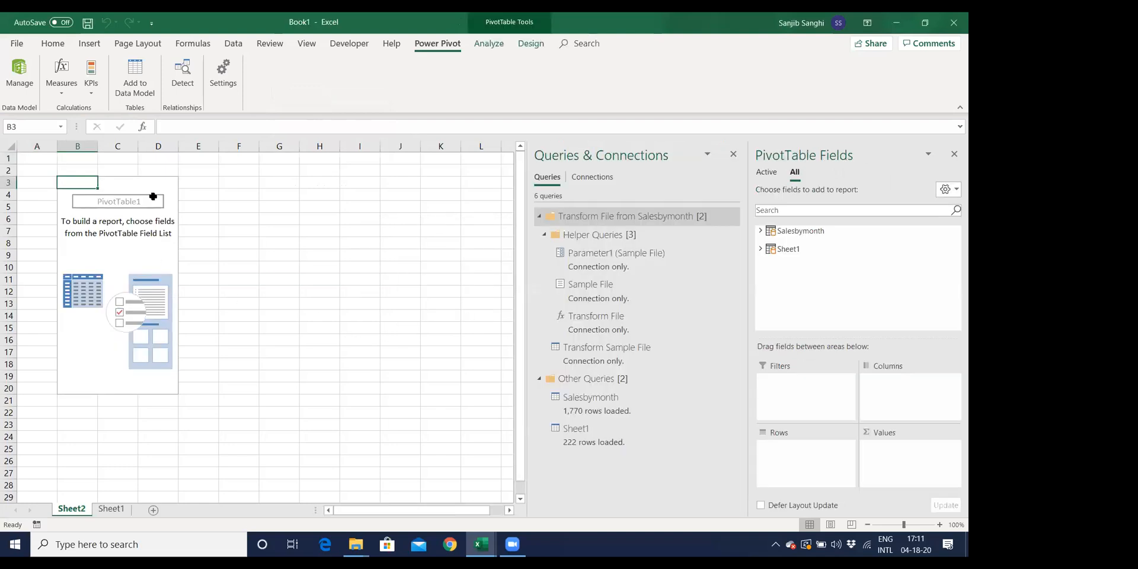
{"action": "left_click", "coordinate": [760, 231]}
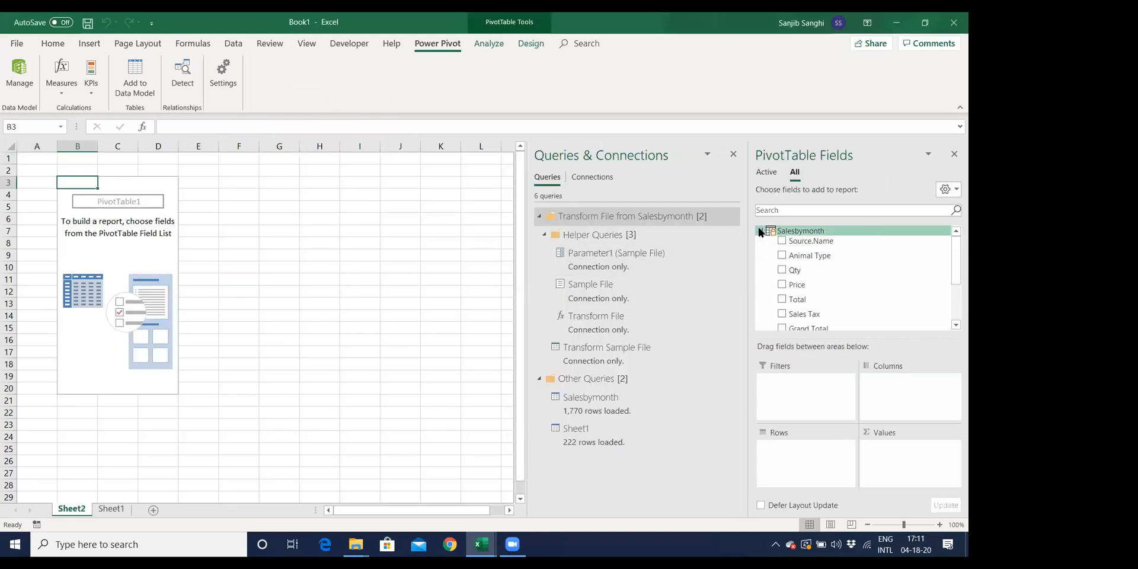
{"action": "scroll", "coordinate": [915, 257], "scroll_direction": "down", "scroll_amount": 3}
{"action": "left_click", "coordinate": [760, 319]}
{"action": "scroll", "coordinate": [828, 298], "scroll_direction": "up", "scroll_amount": 5}
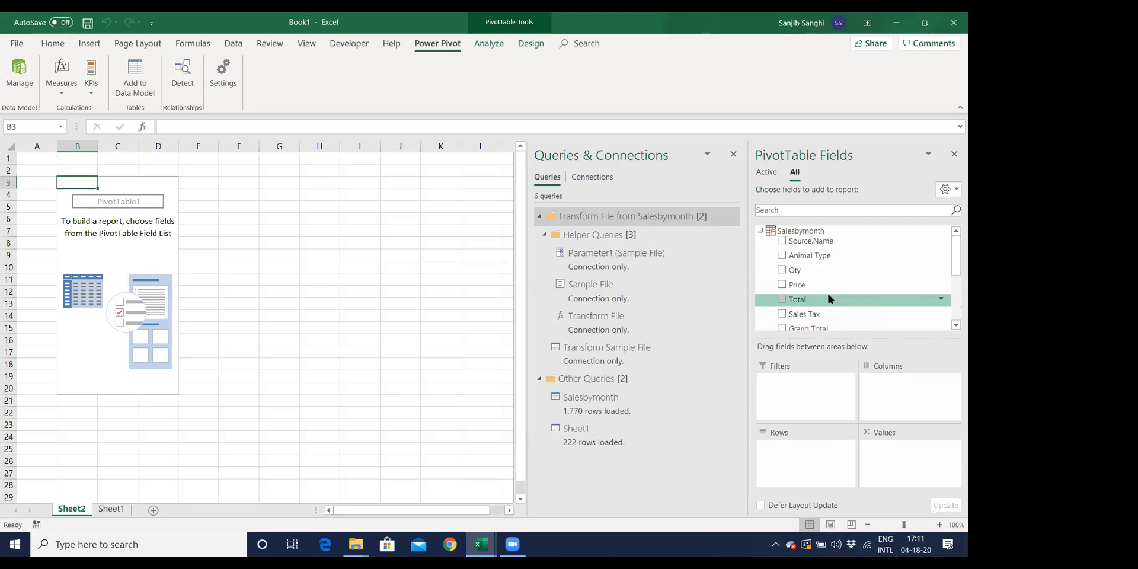
{"action": "scroll", "coordinate": [829, 298], "scroll_direction": "down", "scroll_amount": 5}
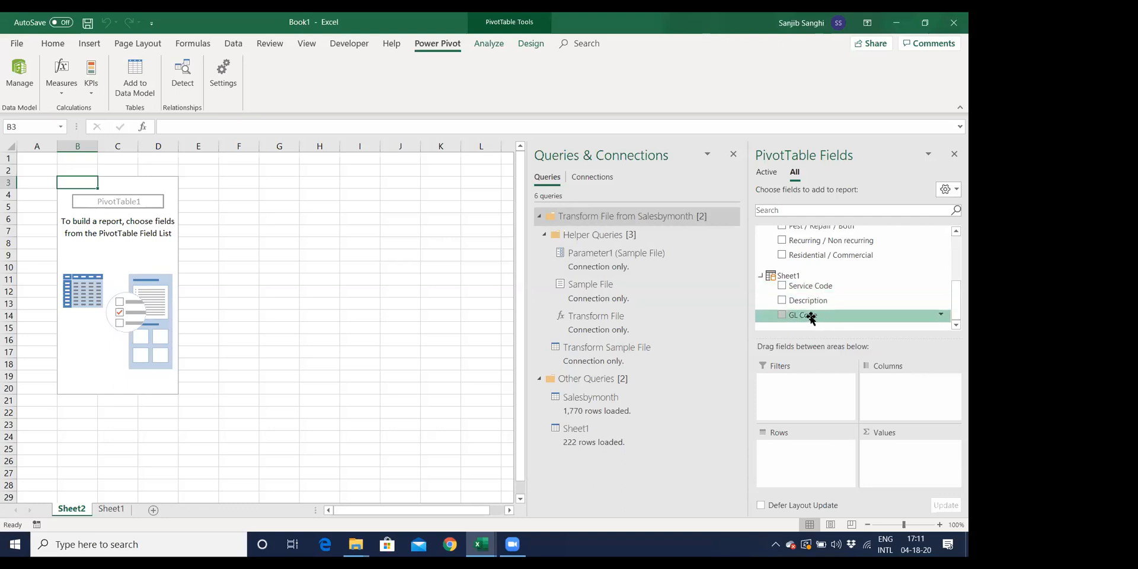
Enable the classic layout for the PivotTable so fields can be placed directly in the grid.
{"action": "right_click", "coordinate": [100, 259]}
{"action": "left_click", "coordinate": [134, 315]}
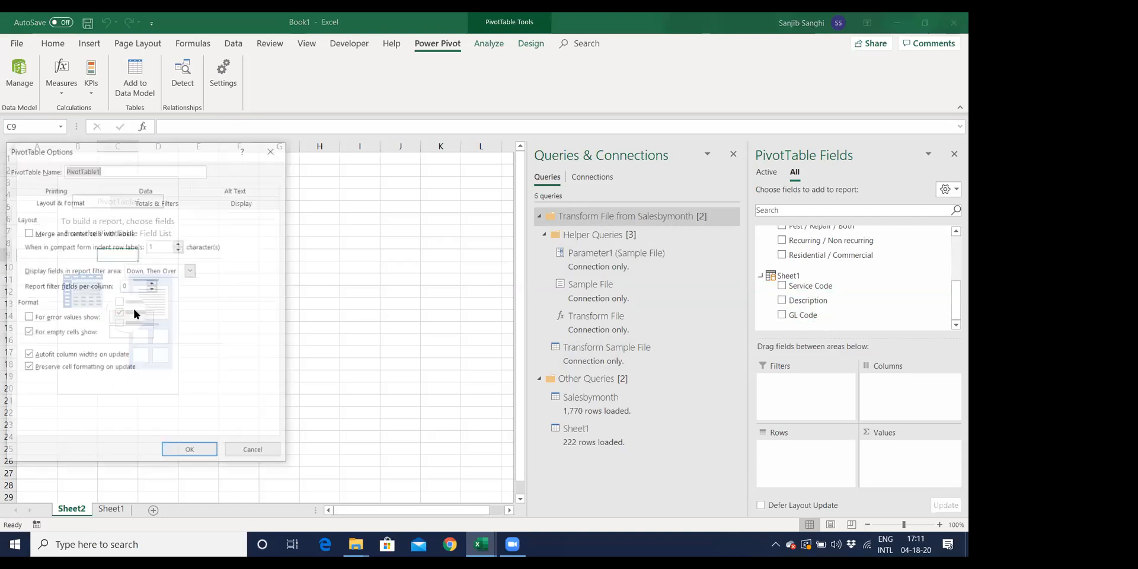
{"action": "left_click", "coordinate": [249, 202]}
{"action": "left_click", "coordinate": [53, 300]}
{"action": "left_click", "coordinate": [191, 452]}
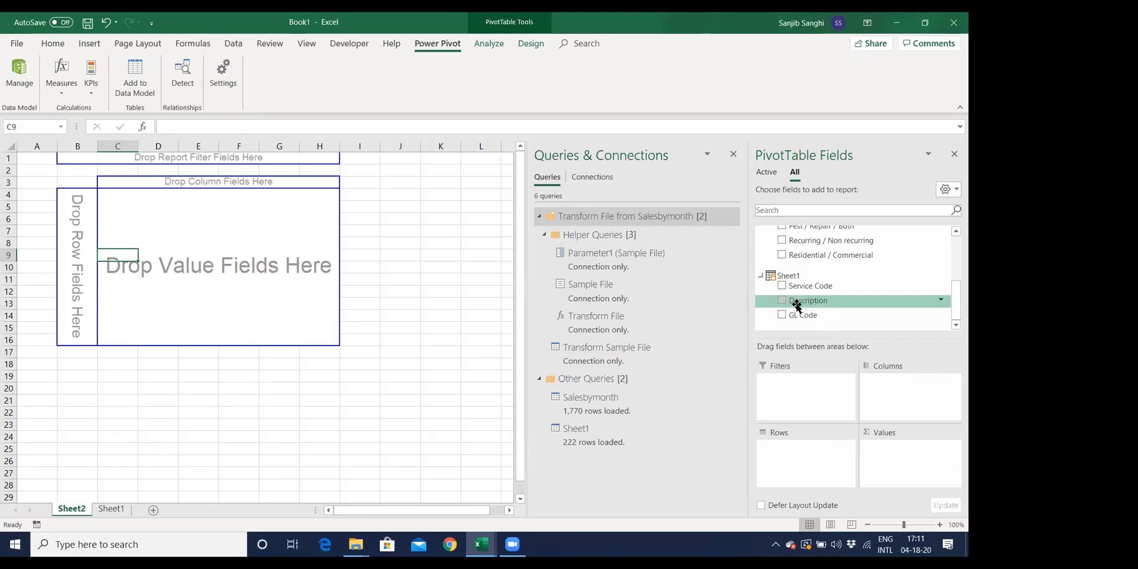
Add GL Code from Sheet1 to the PivotTable rows and Grand Total from Salesbymonth to the values, and review the report.
{"action": "left_click_drag", "start_coordinate": [805, 320], "coordinate": [77, 240]}
{"action": "scroll", "coordinate": [884, 272], "scroll_direction": "up", "scroll_amount": 10}
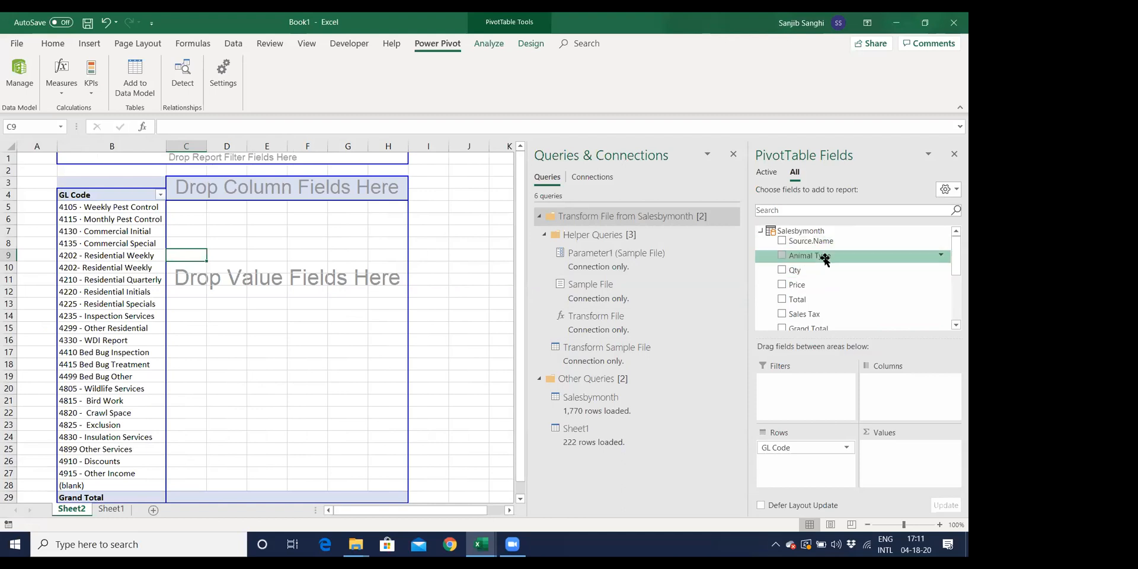
{"action": "scroll", "coordinate": [827, 264], "scroll_direction": "down", "scroll_amount": 2}
{"action": "left_click_drag", "start_coordinate": [831, 276], "coordinate": [902, 460]}
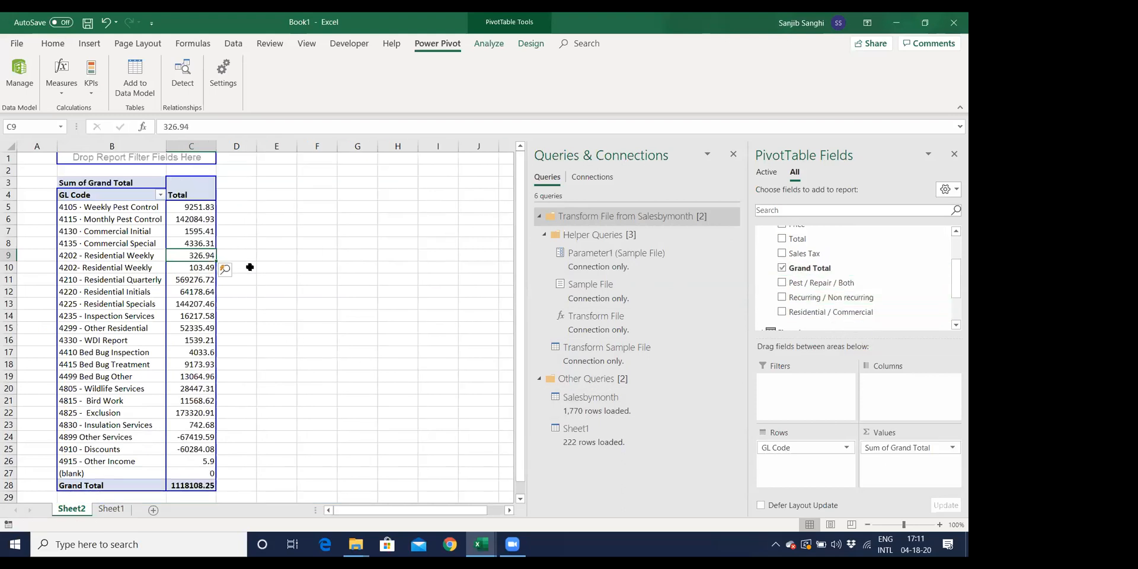
{"action": "scroll", "coordinate": [250, 266], "scroll_direction": "down", "scroll_amount": 2}
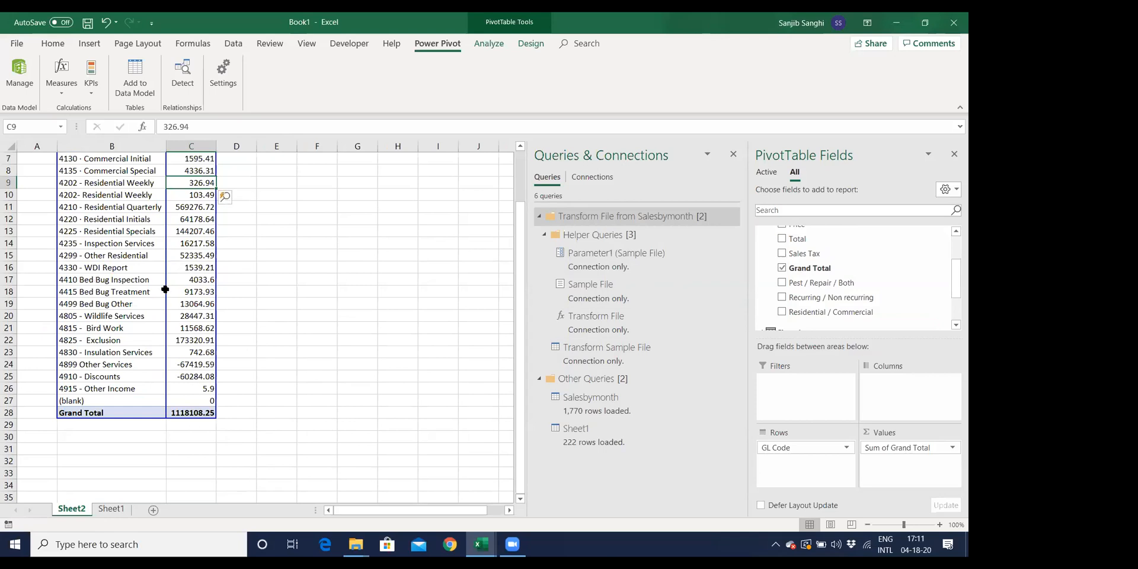
{"action": "scroll", "coordinate": [165, 299], "scroll_direction": "up", "scroll_amount": 2}
{"action": "scroll", "coordinate": [166, 301], "scroll_direction": "down", "scroll_amount": 1}
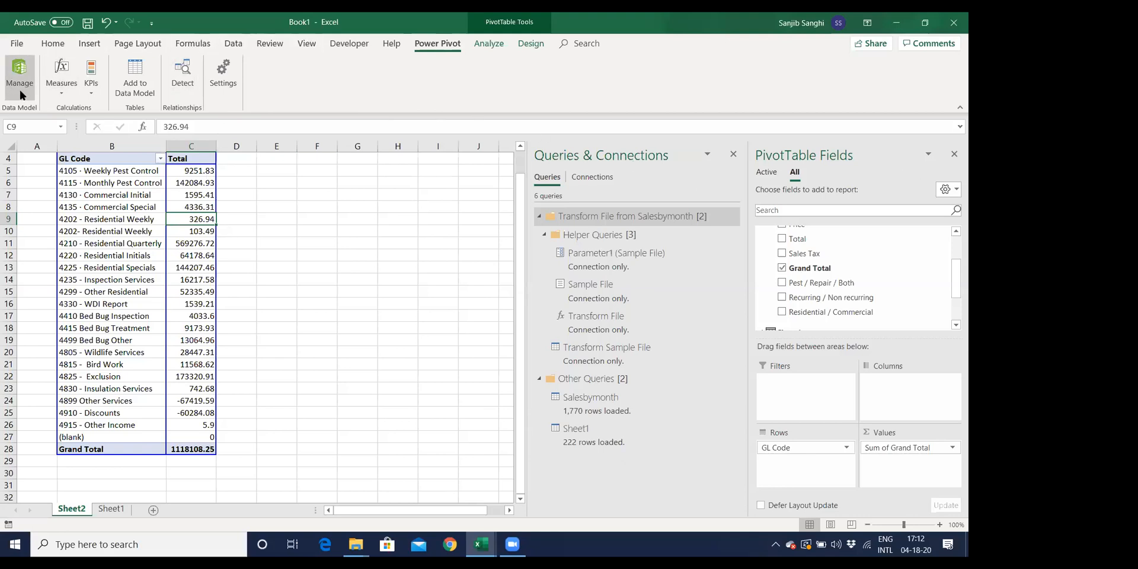
Apply the comma number style to the PivotTable's Total column, including the Grand Total row.
{"action": "left_click", "coordinate": [259, 276]}
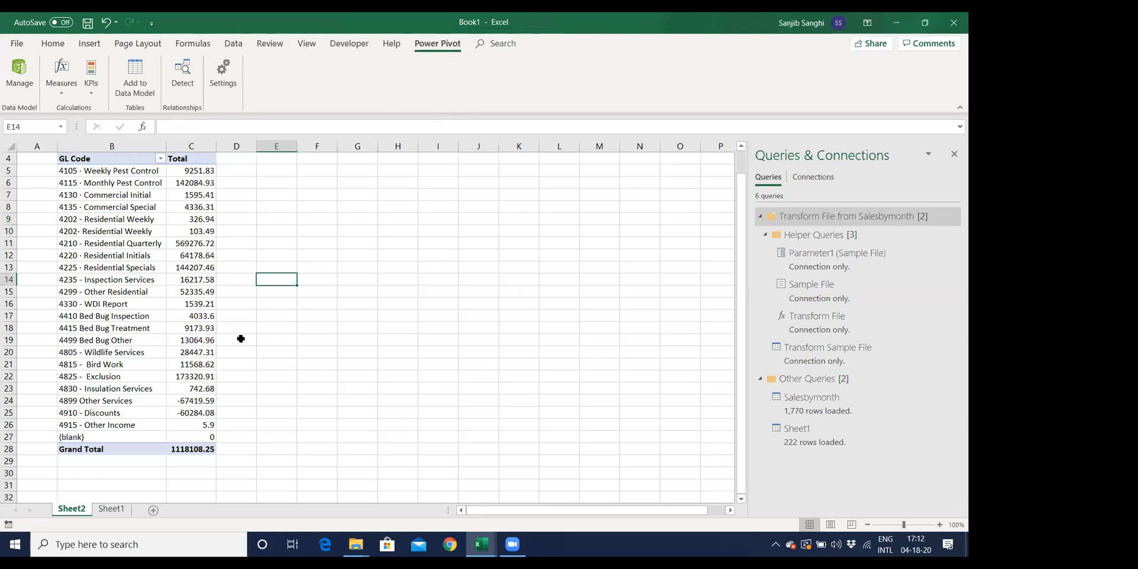
{"action": "scroll", "coordinate": [312, 305], "scroll_direction": "down", "scroll_amount": 1}
{"action": "scroll", "coordinate": [312, 305], "scroll_direction": "up", "scroll_amount": 1}
{"action": "mouse_move", "coordinate": [181, 453]}
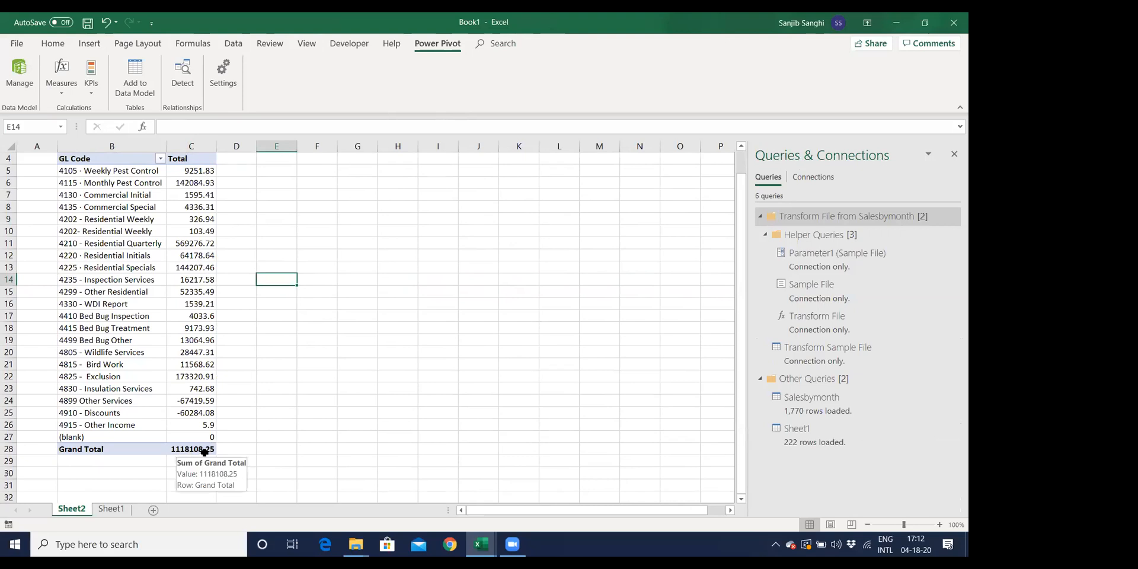
{"action": "left_click", "coordinate": [204, 453]}
{"action": "left_click", "coordinate": [57, 46]}
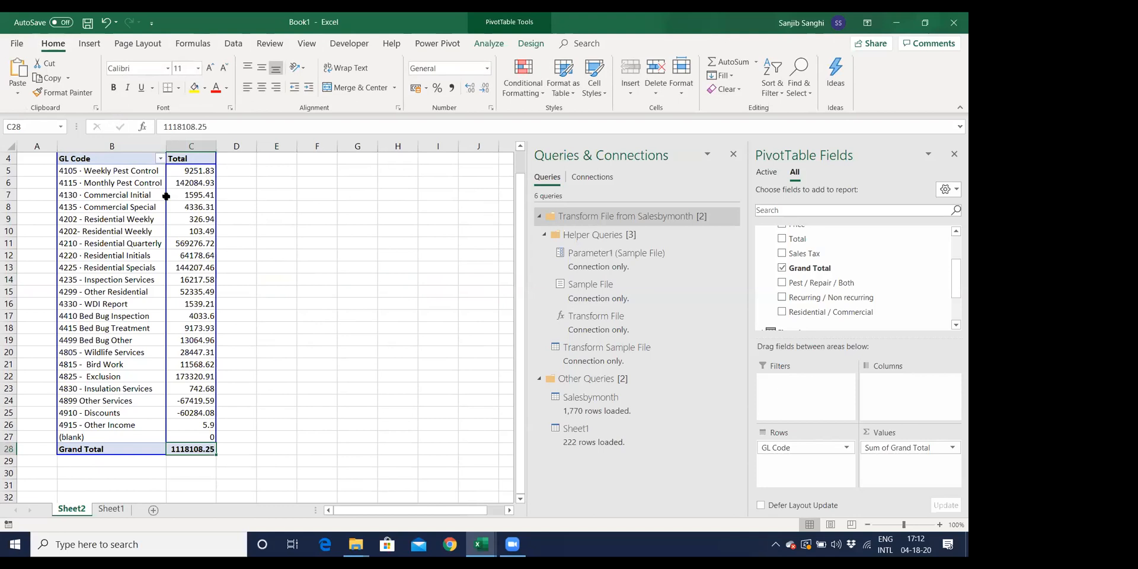
{"action": "left_click_drag", "start_coordinate": [192, 175], "coordinate": [194, 444]}
{"action": "left_click", "coordinate": [452, 87]}
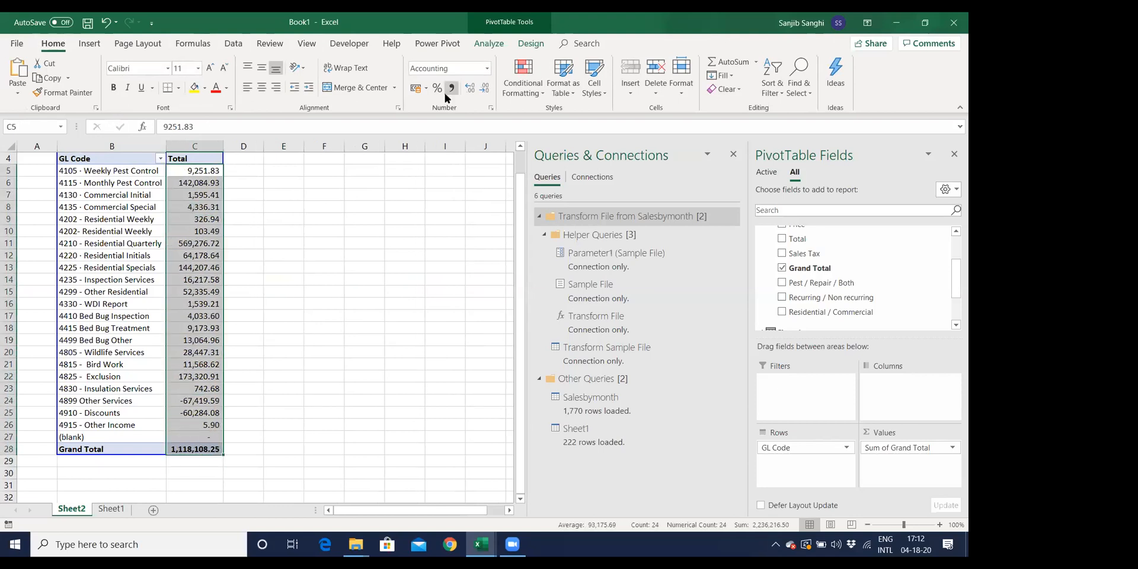
{"action": "left_click", "coordinate": [324, 266]}
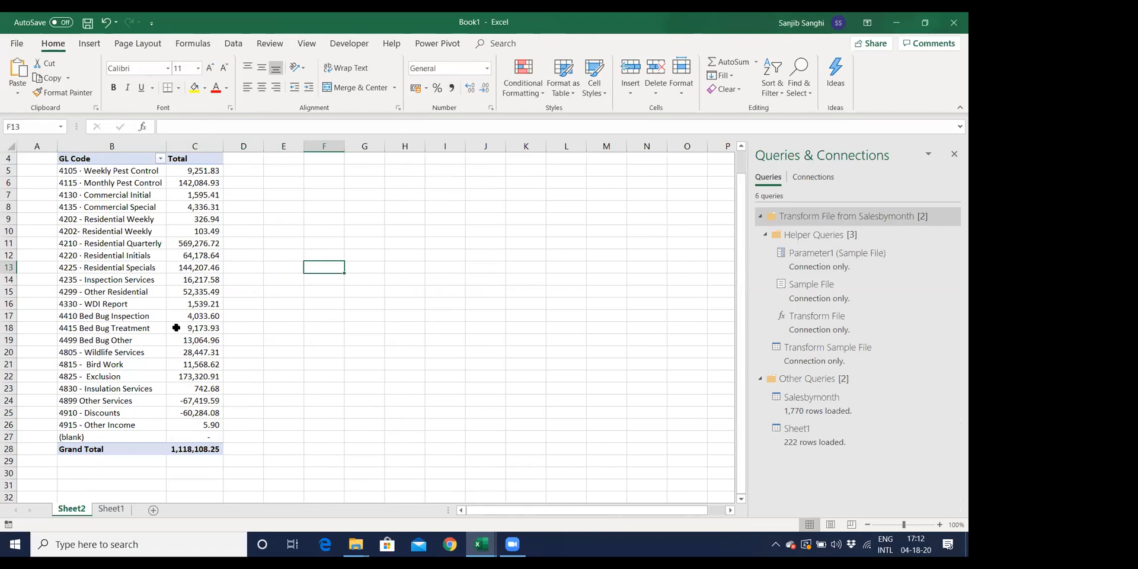
{"action": "mouse_move", "coordinate": [176, 328]}
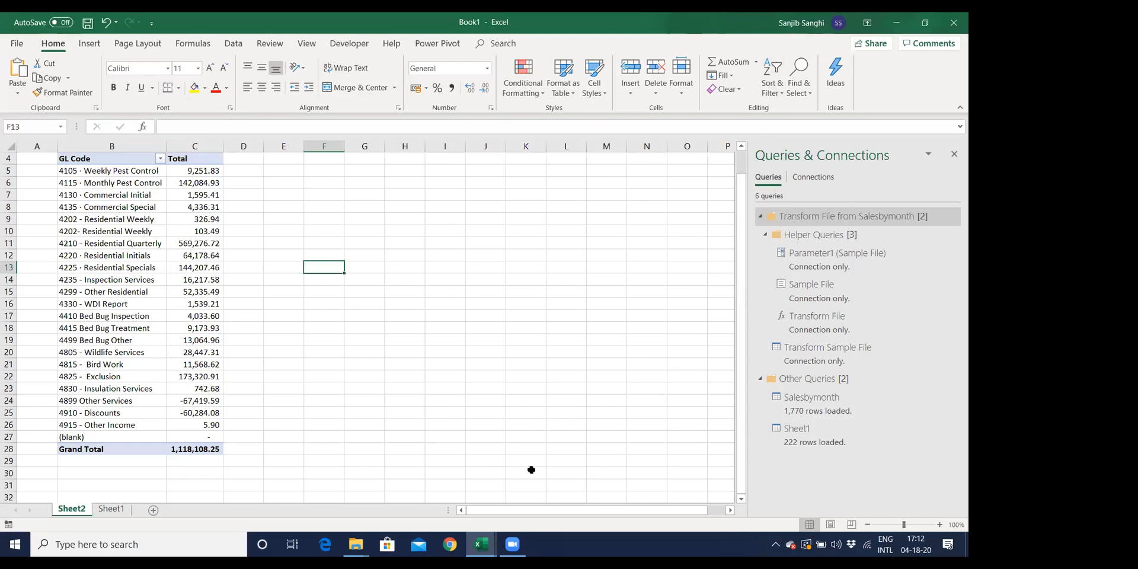
In File Explorer, copy the 2018_12 workbook from the Case2-mergemultipleworkbook folder into its Salesbymonth subfolder.
{"action": "mouse_move", "coordinate": [355, 544]}
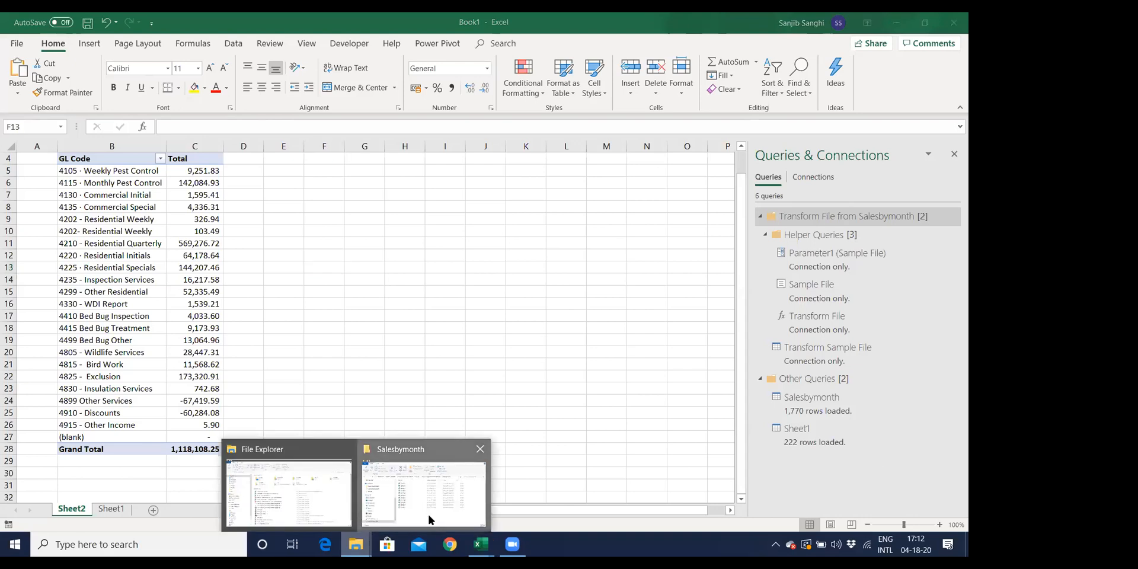
{"action": "left_click", "coordinate": [427, 510]}
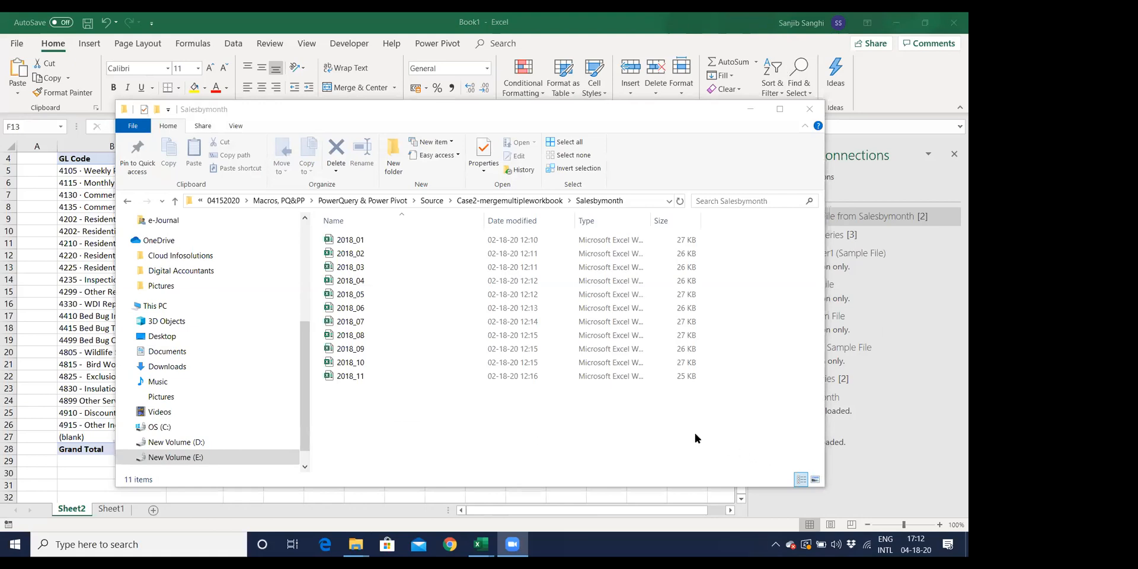
{"action": "left_click", "coordinate": [508, 201]}
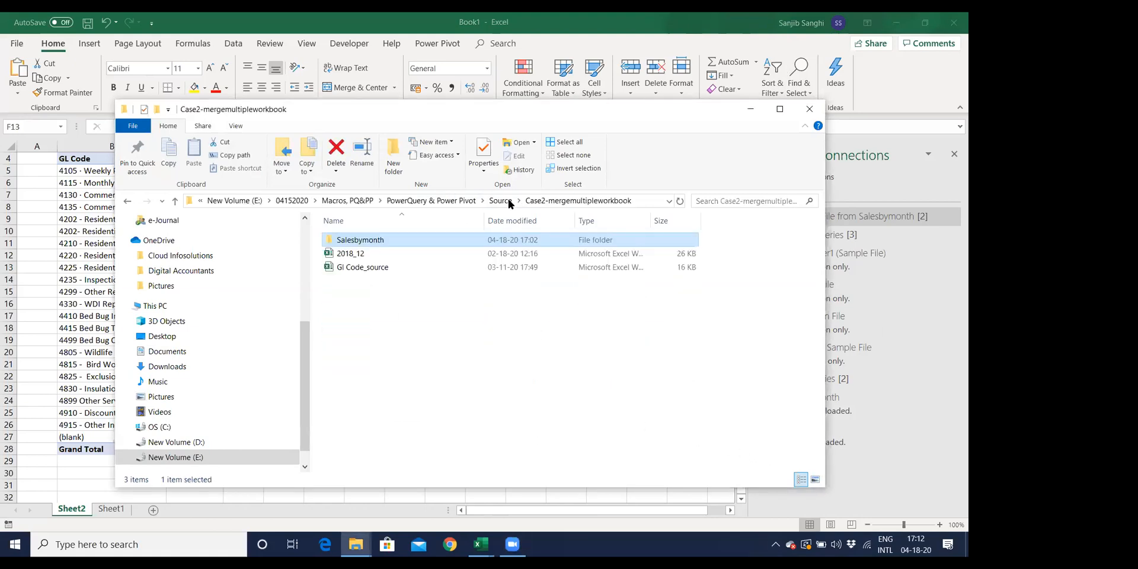
{"action": "left_click", "coordinate": [359, 254]}
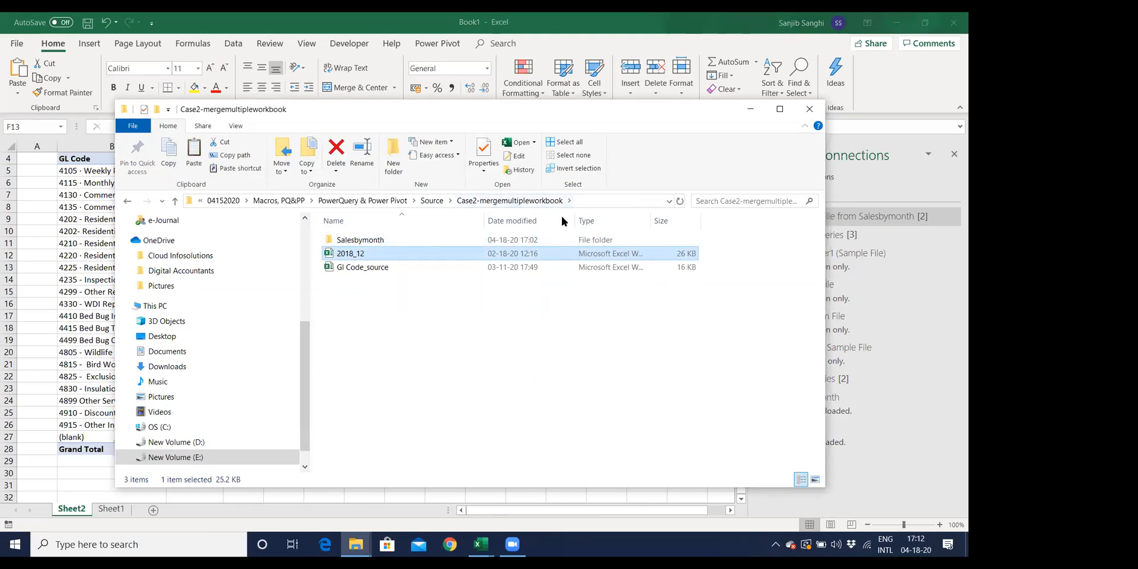
{"action": "double_click", "coordinate": [360, 240]}
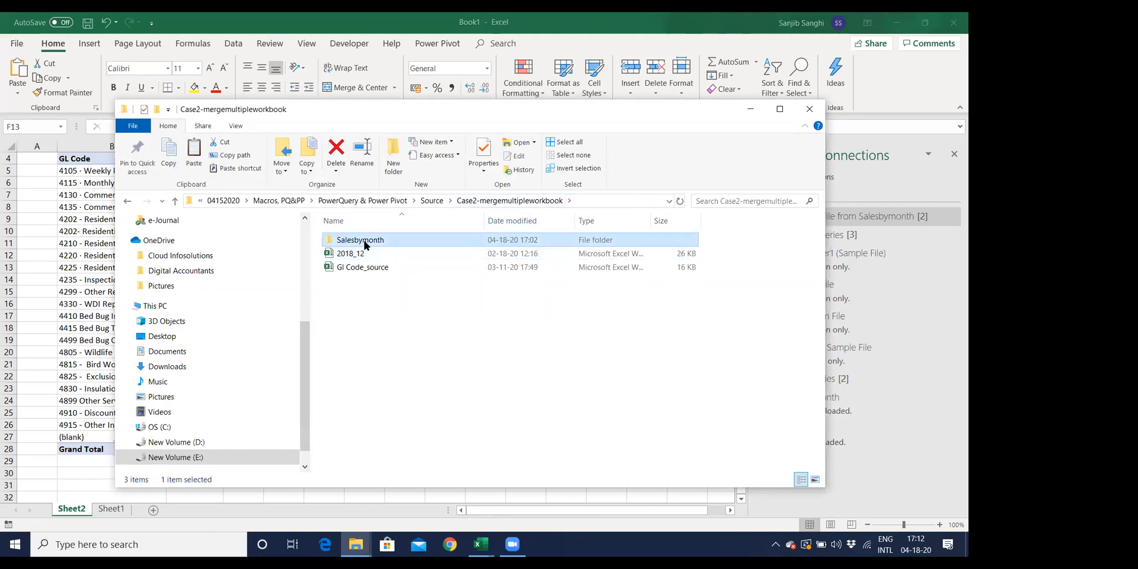
{"action": "right_click", "coordinate": [422, 417]}
{"action": "left_click", "coordinate": [468, 311]}
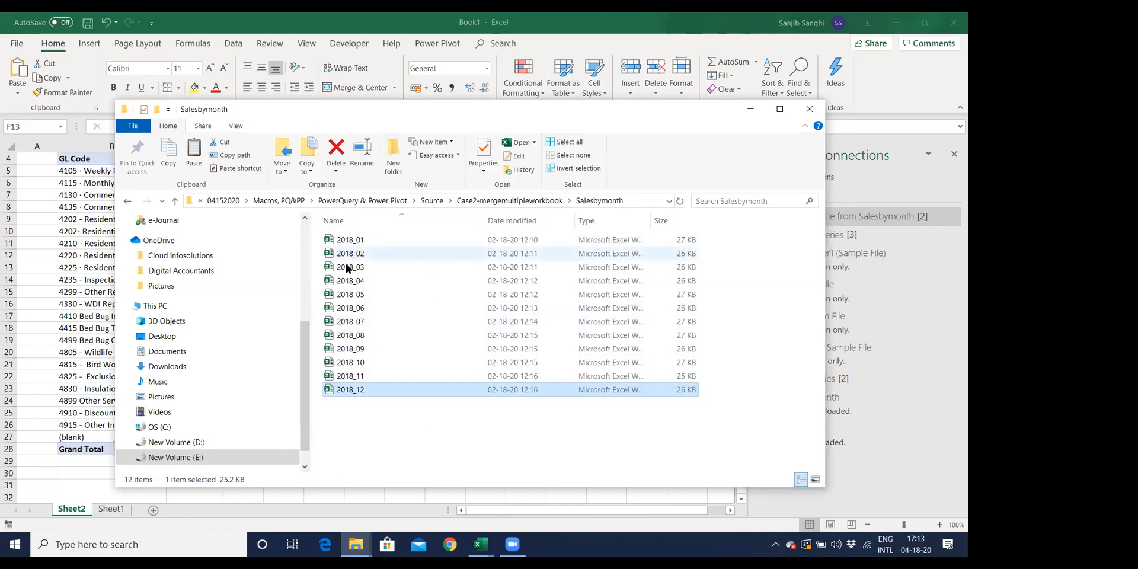
Return to the Excel workbook and refresh the GL code PivotTable to include the added month.
{"action": "left_click", "coordinate": [54, 293]}
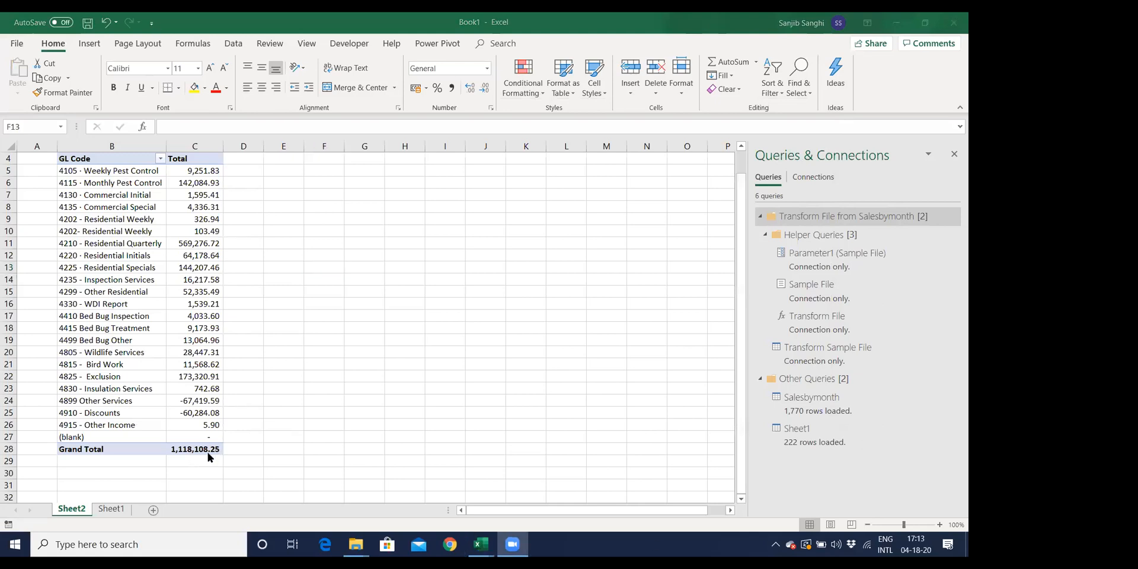
{"action": "right_click", "coordinate": [139, 291]}
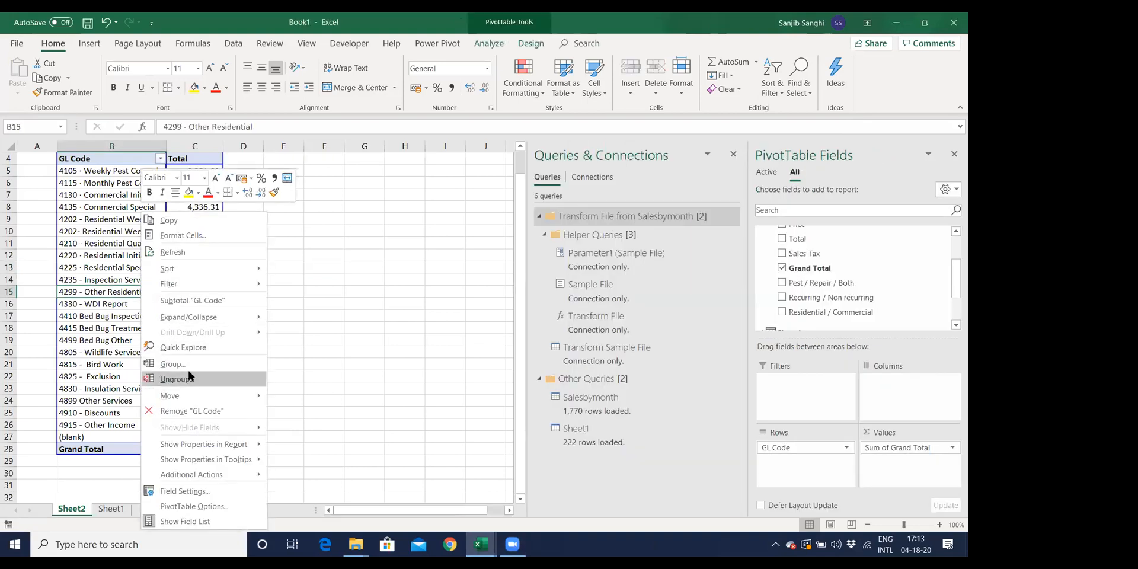
{"action": "left_click", "coordinate": [200, 261]}
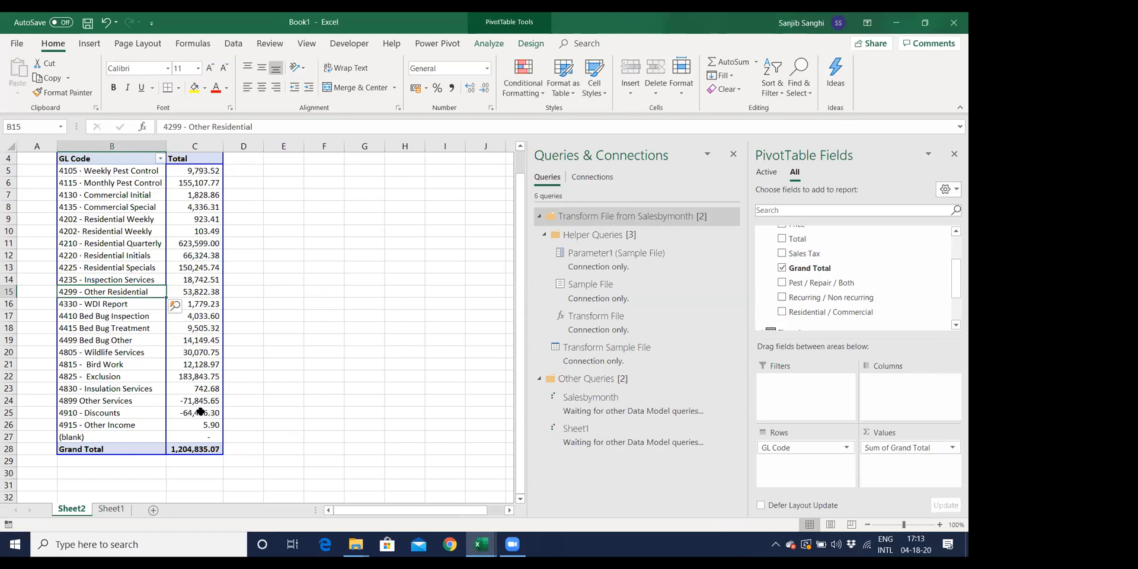
{"action": "mouse_move", "coordinate": [187, 453]}
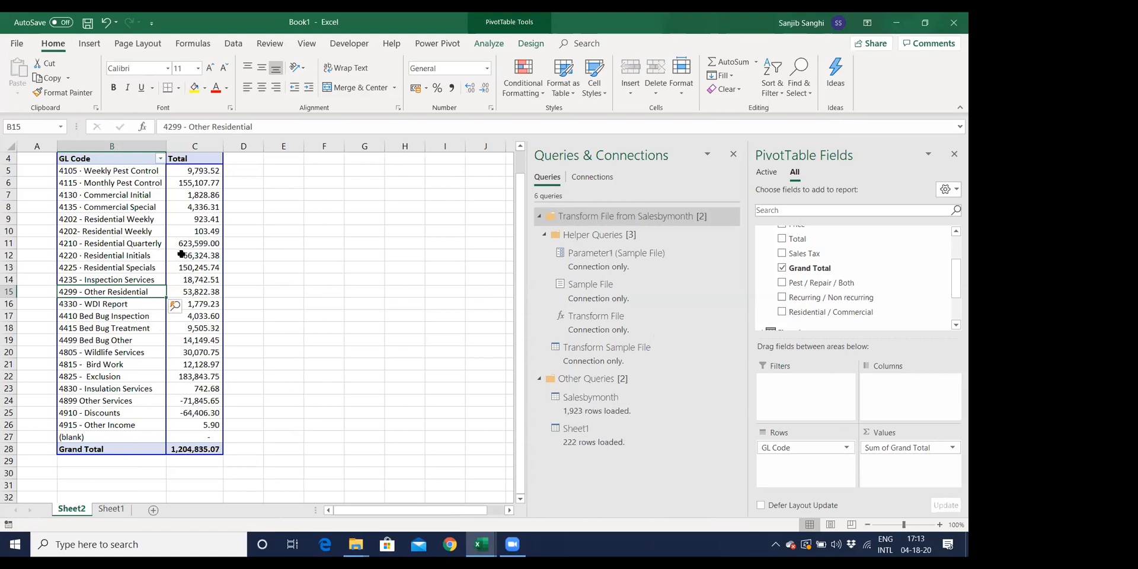
{"action": "mouse_move", "coordinate": [181, 254]}
Open the Power Pivot data model and create a PivotChart from it on a new worksheet.
{"action": "left_click", "coordinate": [490, 43]}
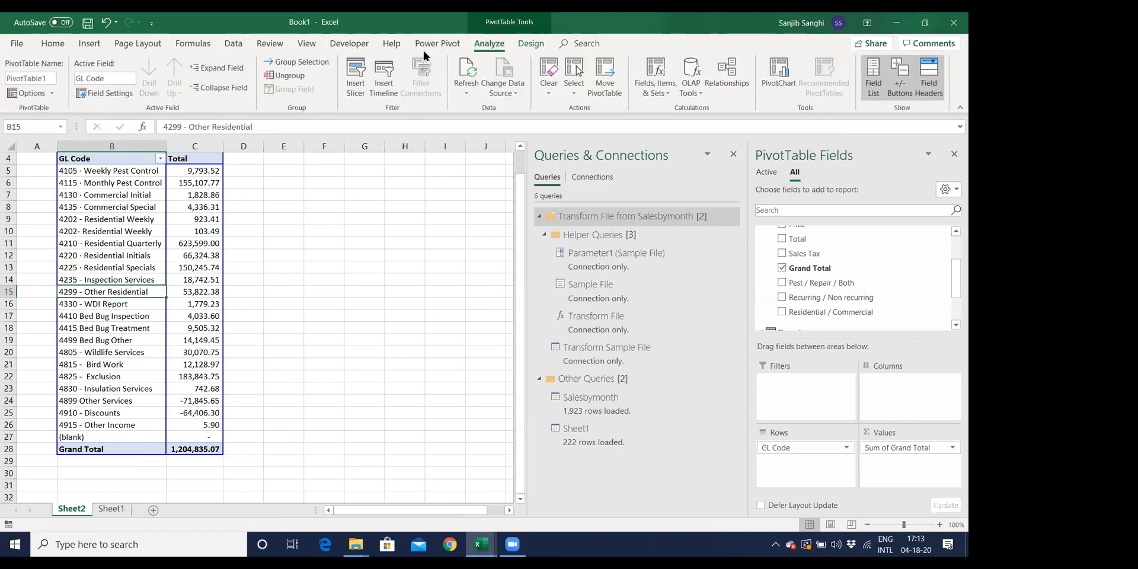
{"action": "left_click", "coordinate": [439, 43]}
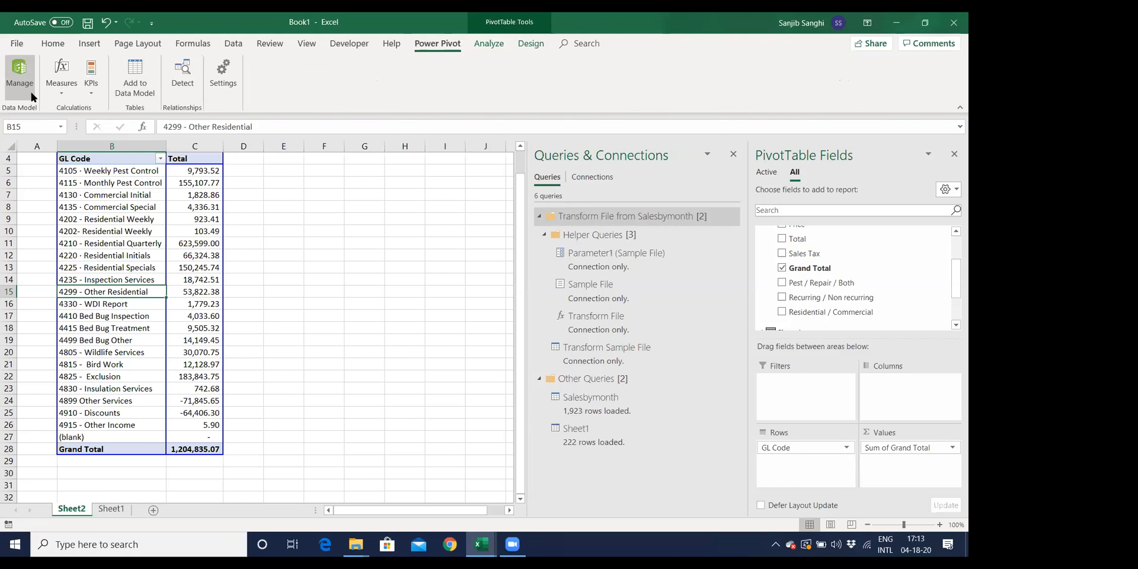
{"action": "left_click", "coordinate": [31, 96]}
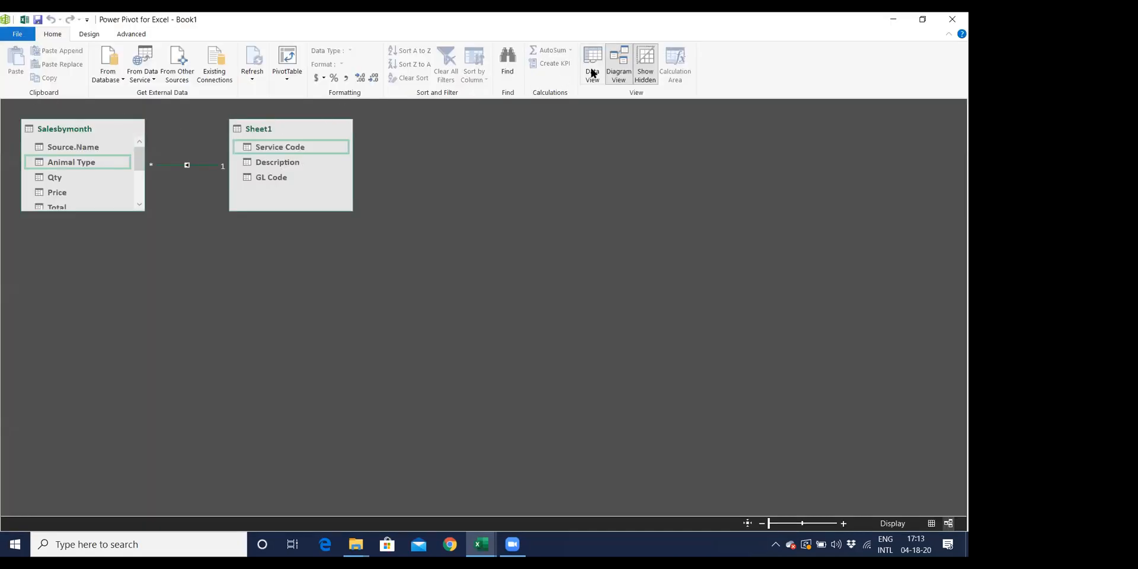
{"action": "left_click", "coordinate": [290, 75]}
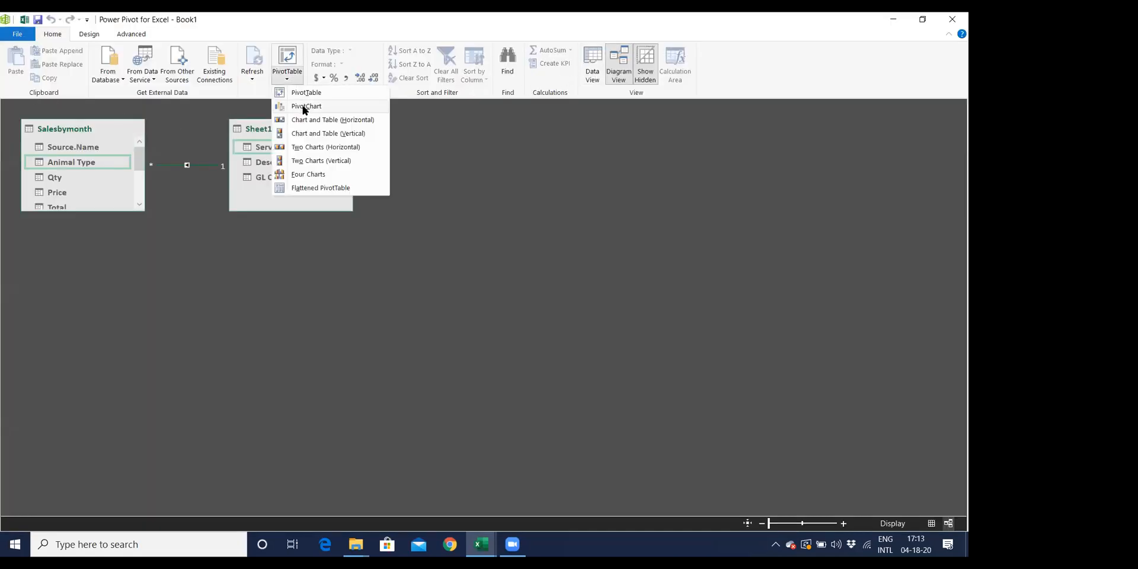
{"action": "left_click", "coordinate": [304, 107]}
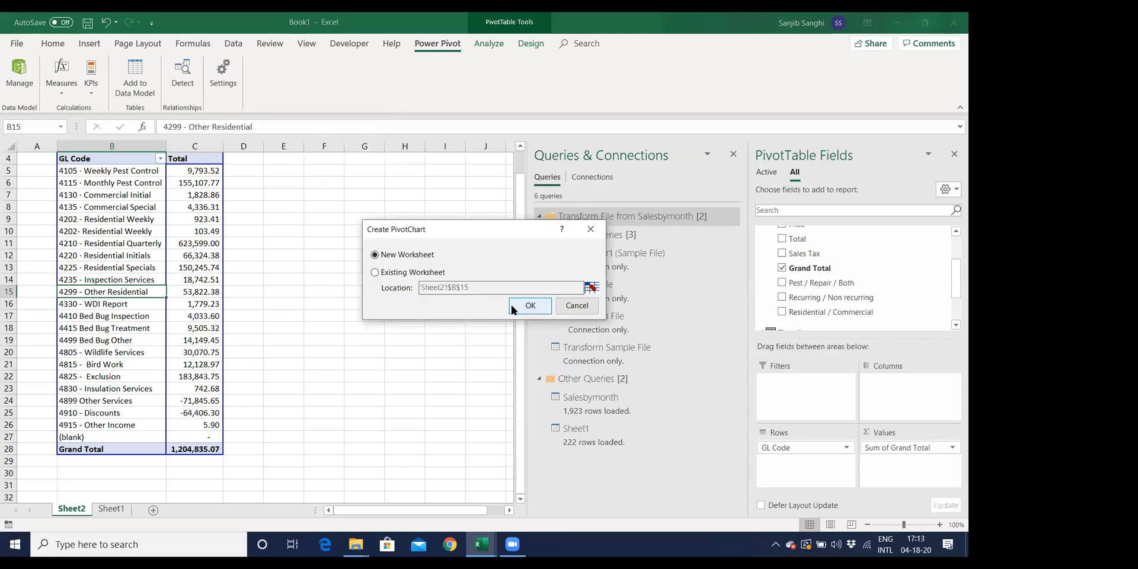
{"action": "left_click", "coordinate": [529, 305]}
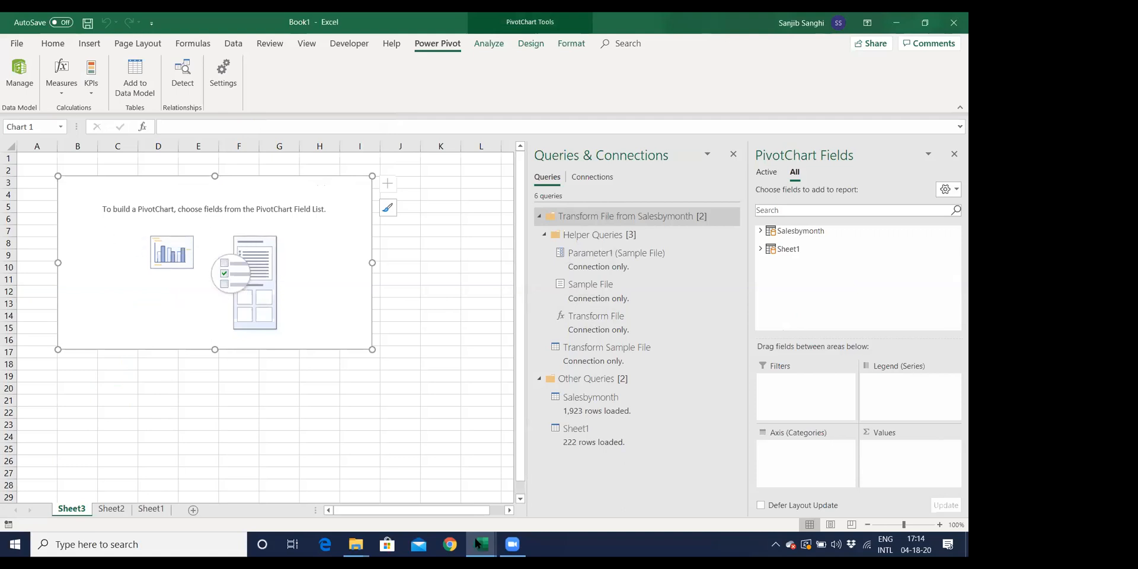
Switch to File Explorer, delete 2018_12 from the Salesbymonth folder, go up to Case2-mergemultipleworkbook and minimize the window.
{"action": "mouse_move", "coordinate": [356, 545]}
{"action": "left_click", "coordinate": [414, 497]}
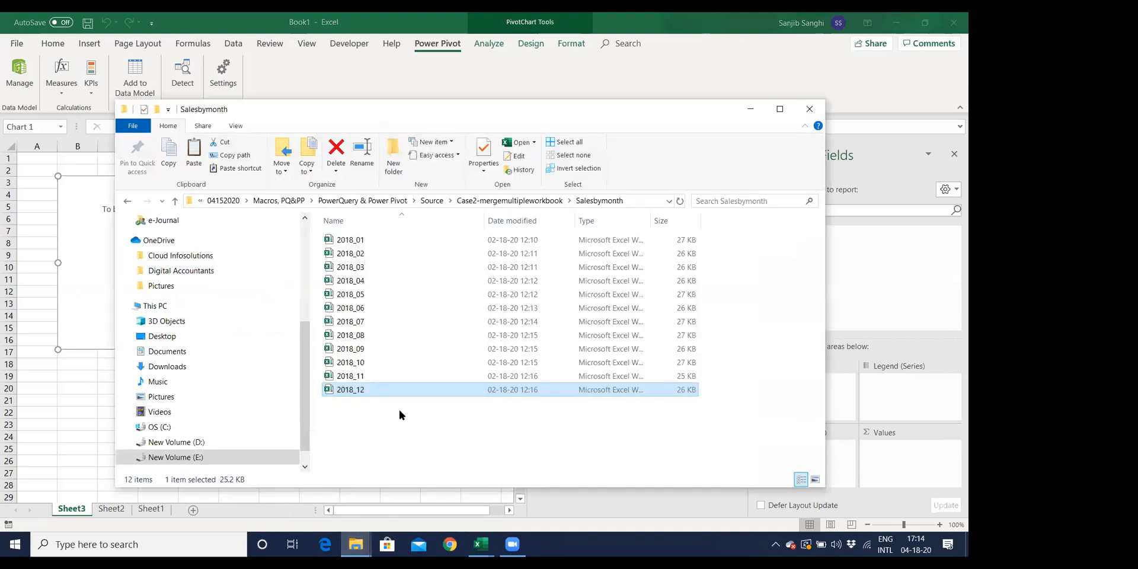
{"action": "left_click", "coordinate": [375, 393]}
{"action": "left_click", "coordinate": [379, 447]}
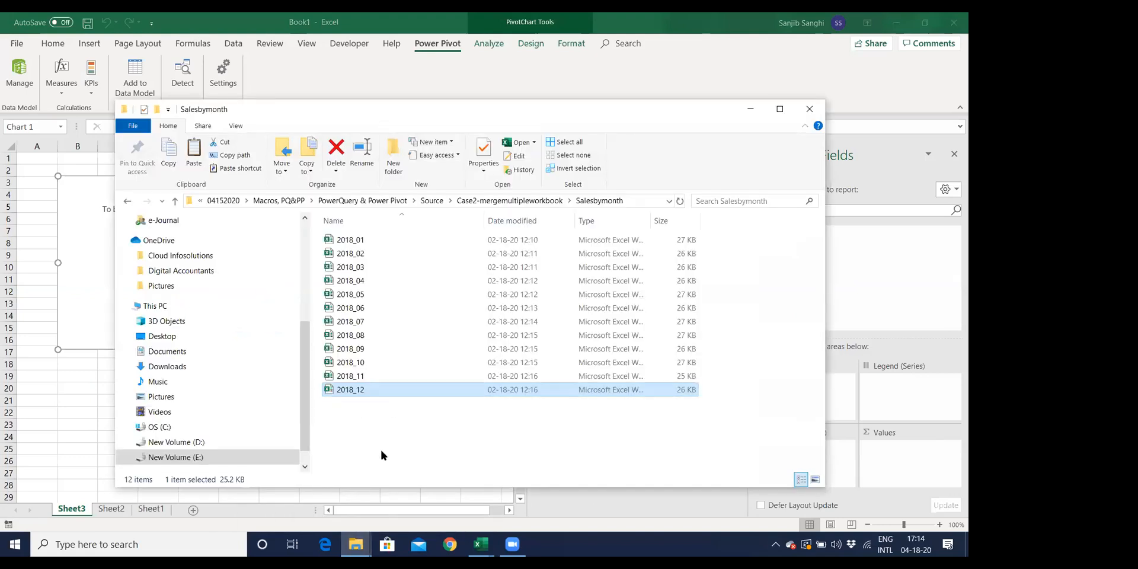
{"action": "left_click", "coordinate": [360, 393]}
{"action": "key", "text": "Delete"}
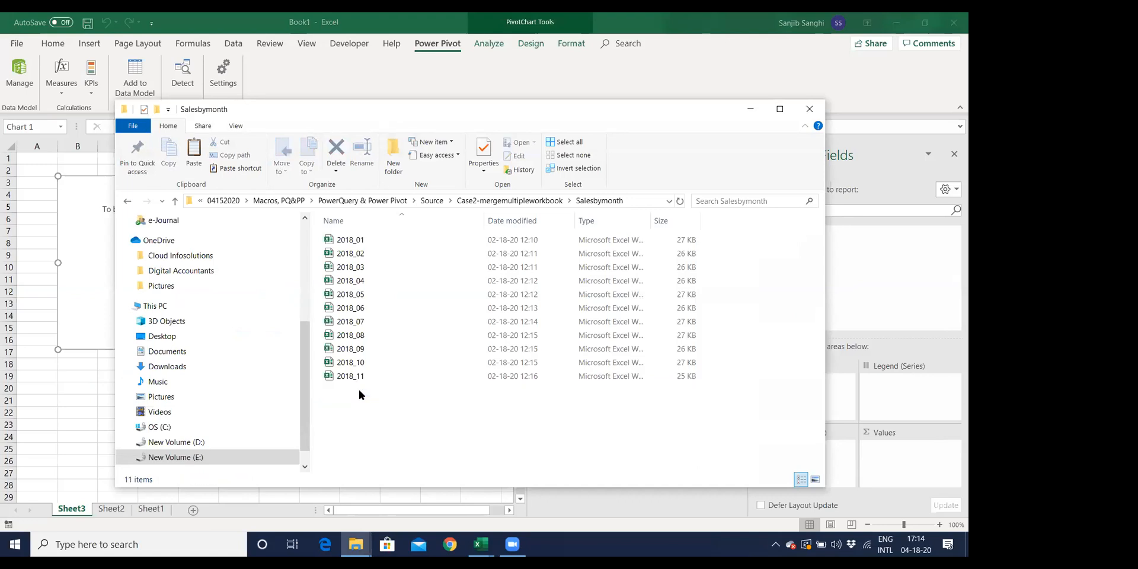
{"action": "left_click", "coordinate": [509, 201]}
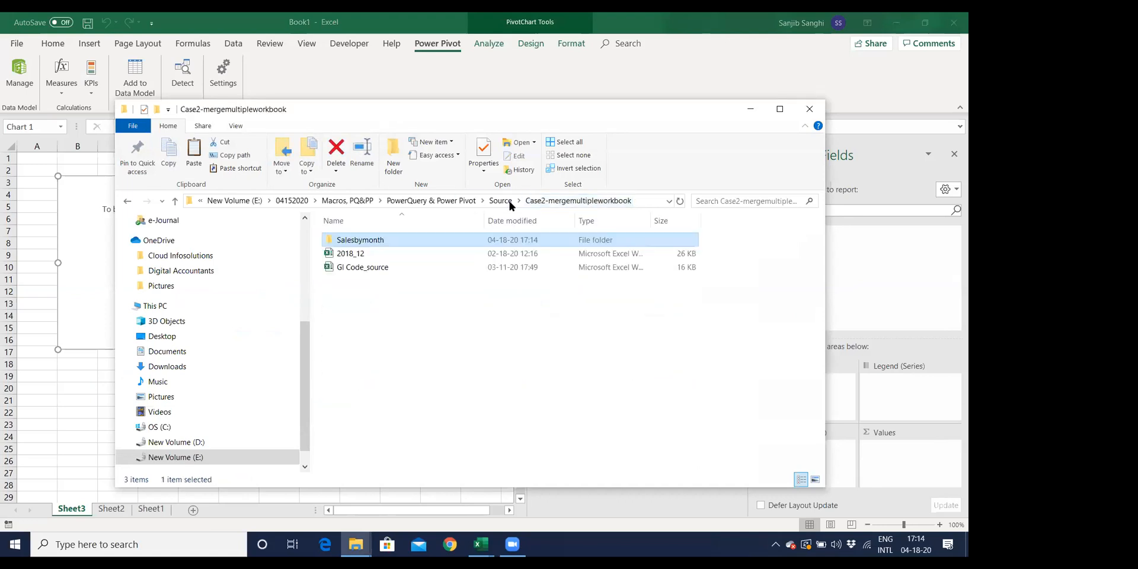
{"action": "left_click", "coordinate": [750, 109]}
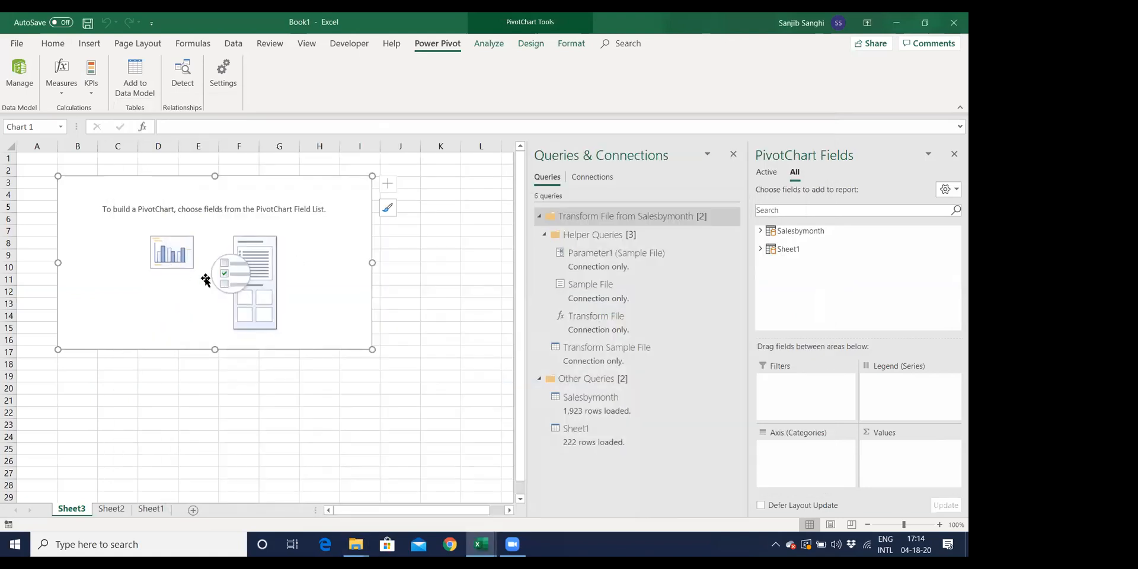
Build the PivotChart with Source.Name from Salesbymonth as the axis categories and the sum of Grand Total as the values.
{"action": "right_click", "coordinate": [143, 240]}
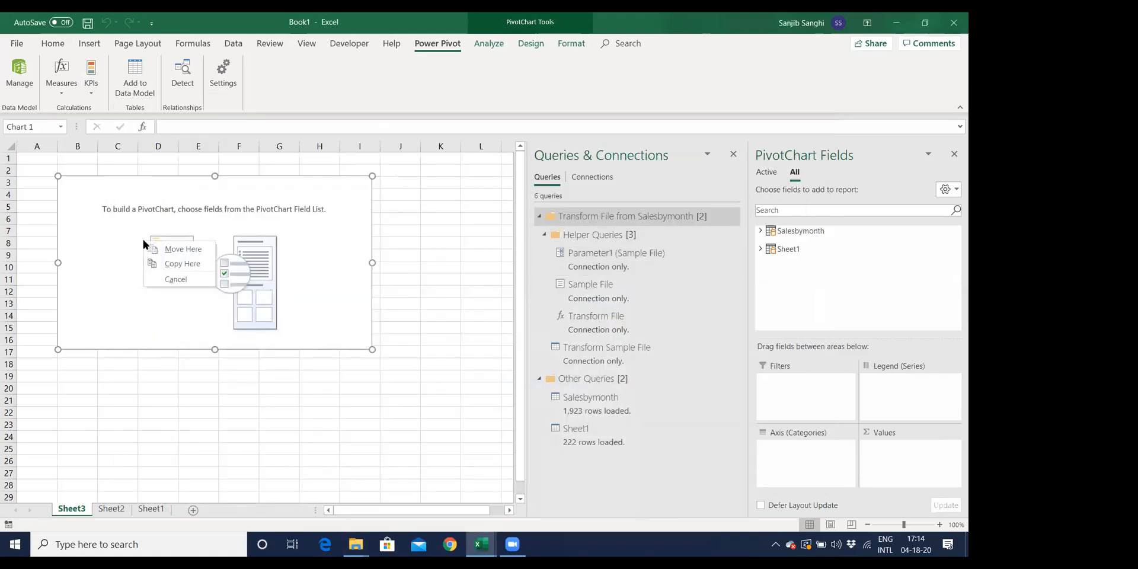
{"action": "left_click", "coordinate": [128, 291]}
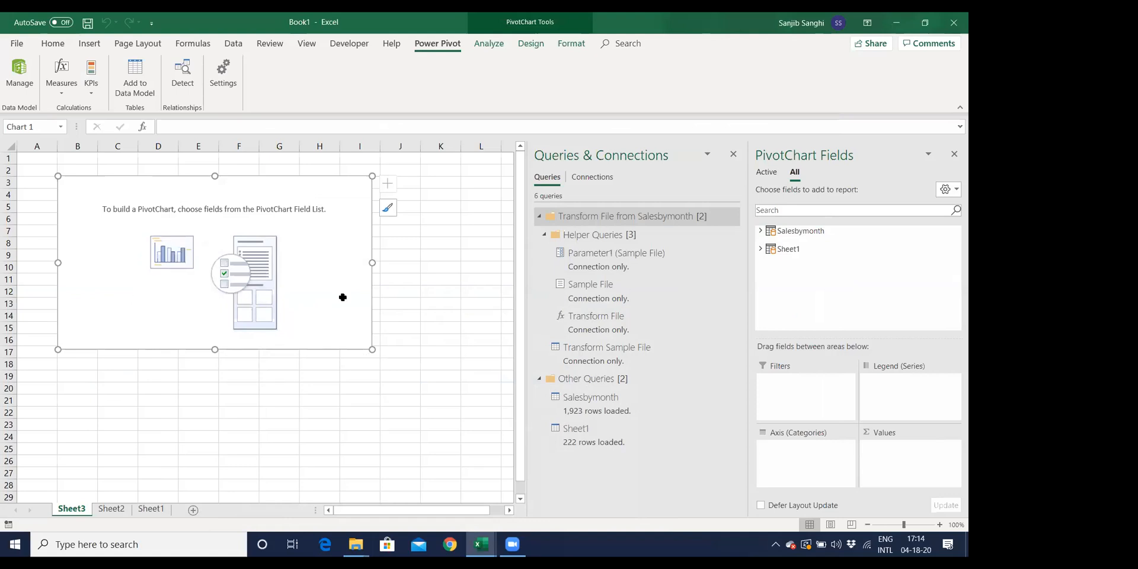
{"action": "left_click", "coordinate": [761, 231]}
{"action": "scroll", "coordinate": [797, 268], "scroll_direction": "down", "scroll_amount": 3}
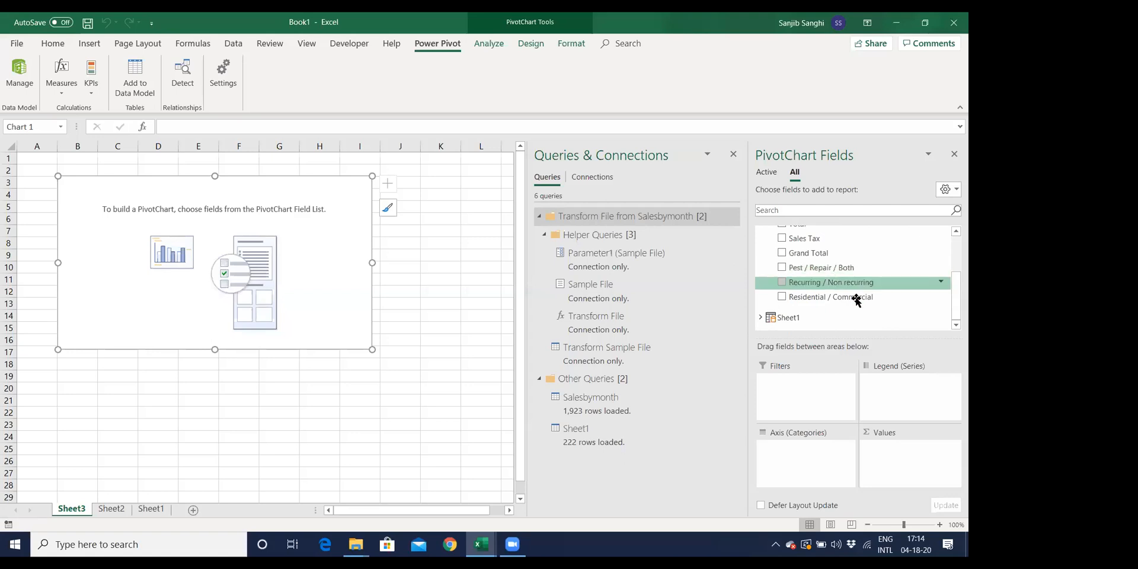
{"action": "scroll", "coordinate": [806, 291], "scroll_direction": "up", "scroll_amount": 4}
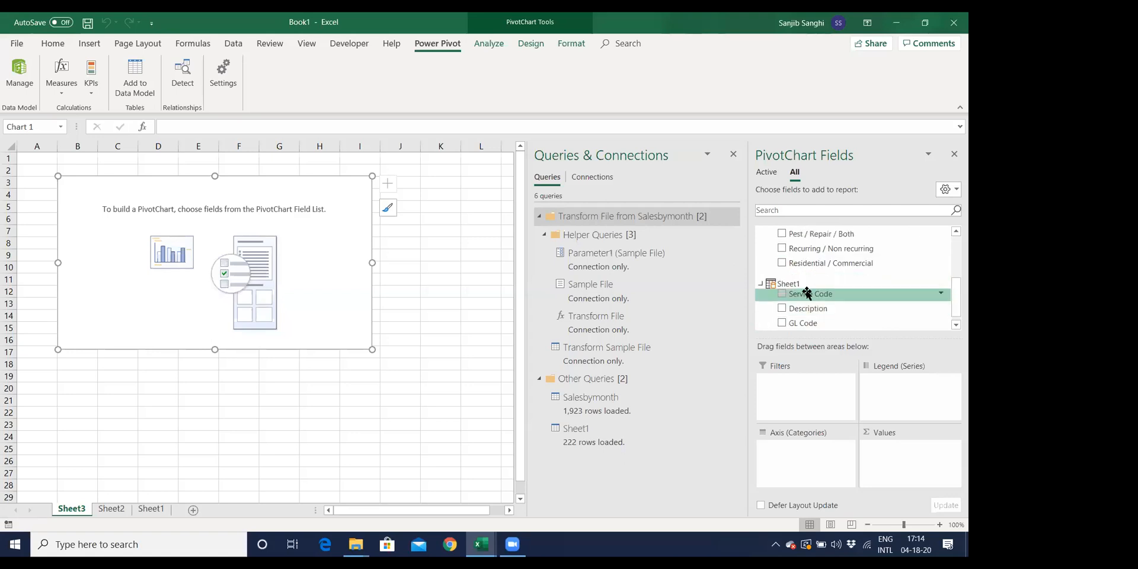
{"action": "left_click_drag", "start_coordinate": [820, 248], "coordinate": [823, 456]}
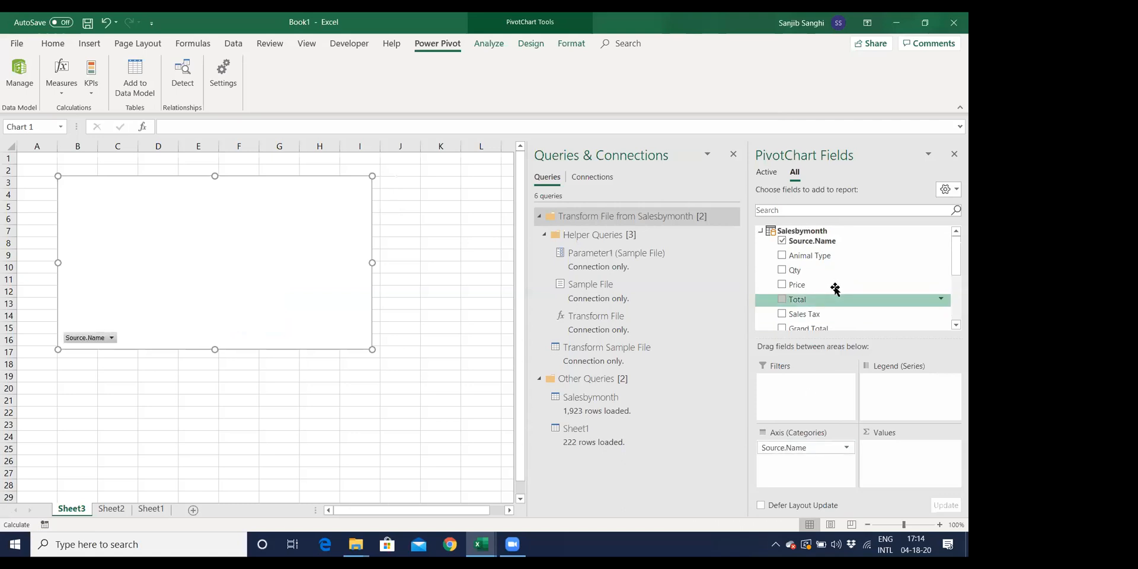
{"action": "scroll", "coordinate": [830, 287], "scroll_direction": "down", "scroll_amount": 2}
{"action": "left_click_drag", "start_coordinate": [825, 299], "coordinate": [895, 465]}
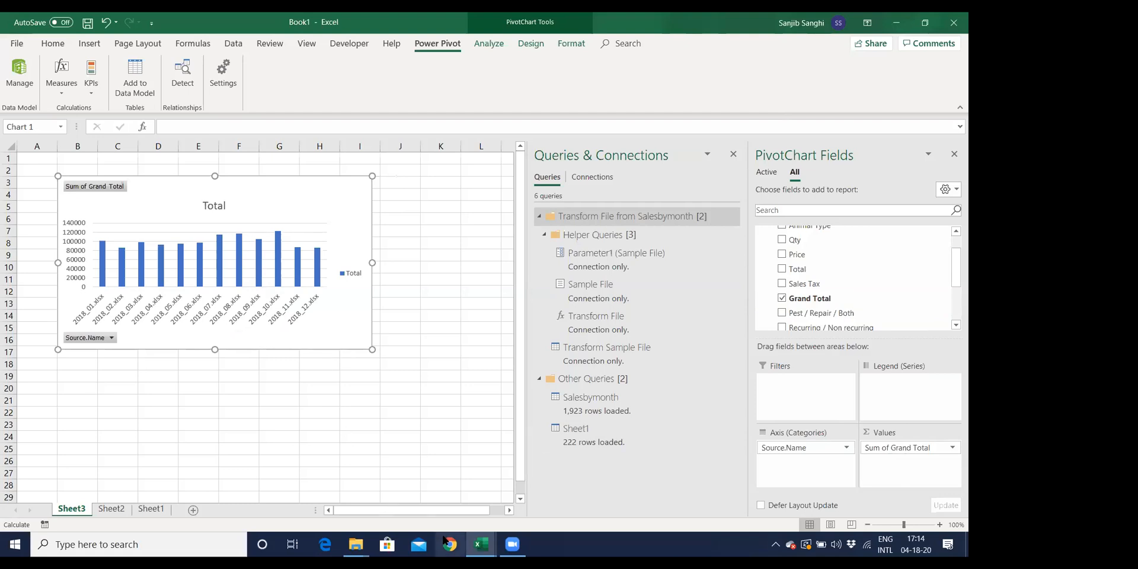
{"action": "right_click", "coordinate": [323, 196]}
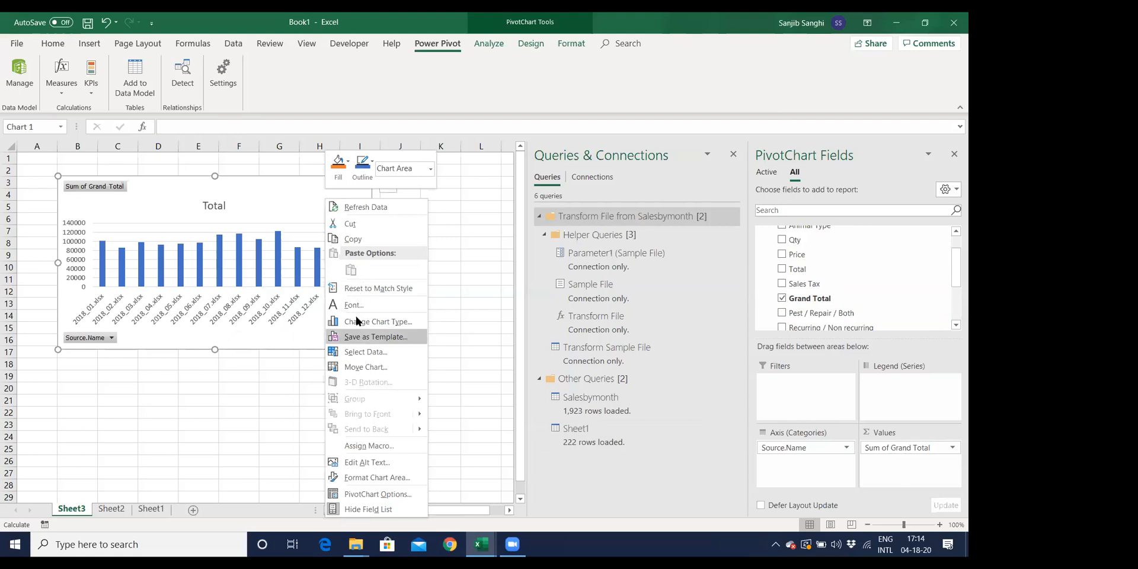
{"action": "key", "text": "Escape"}
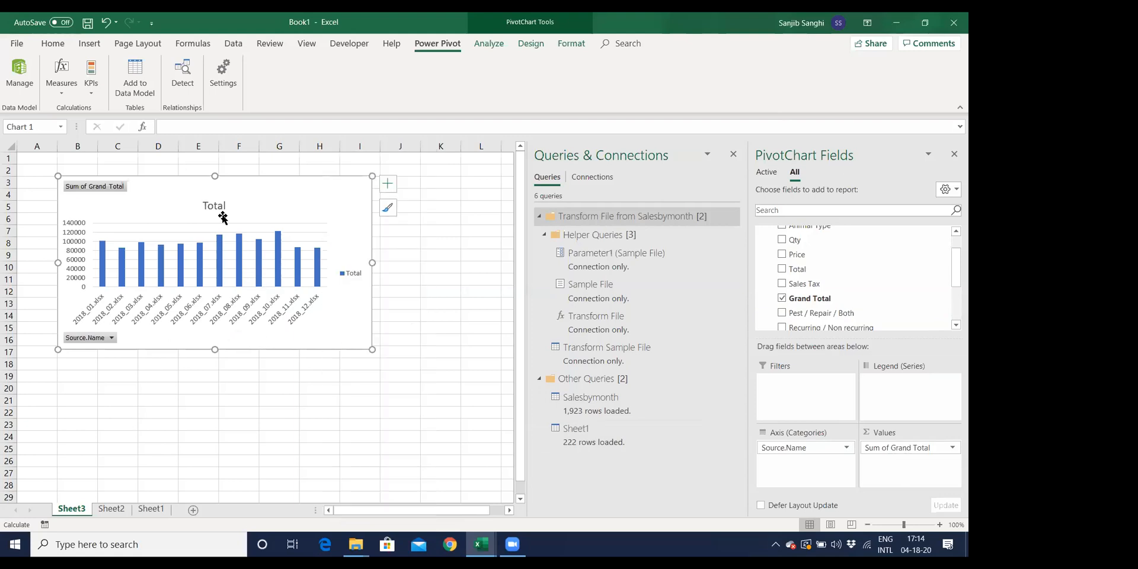
Refresh the PivotChart's data to reflect the removal of 2018_12 from the Salesbymonth folder.
{"action": "right_click", "coordinate": [269, 209]}
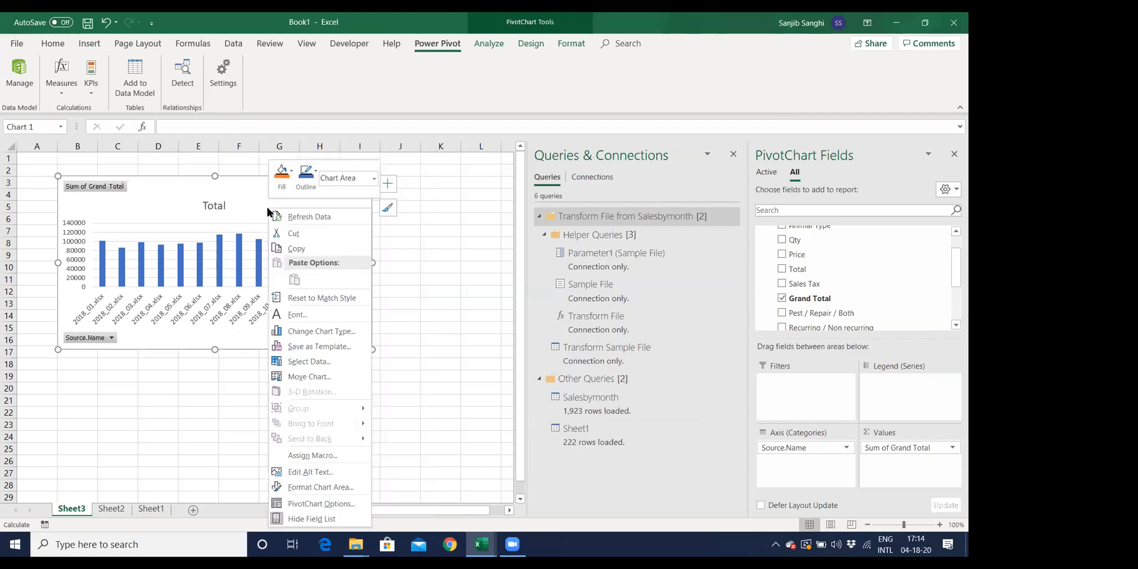
{"action": "left_click", "coordinate": [288, 218]}
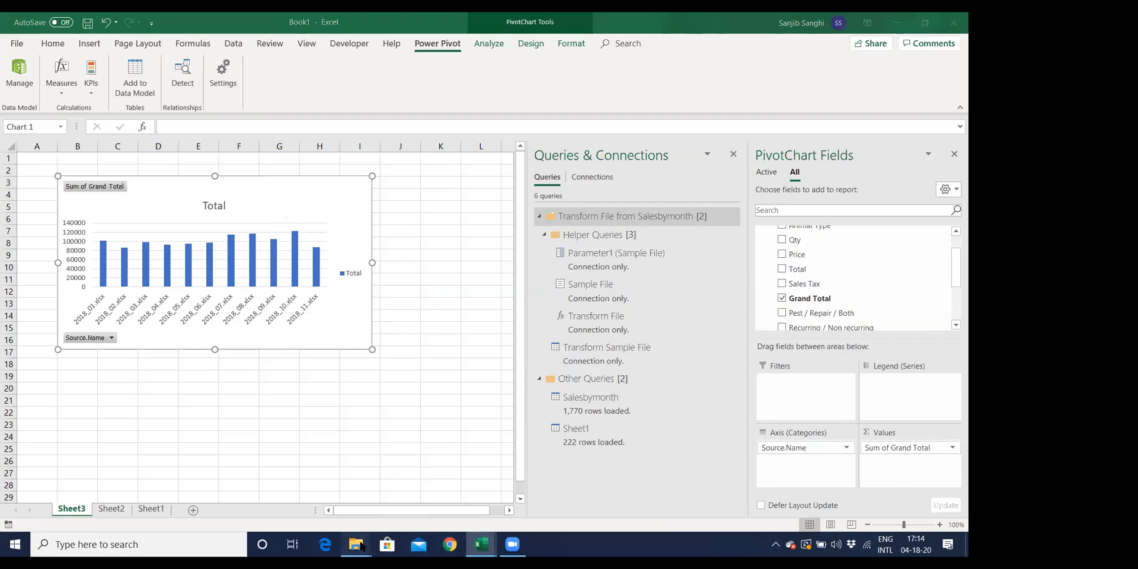
Switch to File Explorer, copy 2018_12 from Case2-mergemultipleworkbook into the Salesbymonth folder and minimize the window.
{"action": "mouse_move", "coordinate": [356, 545]}
{"action": "left_click", "coordinate": [399, 494]}
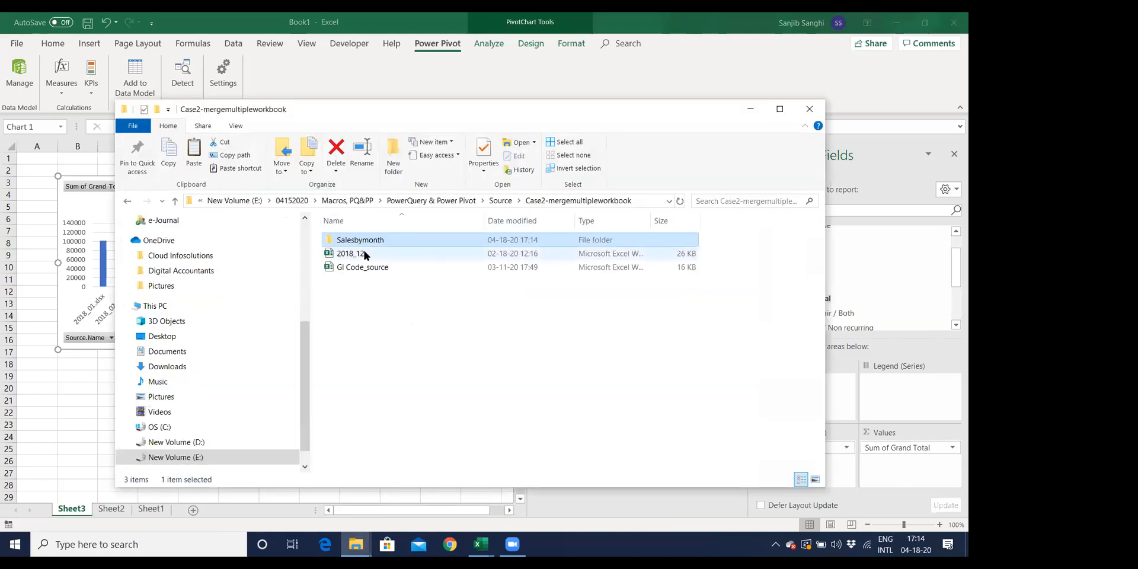
{"action": "left_click", "coordinate": [364, 253]}
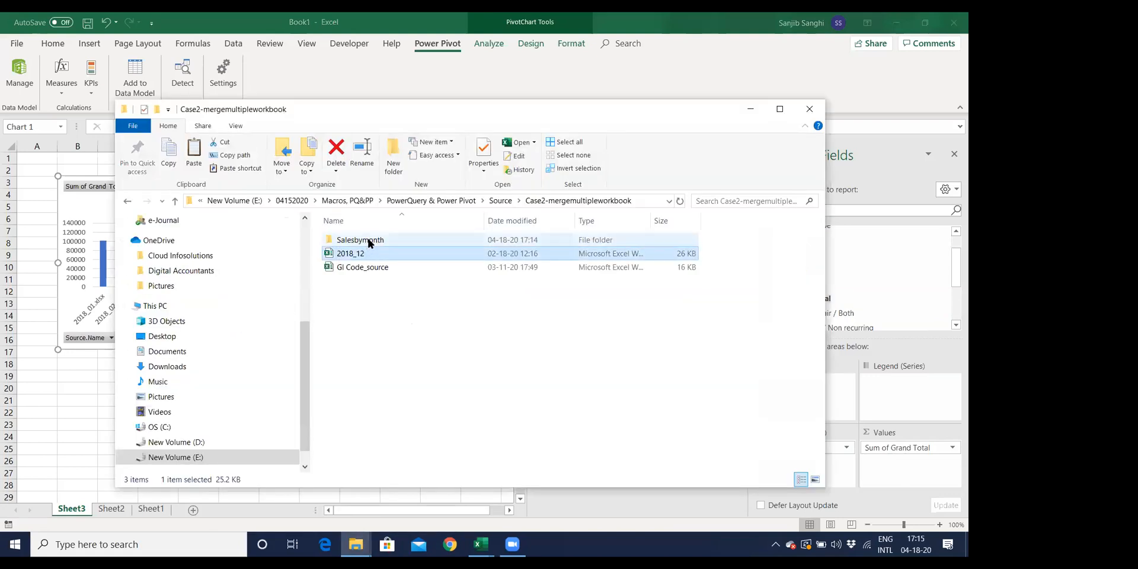
{"action": "double_click", "coordinate": [355, 240]}
{"action": "right_click", "coordinate": [404, 343]}
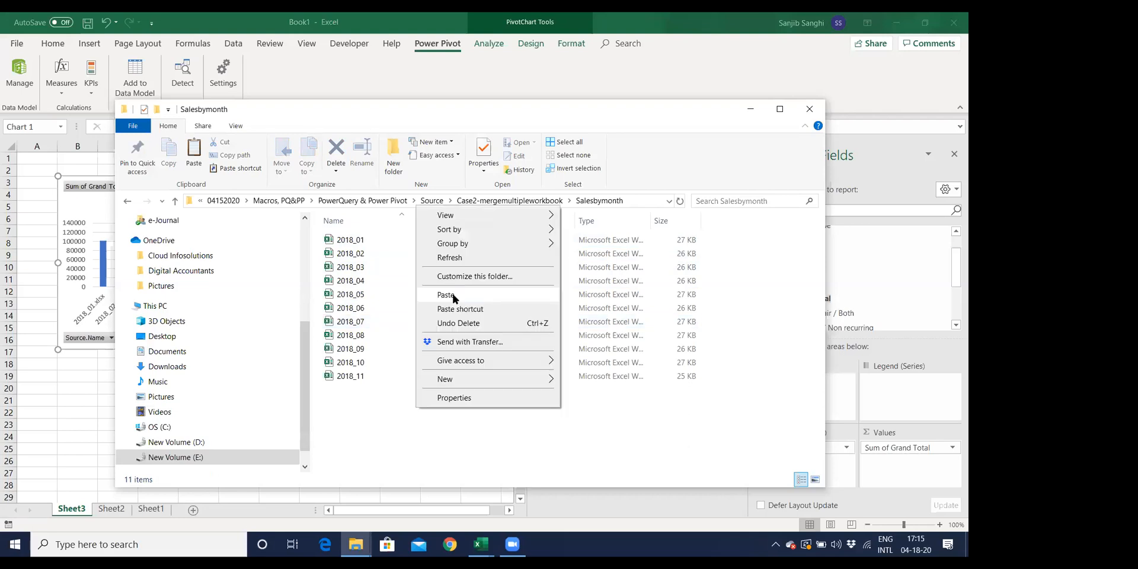
{"action": "left_click", "coordinate": [448, 295]}
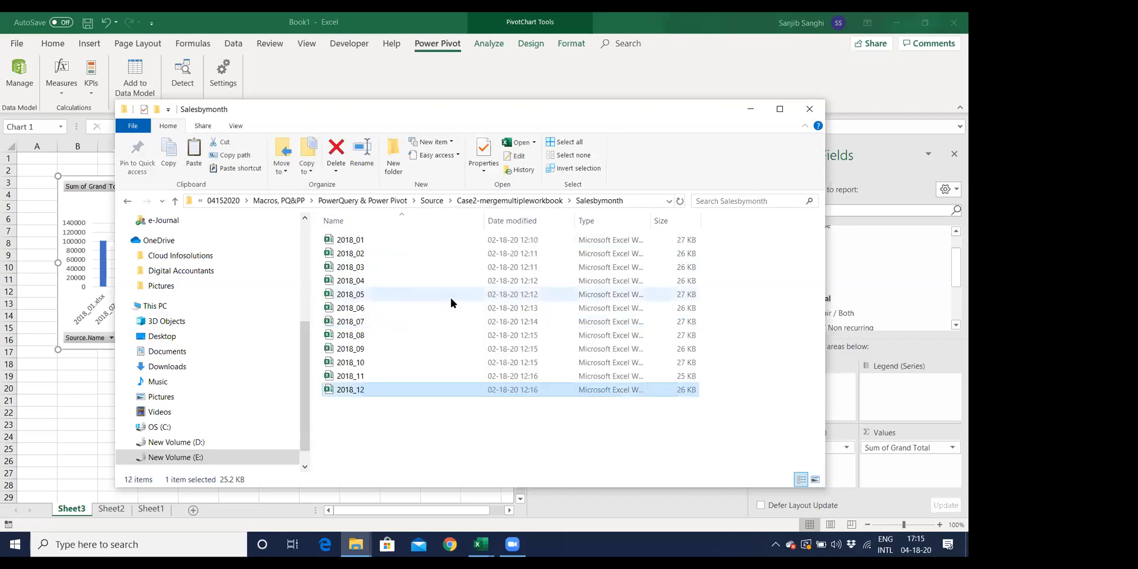
{"action": "left_click", "coordinate": [748, 108]}
Refresh the PivotChart on Sheet3 to include the restored 2018_12 month, and deselect the chart.
{"action": "right_click", "coordinate": [328, 212]}
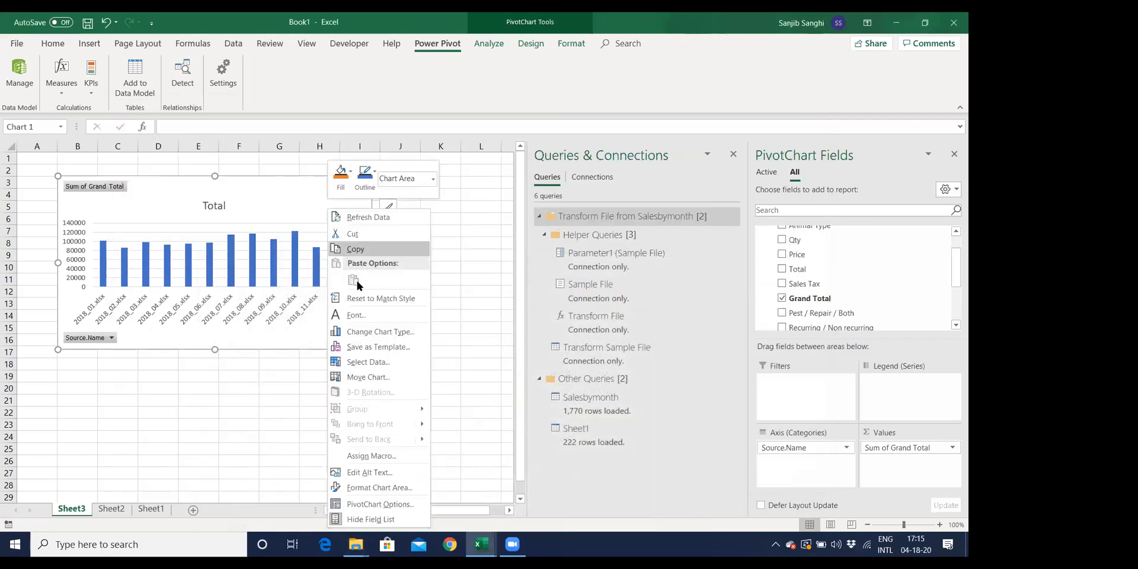
{"action": "left_click", "coordinate": [363, 217]}
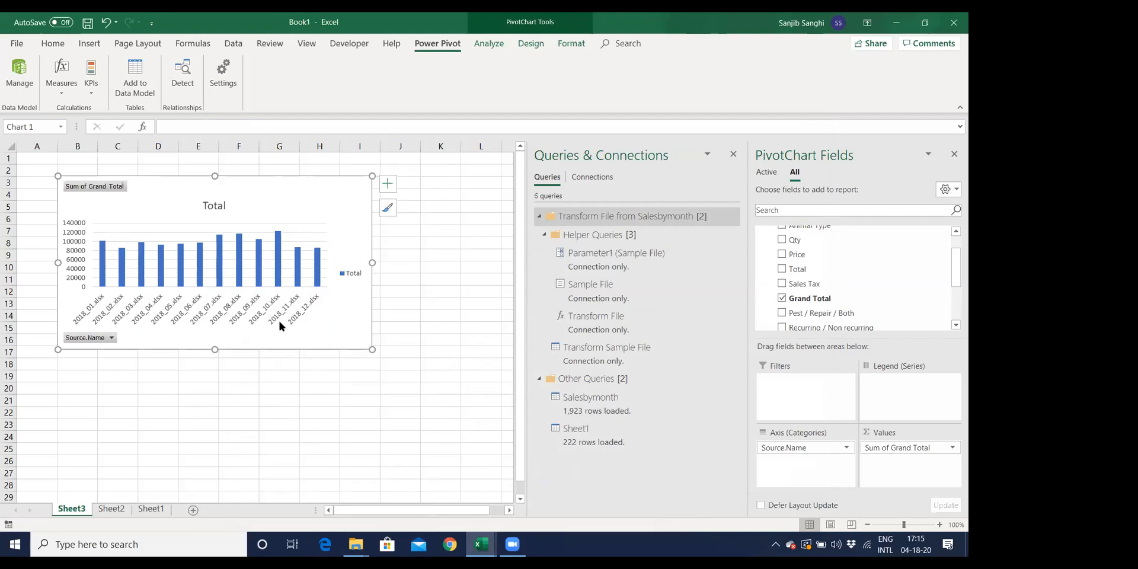
{"action": "left_click", "coordinate": [397, 425]}
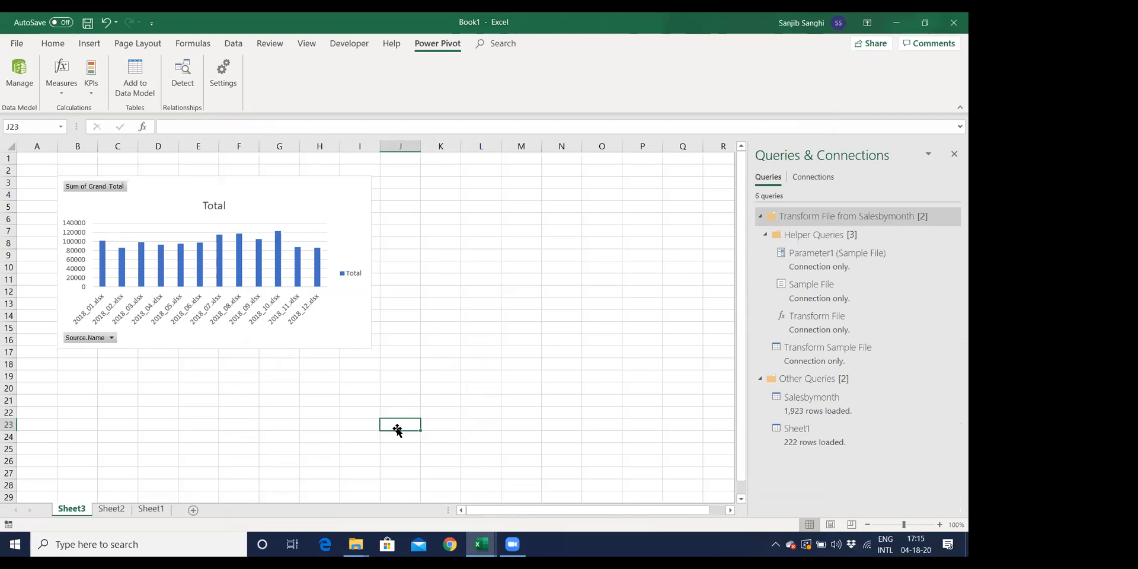
{"action": "left_click", "coordinate": [407, 327]}
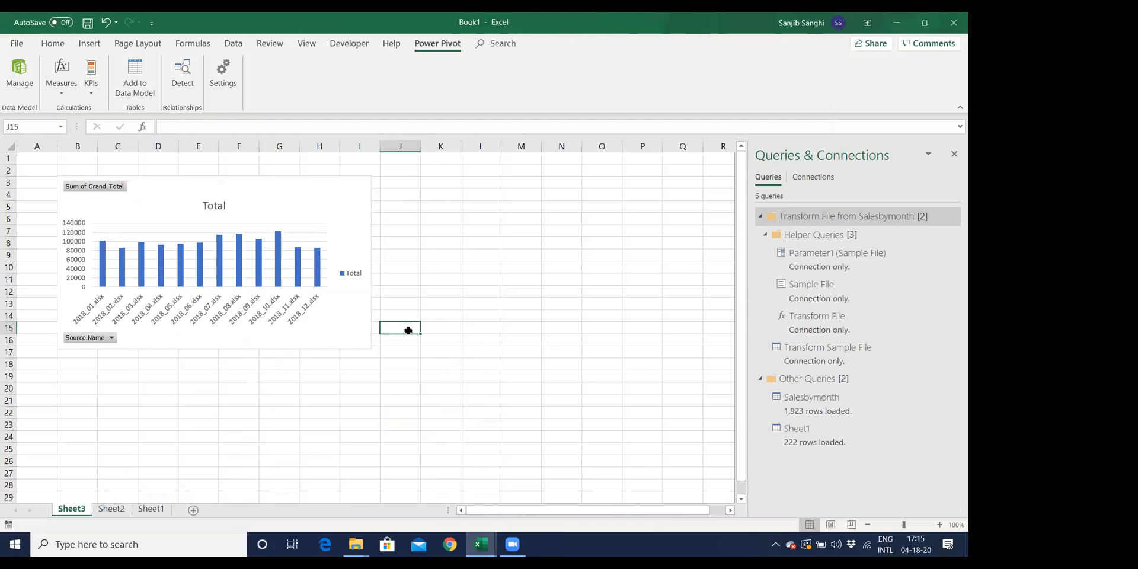